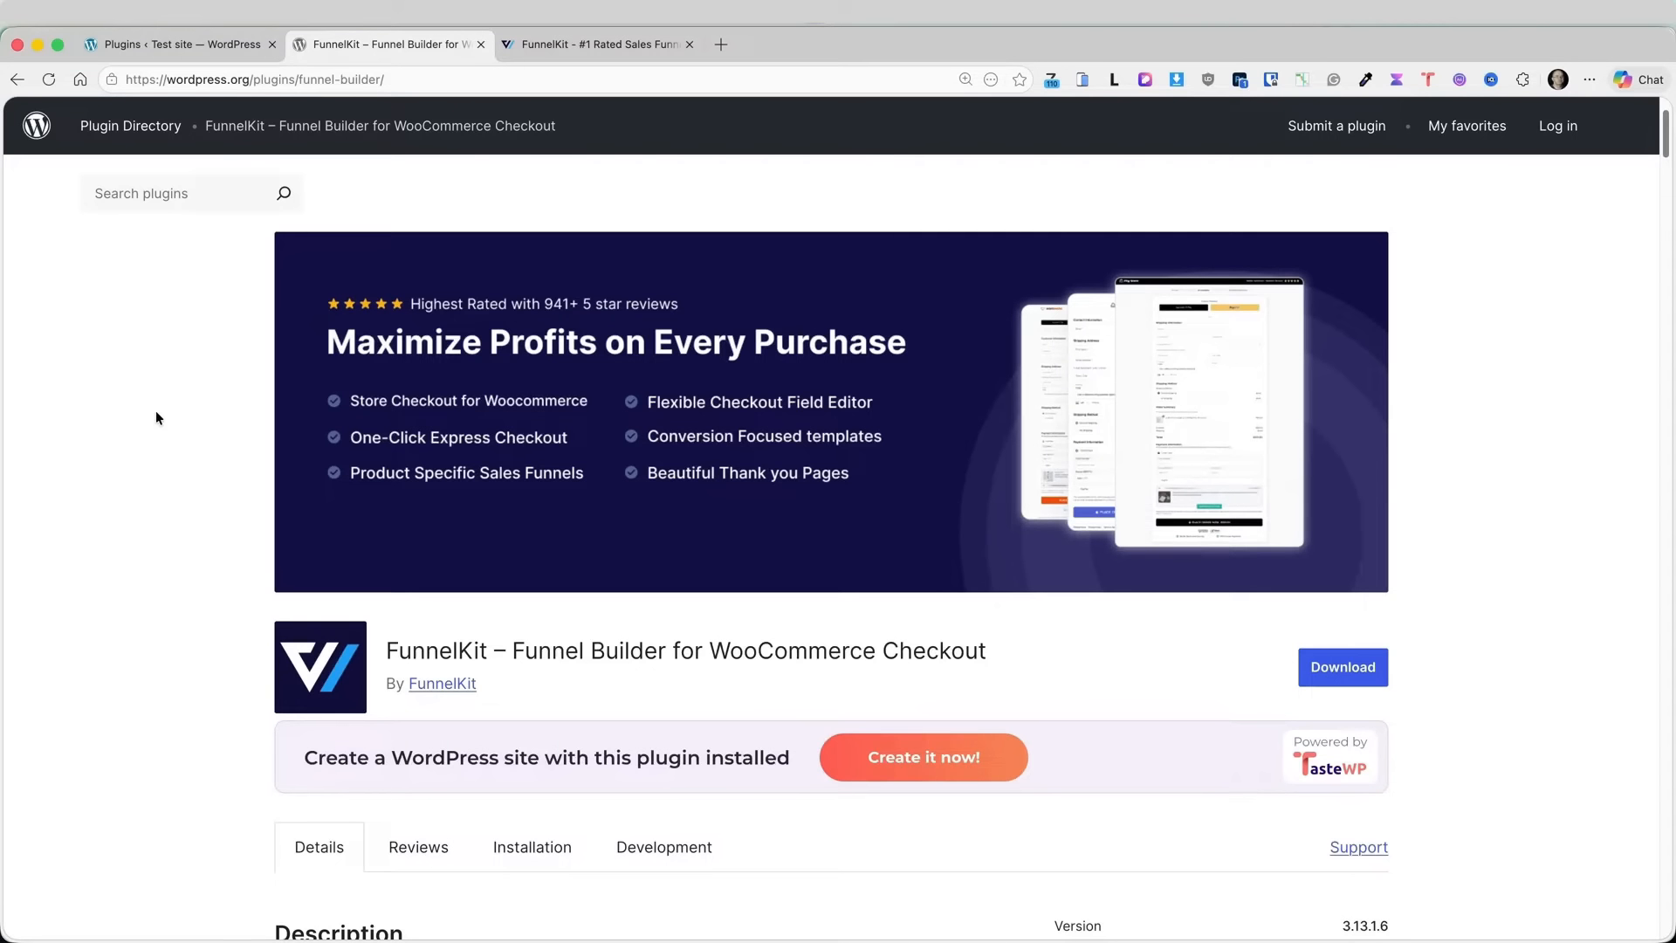
- Review the FunnelKit Funnel Builder plugin page's description, requirements and ratings, and view the FunnelKit website's homepage
scroll(157, 406, down, 5)
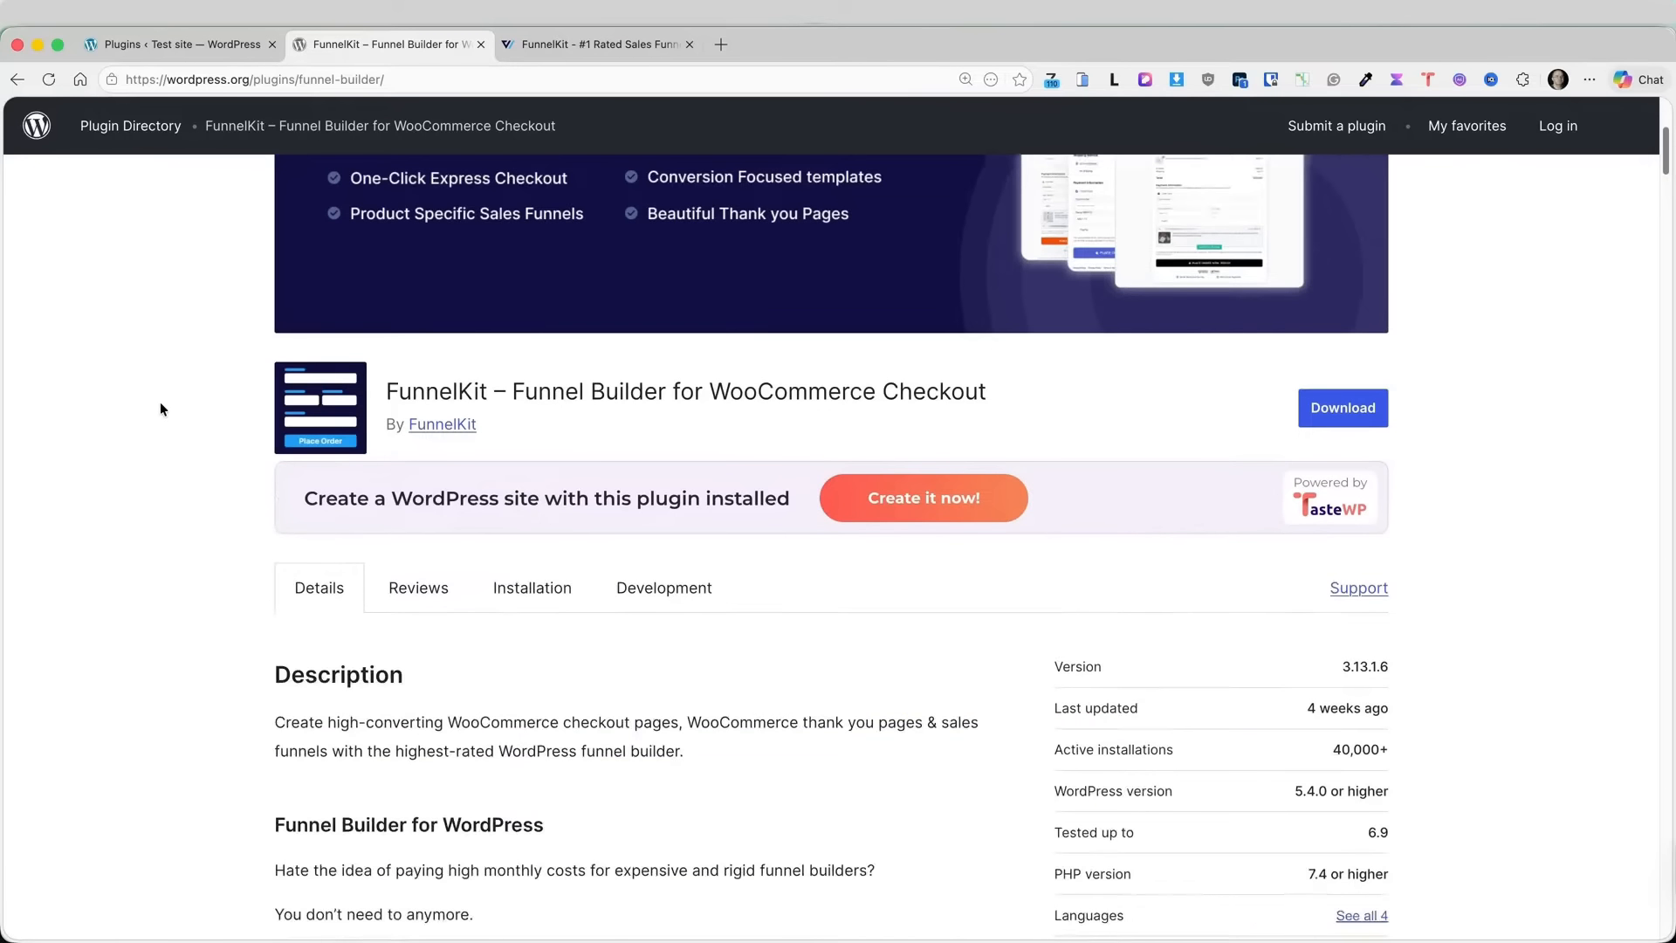
scroll(160, 408, down, 2)
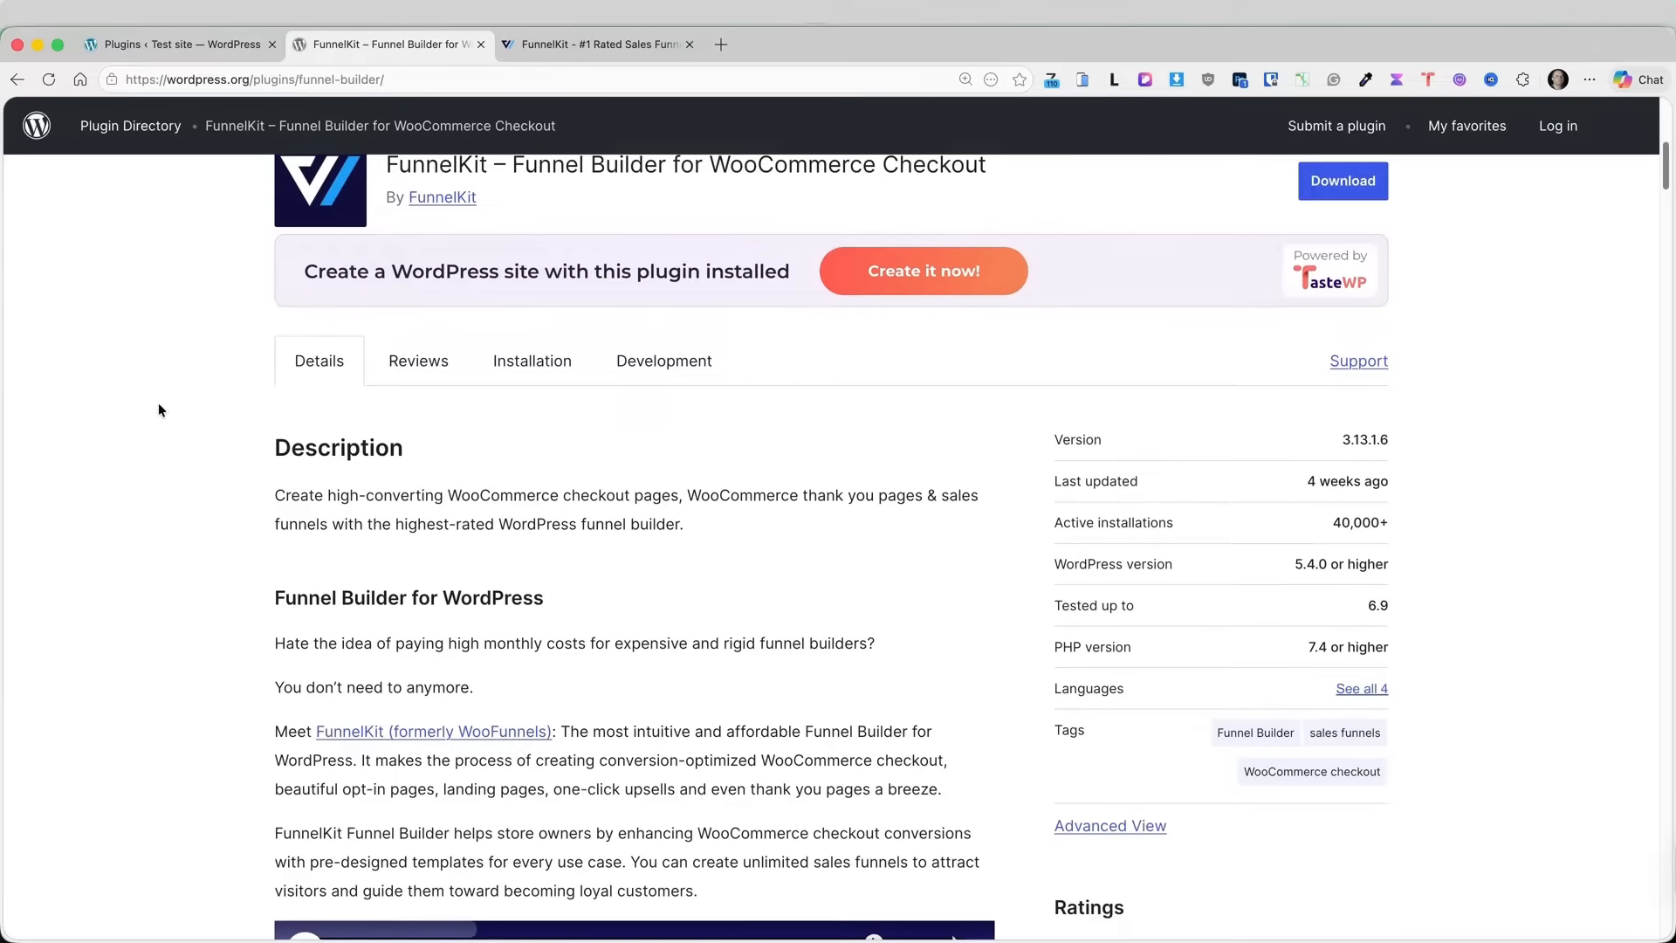
scroll(158, 410, down, 3)
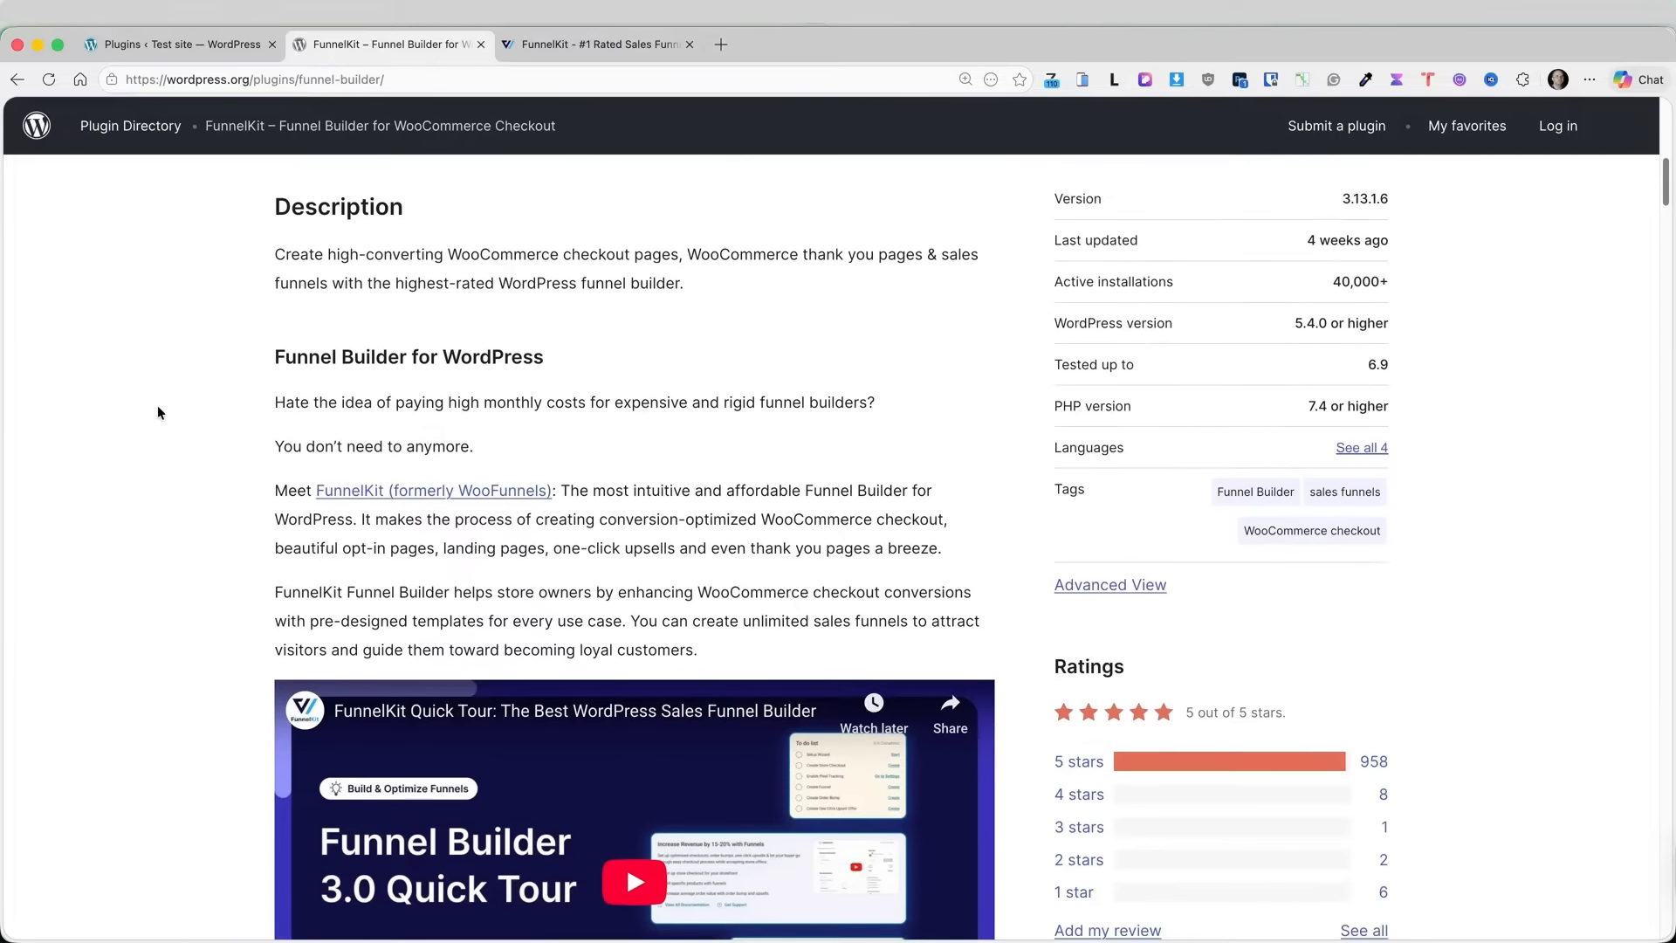
scroll(157, 412, down, 2)
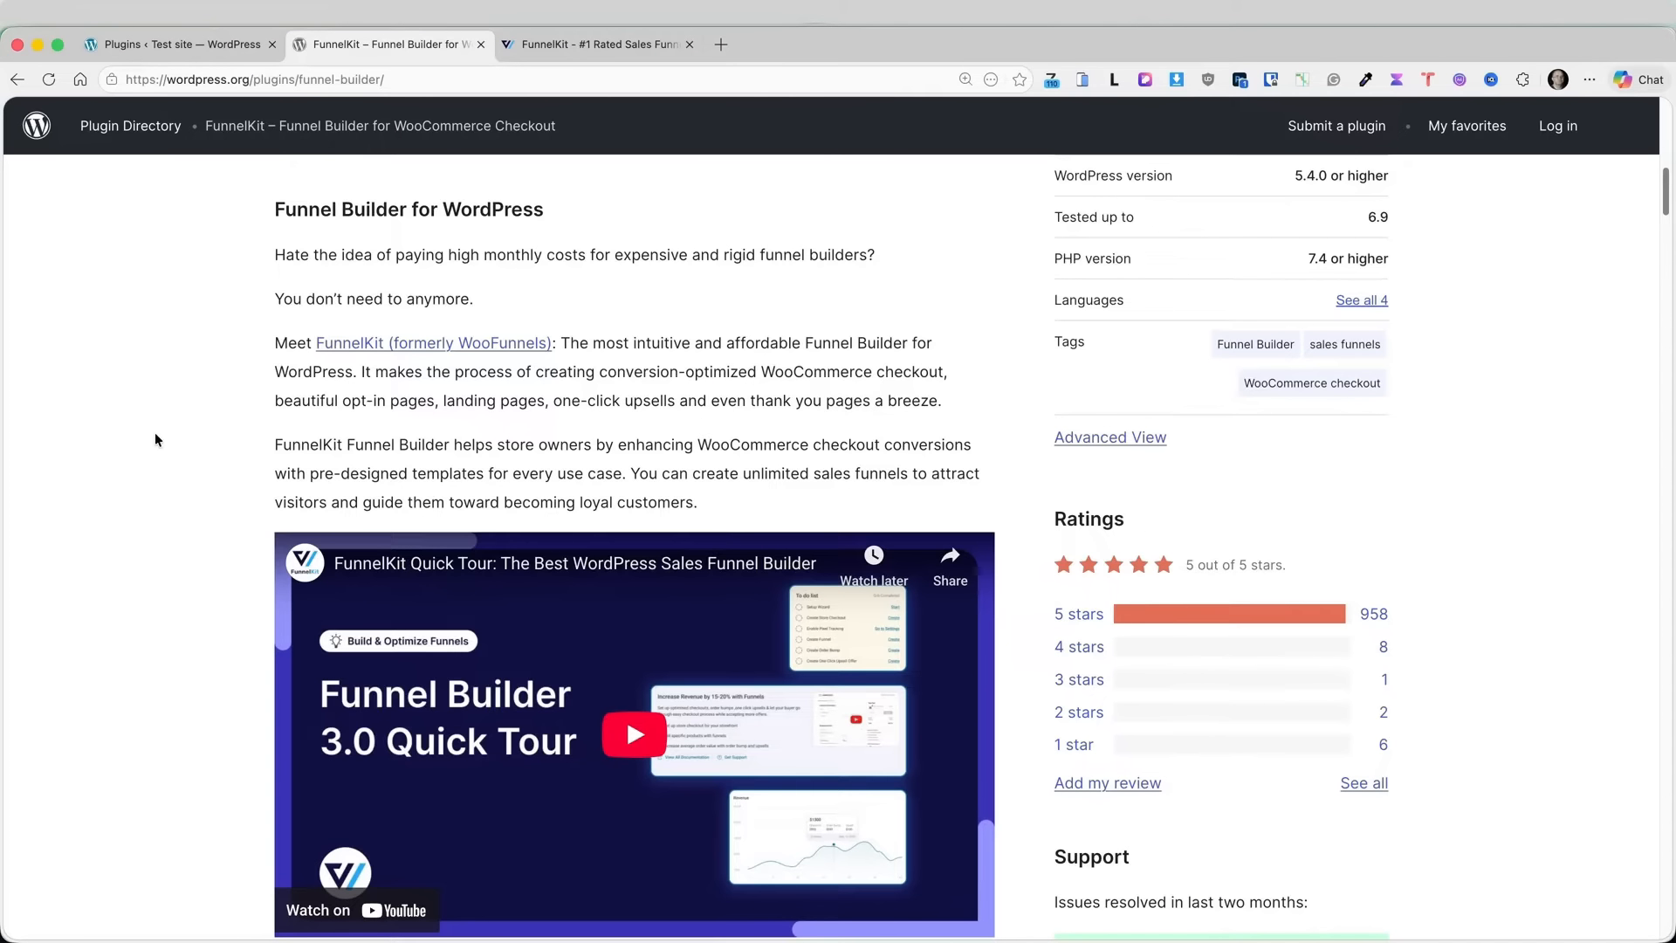
scroll(166, 430, up, 10)
click(567, 44)
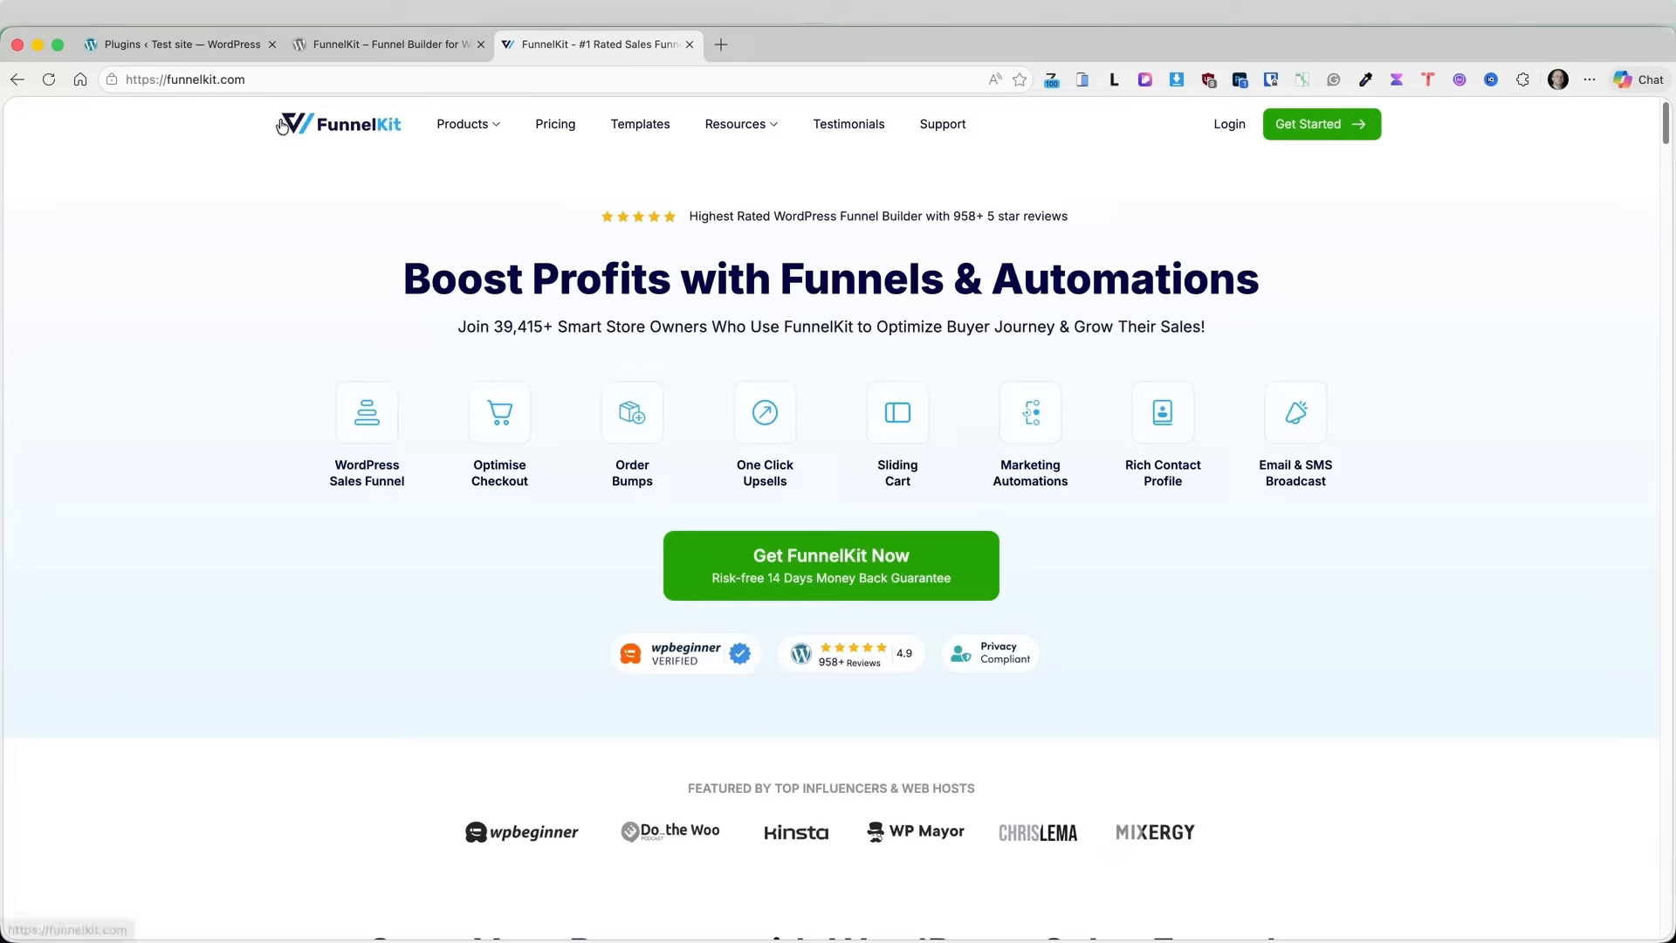
- Open FunnelKit's settings in the test site's admin and examine the General section's default page builder choices and permalinks
click(162, 44)
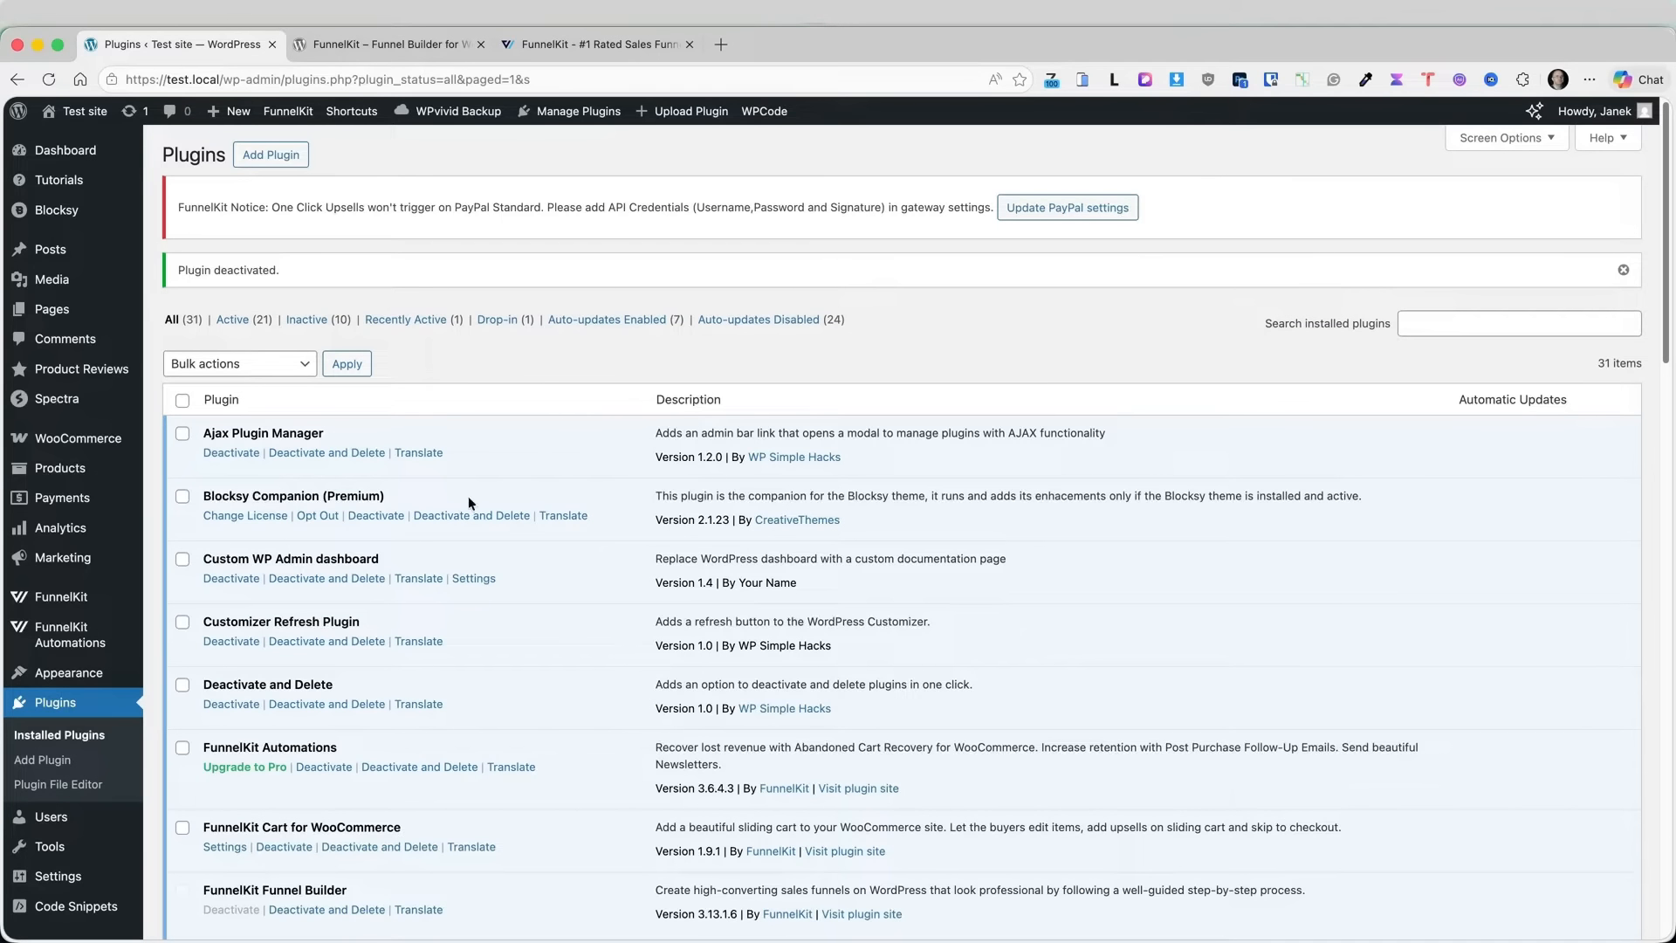
mouse_move(61, 602)
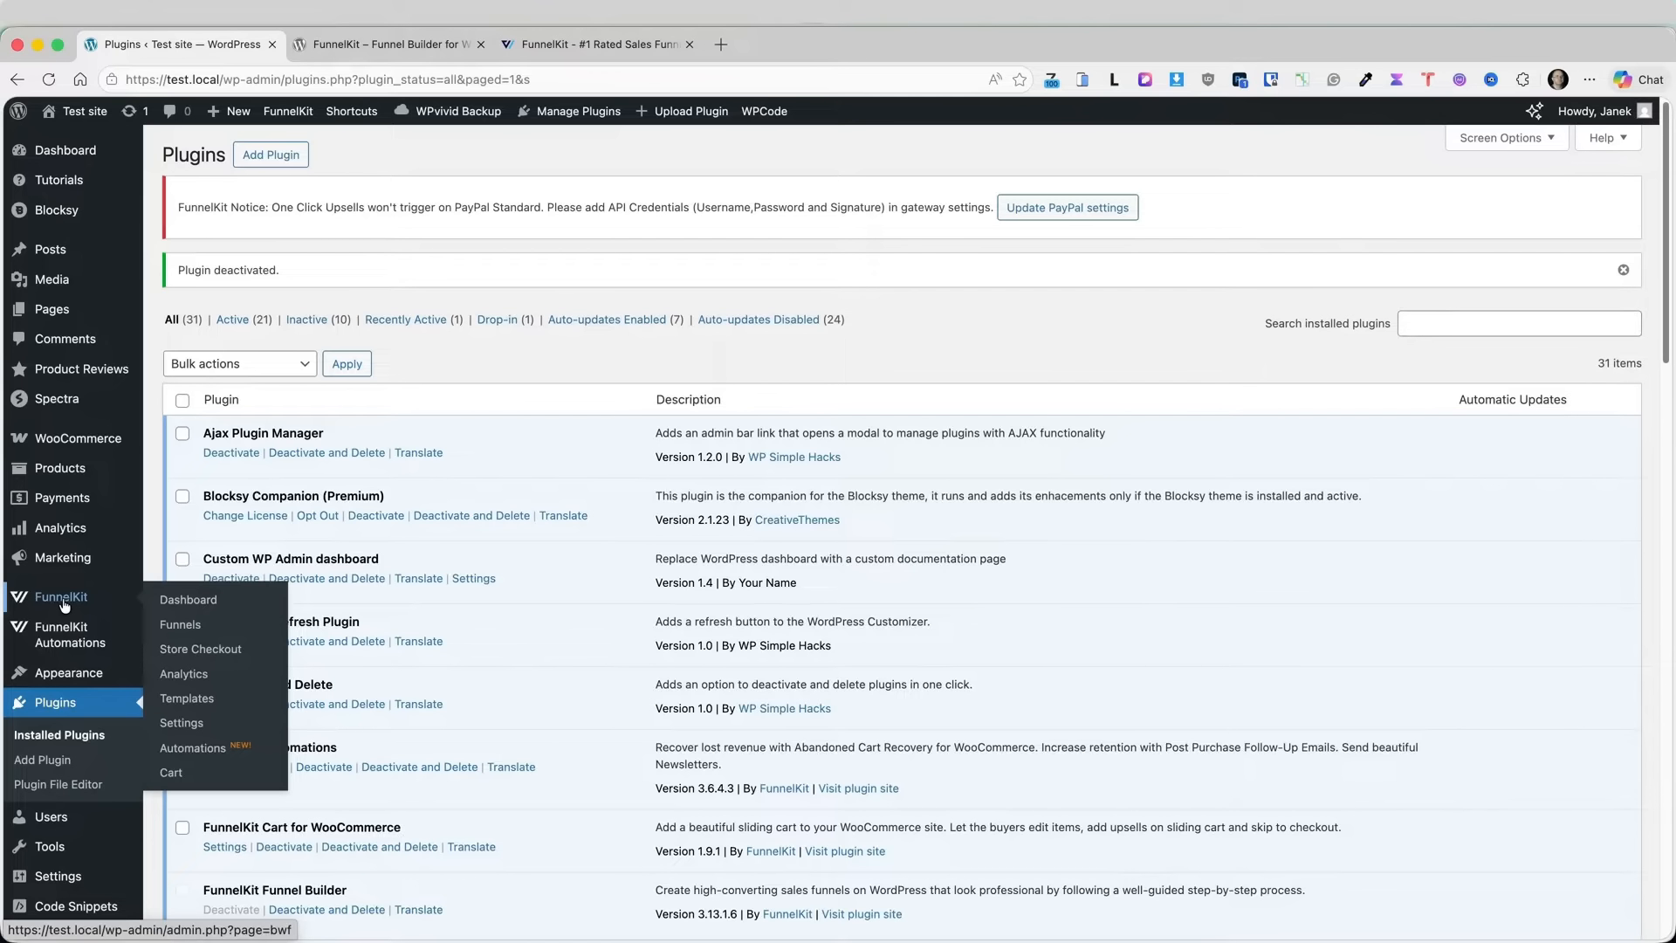
click(183, 722)
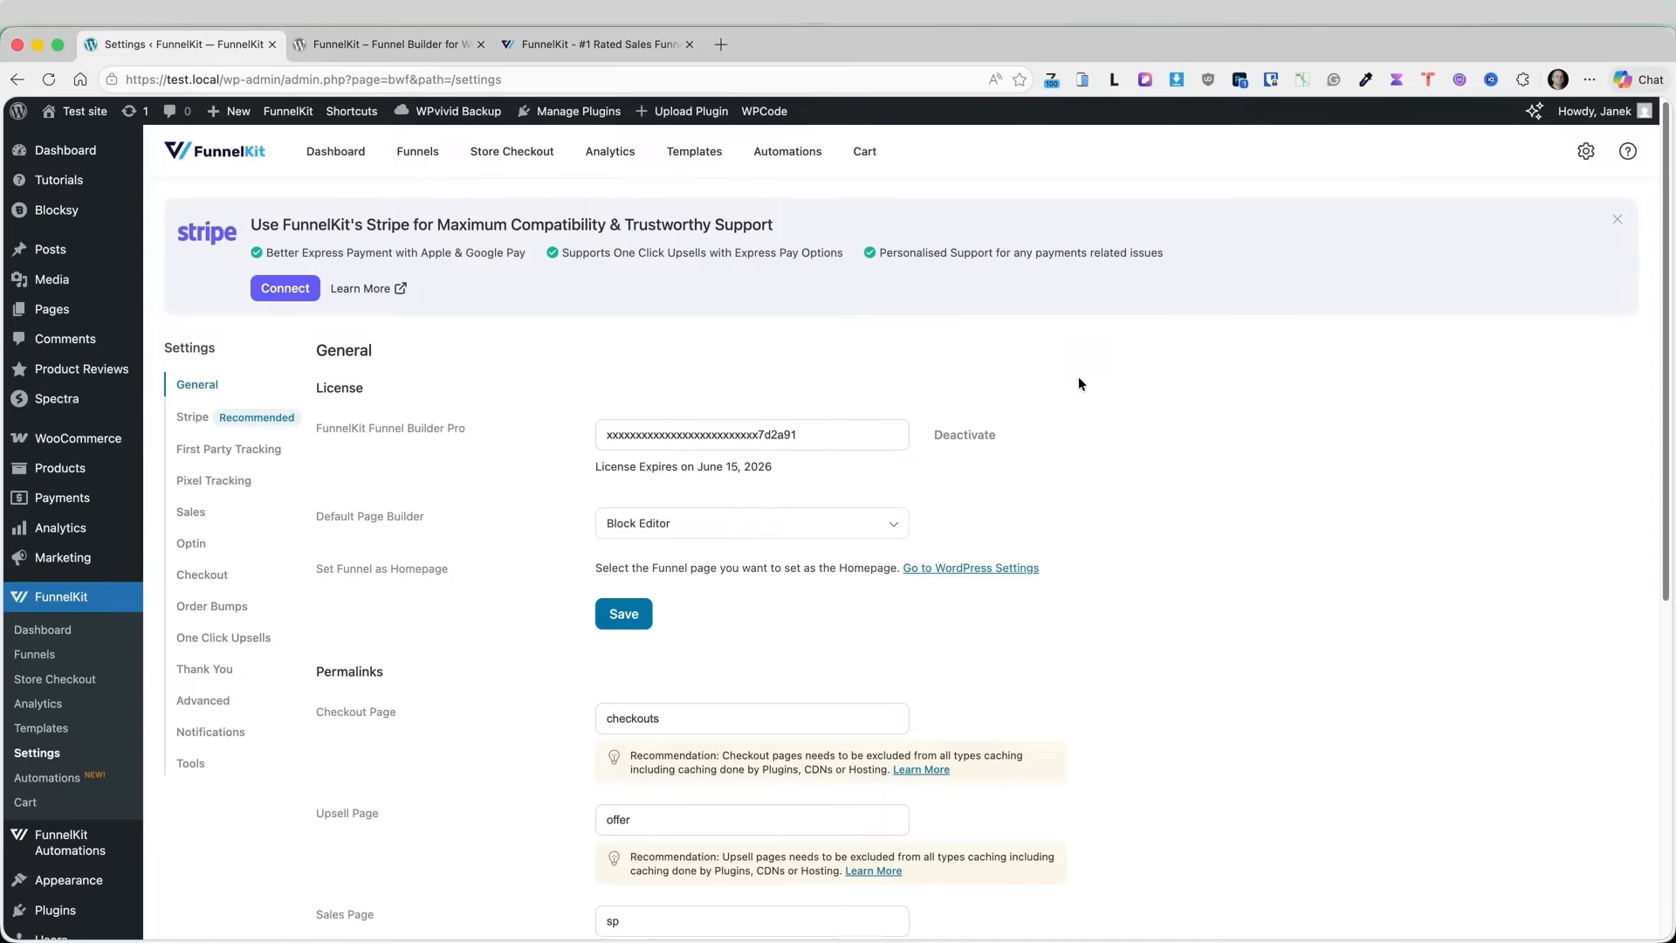
click(744, 526)
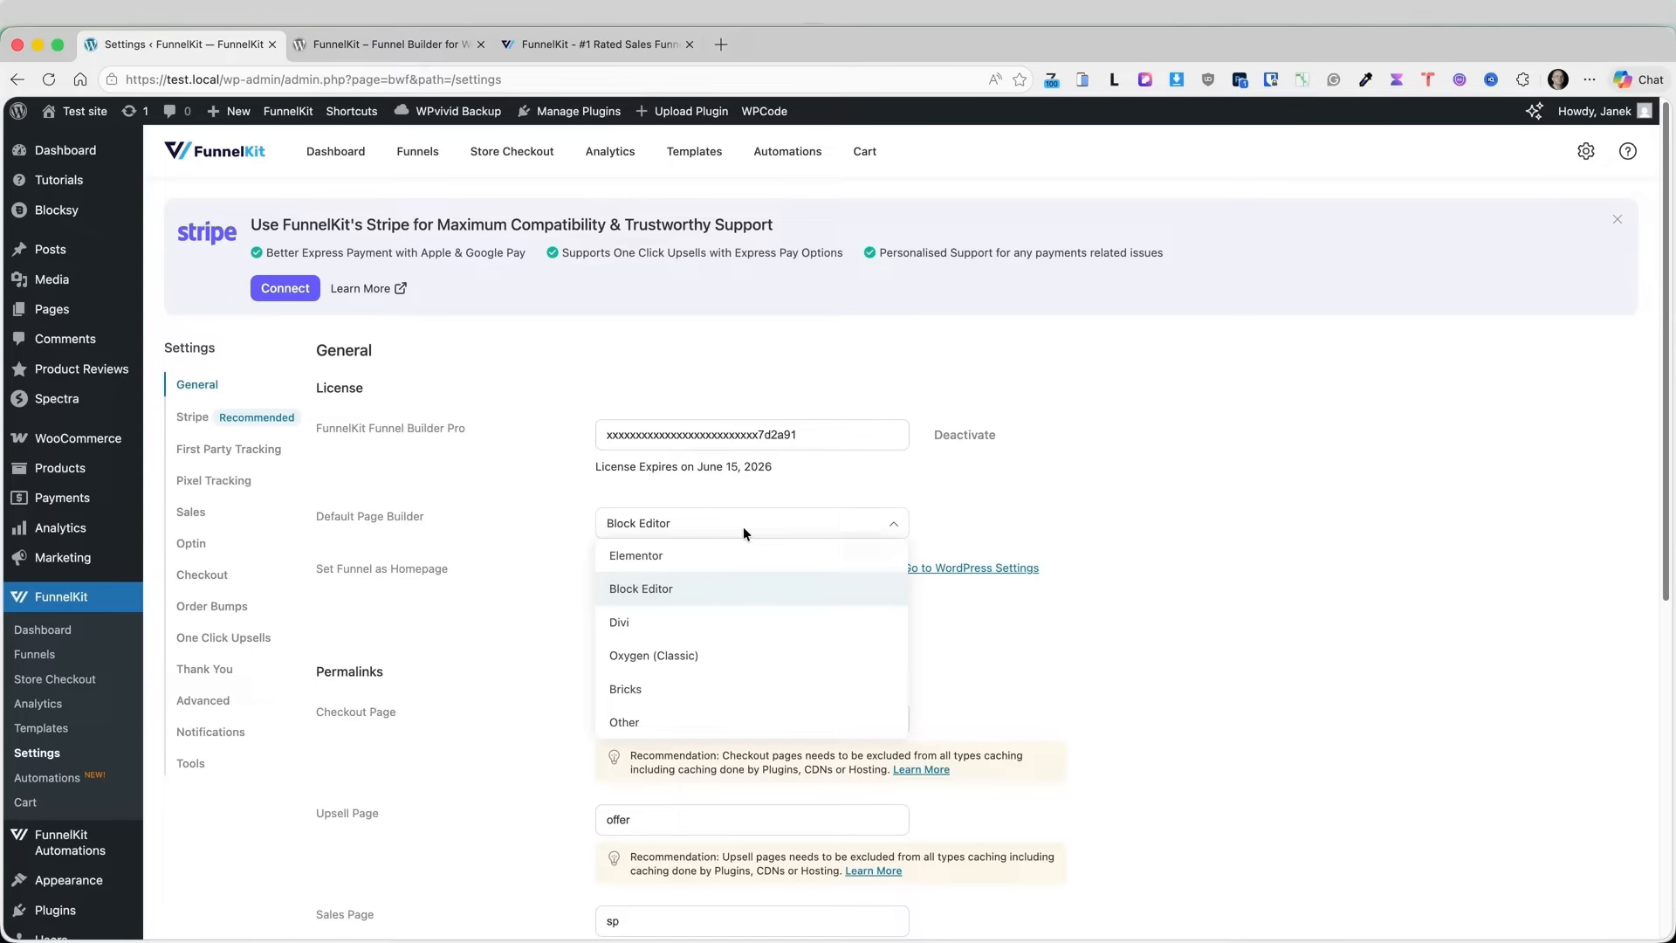
click(1275, 454)
scroll(1275, 454, down, 3)
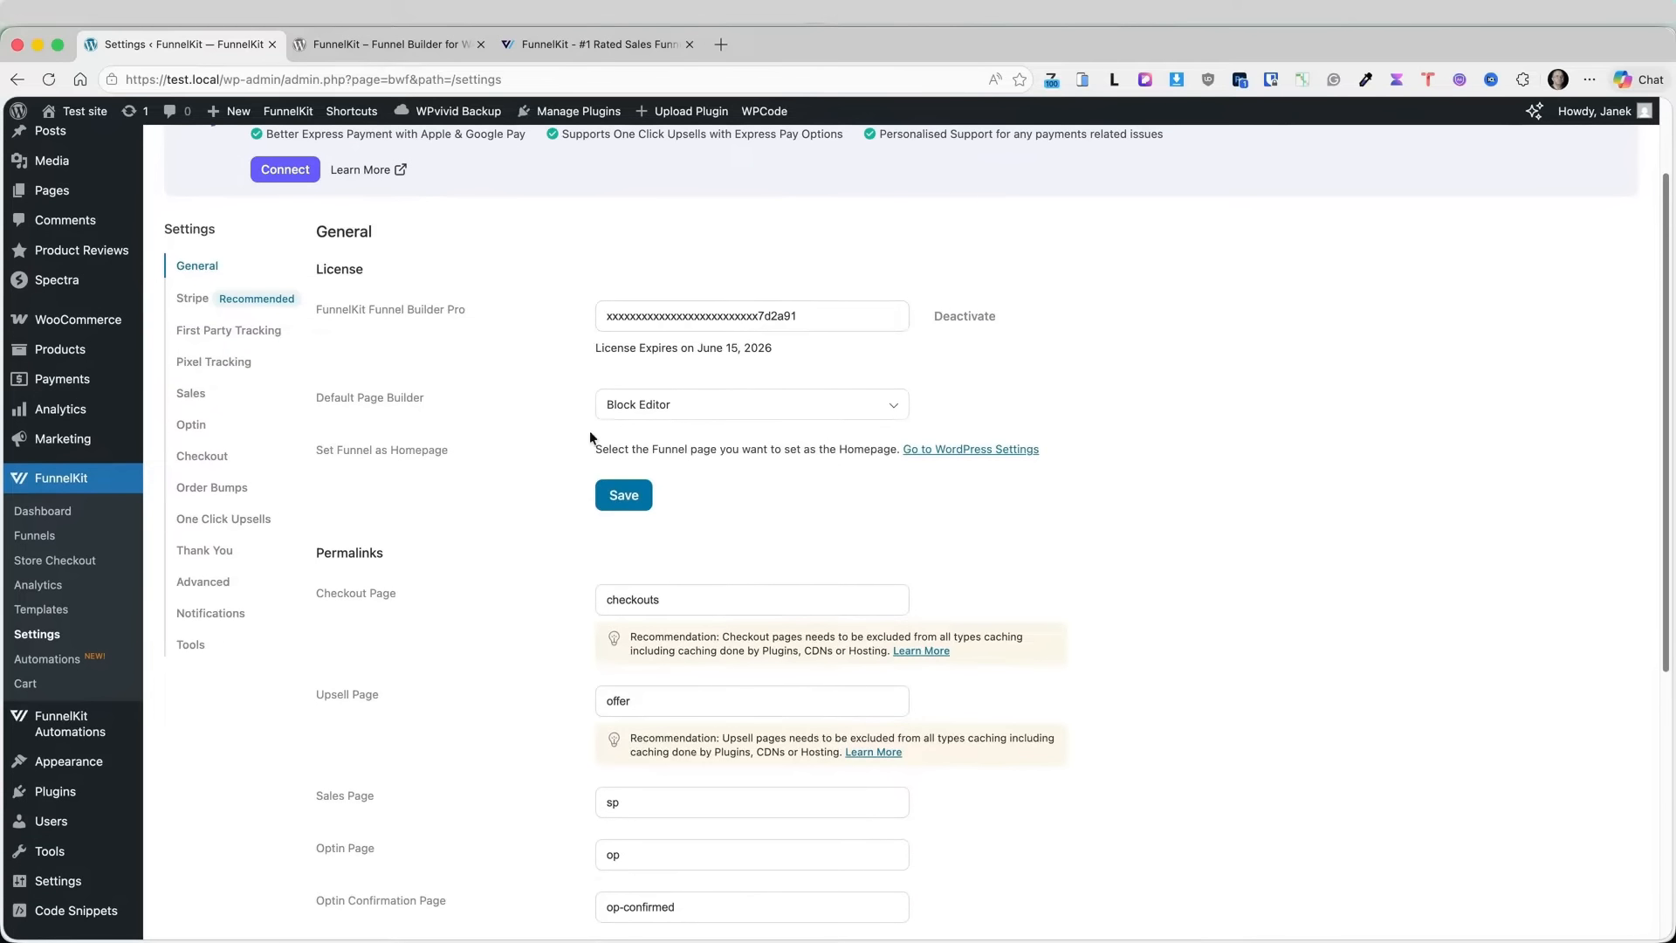
scroll(630, 516, down, 4)
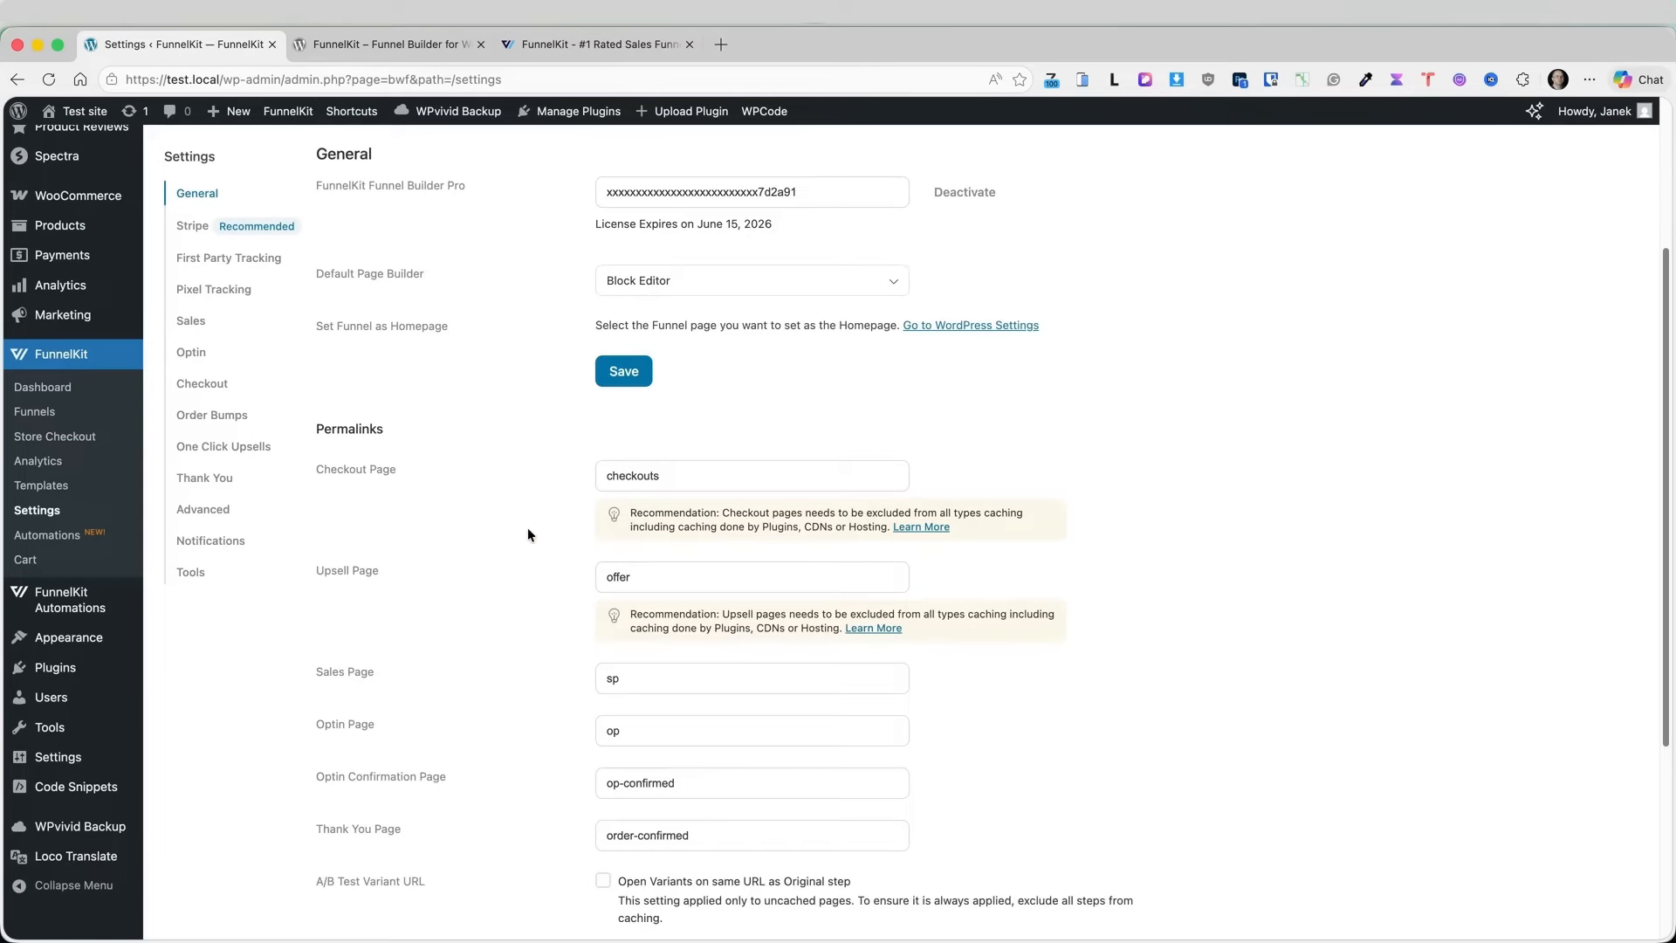
scroll(578, 611, down, 8)
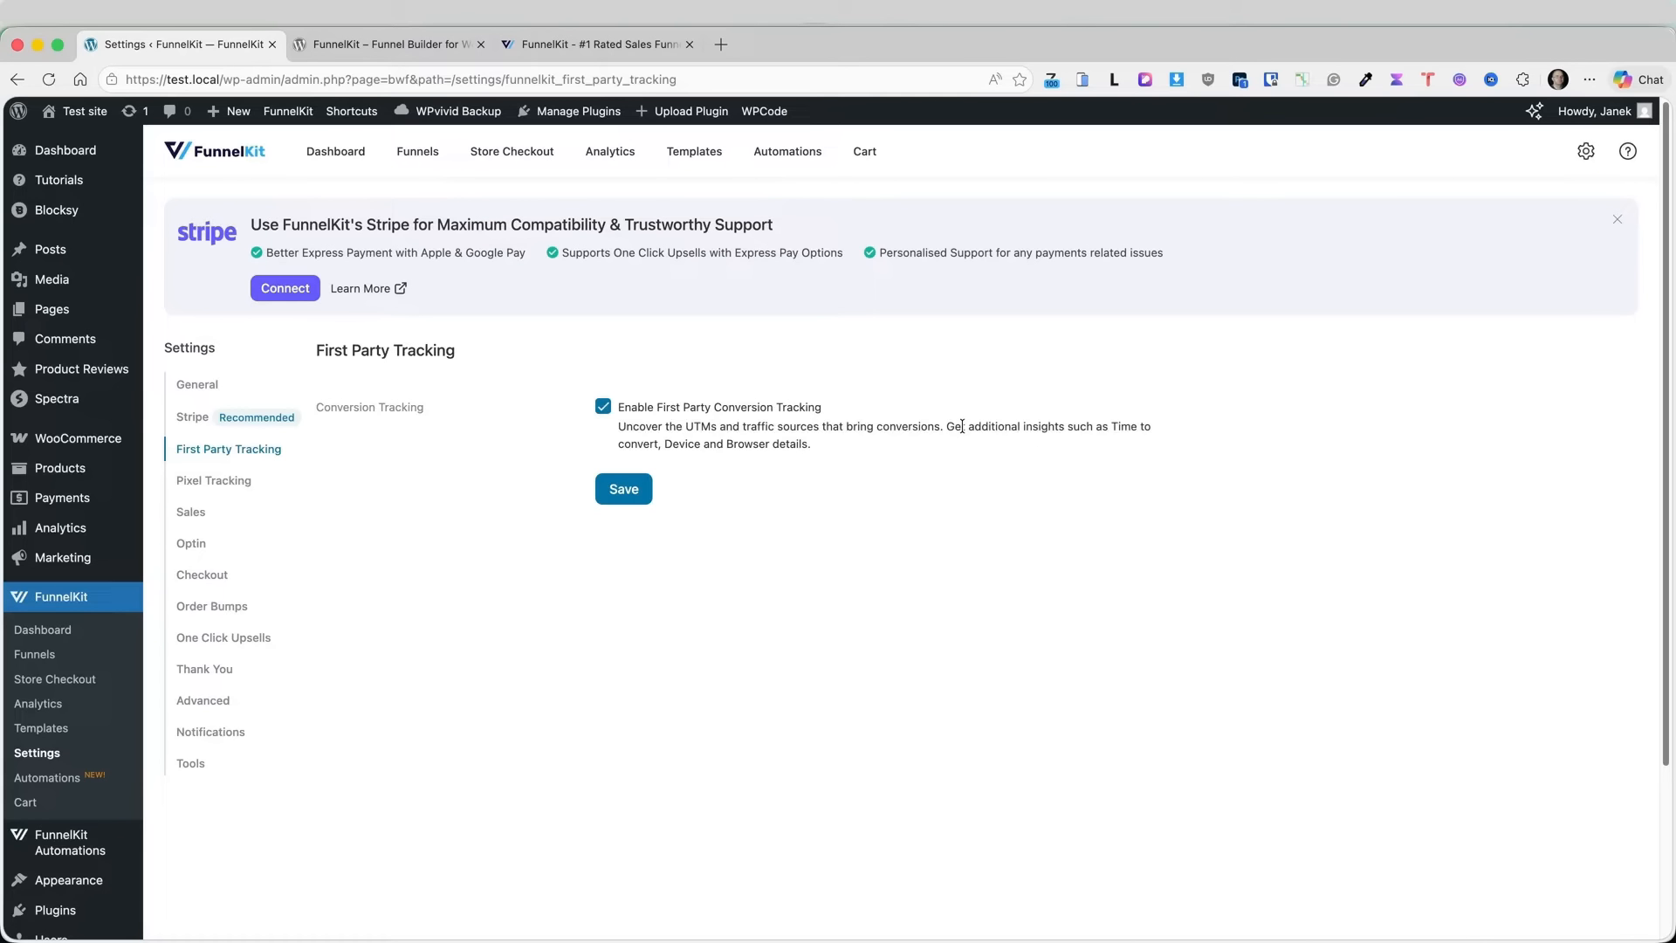
- Look through the Pixel Tracking settings for Facebook, Google Analytics, Google Ads, Pinterest, TikTok and Snapchat
click(225, 481)
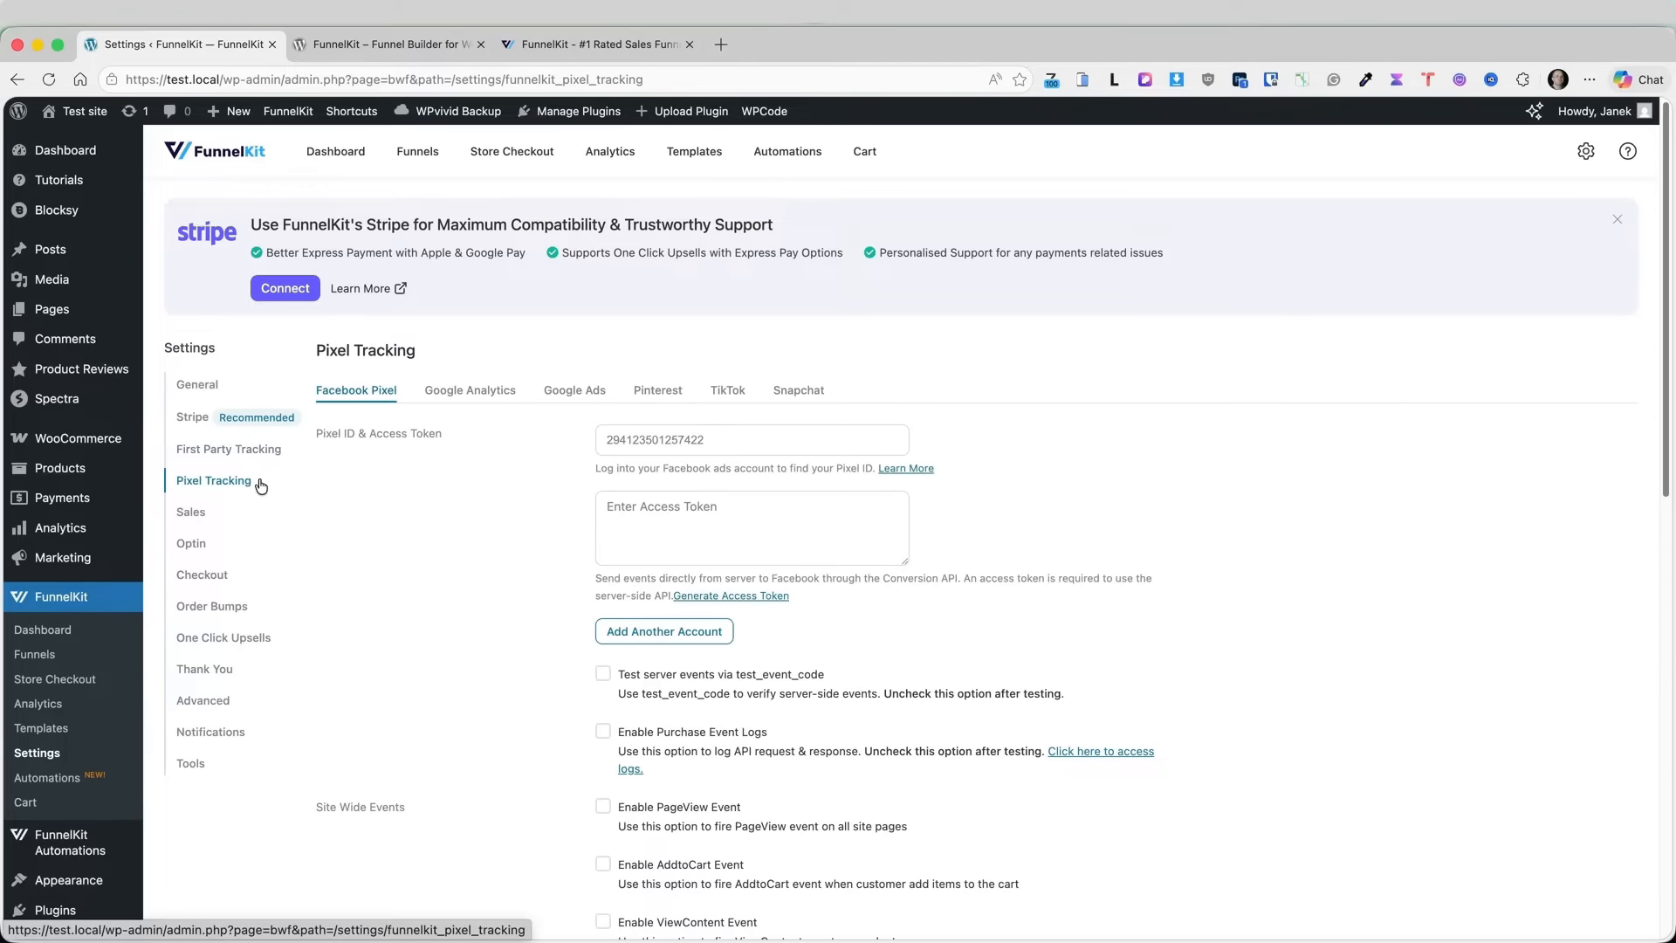
click(482, 397)
click(569, 392)
click(653, 393)
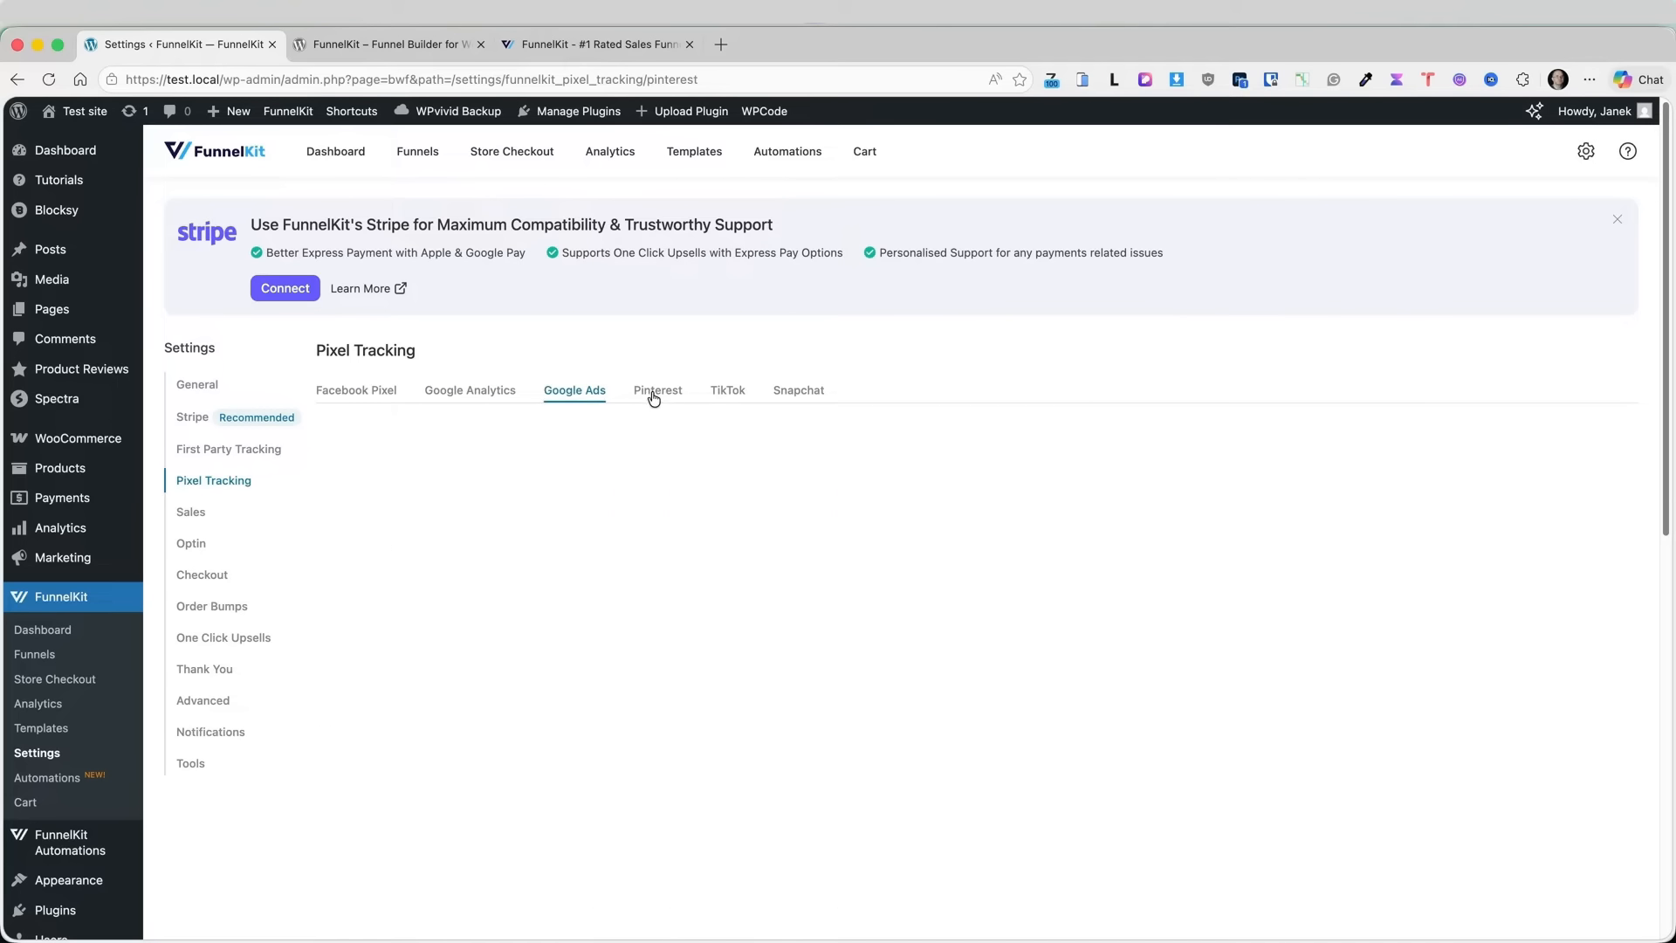
click(727, 396)
click(798, 390)
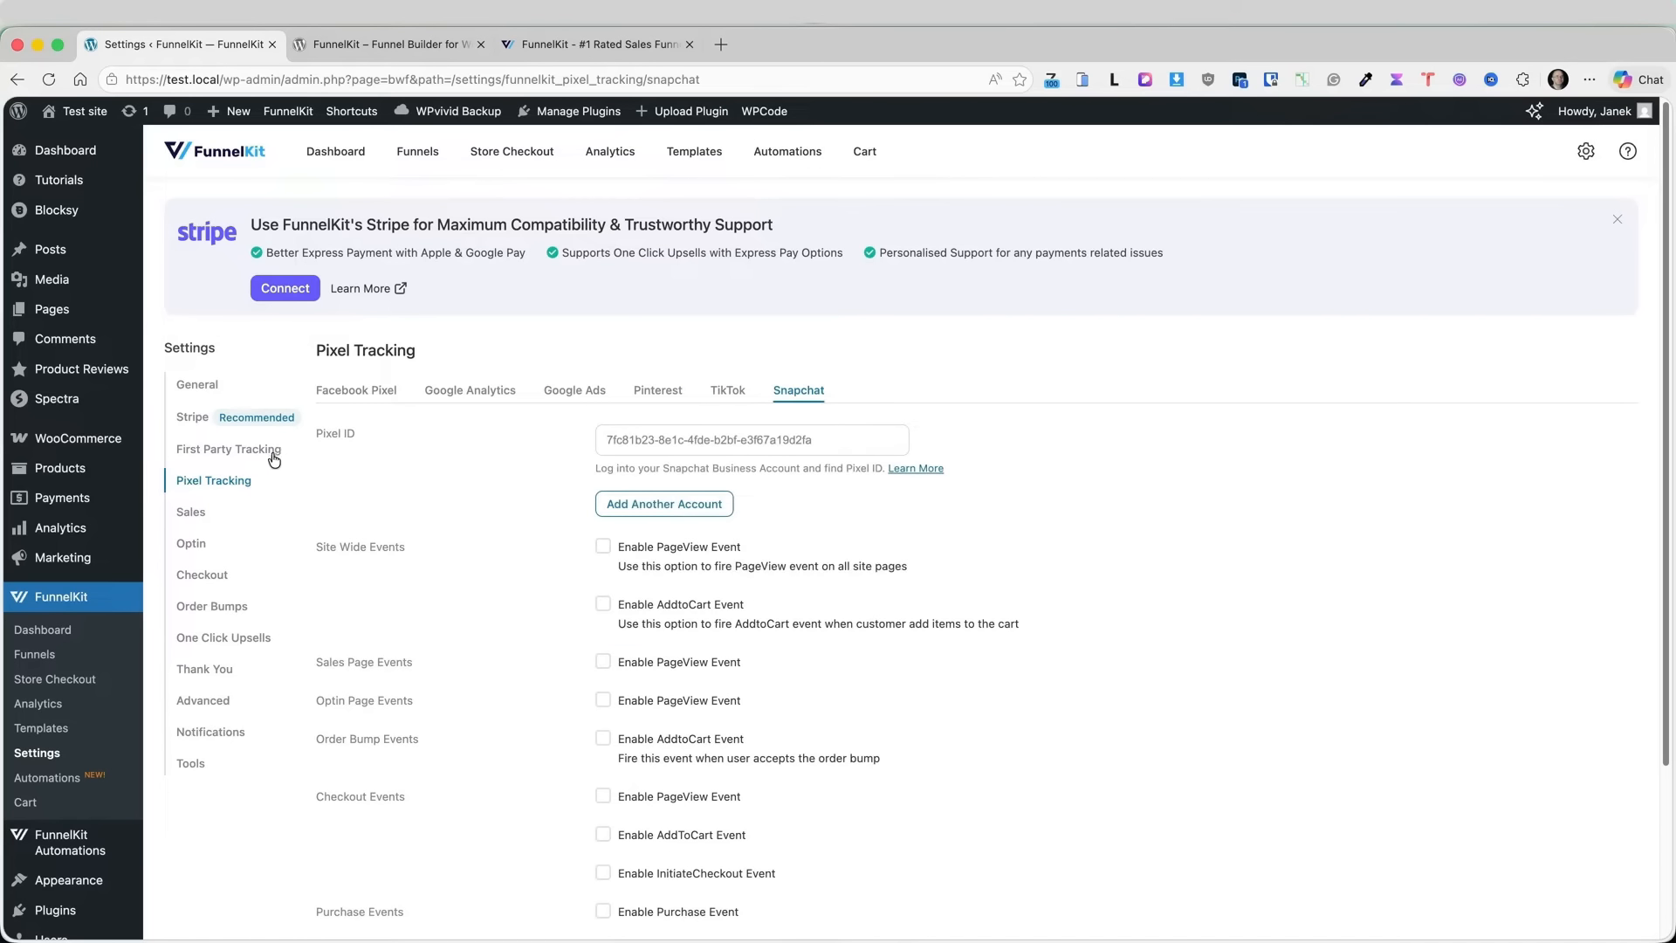
- View the Sales, Optin, Checkout and Order Bumps settings, including the Optin spam protection options
click(214, 513)
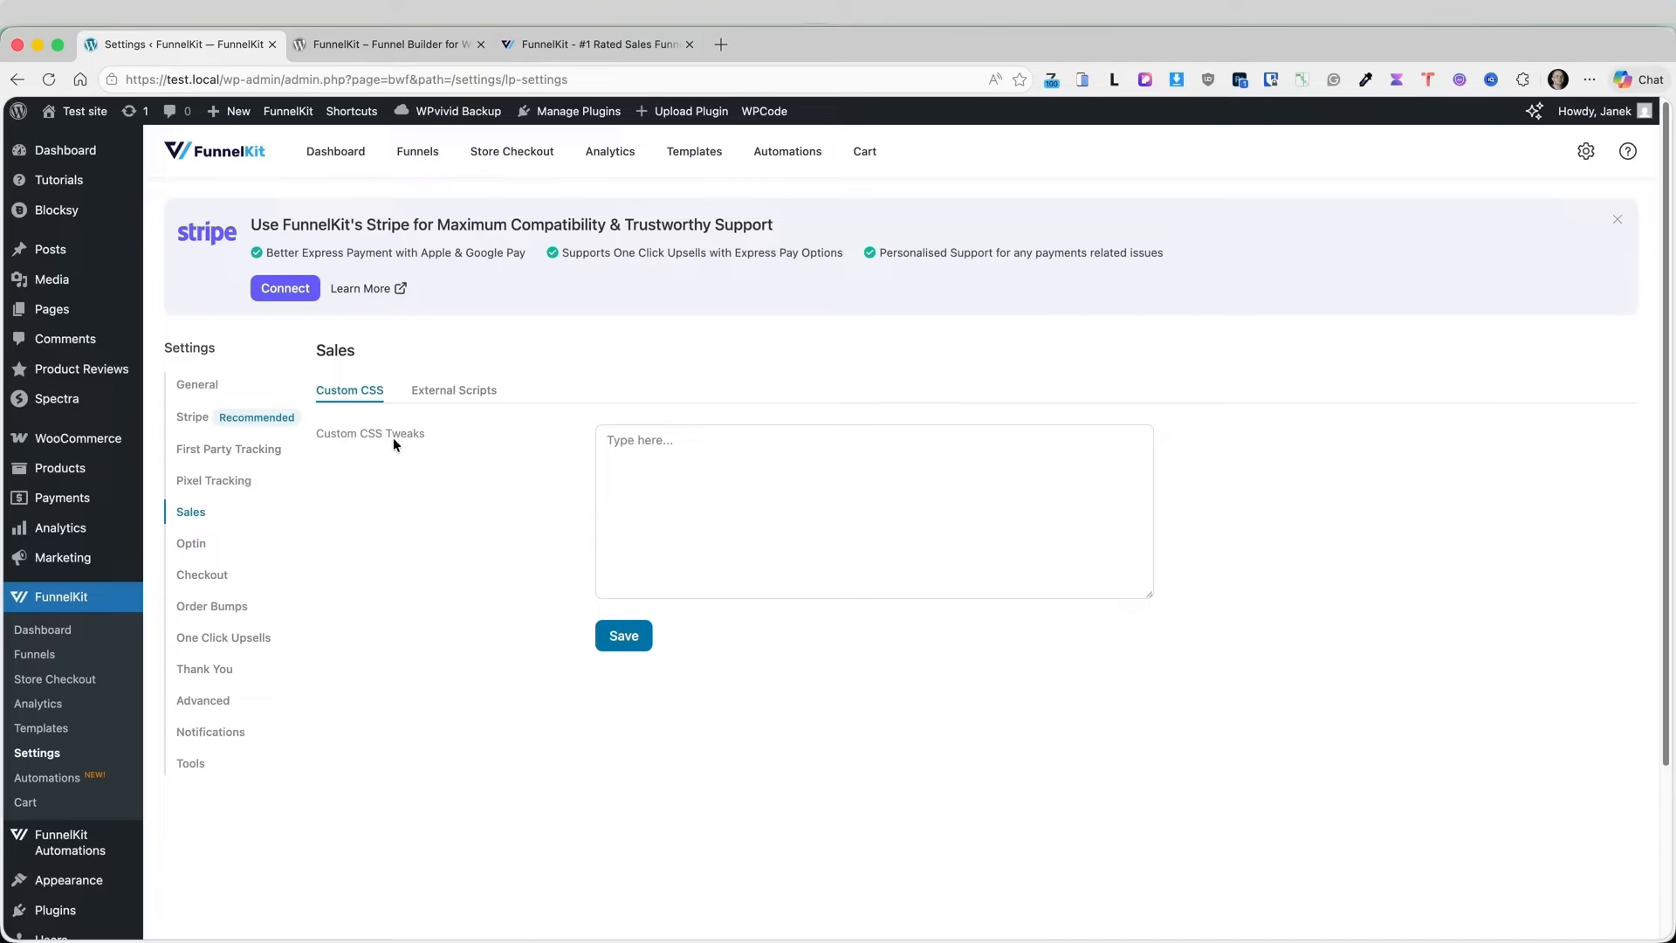
click(209, 545)
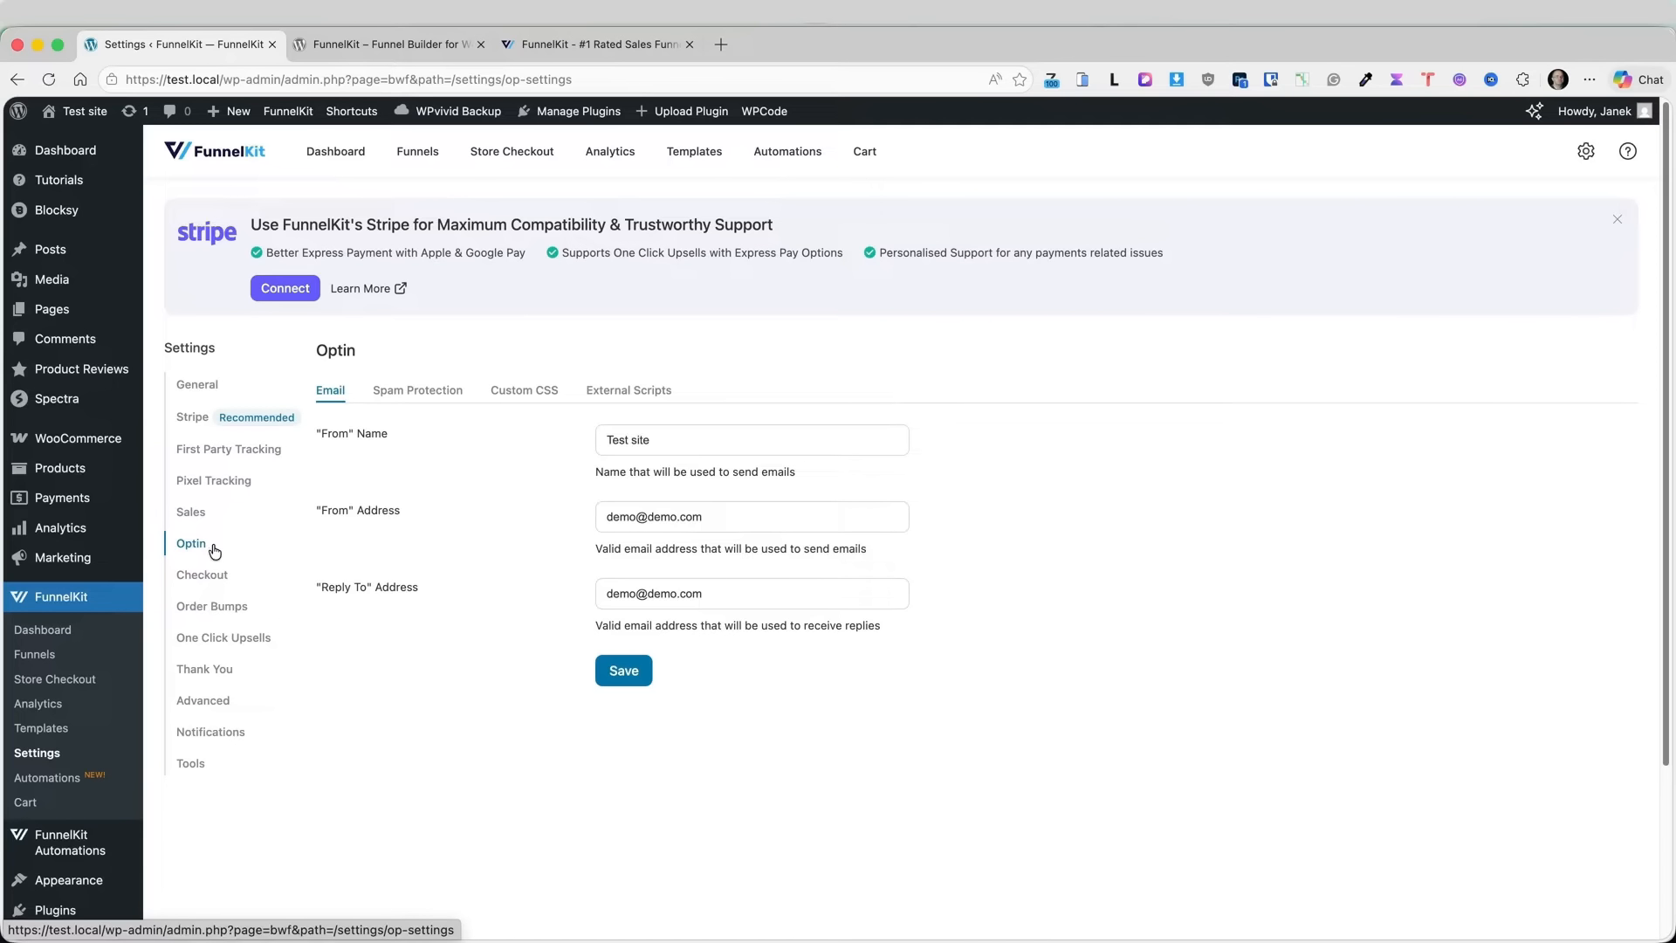
click(418, 393)
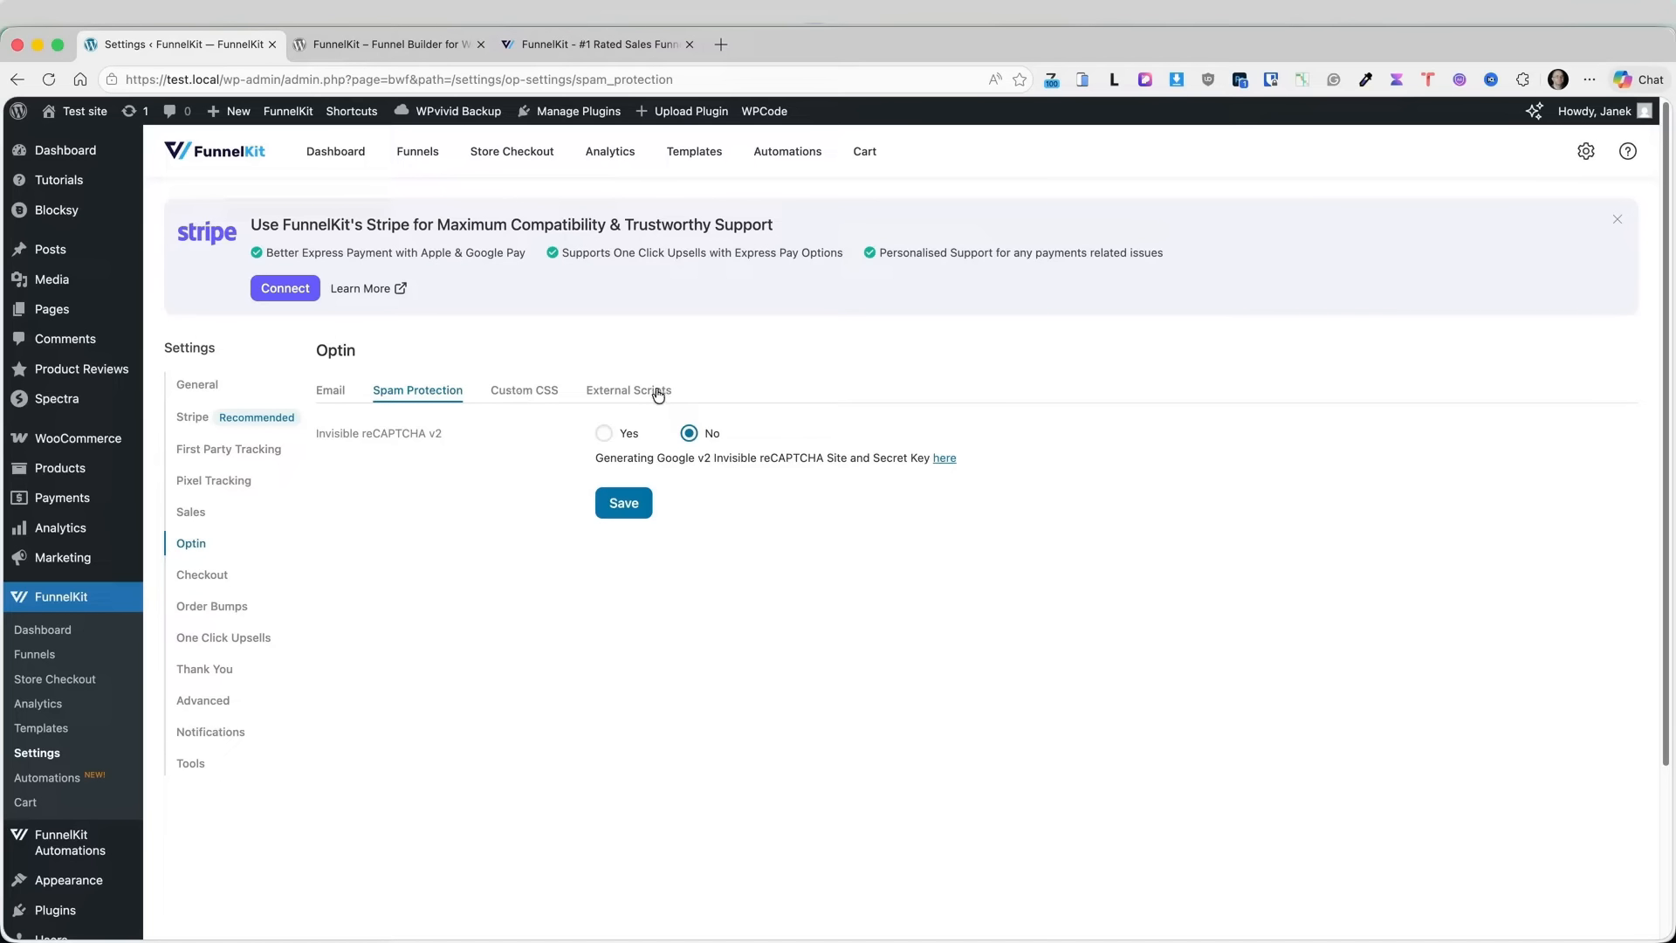
click(217, 581)
click(211, 610)
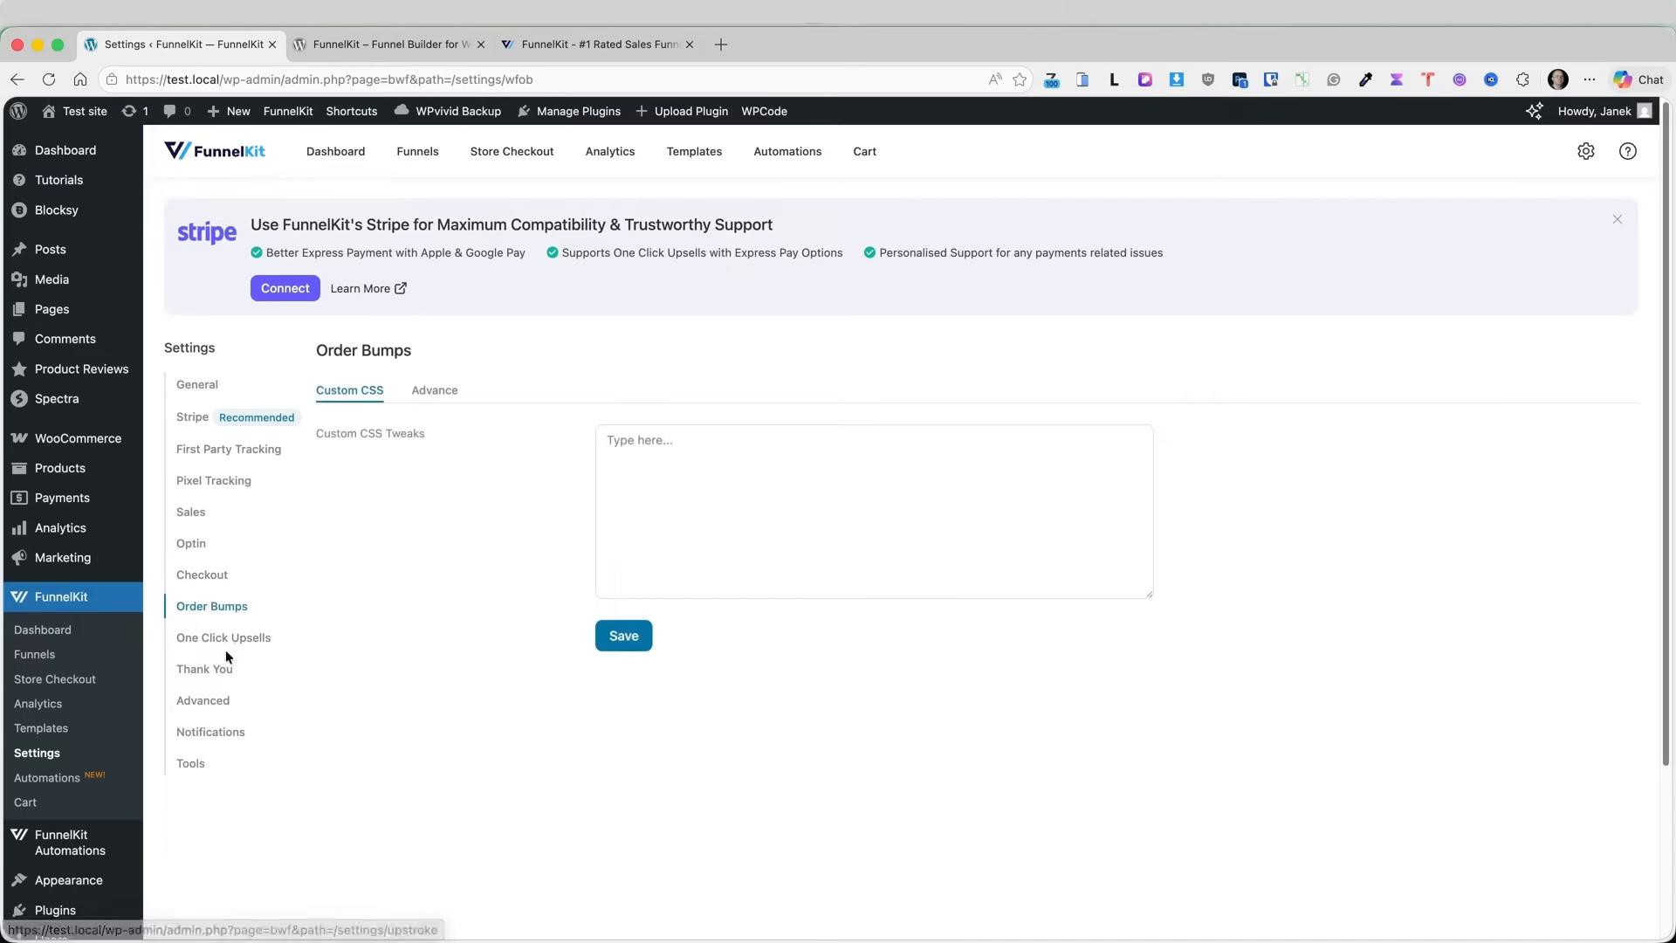
- Examine the One Click Upsells settings for gateways, order statuses and confirmation emails, including the failed-order status choices
click(226, 644)
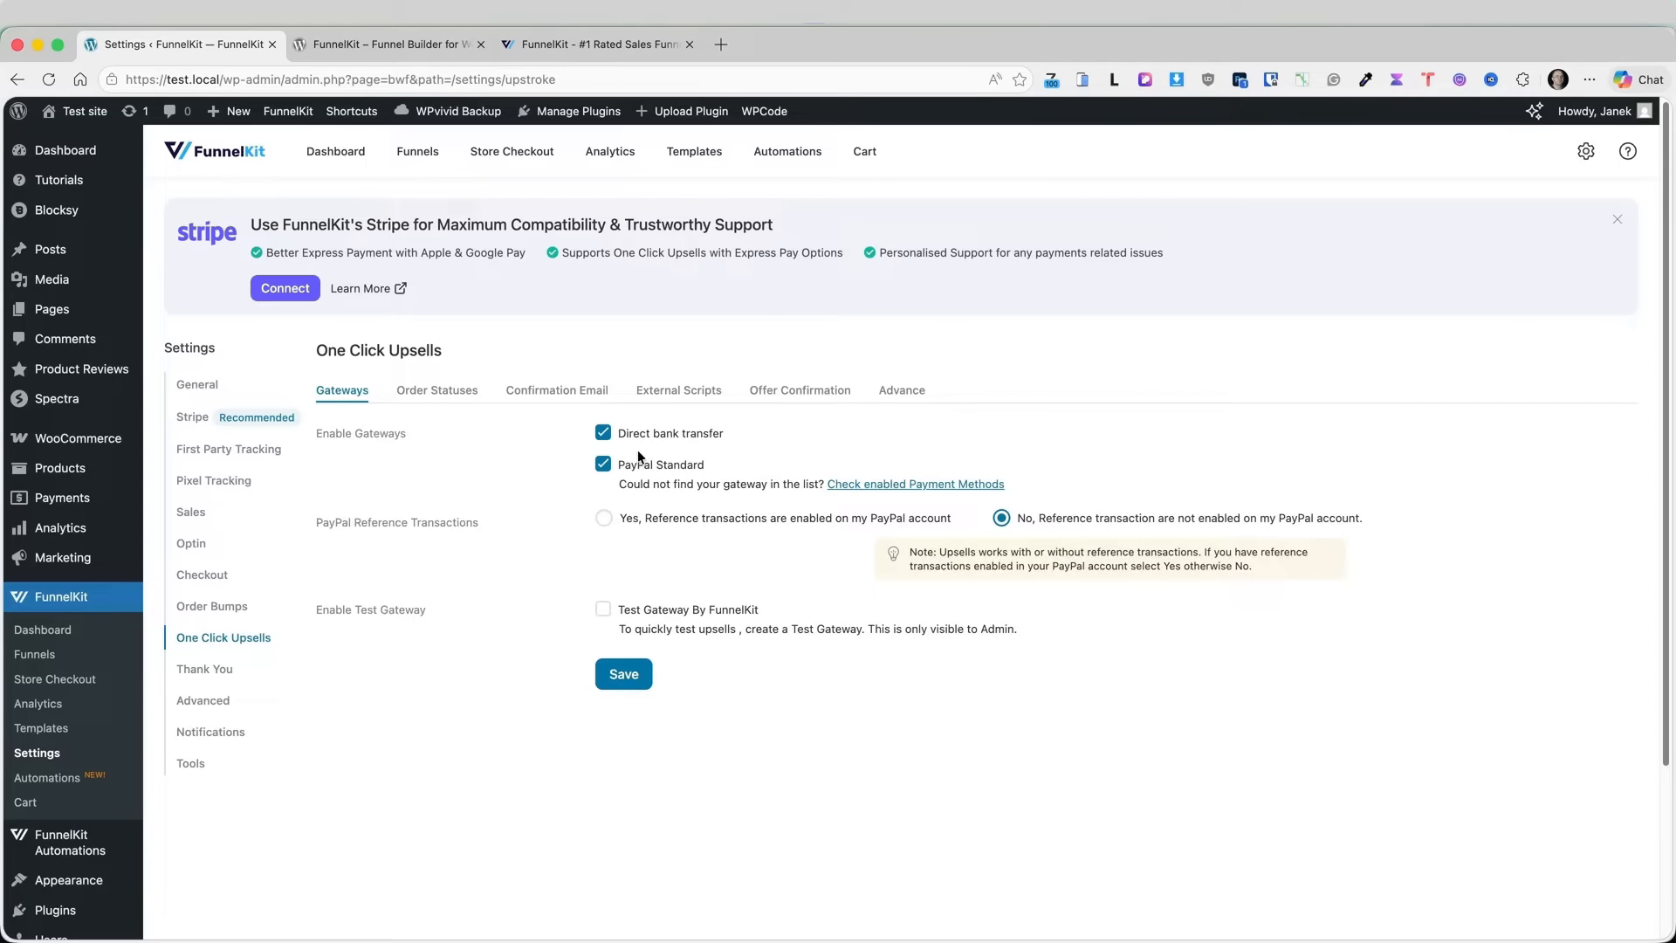
click(455, 394)
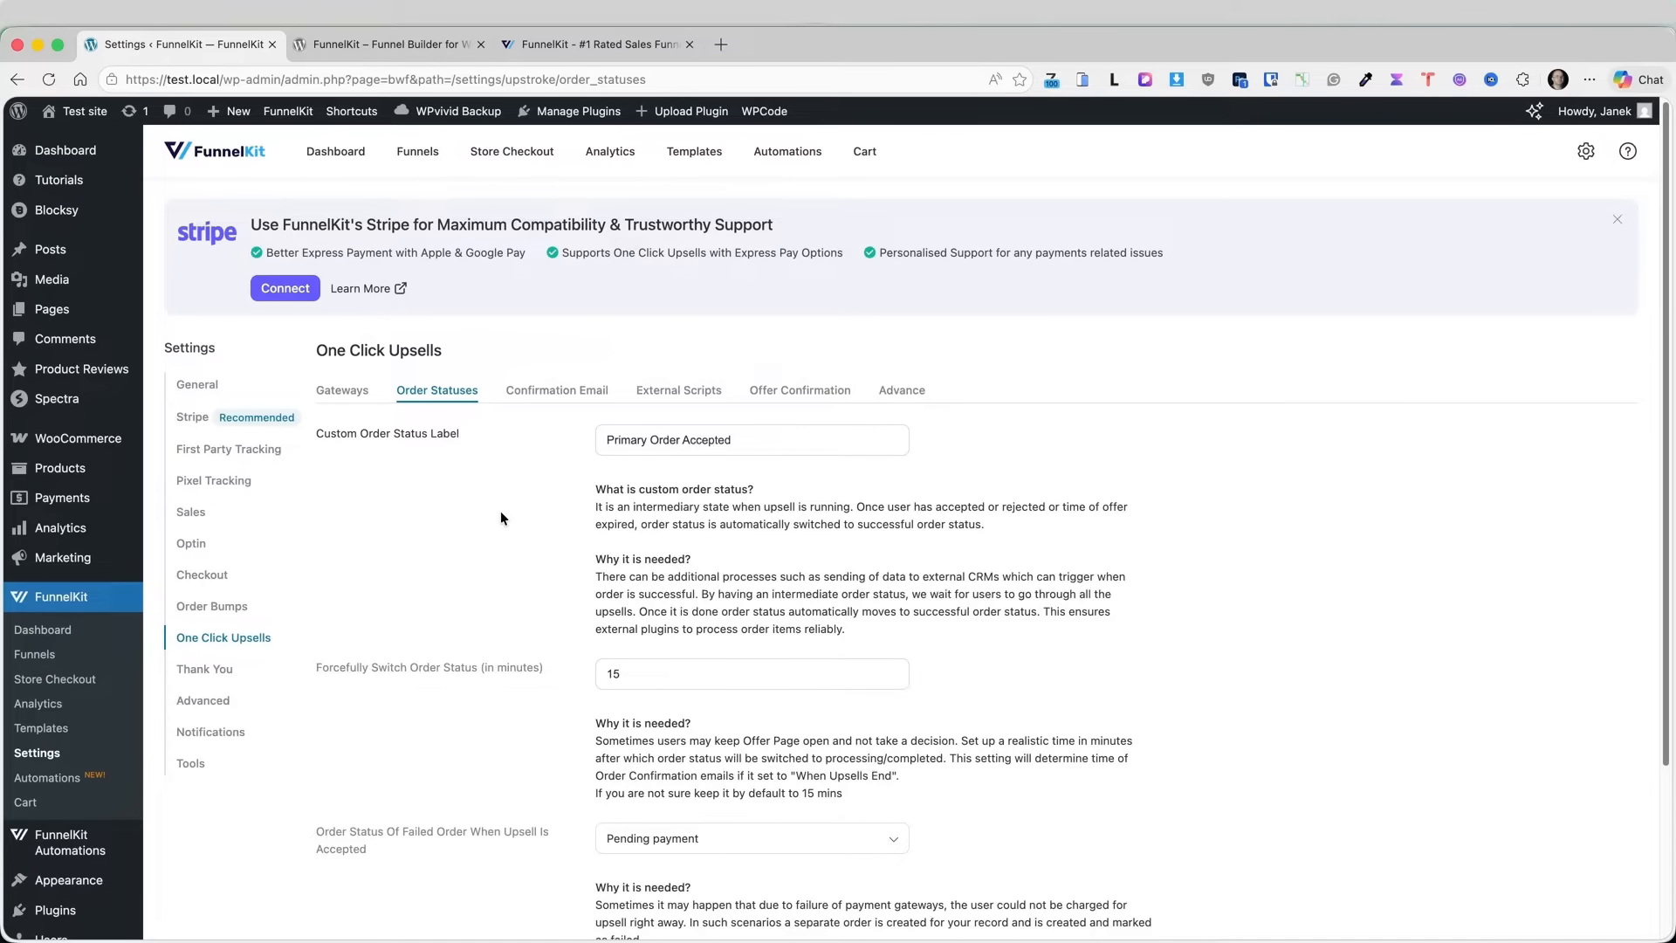
scroll(458, 542, down, 3)
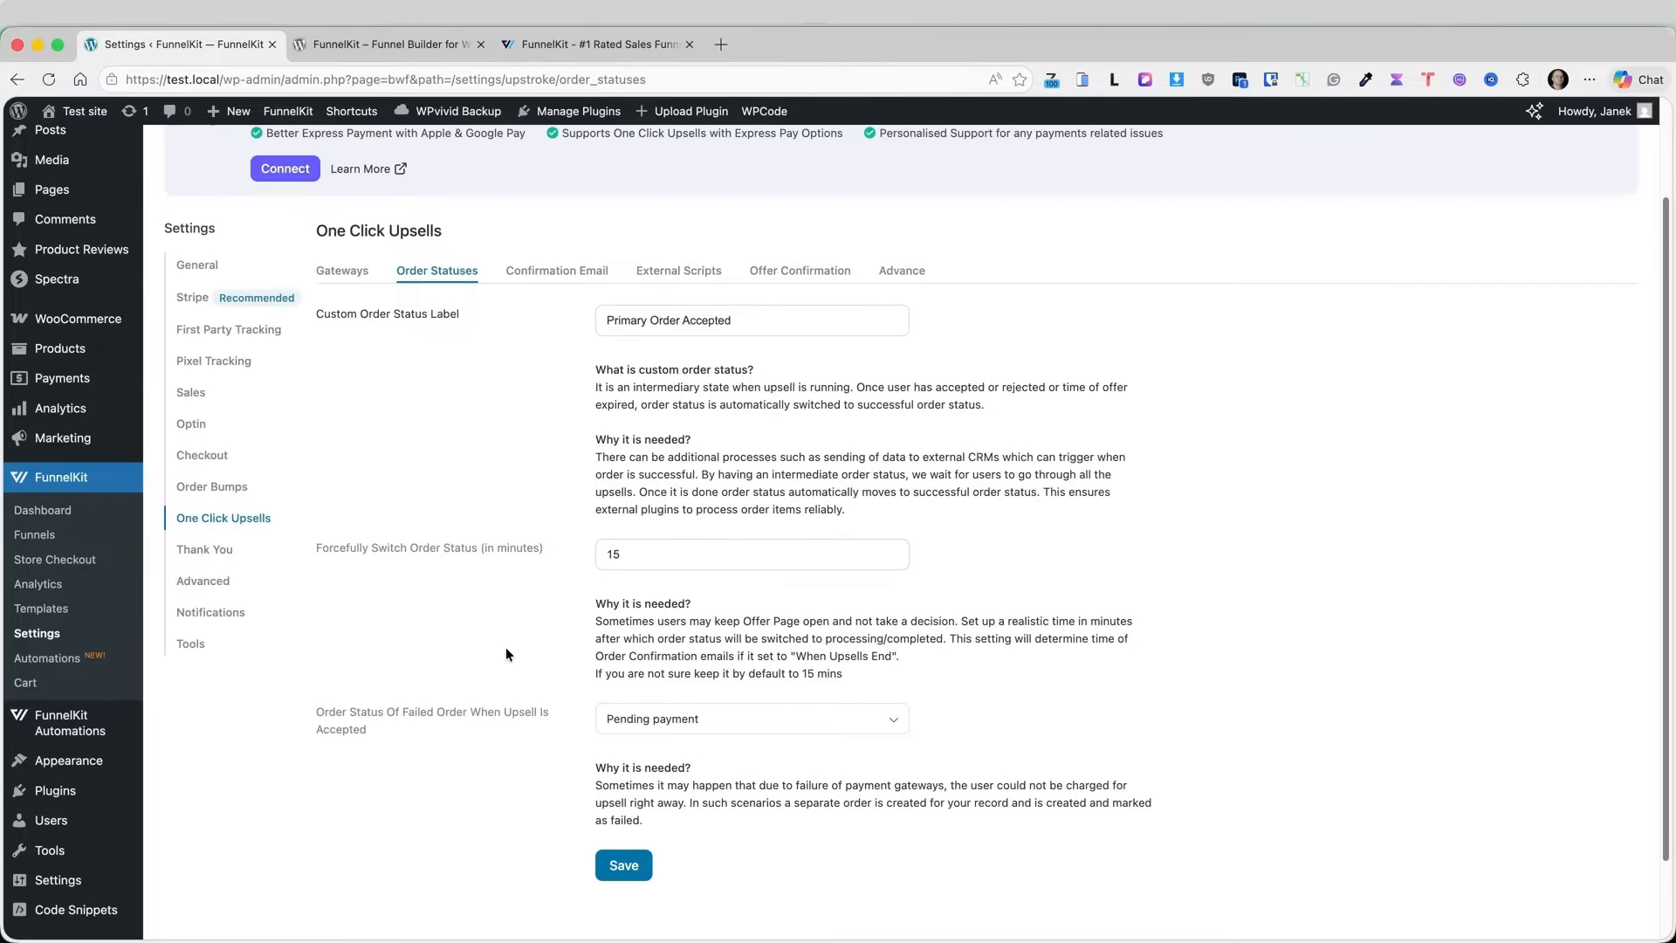
click(683, 721)
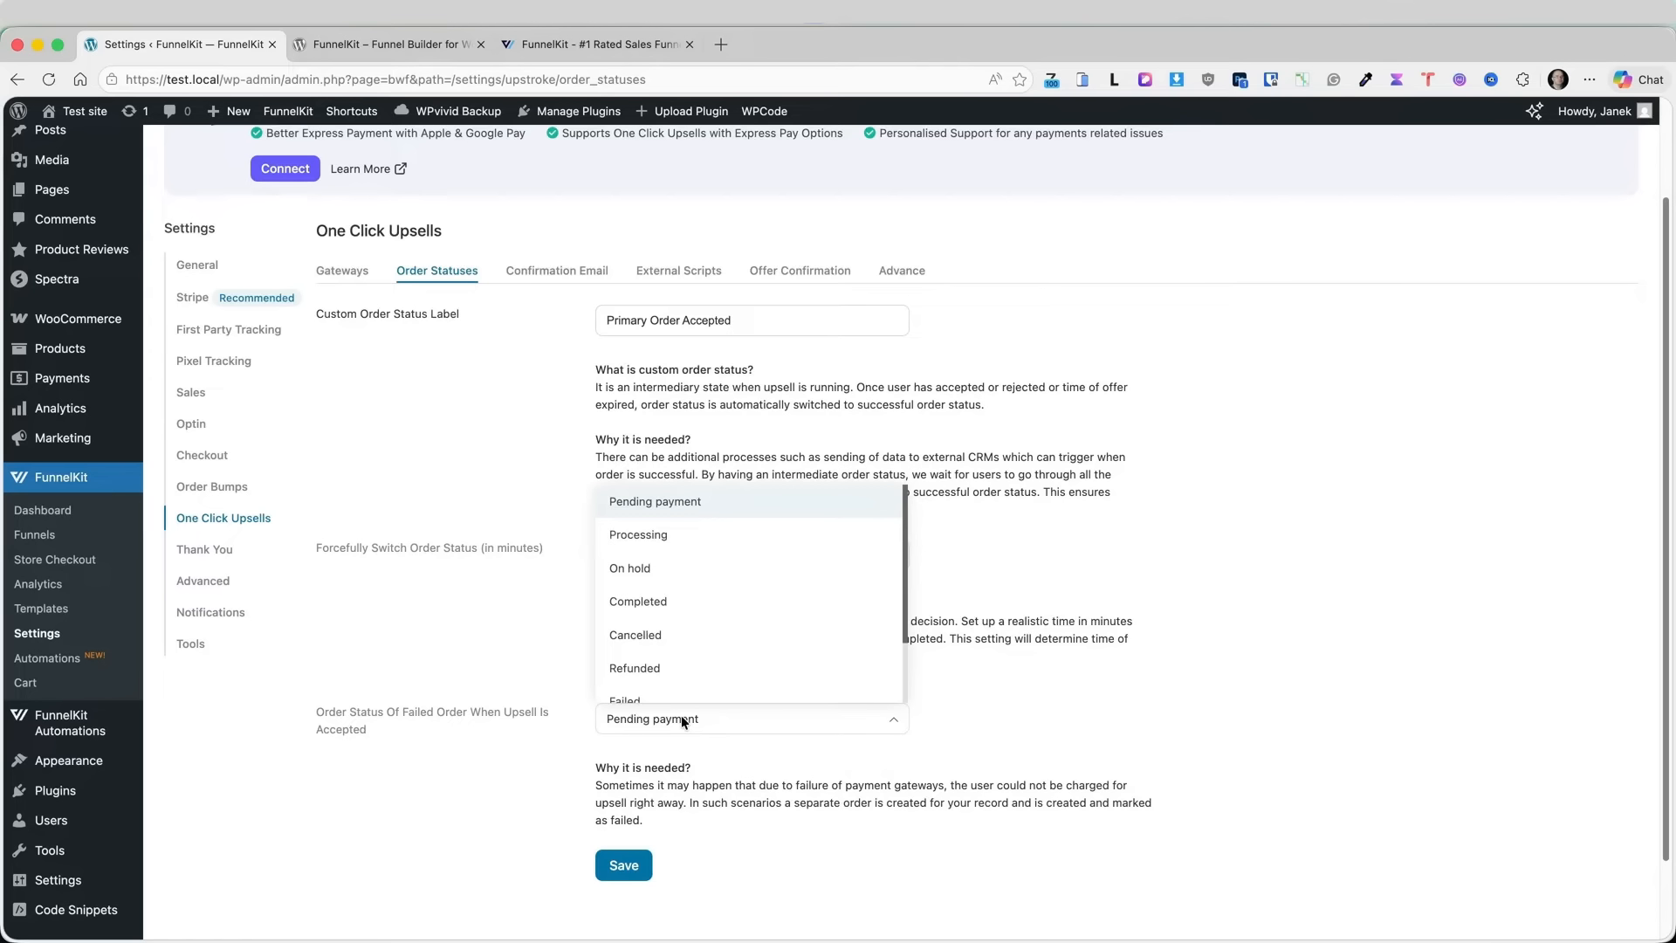
click(1143, 659)
click(543, 273)
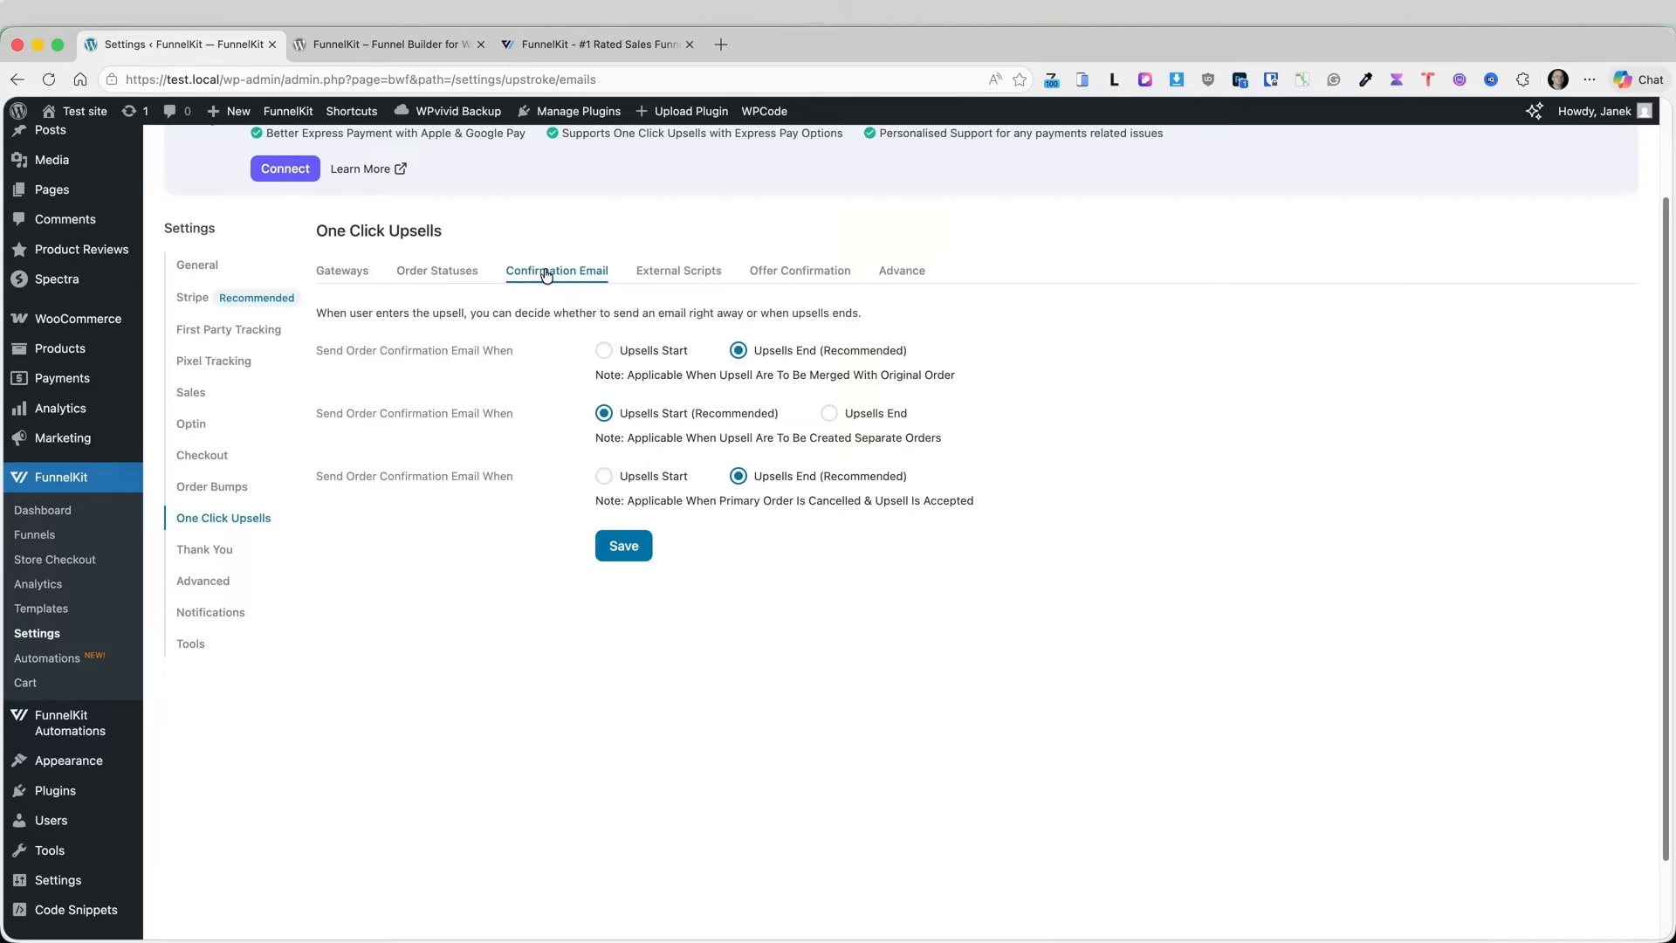
- View the Thank You, Advanced, Notifications and Tools sections of the FunnelKit settings
click(224, 549)
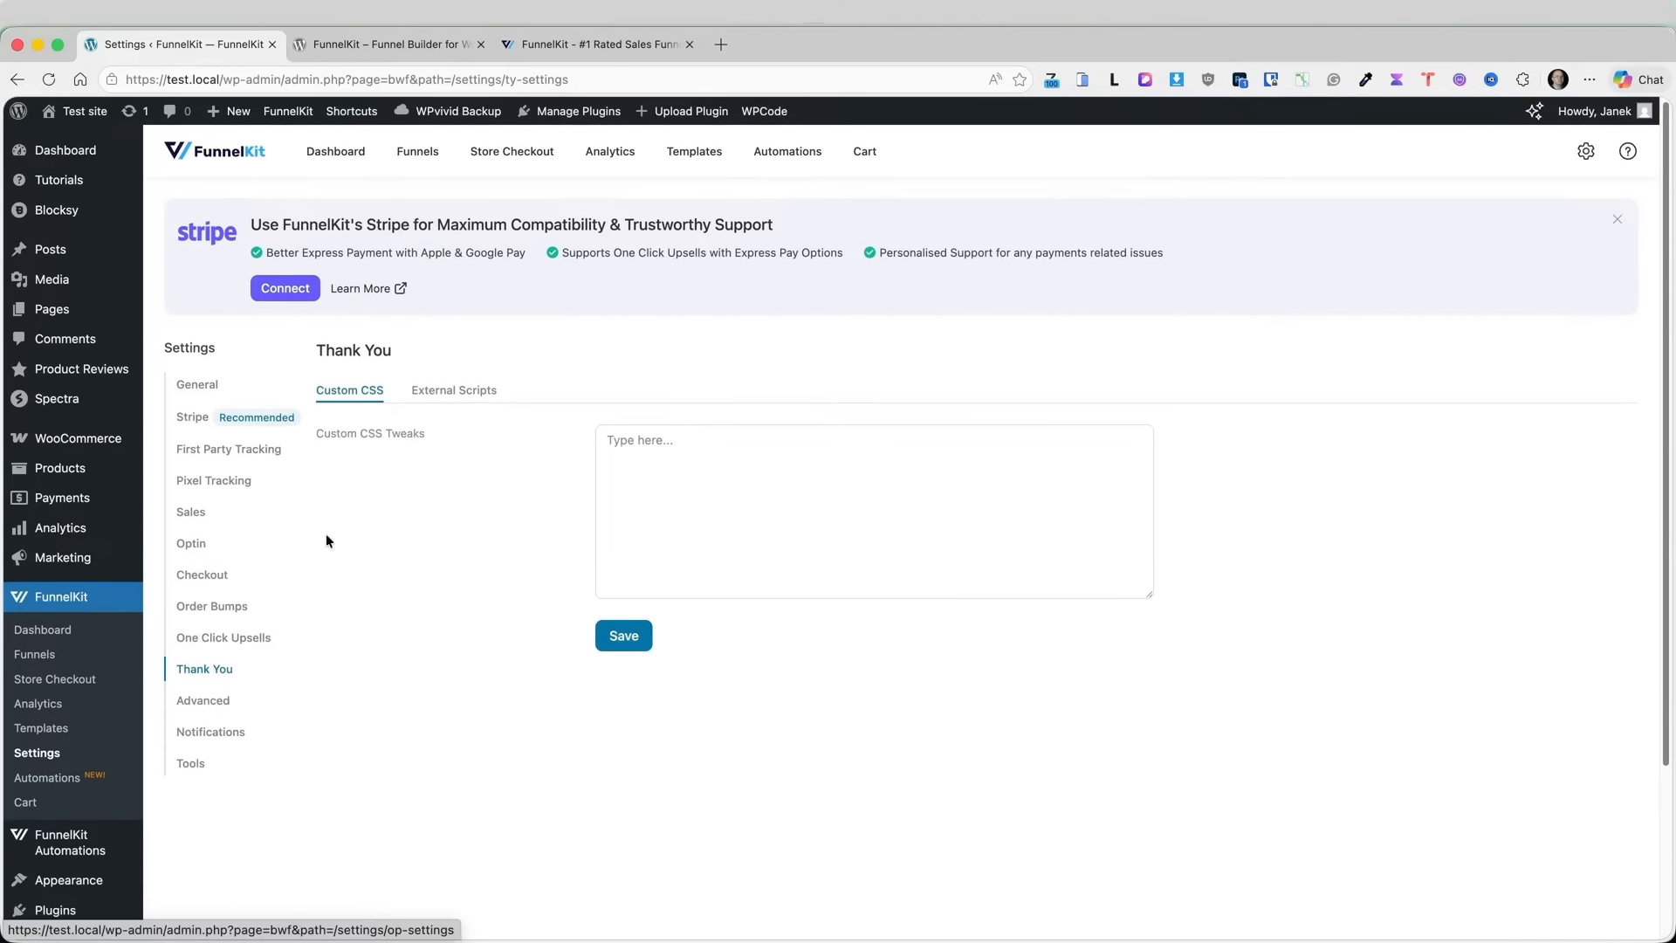
click(187, 703)
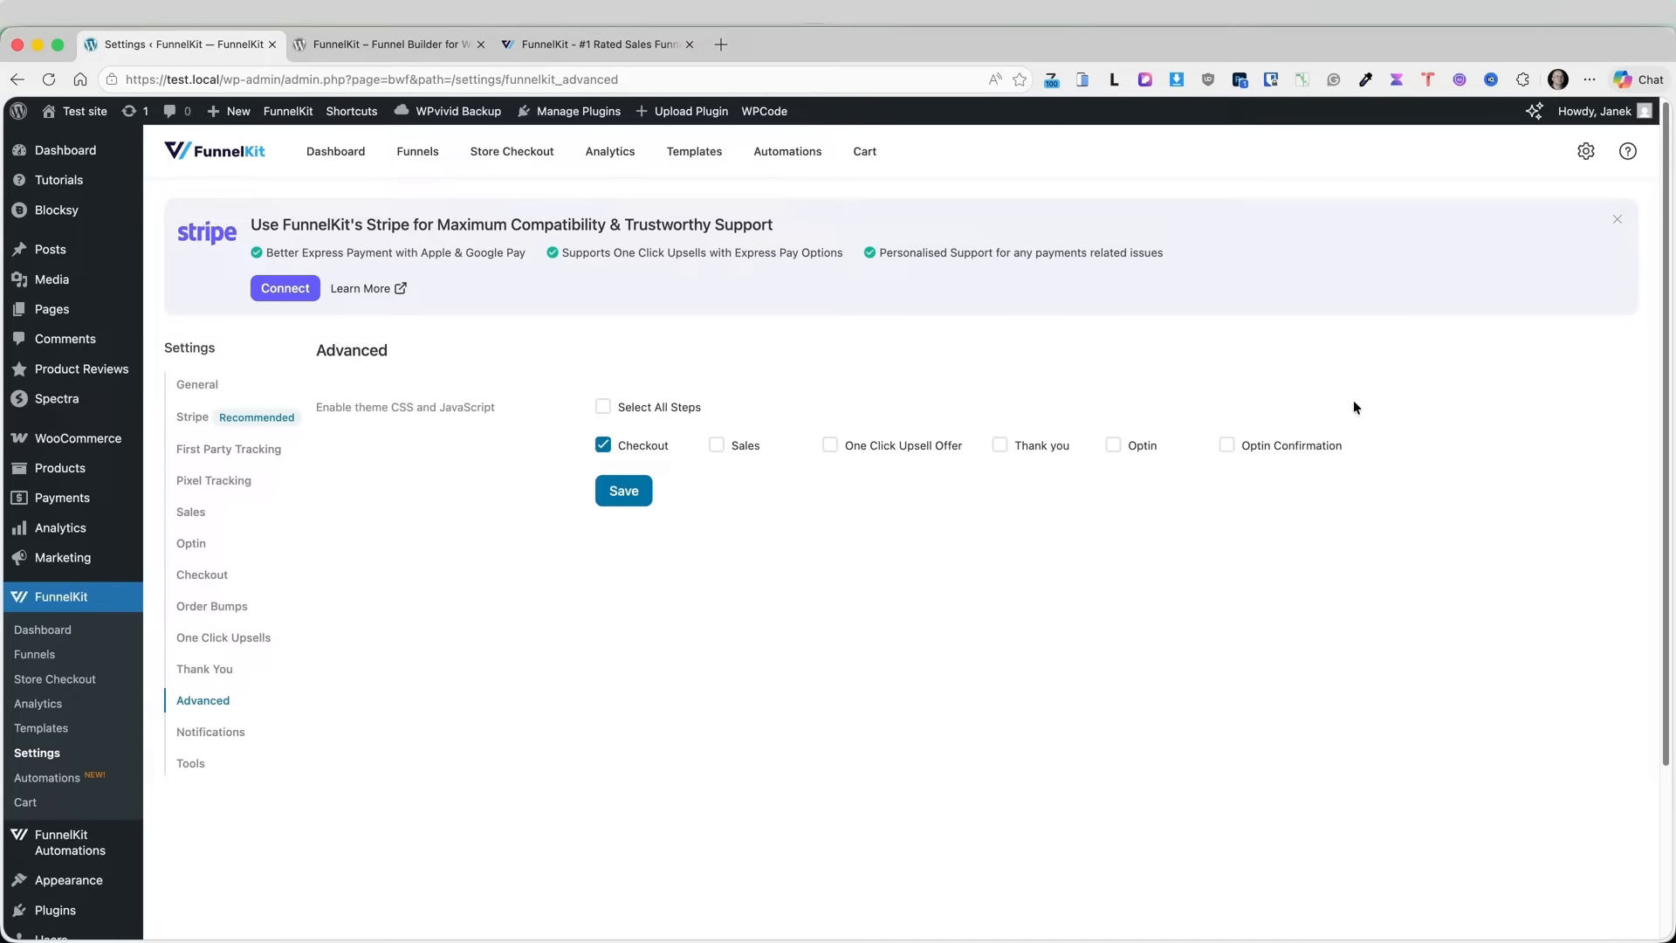
click(218, 735)
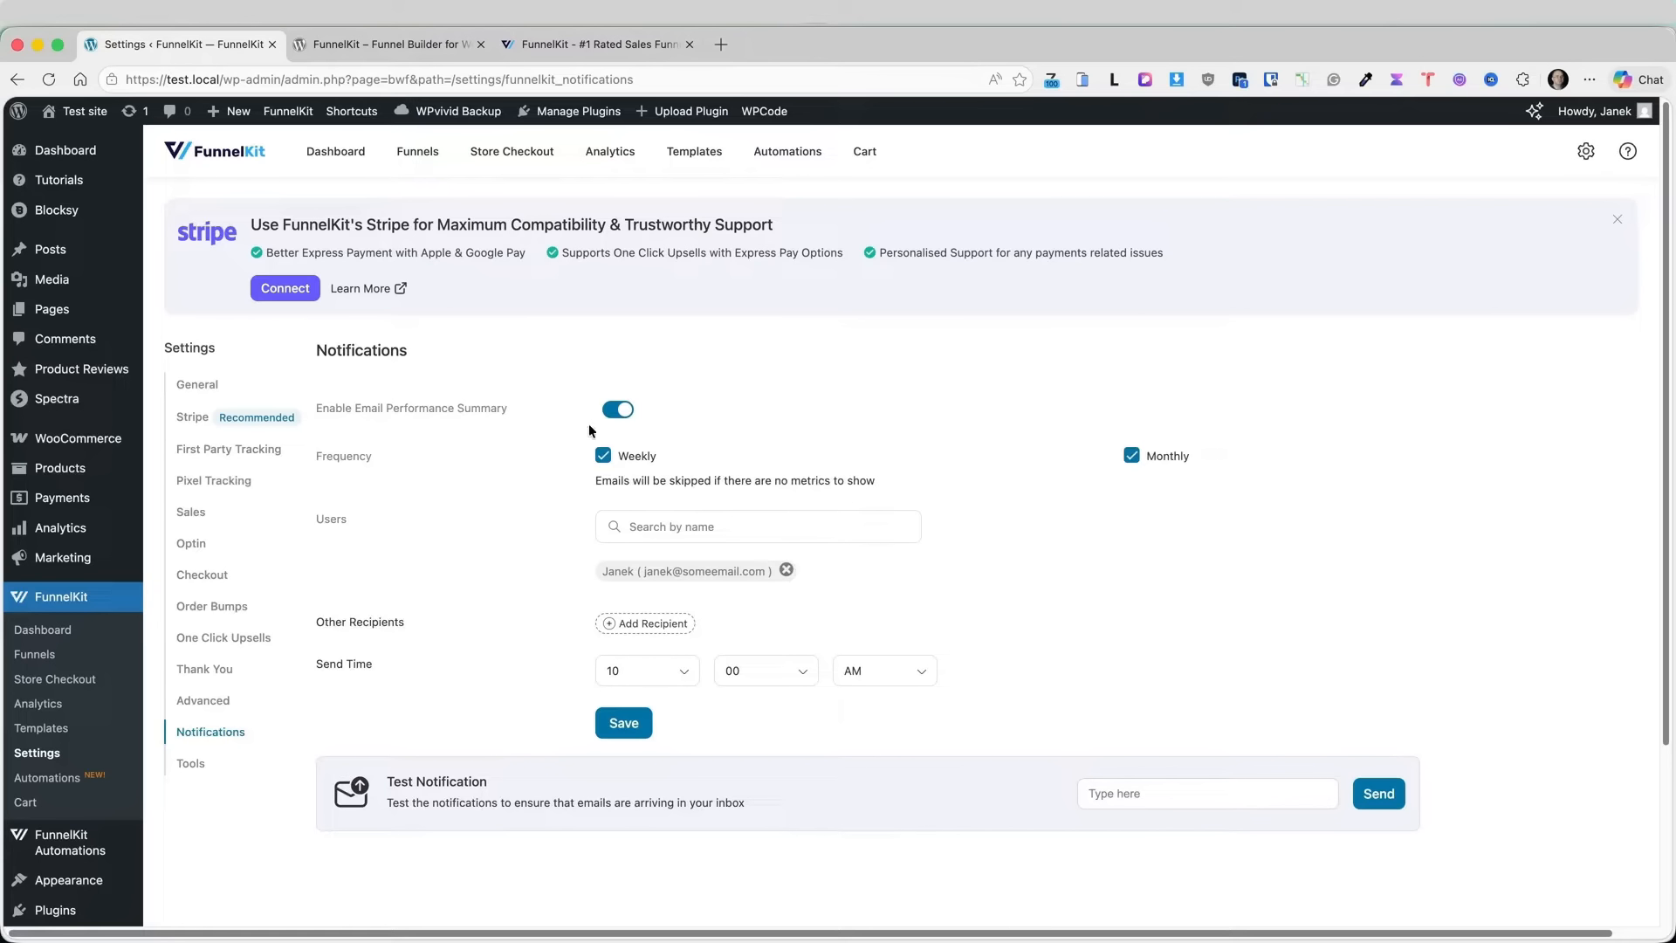
click(196, 765)
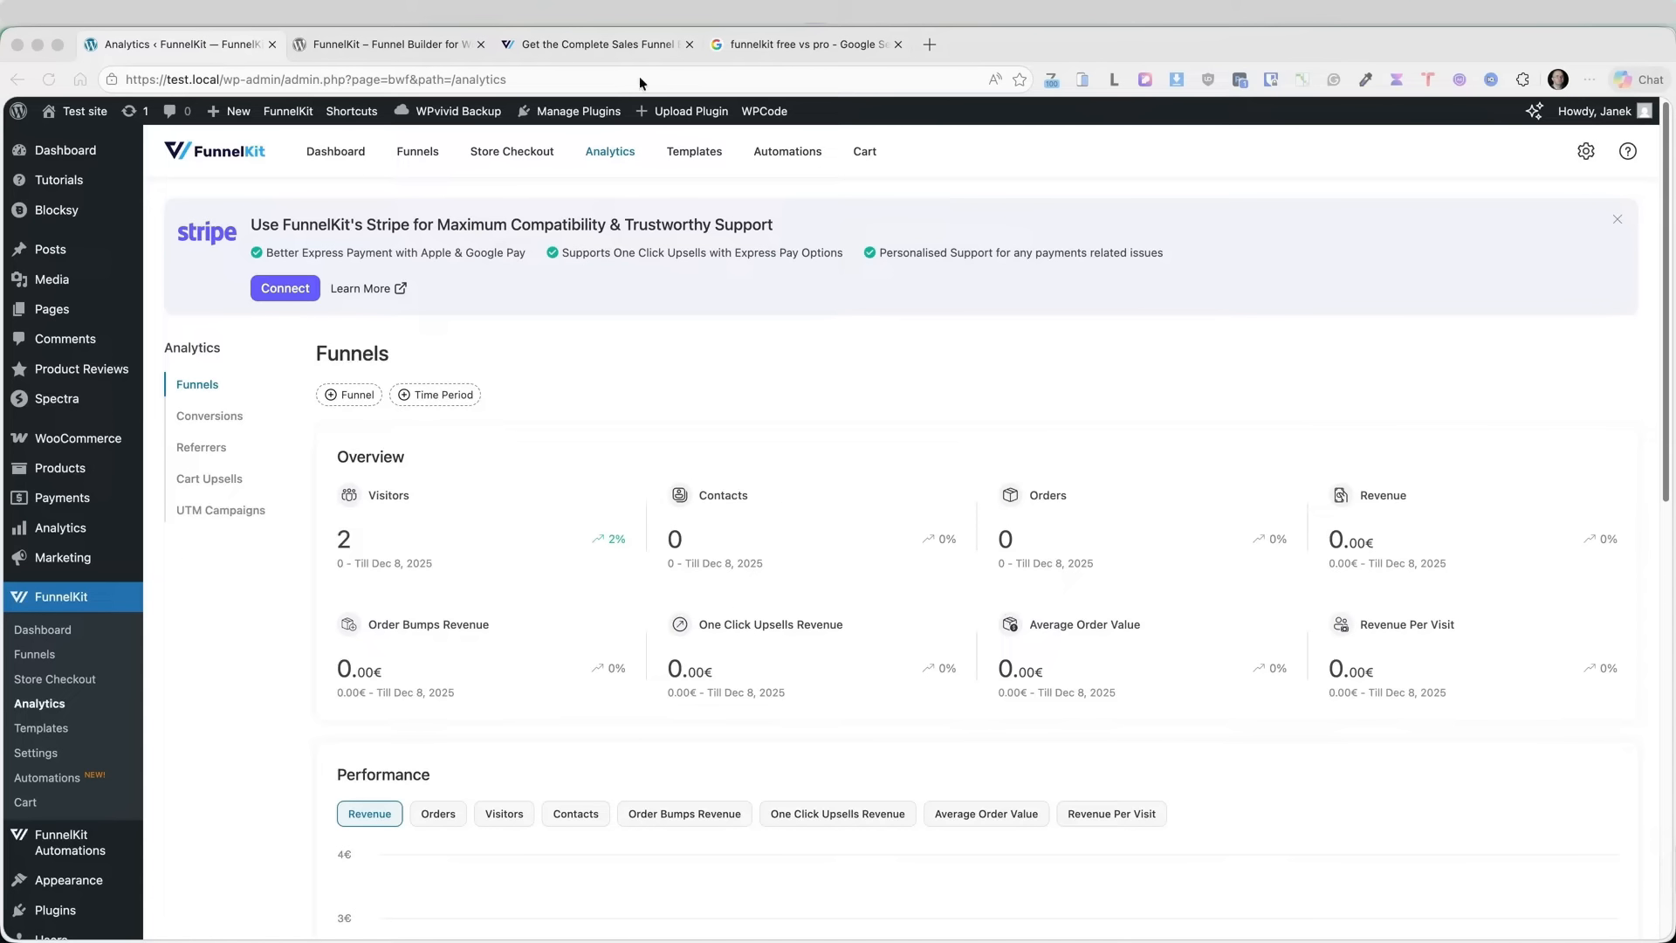
- Compare the features and prices of the Basic, Plus, Professional and Elite plans on FunnelKit's exclusive offer page
click(896, 44)
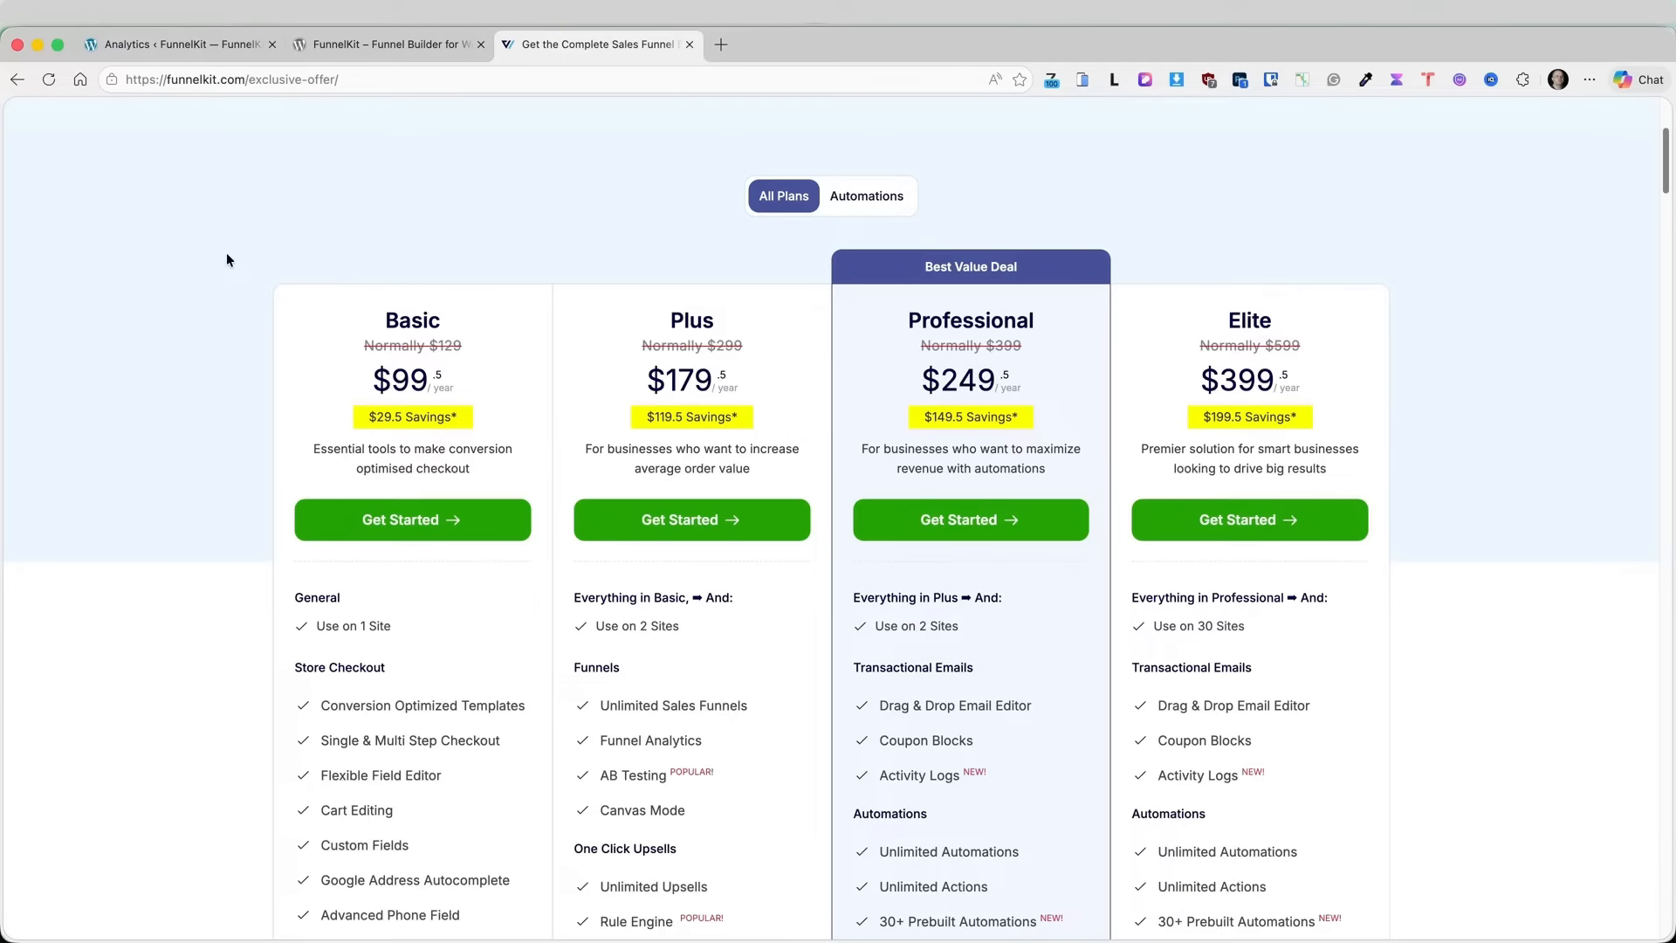
scroll(227, 259, down, 3)
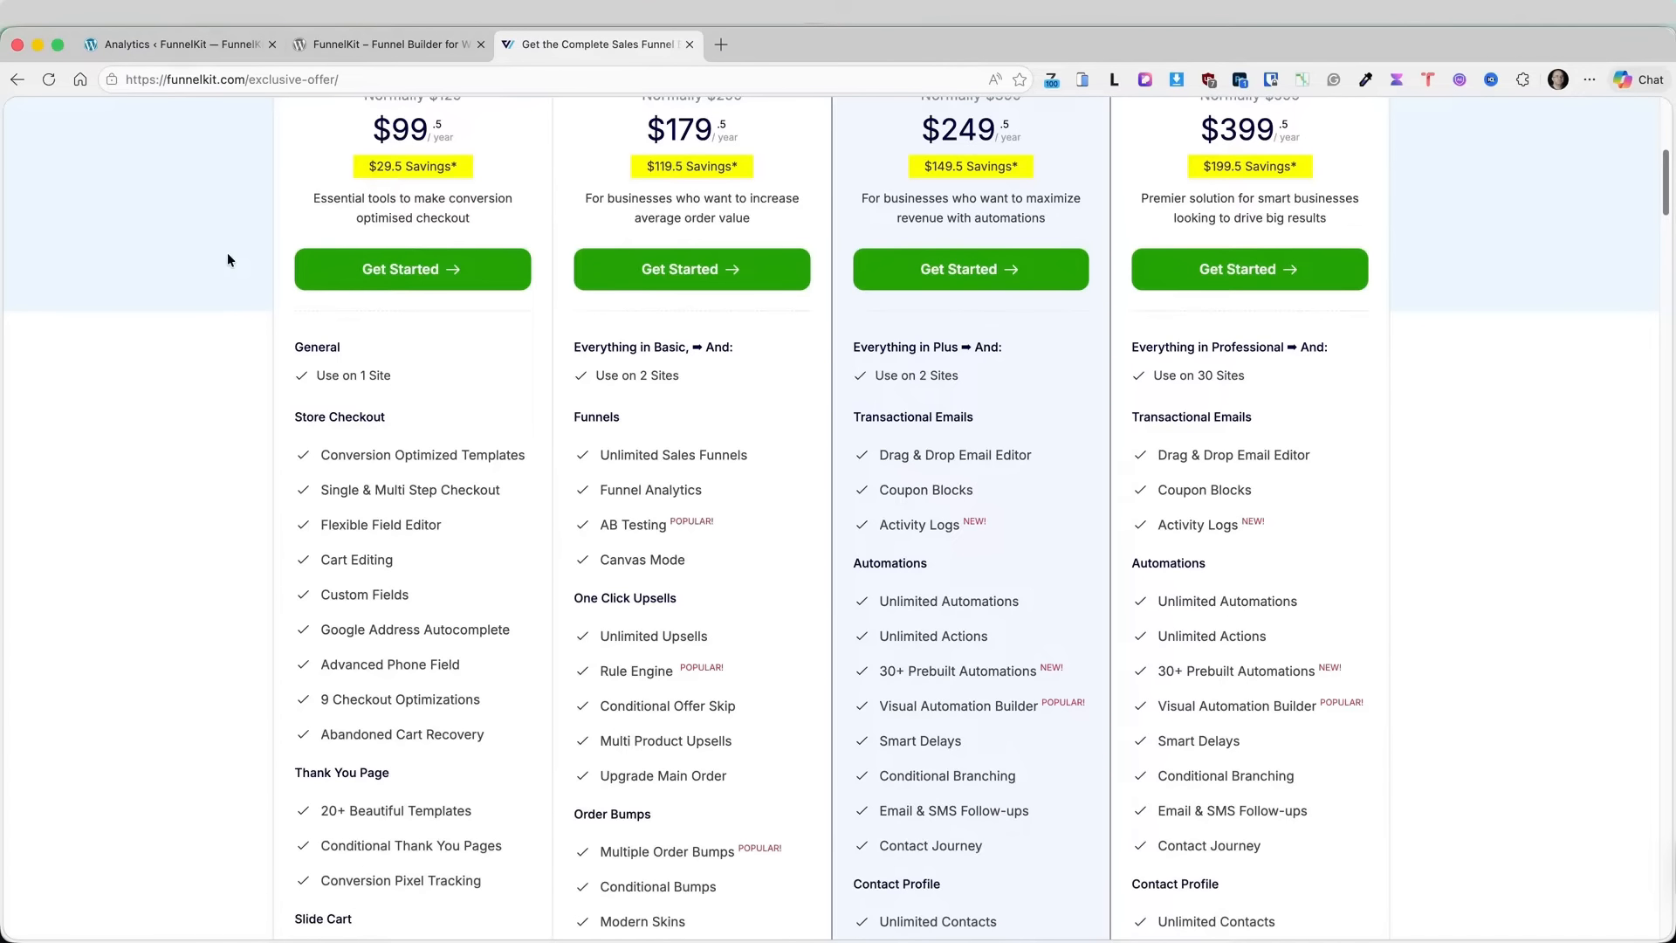
scroll(318, 328, down, 2)
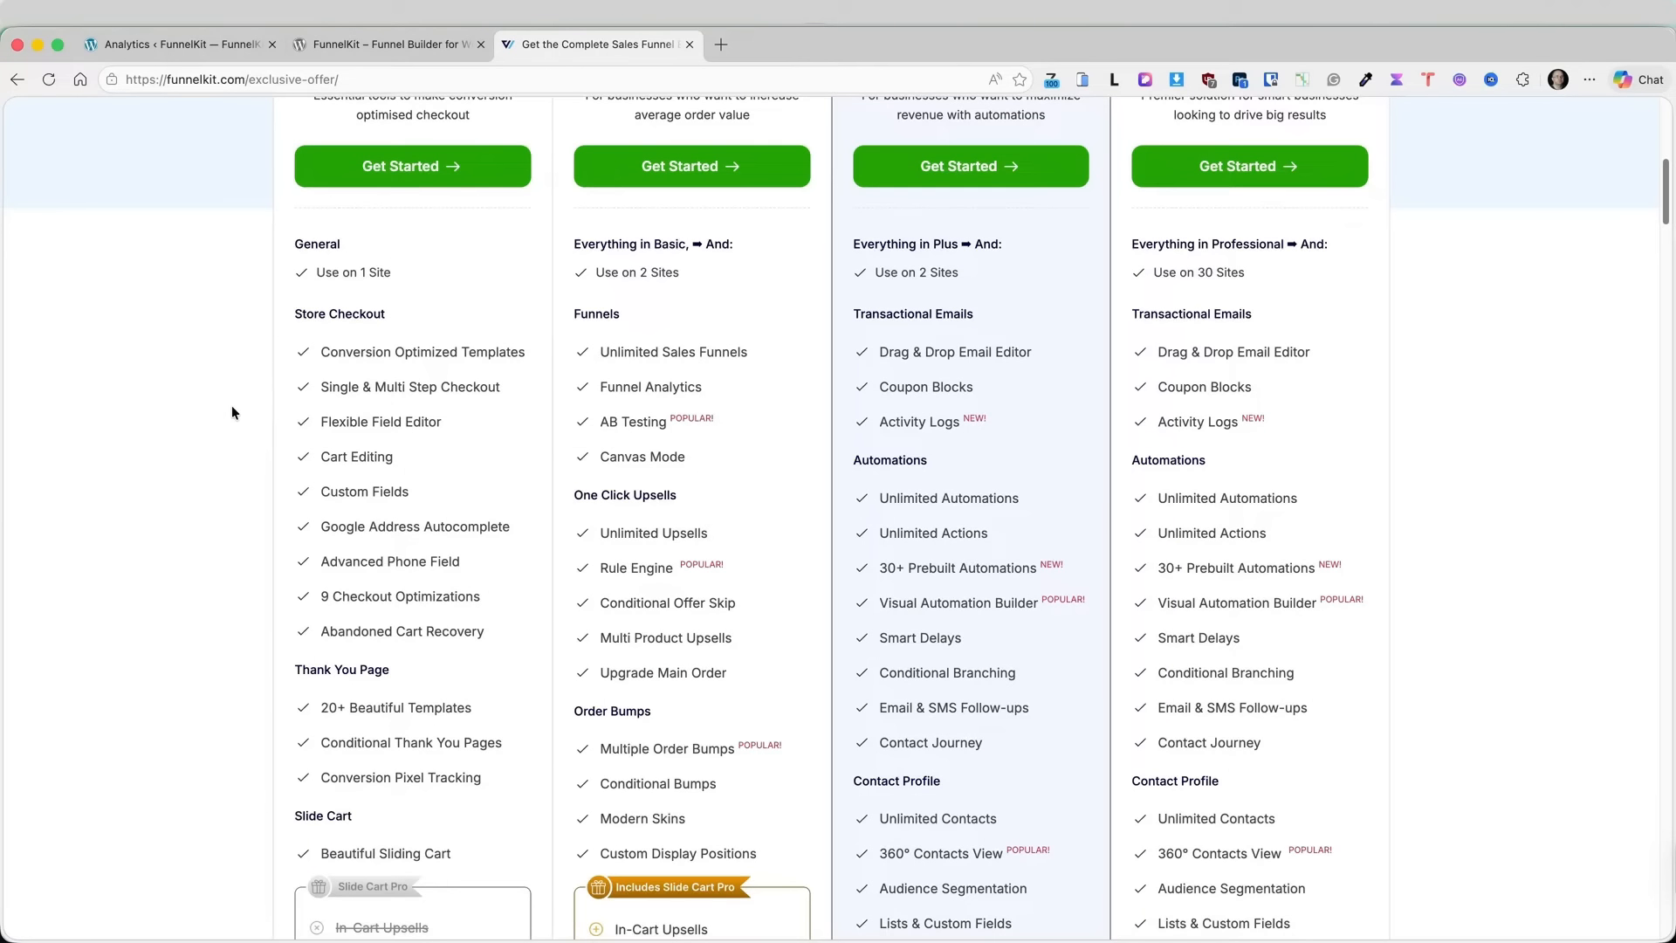
scroll(227, 399, up, 3)
scroll(227, 399, down, 1)
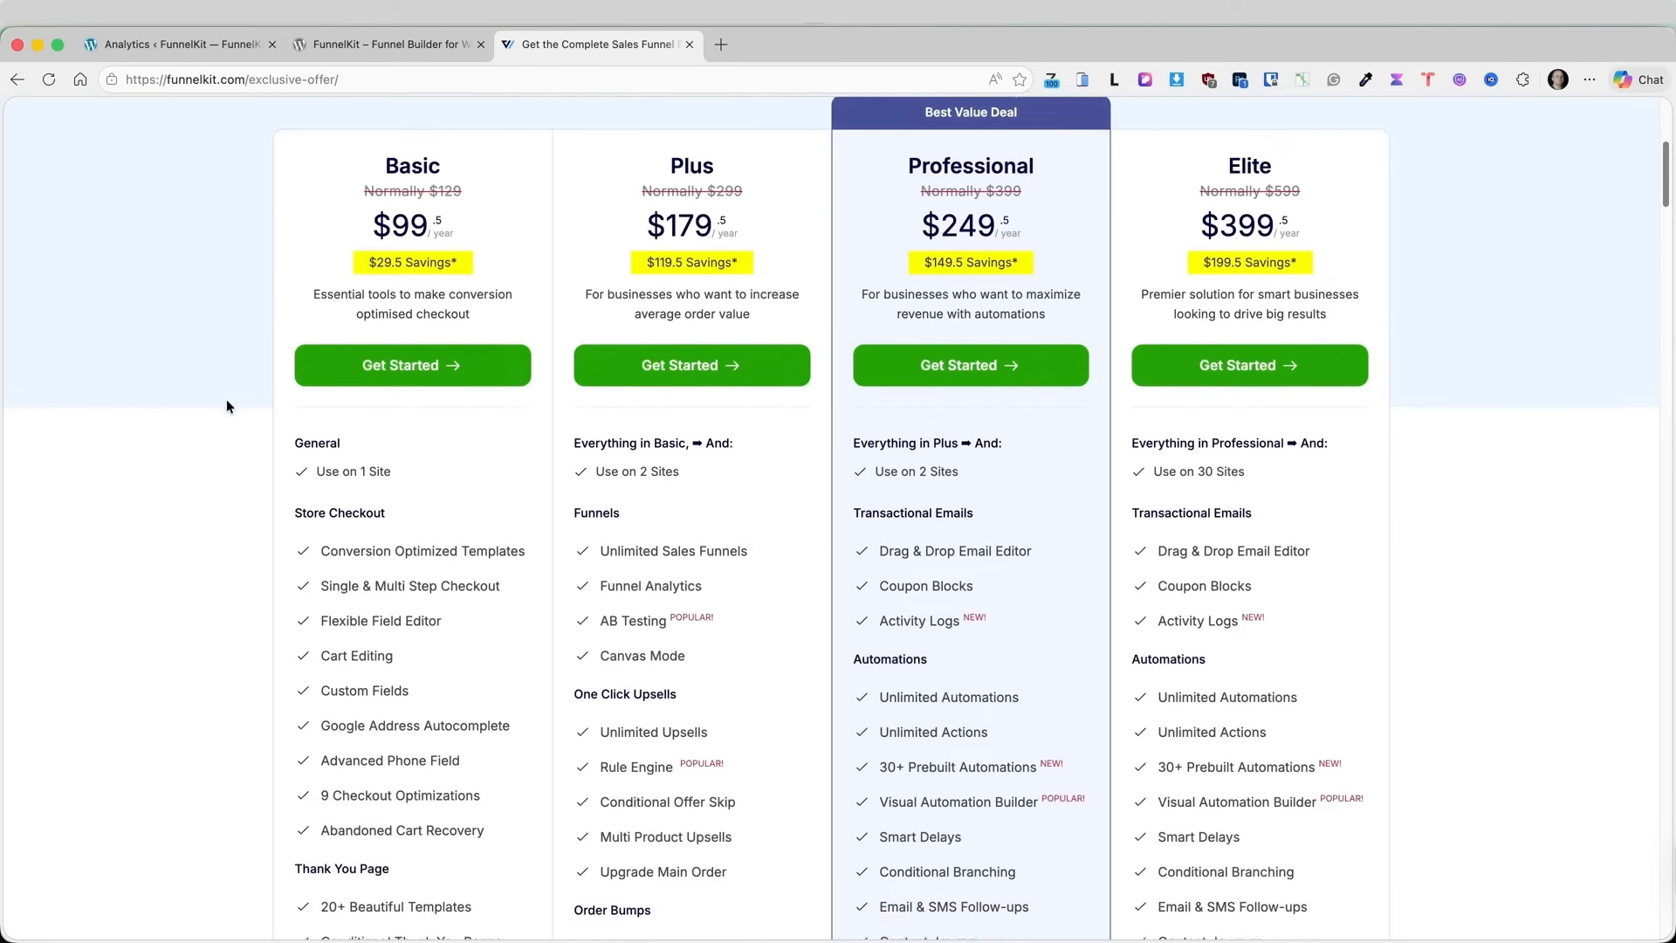
scroll(399, 416, down, 1)
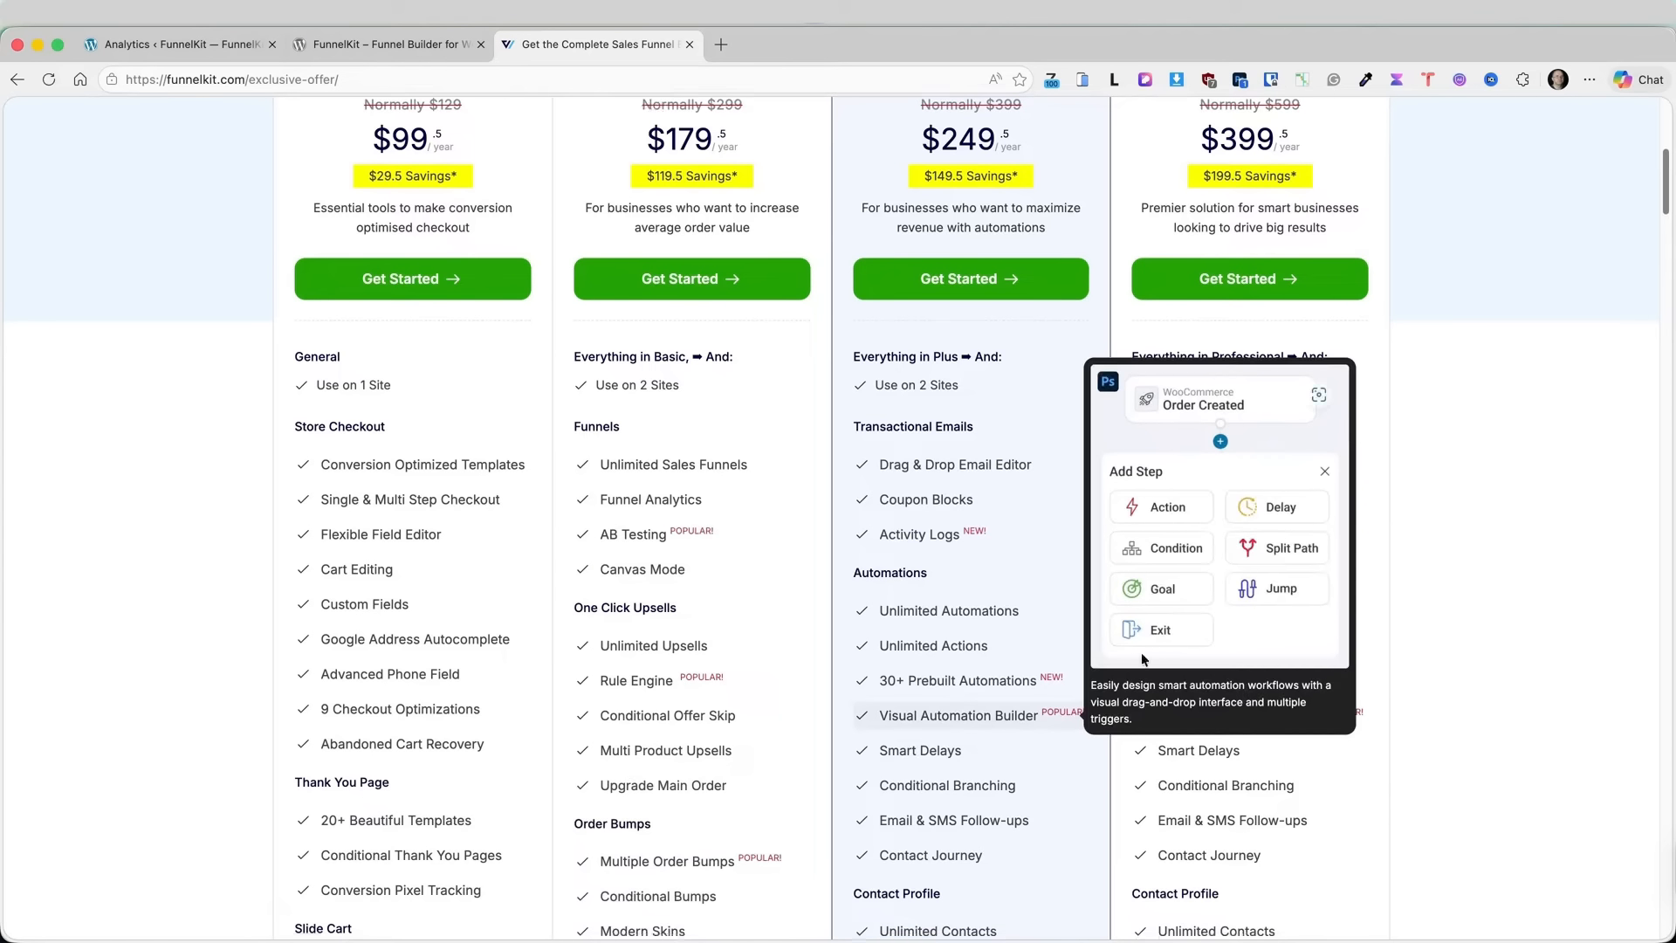
scroll(1185, 717, down, 2)
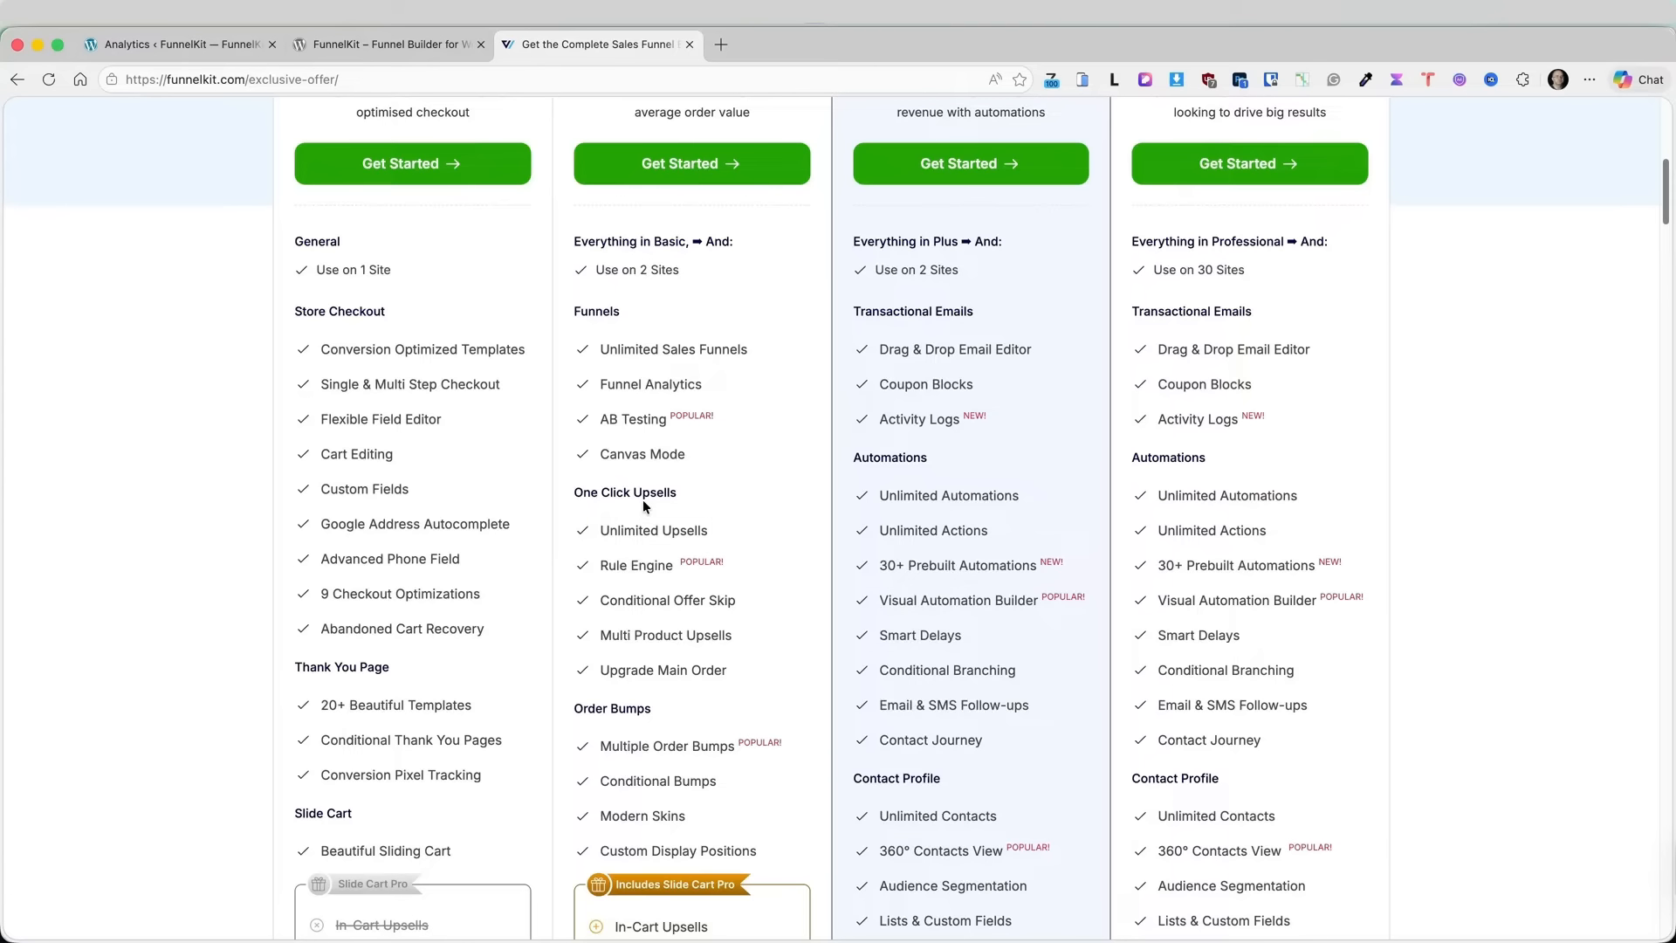
scroll(611, 637, down, 1)
scroll(613, 660, down, 5)
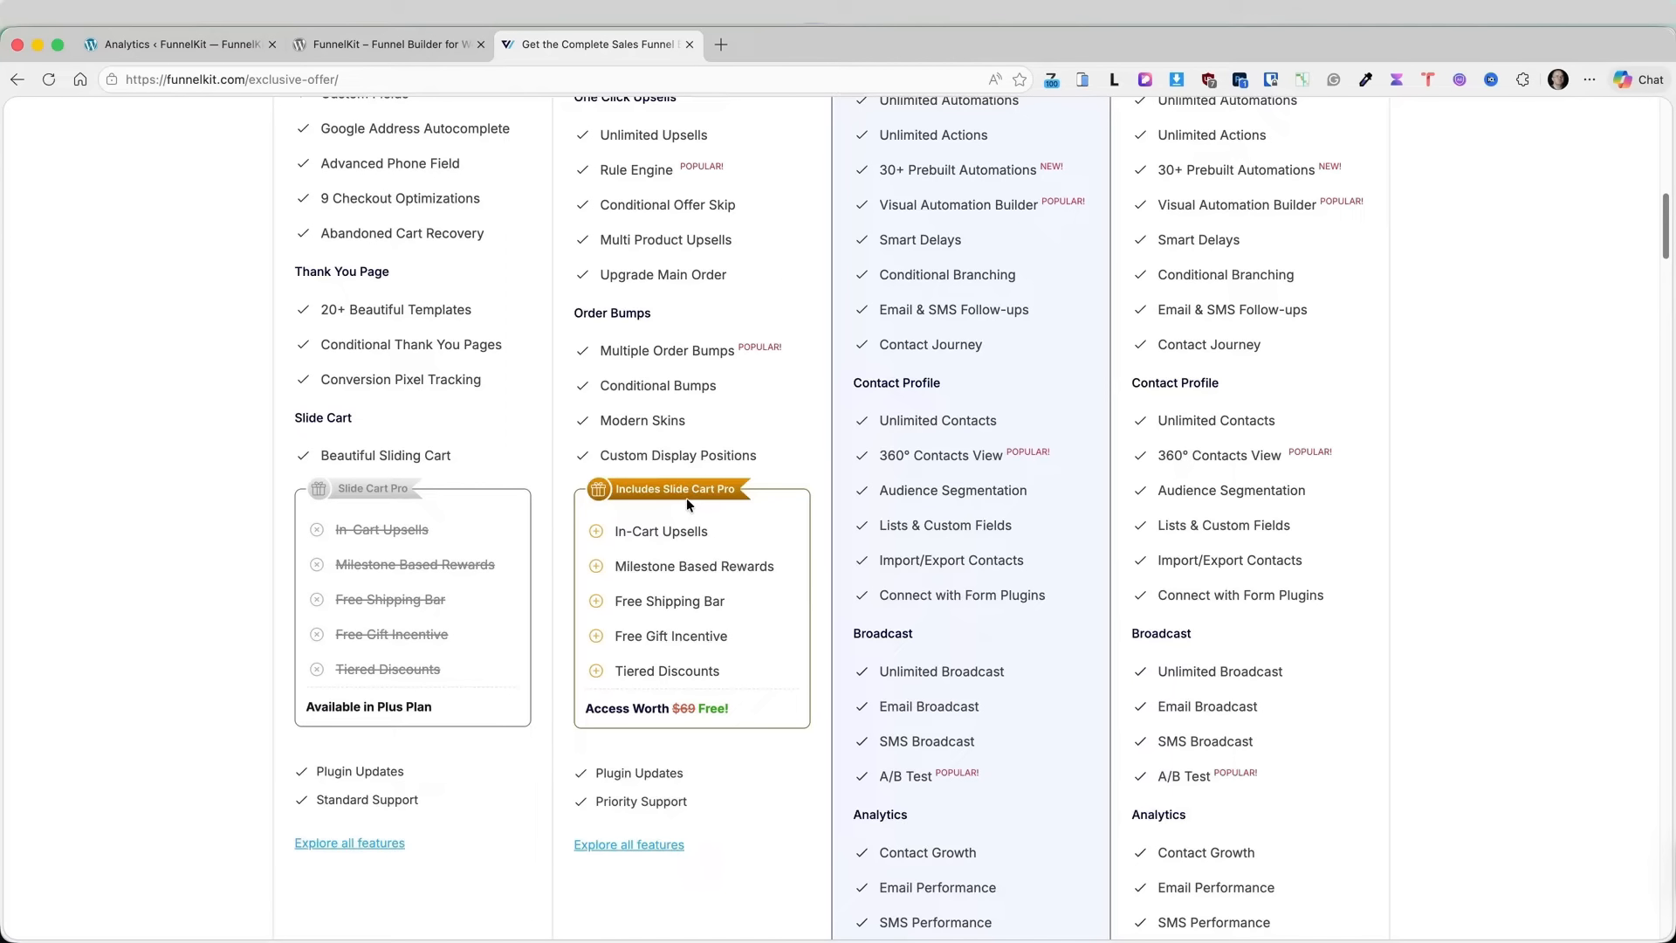
- Examine the Professional and Elite plan features, from transactional emails and automations to broadcasts, integrations and bonuses, alongside the plan prices
scroll(855, 483, up, 8)
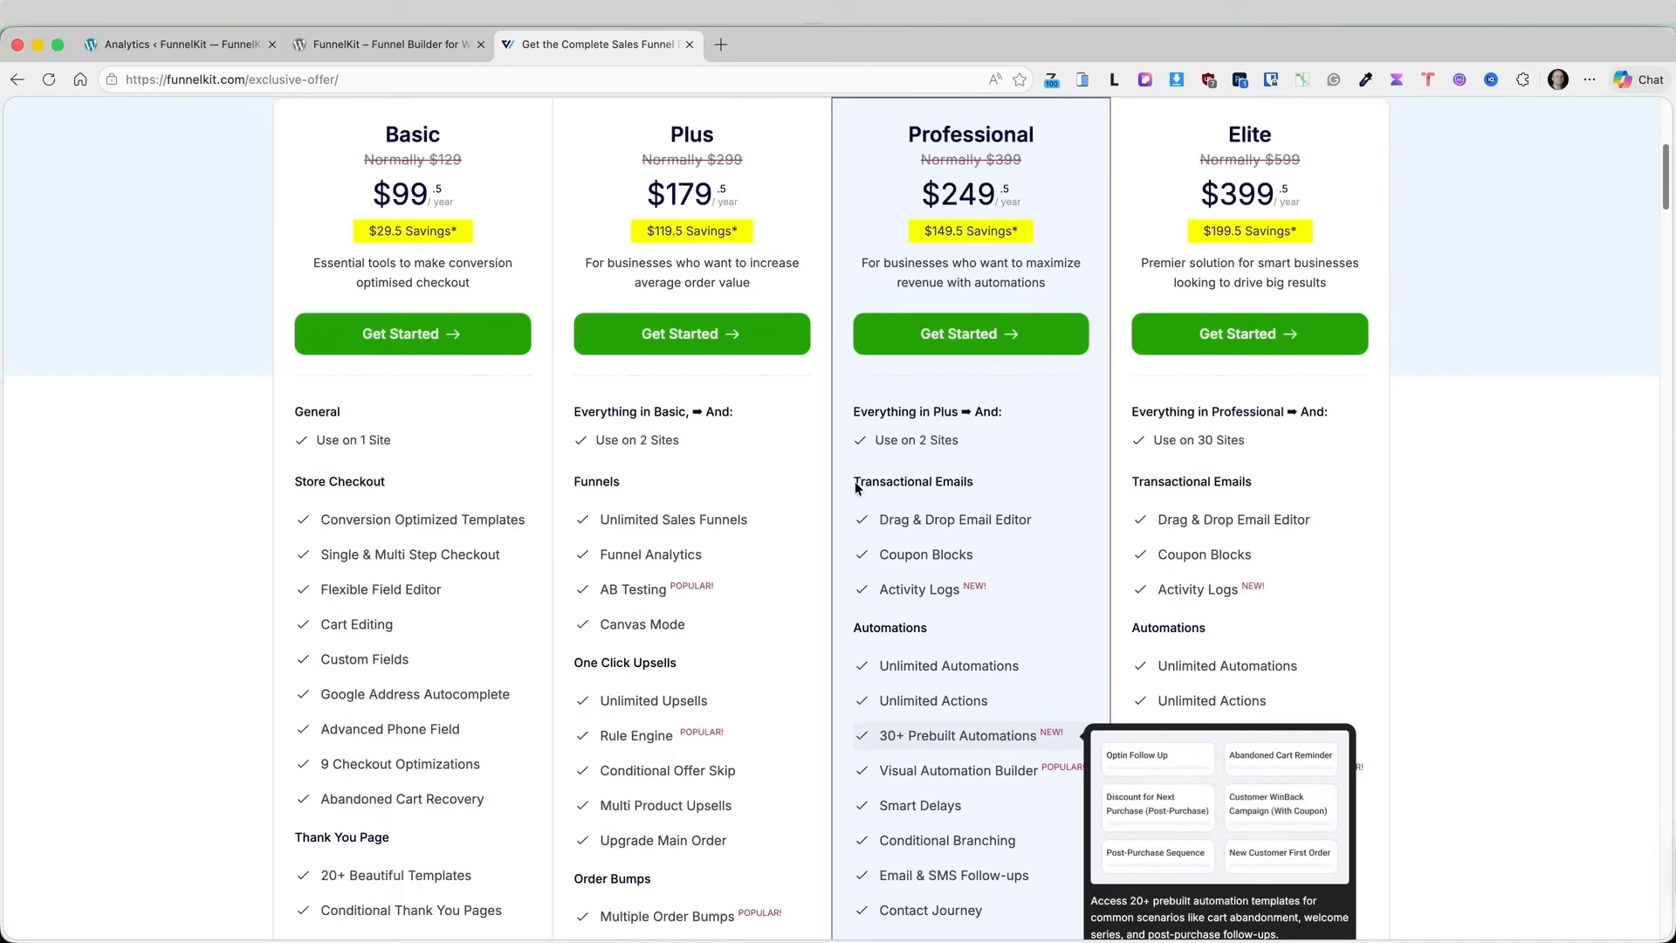
scroll(1064, 424, down, 5)
mouse_move(1065, 426)
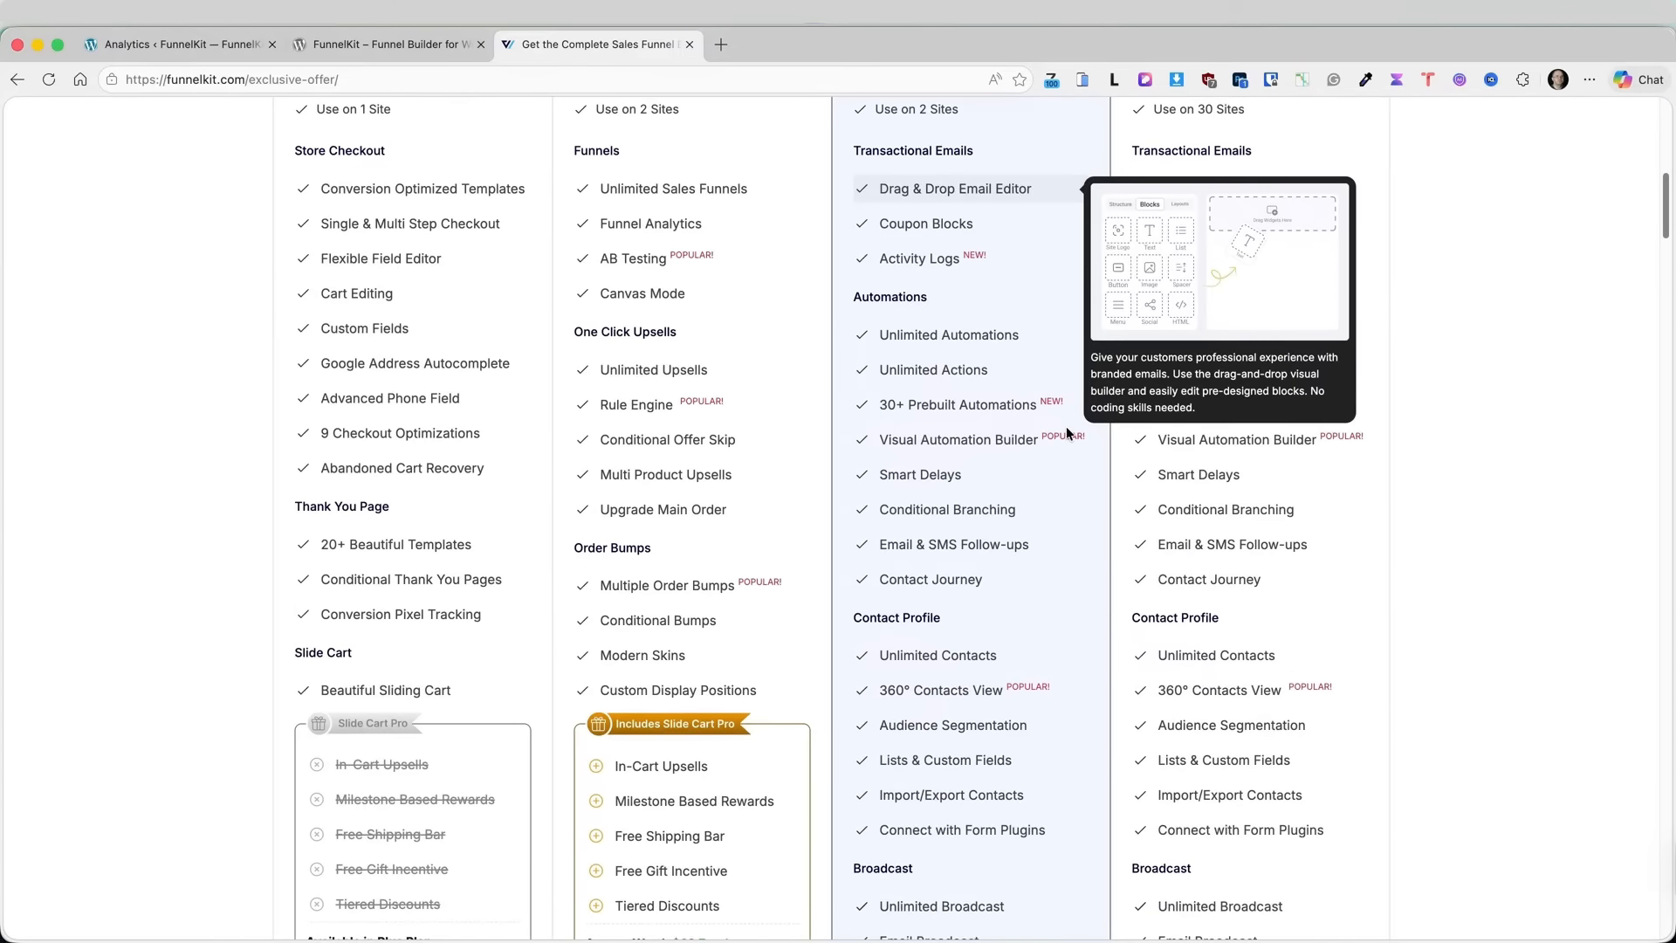
scroll(996, 443, down, 3)
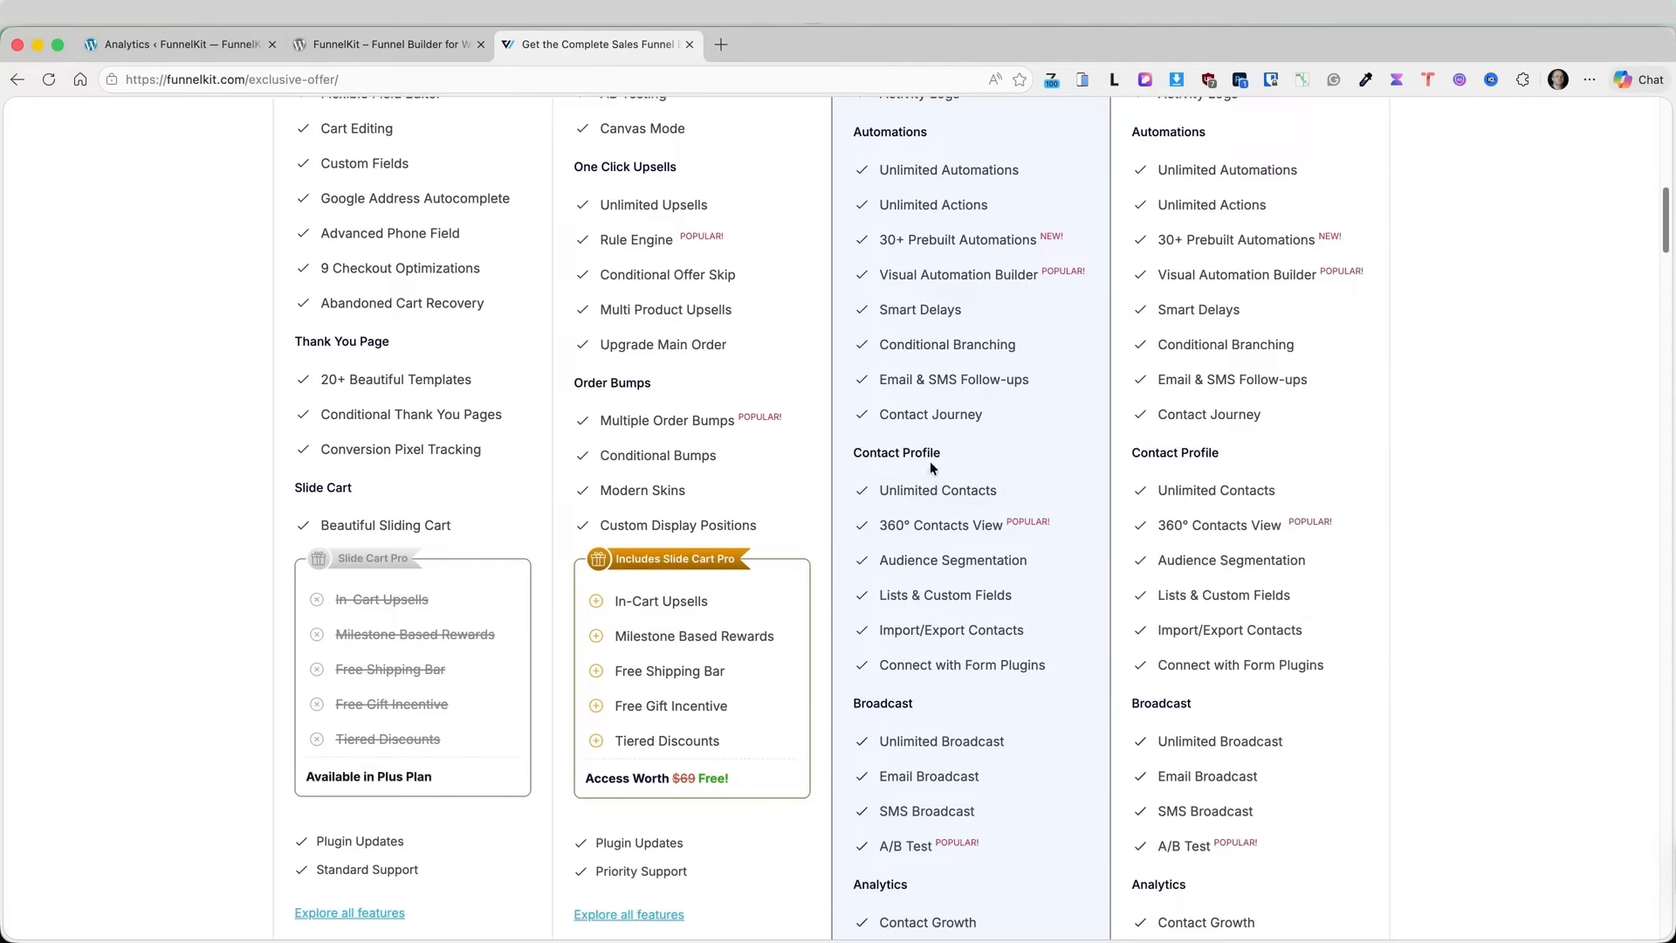
scroll(1584, 489, down, 3)
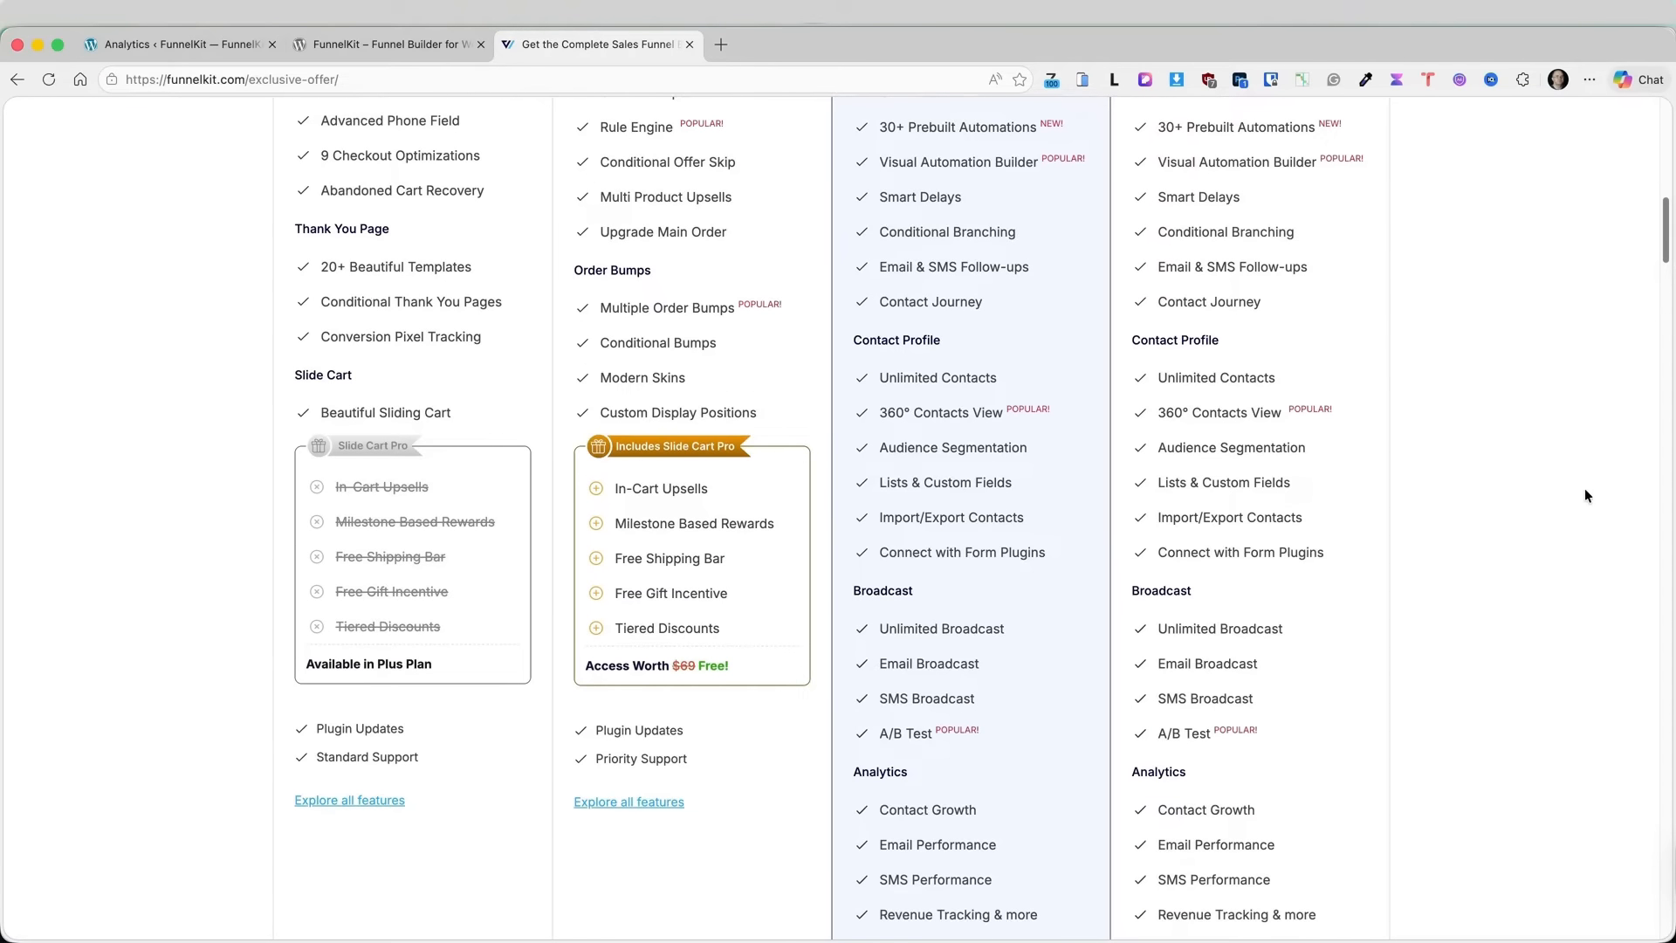
scroll(1586, 496, down, 3)
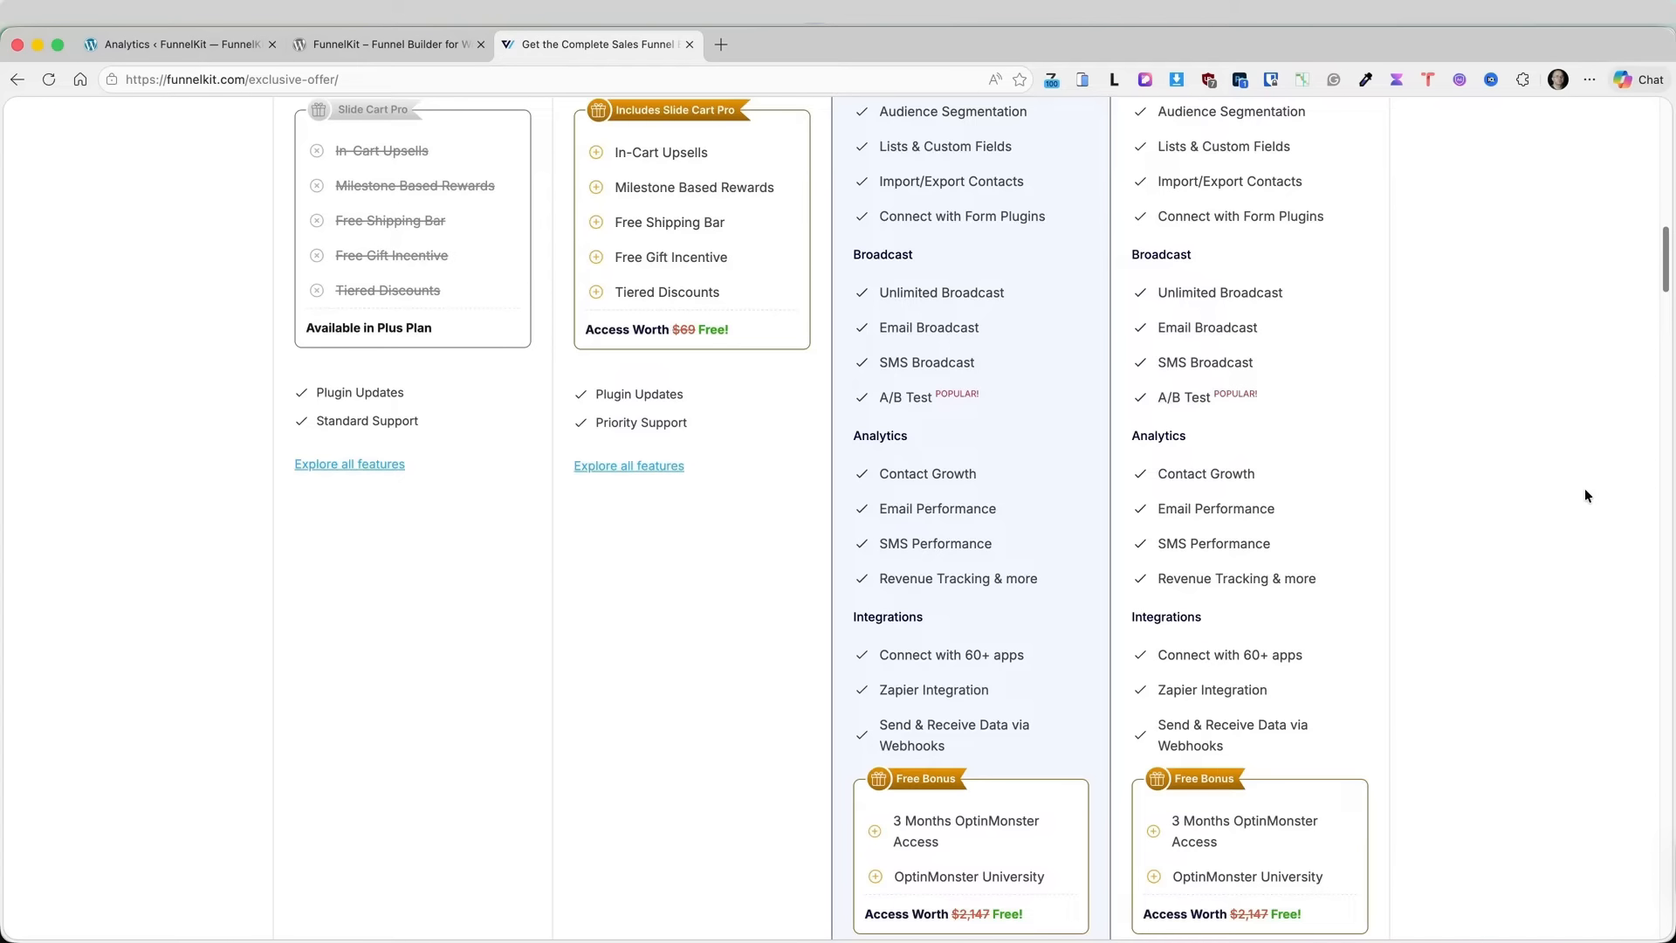
scroll(1582, 498, up, 15)
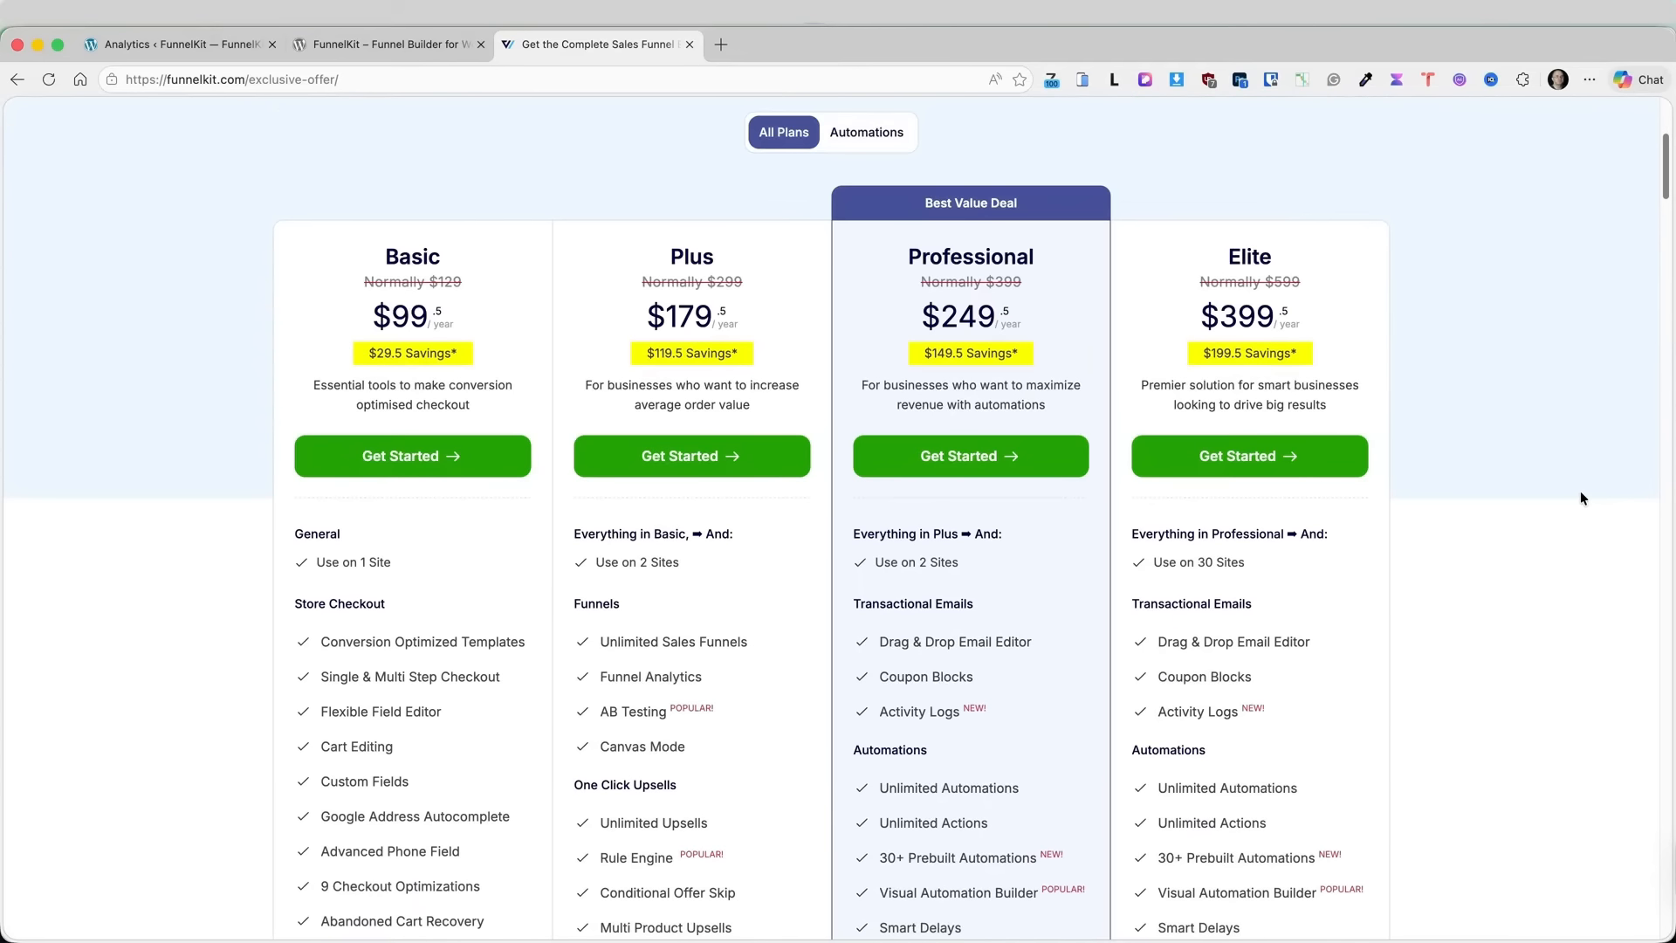
scroll(1582, 498, down, 2)
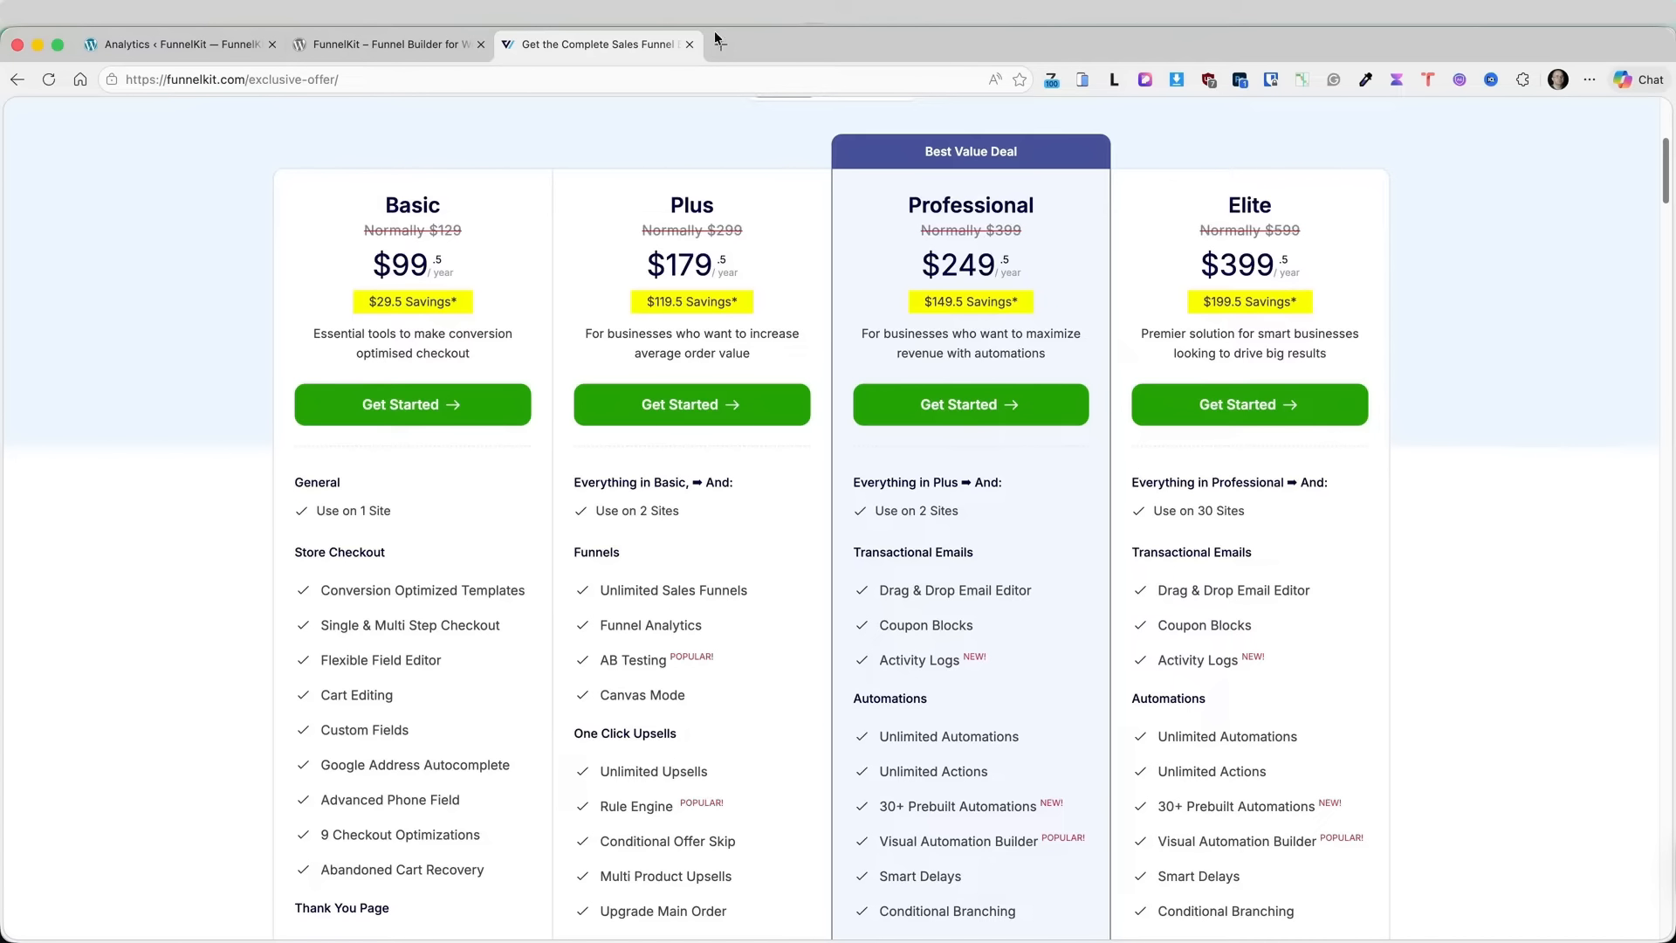
- Close the pricing page and open the Store Checkout template gallery in the FunnelKit admin
click(689, 44)
click(174, 44)
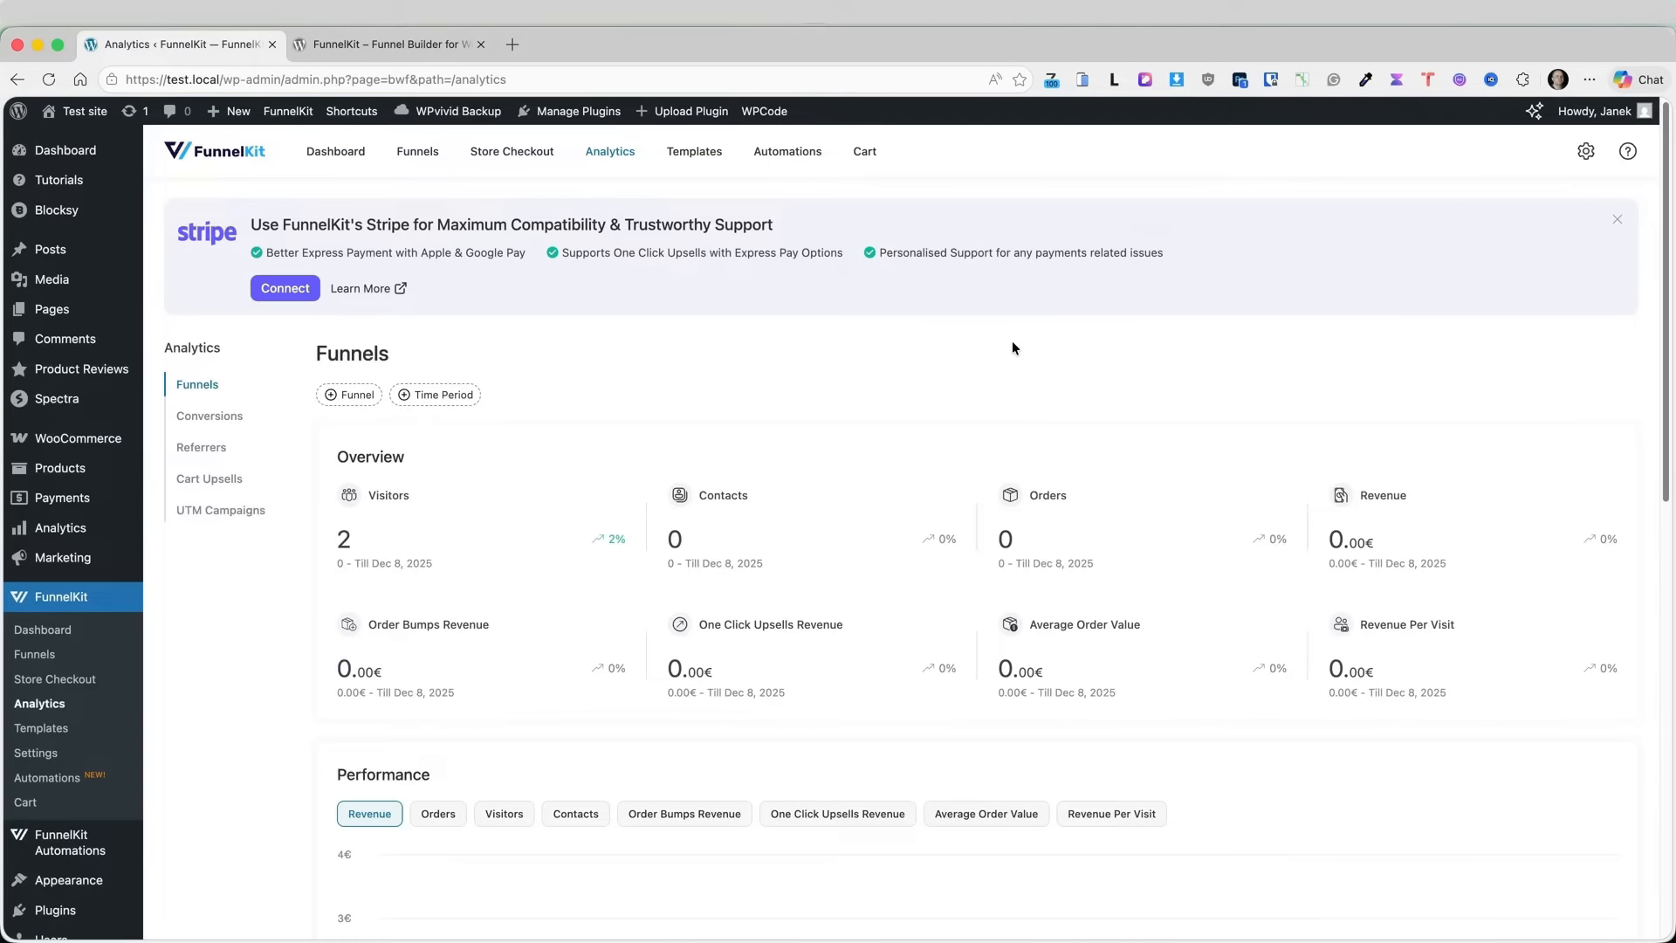
click(44, 629)
click(37, 679)
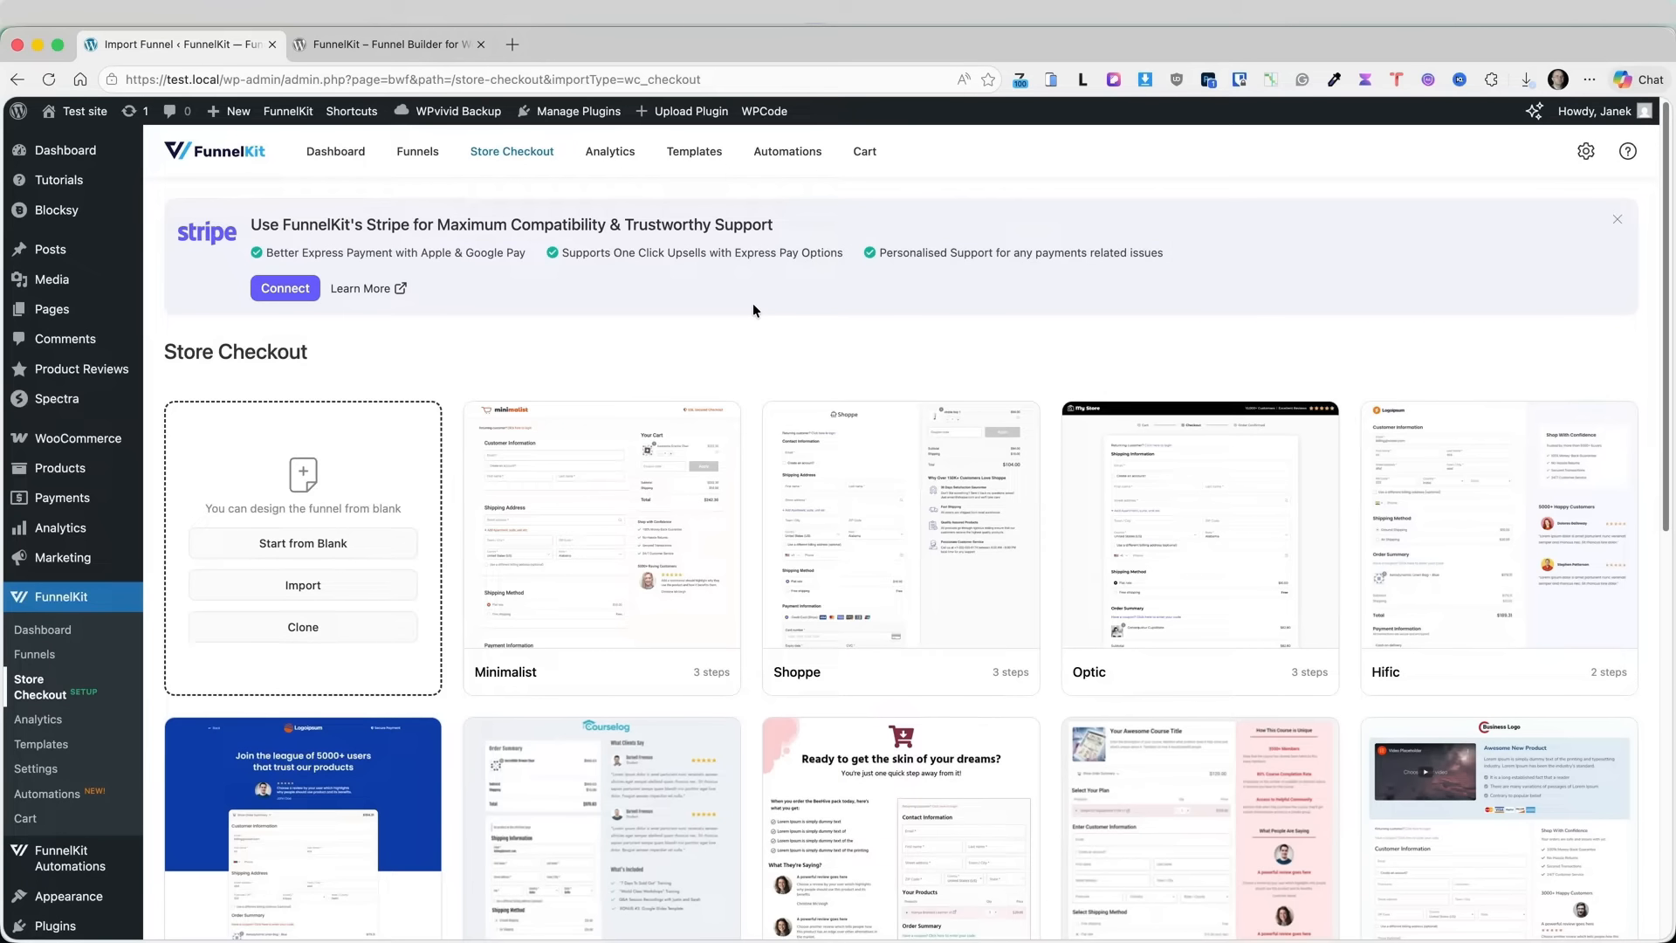
scroll(766, 314, down, 3)
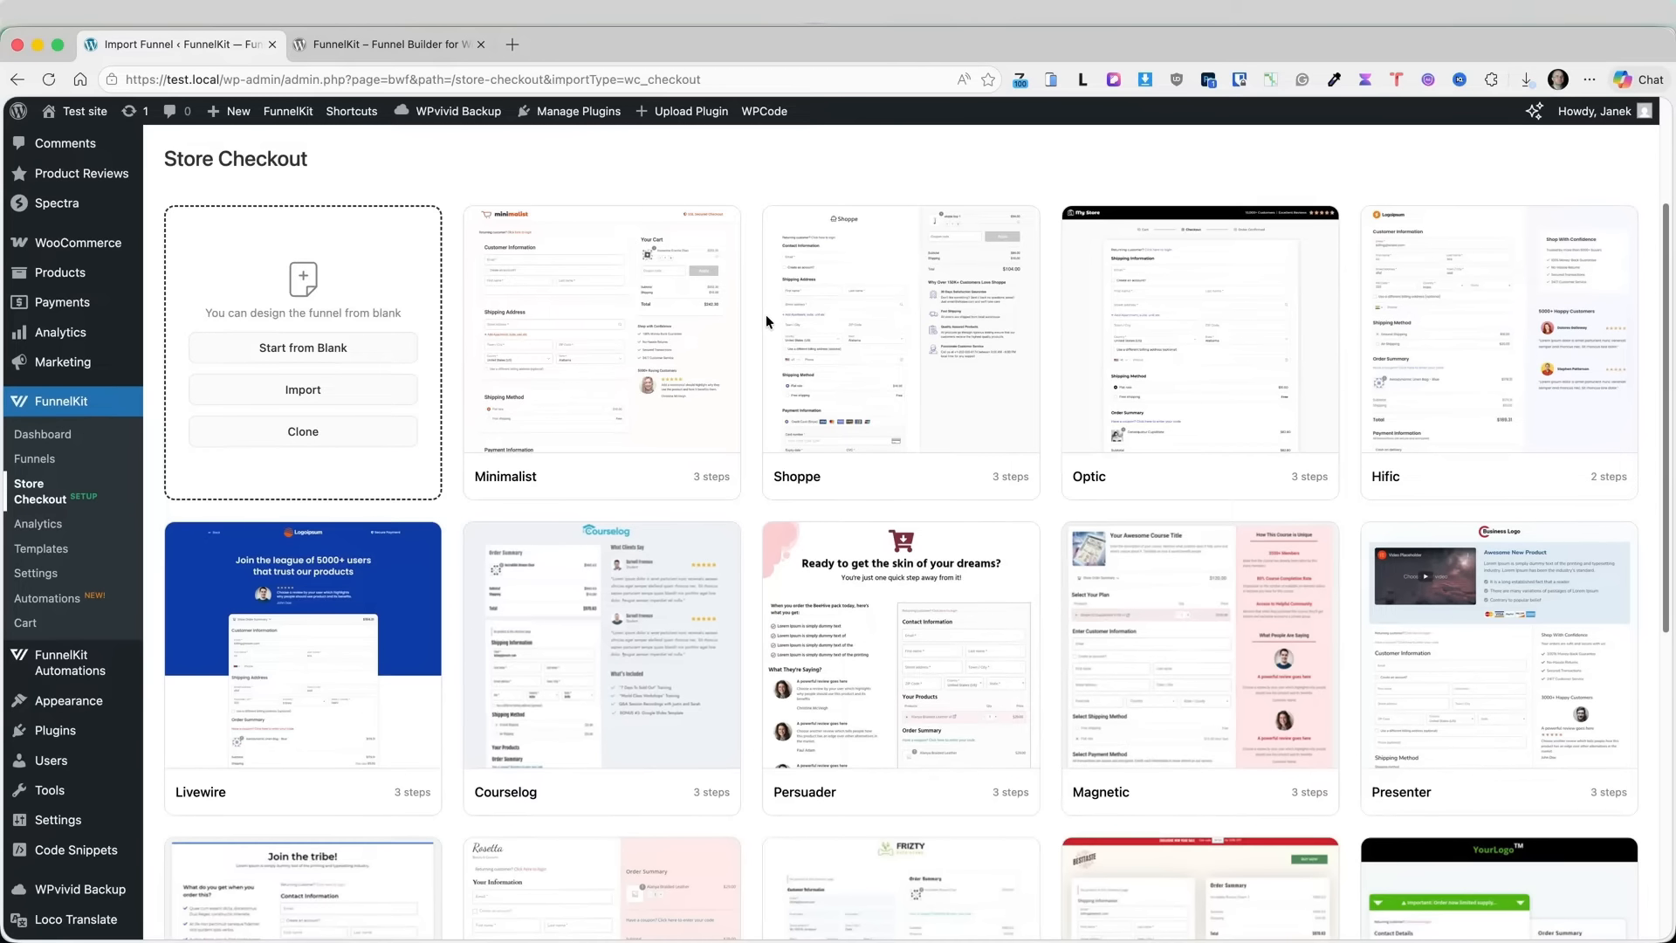
- Preview the Minimalist template's checkout, one click upsell and thank you pages, and close the preview
click(603, 479)
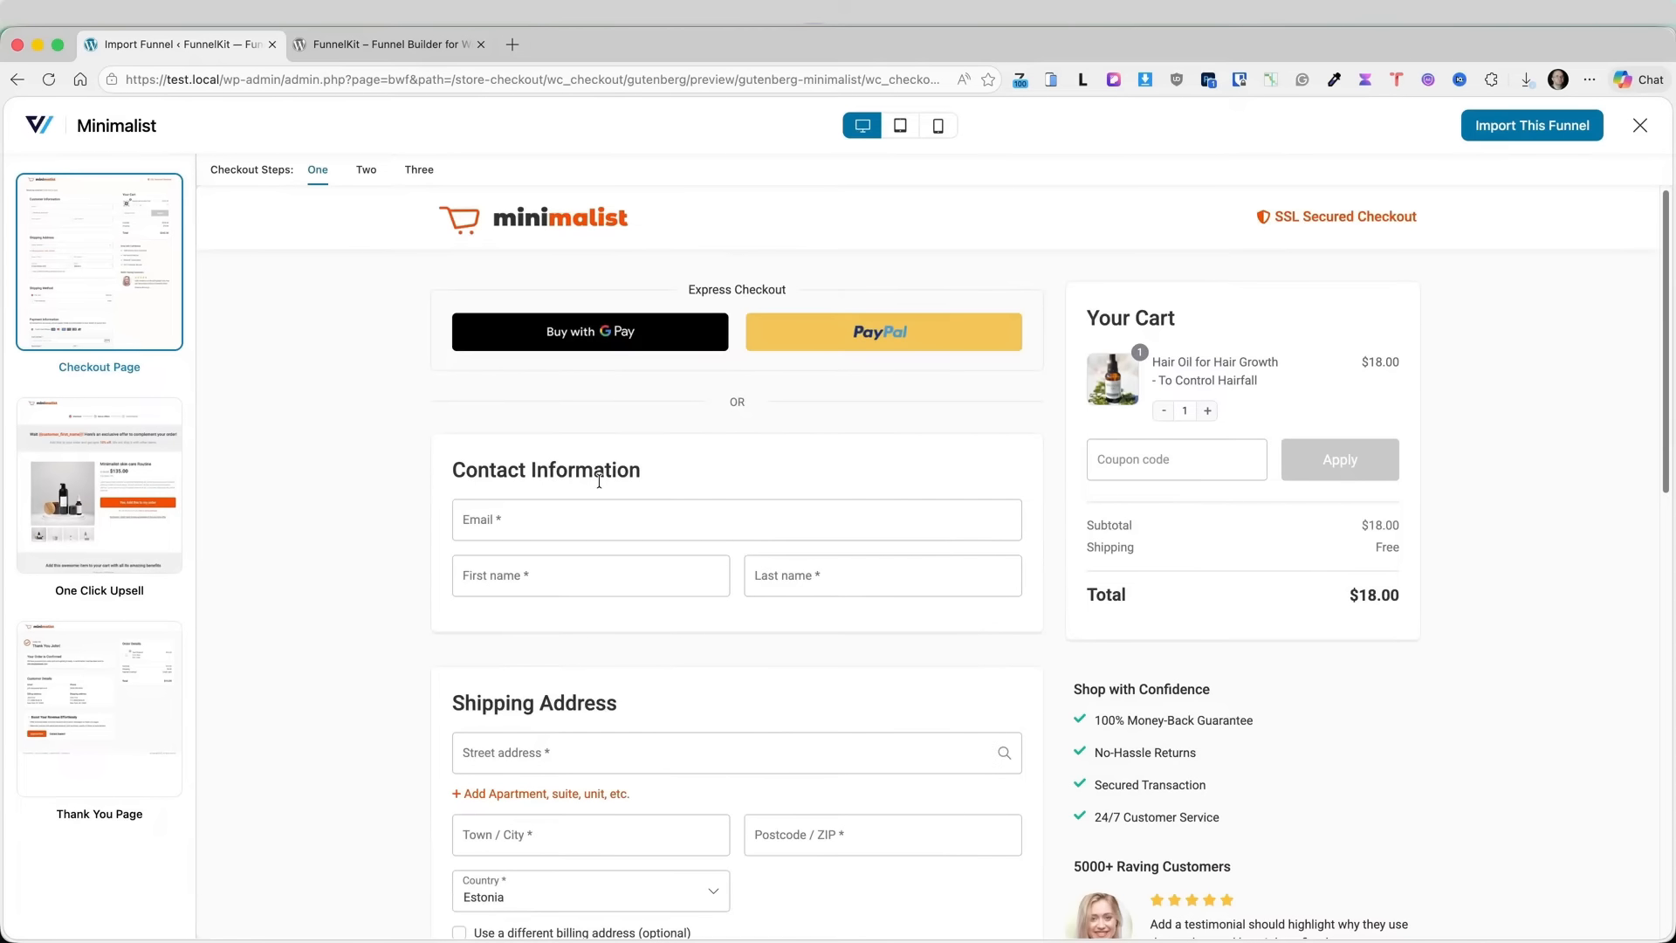
click(127, 463)
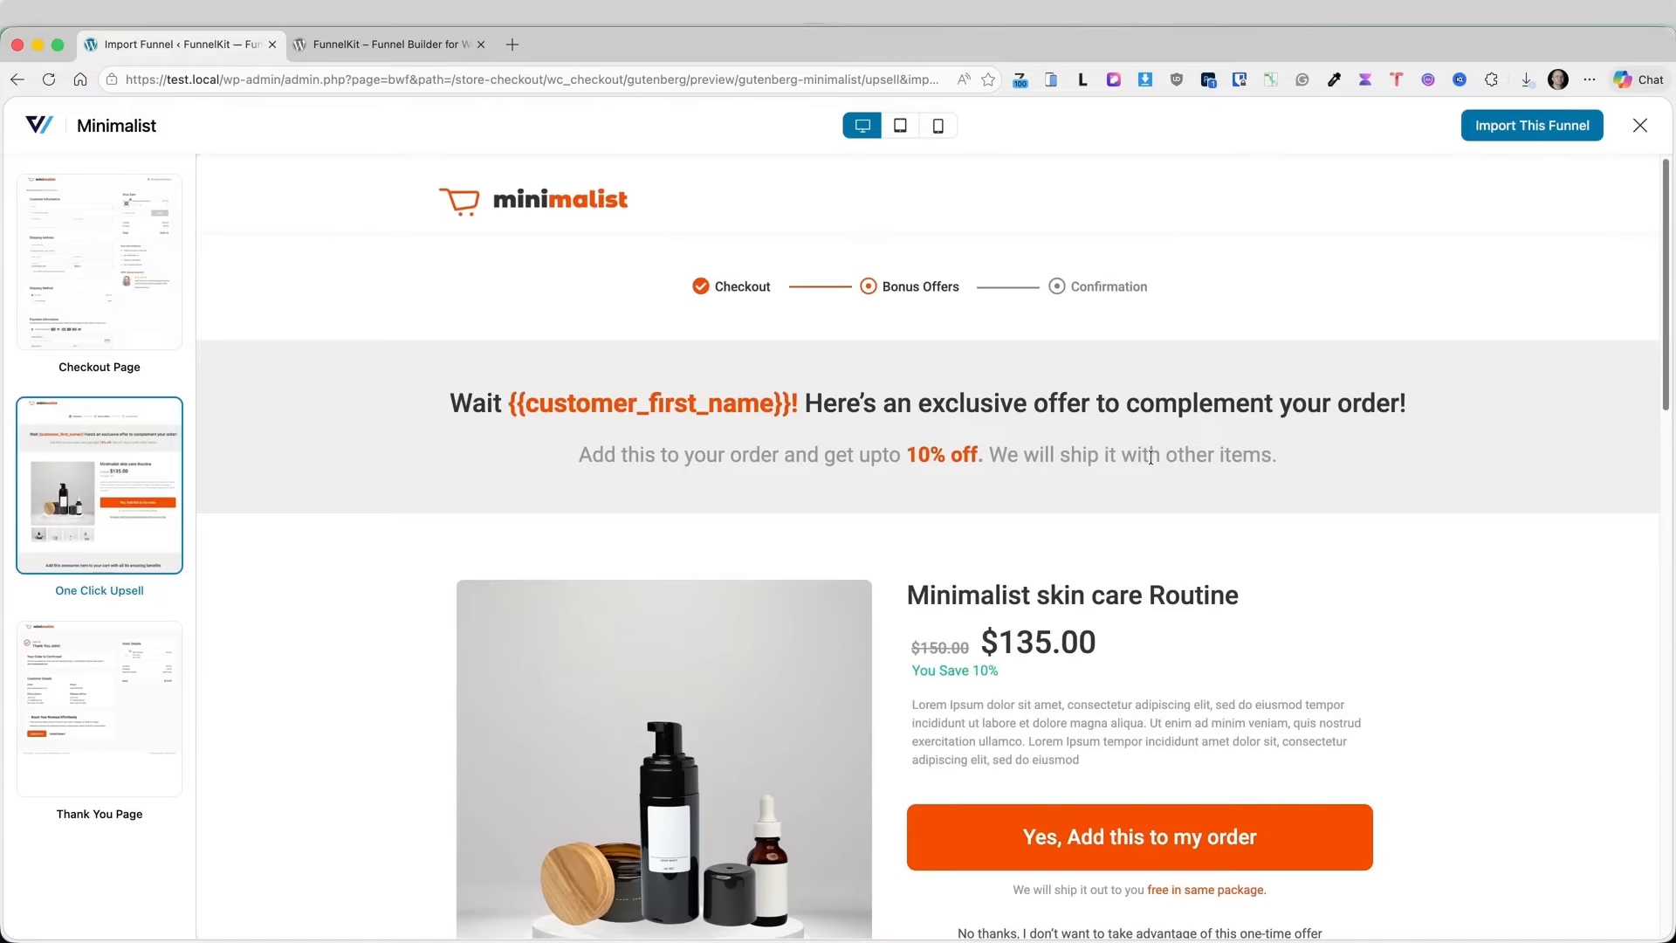
scroll(1150, 457, down, 3)
scroll(1150, 457, down, 7)
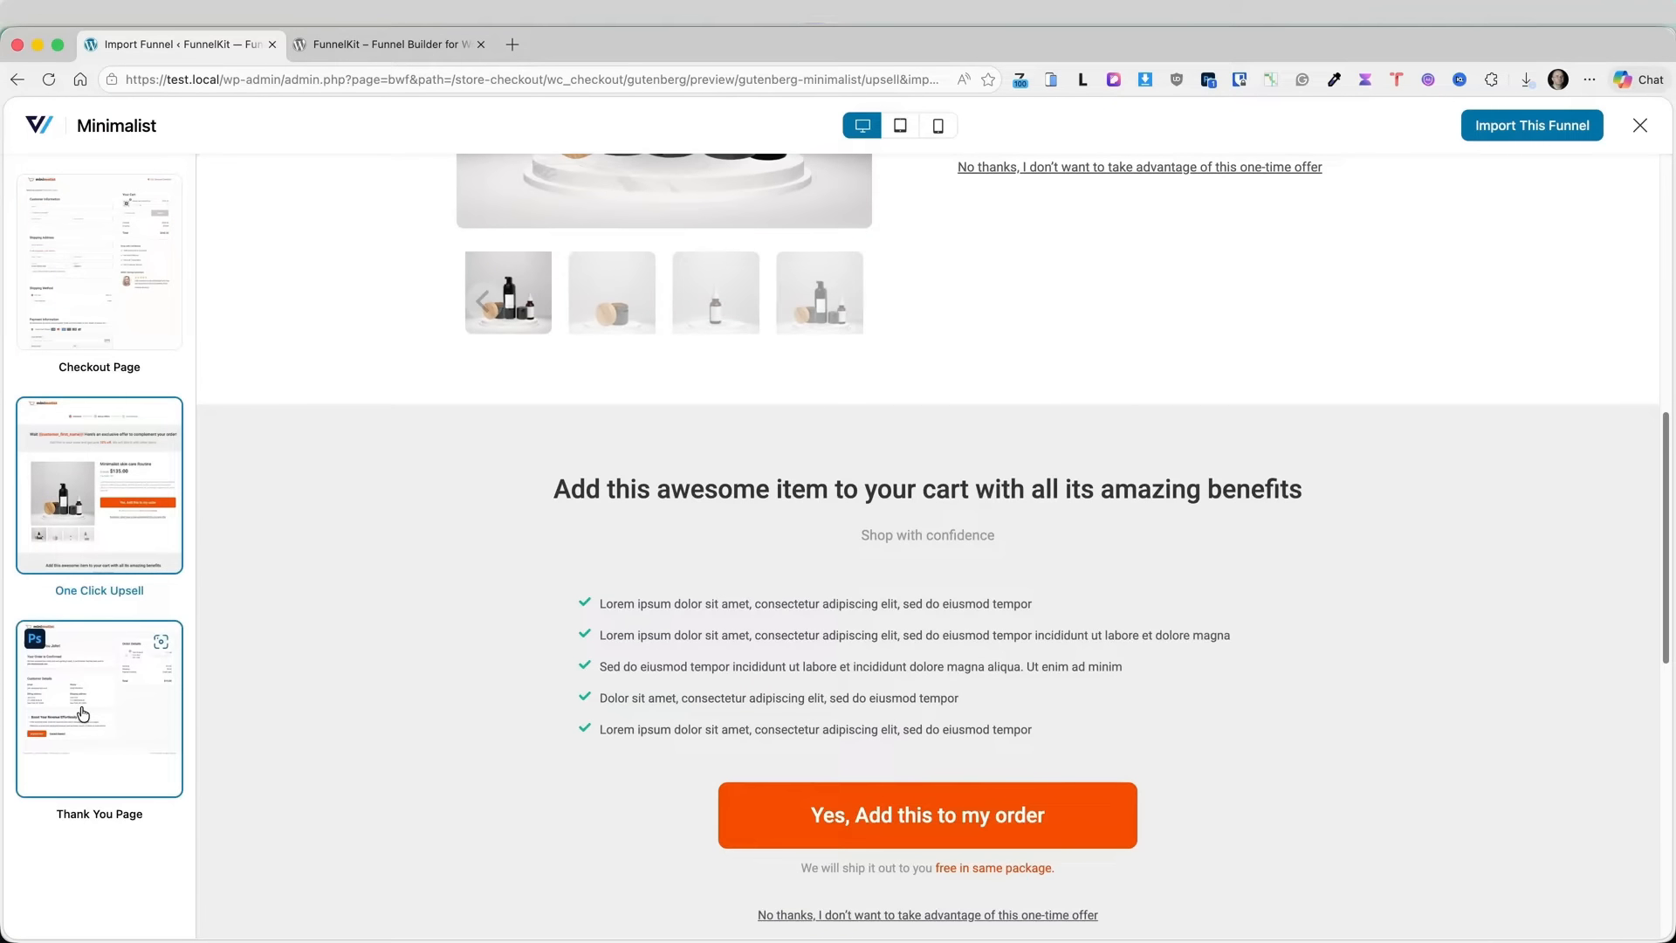
click(87, 712)
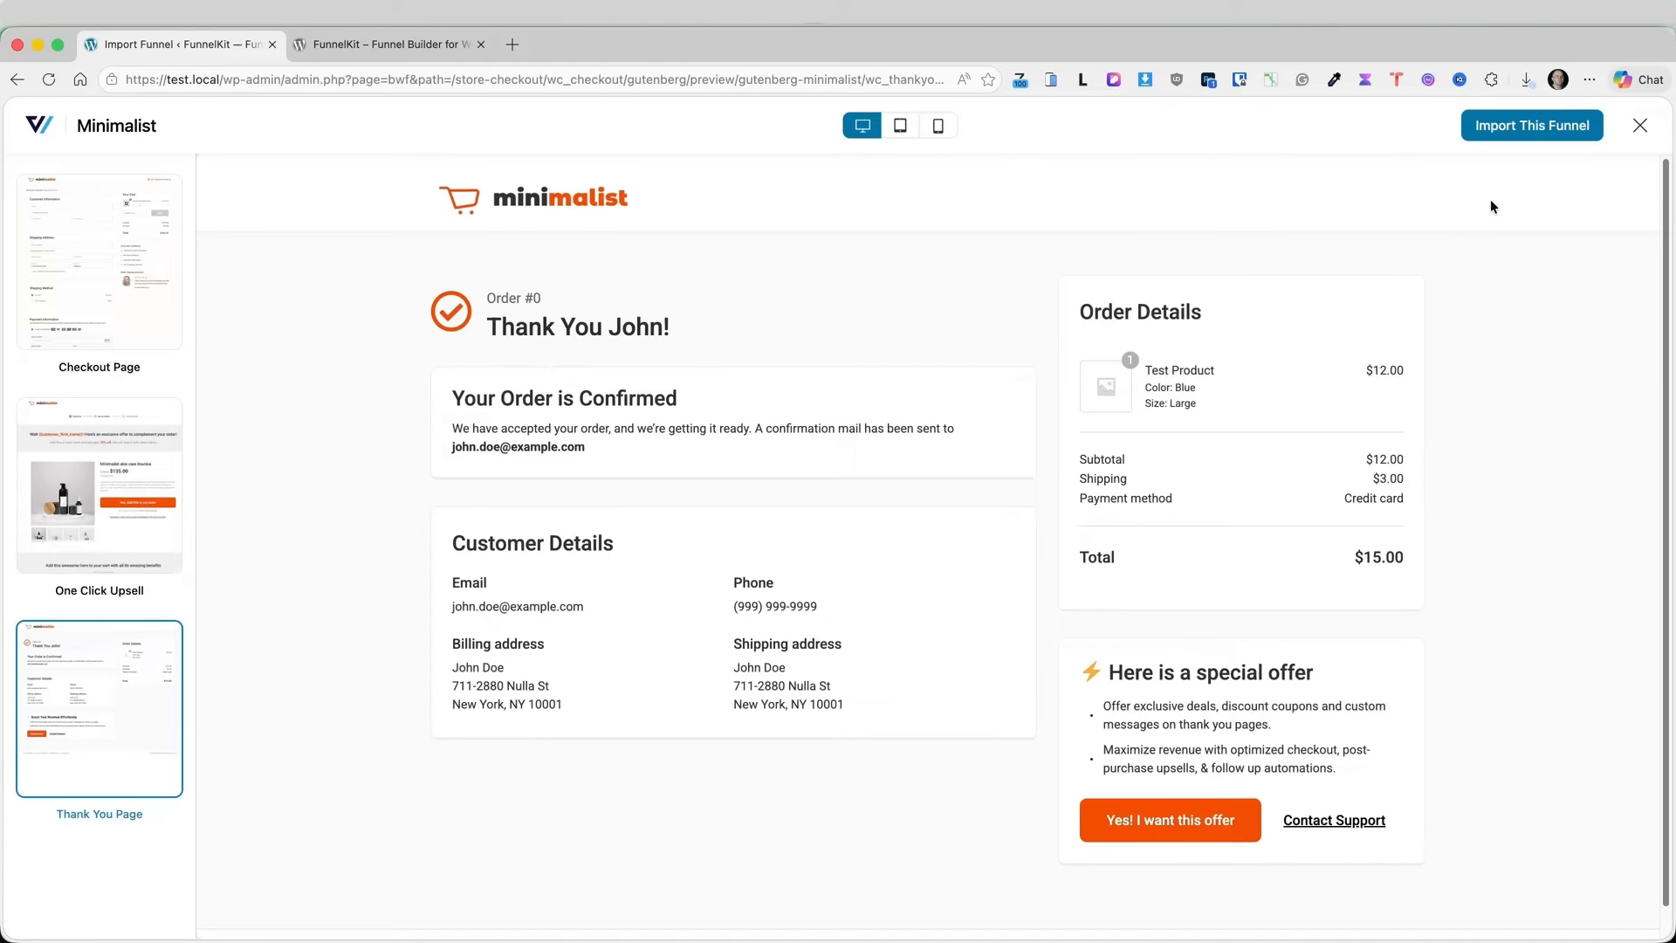
click(1639, 128)
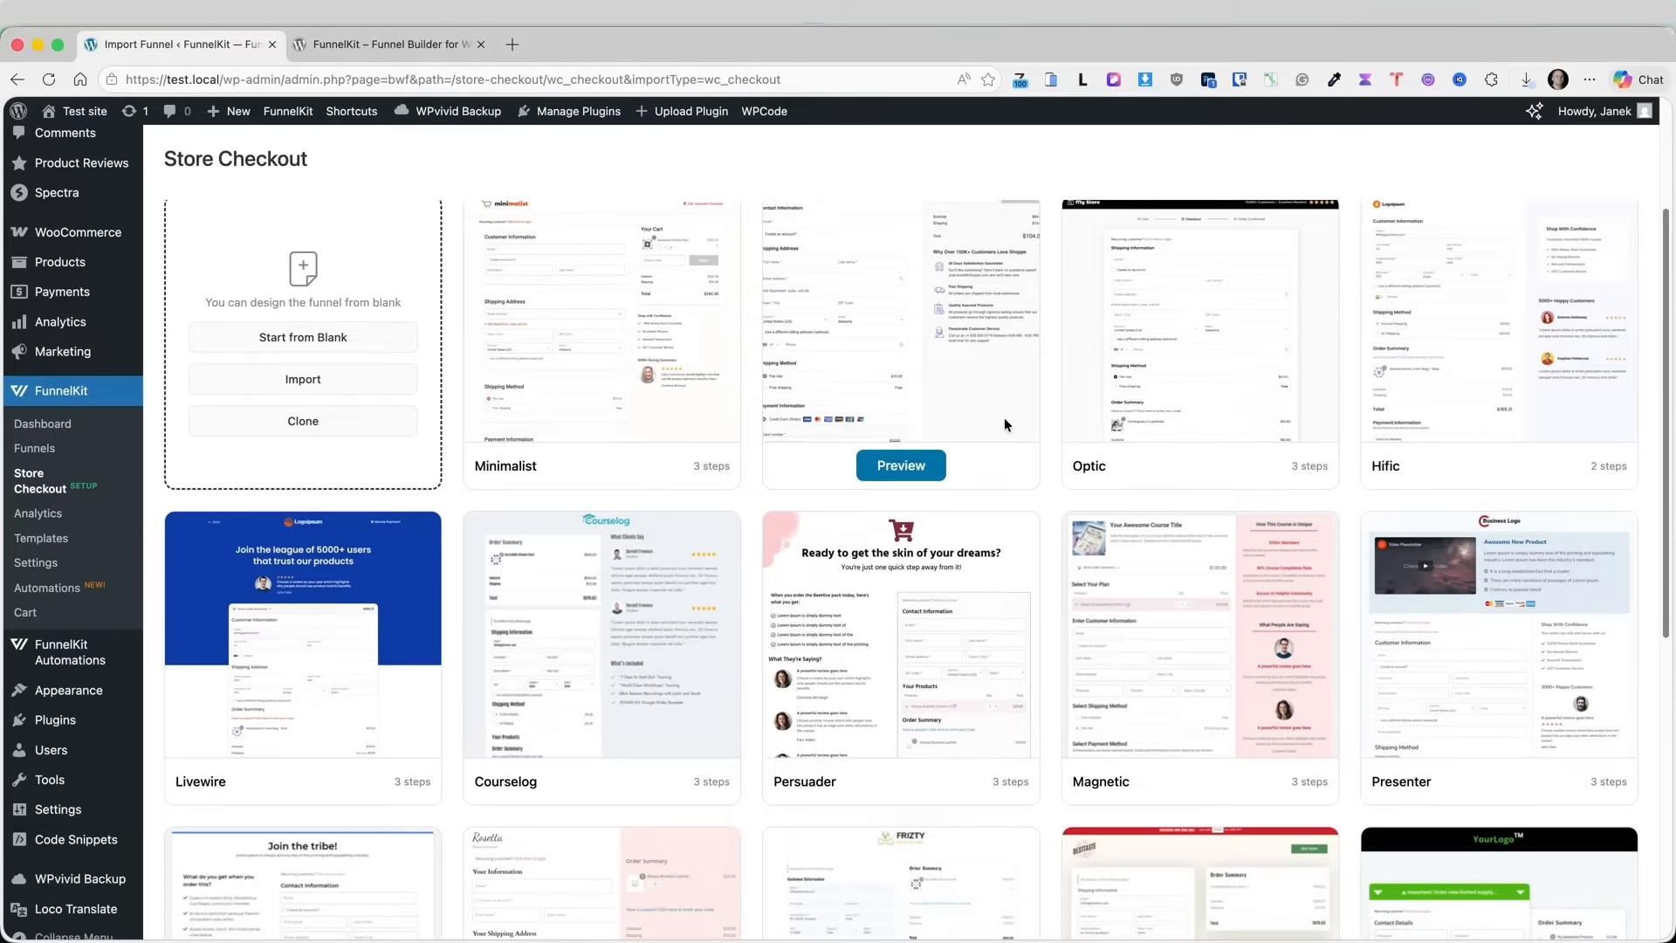
- Preview the full checkout page of the Shoppe store checkout template
scroll(1007, 415, up, 2)
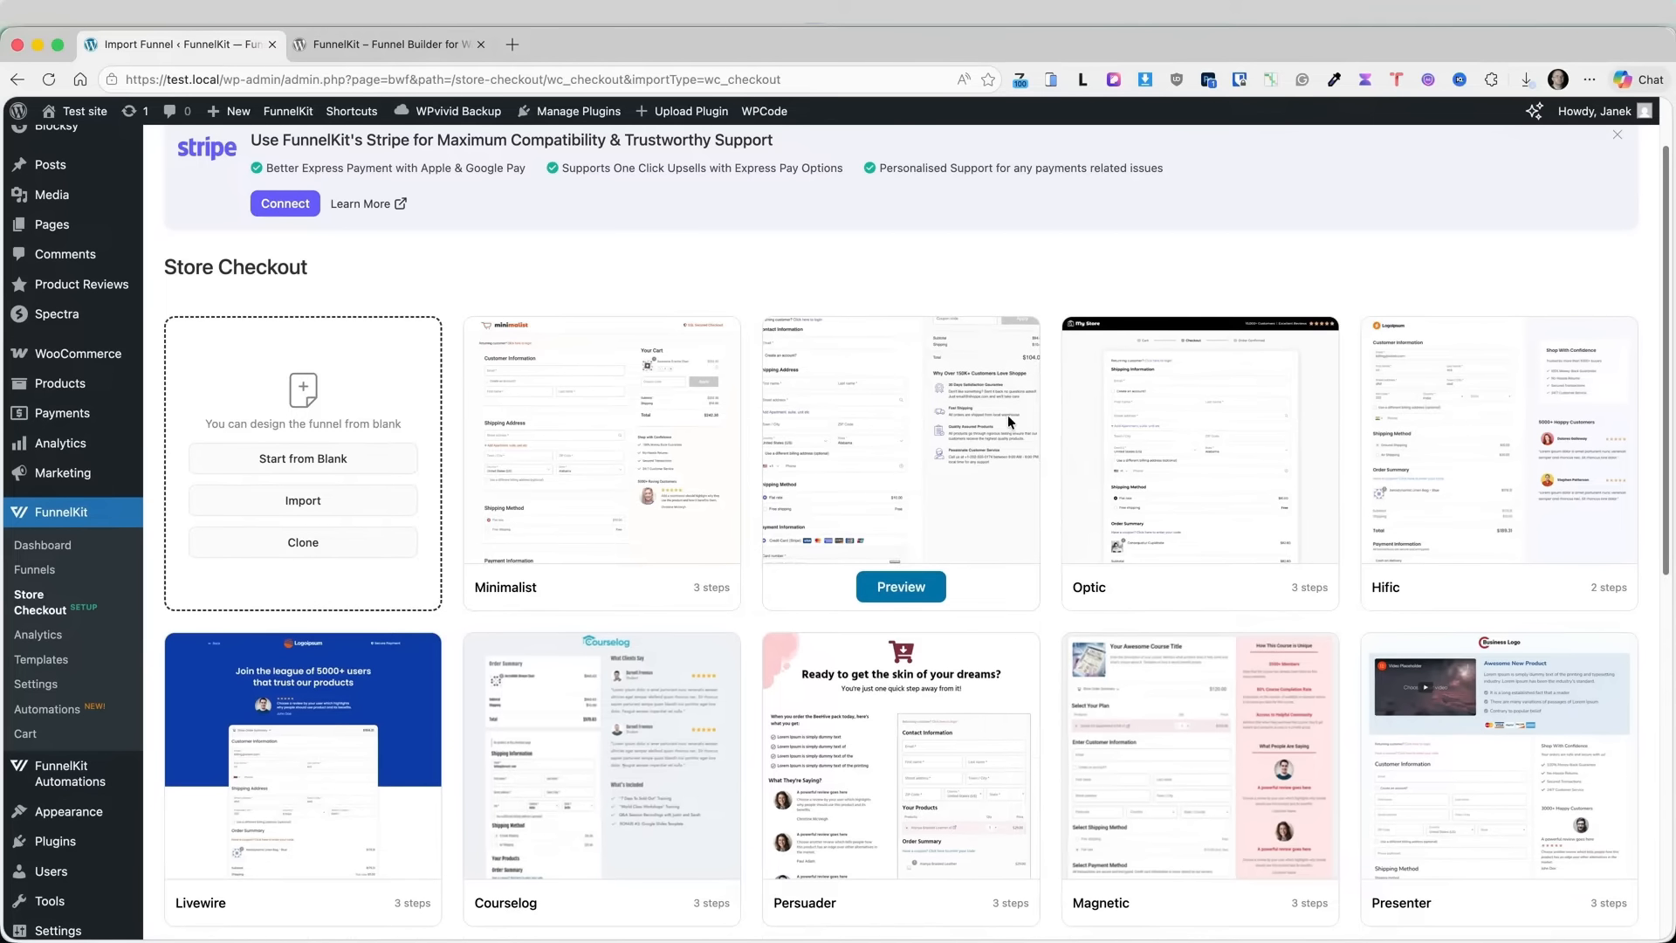
click(908, 581)
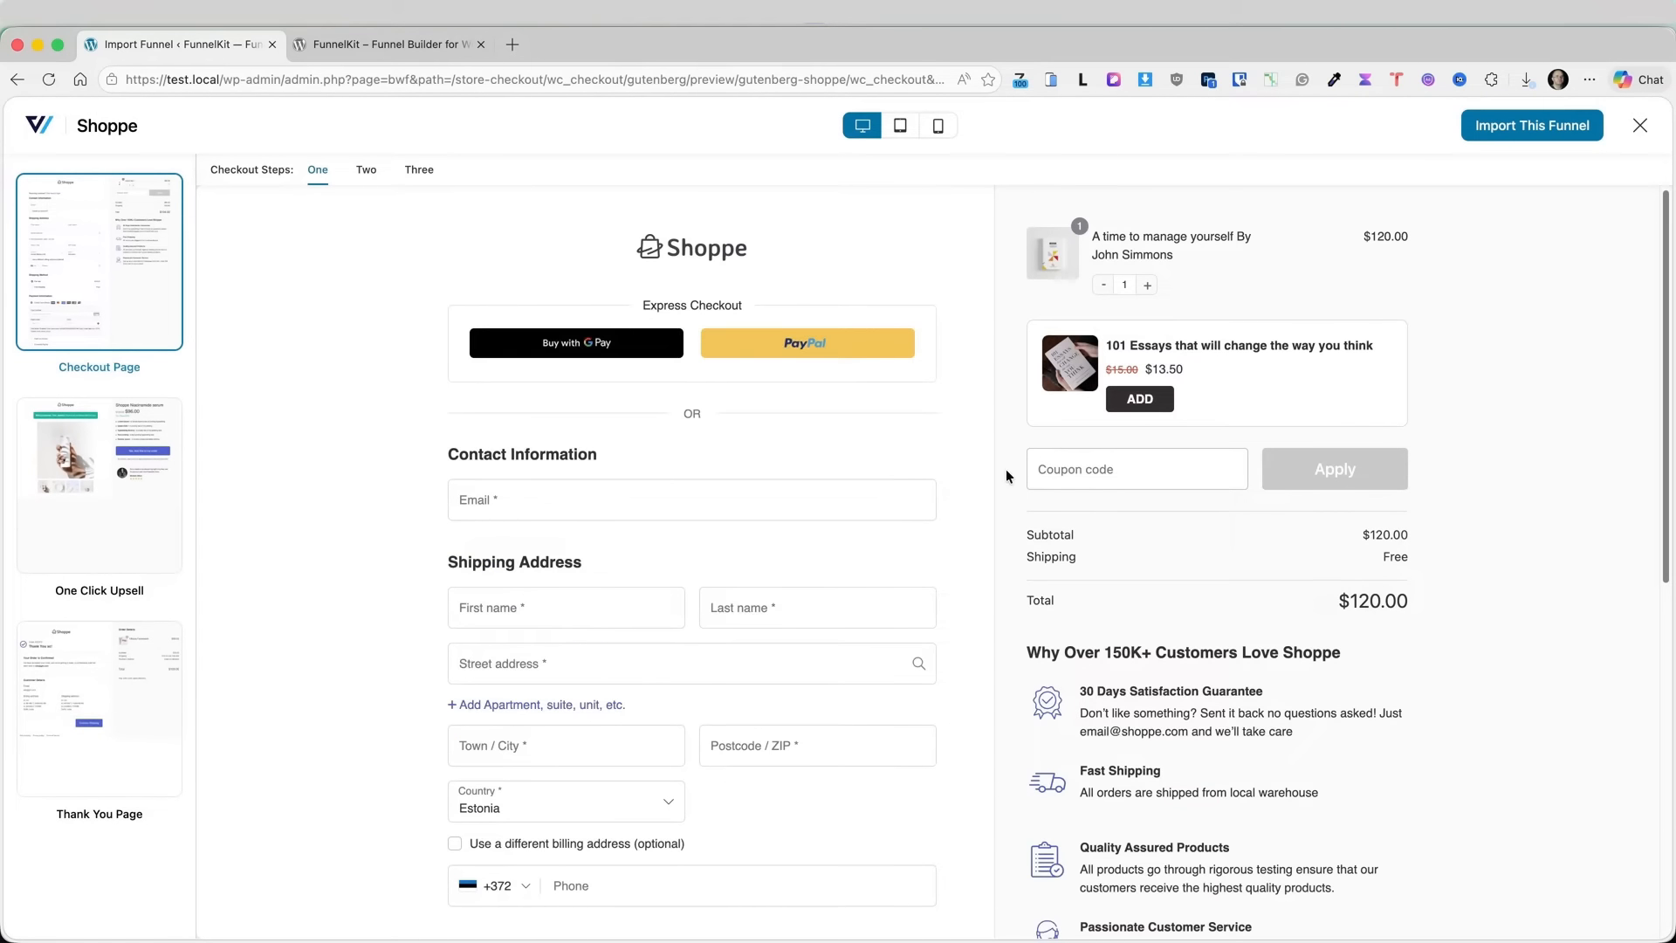
scroll(1005, 471, down, 3)
scroll(1006, 469, down, 6)
scroll(1005, 469, up, 10)
- Import the Shoppe funnel as a store checkout named "Default checkout"
click(1534, 117)
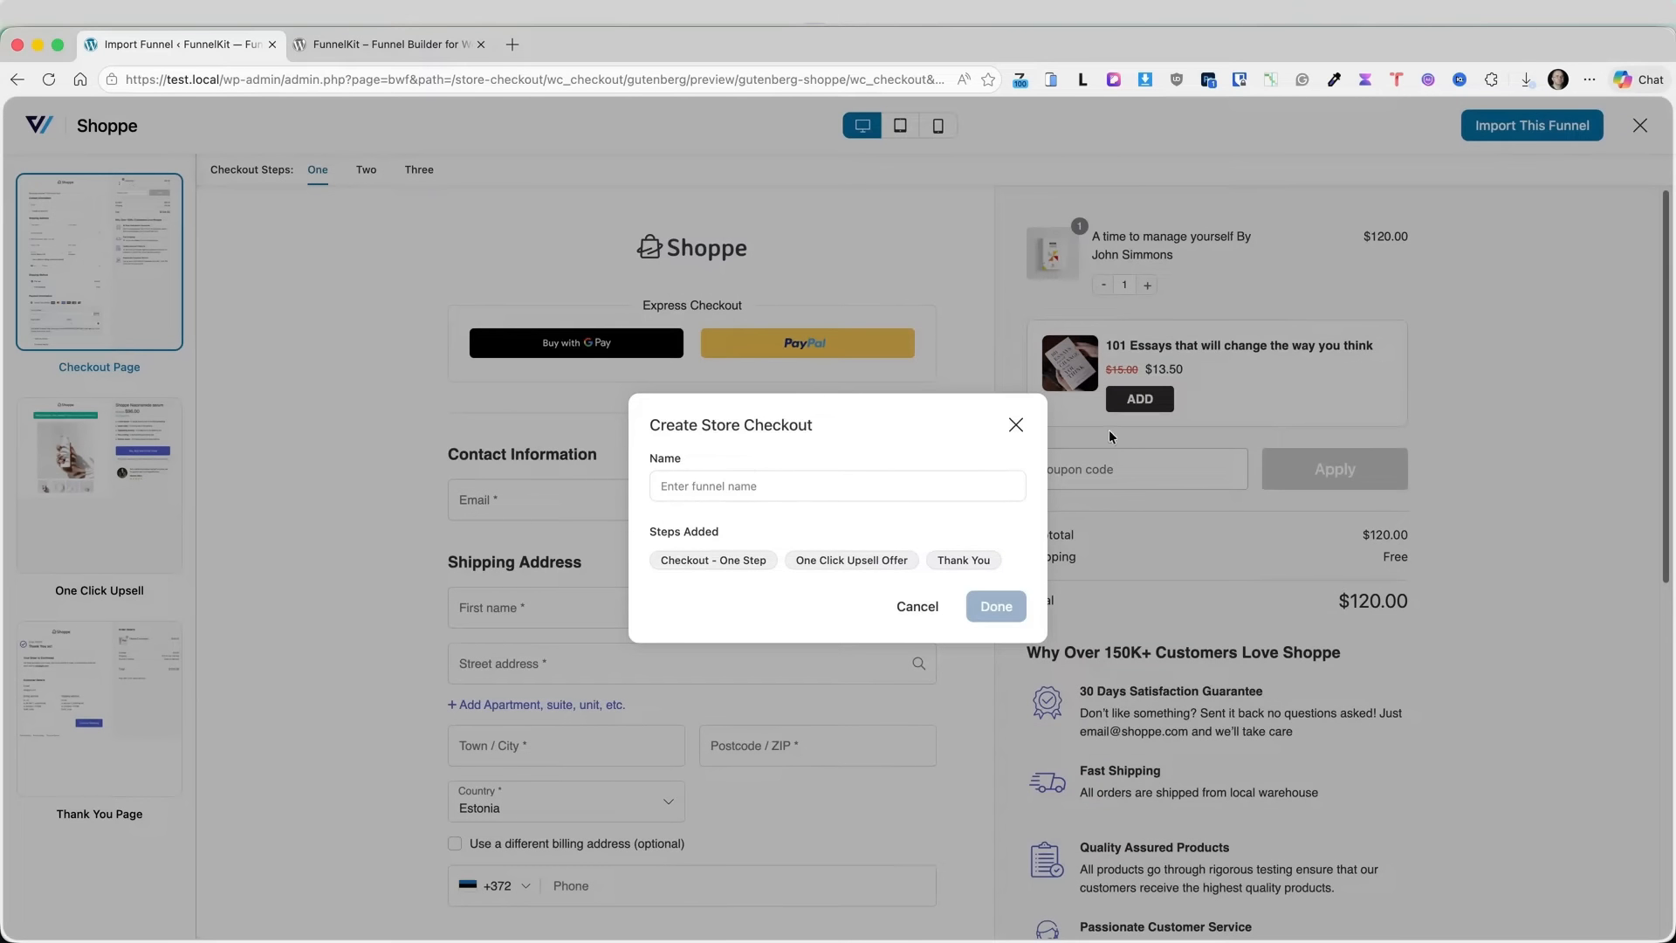
click(714, 482)
text(Default checkout)
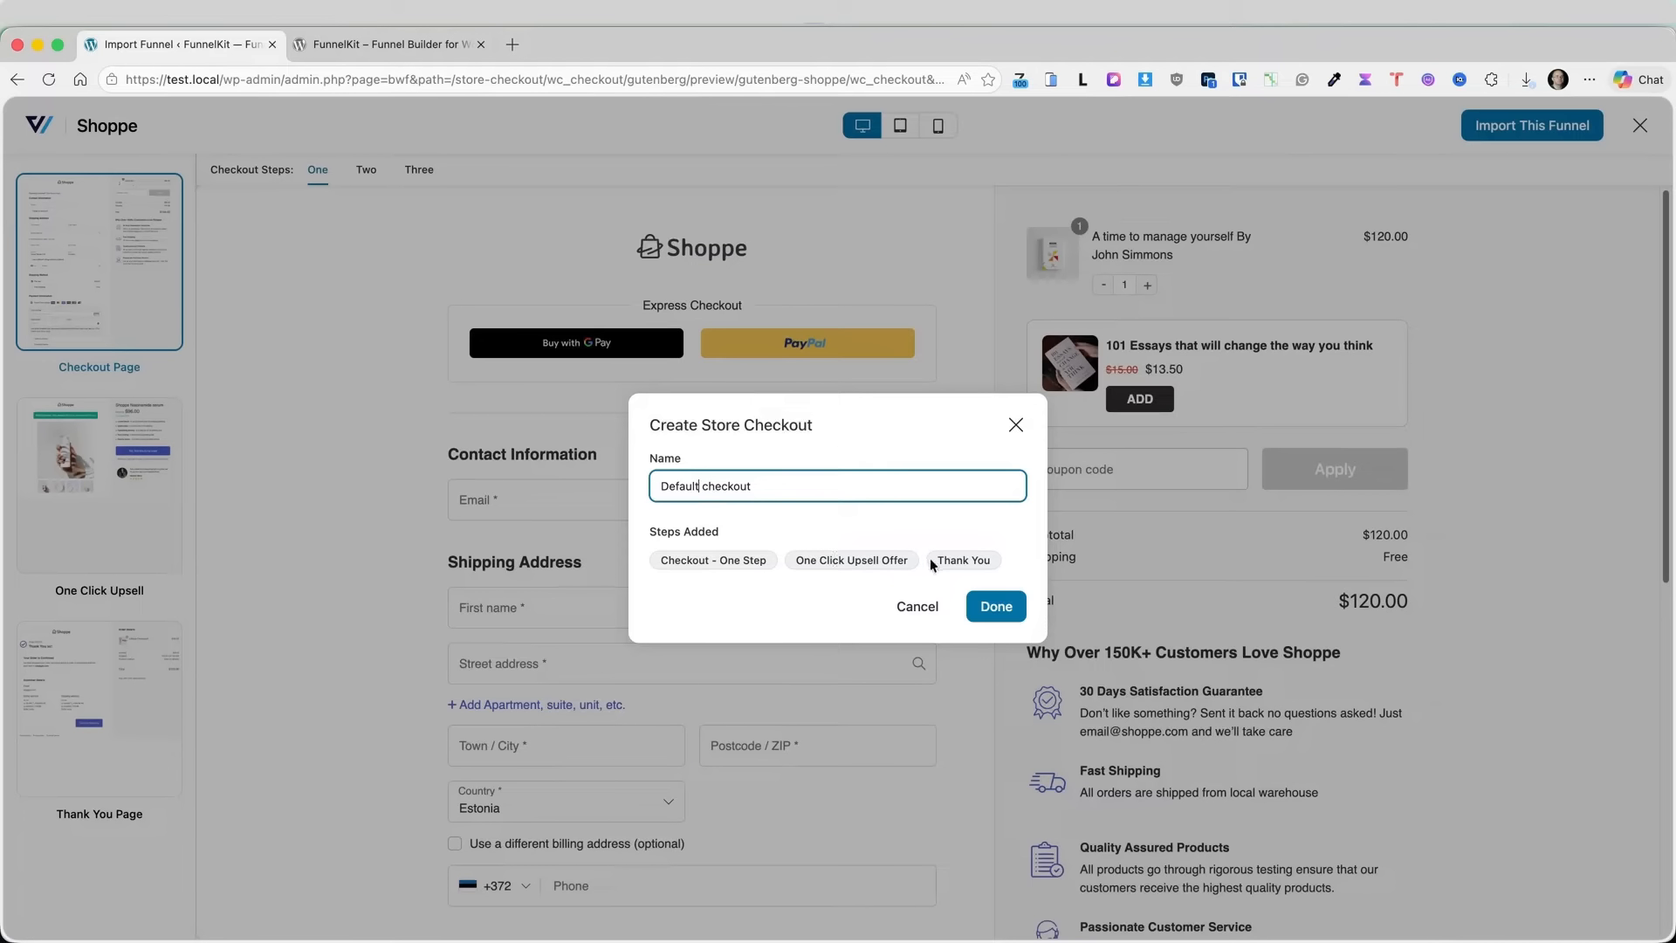
click(1000, 611)
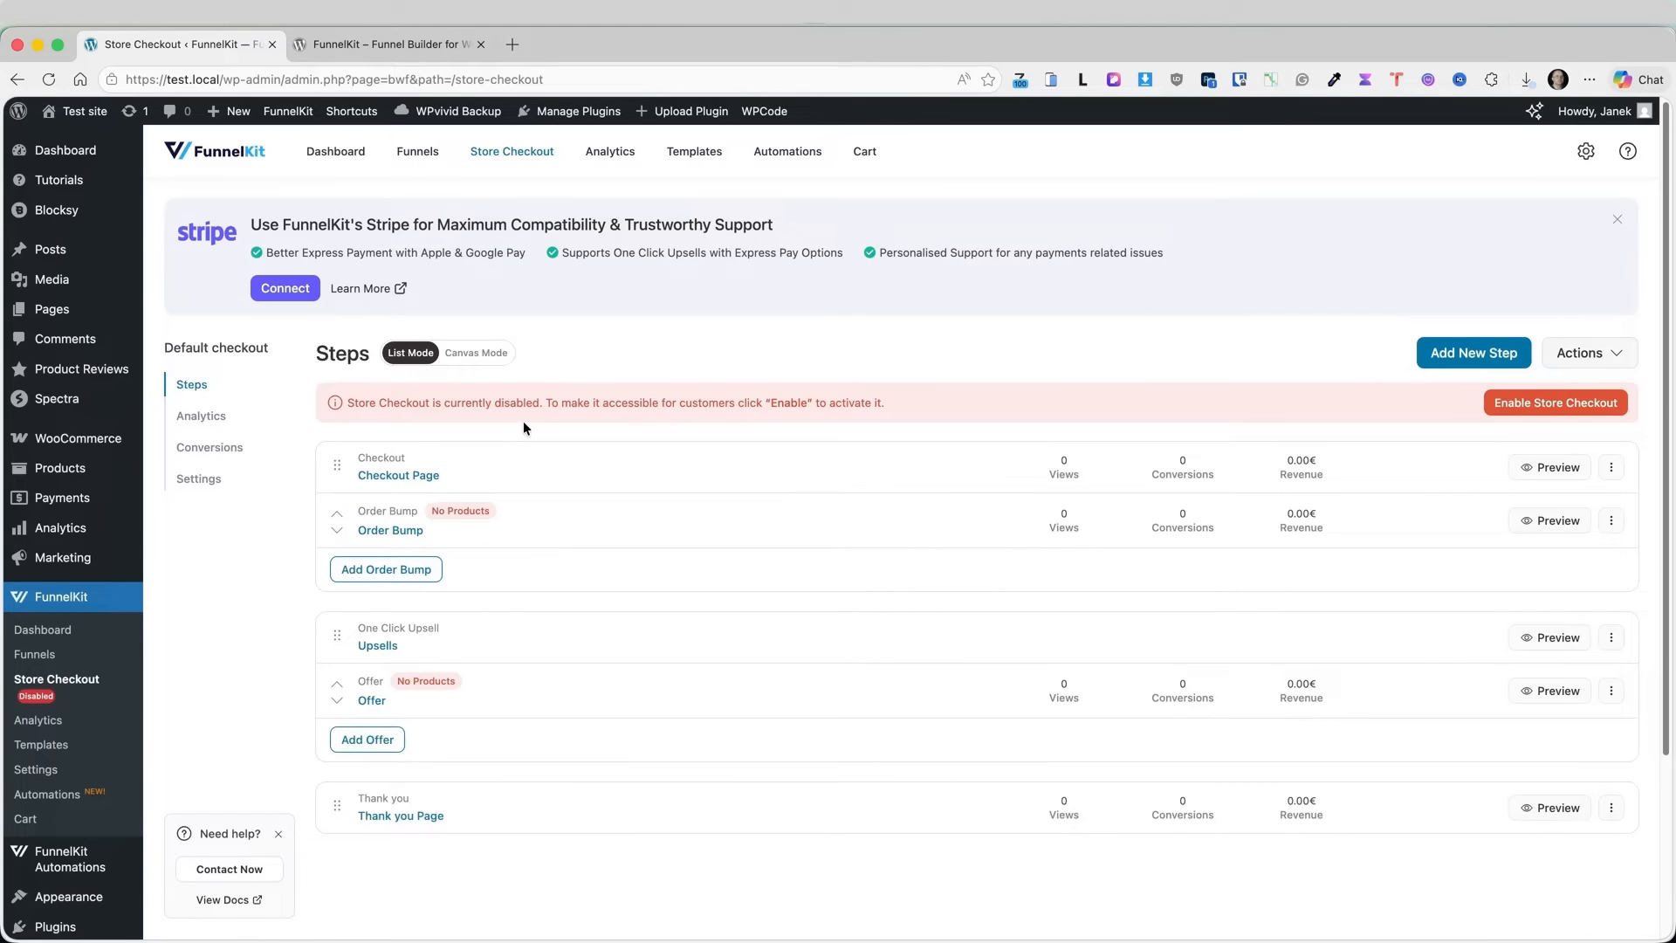
- View the Default checkout funnel's steps in canvas mode and return to list mode
scroll(538, 424, down, 1)
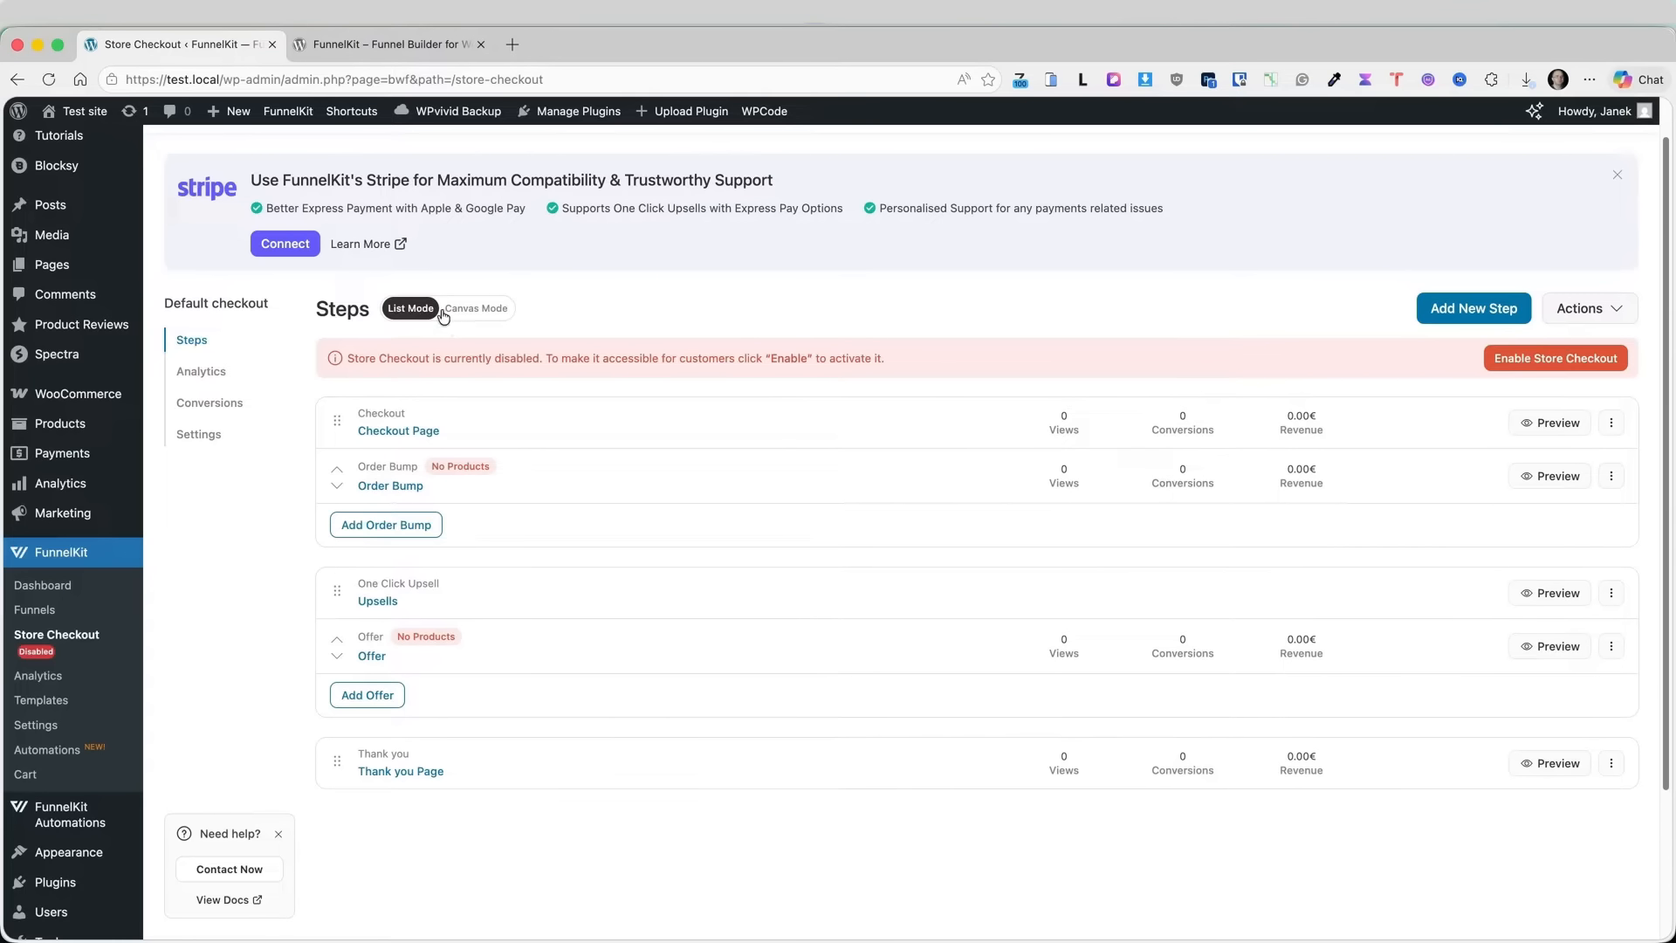
click(485, 308)
scroll(1313, 534, down, 8)
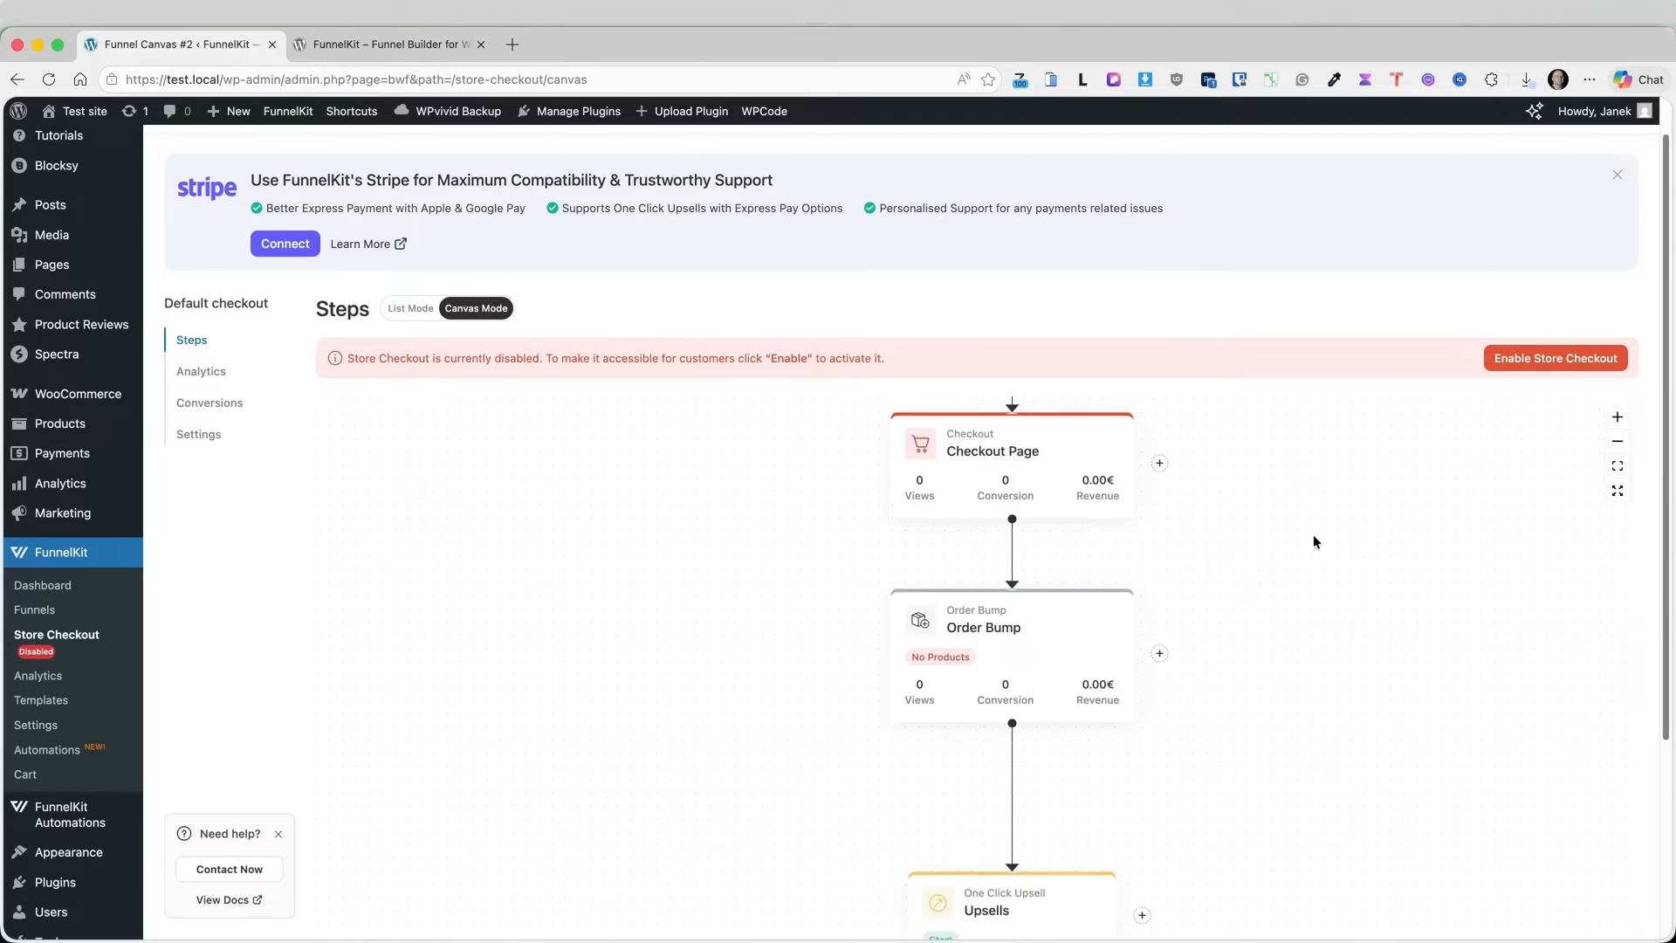
scroll(1314, 538, up, 2)
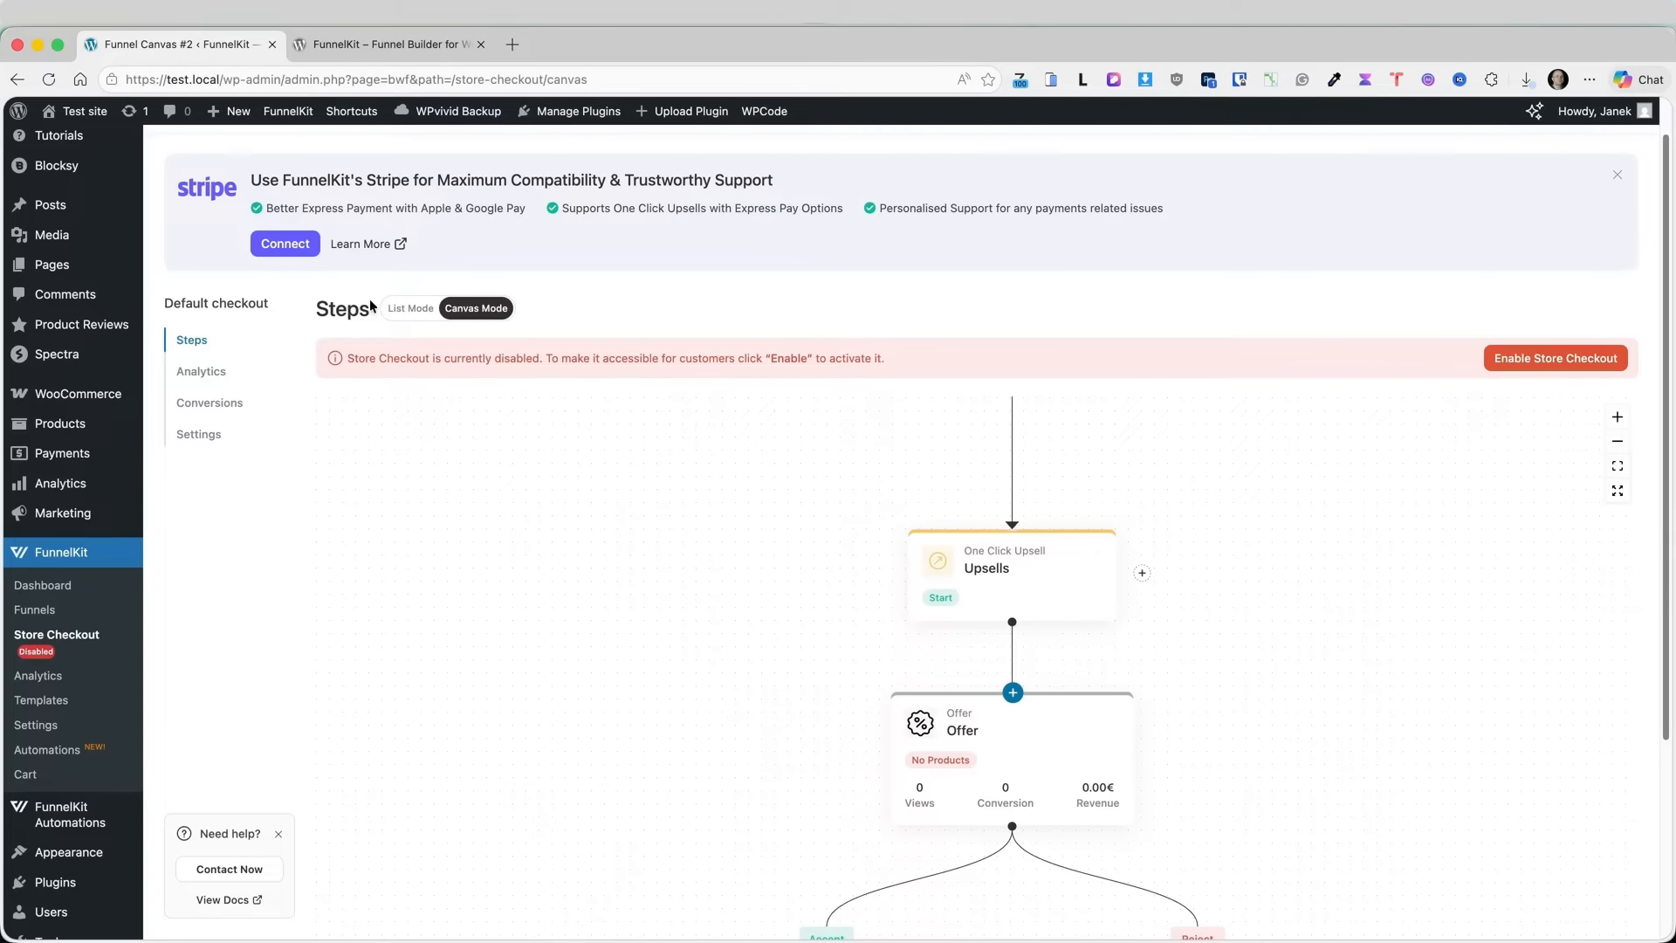
click(410, 308)
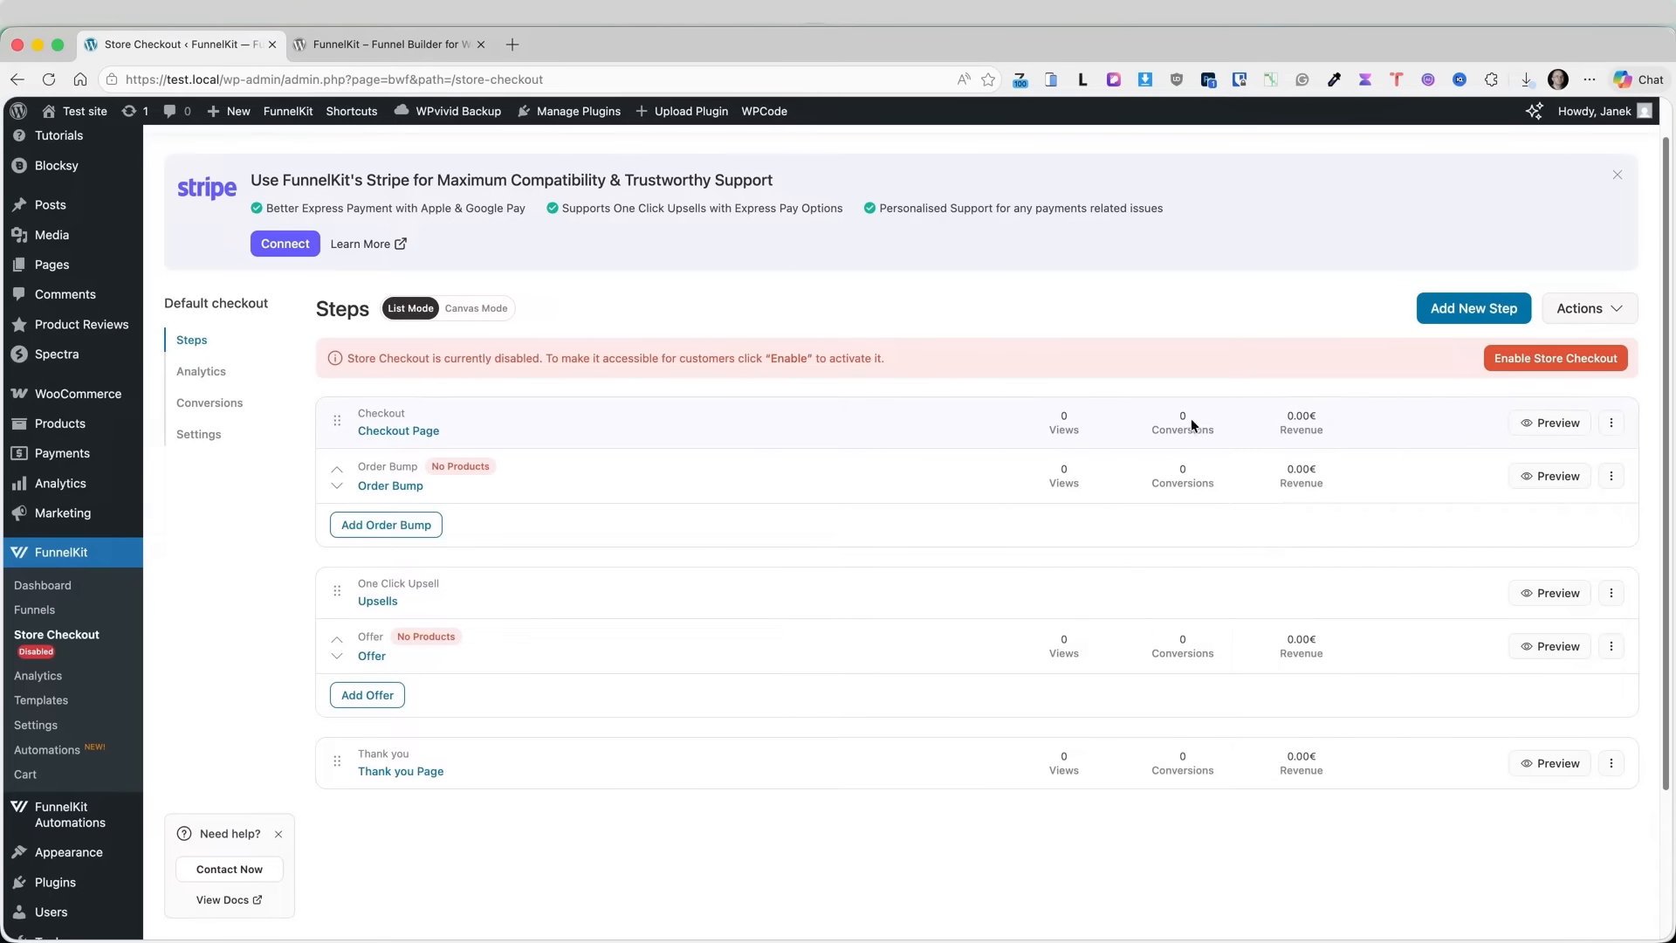
- Enable the store checkout and add "Grove Pictures Festival Favorite Martial Arts" to the cart on the site's Shop page in a new tab
click(1547, 359)
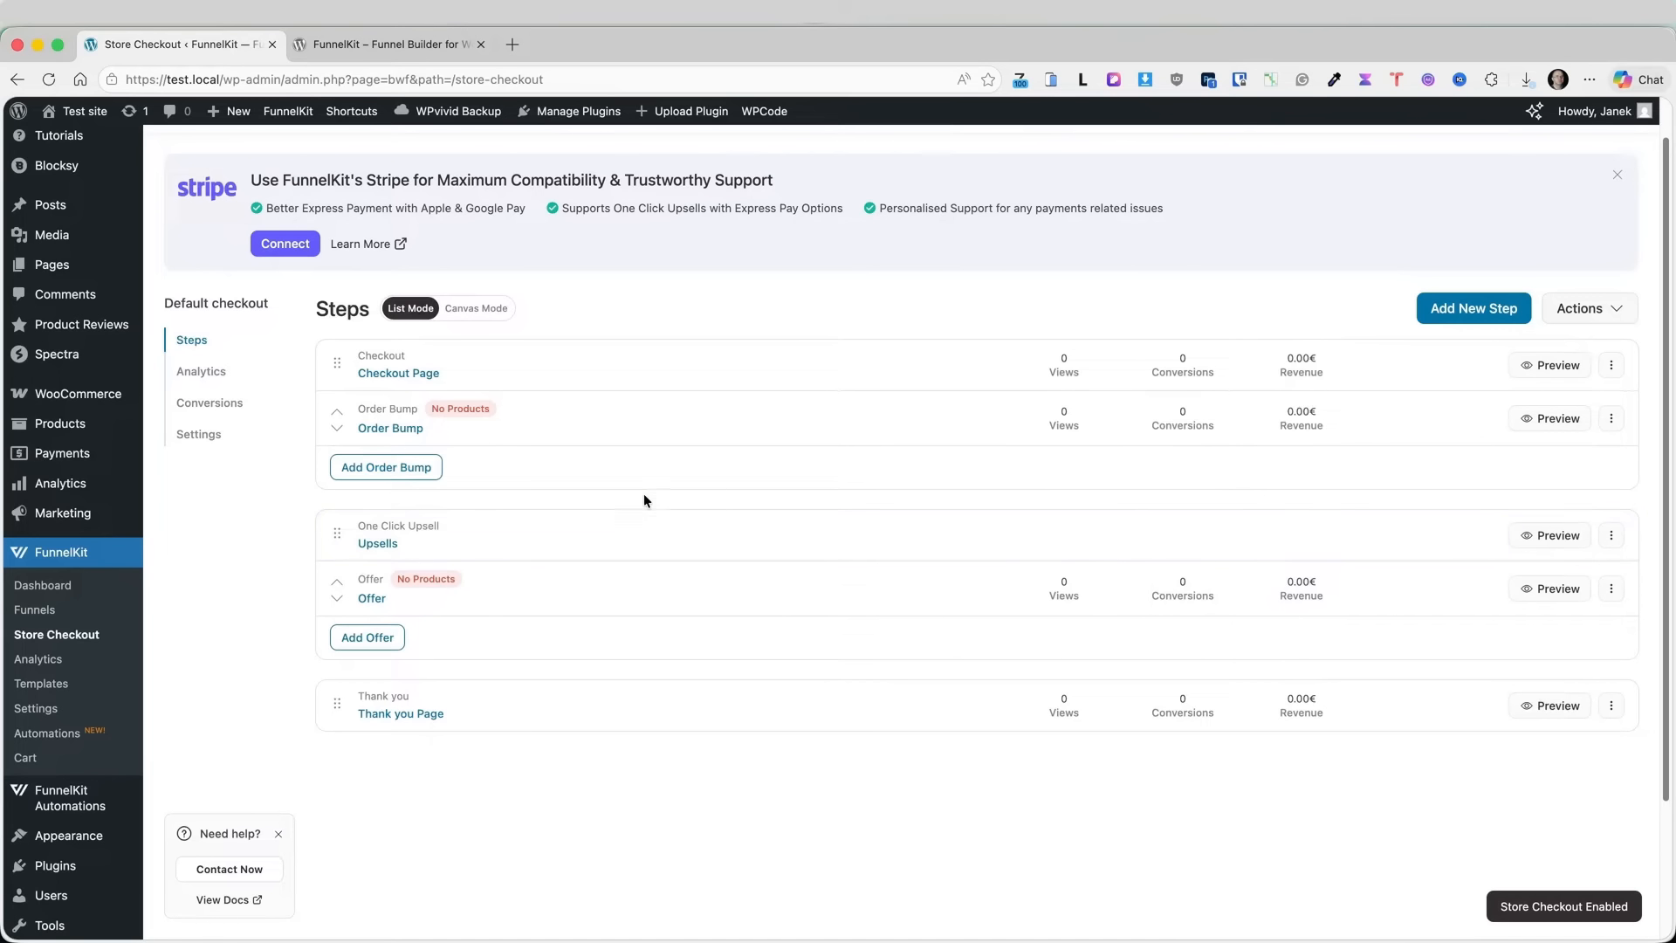
super+click(91, 111)
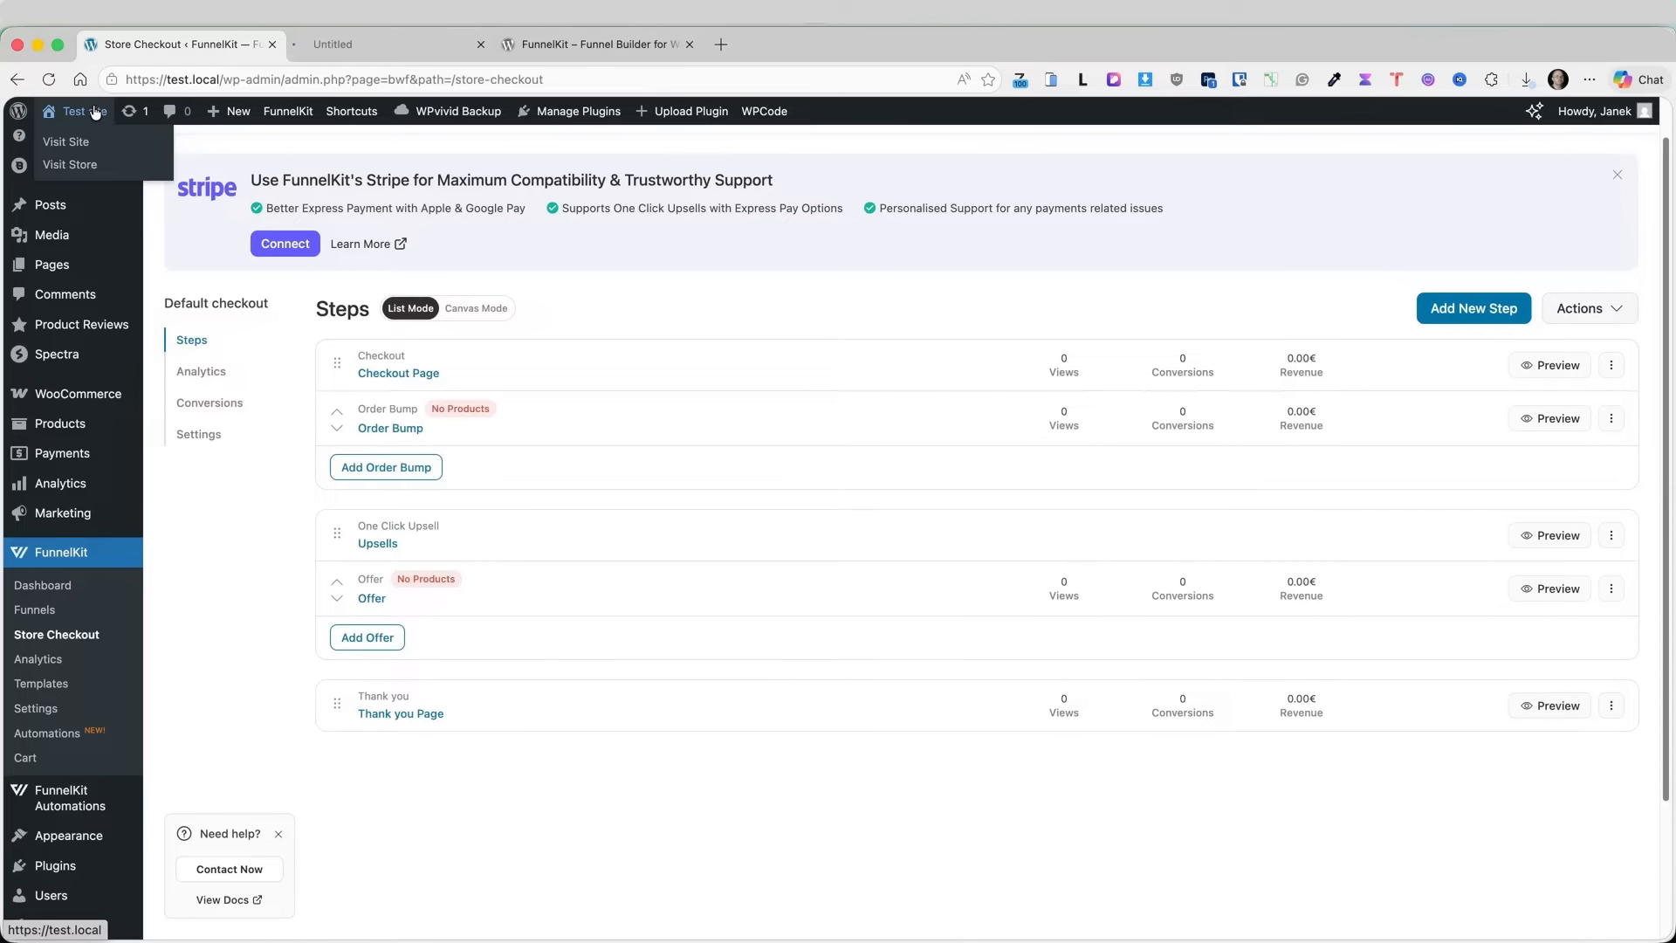
click(373, 43)
click(754, 543)
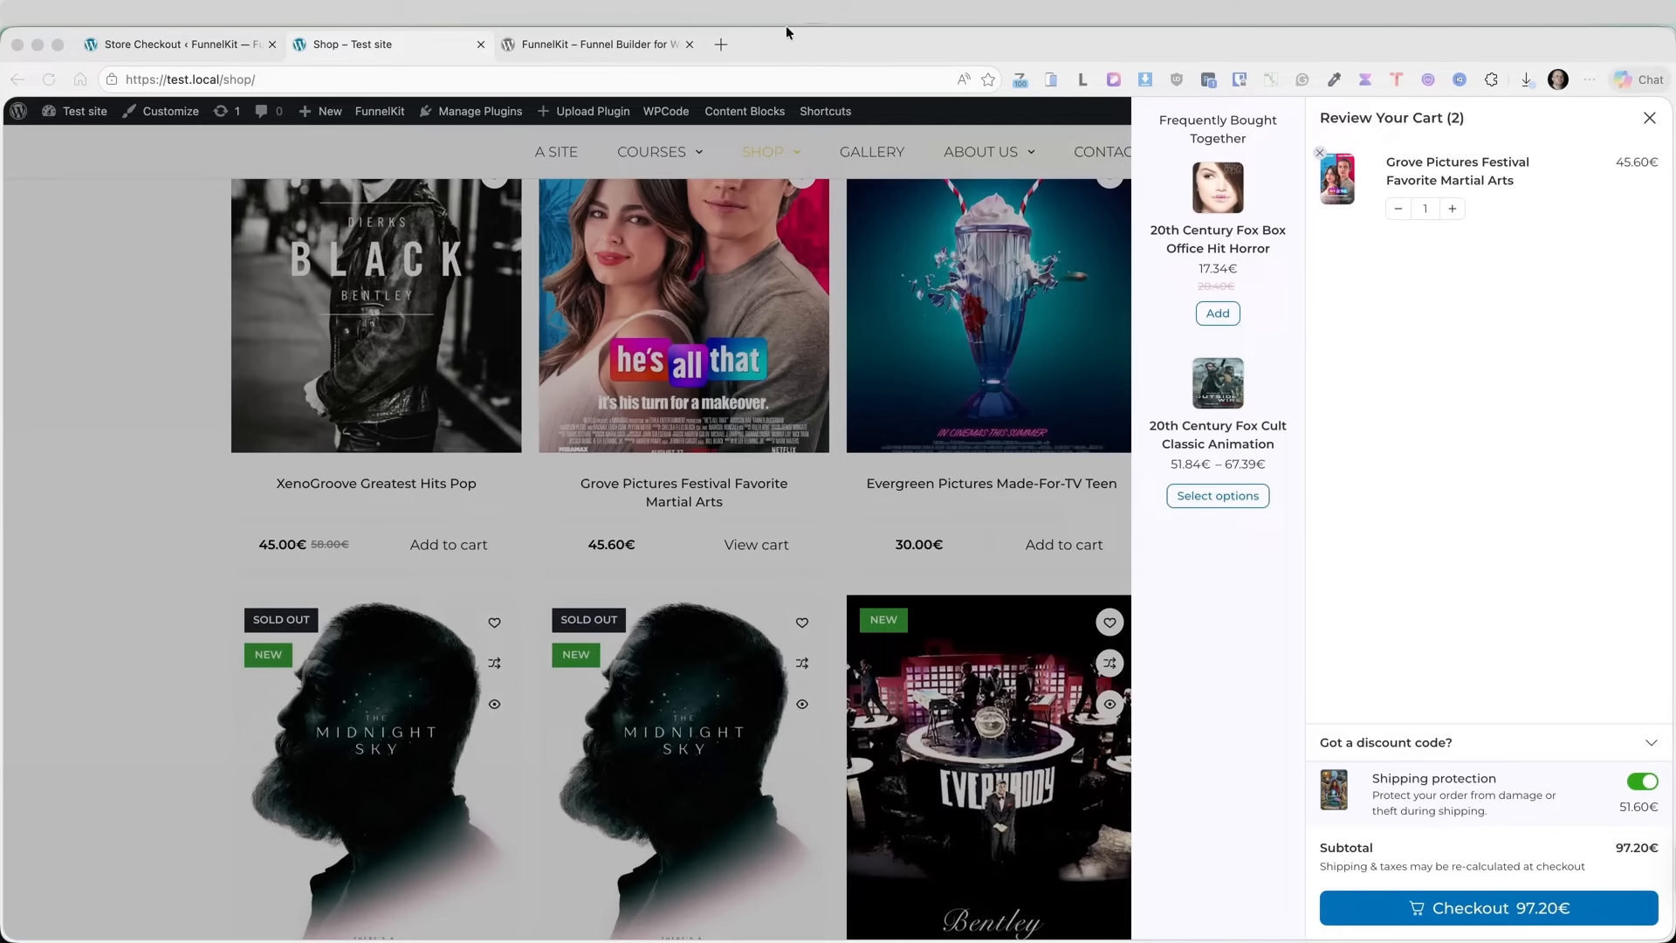
- Examine FunnelKit's Cart settings in the admin, covering basic settings, coupon field, cart summary, checkout section and empty cart
click(148, 41)
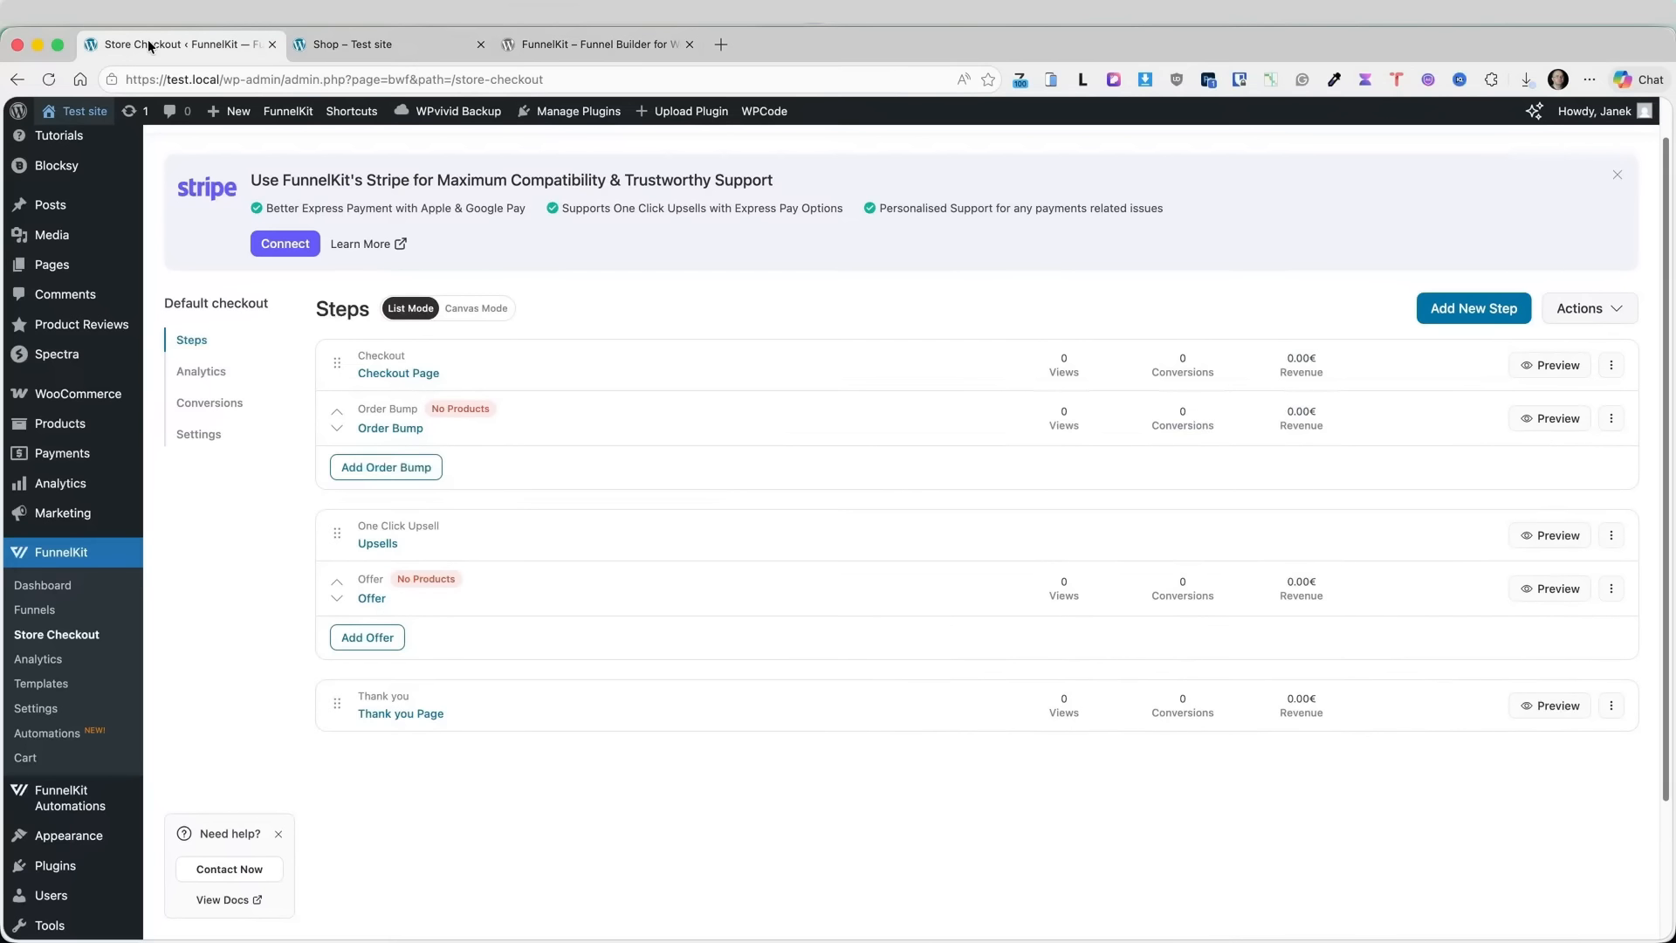
scroll(280, 520, down, 1)
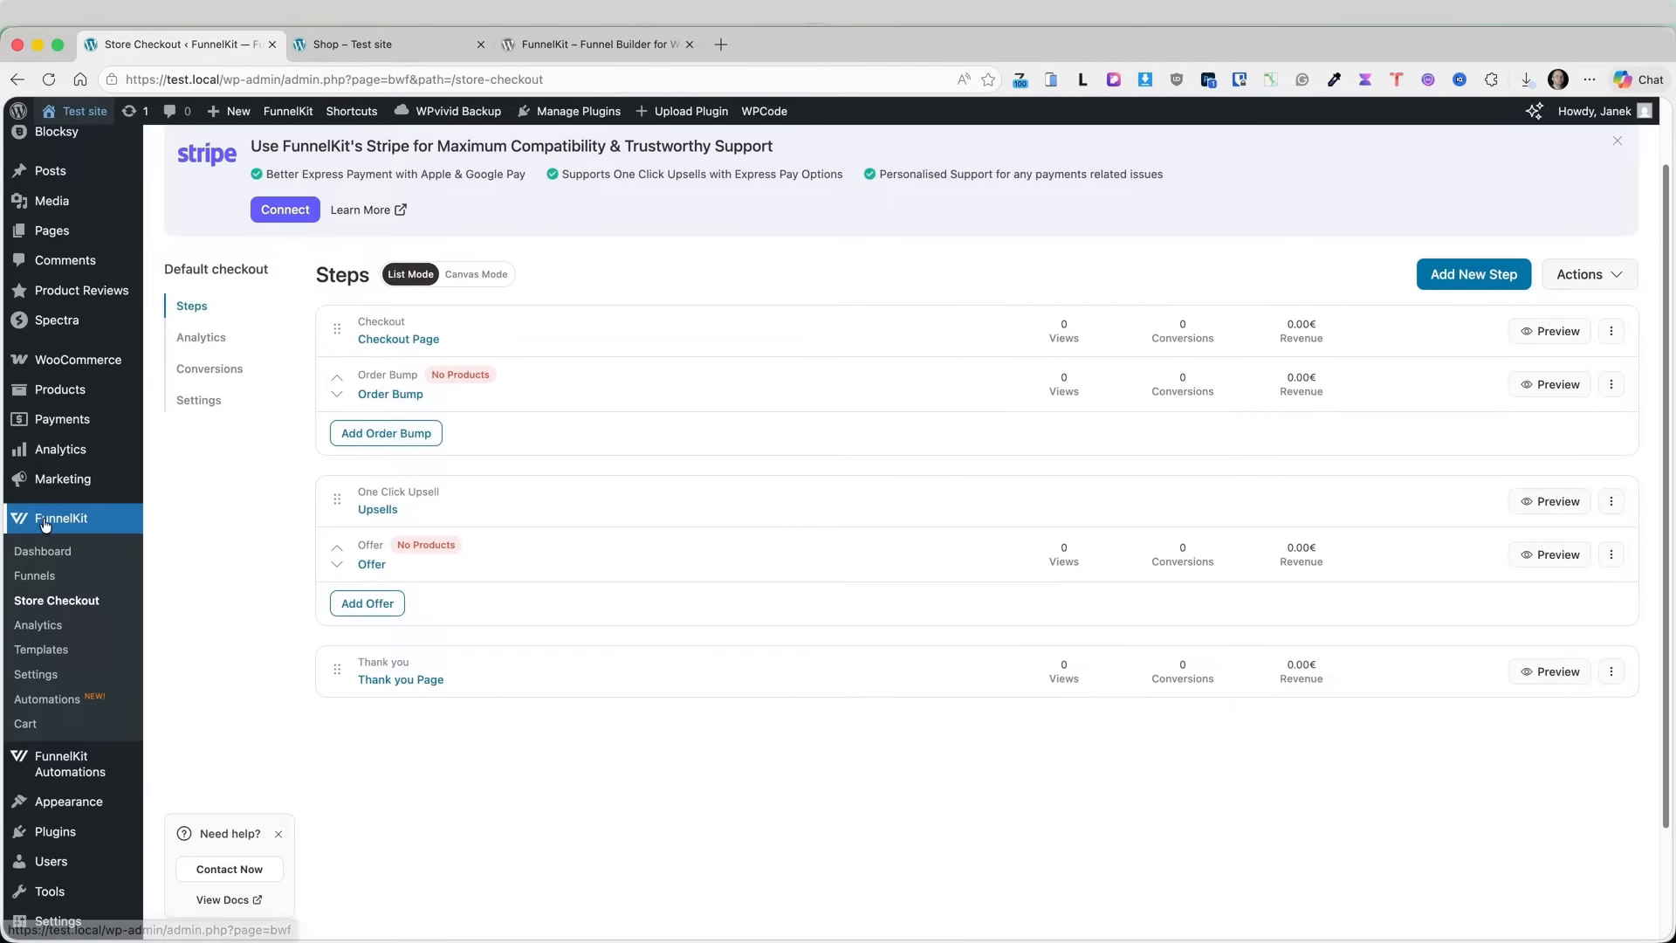
click(23, 726)
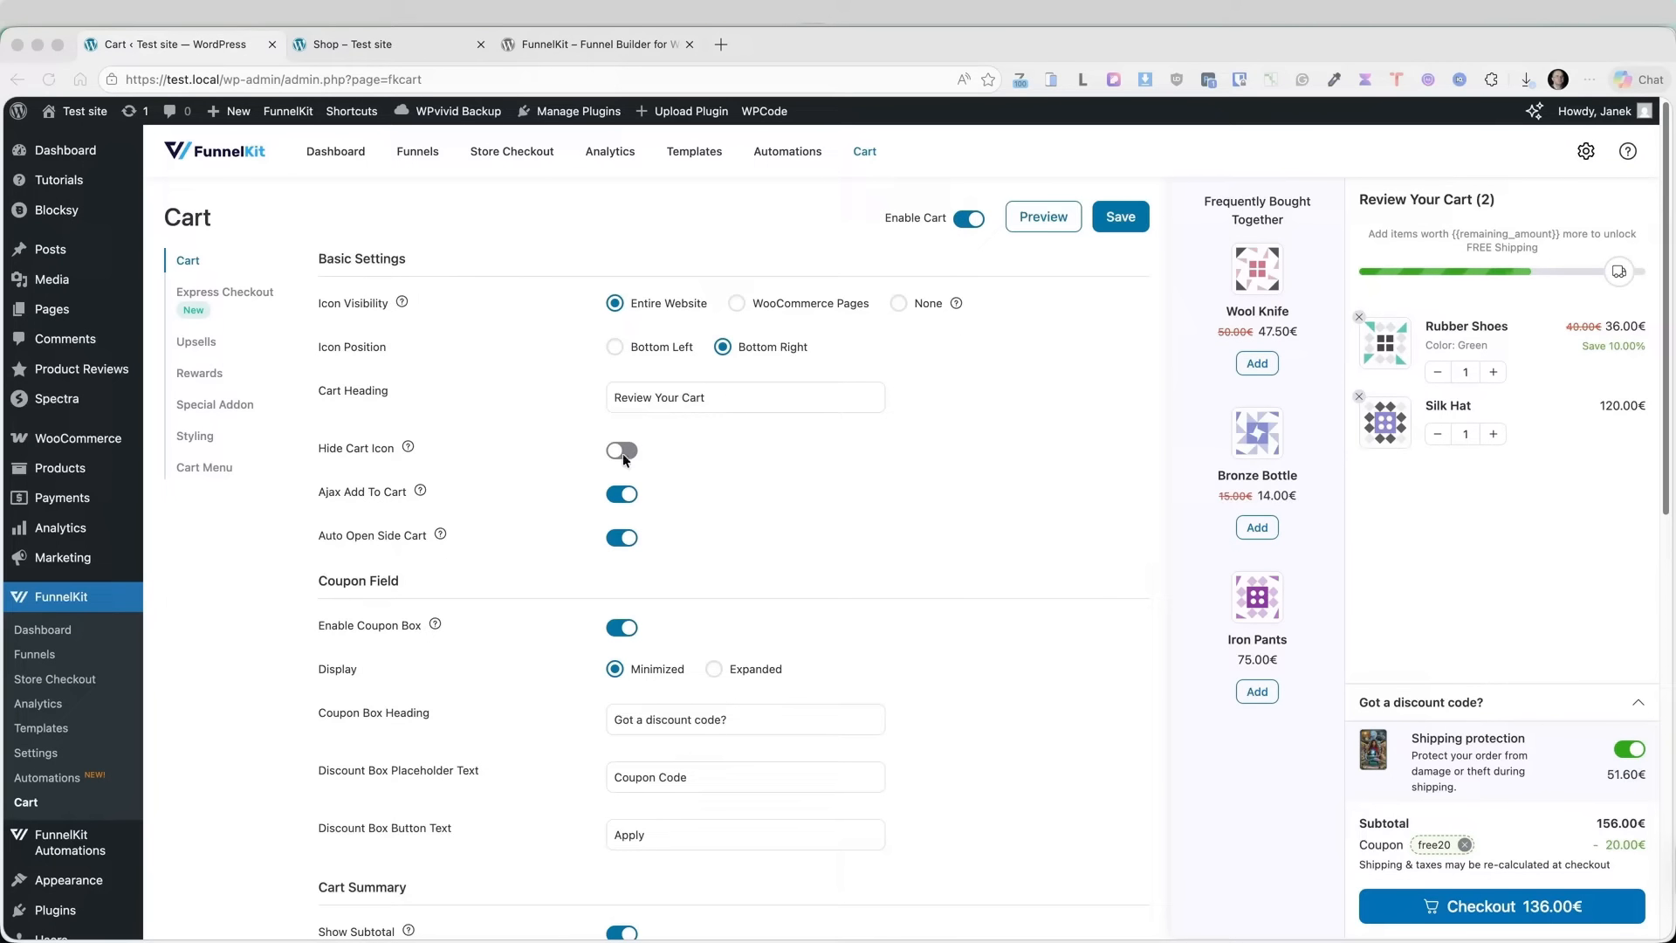
scroll(621, 450, down, 2)
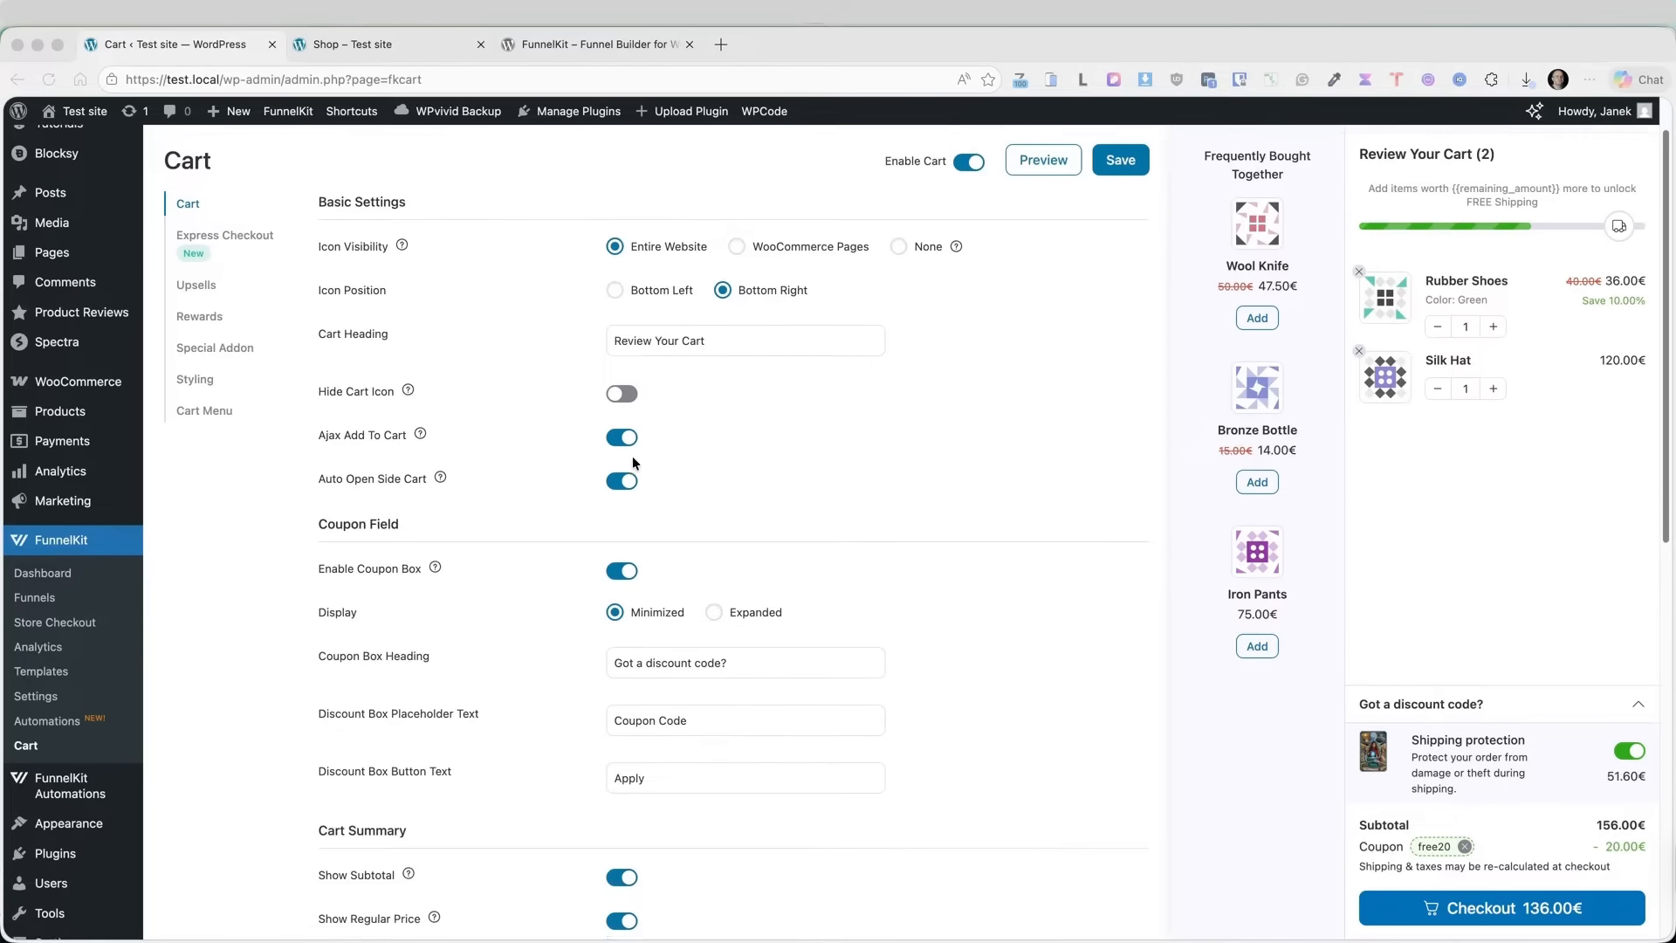
scroll(631, 456, down, 3)
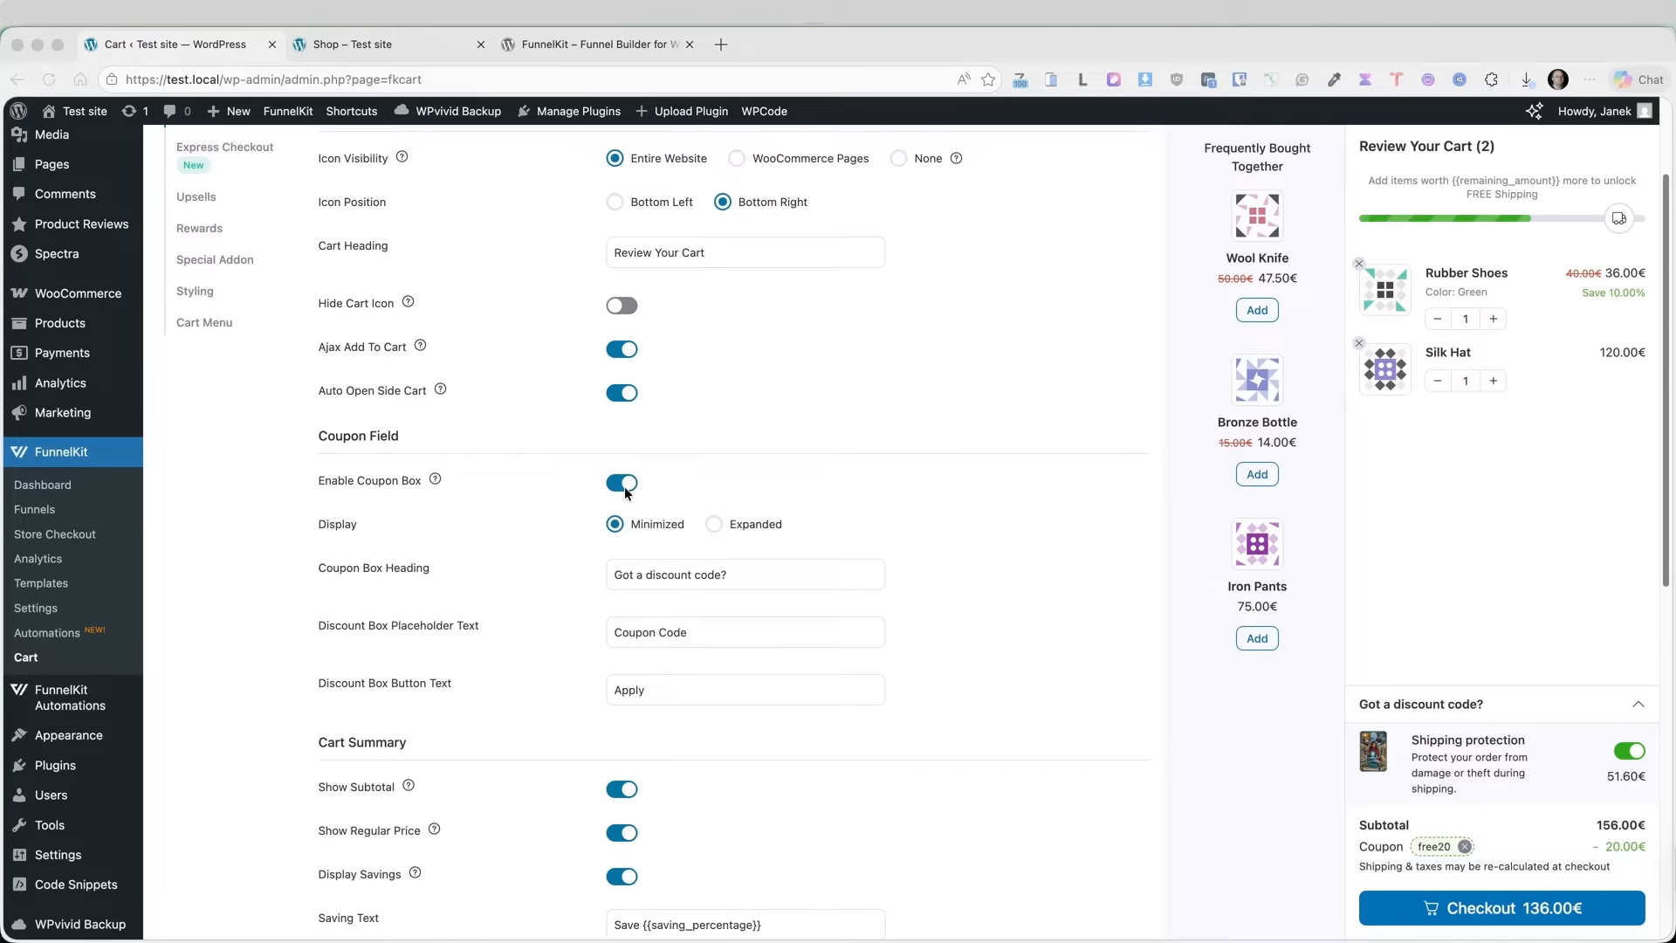
scroll(625, 485, down, 2)
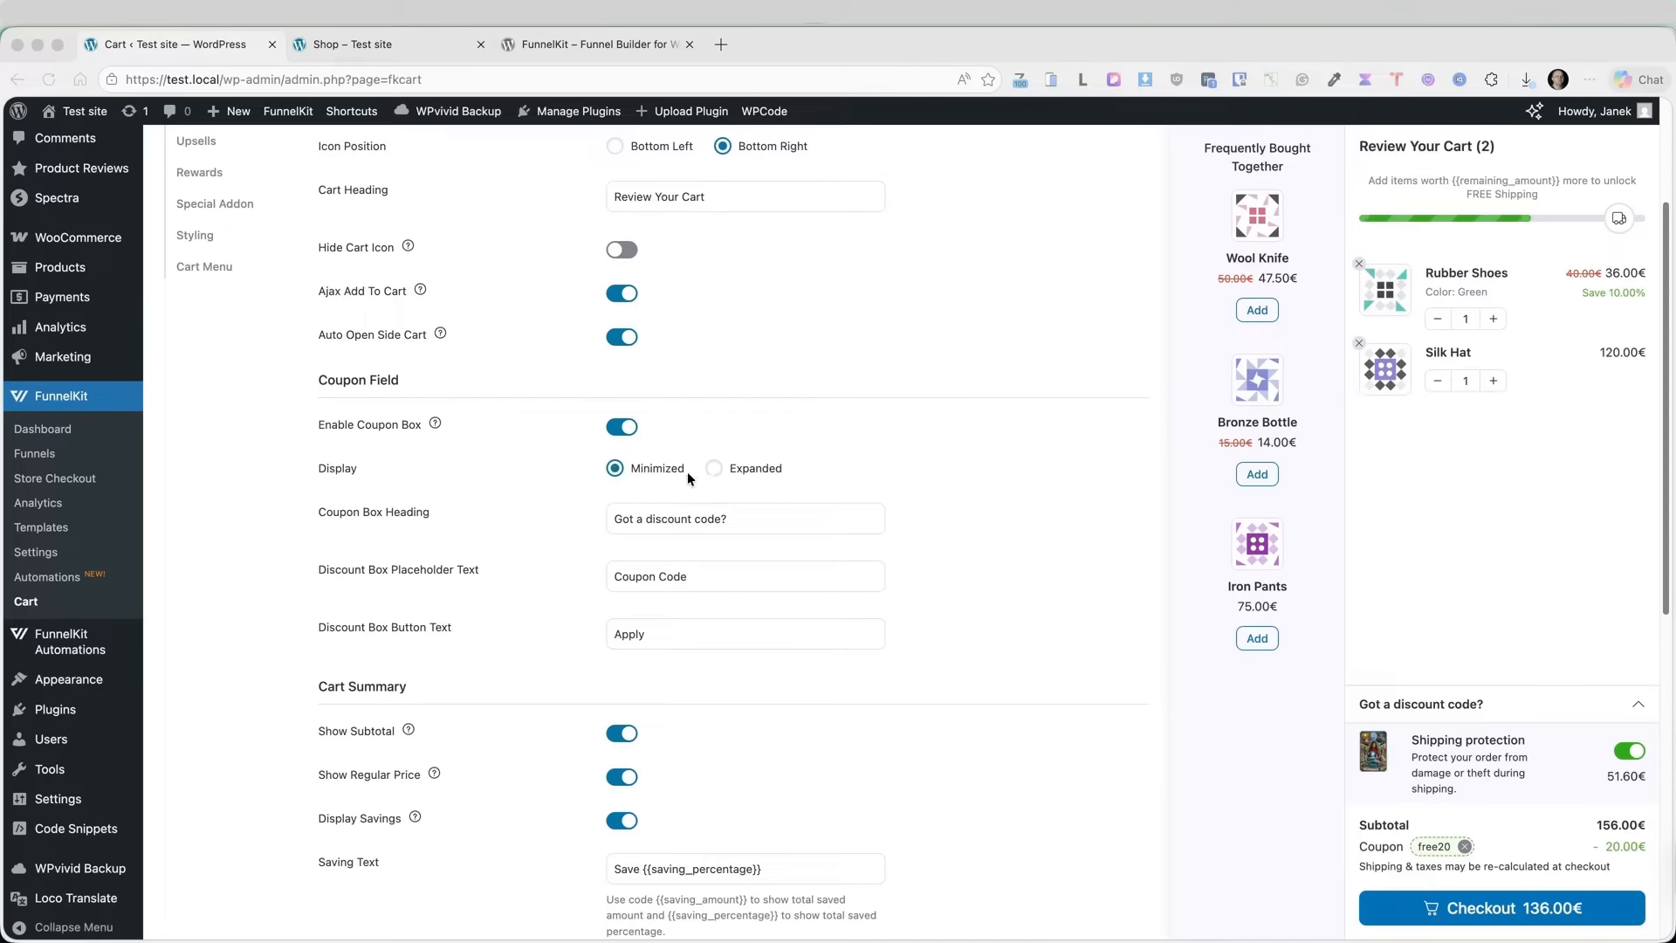
scroll(638, 500, down, 10)
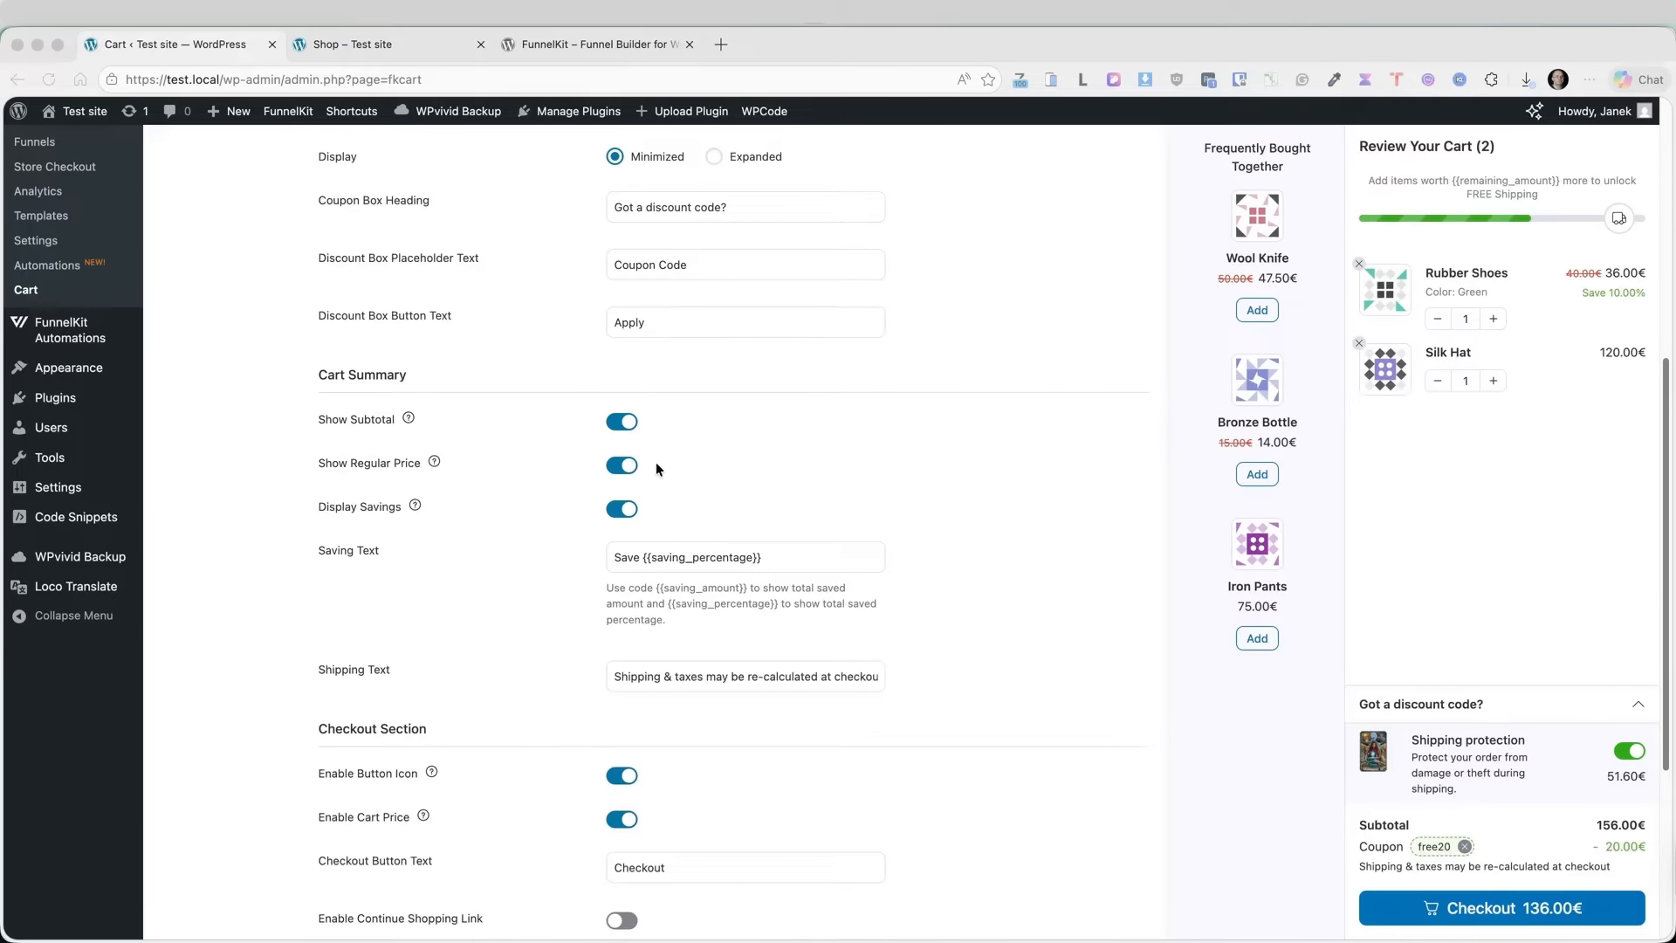
scroll(659, 469, down, 3)
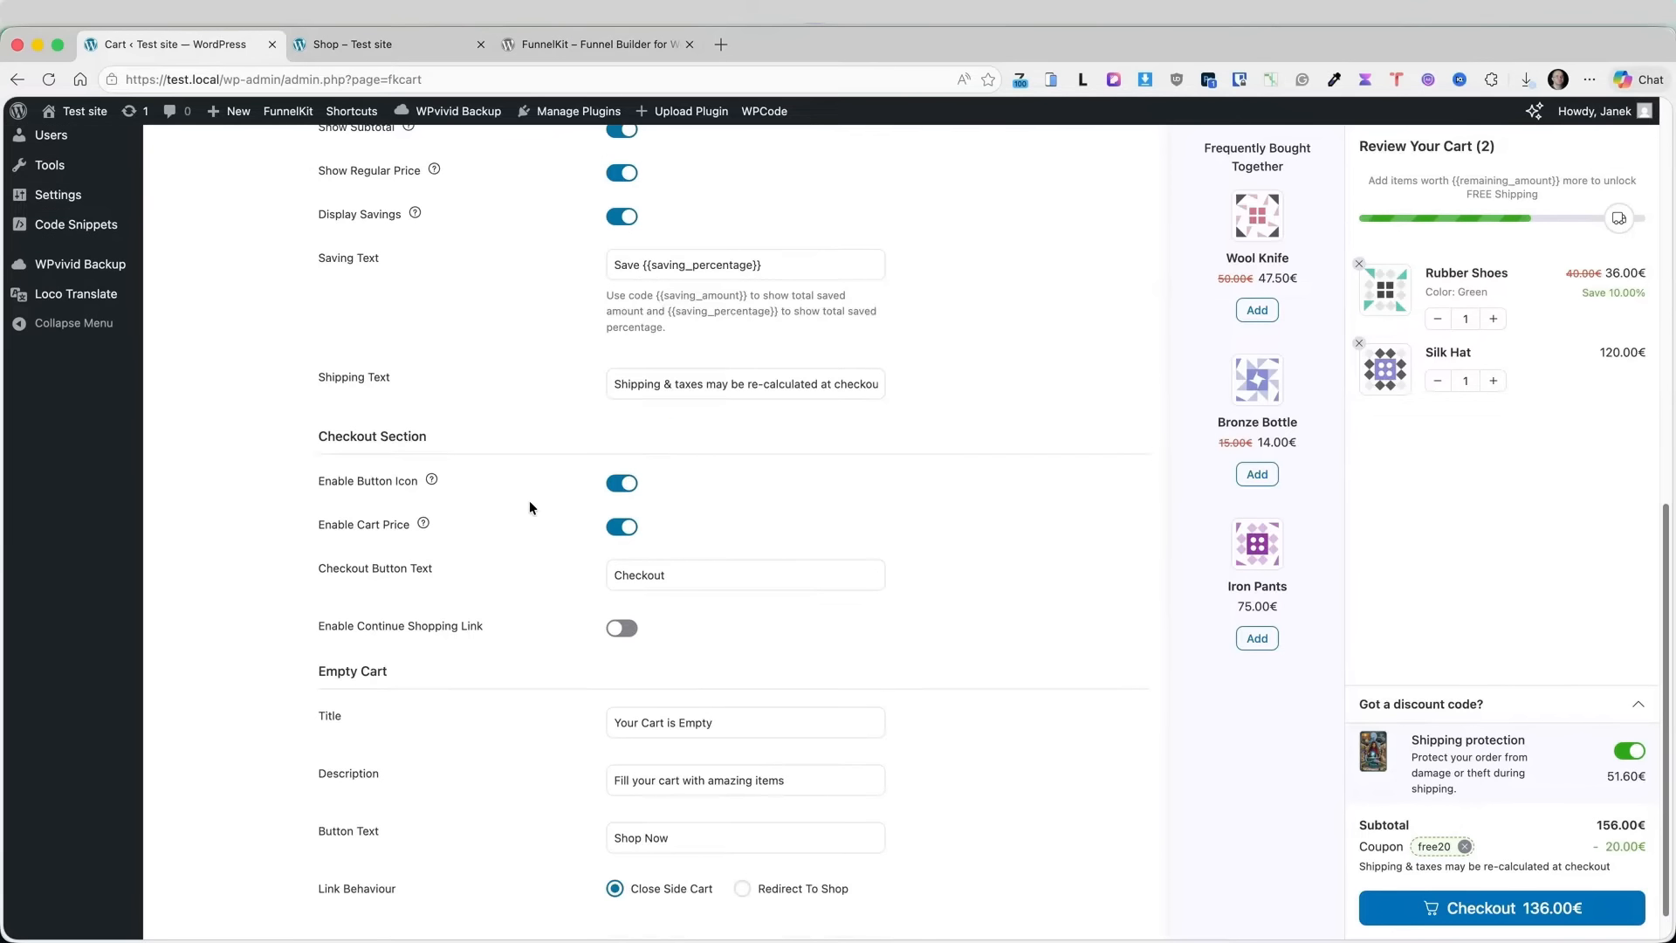
- Preview the continue shopping link in the cart's checkout section and switch it off again
scroll(567, 567, down, 1)
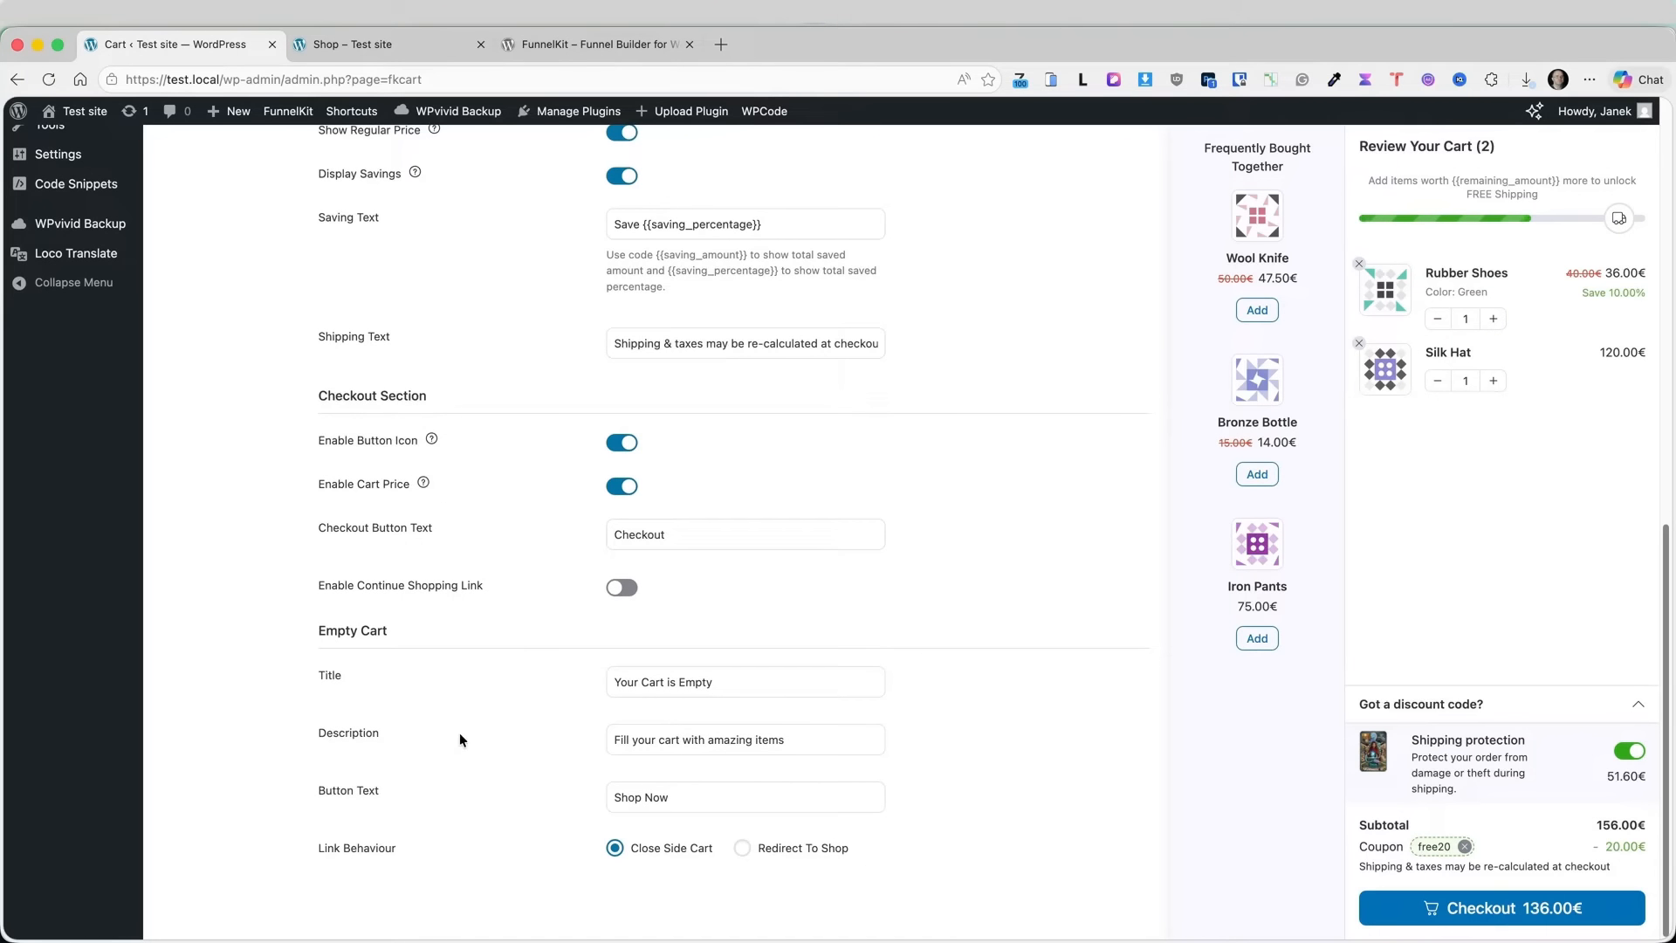
scroll(747, 583, up, 3)
scroll(756, 583, down, 3)
click(622, 588)
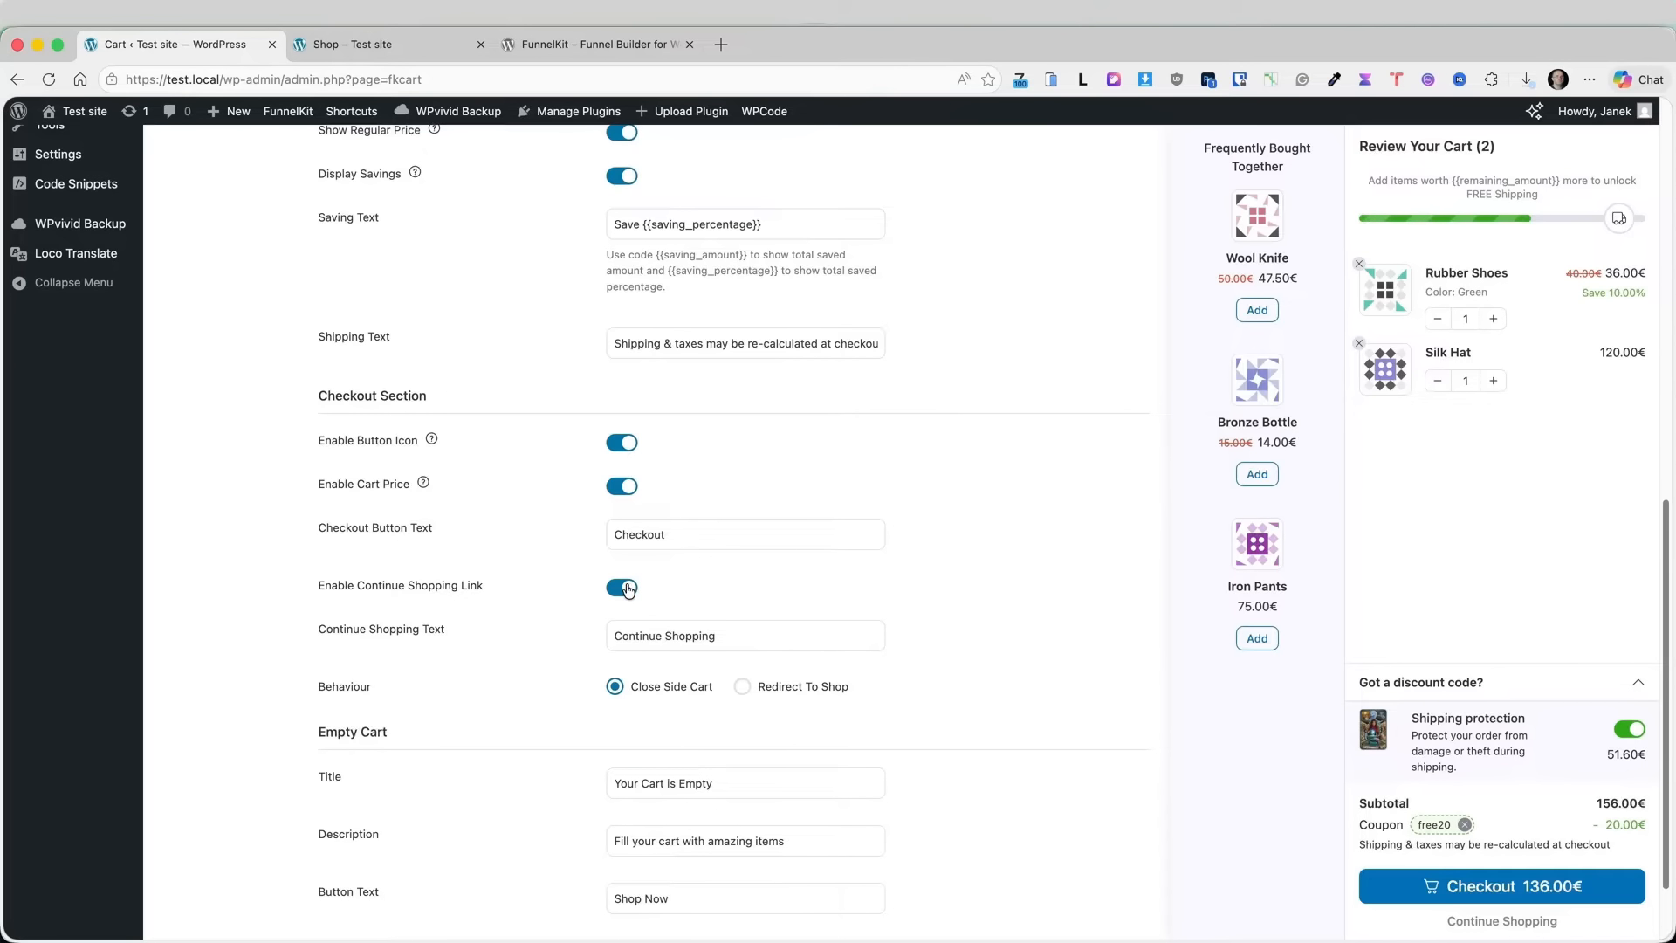
click(622, 588)
scroll(838, 611, up, 10)
- Preview Style 1, Style 2, Style 5 and Style 4 for the cart upsells display and return to Style 3
click(194, 343)
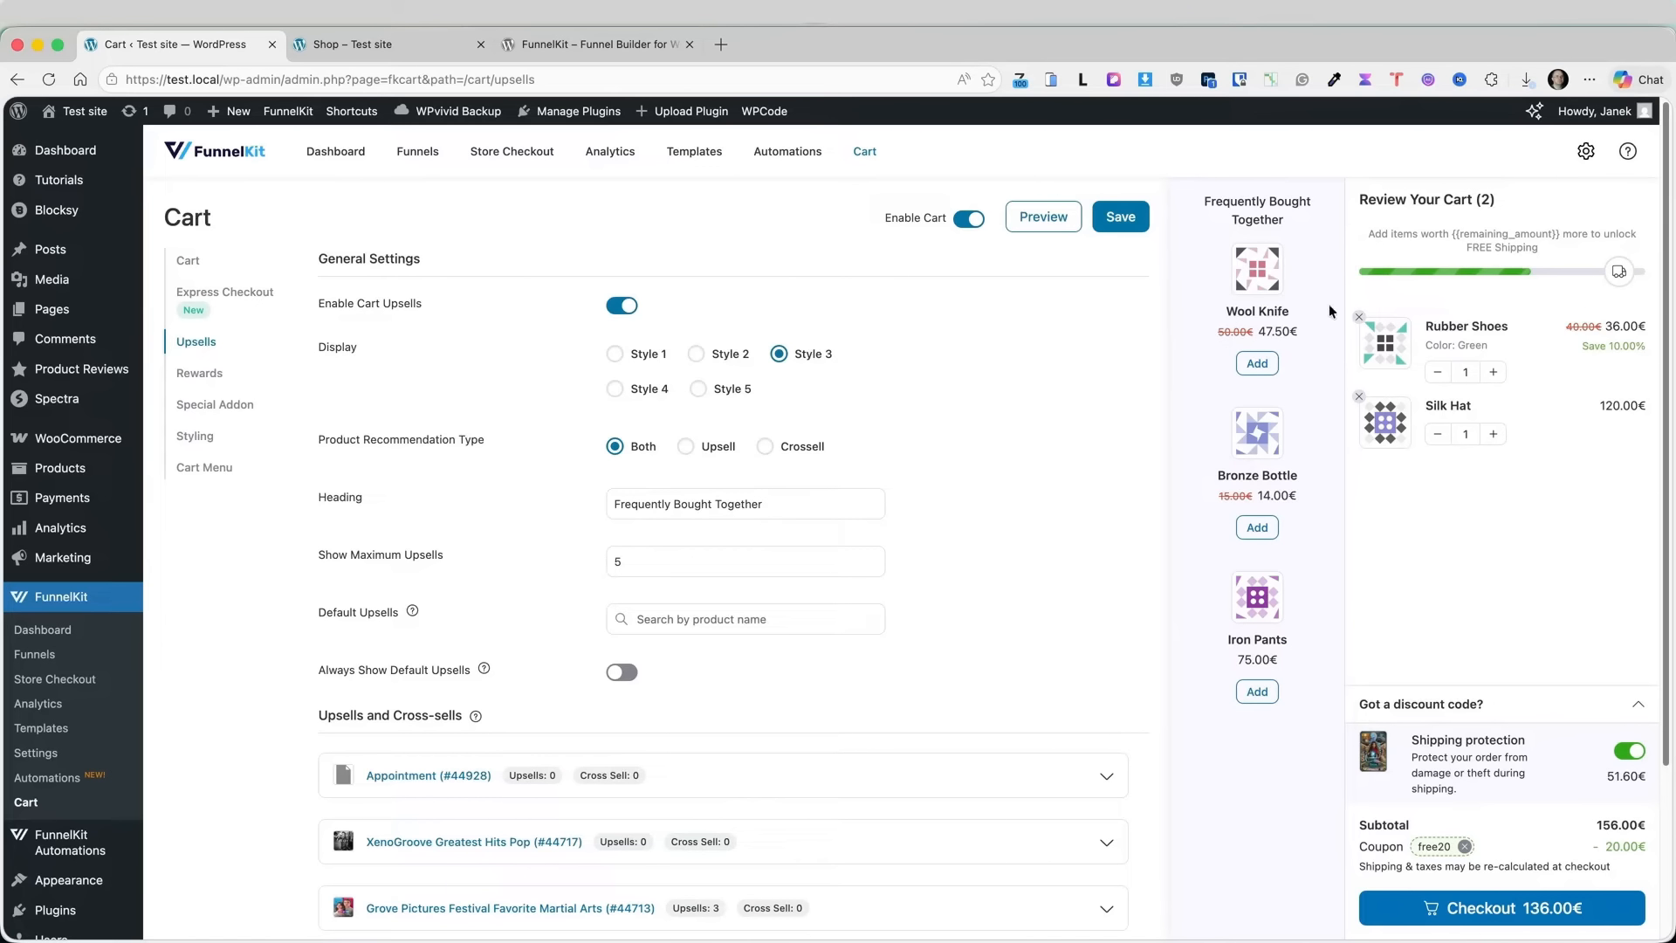
click(616, 354)
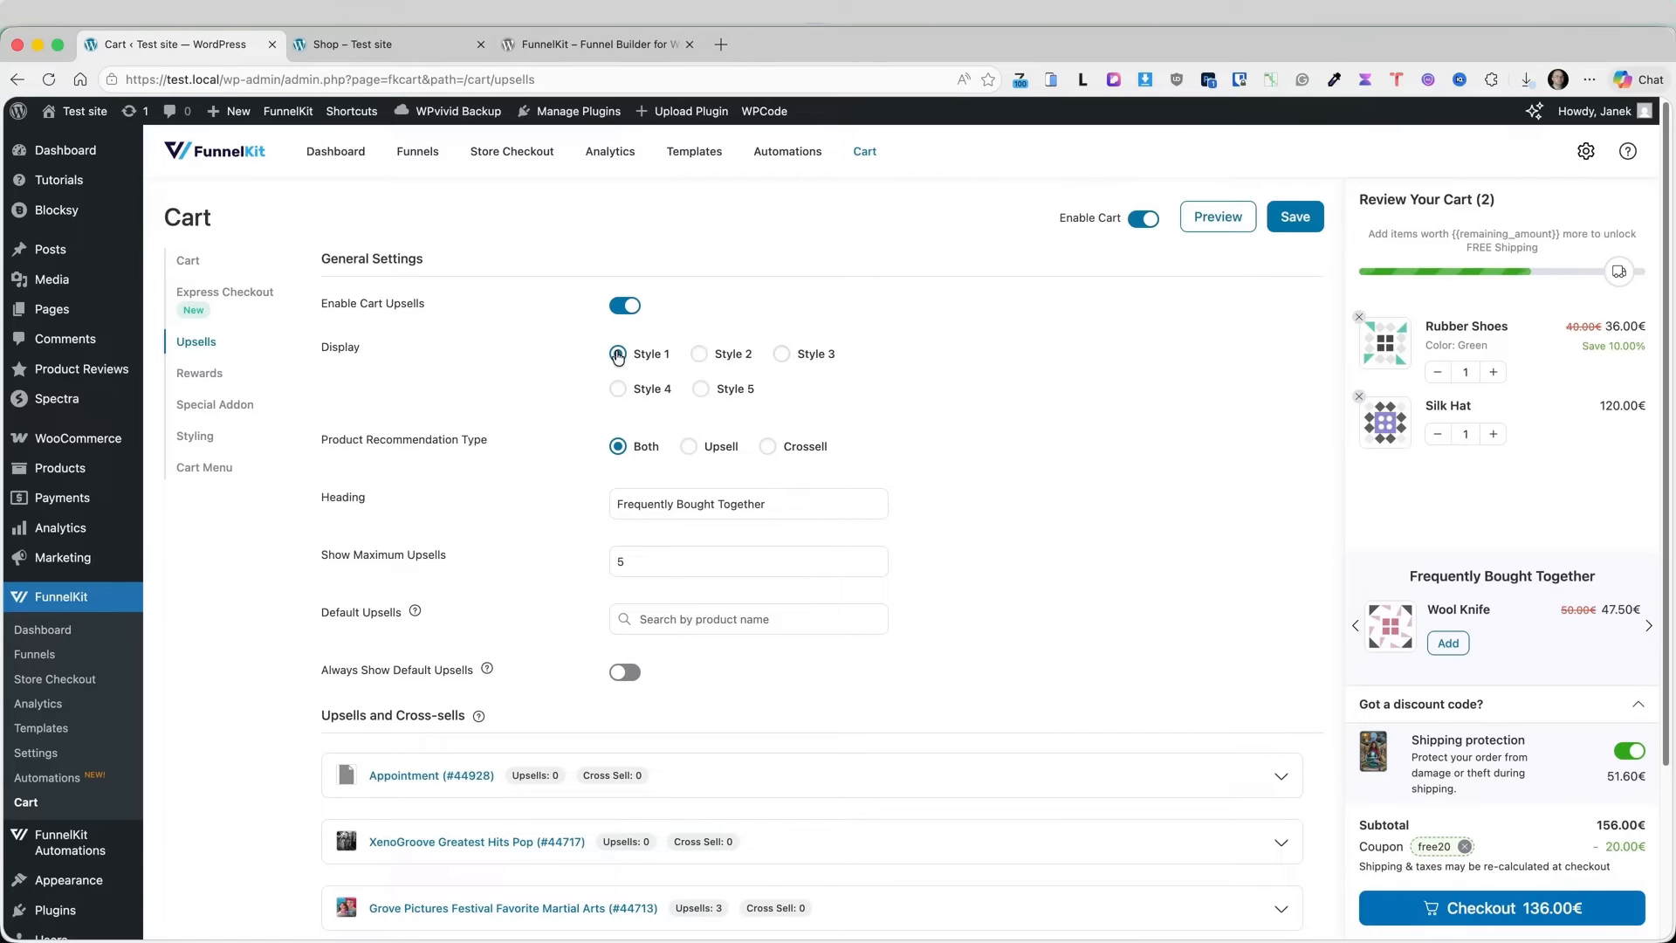
click(699, 354)
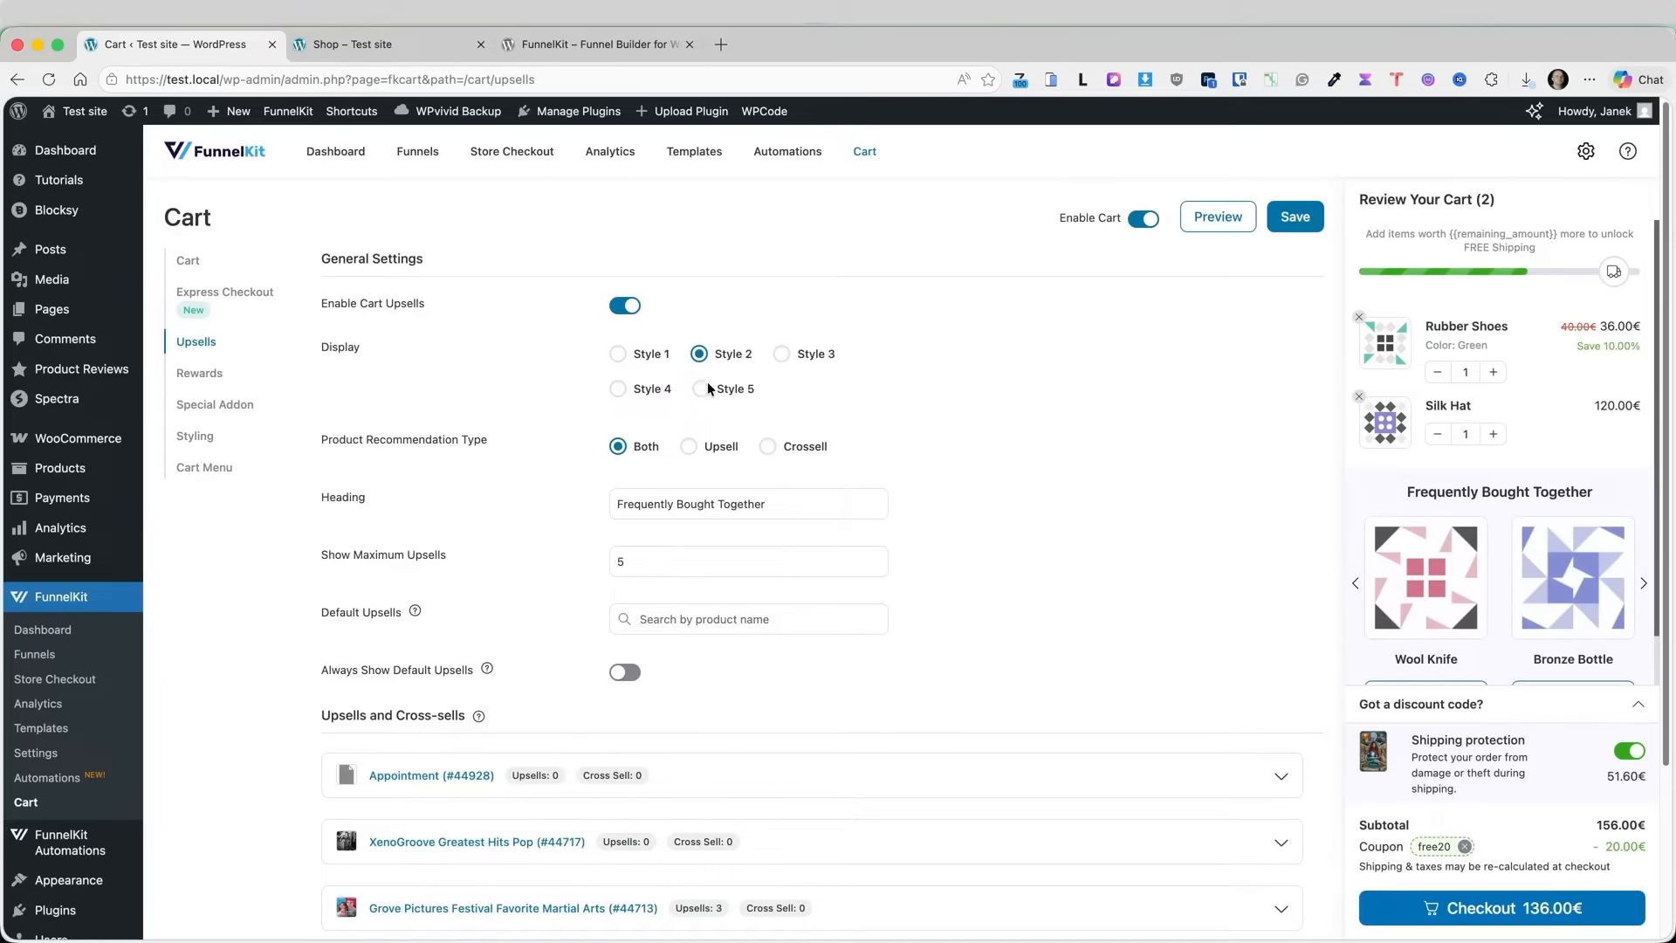
click(702, 388)
click(640, 390)
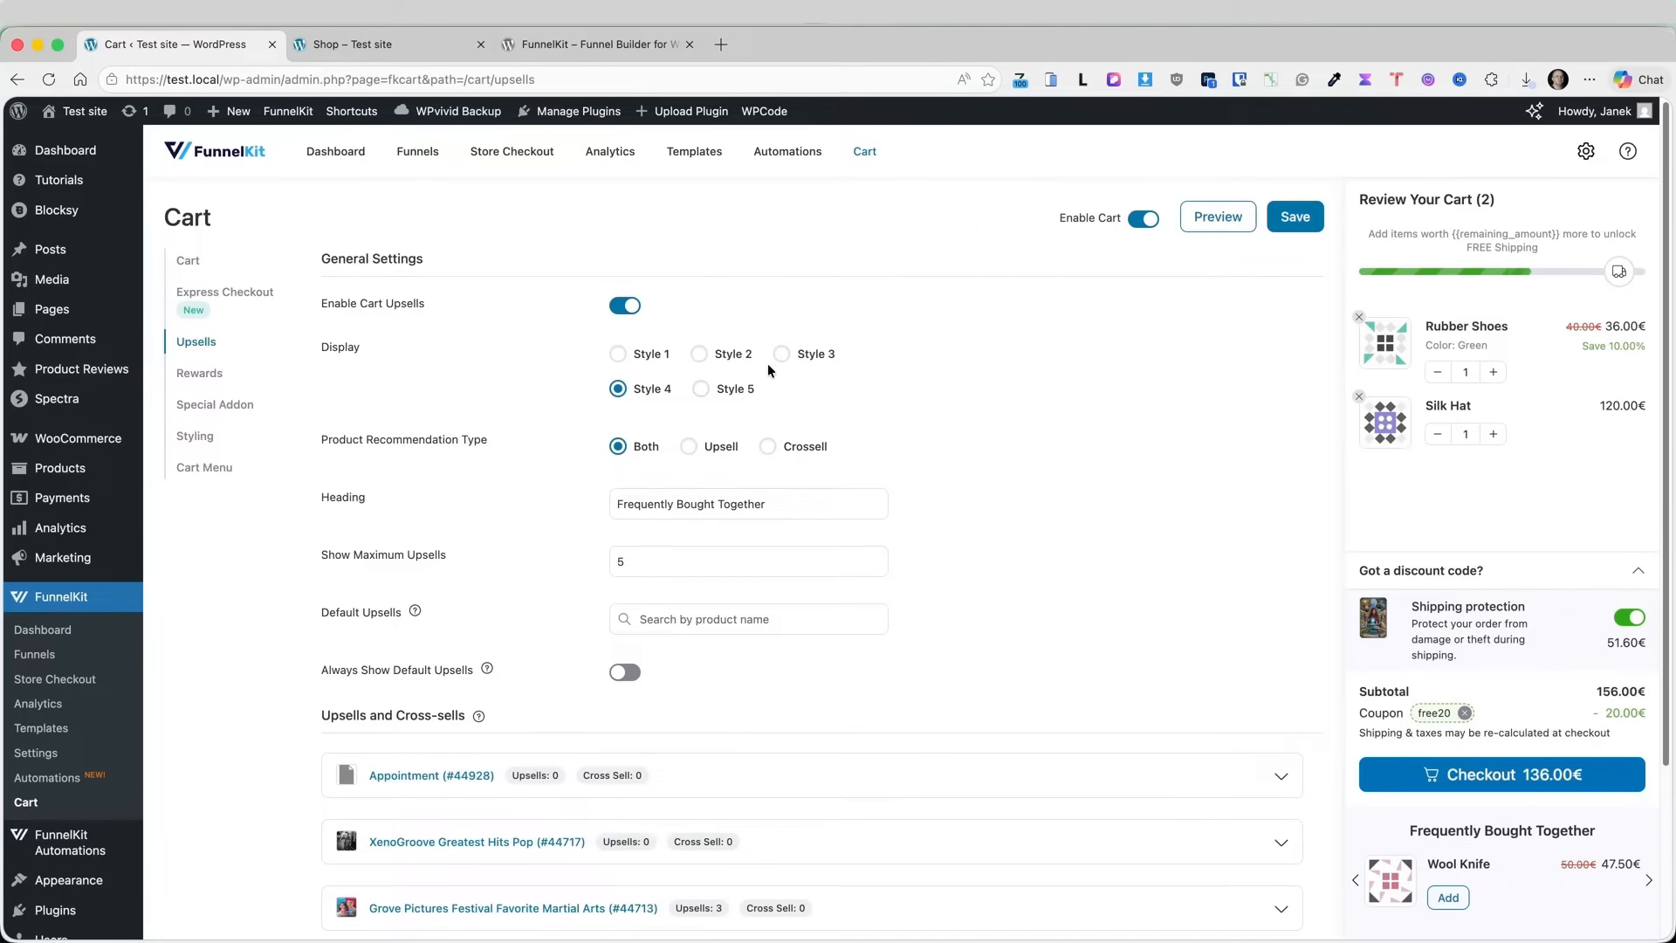
click(782, 354)
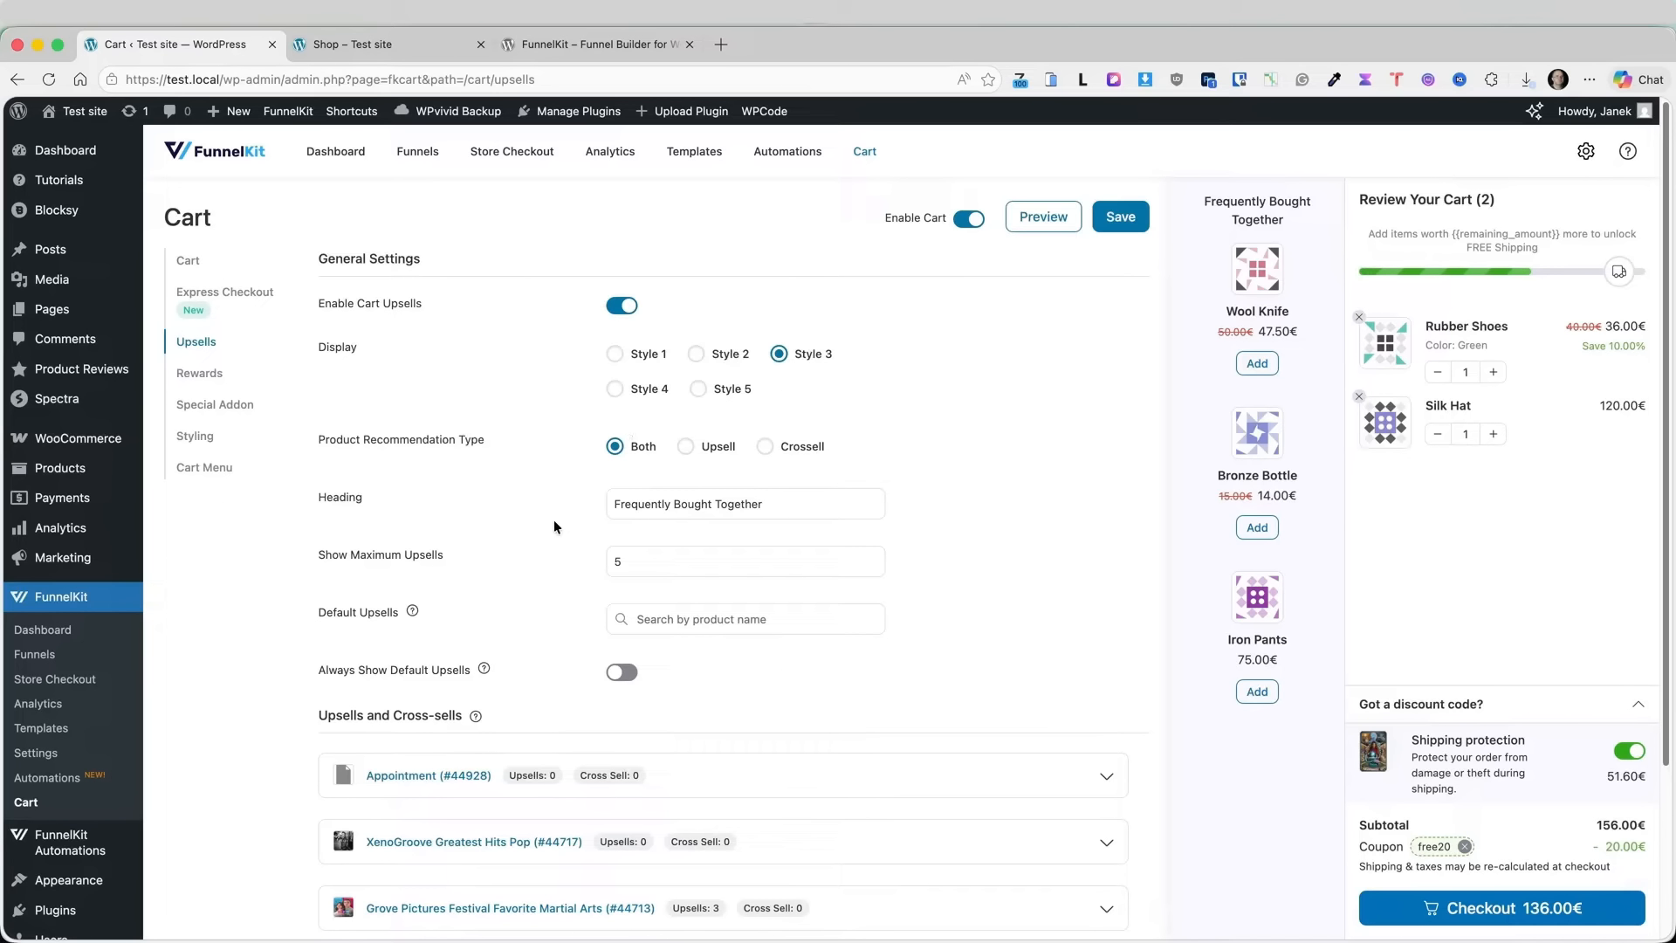
- Review the remaining upsell settings, switching Always Show Default Upsells on and back off
scroll(663, 537, down, 3)
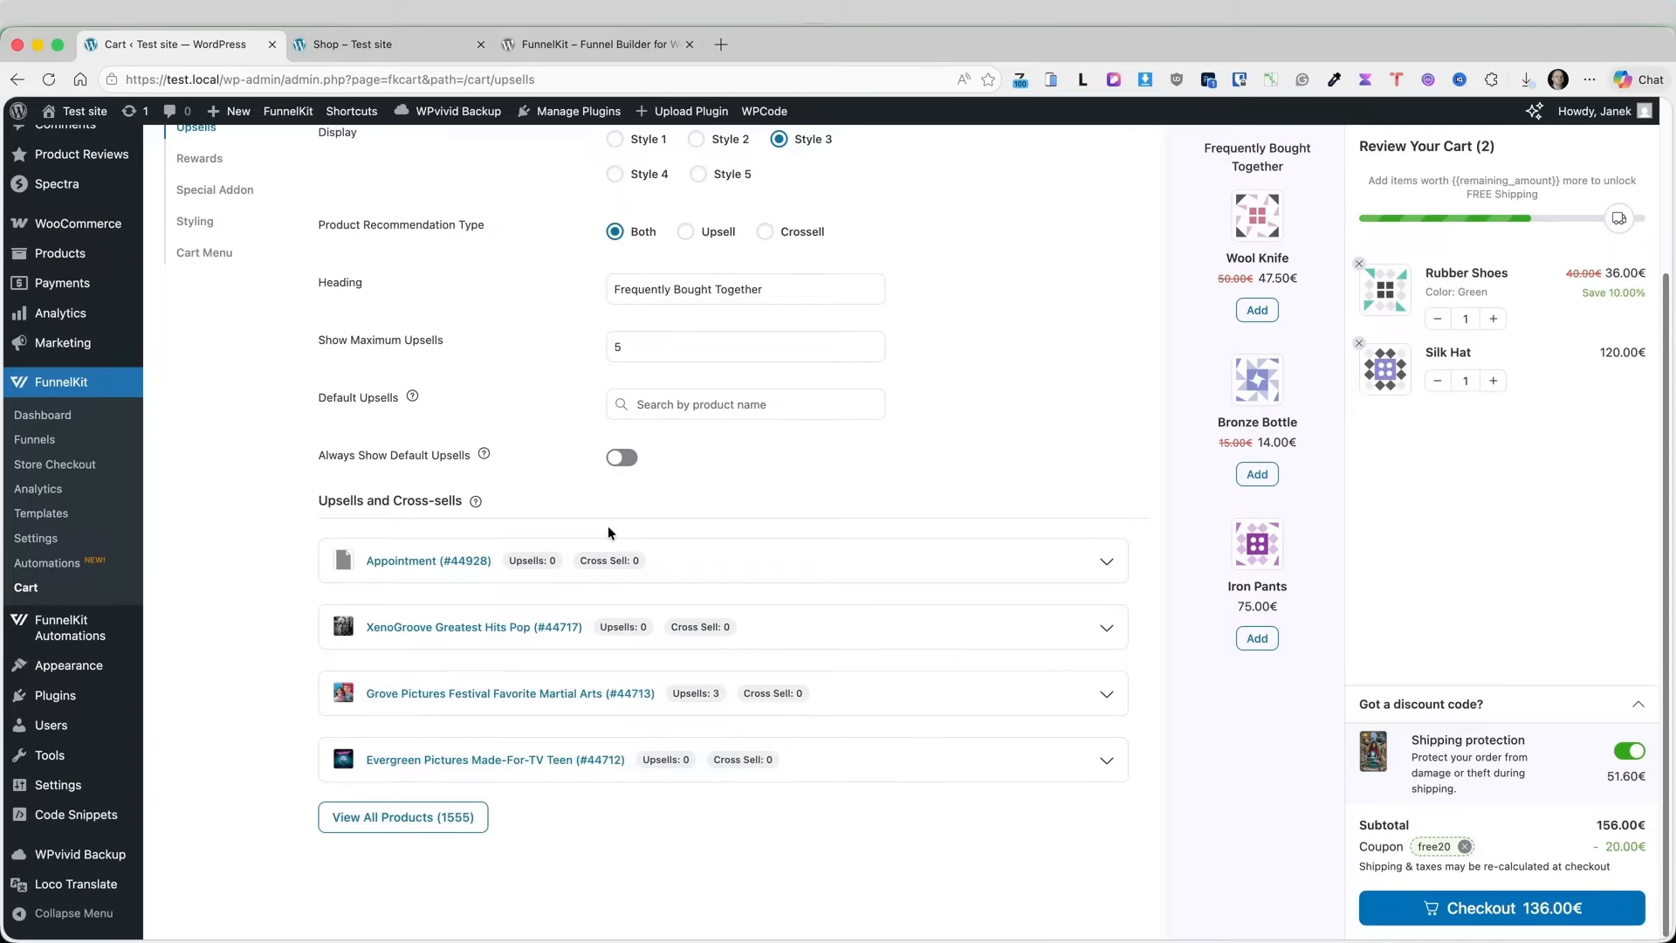
click(622, 461)
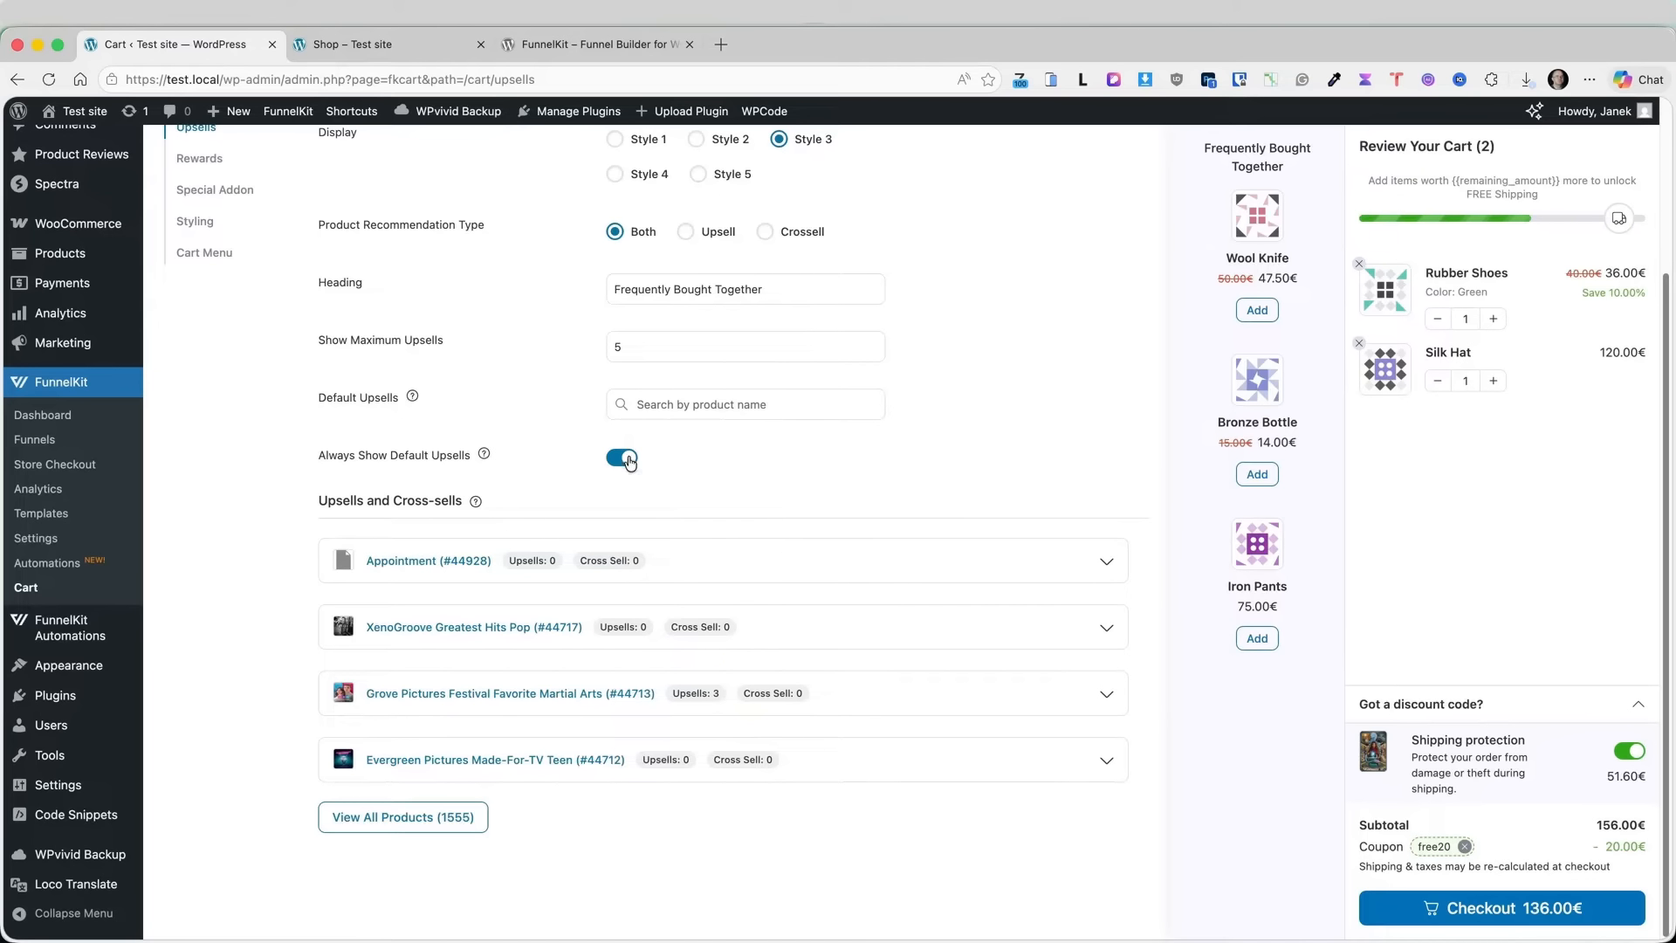
click(621, 458)
scroll(924, 464, up, 3)
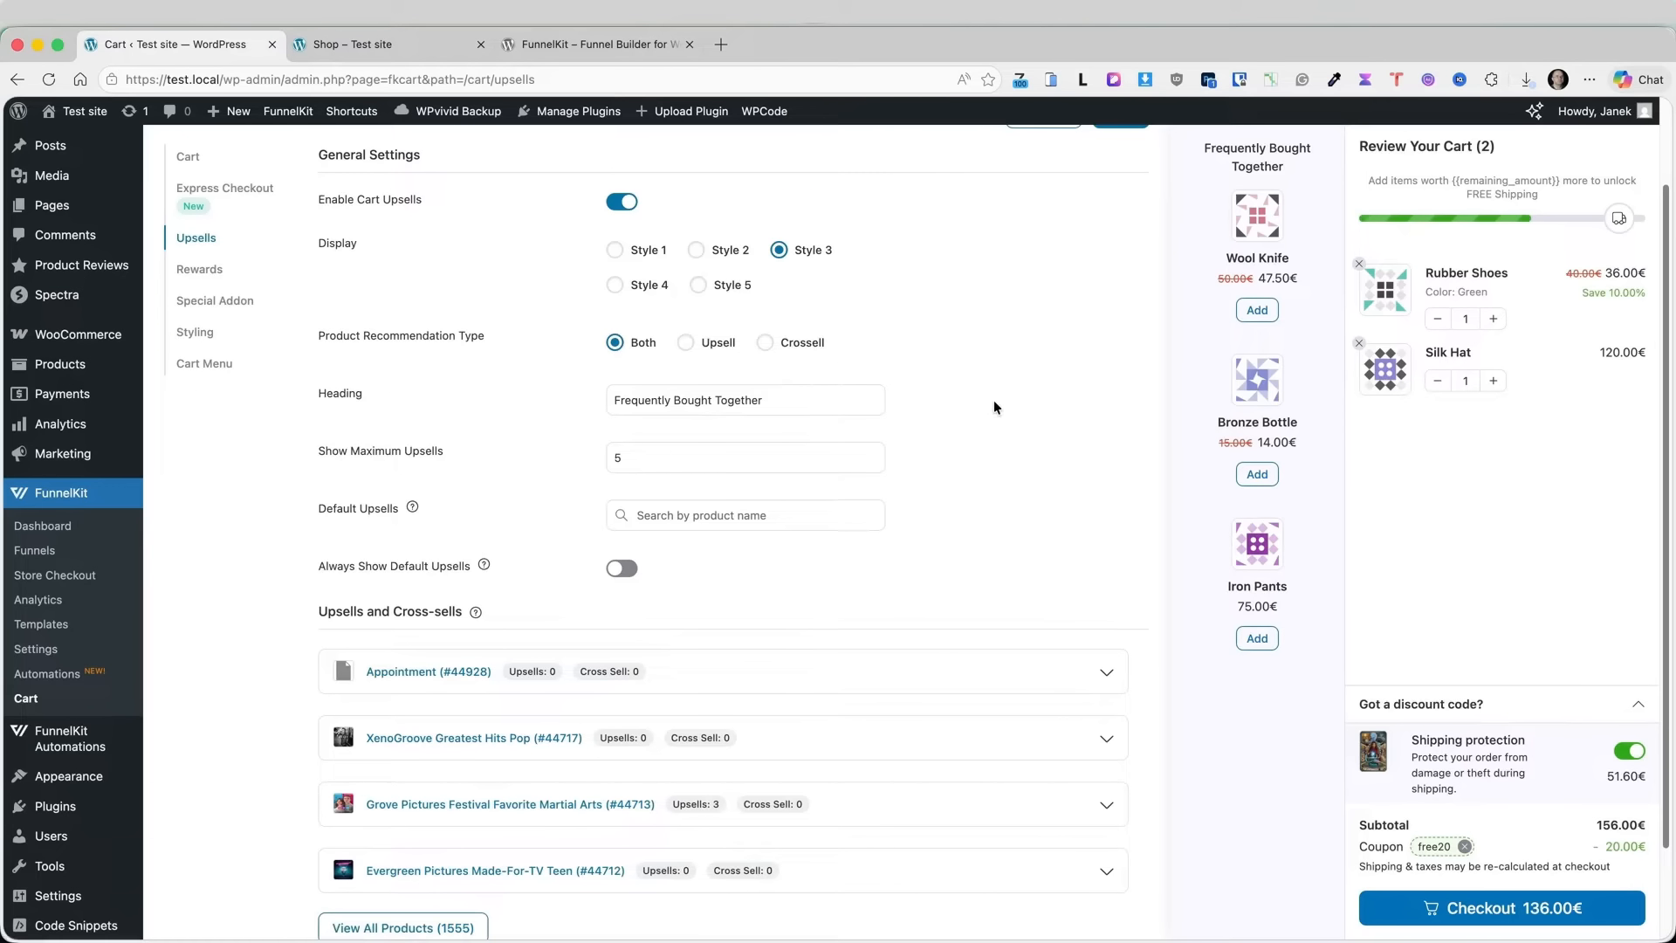
- Examine the cart's Rewards settings, covering the Free Shipping reward, reward messages and progress bar style
click(200, 270)
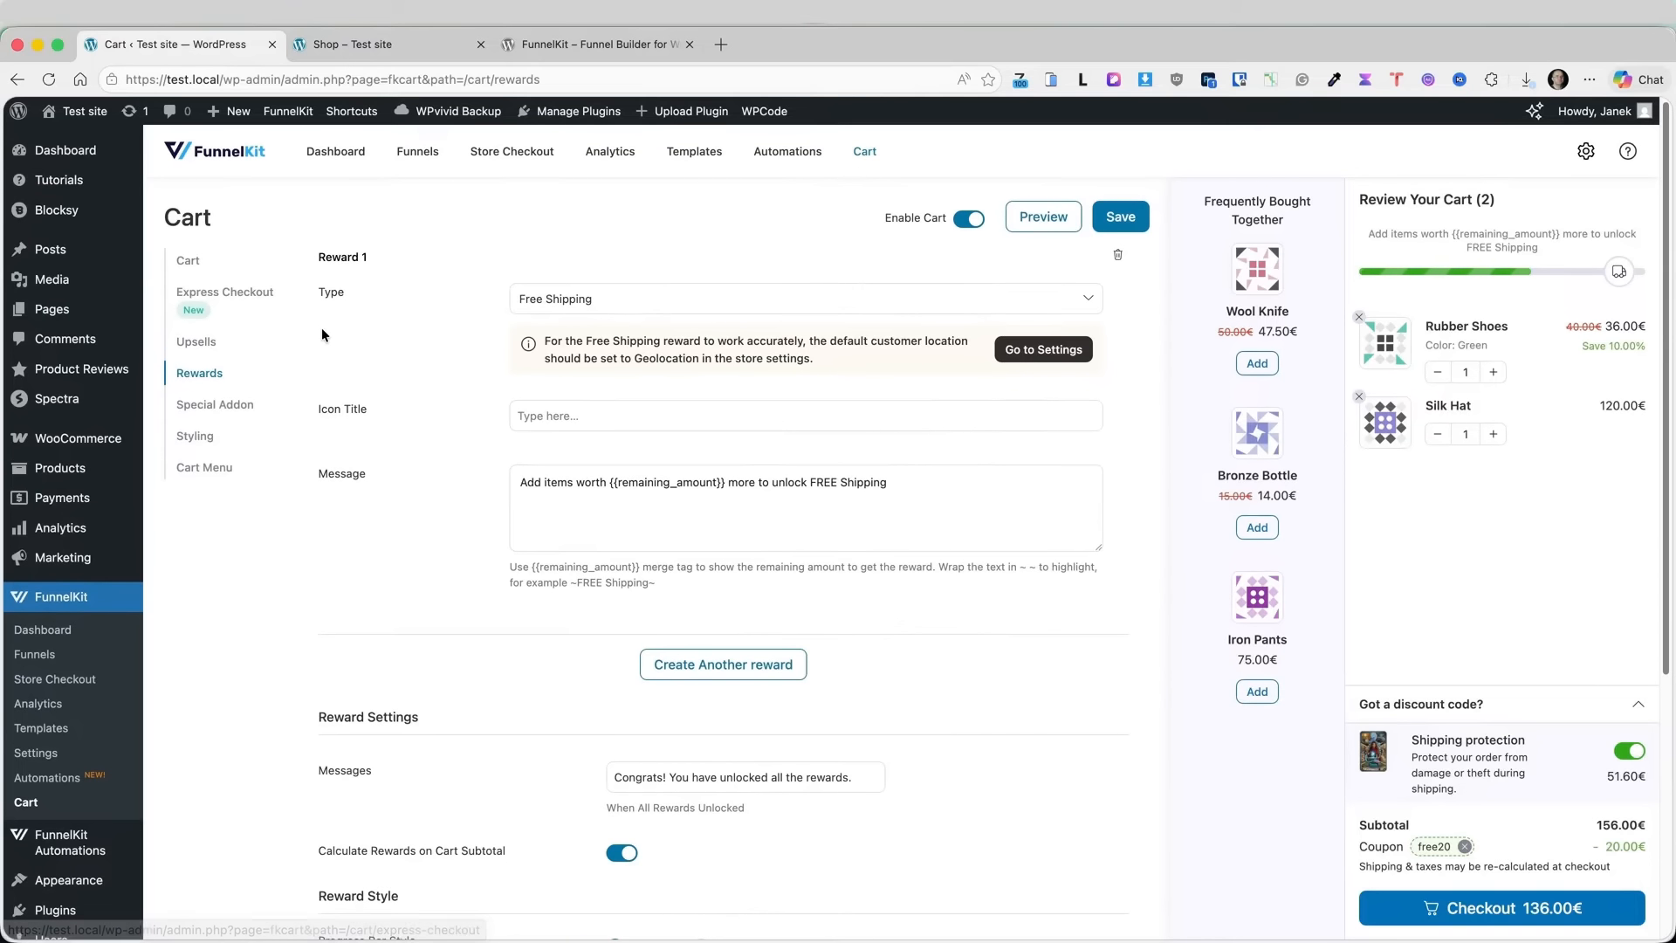
scroll(571, 532, down, 3)
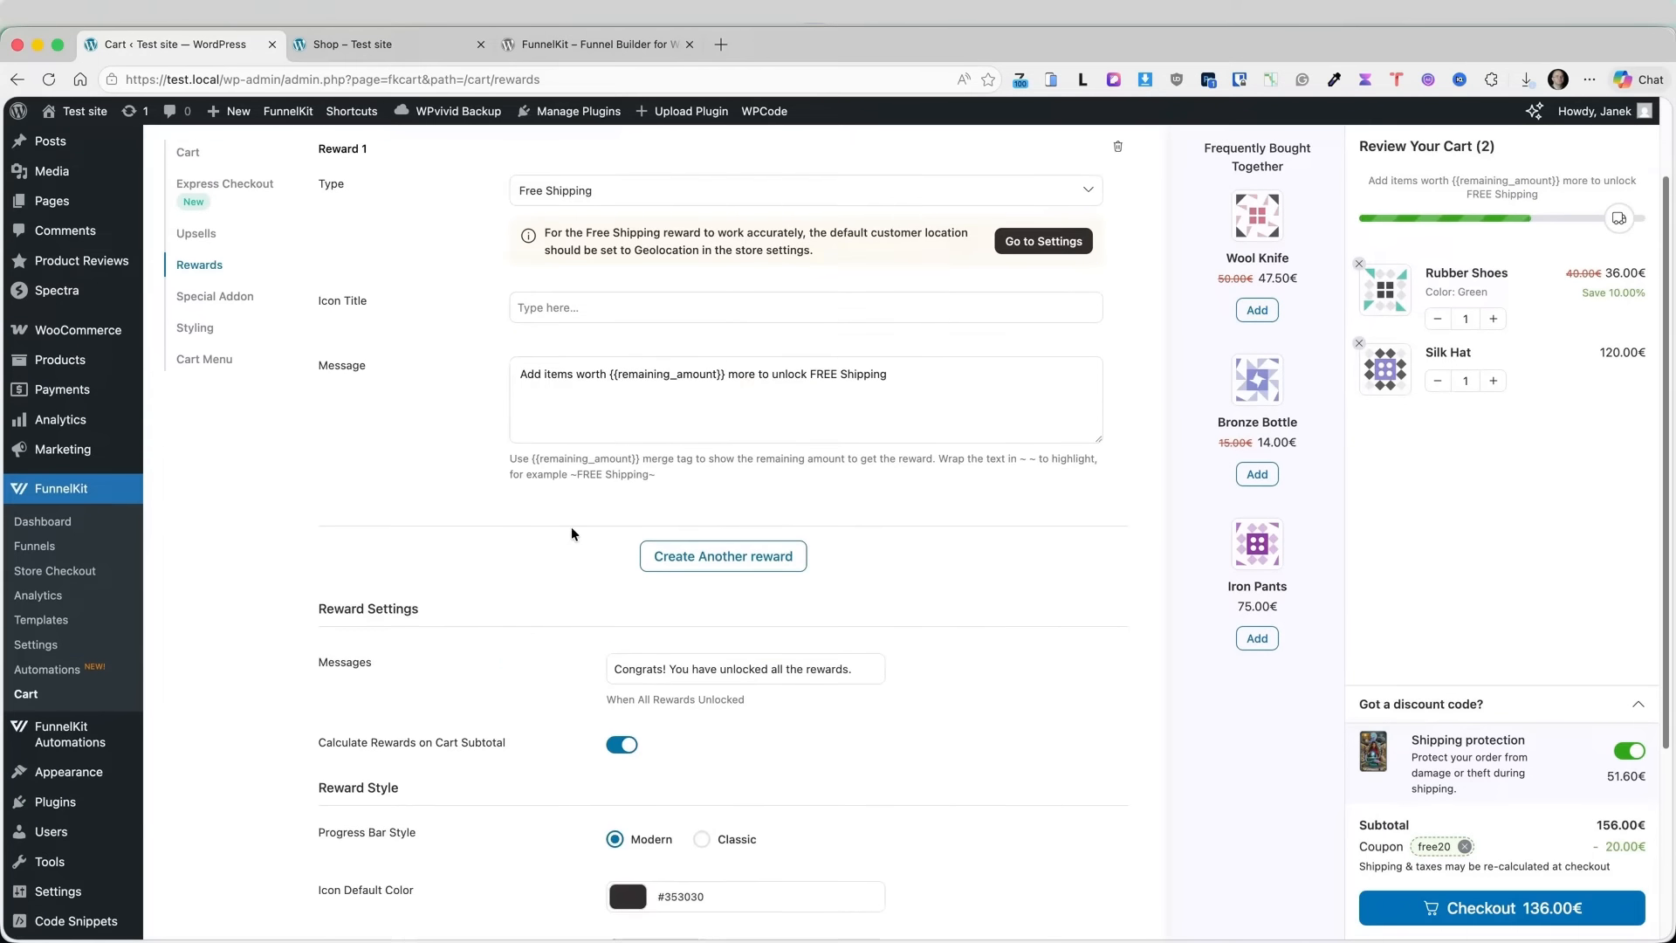
scroll(571, 527, down, 3)
scroll(688, 621, up, 5)
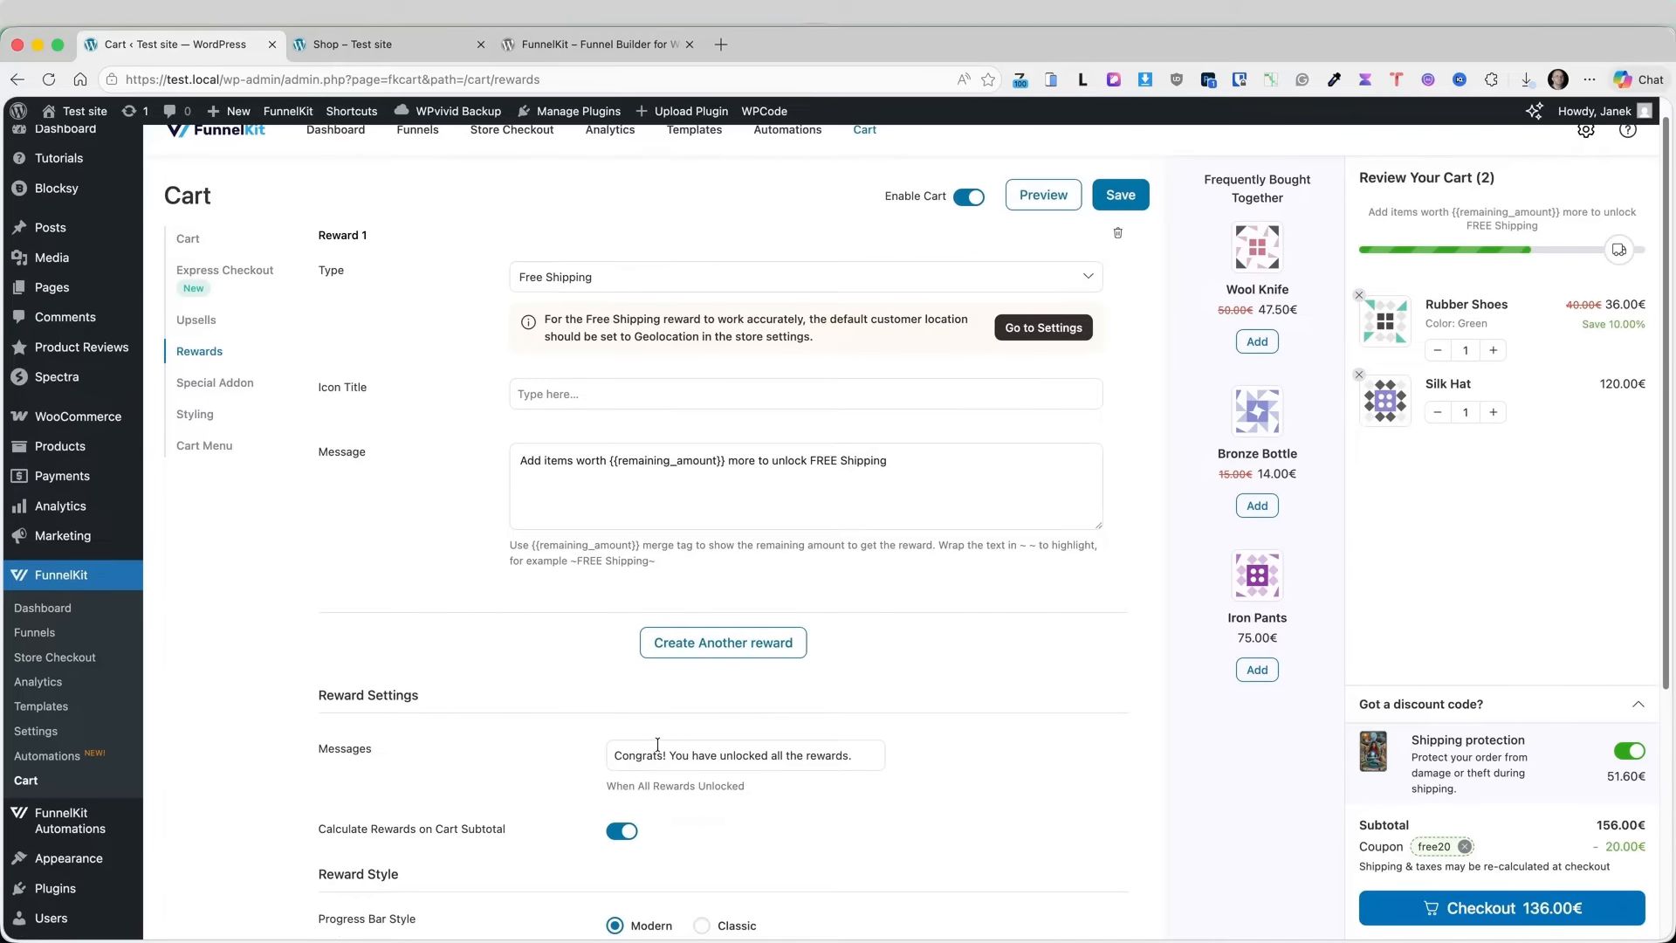
scroll(657, 744, down, 5)
scroll(663, 533, up, 5)
- Review the Special Addon settings, view the product choices without changing them, and toggle pre-selection off and back on
click(203, 406)
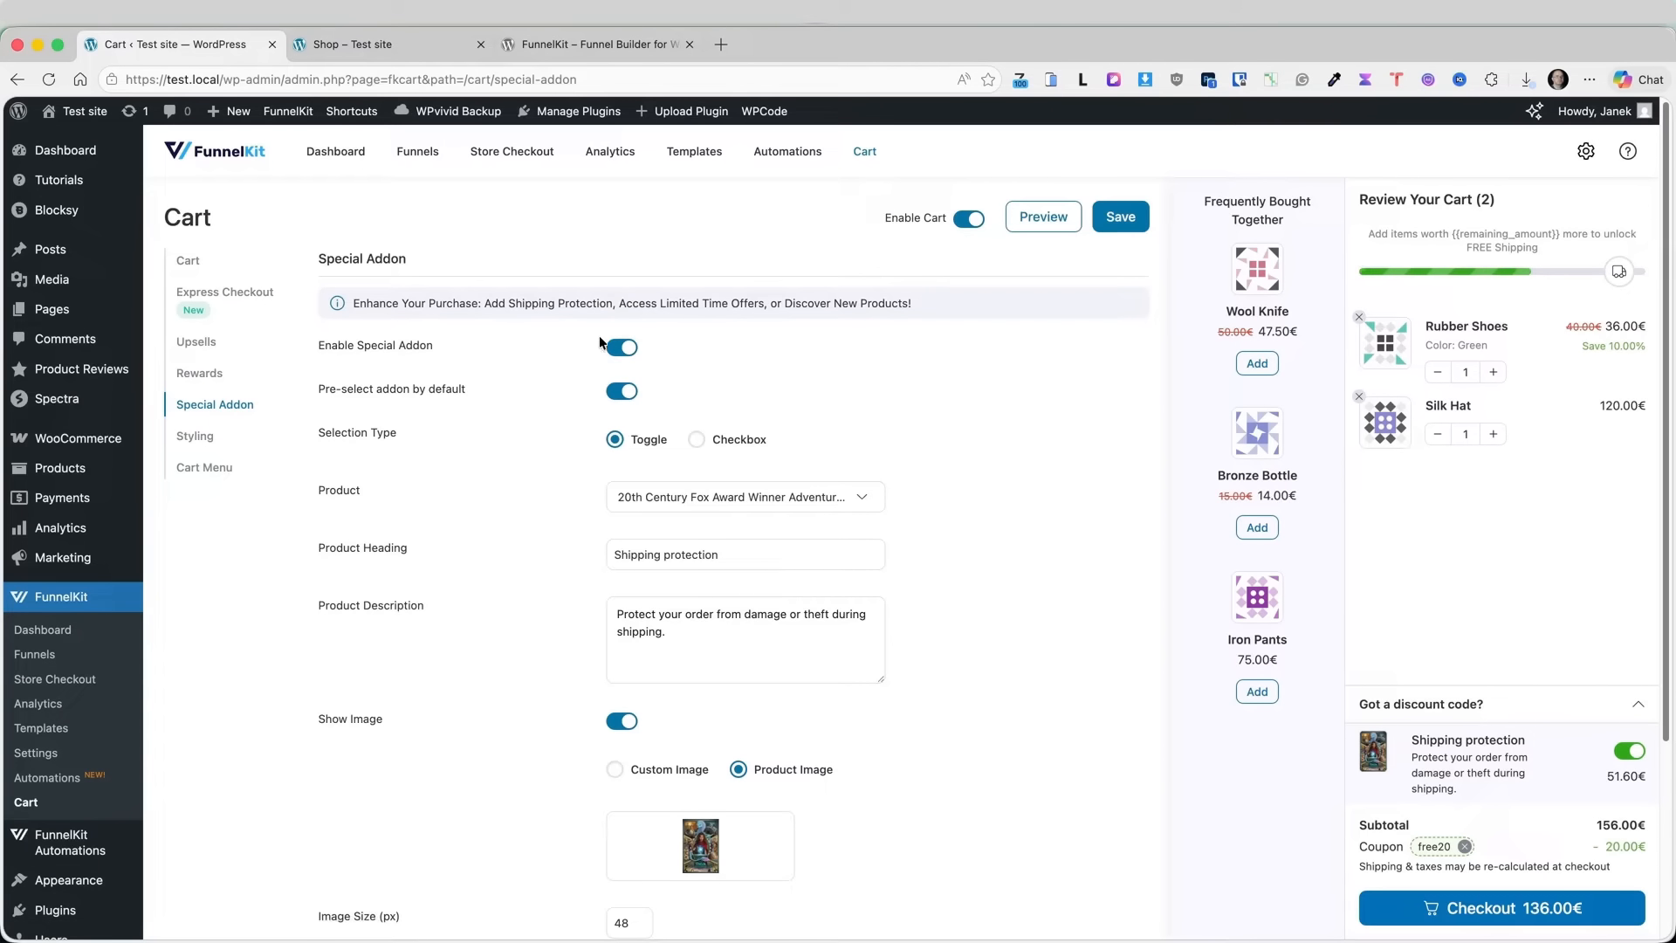
click(719, 495)
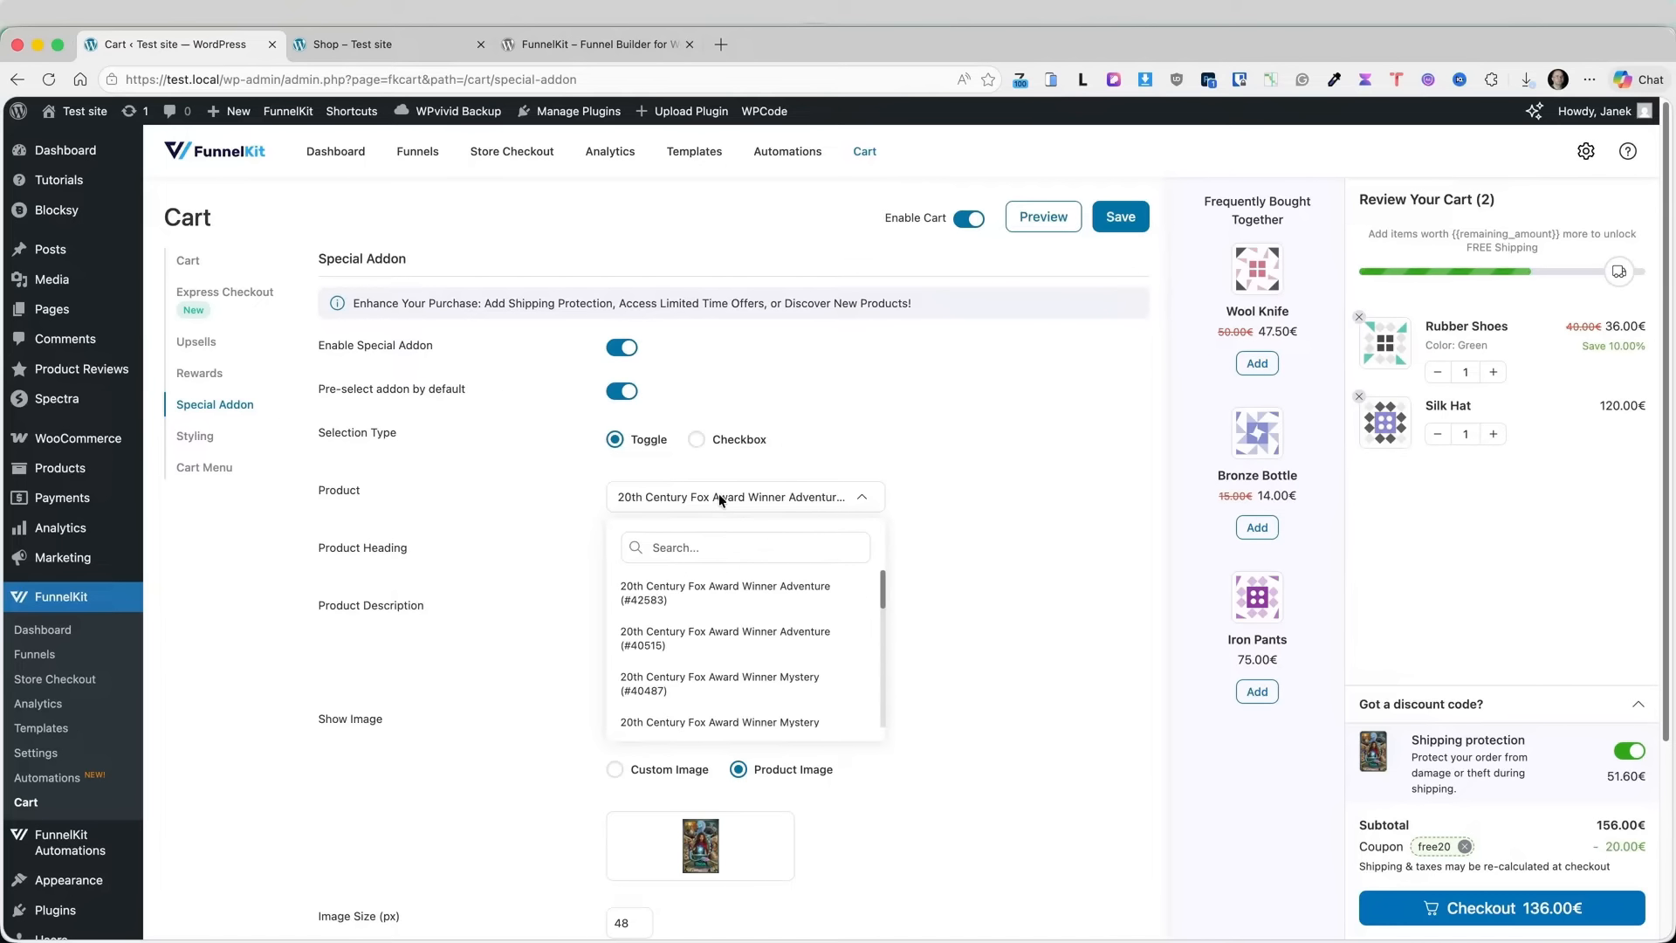
click(942, 452)
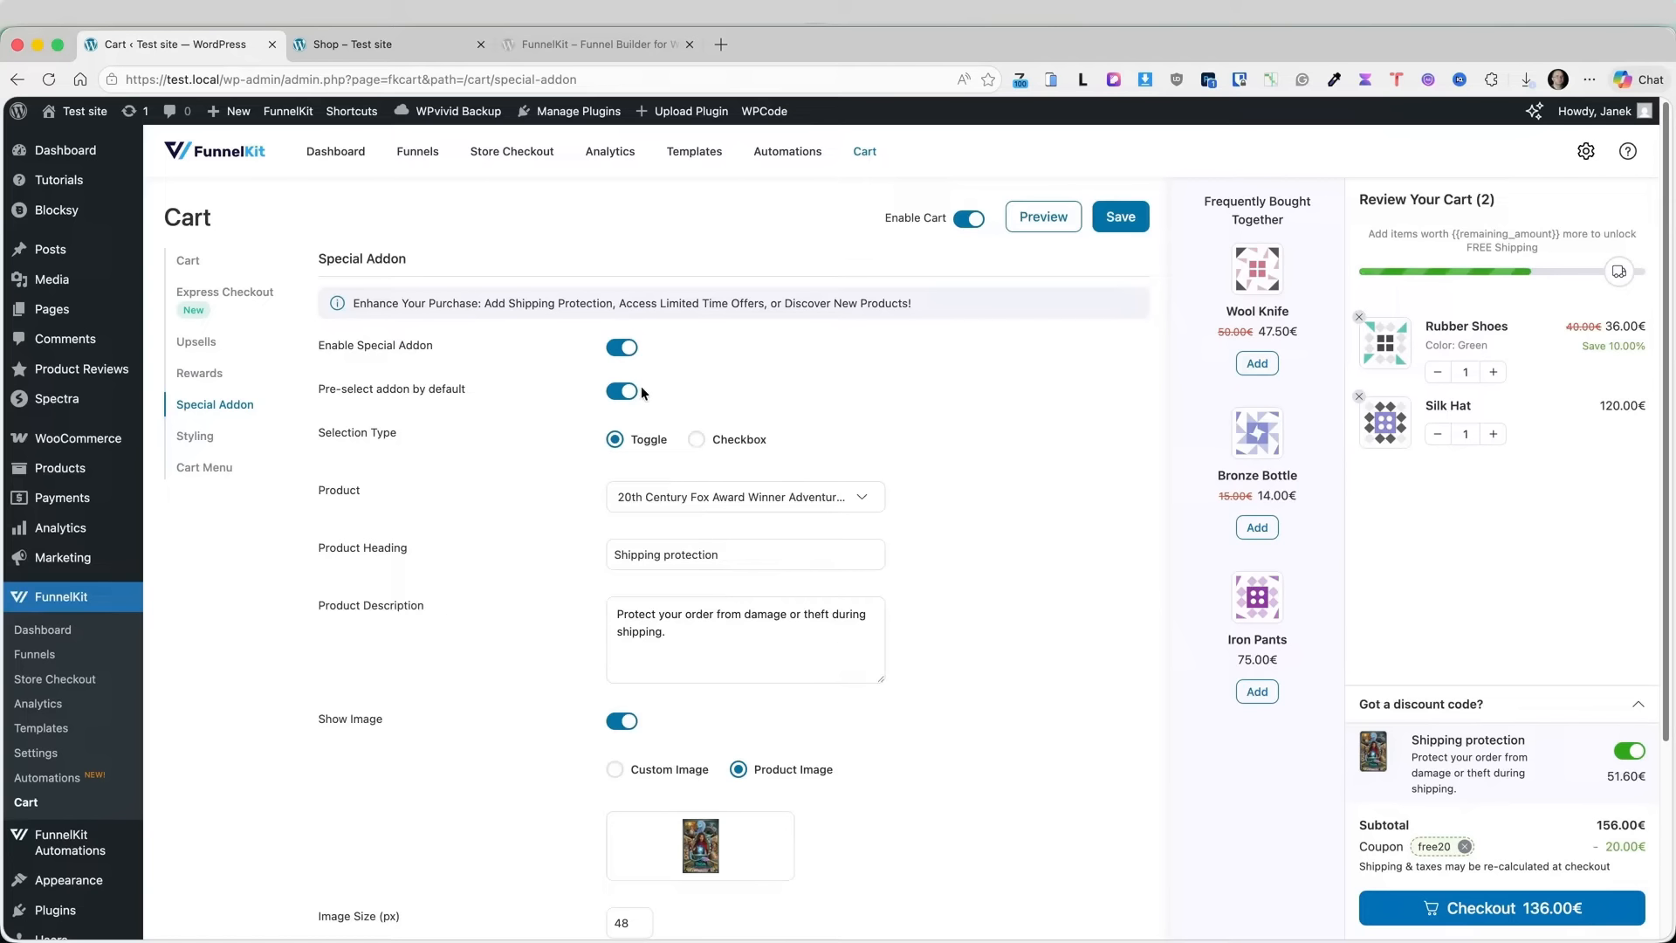
click(619, 393)
click(619, 396)
scroll(959, 651, down, 3)
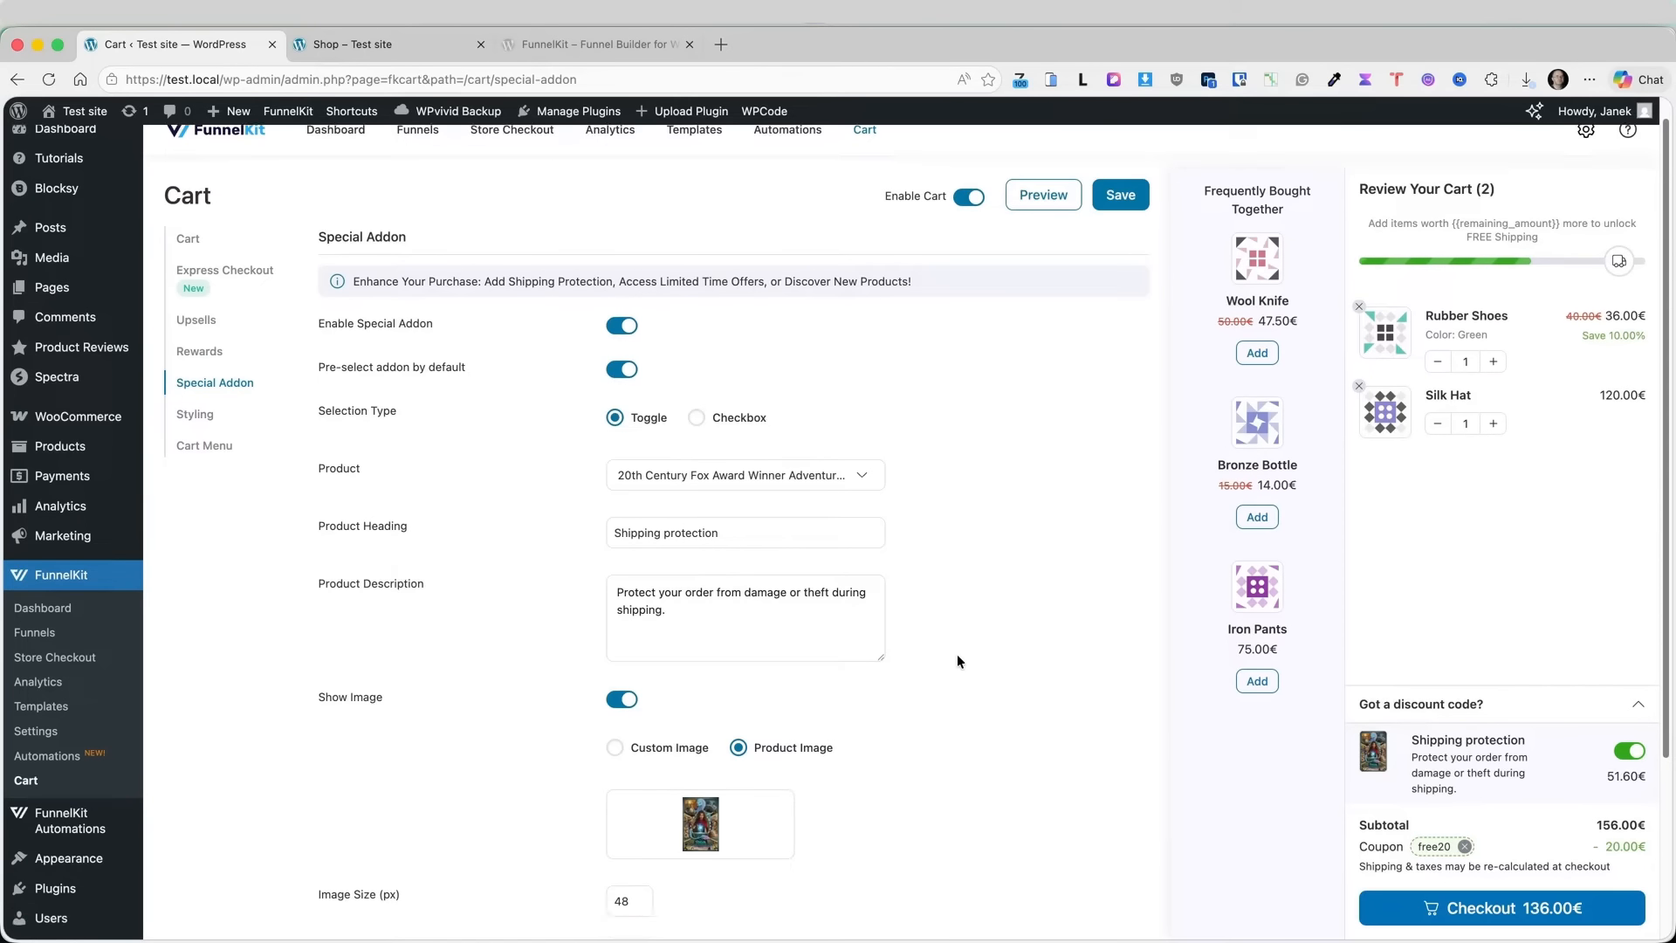
scroll(690, 625, up, 3)
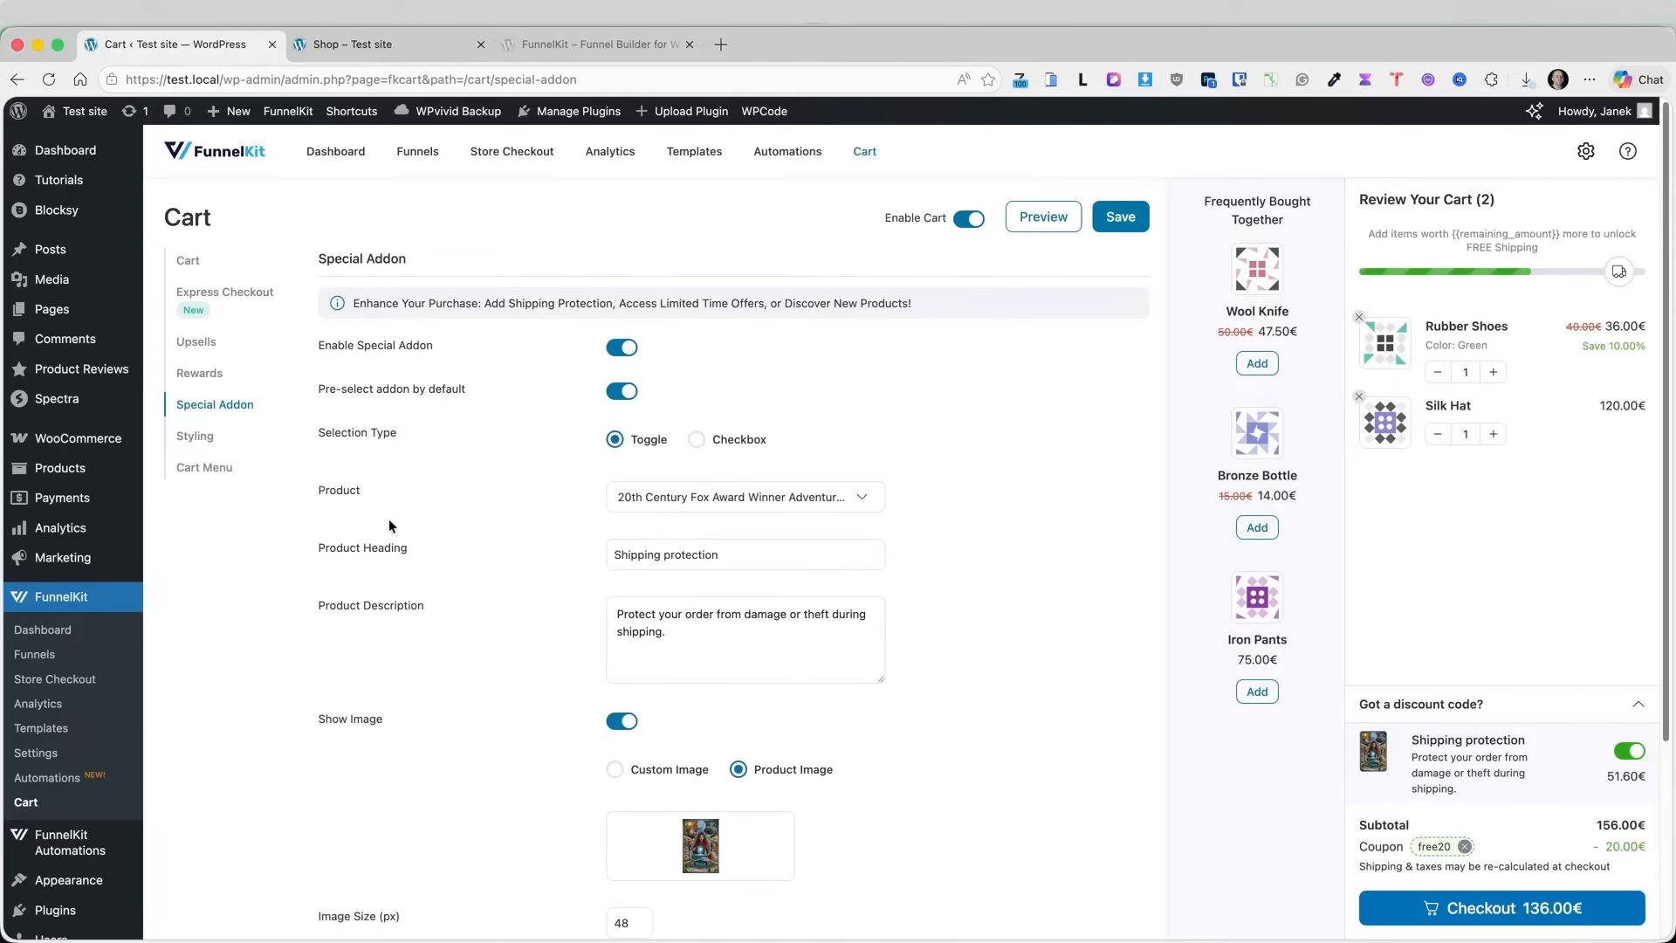
- Glance at the cart styling options, enable the cart menu, add it to the Main menu and save
click(195, 441)
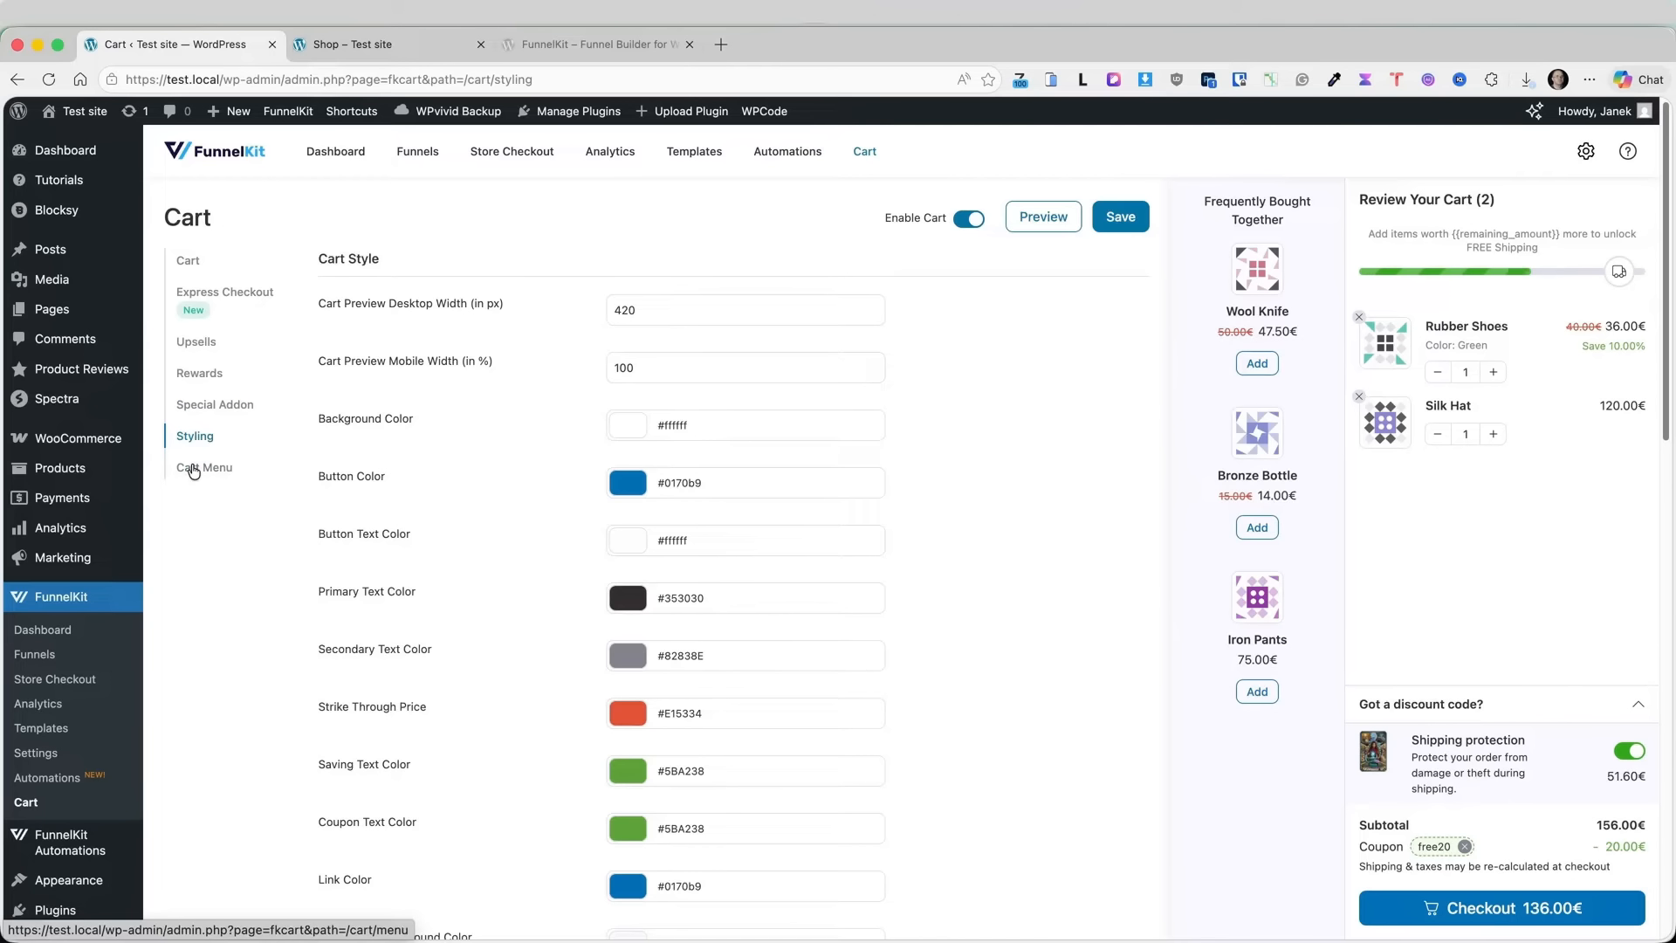
click(202, 472)
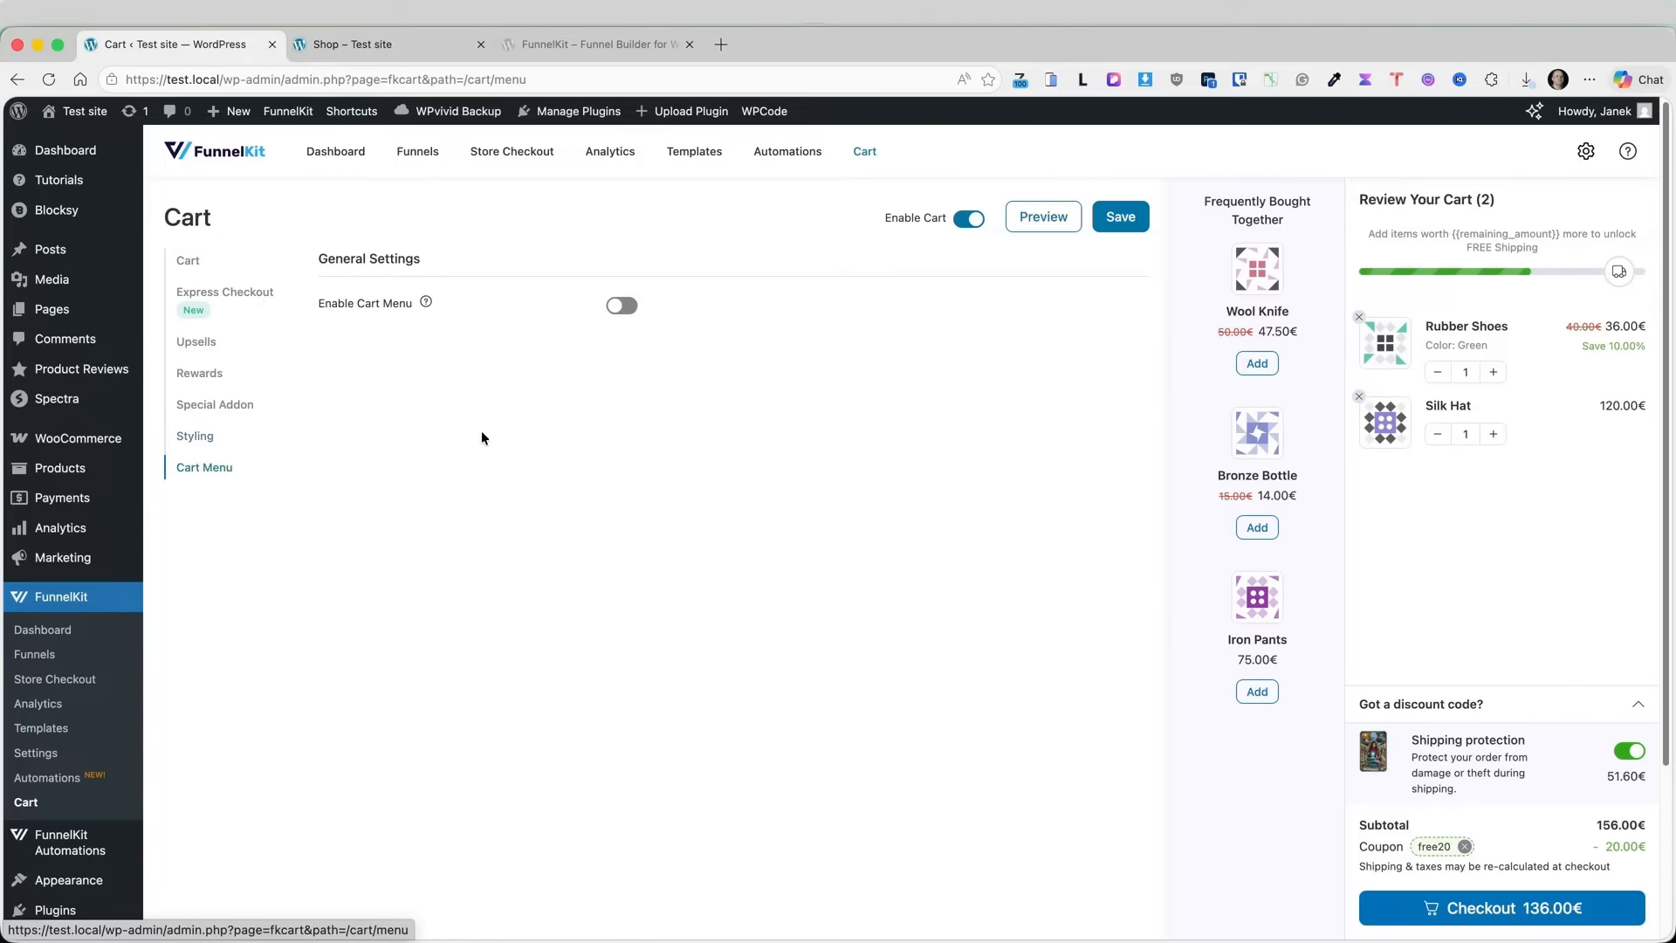
click(624, 307)
scroll(744, 650, down, 5)
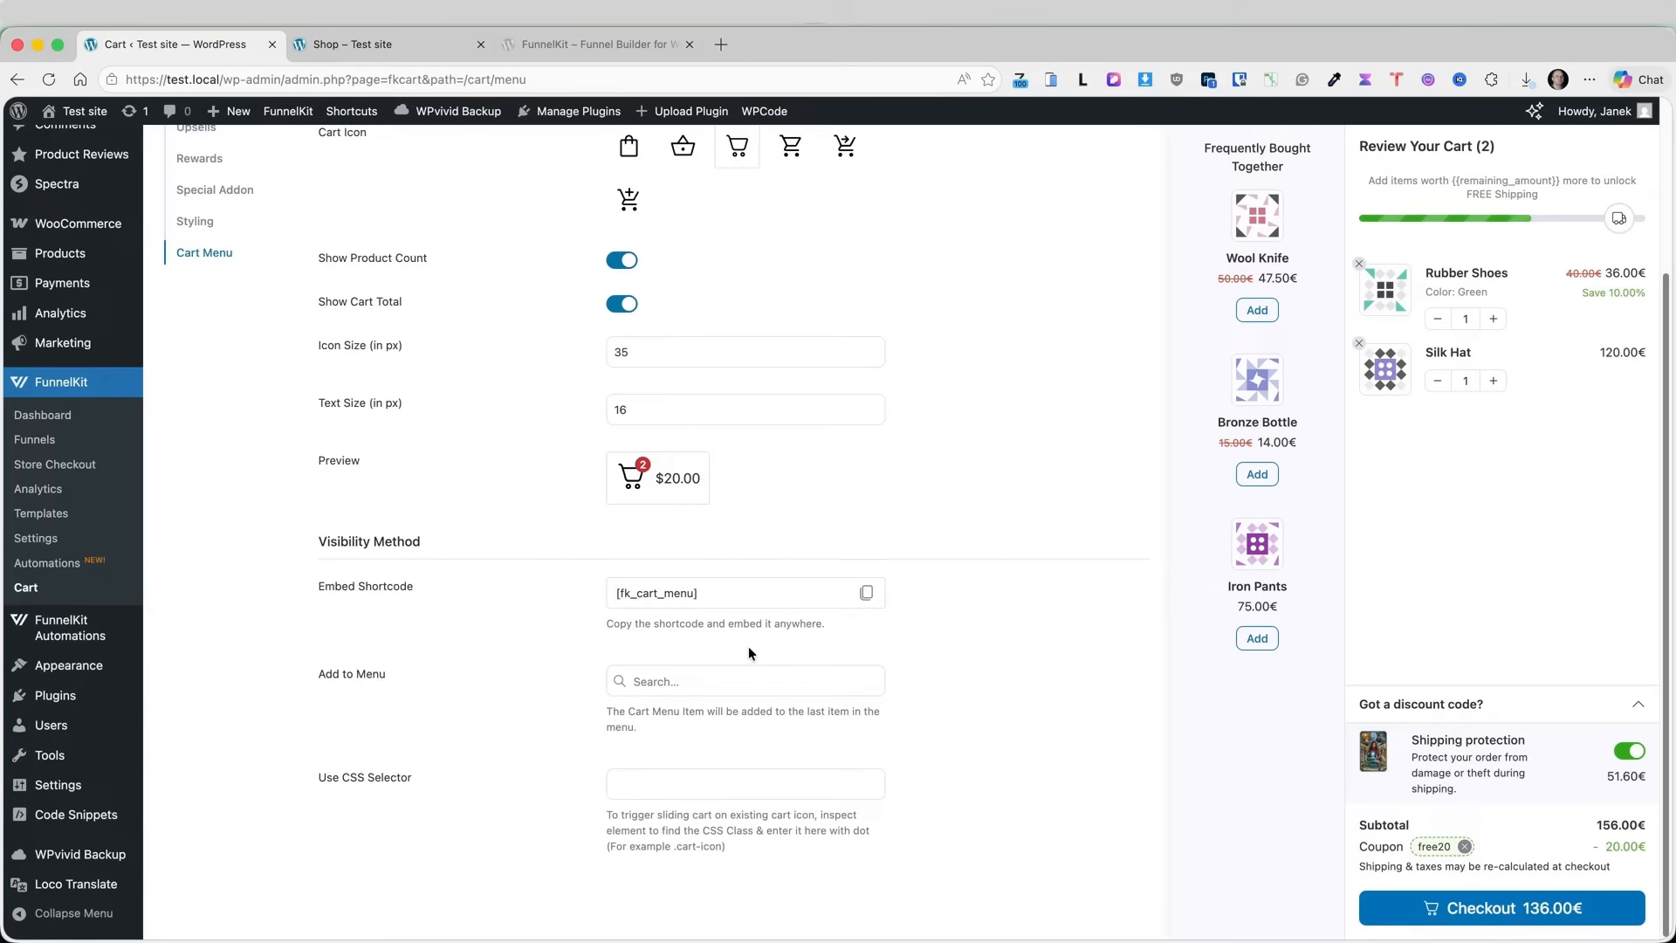
click(641, 682)
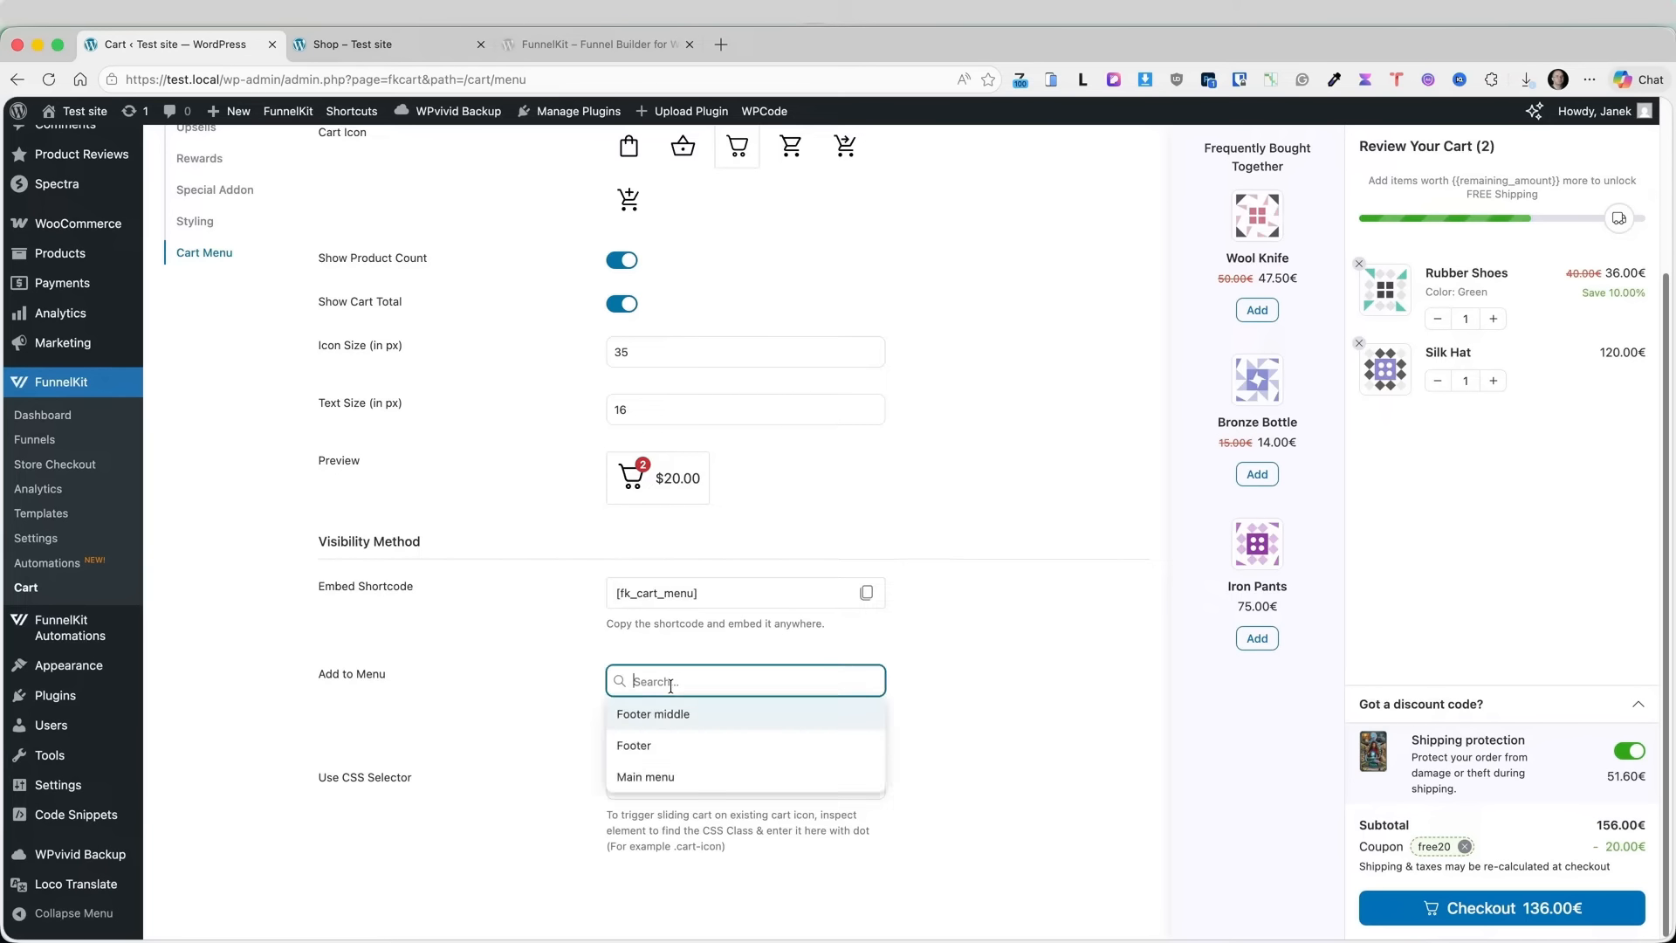
click(646, 776)
scroll(1016, 484, up, 4)
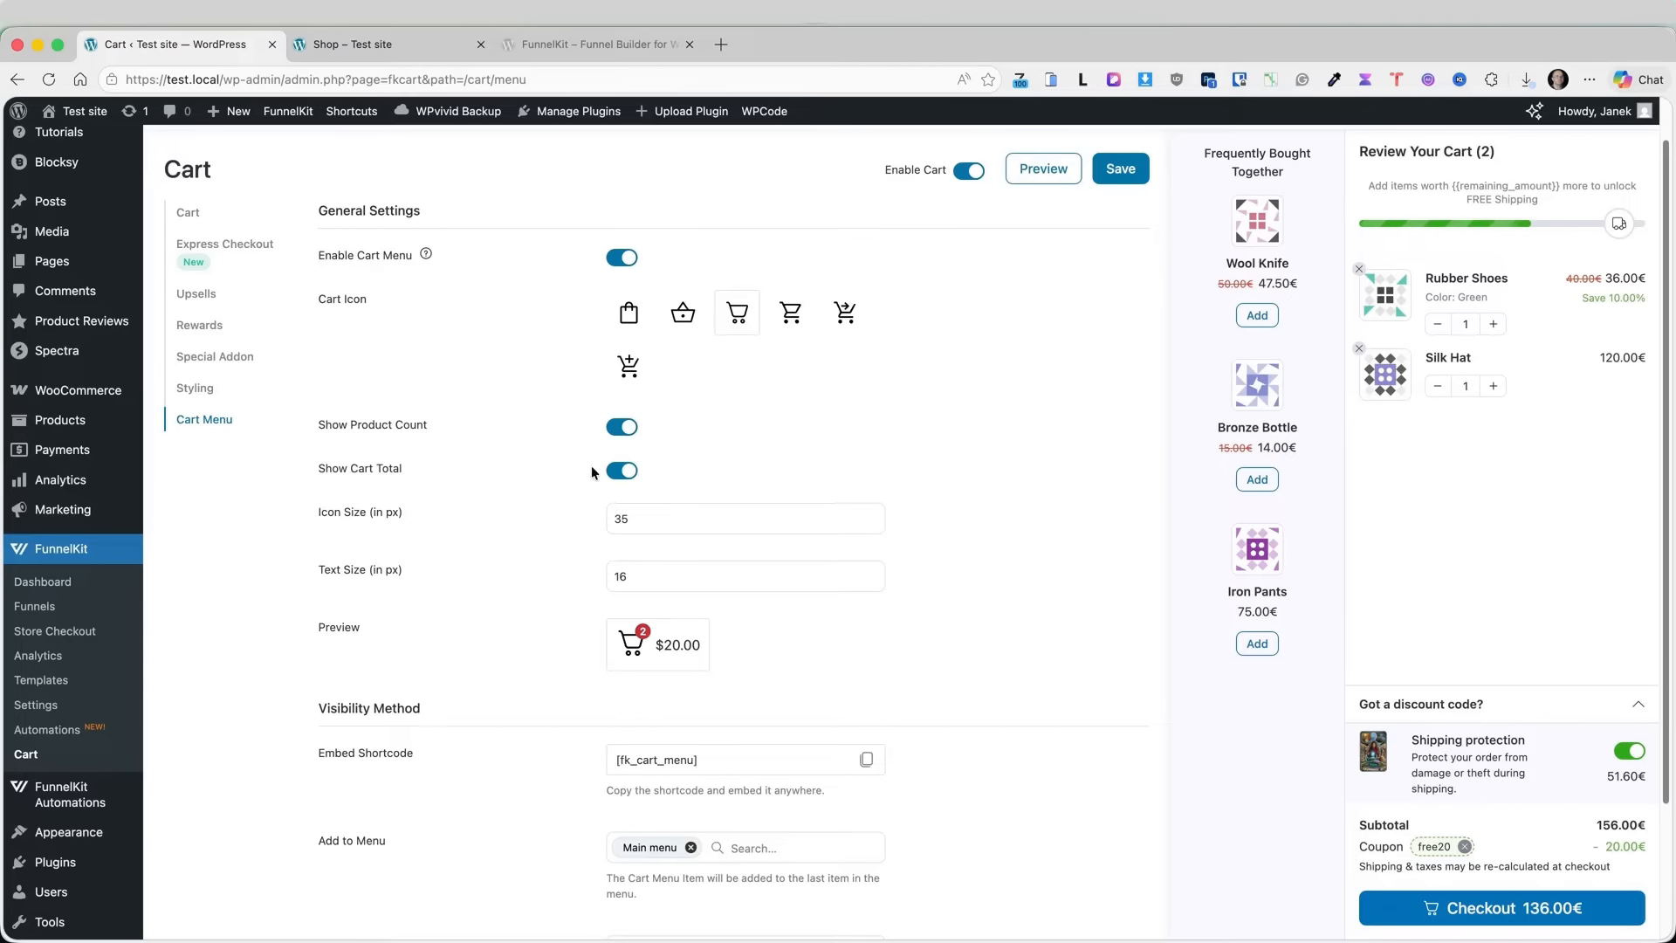
click(1118, 170)
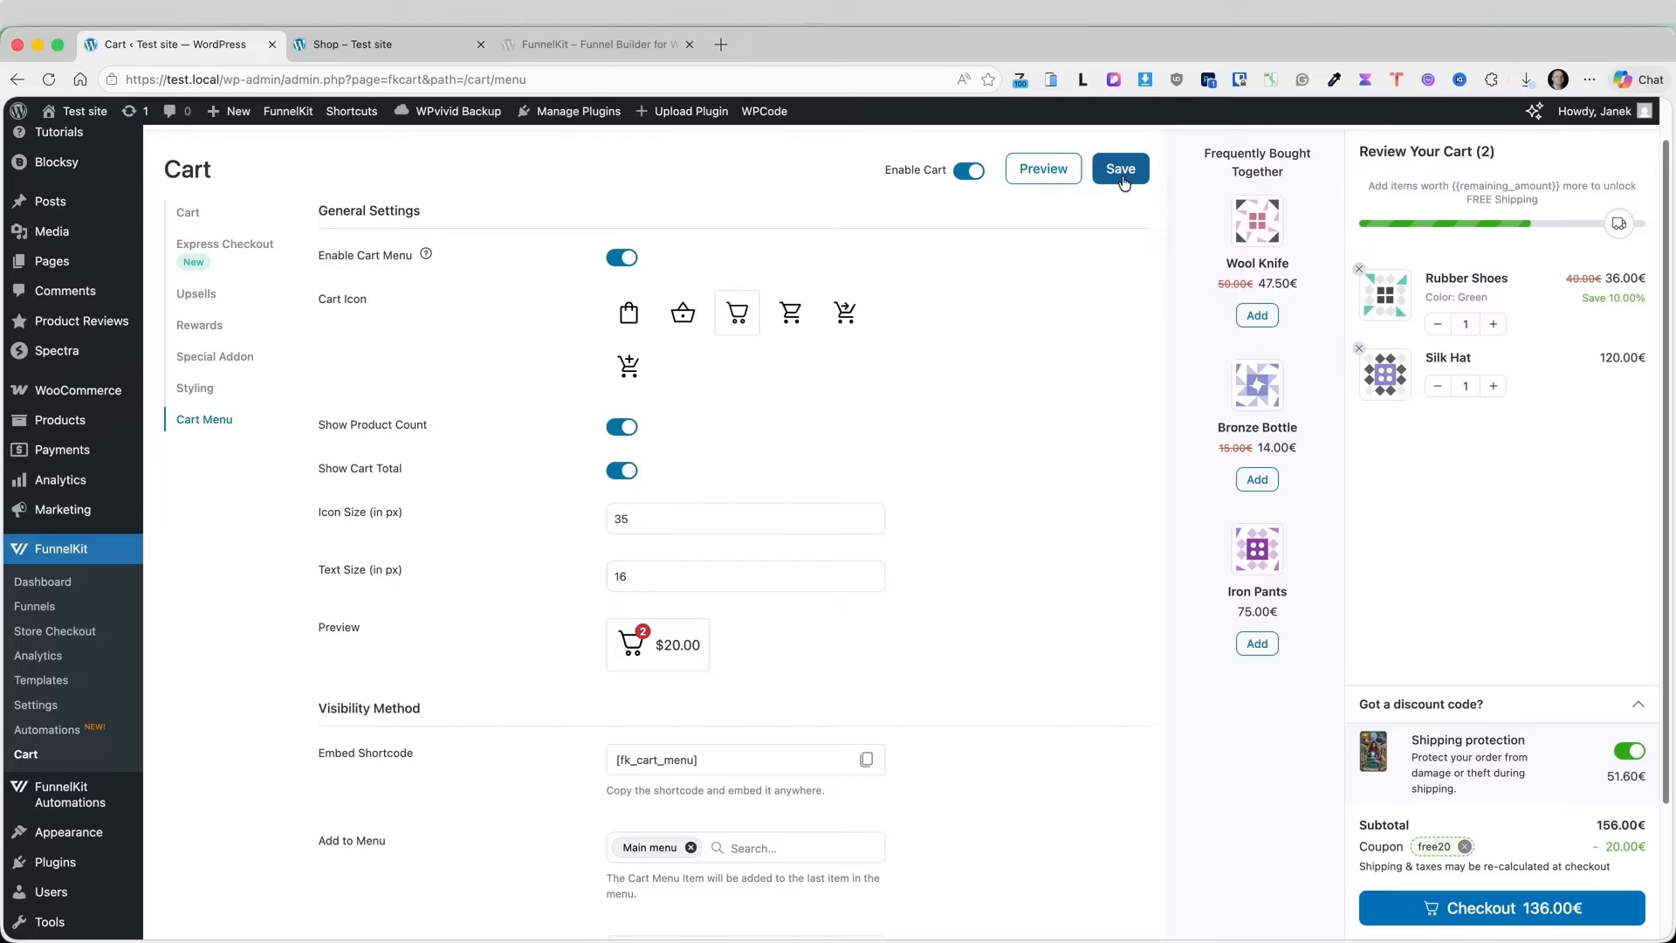
- Reload the Shop page and open the side cart from the cart icon in the main navigation menu
click(361, 51)
click(48, 80)
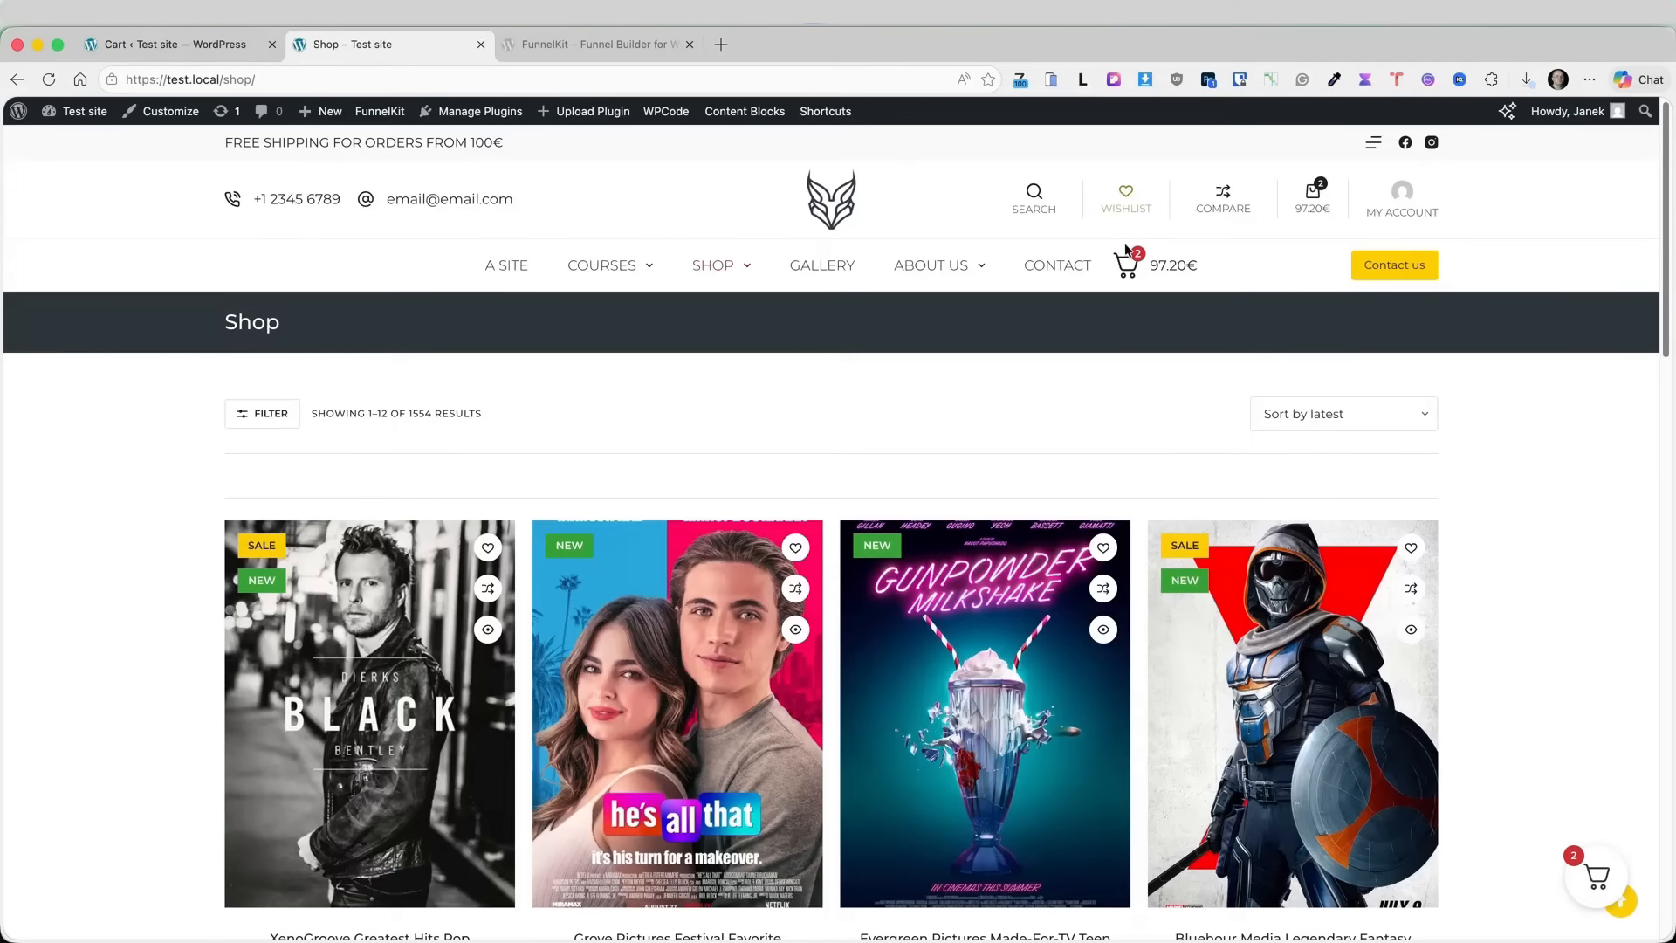
click(1140, 276)
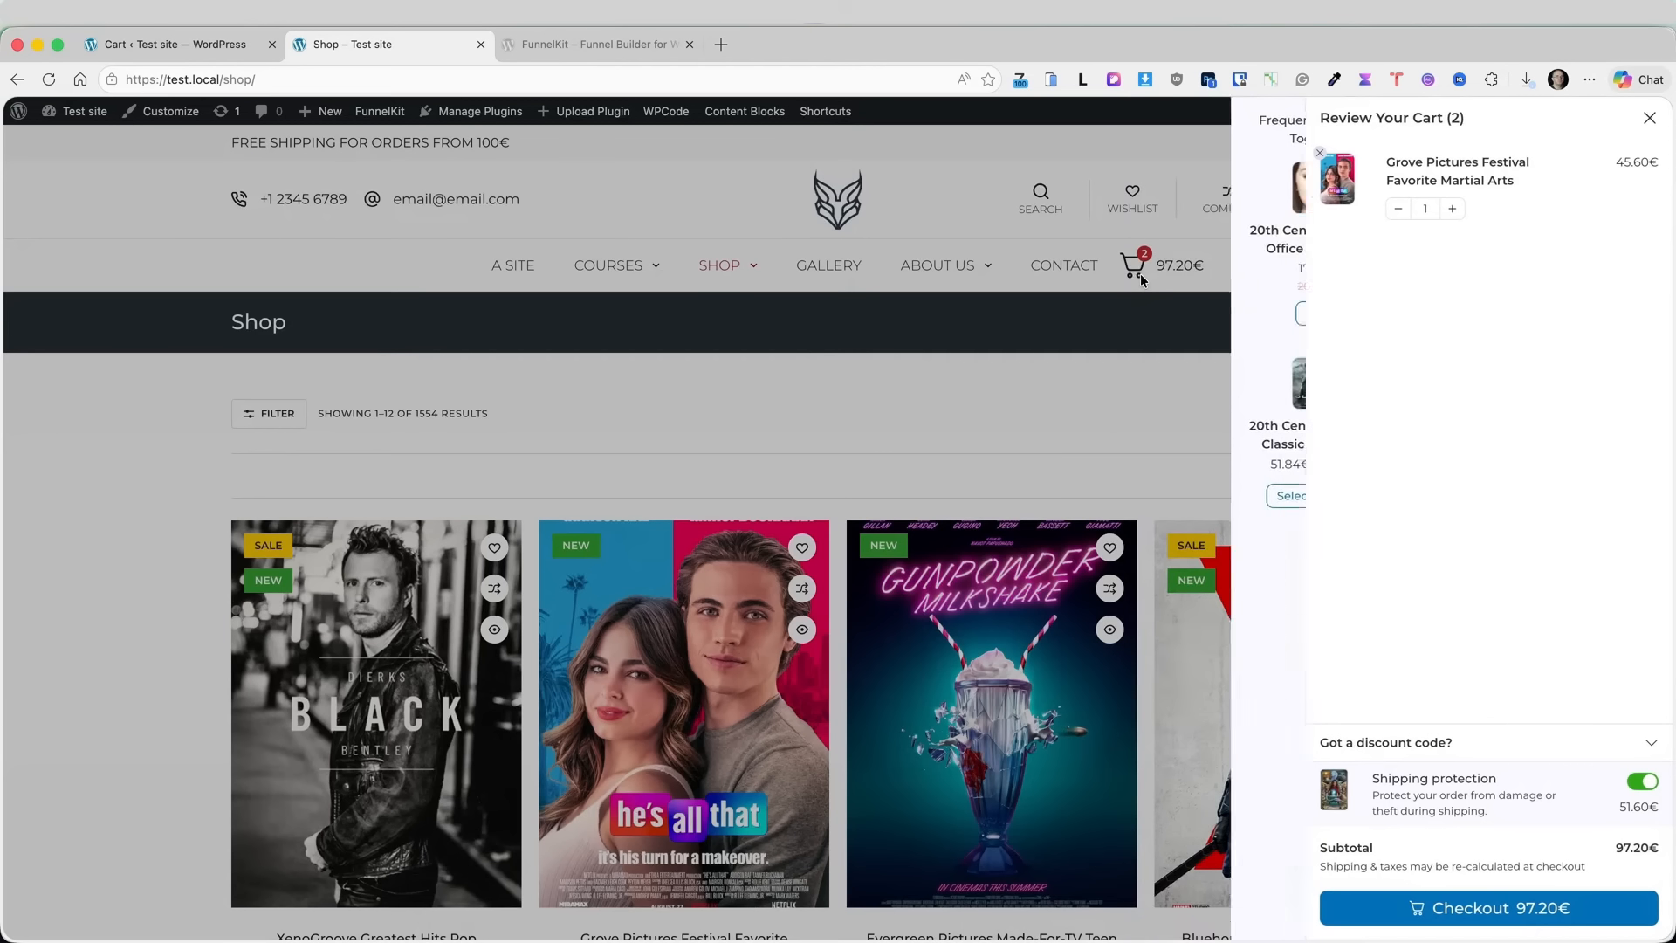
- Disable the cart menu in FunnelKit's Cart settings and save
click(219, 44)
click(616, 255)
click(1114, 170)
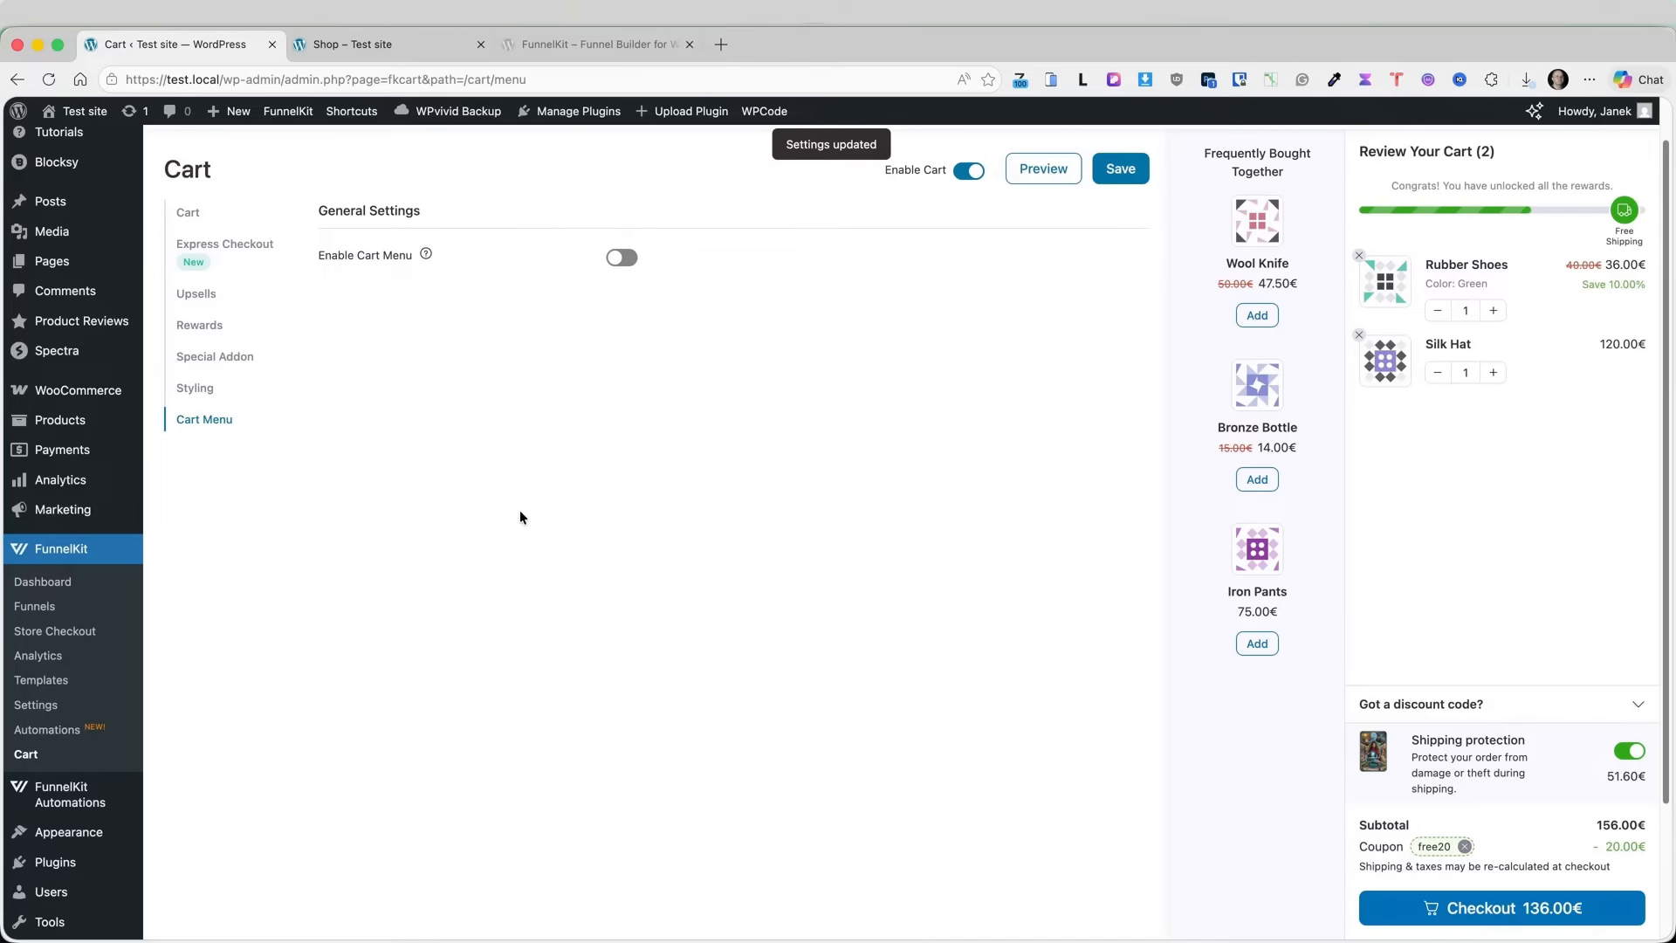
- Open the Default checkout's Checkout Page step and examine its template and checkout form fields
click(97, 634)
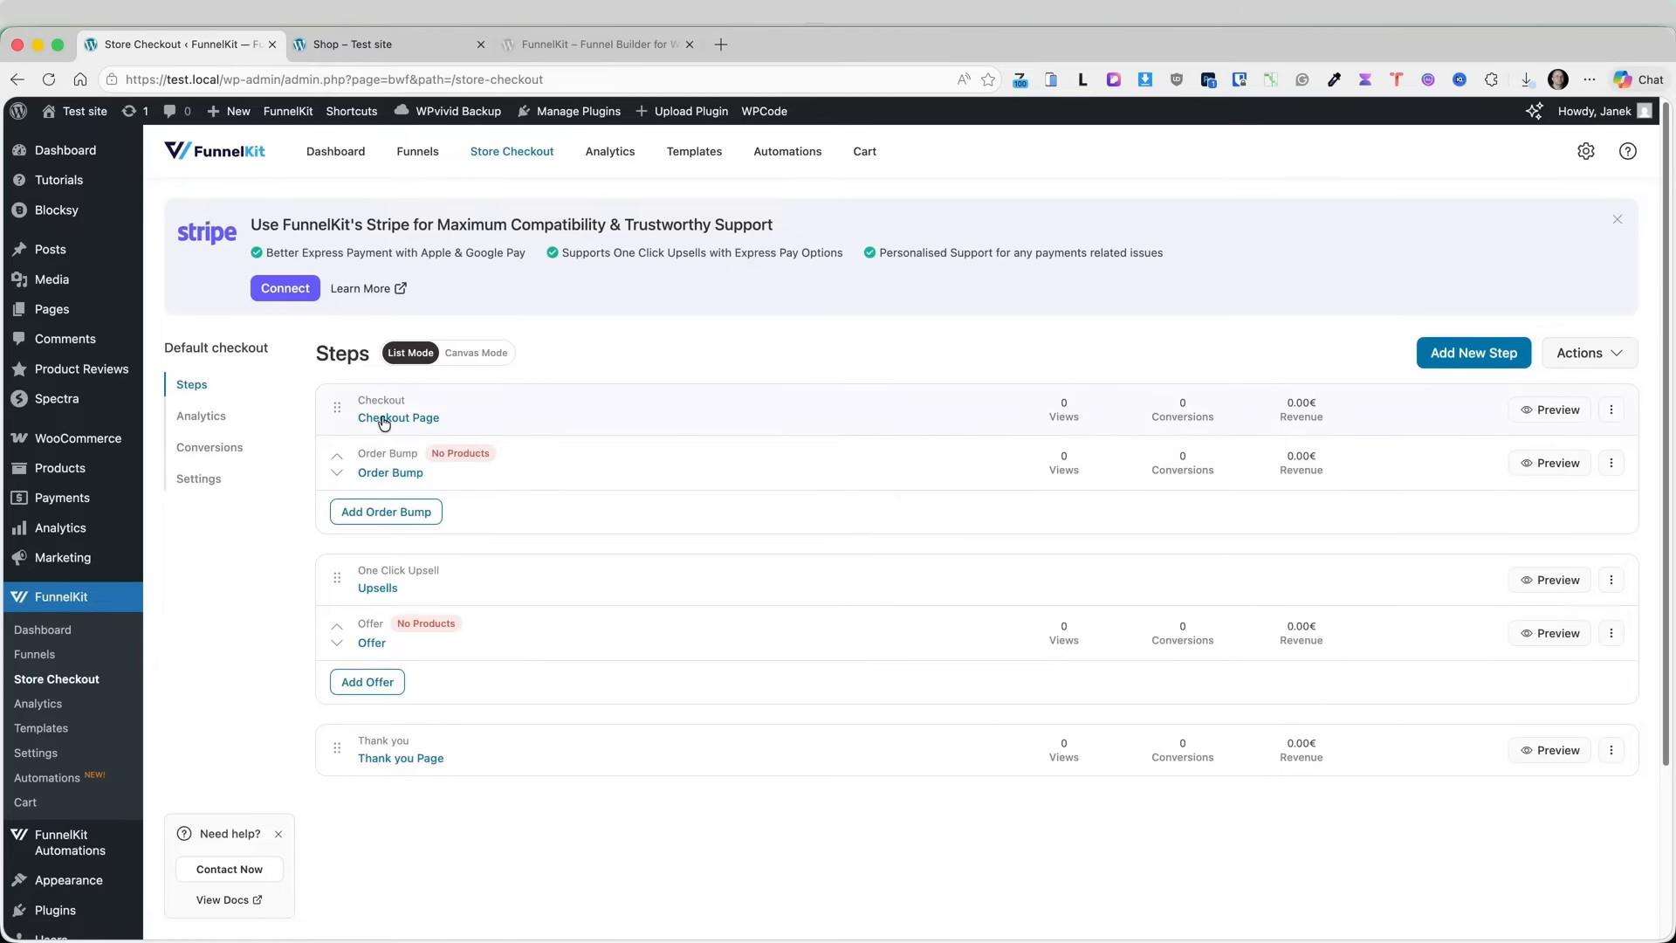
click(384, 419)
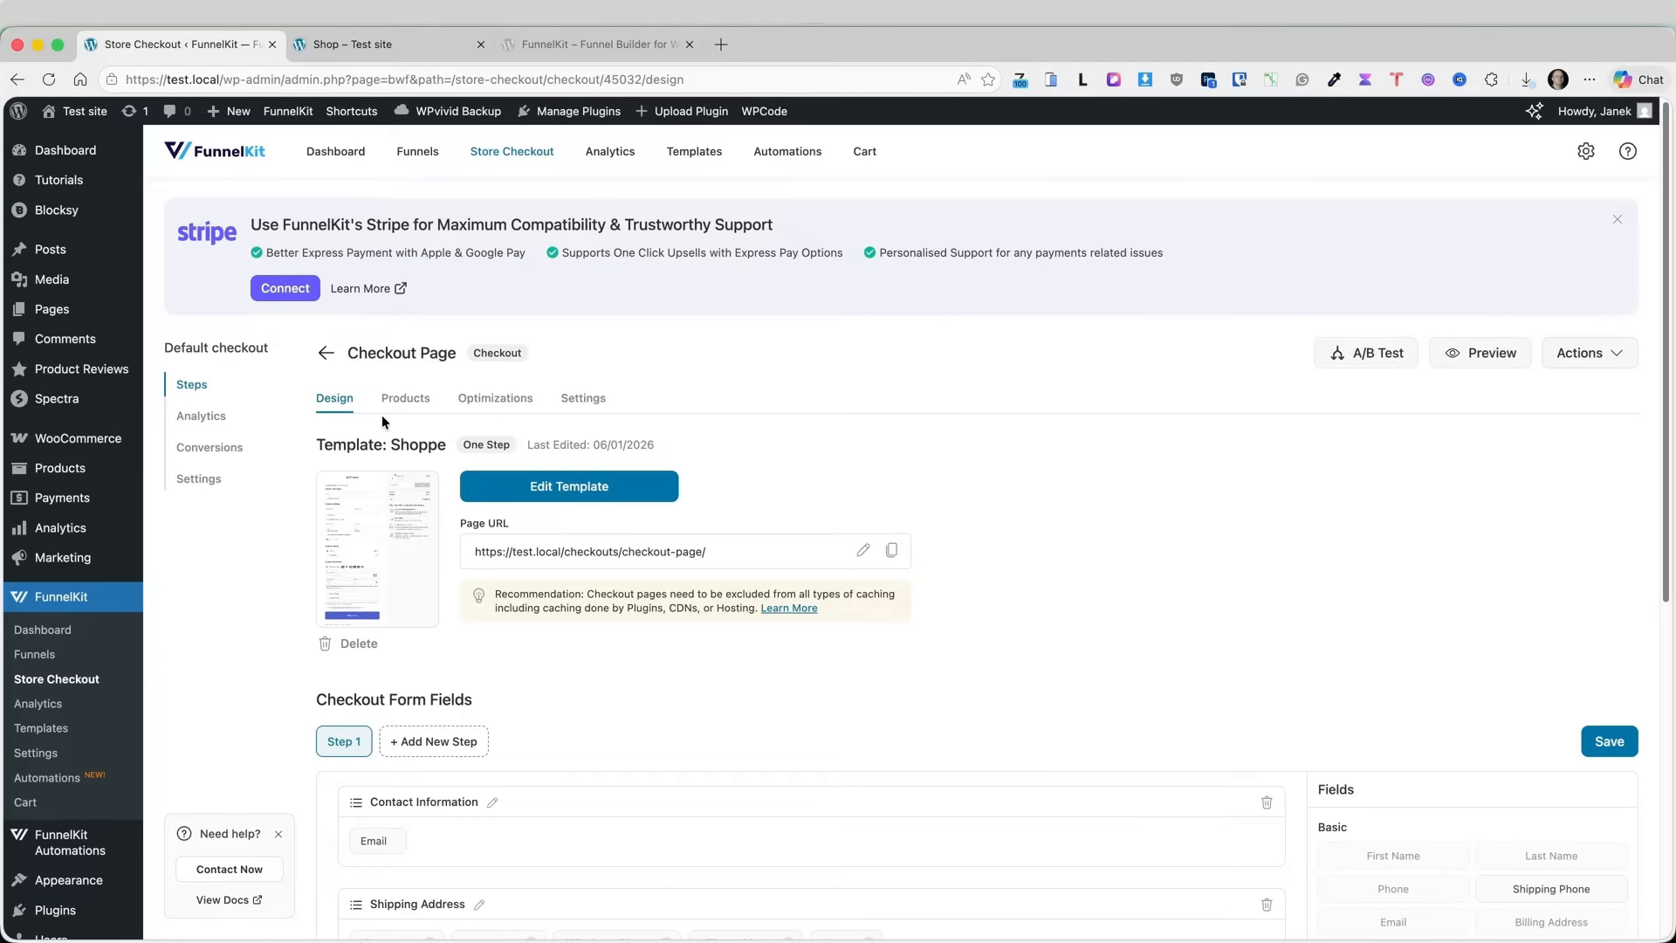
scroll(853, 395, down, 2)
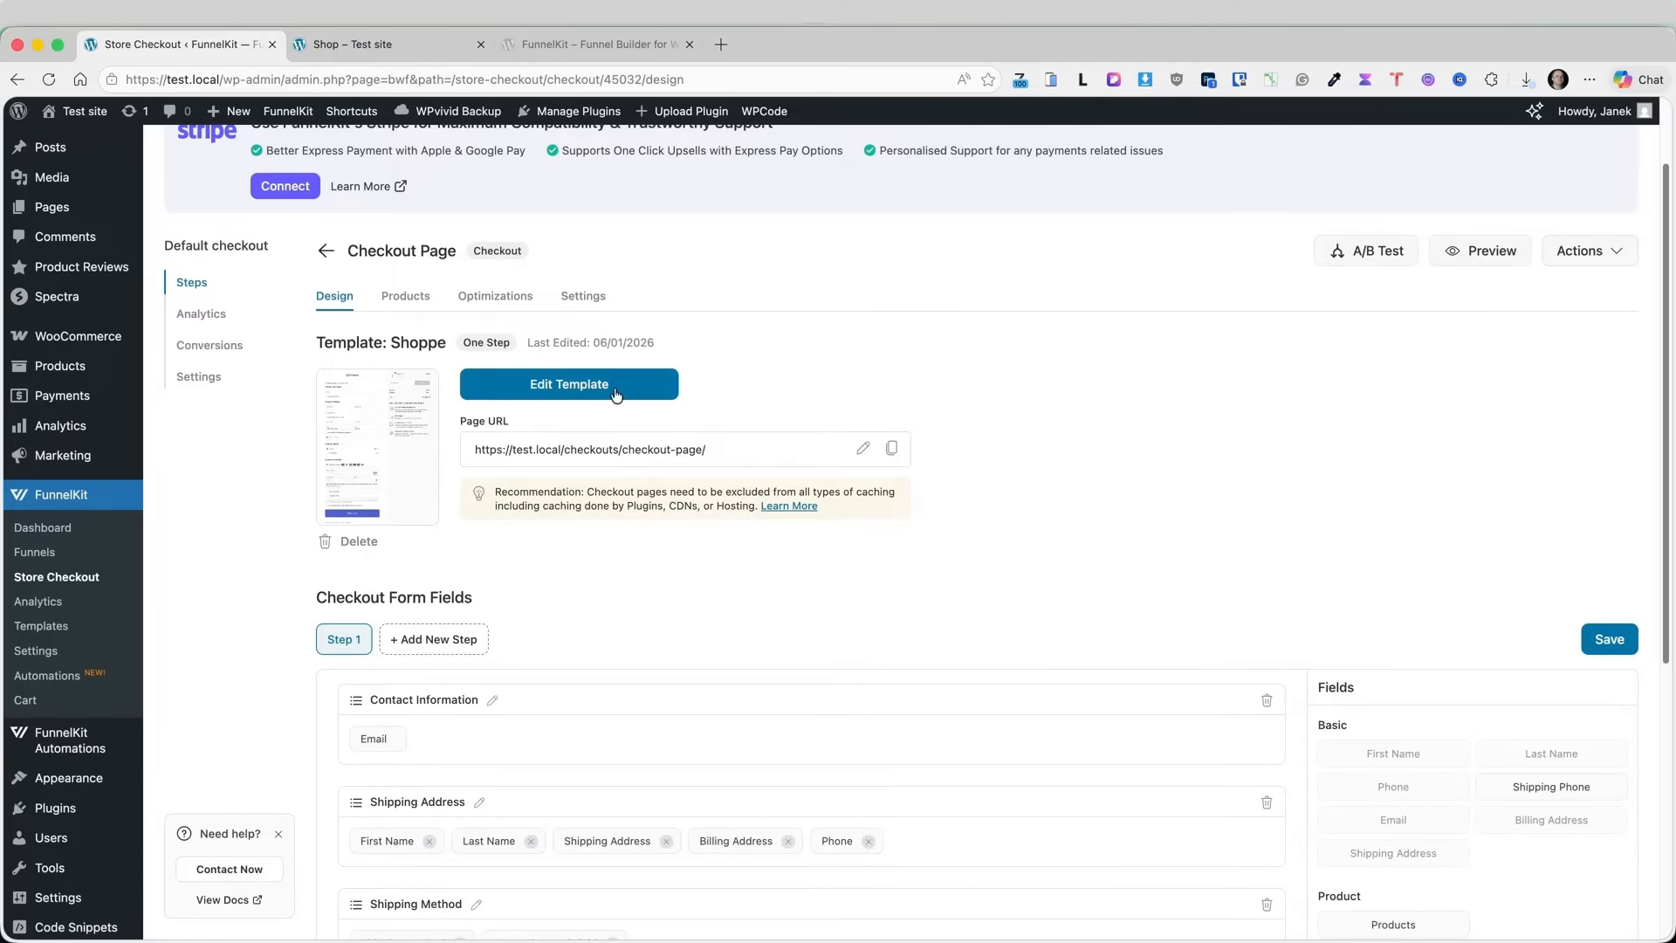
scroll(827, 375, down, 5)
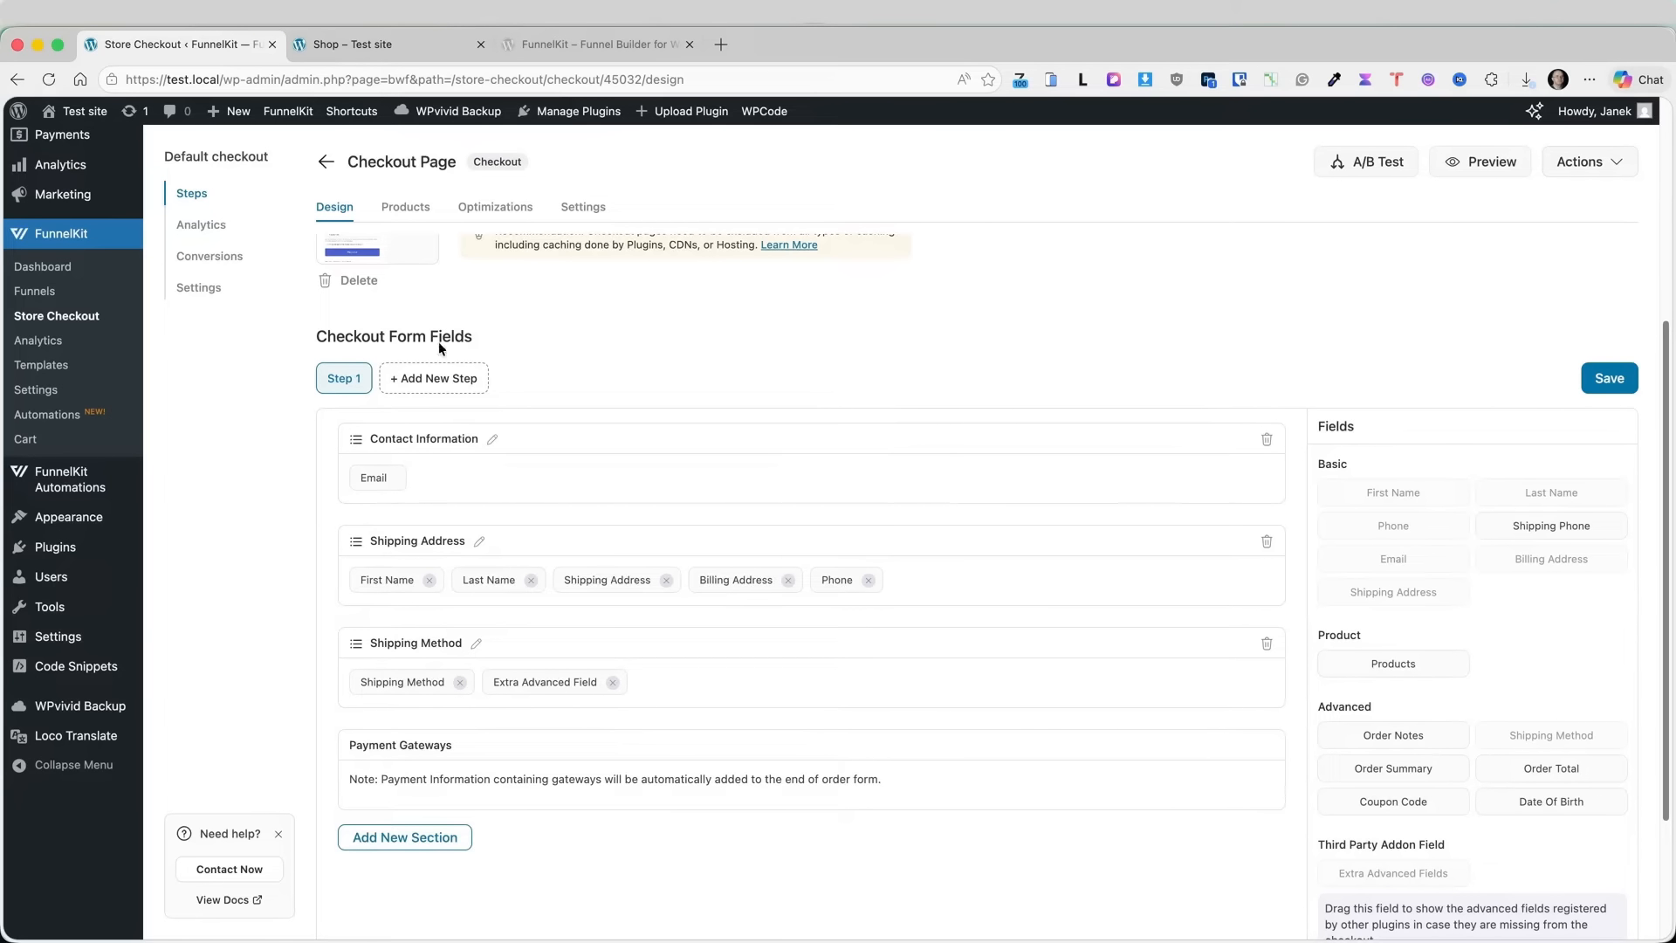
- Proceed to checkout from the Shop page's side cart, review the Shoppe checkout page and return to the checkout form fields in the admin
click(366, 44)
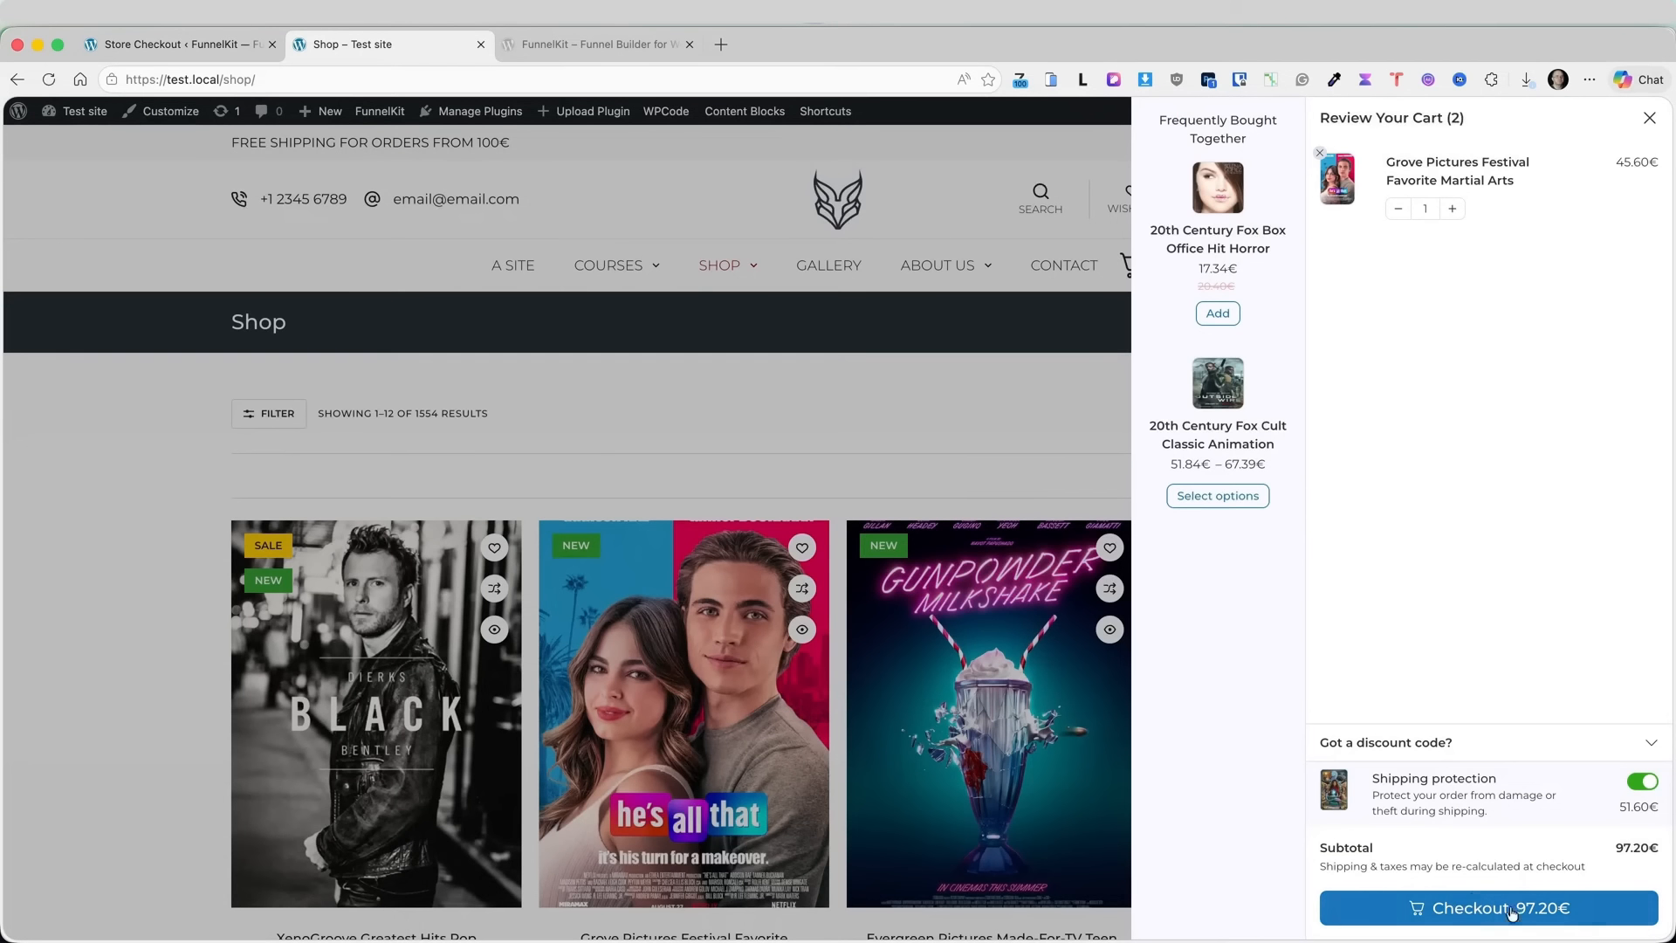
click(1508, 910)
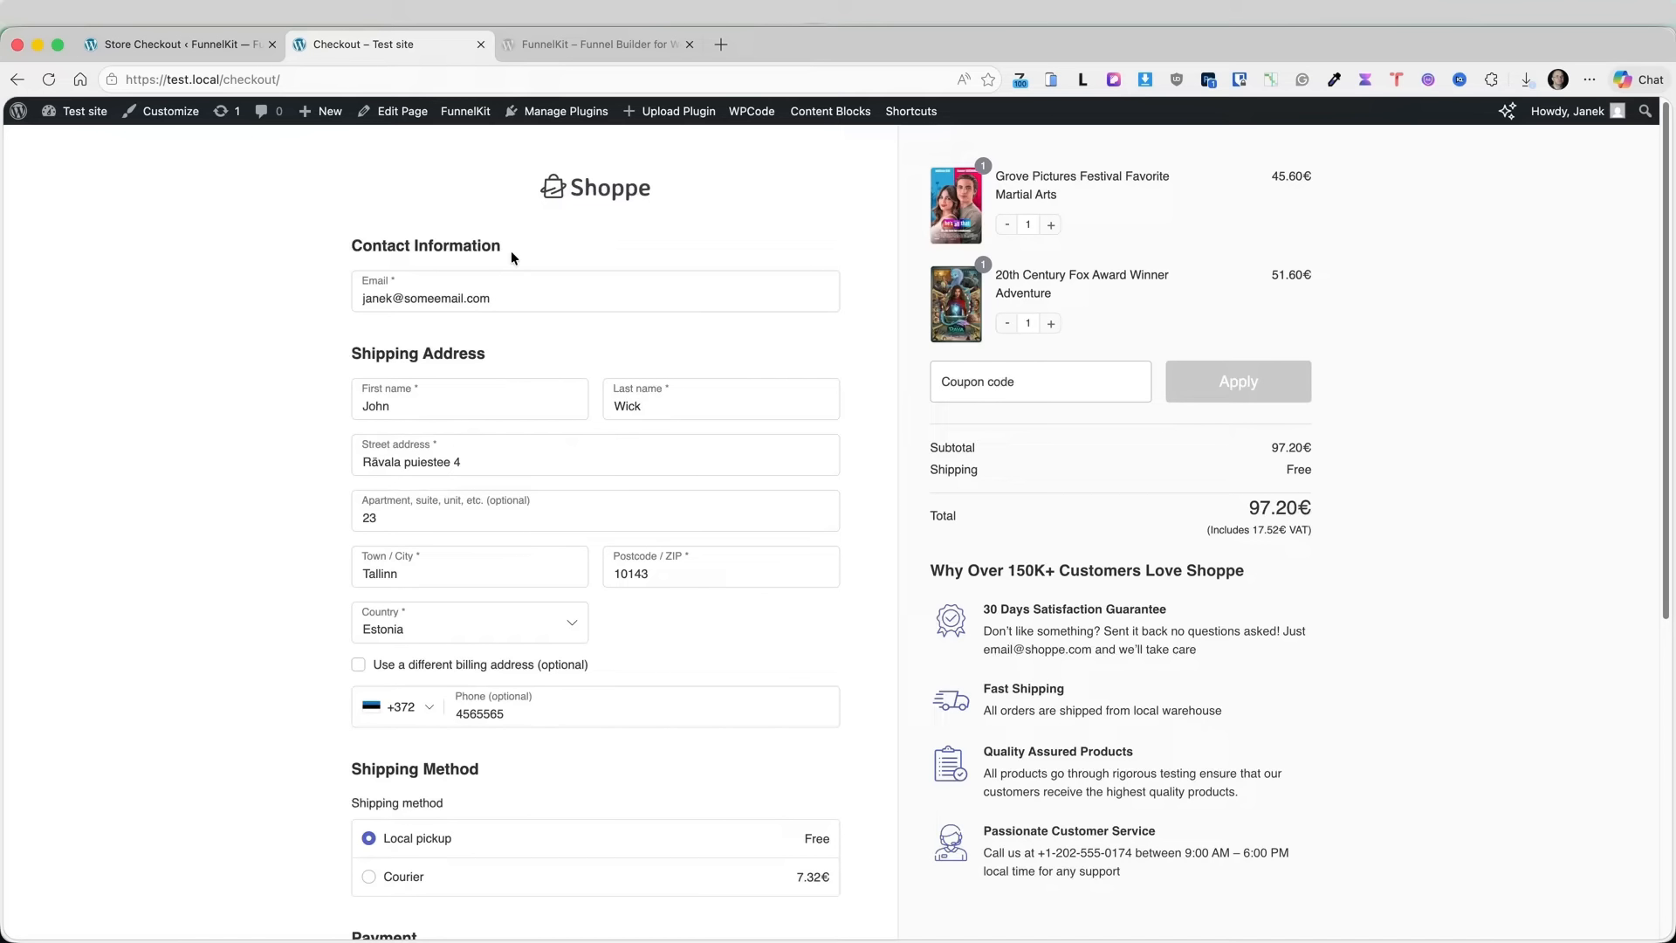
scroll(520, 569, down, 5)
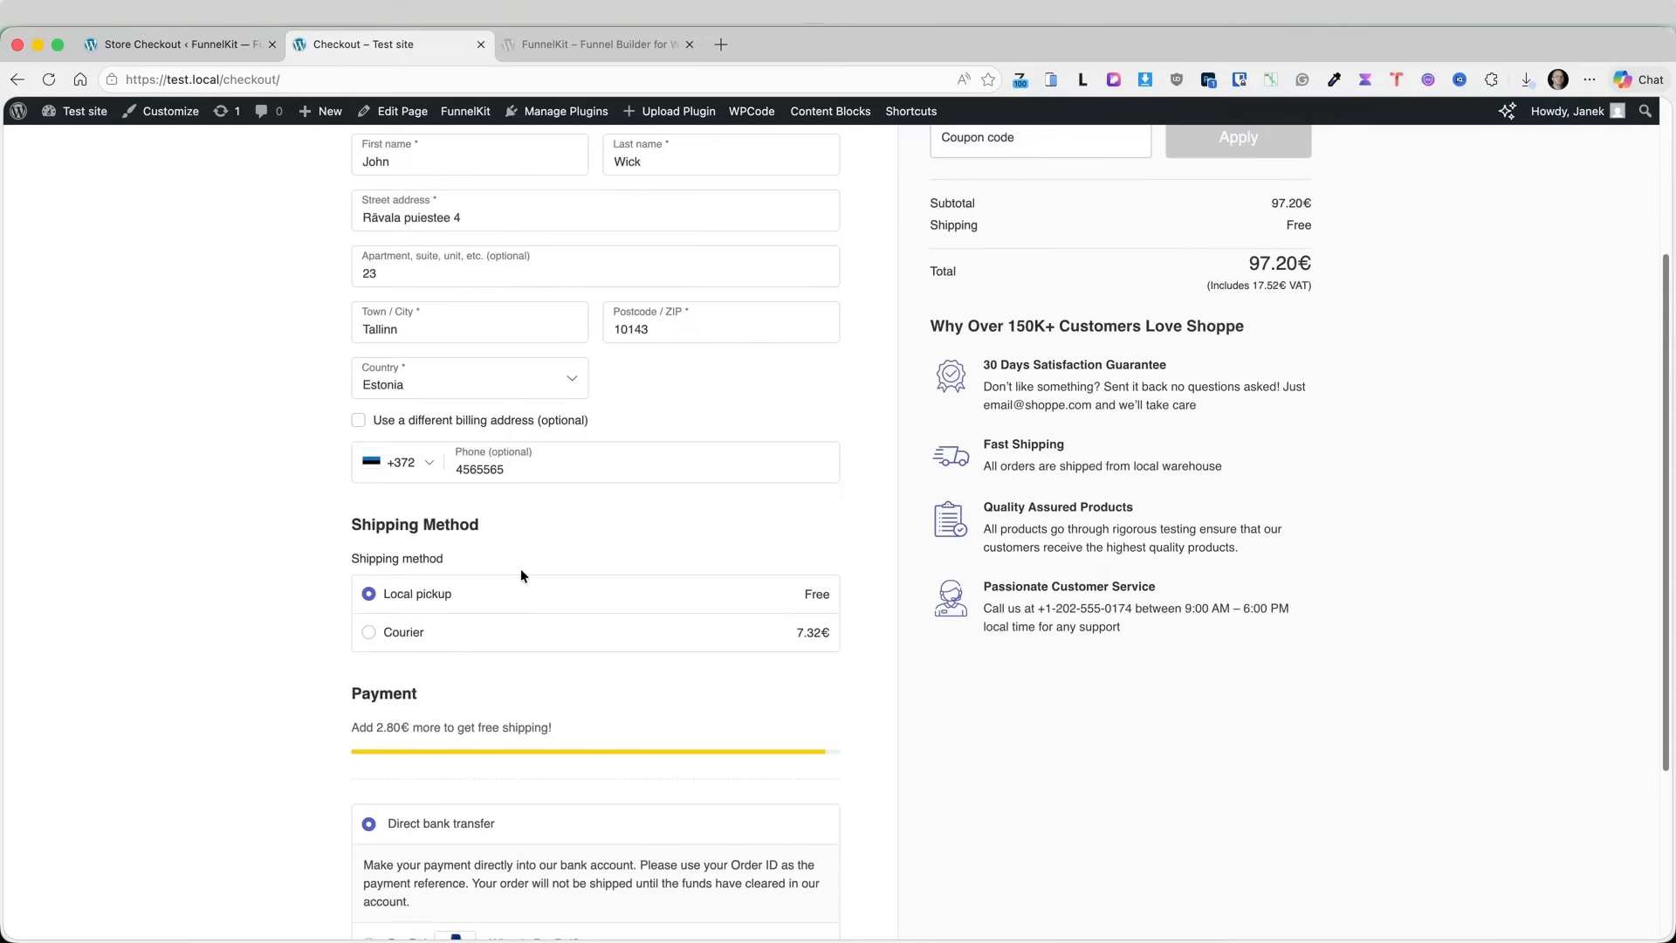
click(232, 46)
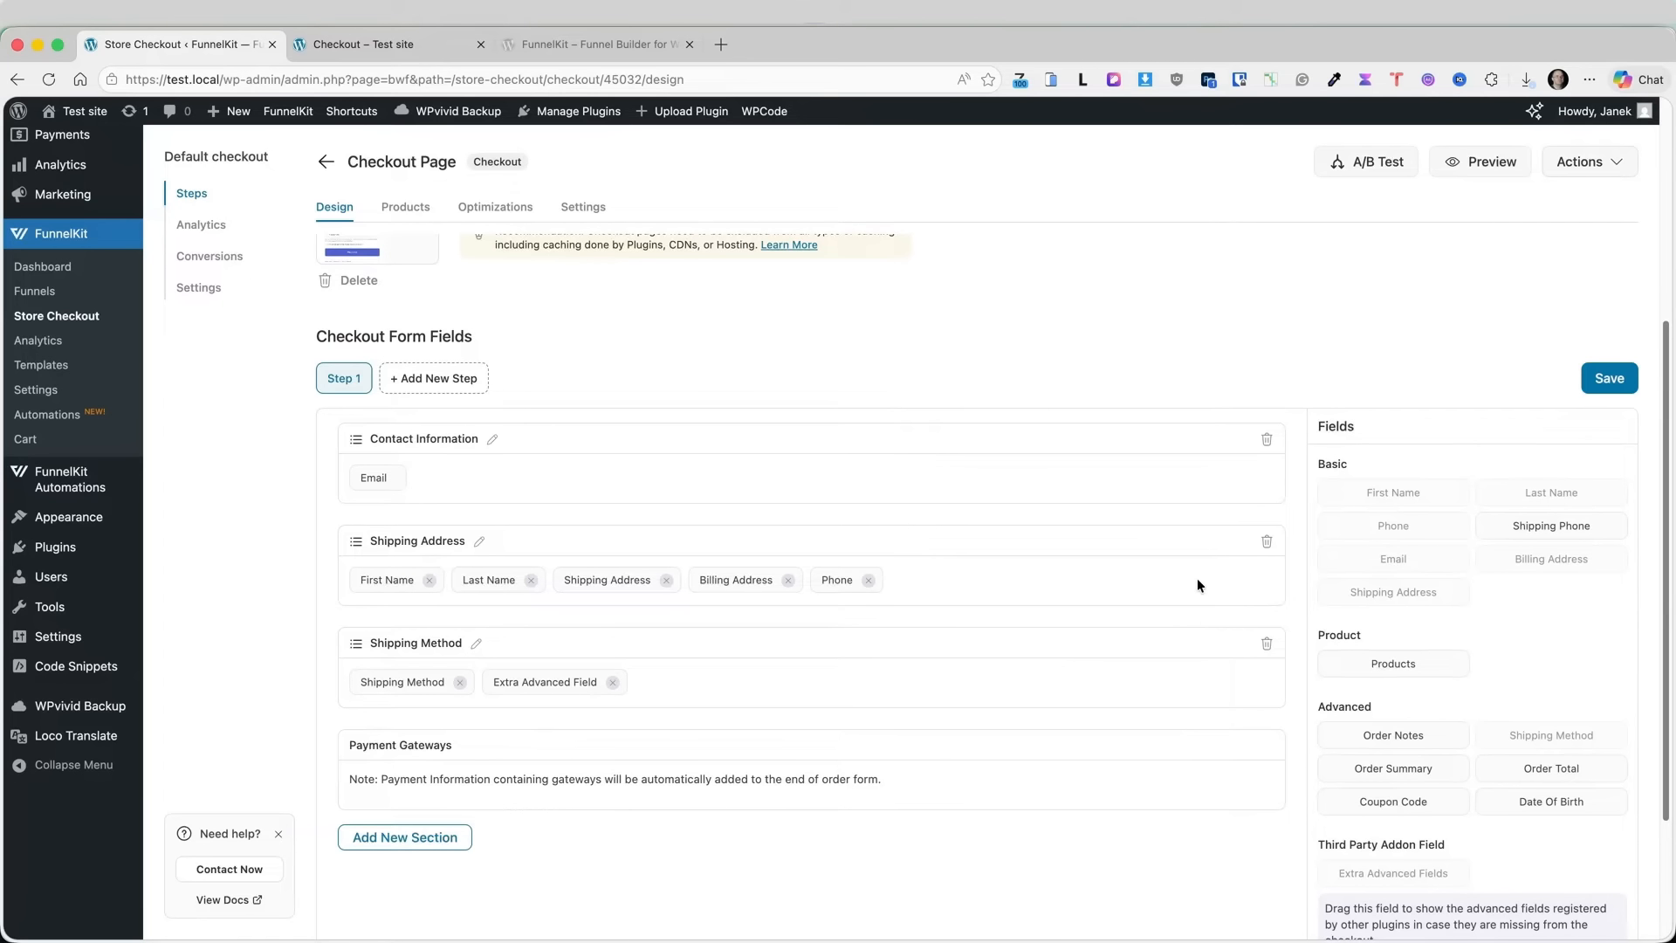
- Try adding the Shipping Phone field to the Shipping Address section, and remove it again
scroll(1206, 580, down, 3)
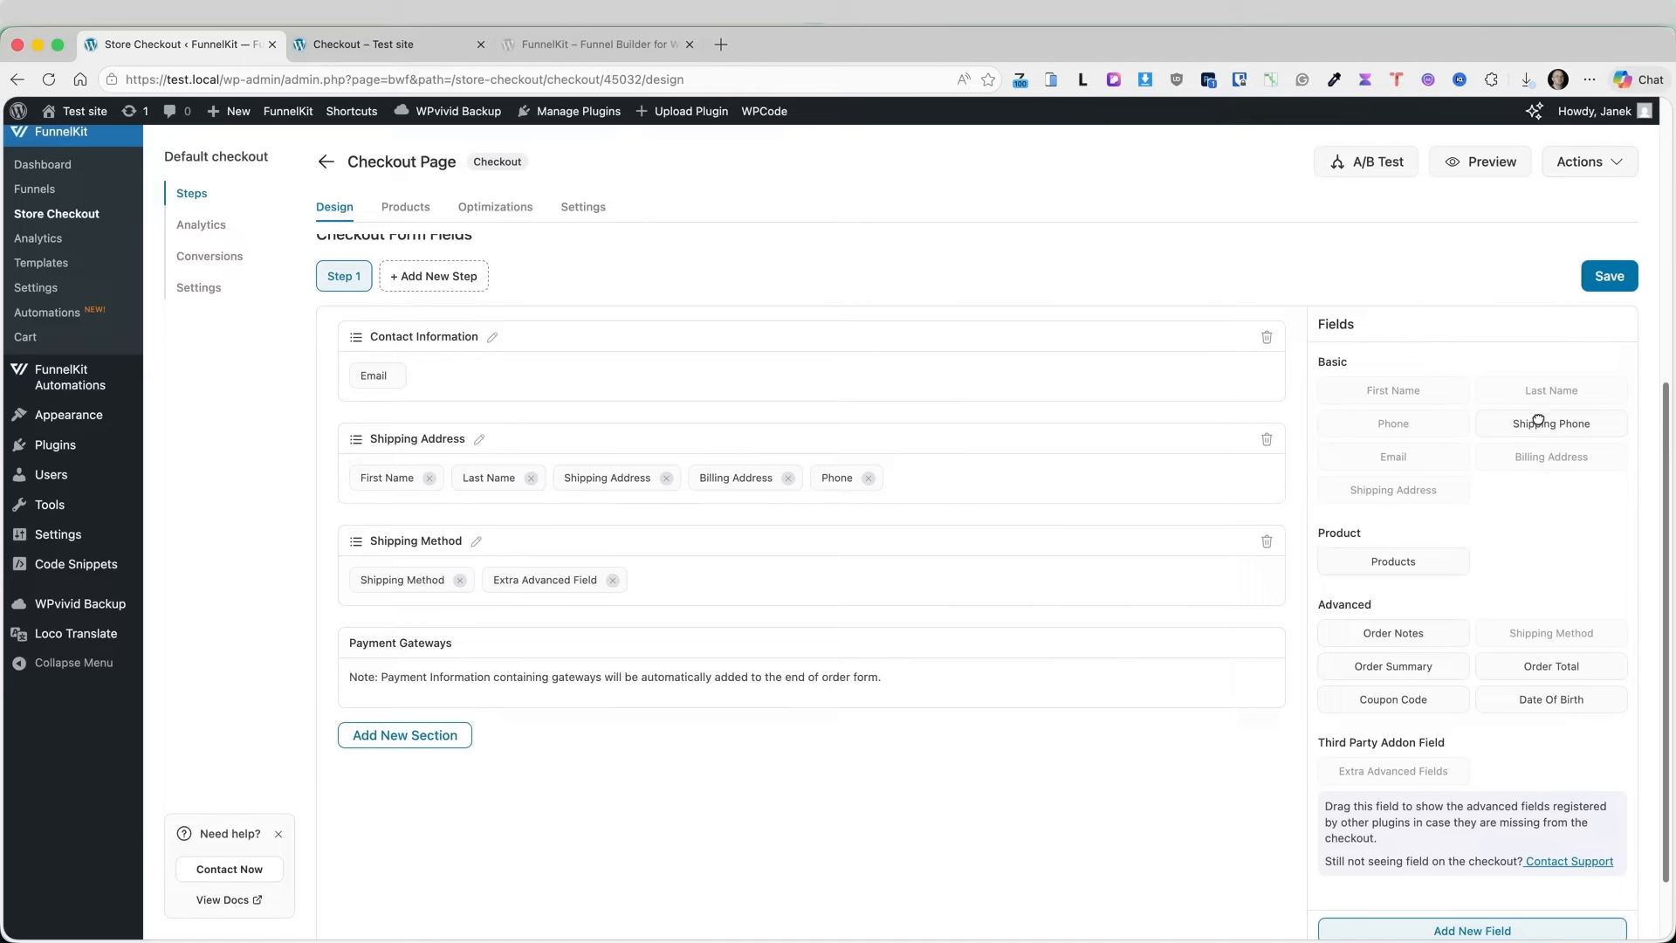
drag(1528, 426, 953, 478)
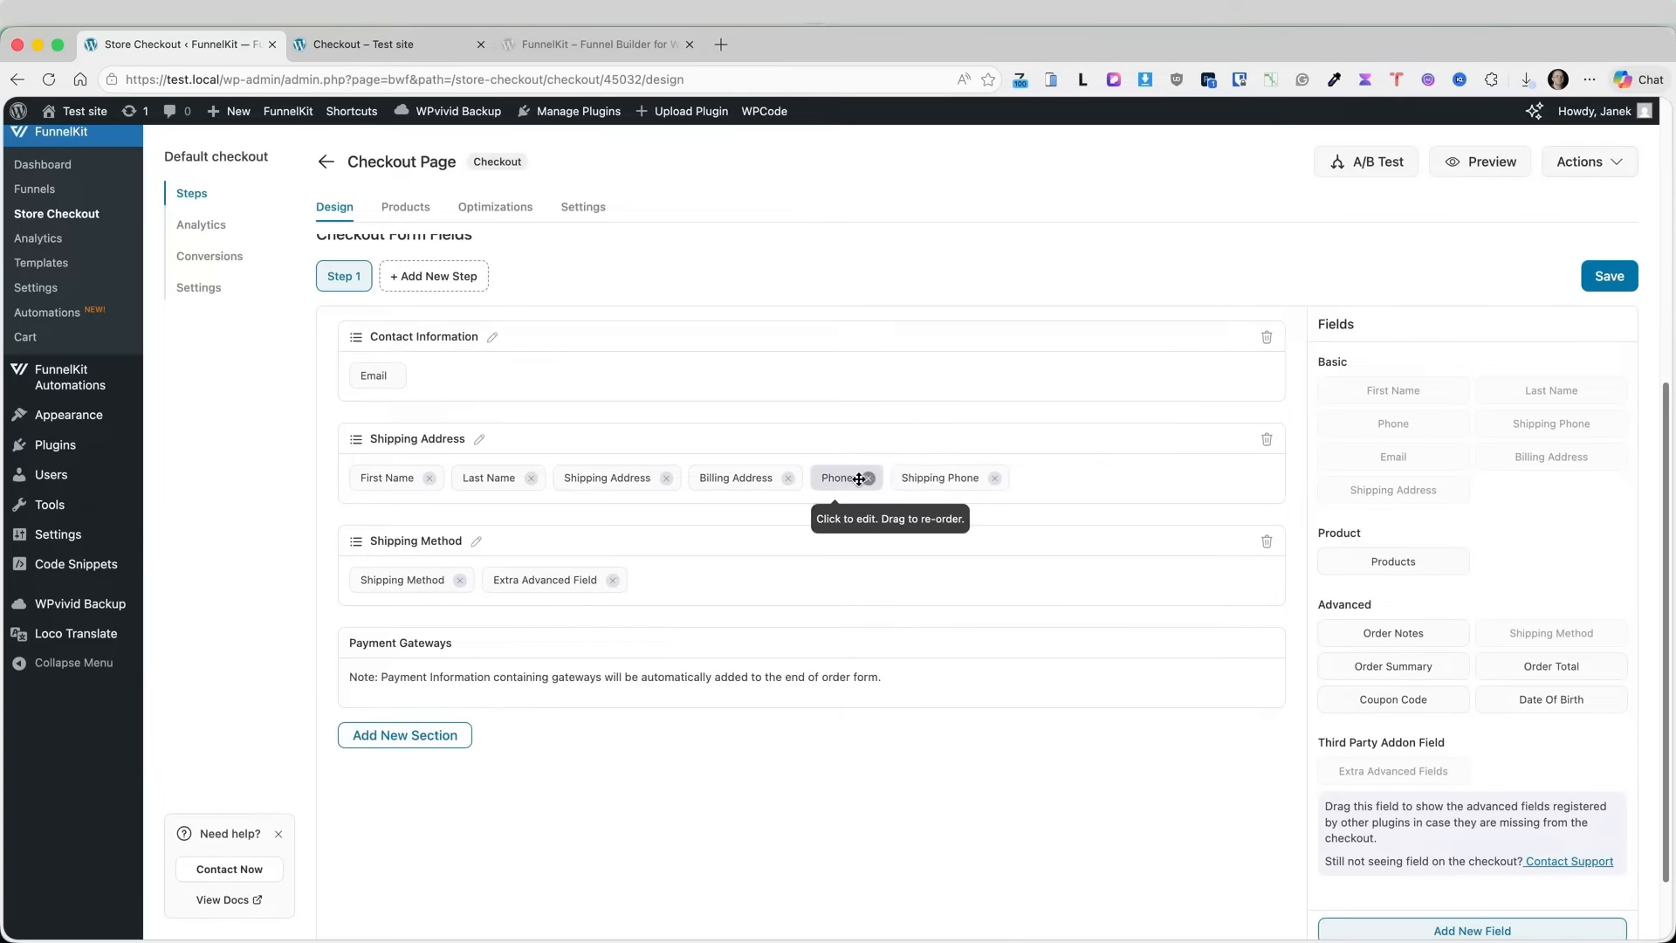
click(994, 479)
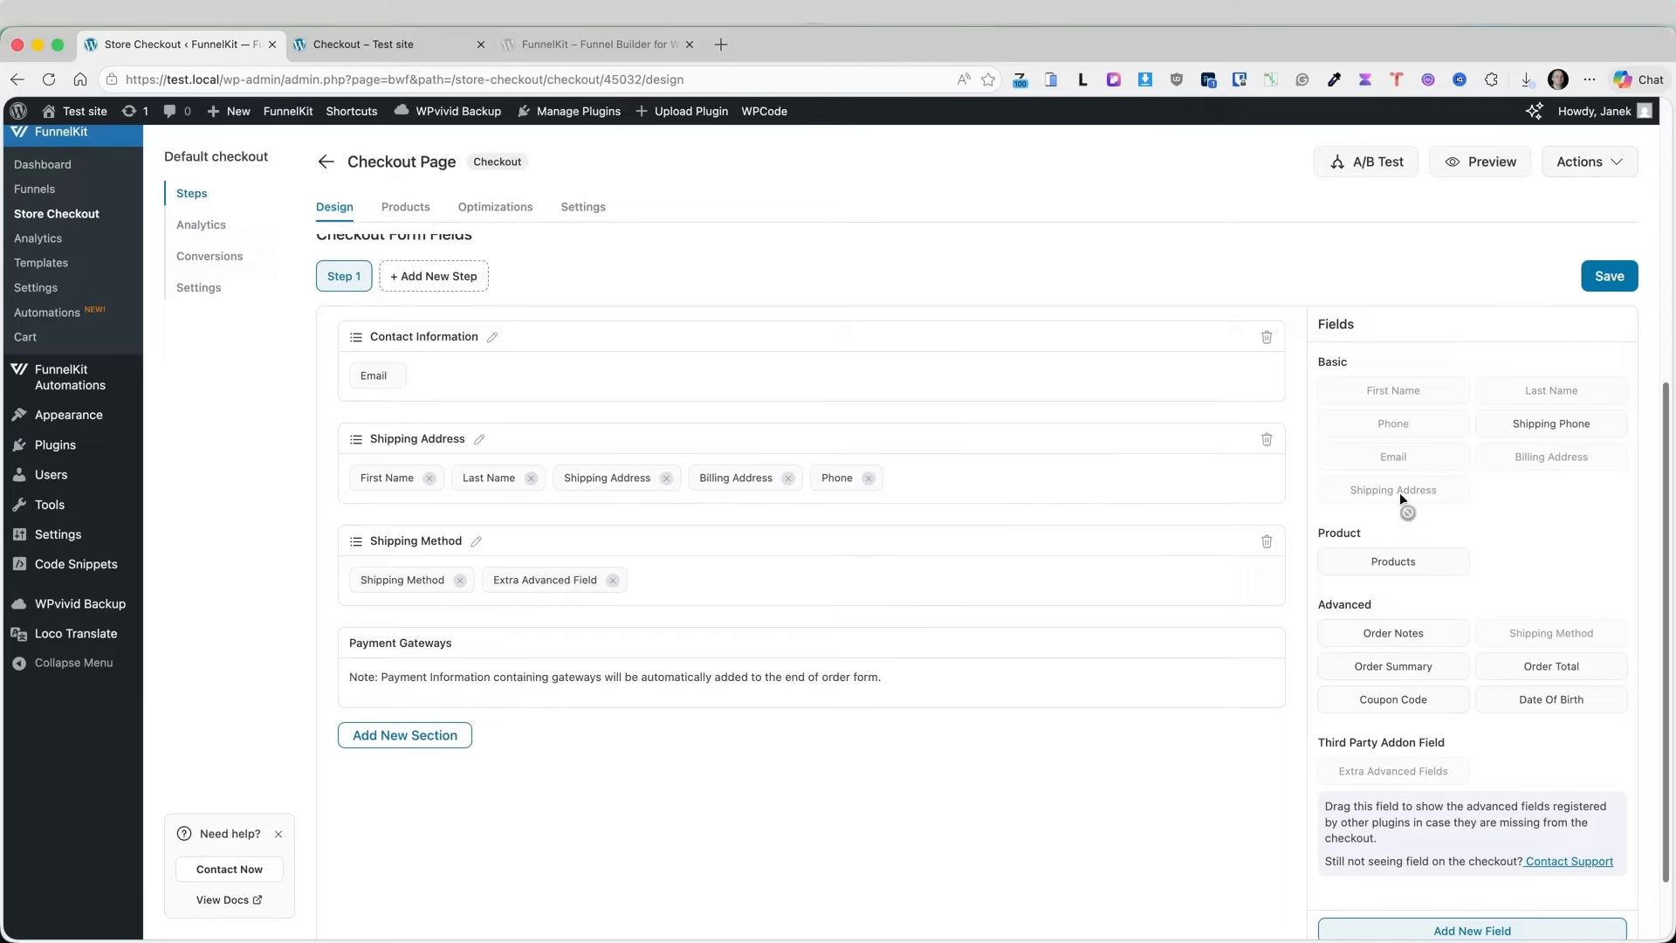
- Add the Order Notes field to the Shipping Method section of the checkout form
drag(1376, 632, 699, 577)
- Examine the options for adding a new custom checkout field, including its field types, and close the dialog without adding one
scroll(1481, 632, down, 3)
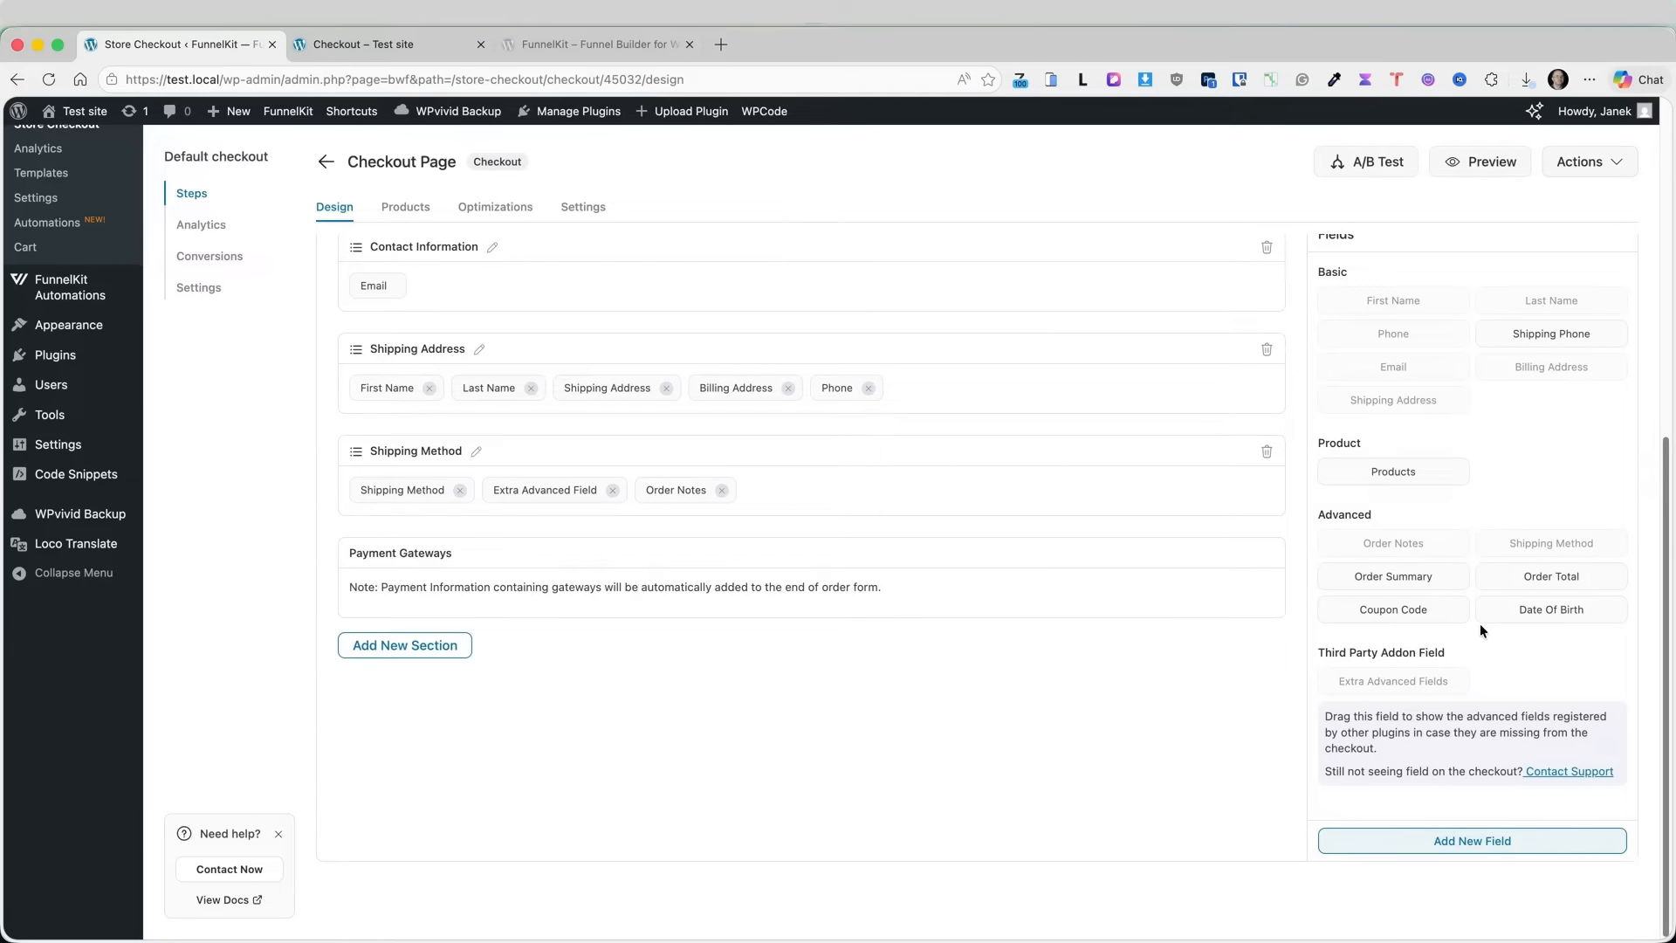
click(1468, 842)
click(661, 297)
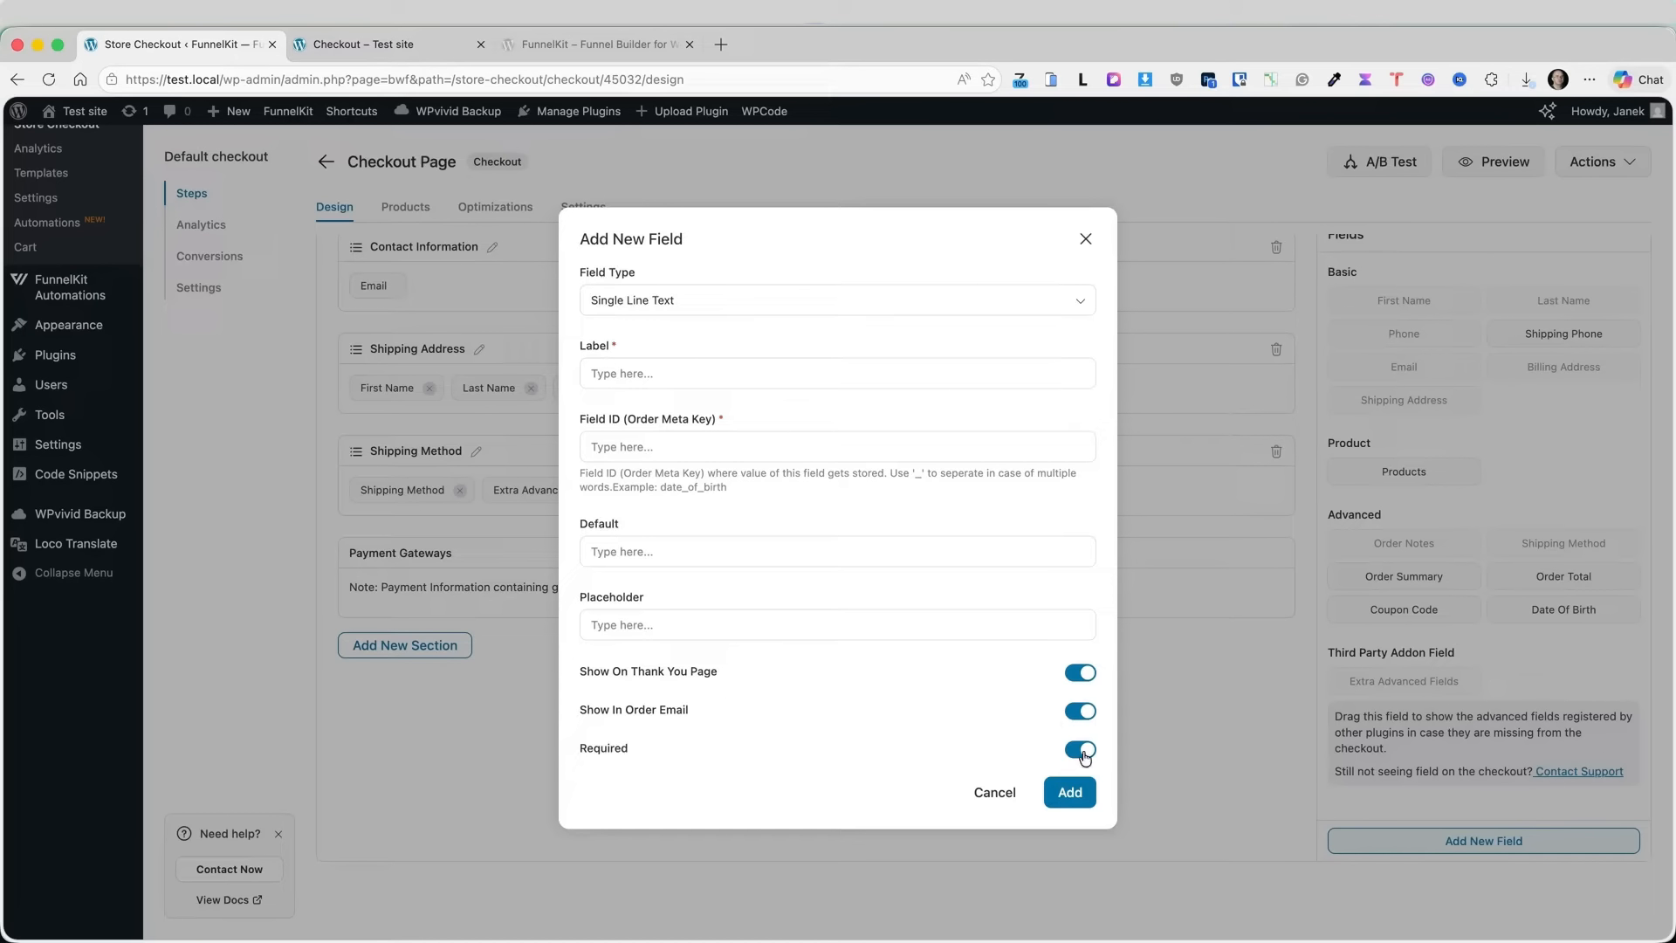
click(1084, 239)
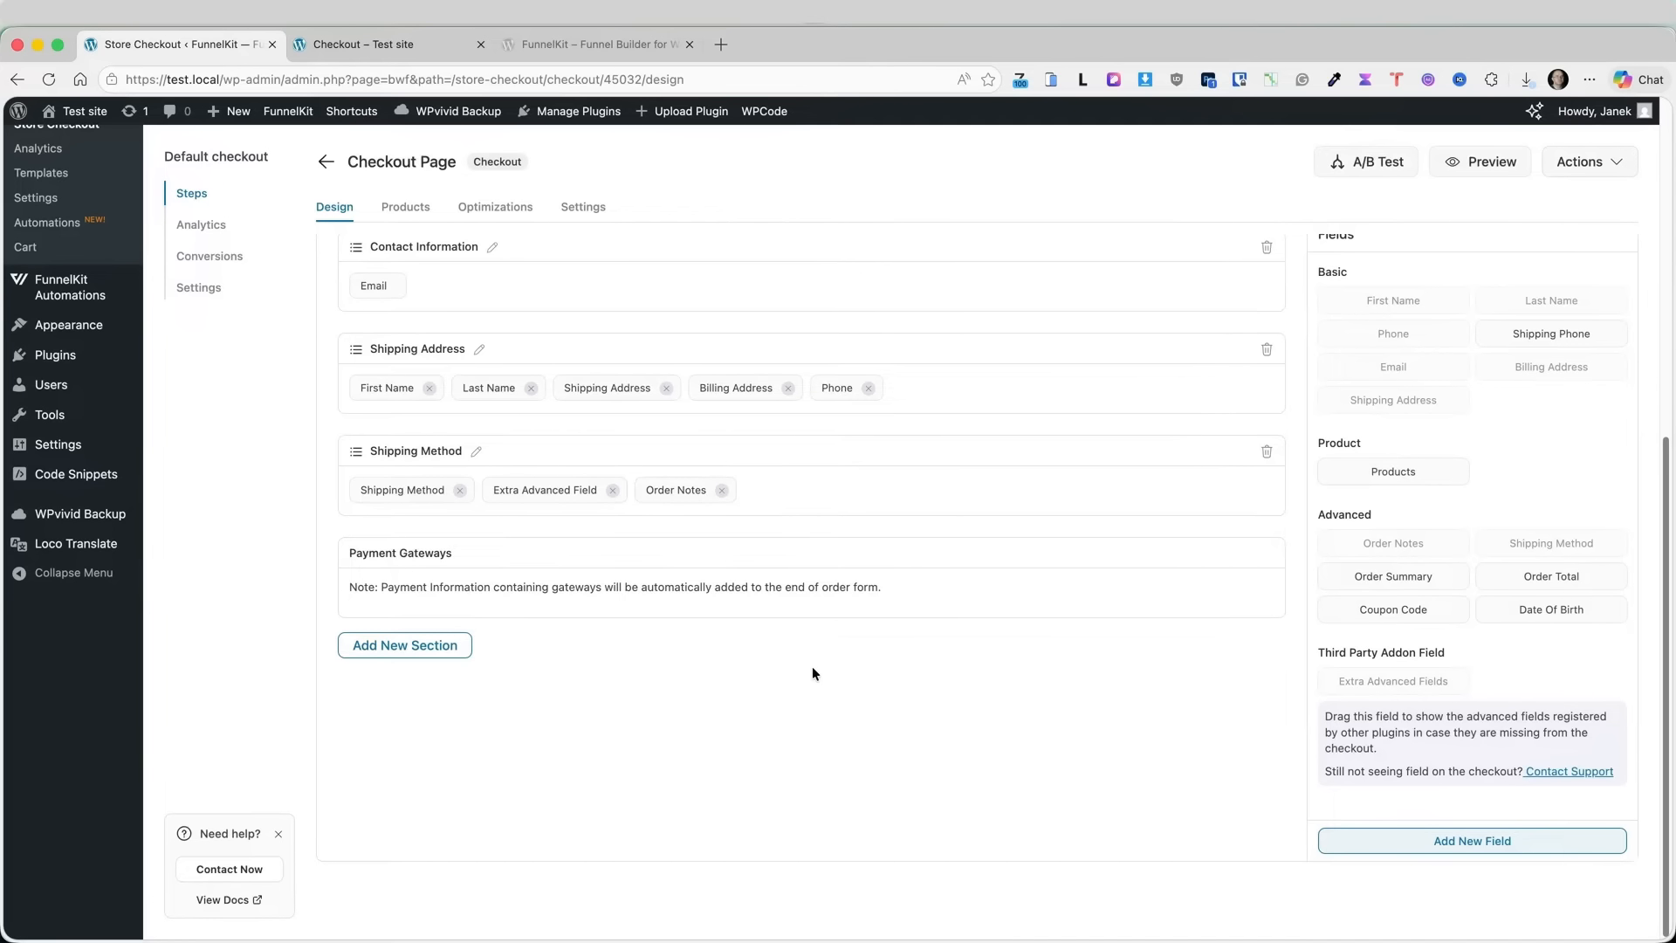
- Add a second step to the checkout form and save the form fields
scroll(811, 672, up, 5)
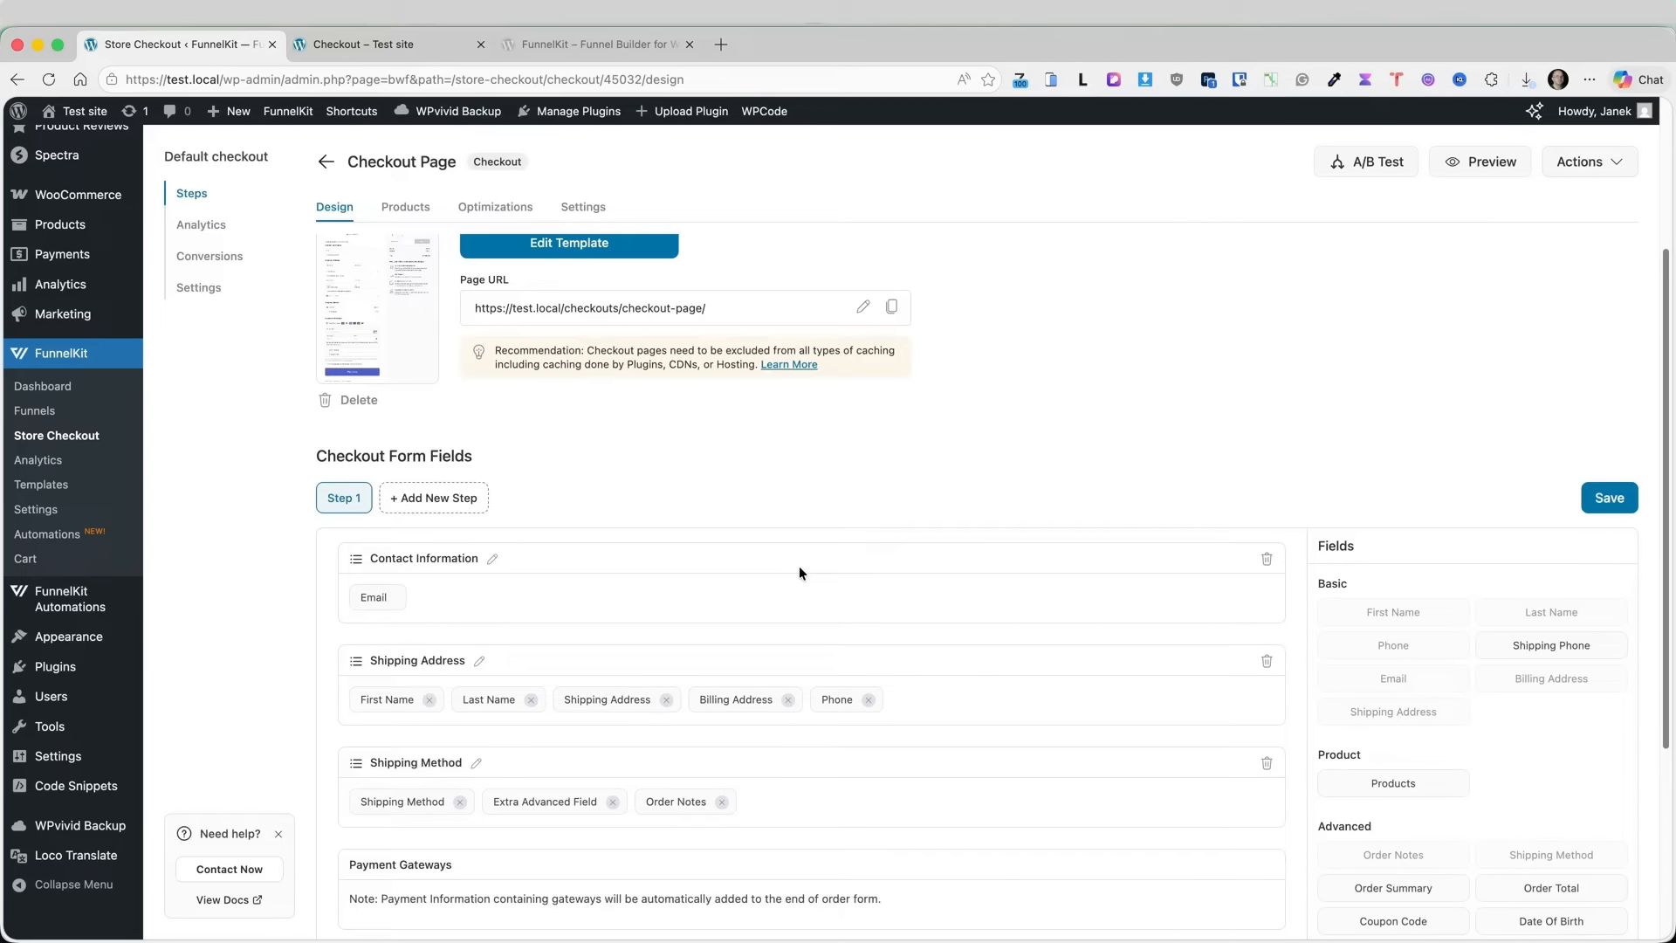
click(437, 497)
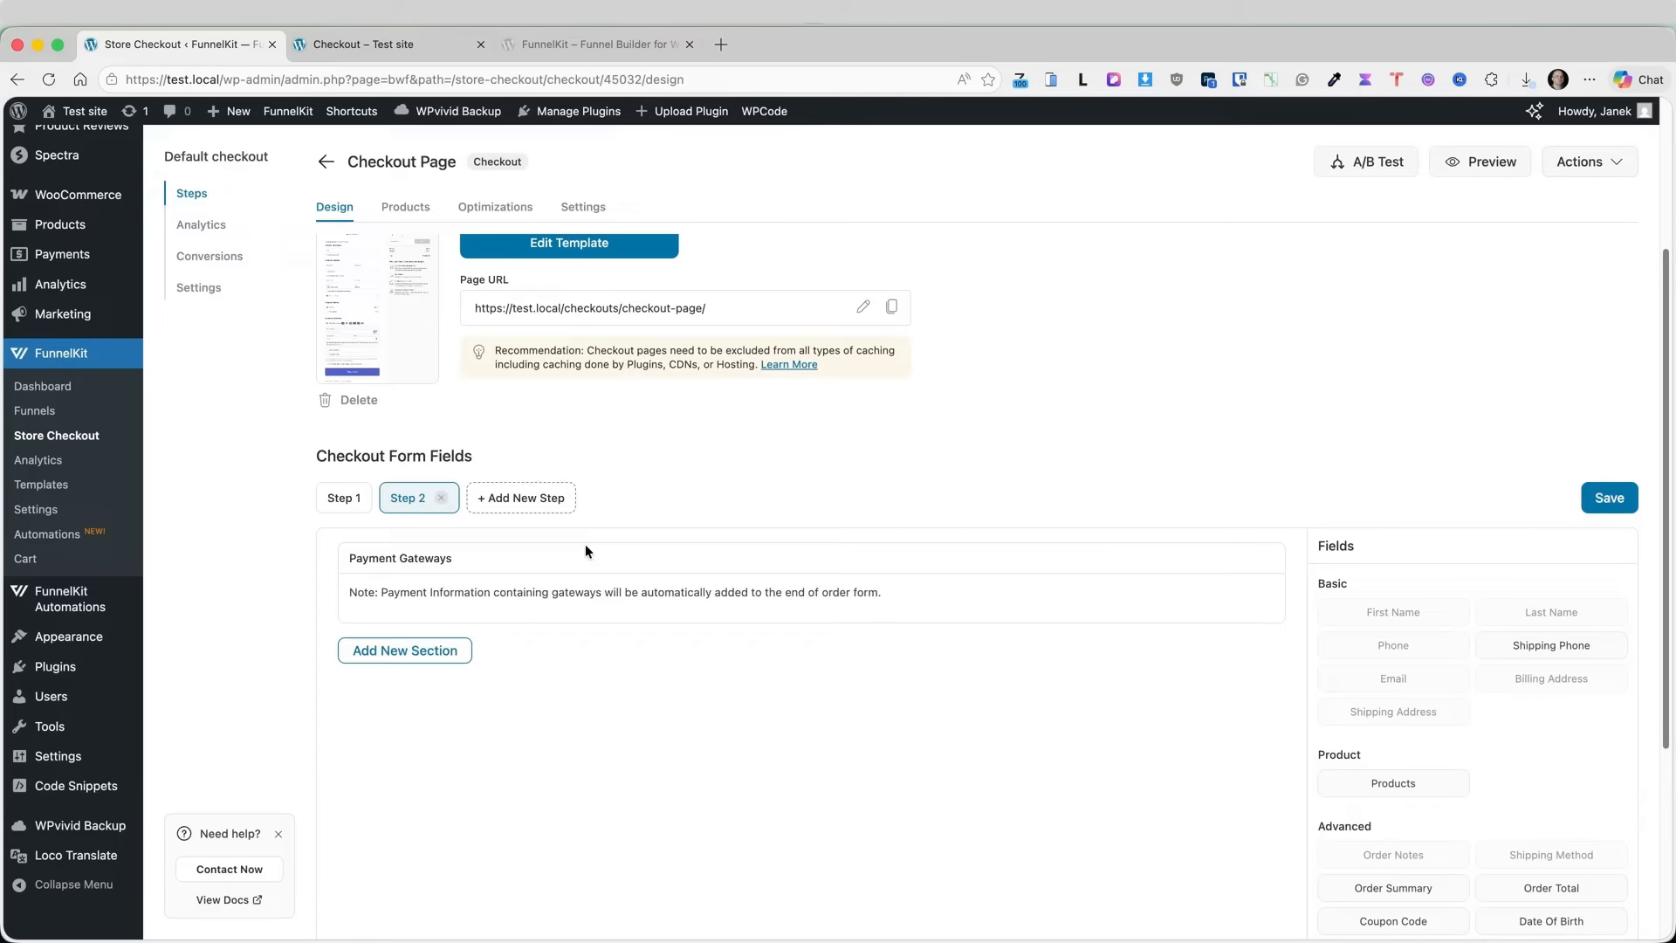
click(1598, 496)
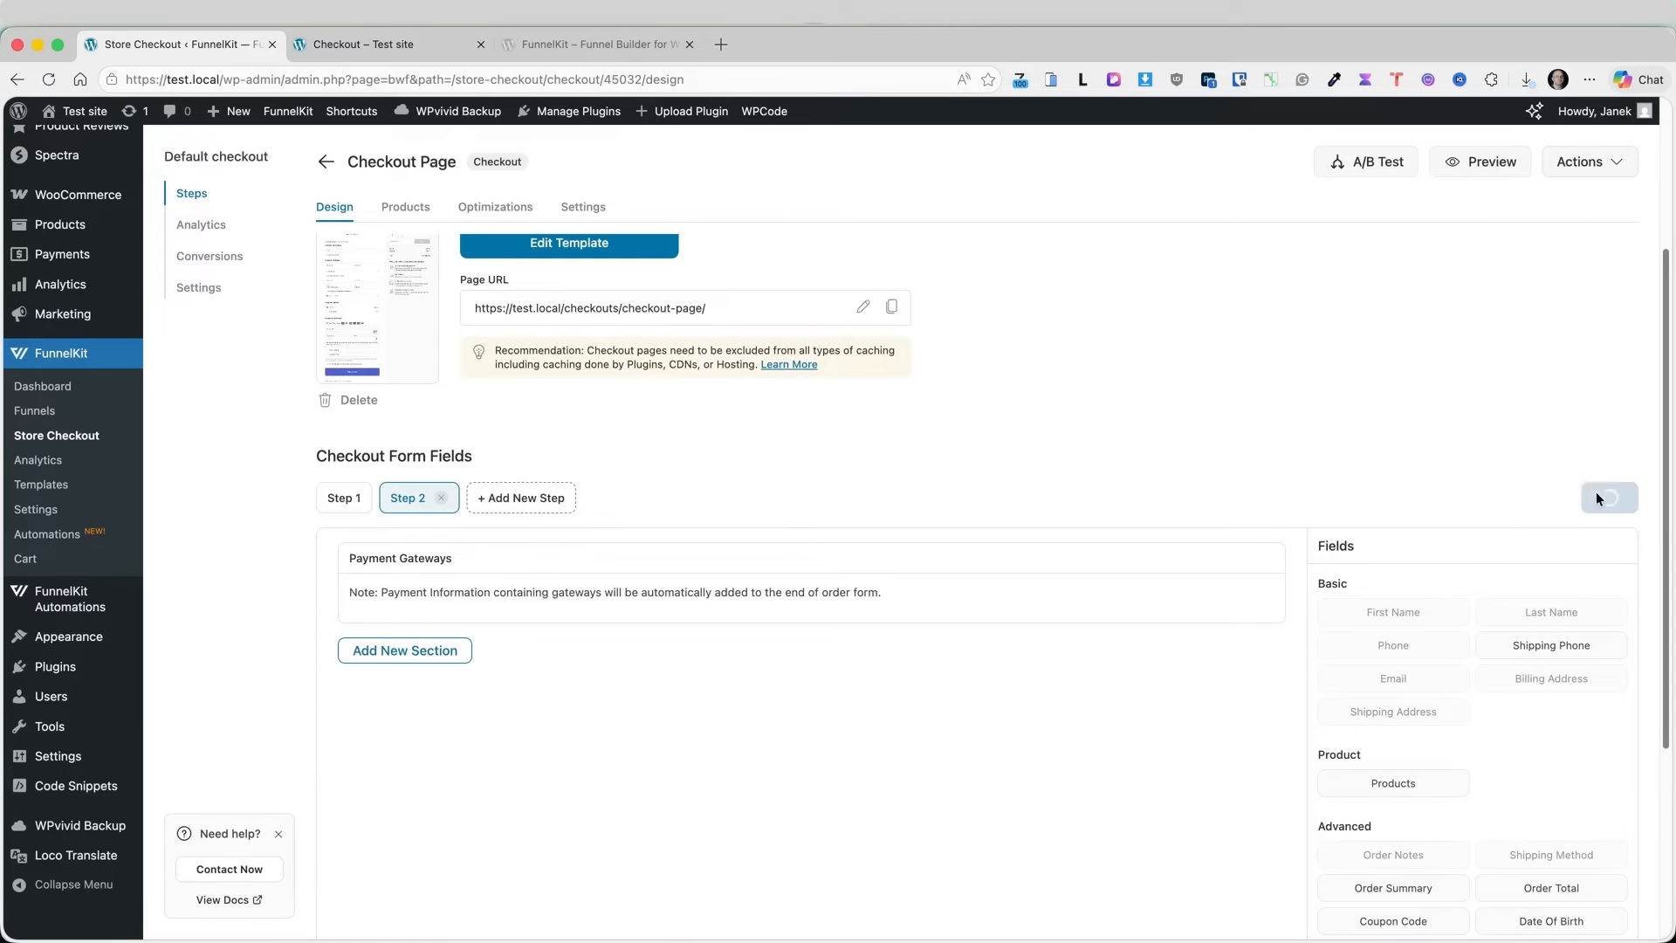
- Reload the storefront checkout page and continue past the shipping details to check the new second step
click(378, 44)
click(50, 78)
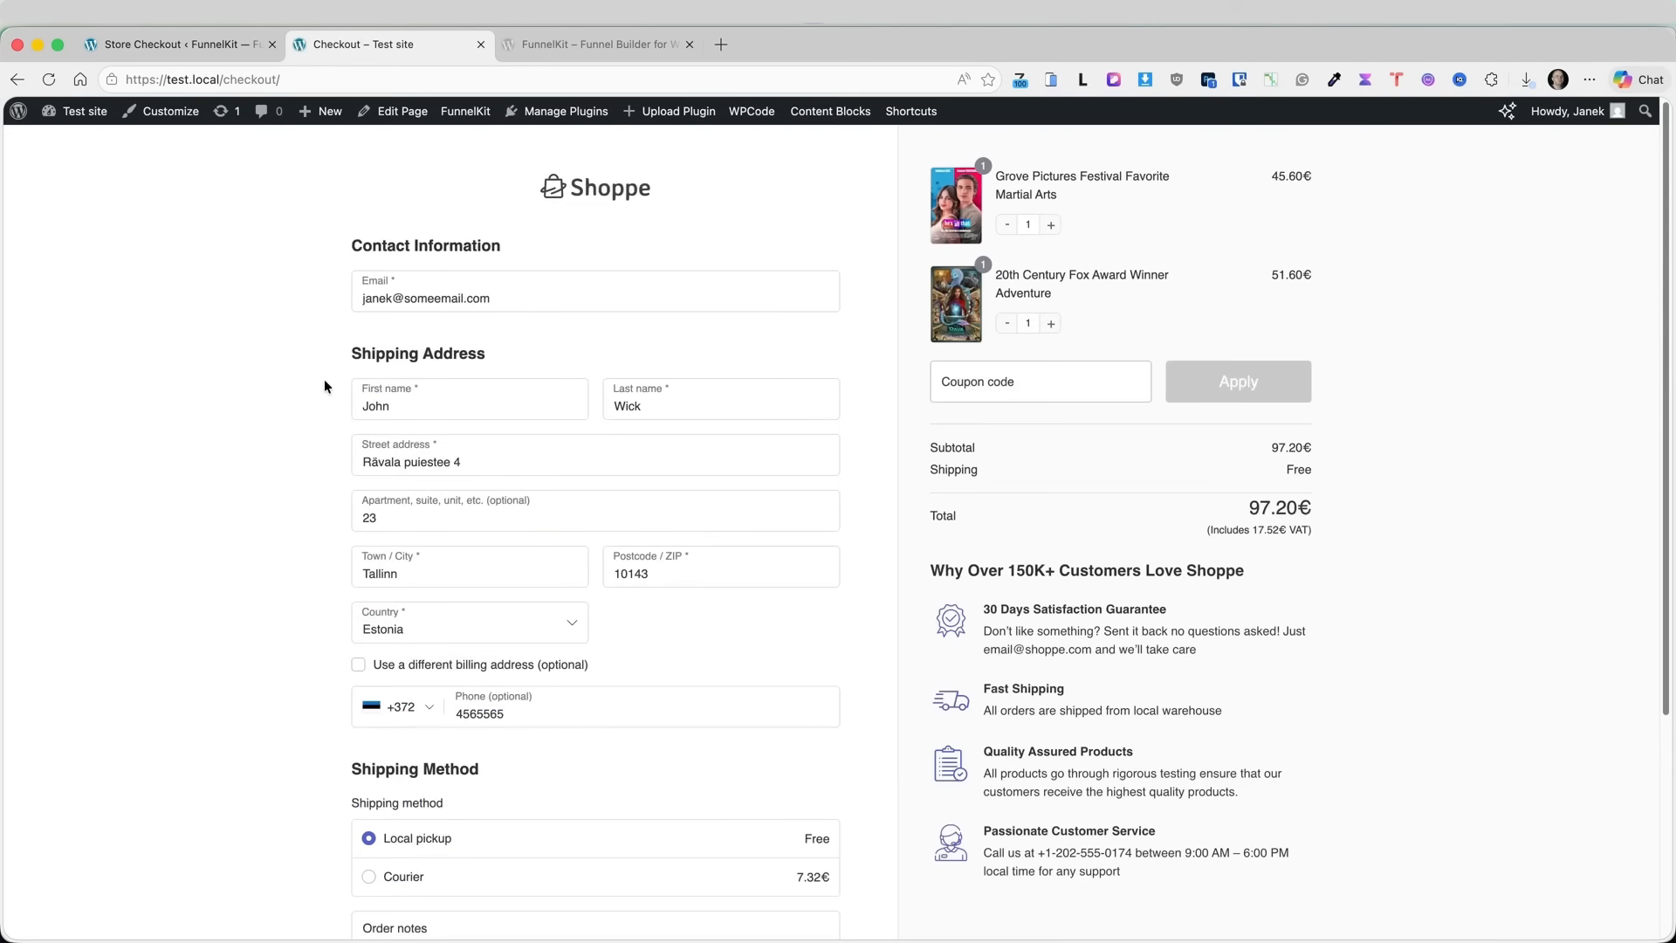
scroll(323, 385, down, 3)
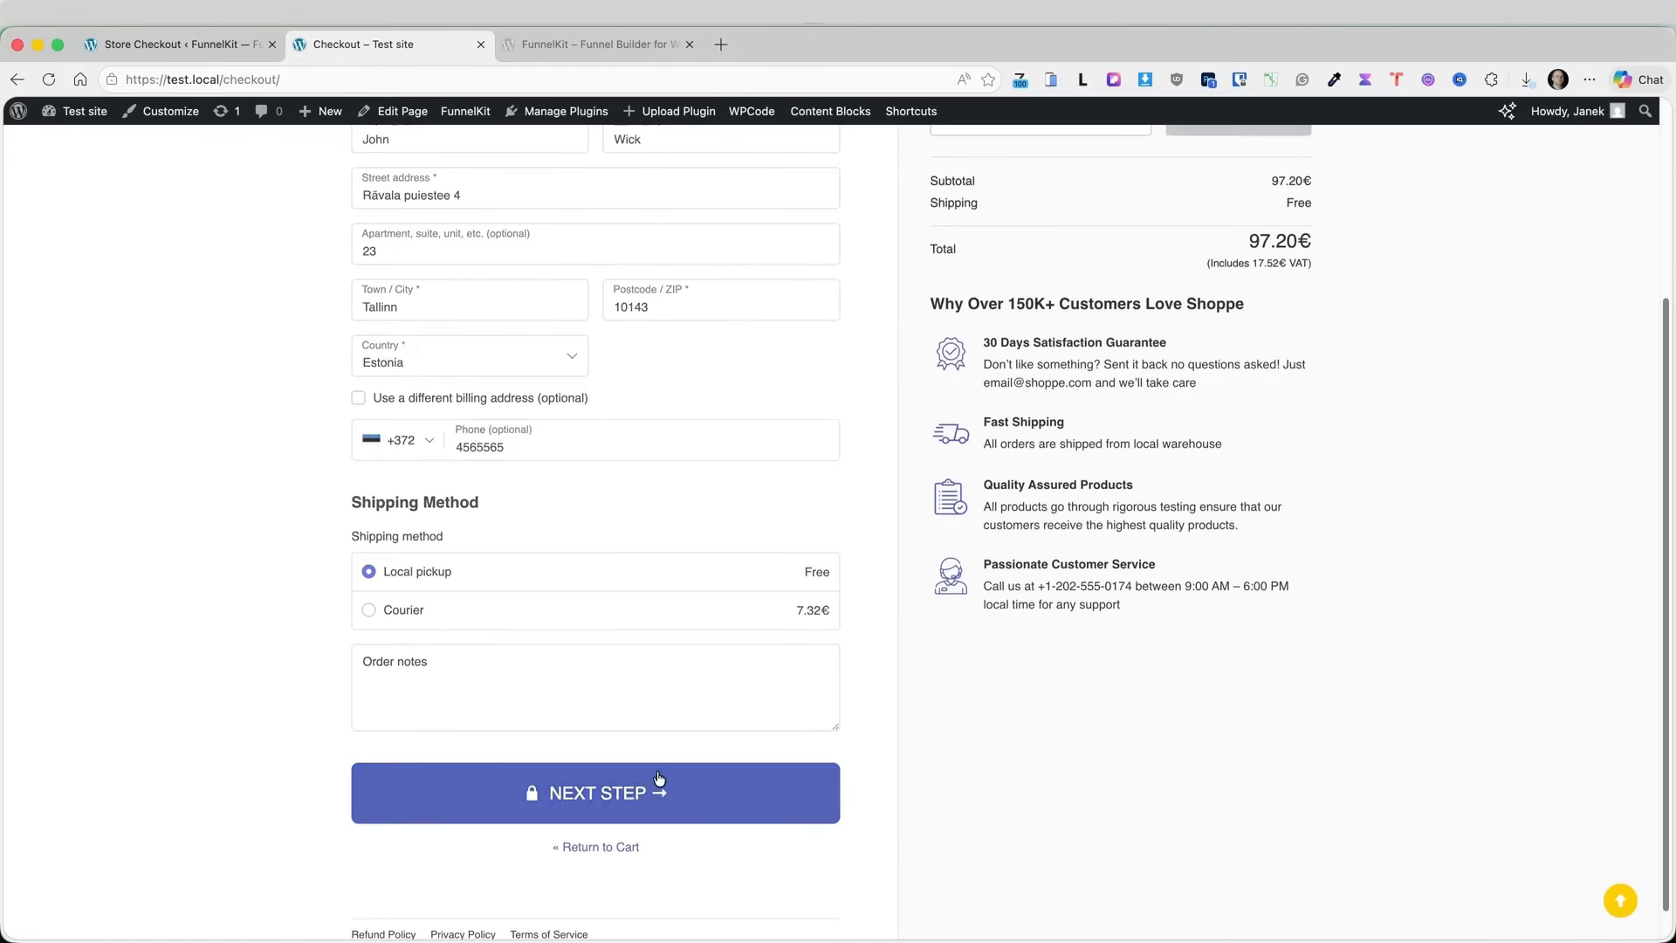
click(659, 778)
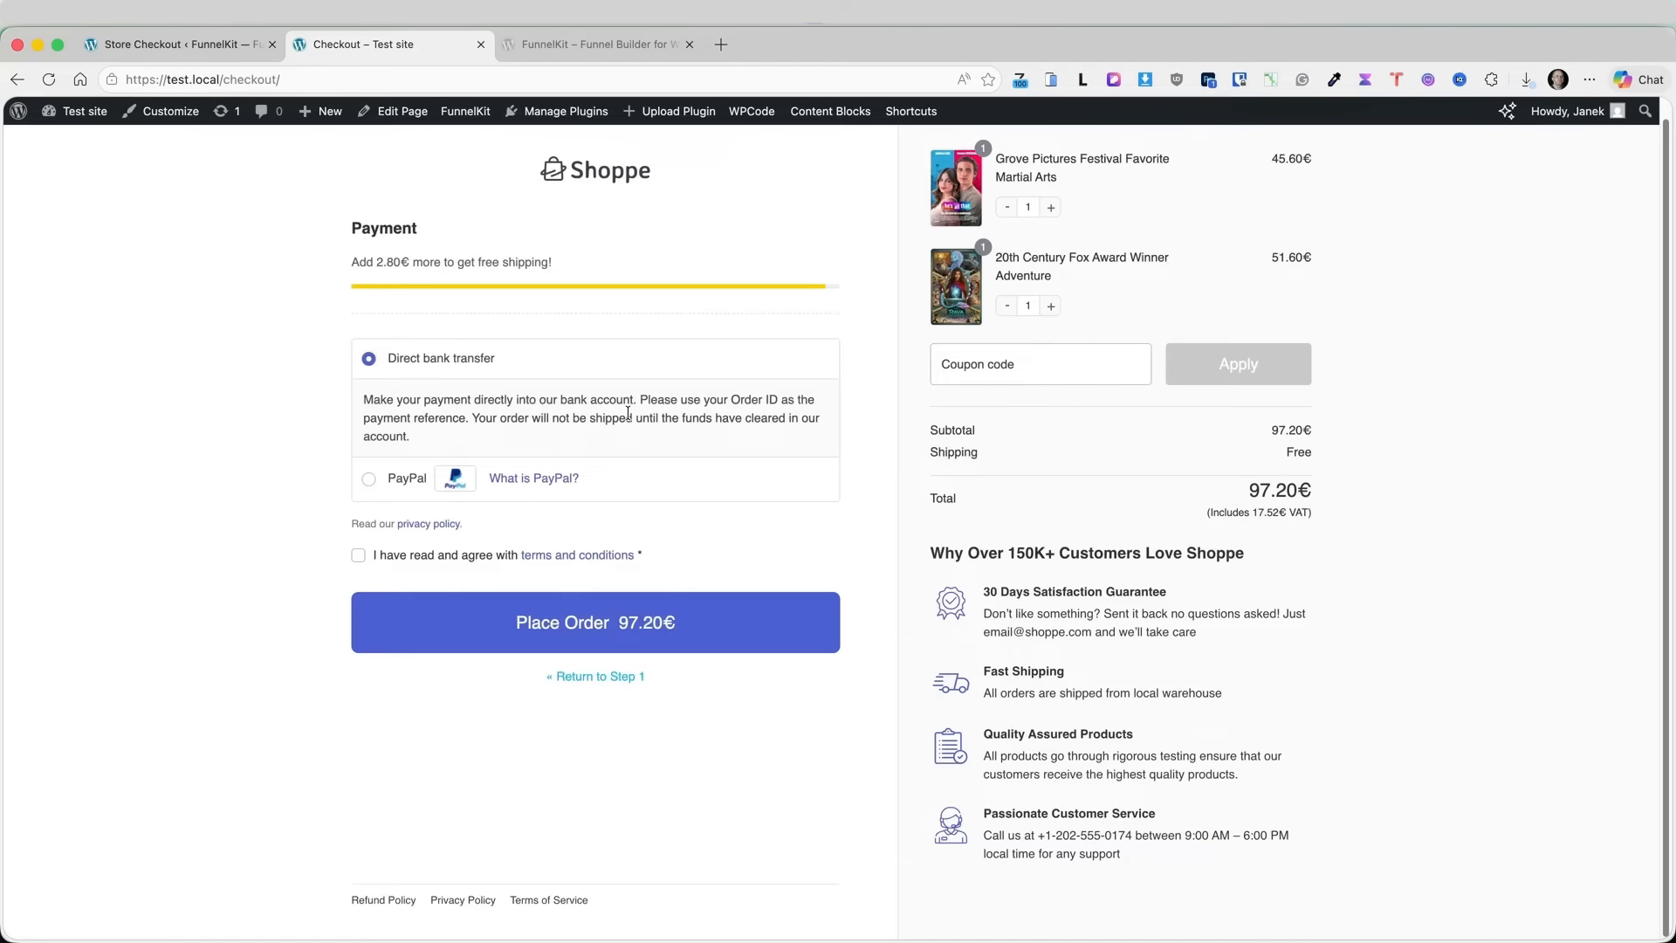
- Return to the checkout form fields and add a section named "Demo info" to Step 2
key(ctrl+shift+Tab)
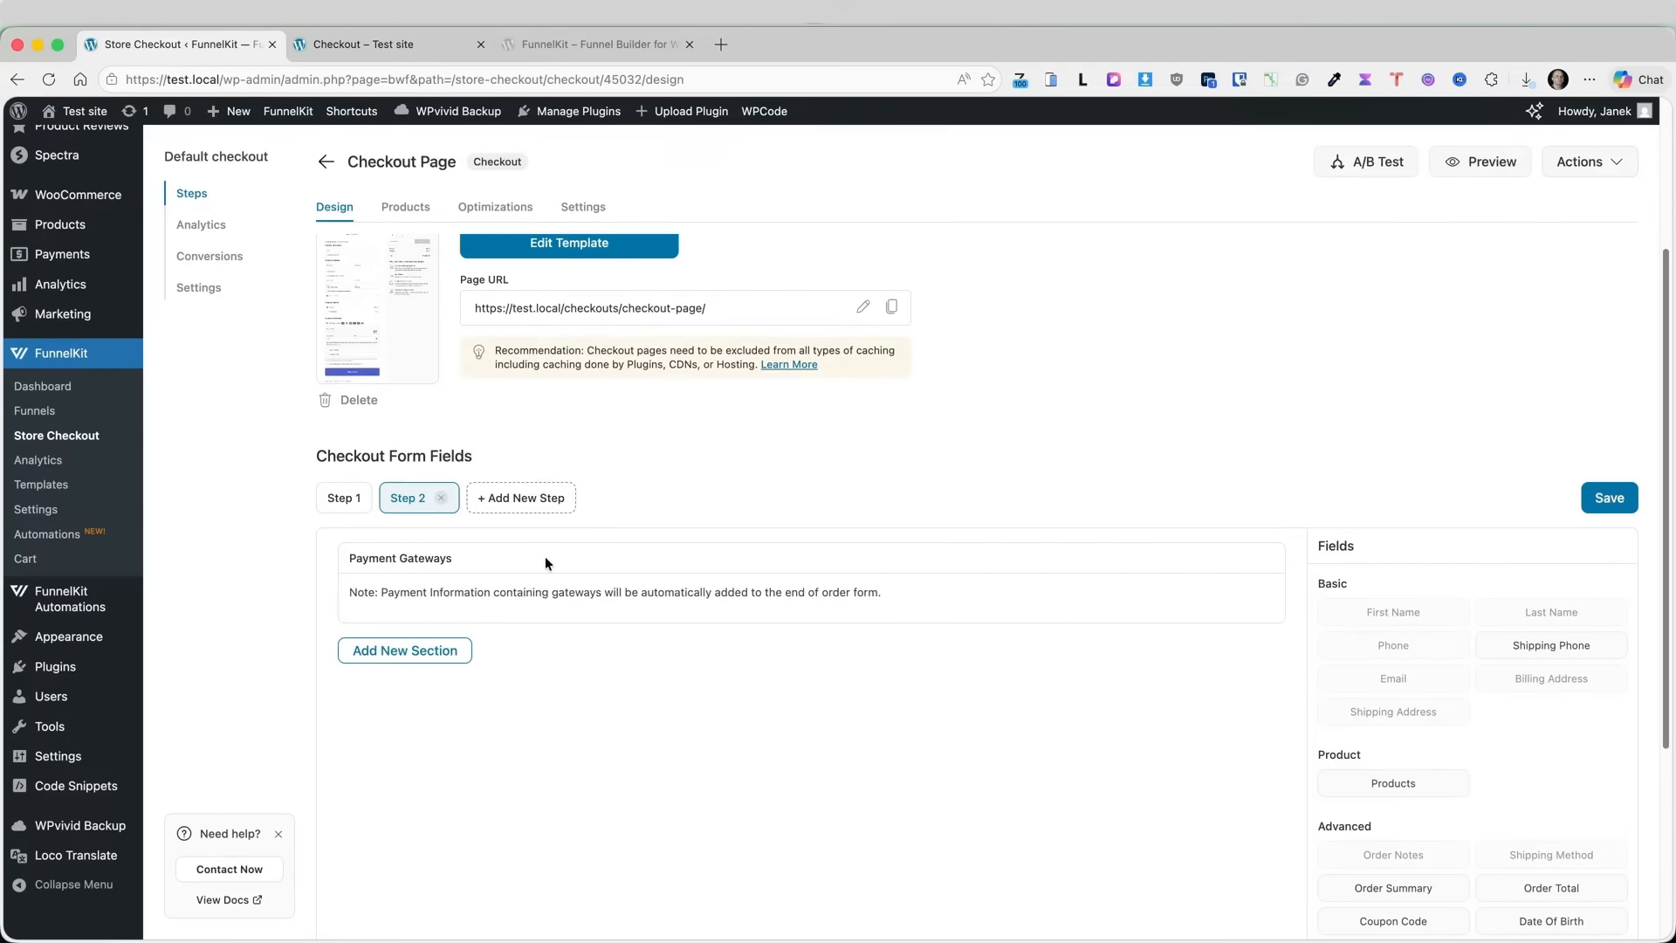
click(410, 653)
text(Demo info)
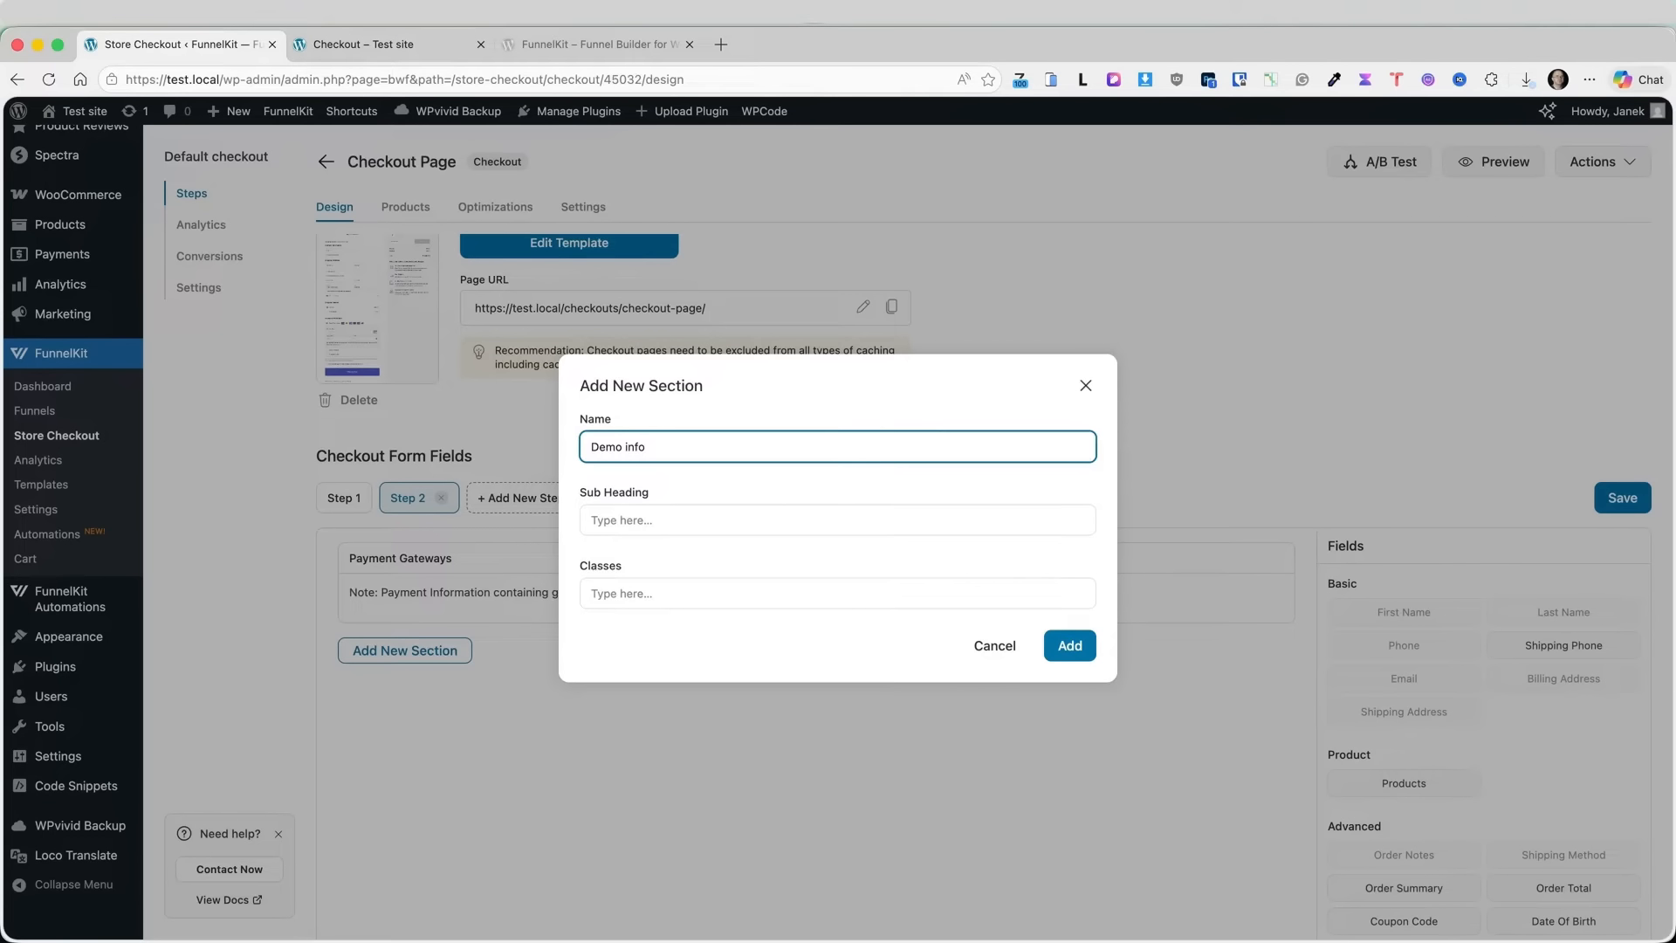
click(1063, 647)
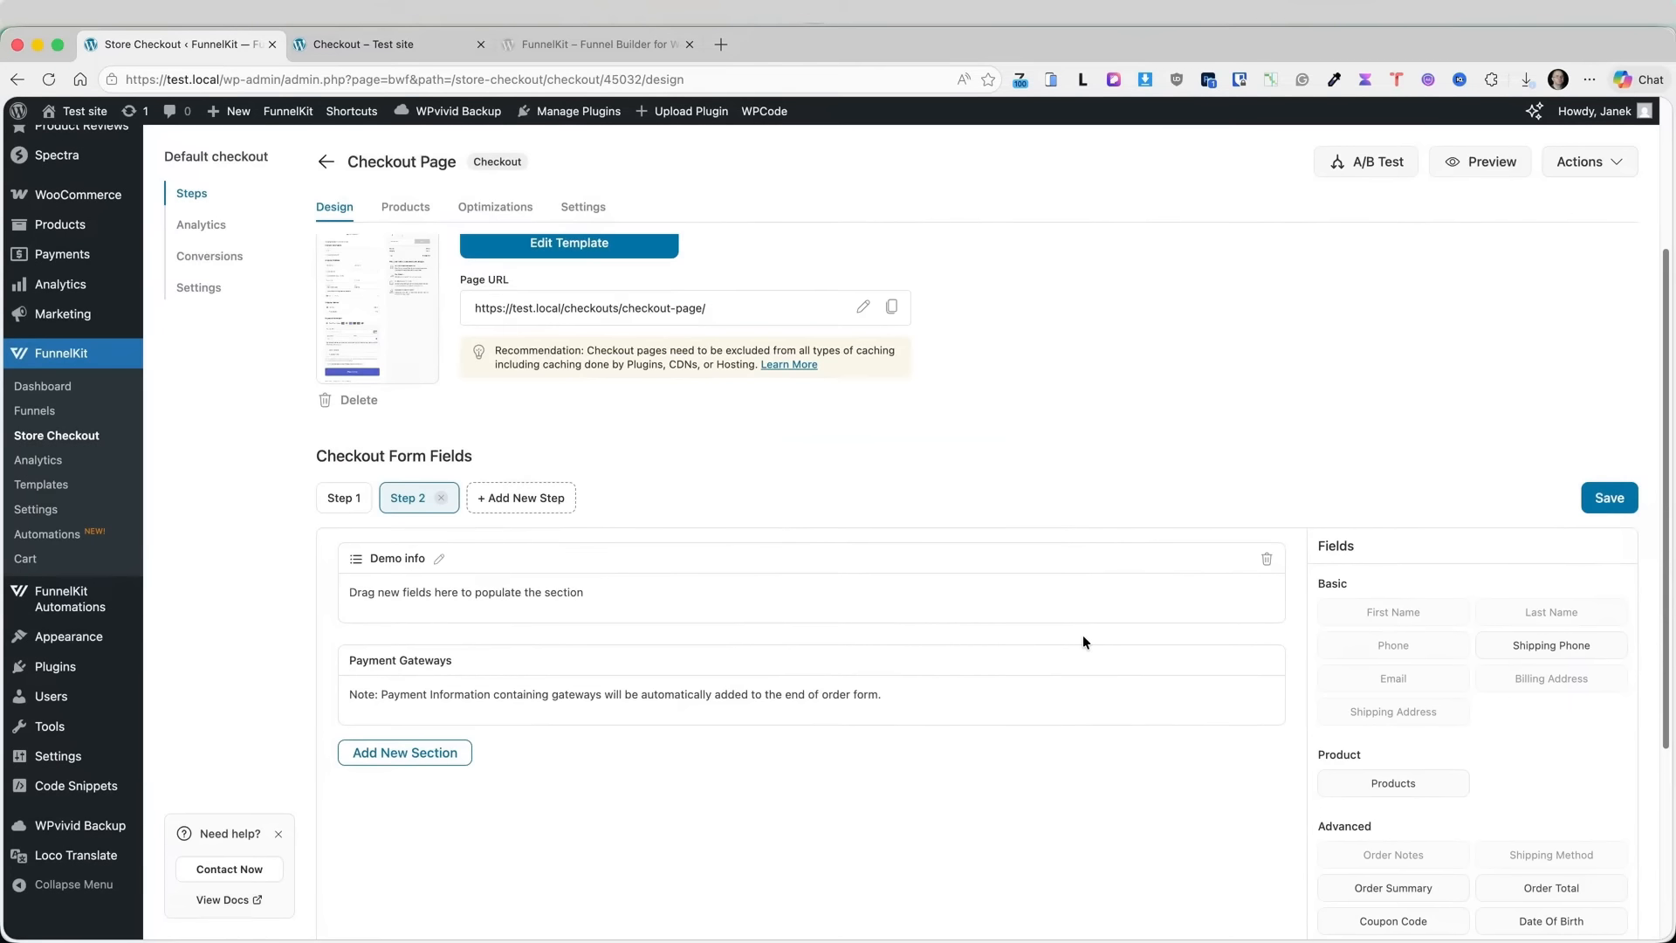
- Place the Order Summary and Order Total fields in the Demo info section and save the form
scroll(1554, 710, down, 3)
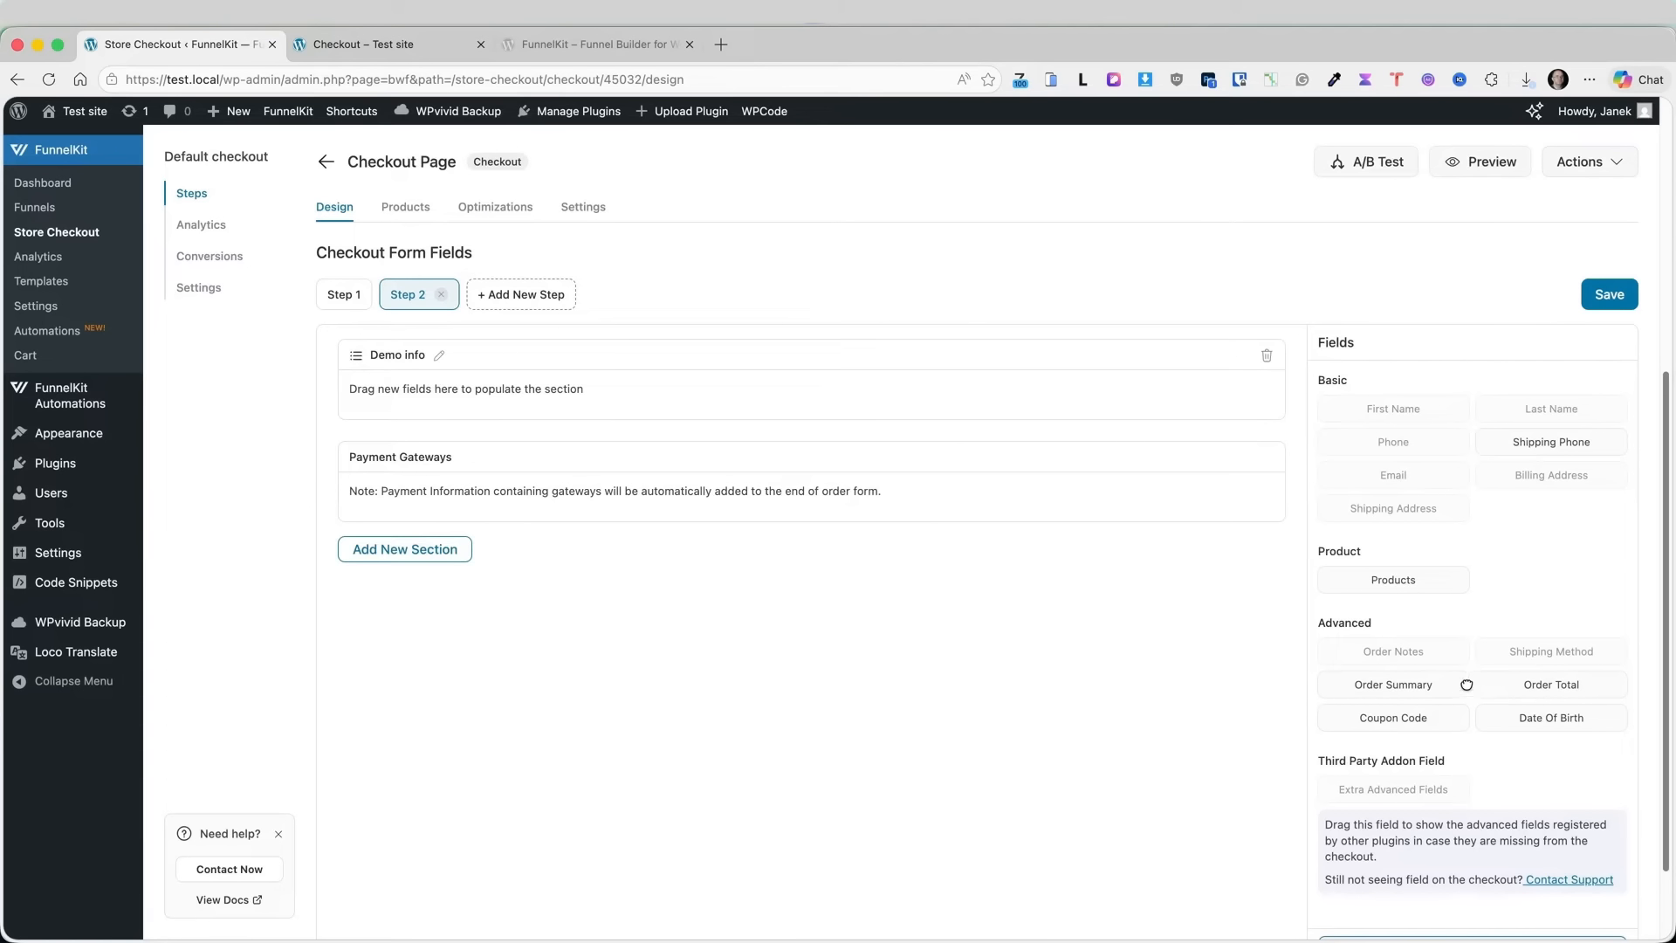
drag(1390, 687, 505, 394)
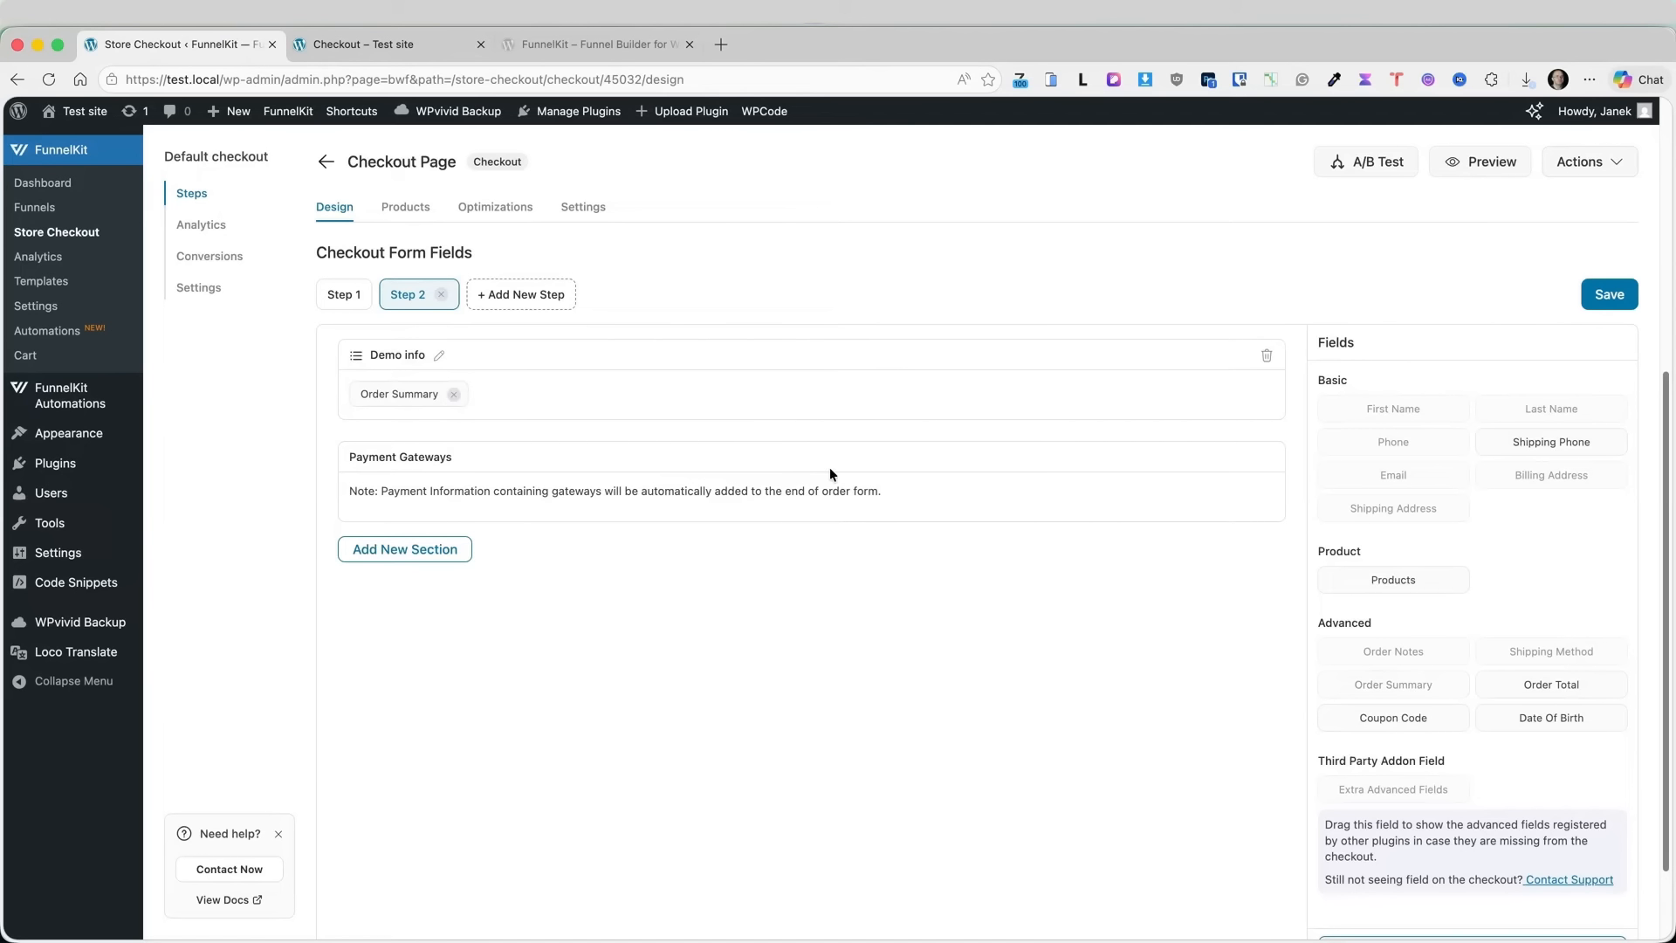
drag(1551, 684, 604, 395)
click(1608, 294)
- Reload the storefront checkout page and review the Demo info section in its second step
click(367, 43)
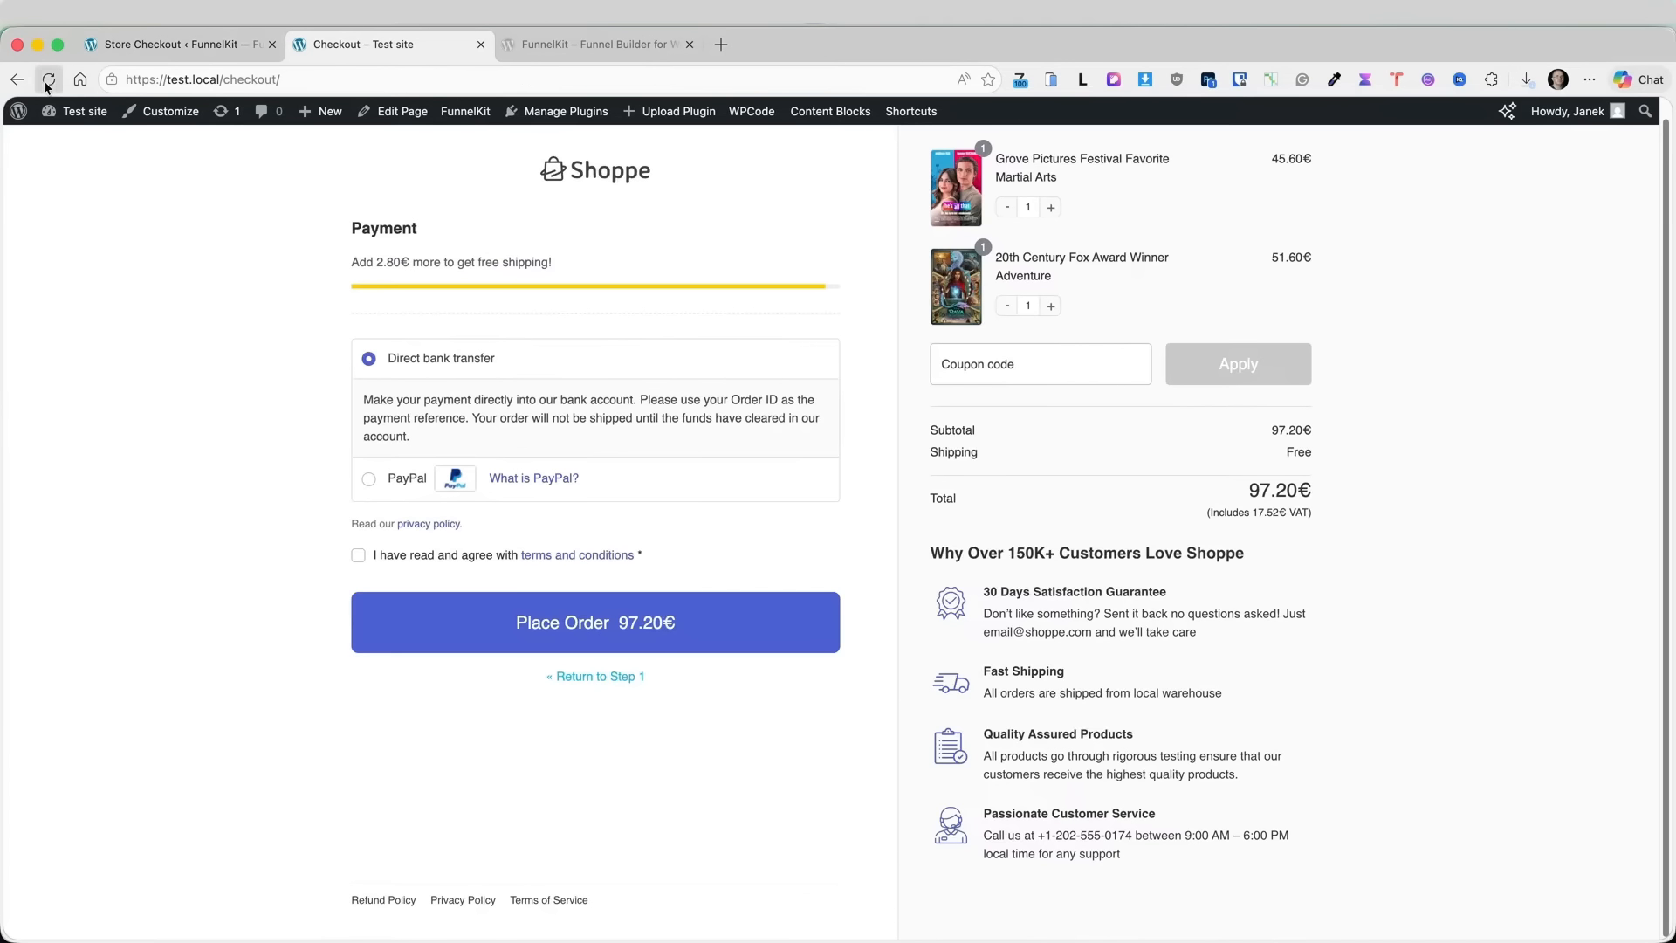
click(48, 80)
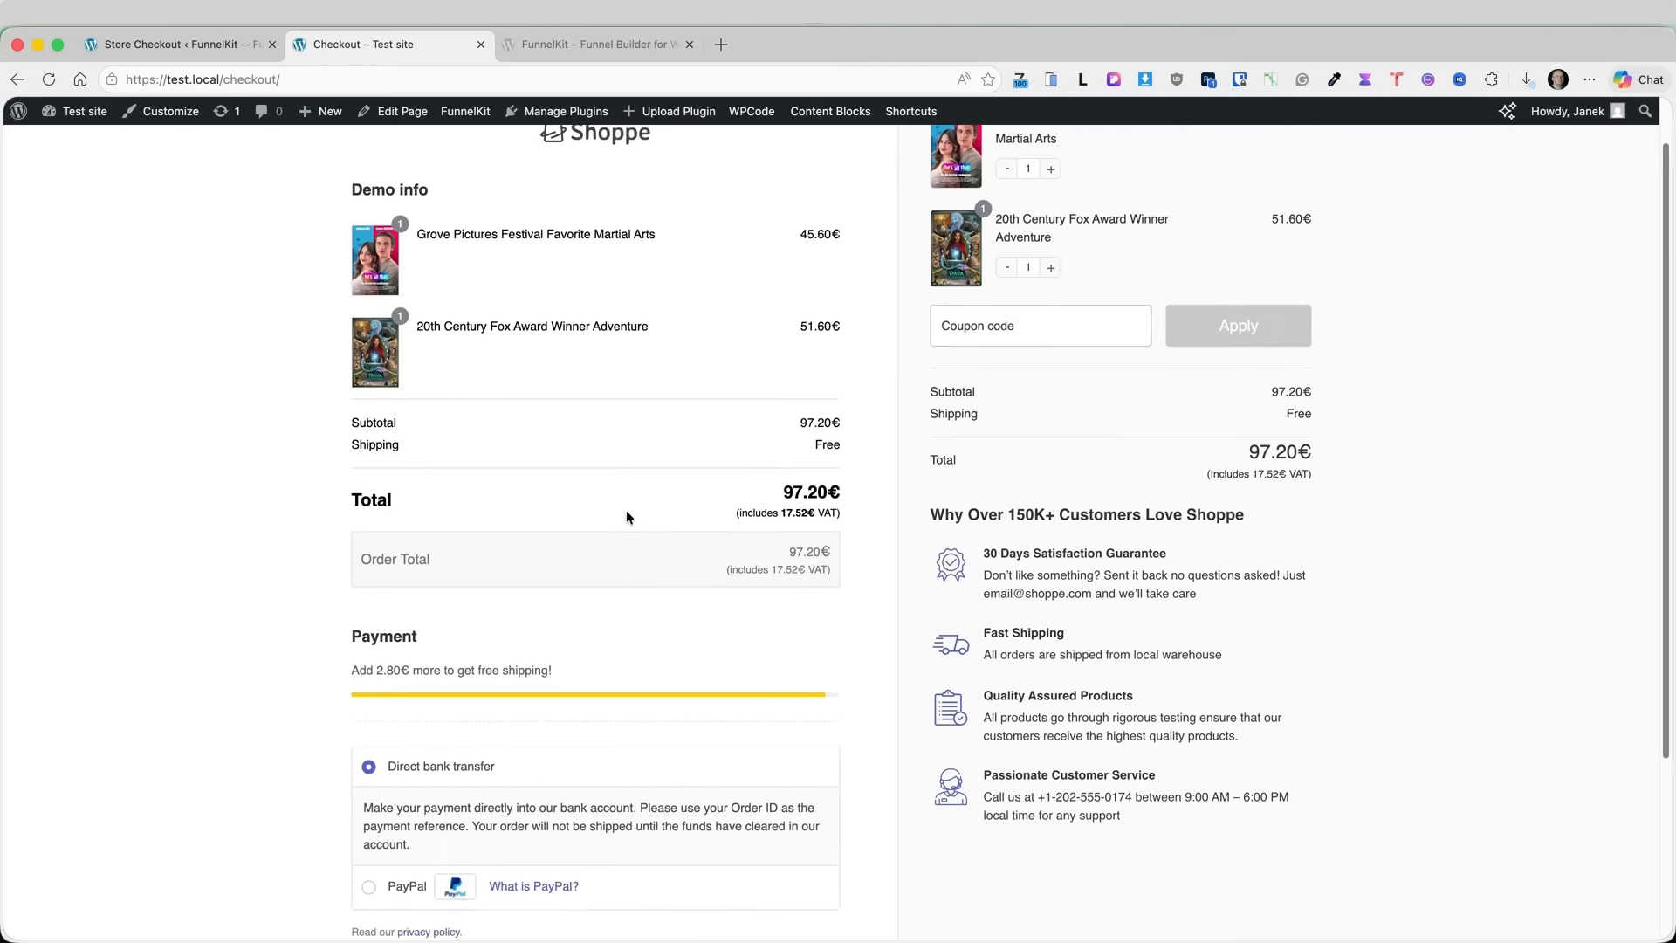
scroll(626, 510, up, 1)
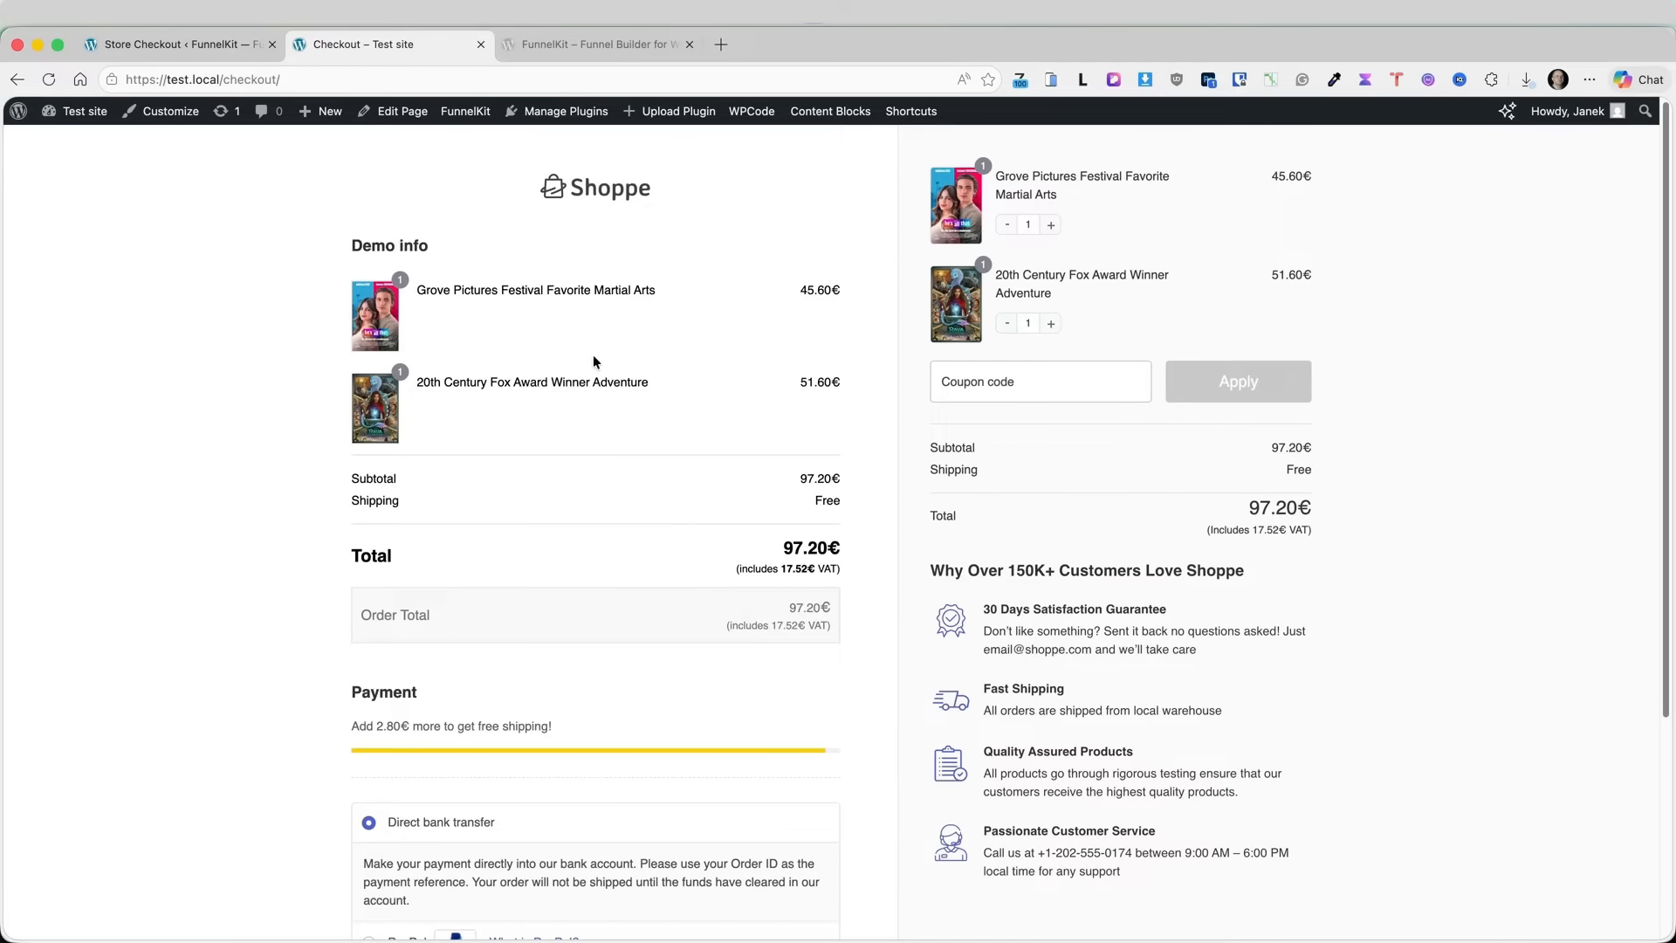
- Remove the Demo info section from Step 2 of the checkout form and save
click(153, 37)
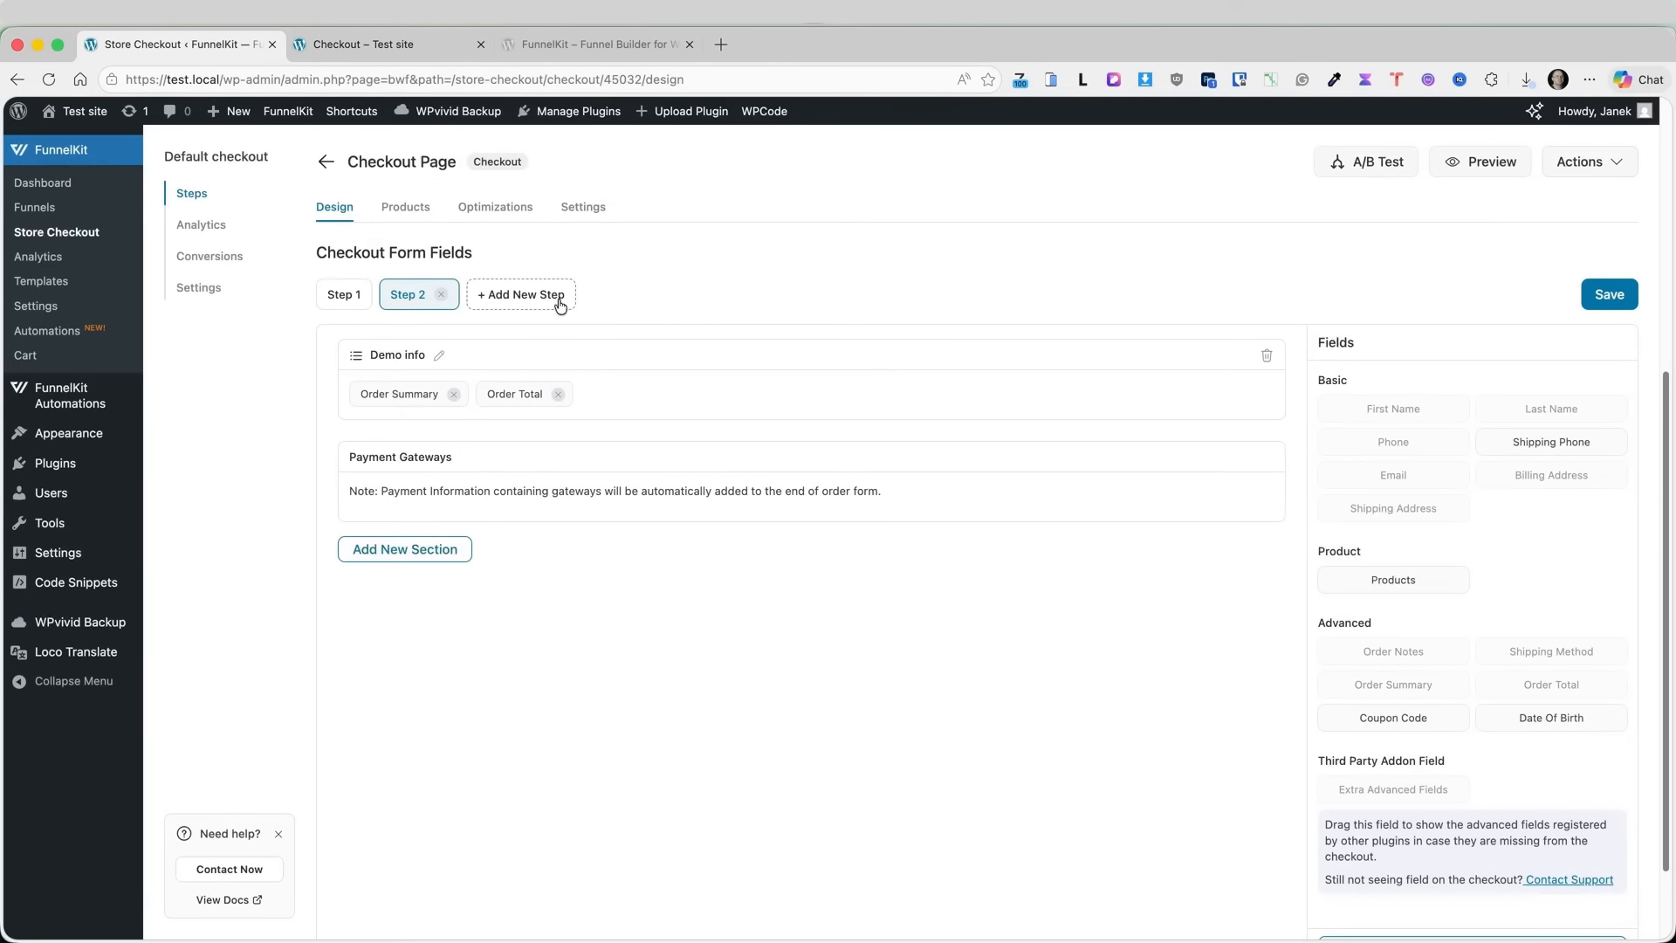
click(1266, 357)
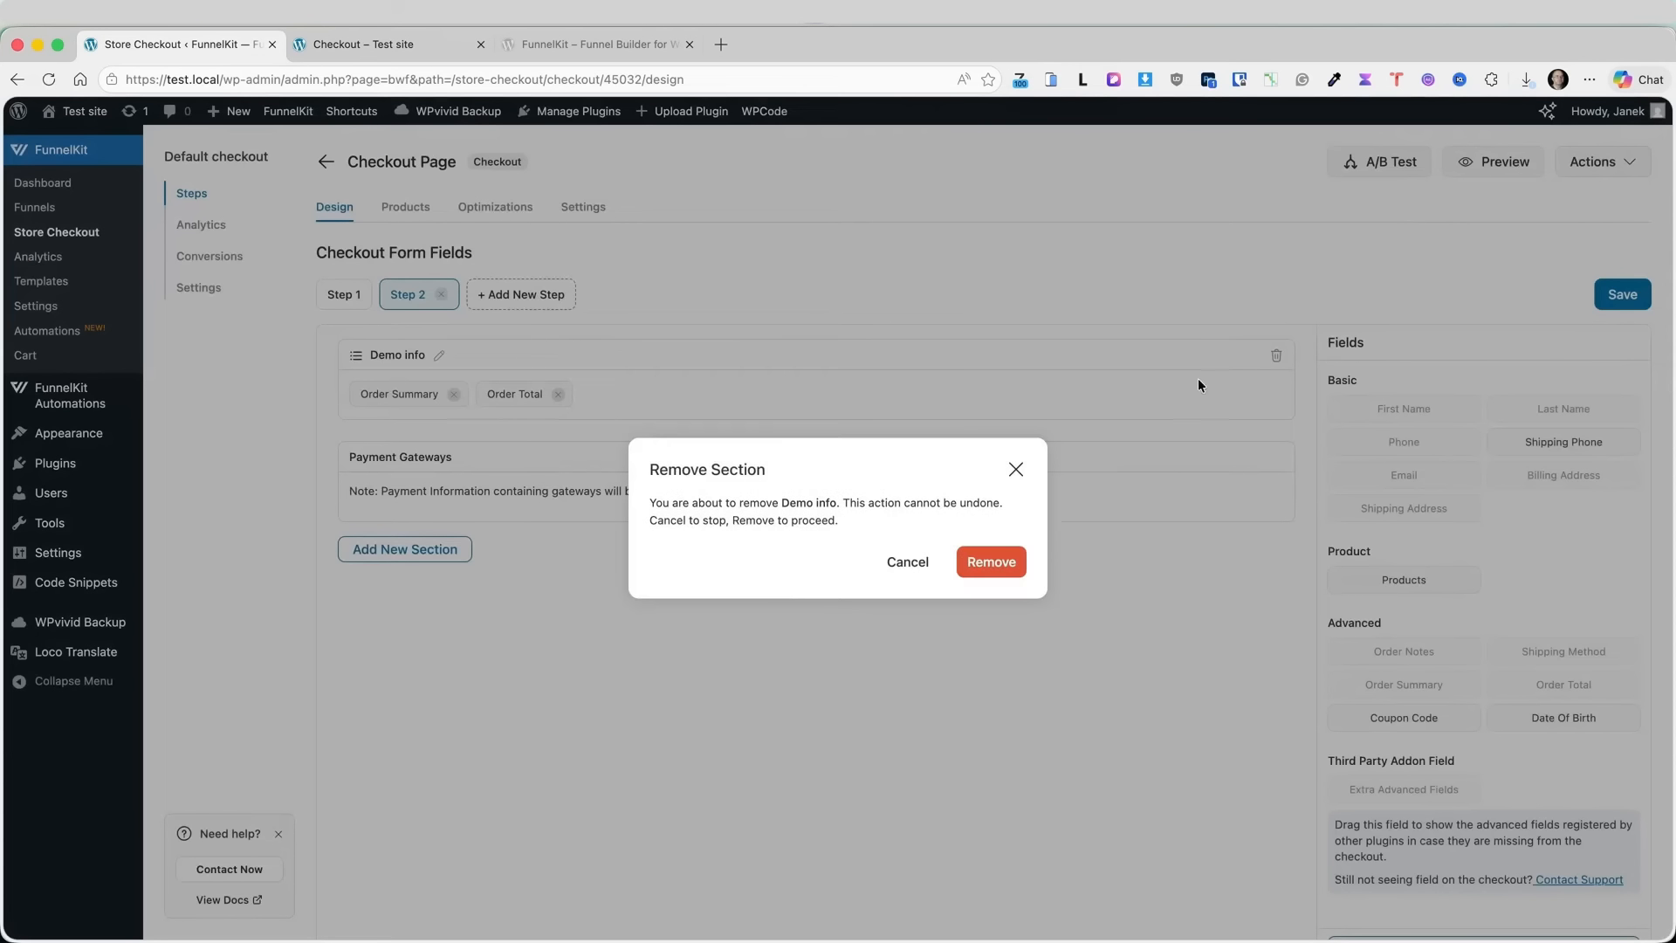
click(997, 567)
click(1606, 293)
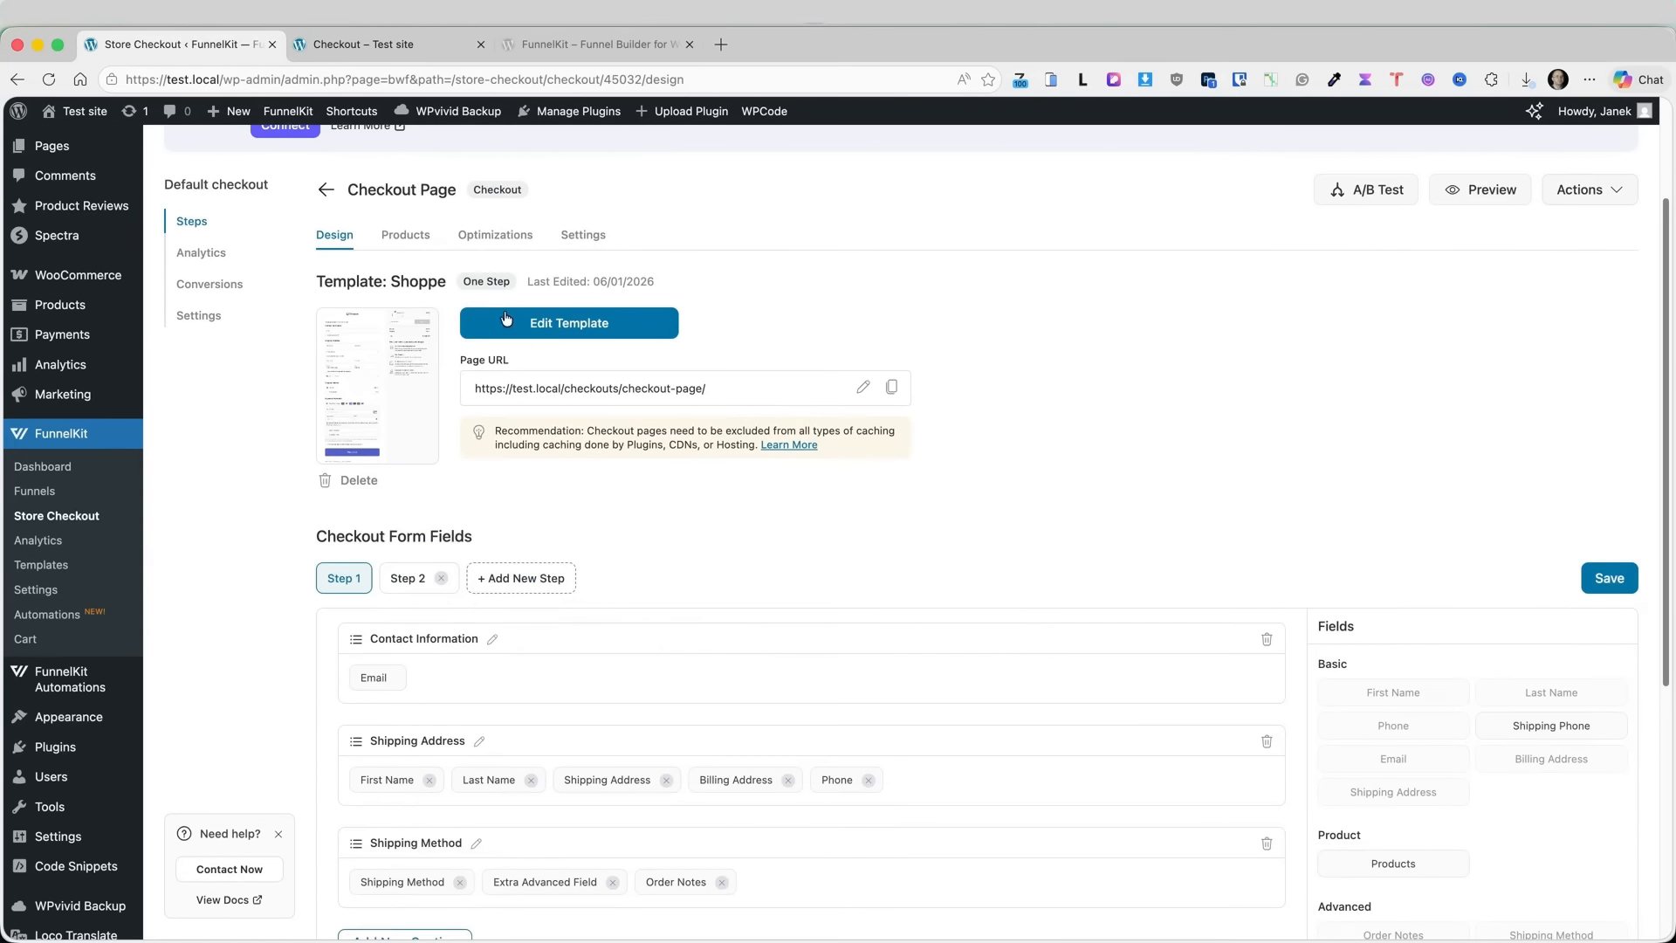
- Add the products 20th Century Fox Award Winner Adventure and 20th Century Fox Cult Classic Horror to the Checkout Page step
click(411, 236)
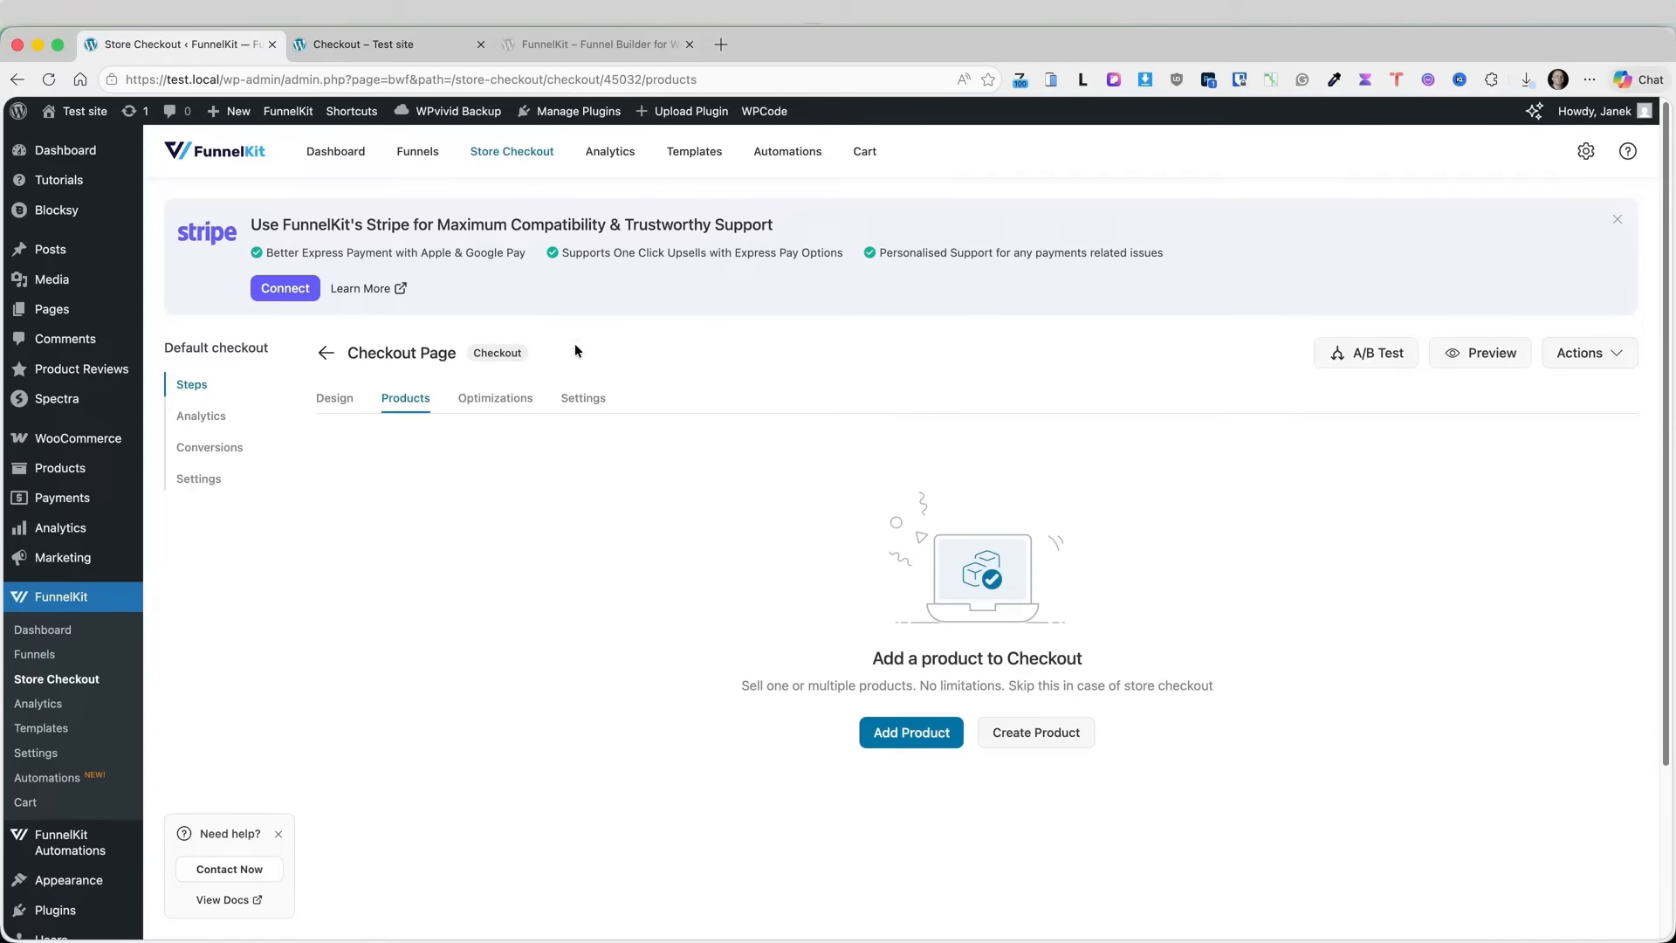
click(916, 734)
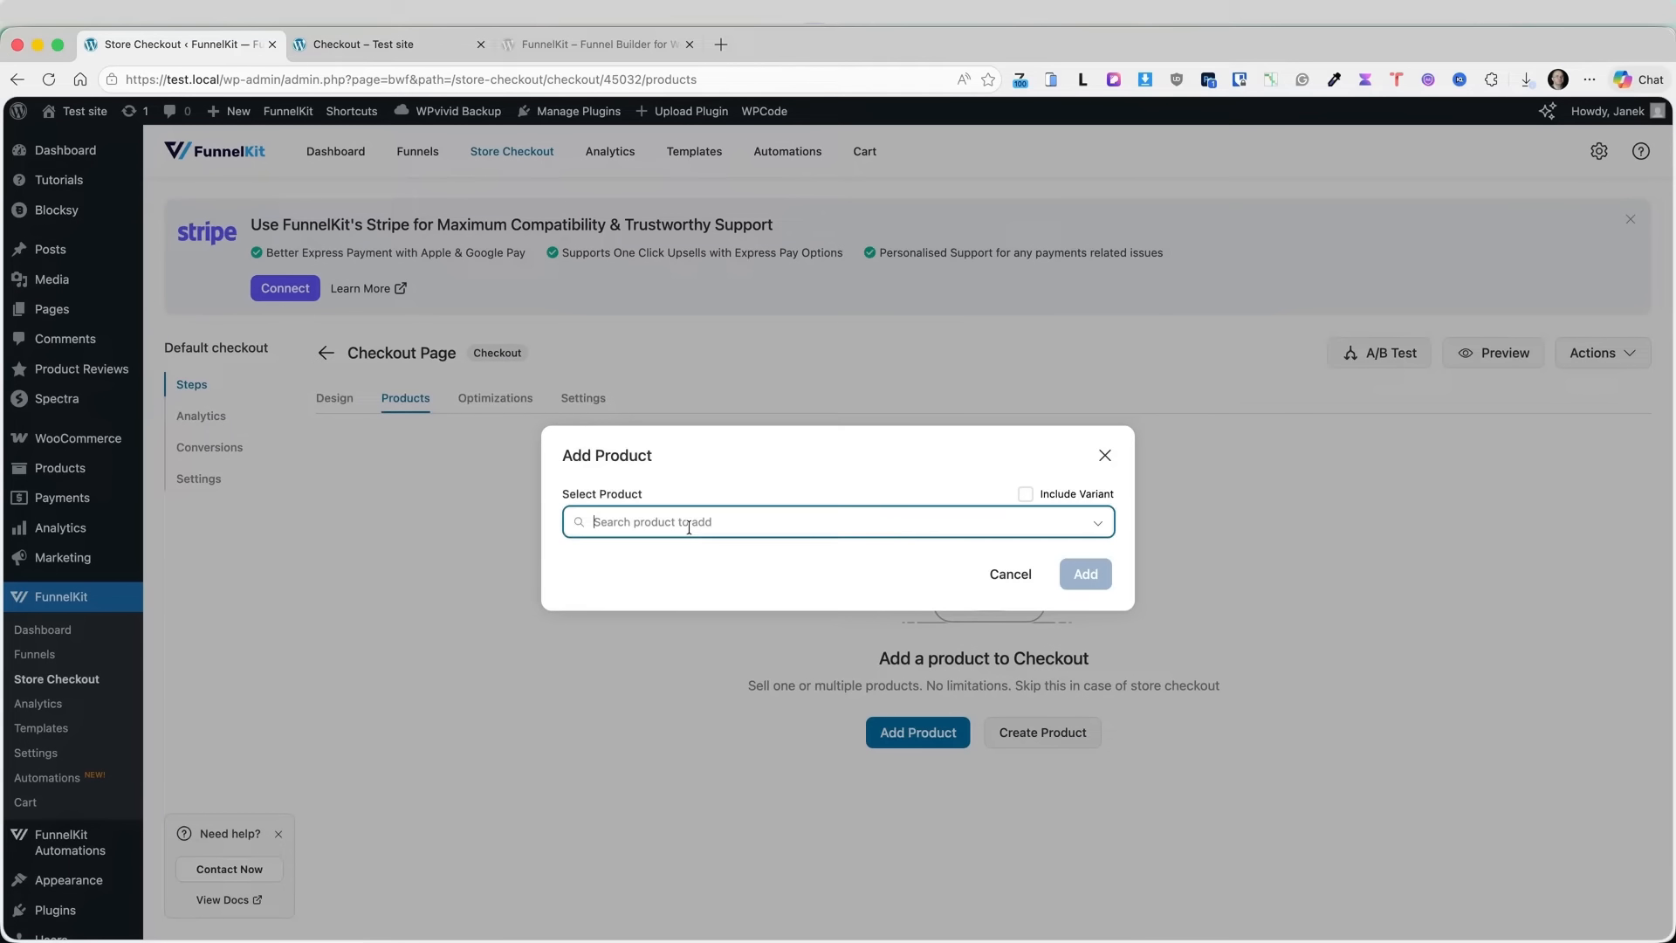
text(20th)
click(652, 556)
click(753, 496)
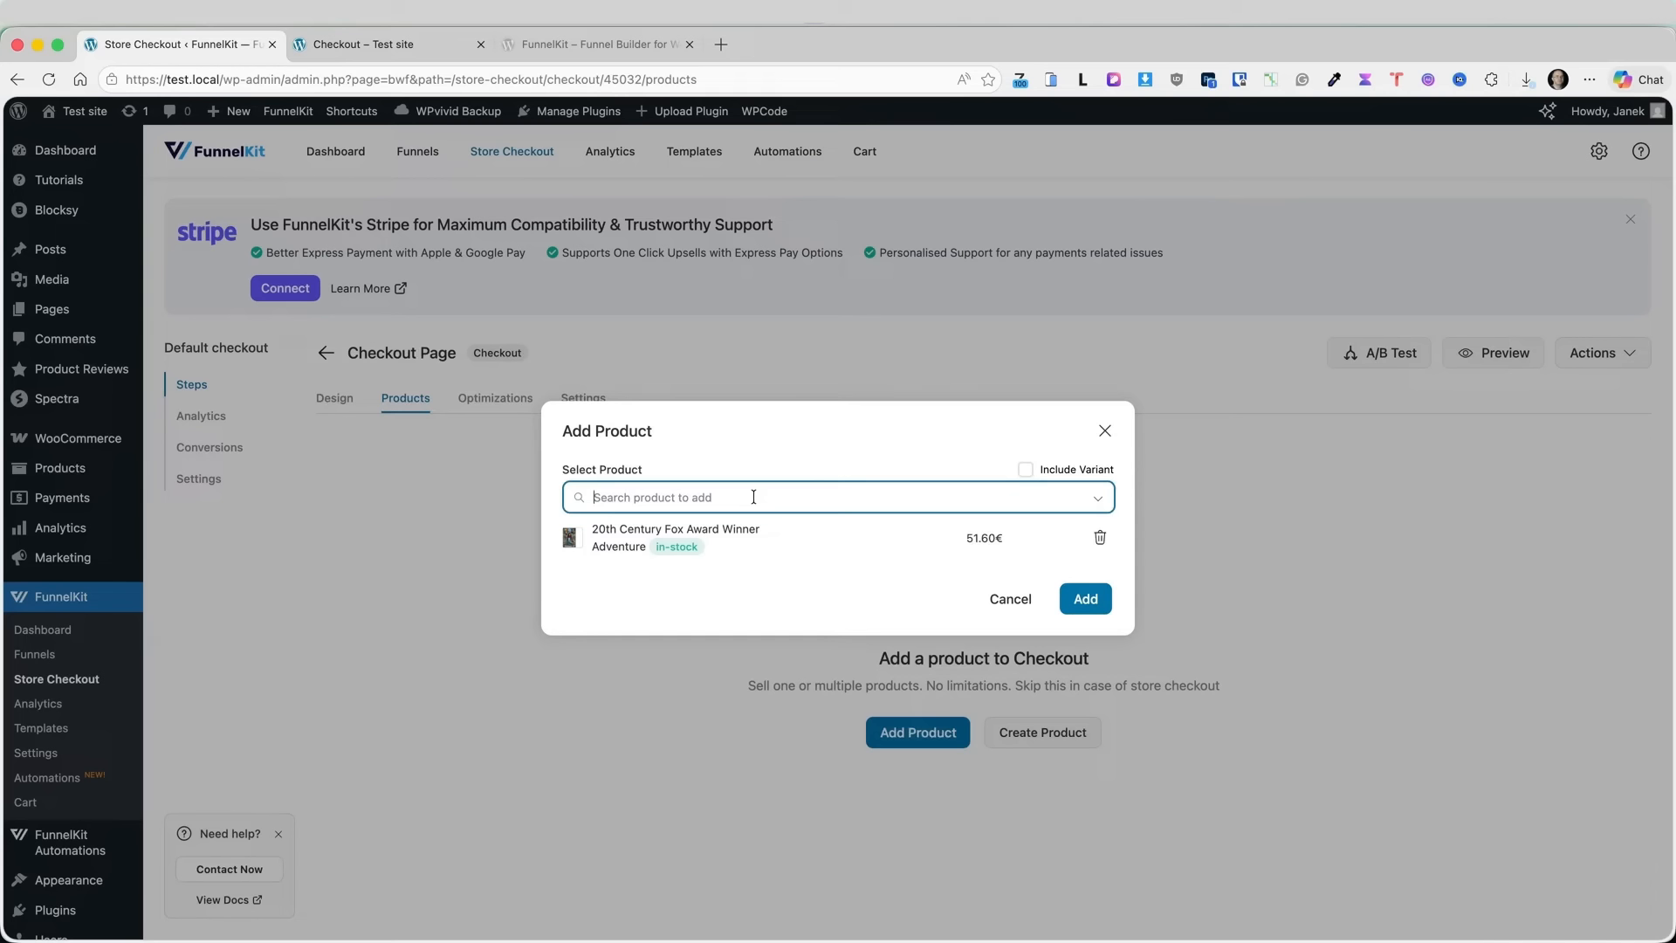
text(20th)
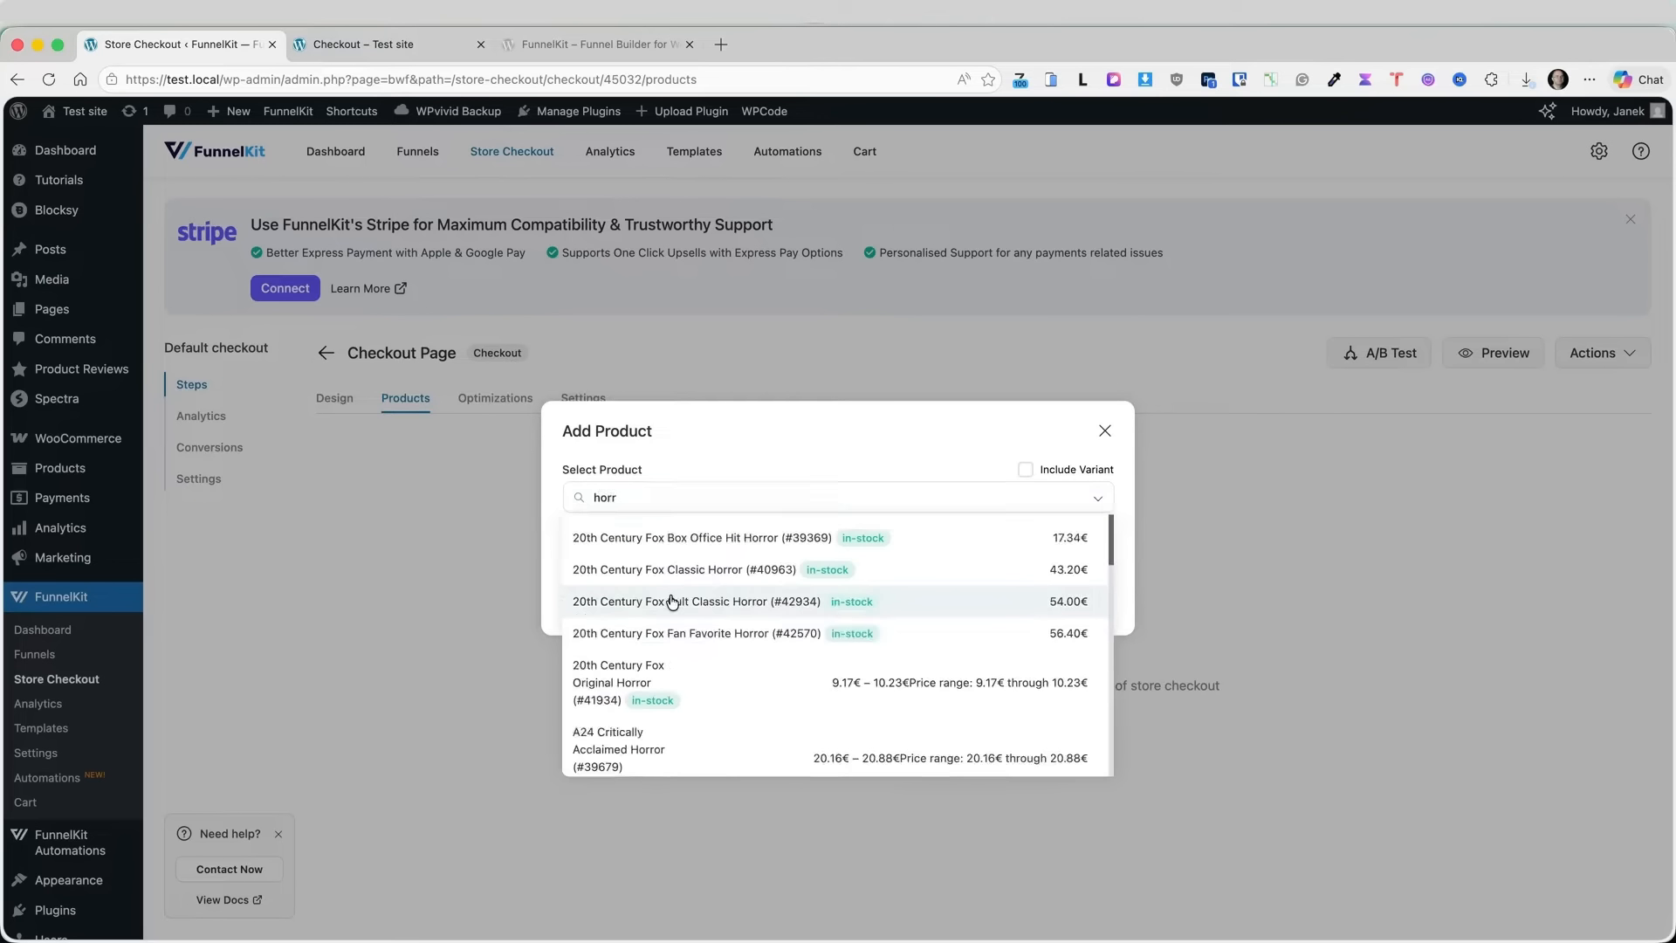
click(673, 598)
click(1085, 623)
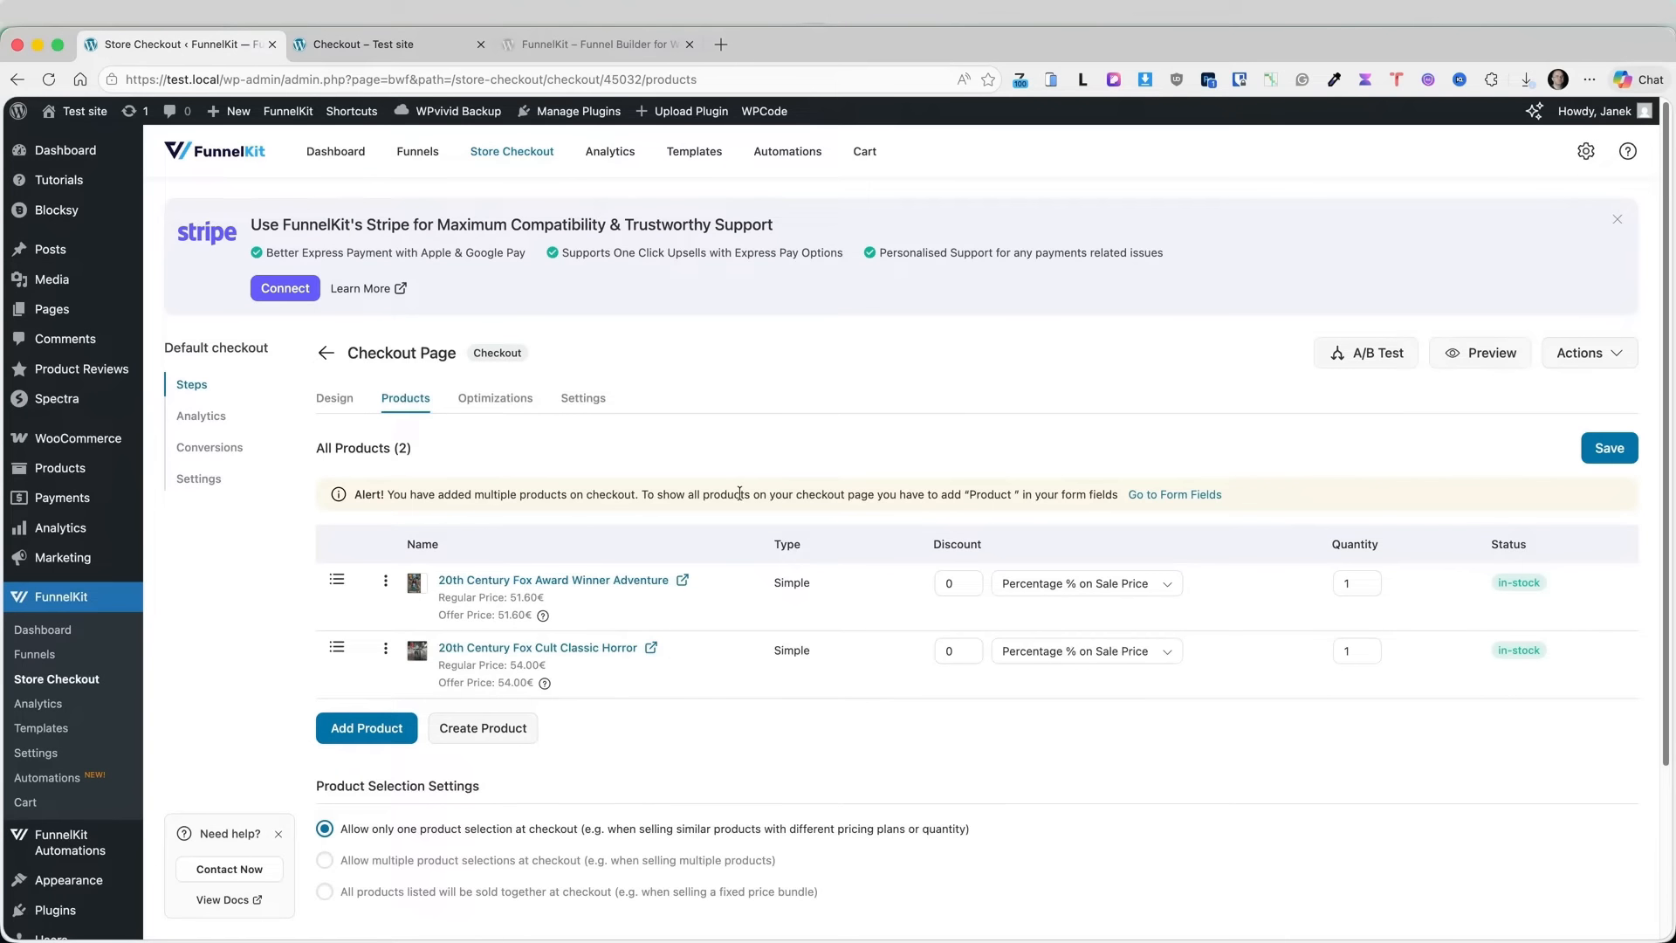
- Try the product selection modes, ending with the one that allows multiple product selections at checkout
scroll(741, 491, down, 2)
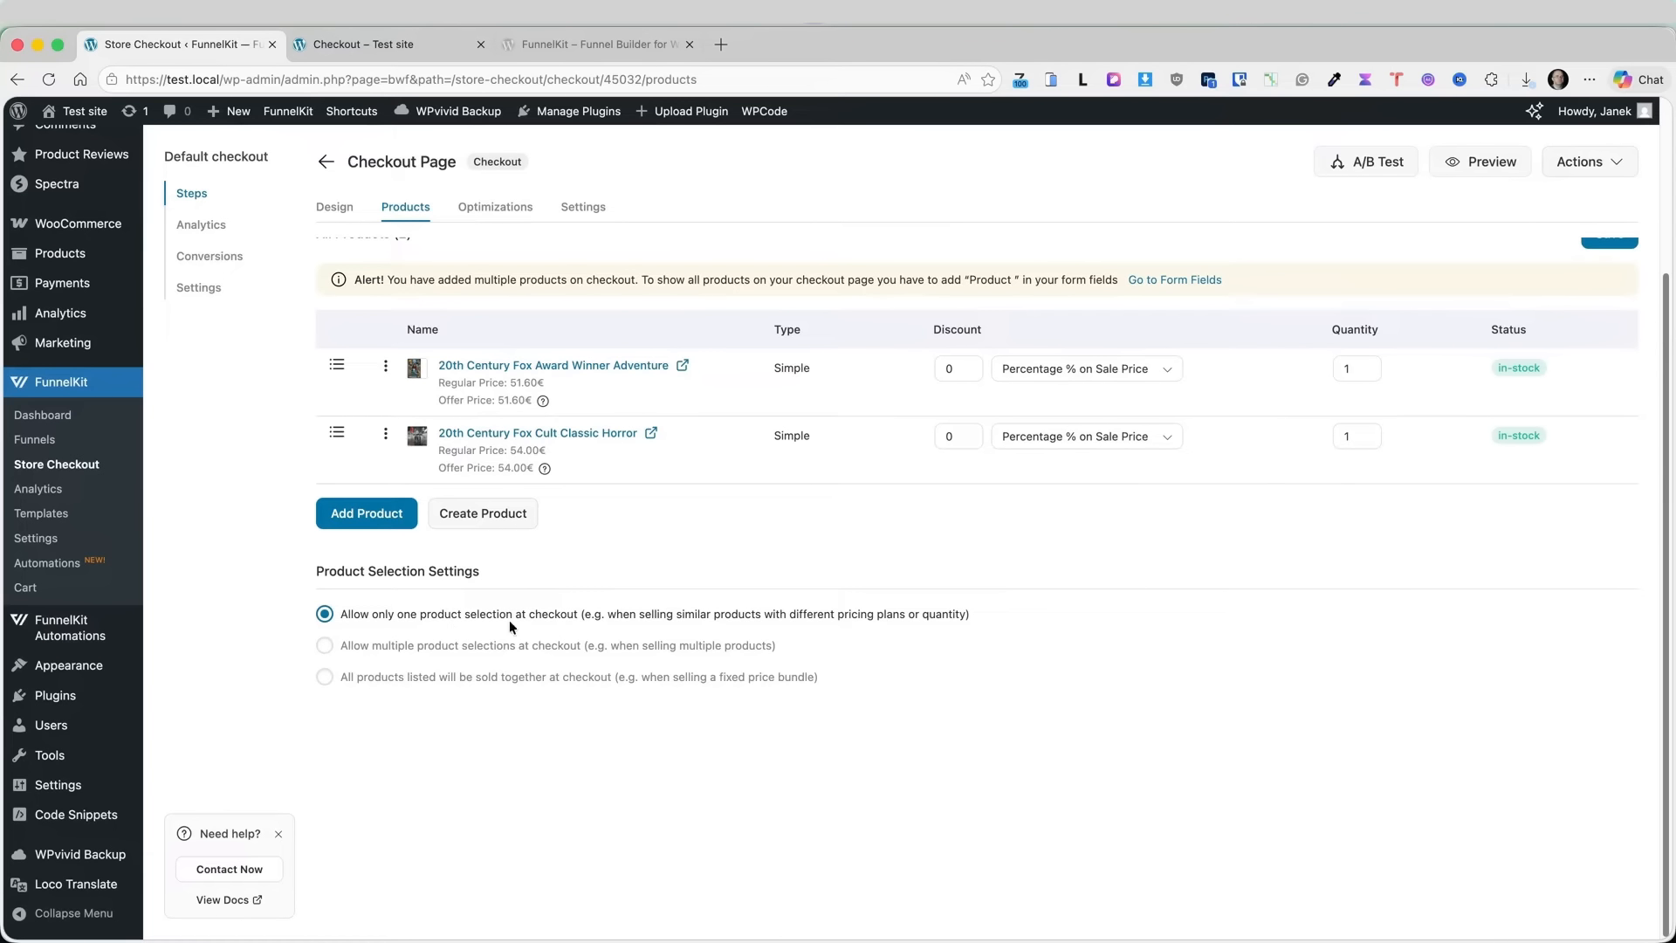
click(385, 650)
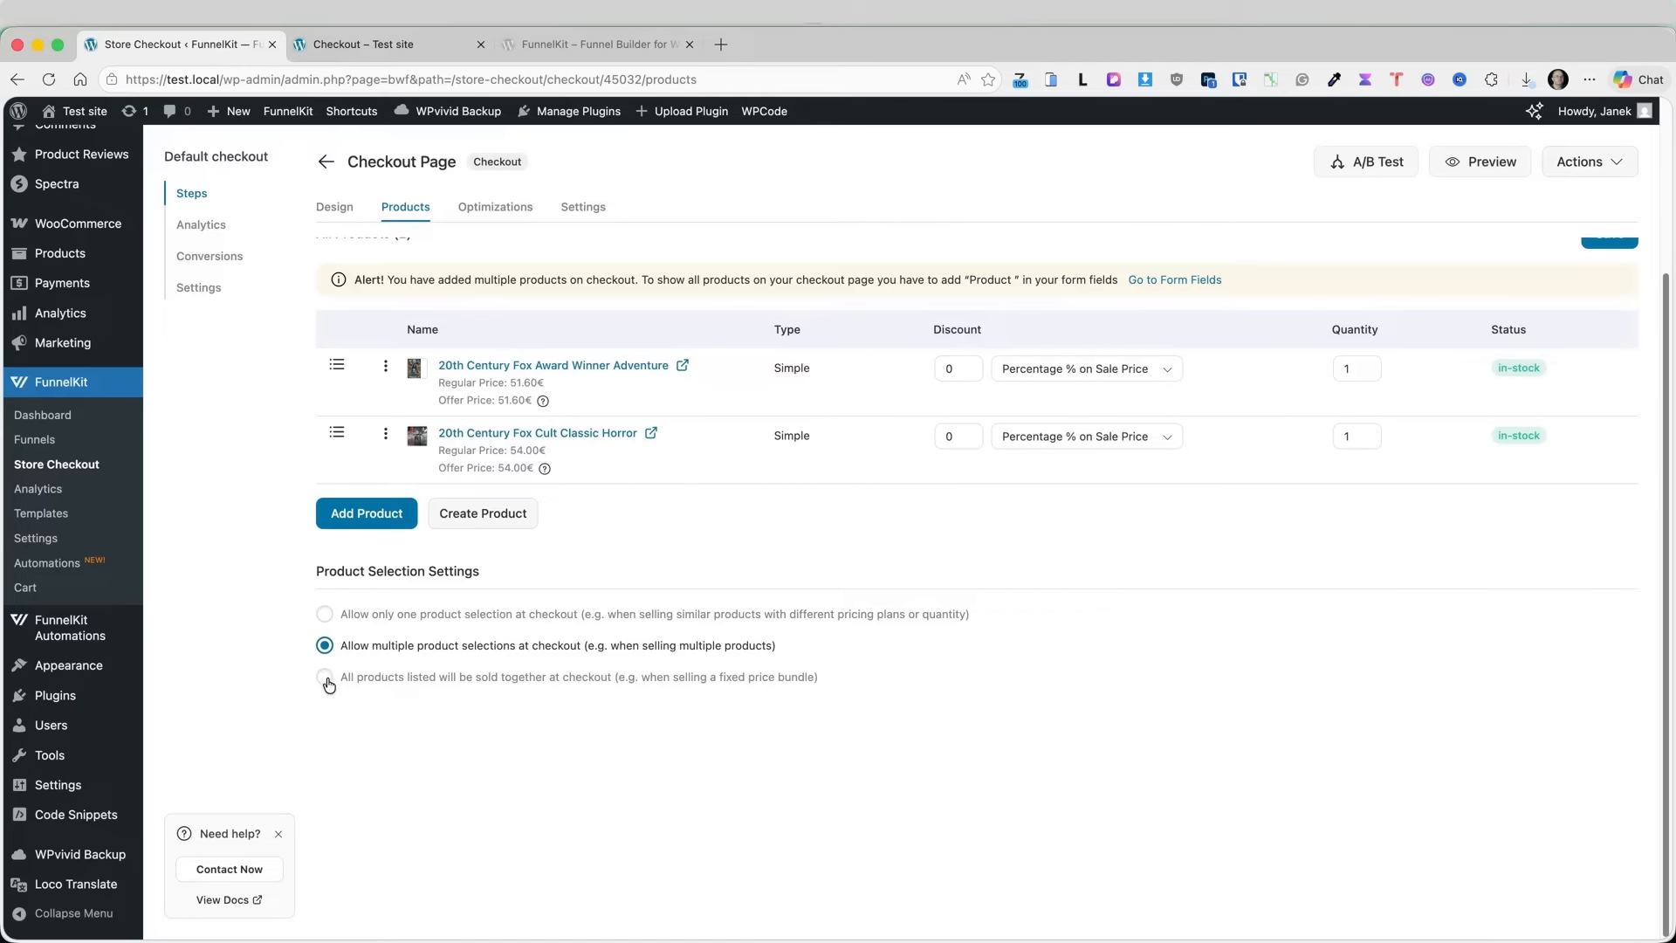
click(326, 679)
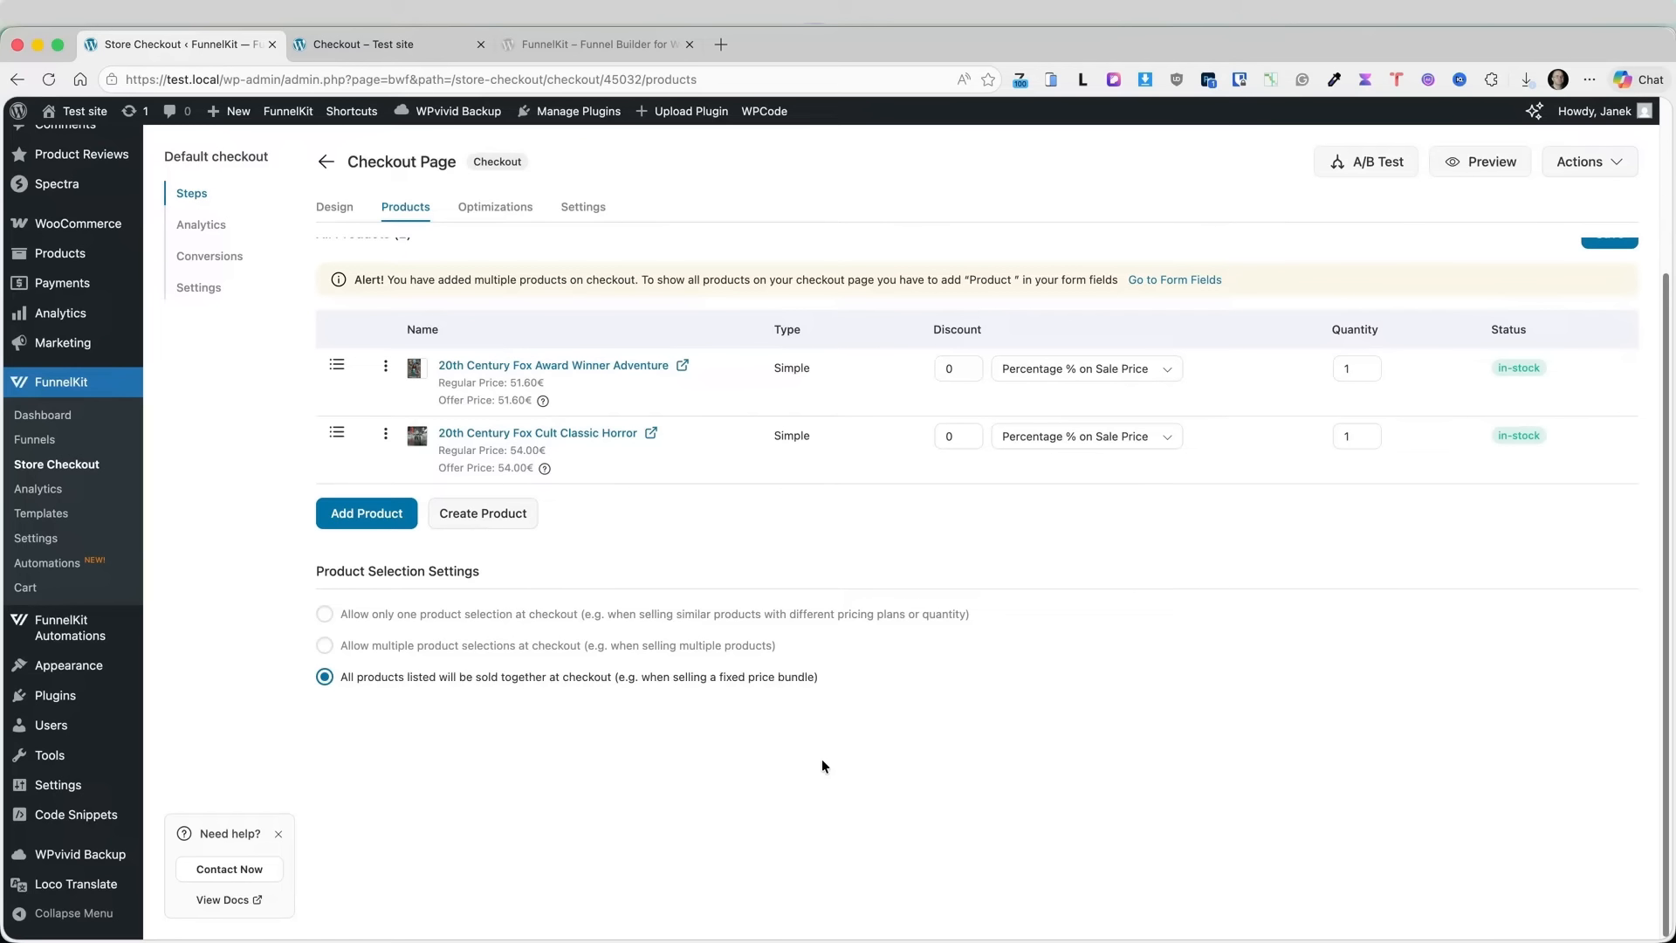
click(324, 615)
click(325, 646)
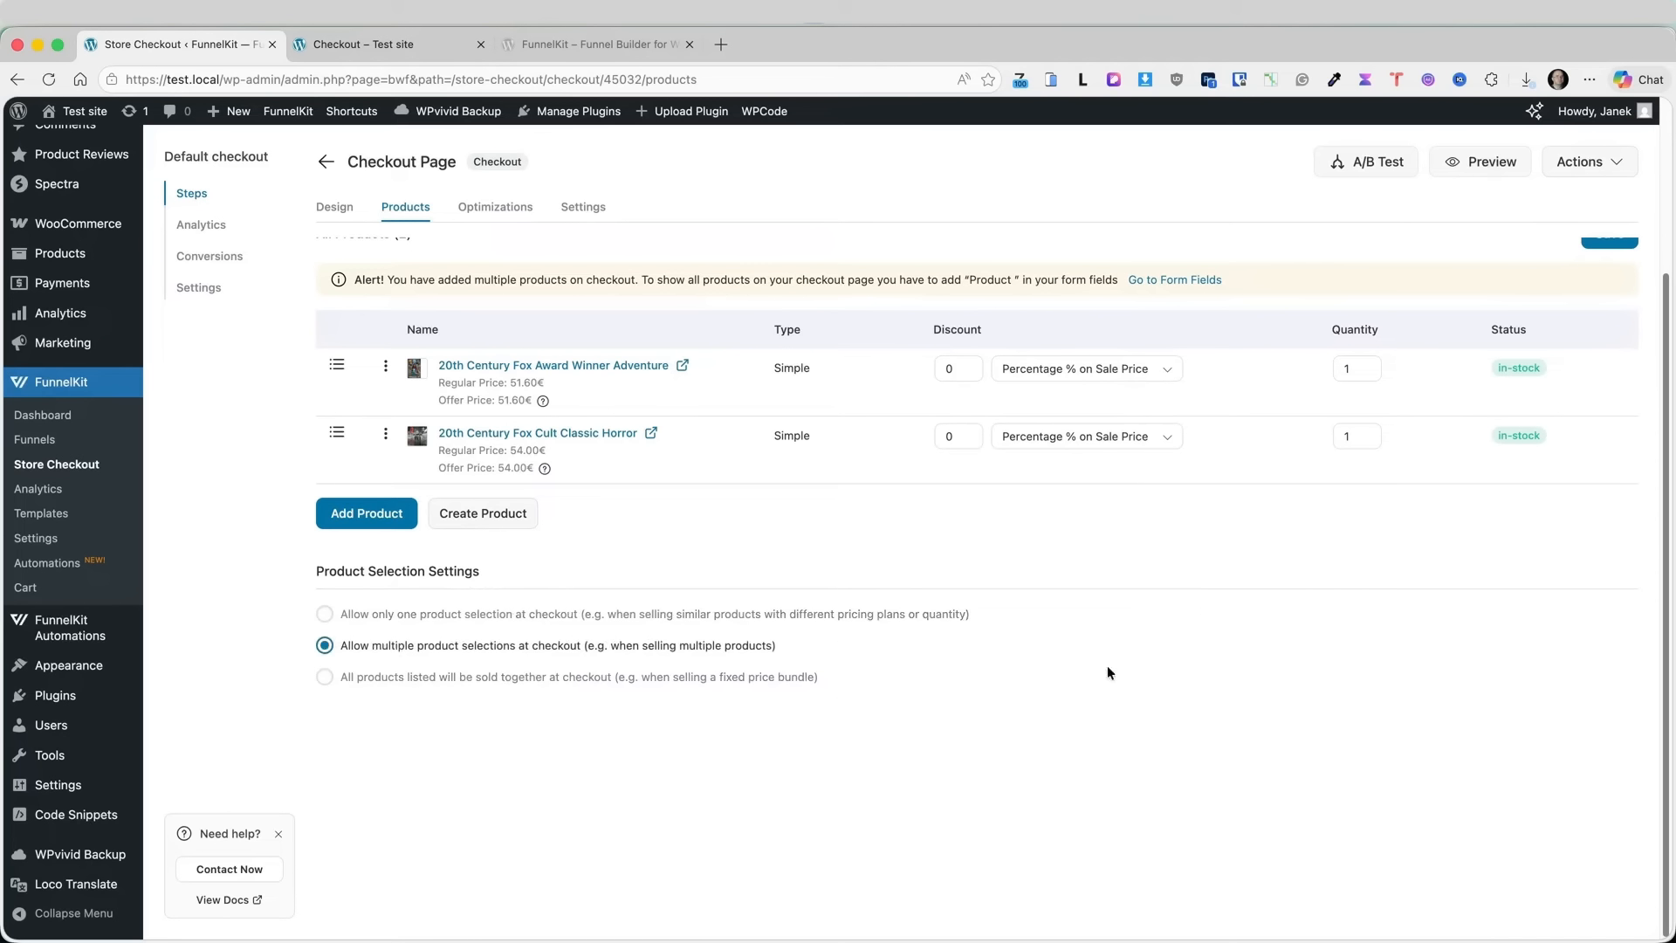
- Set a 20 percent discount on the sale price for both checkout products and save
scroll(1474, 416, up, 3)
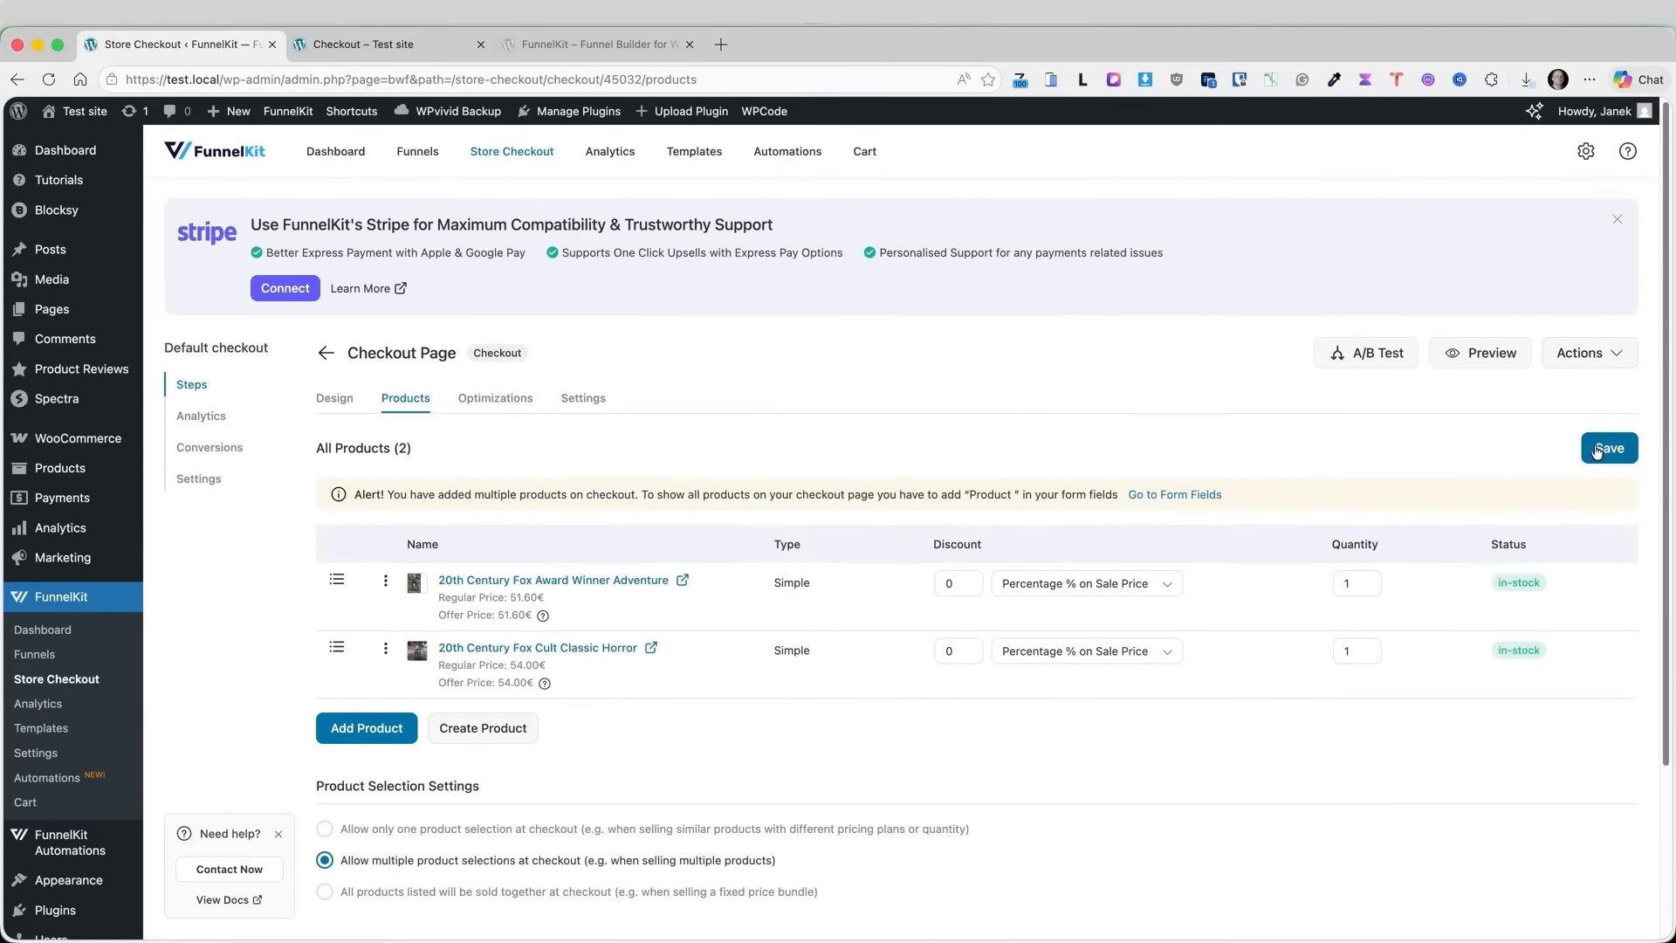
click(952, 584)
text(2)
click(946, 650)
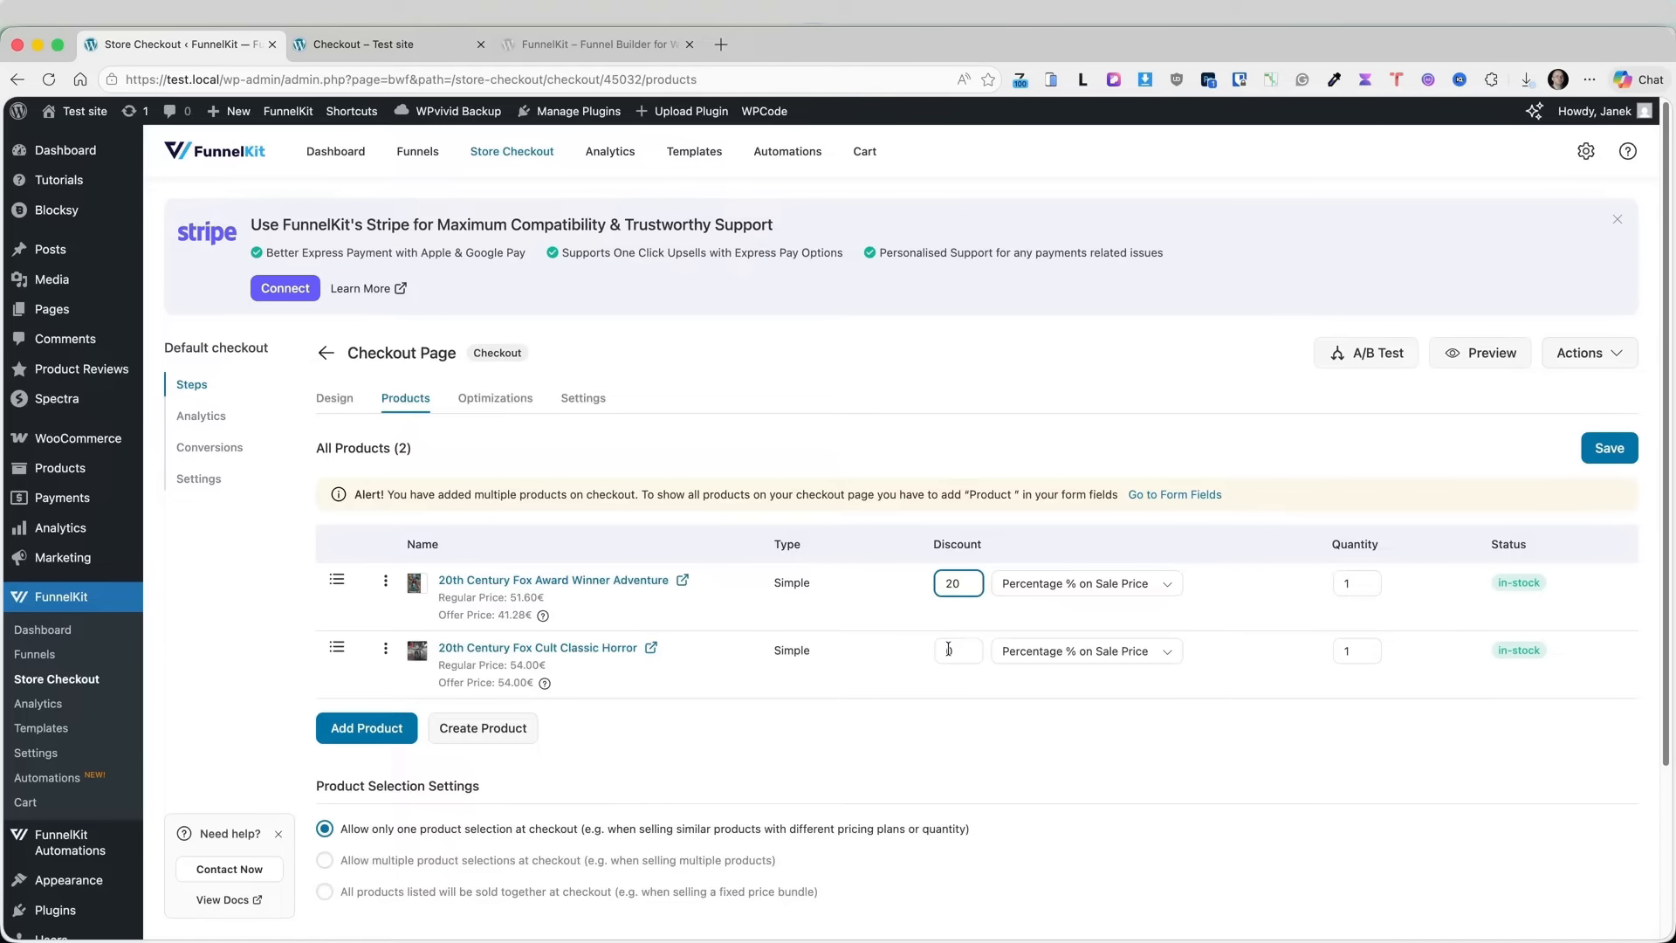
text(20)
click(1603, 453)
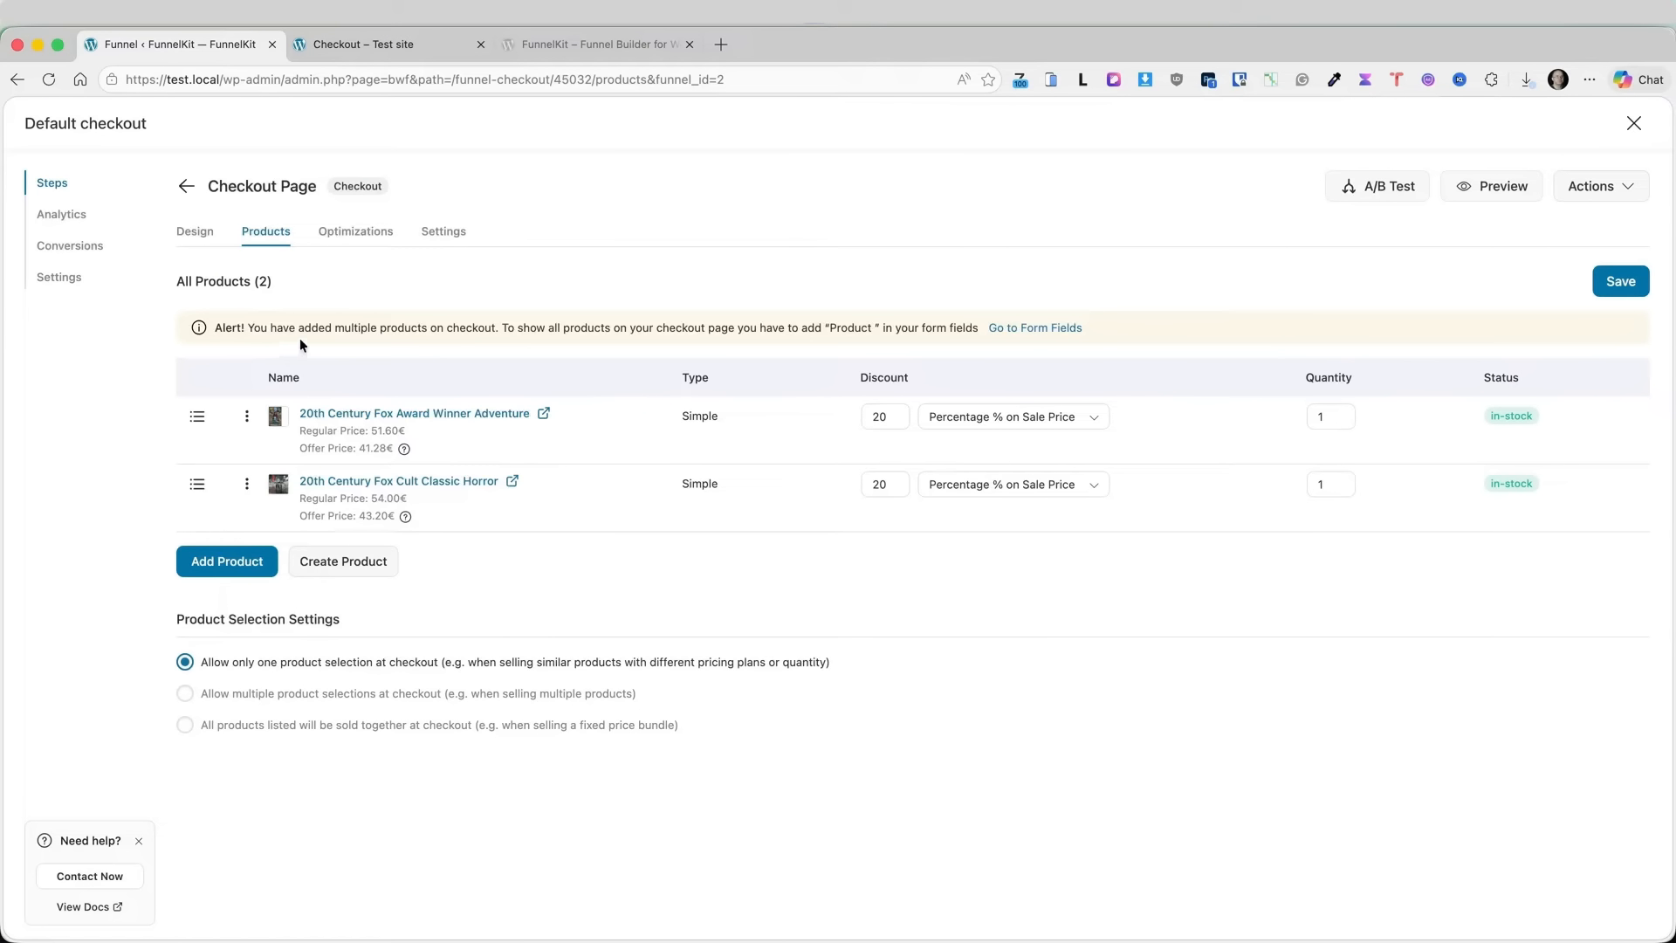
- Add an "Add something to your cart?" section containing the Products field to Step 2 of the checkout form and save
click(1039, 329)
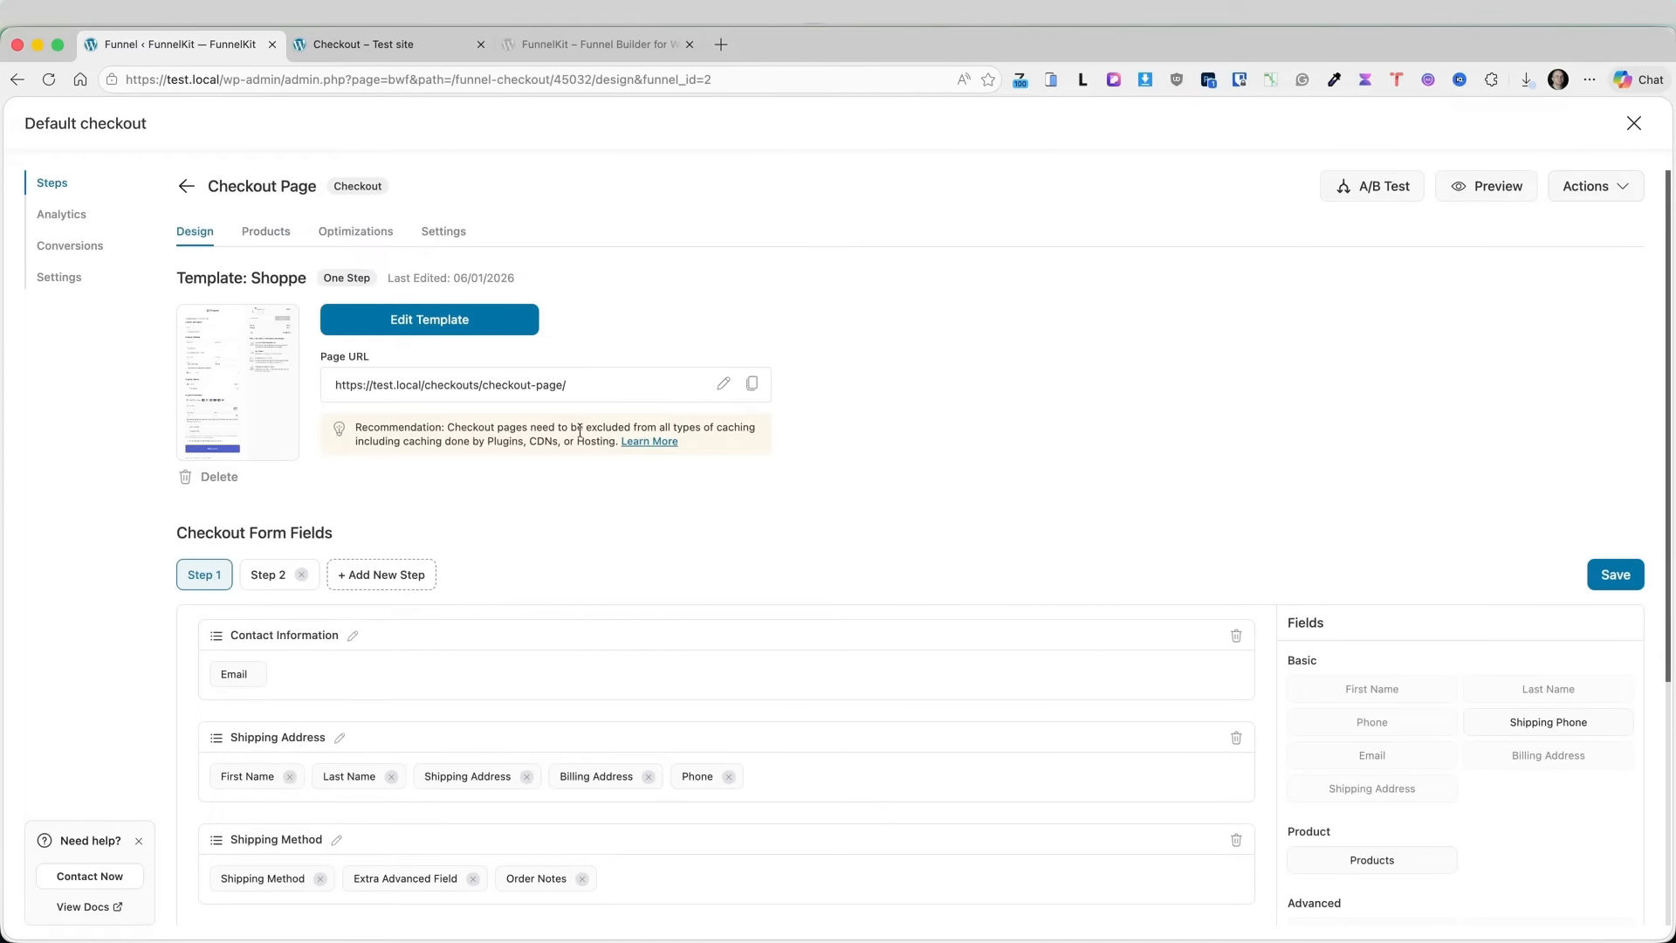
scroll(581, 430, down, 5)
mouse_move(1372, 656)
mouse_down()
mouse_move(432, 480)
mouse_move(427, 559)
mouse_move(1383, 648)
mouse_move(1370, 641)
mouse_up()
click(270, 370)
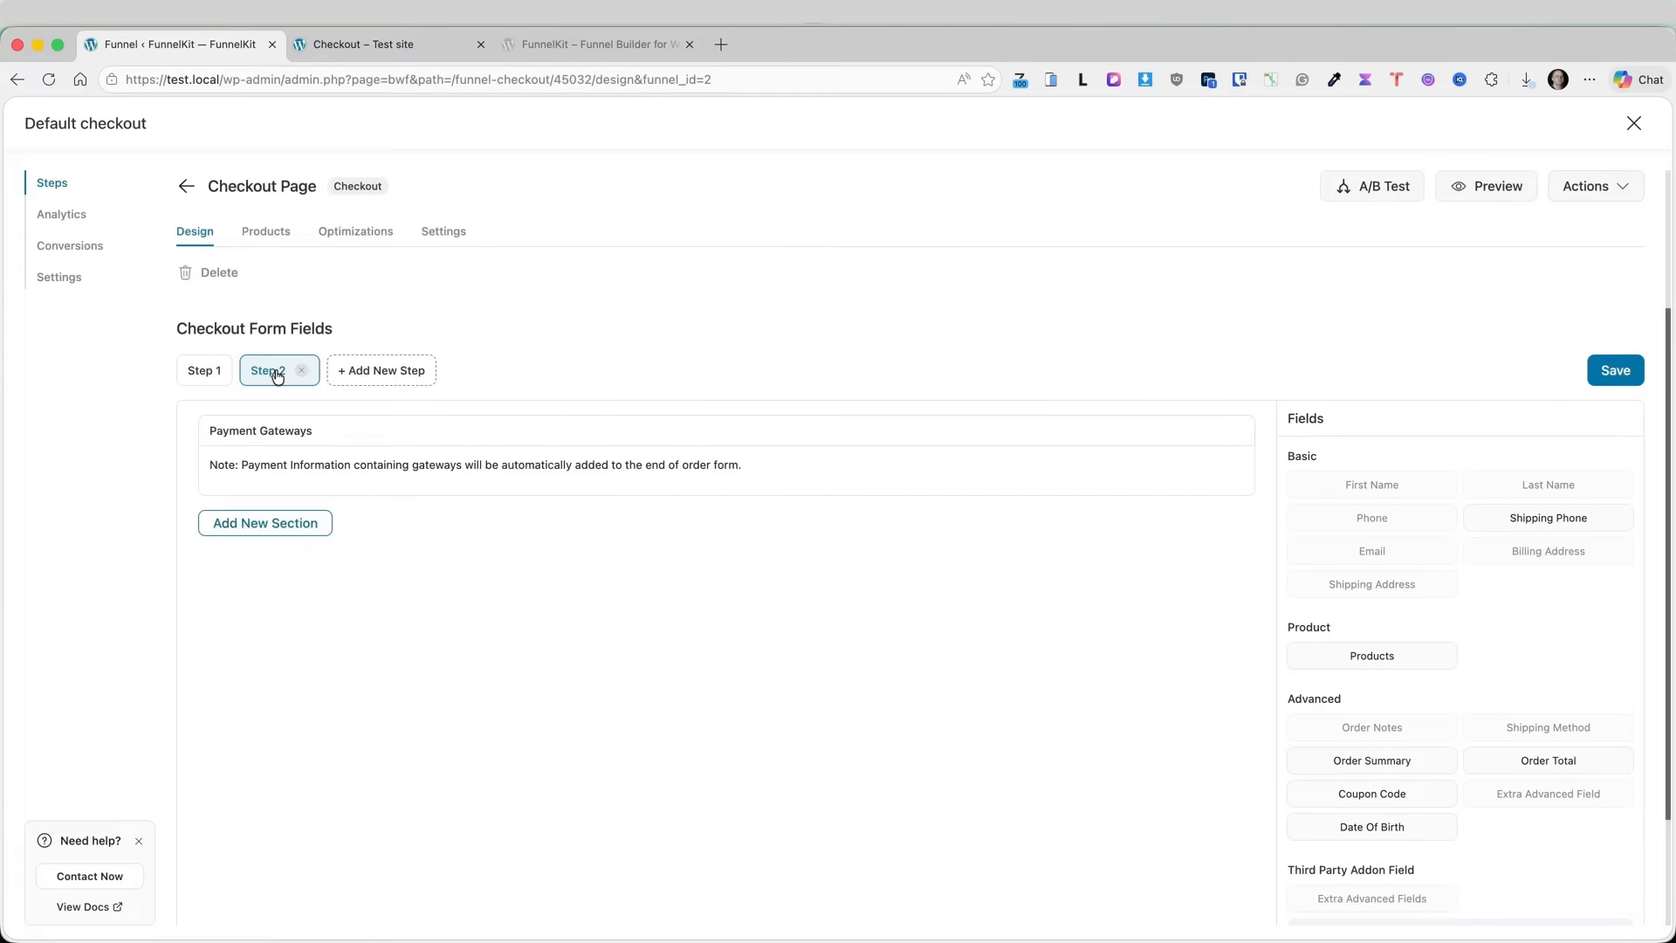
click(234, 527)
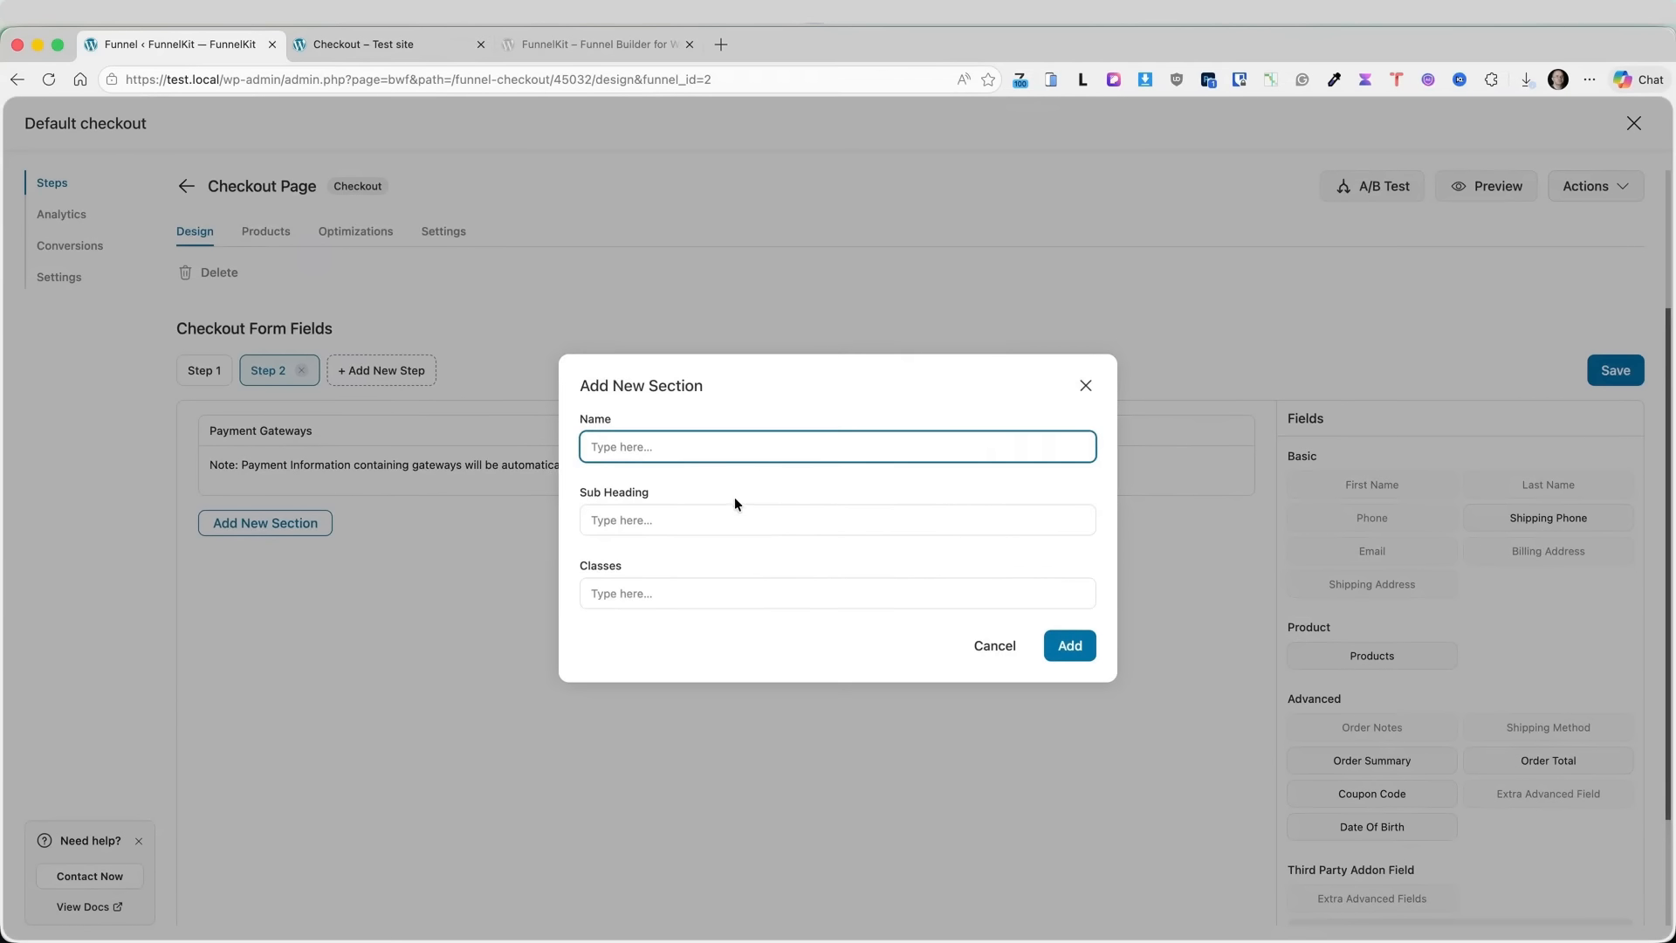
text(Add something to your cart?)
click(1079, 655)
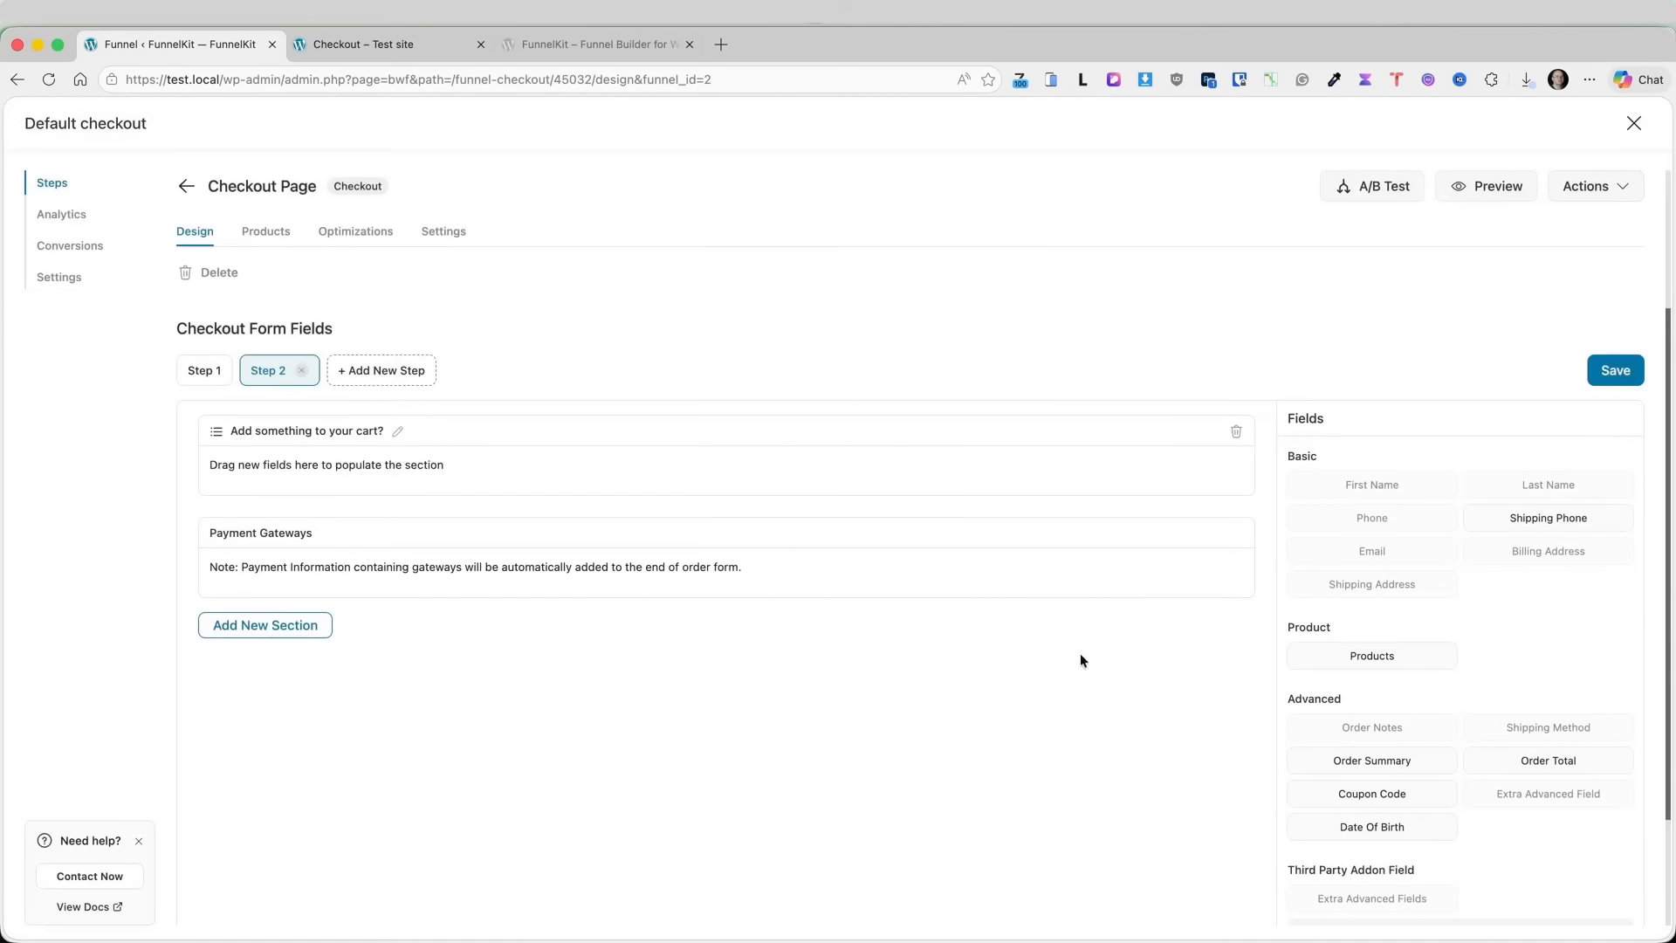
drag(1366, 655, 394, 480)
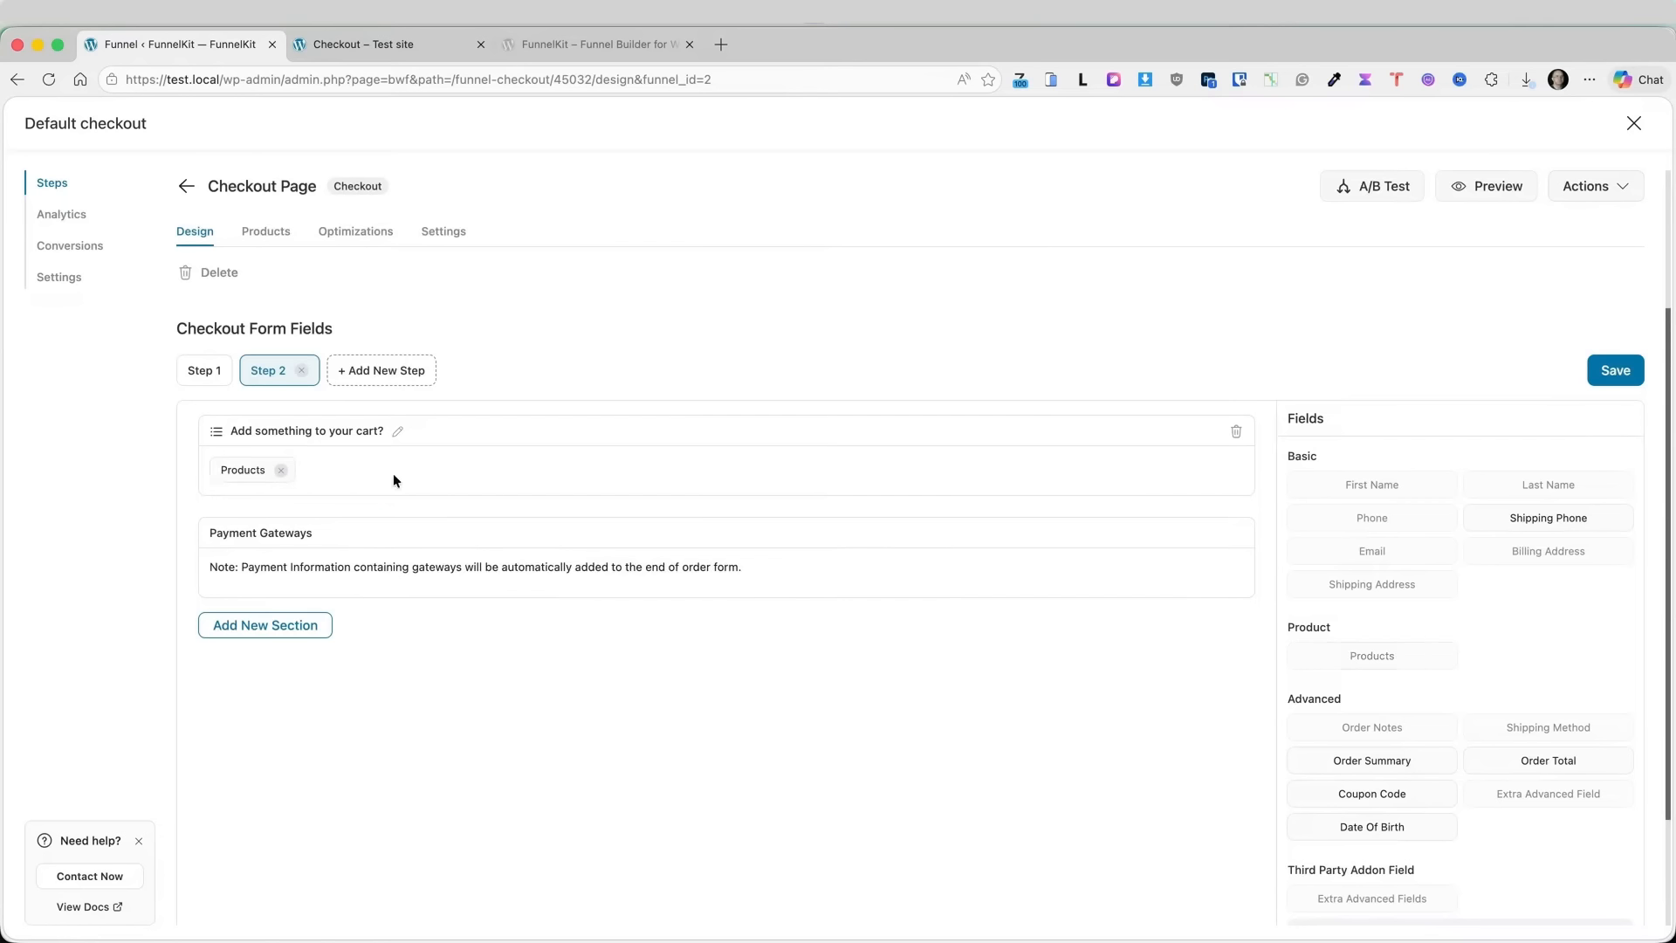
click(1614, 370)
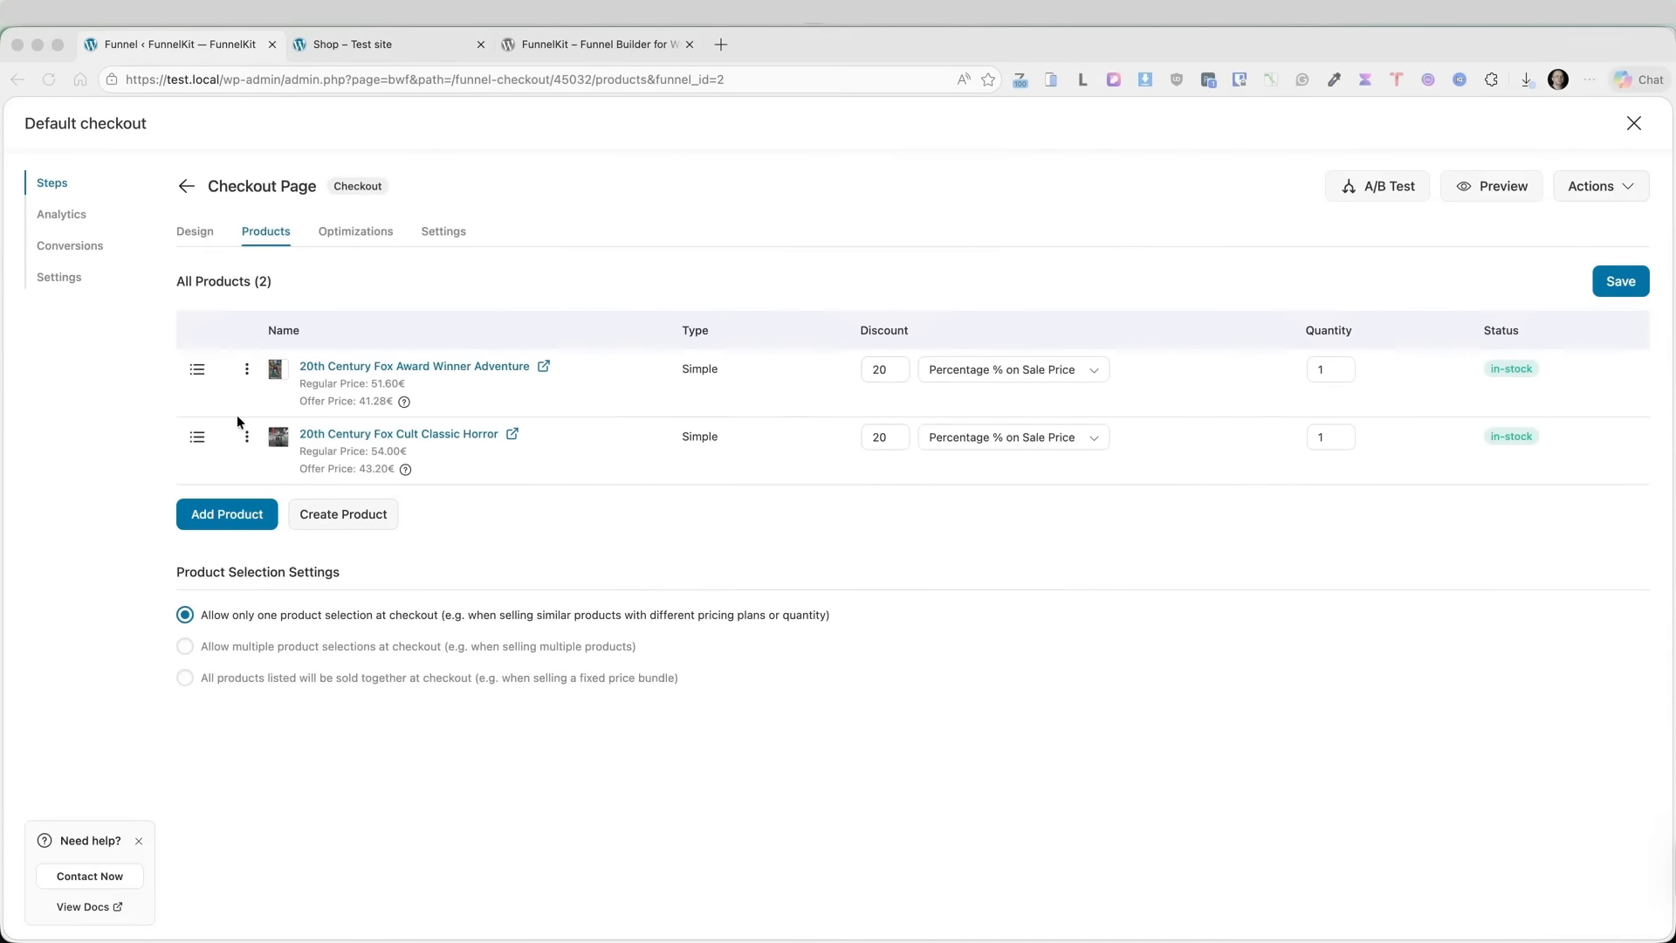
- Remove both 20th Century Fox products from the Checkout Page step
click(247, 369)
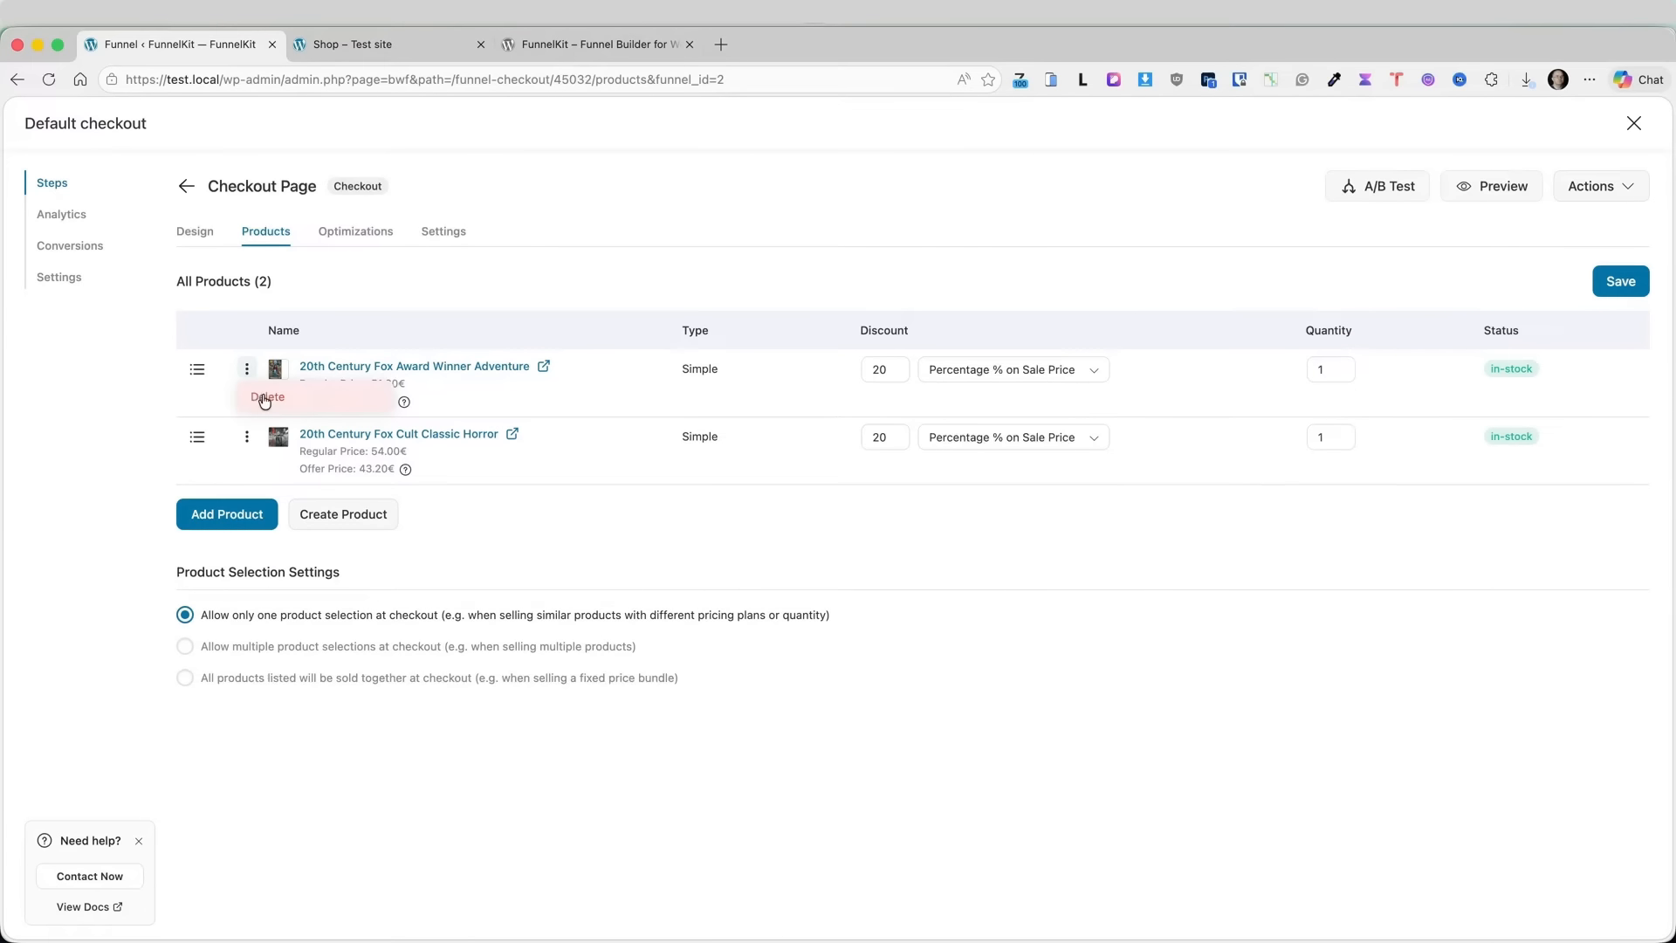
click(266, 397)
click(1046, 553)
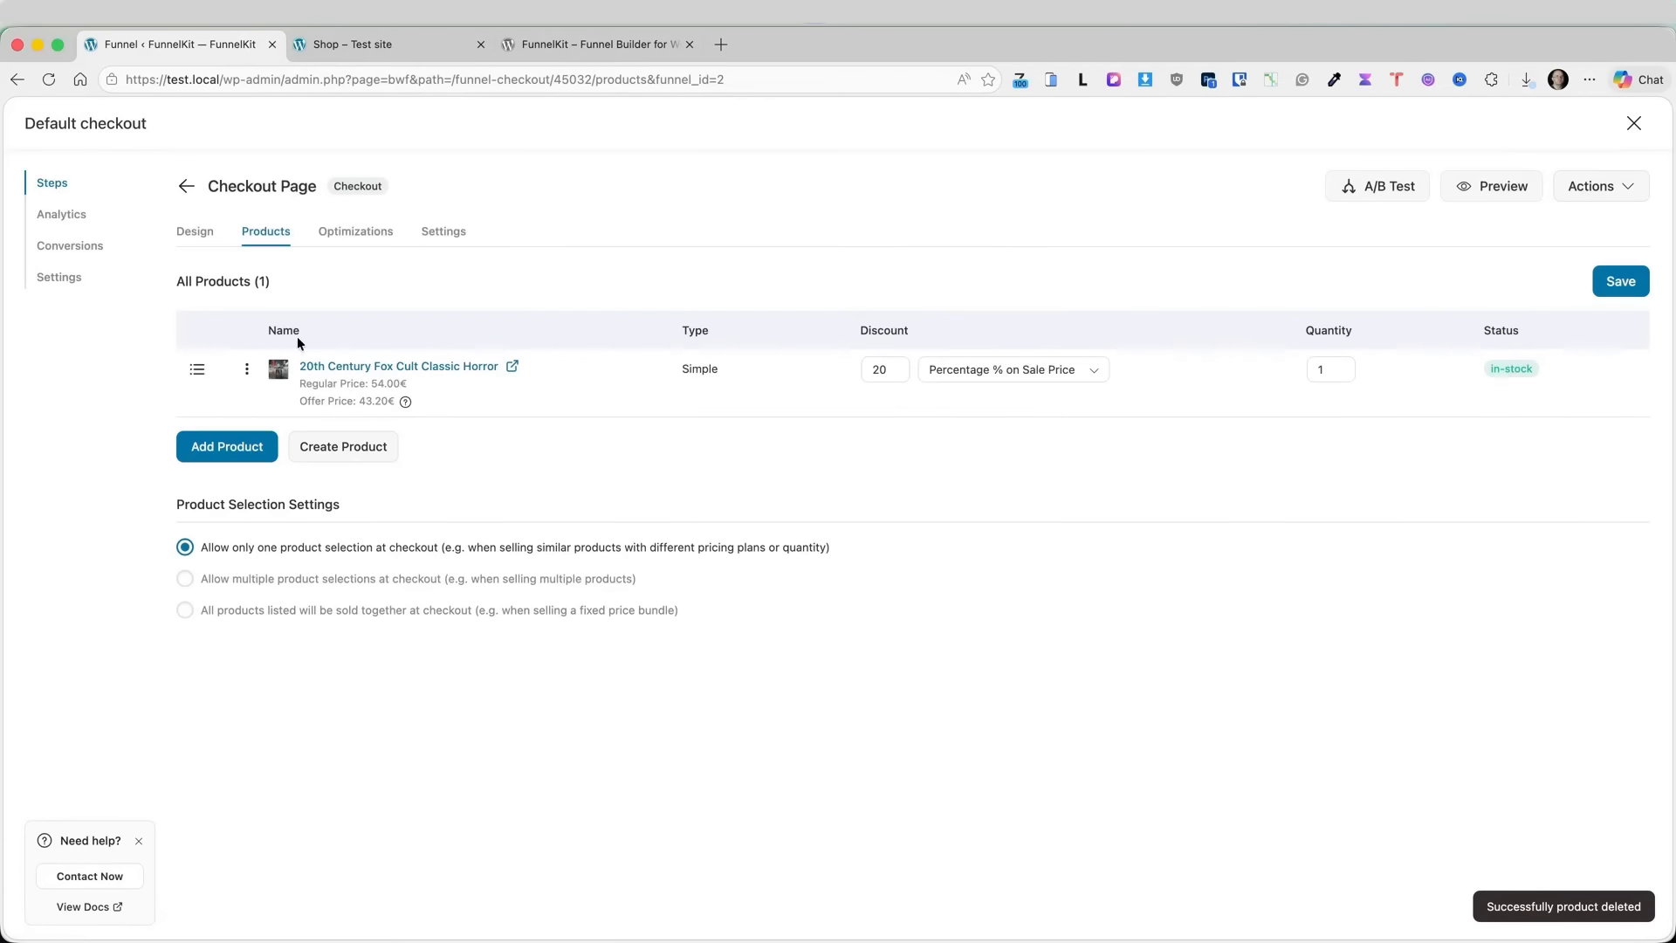
click(247, 369)
click(266, 397)
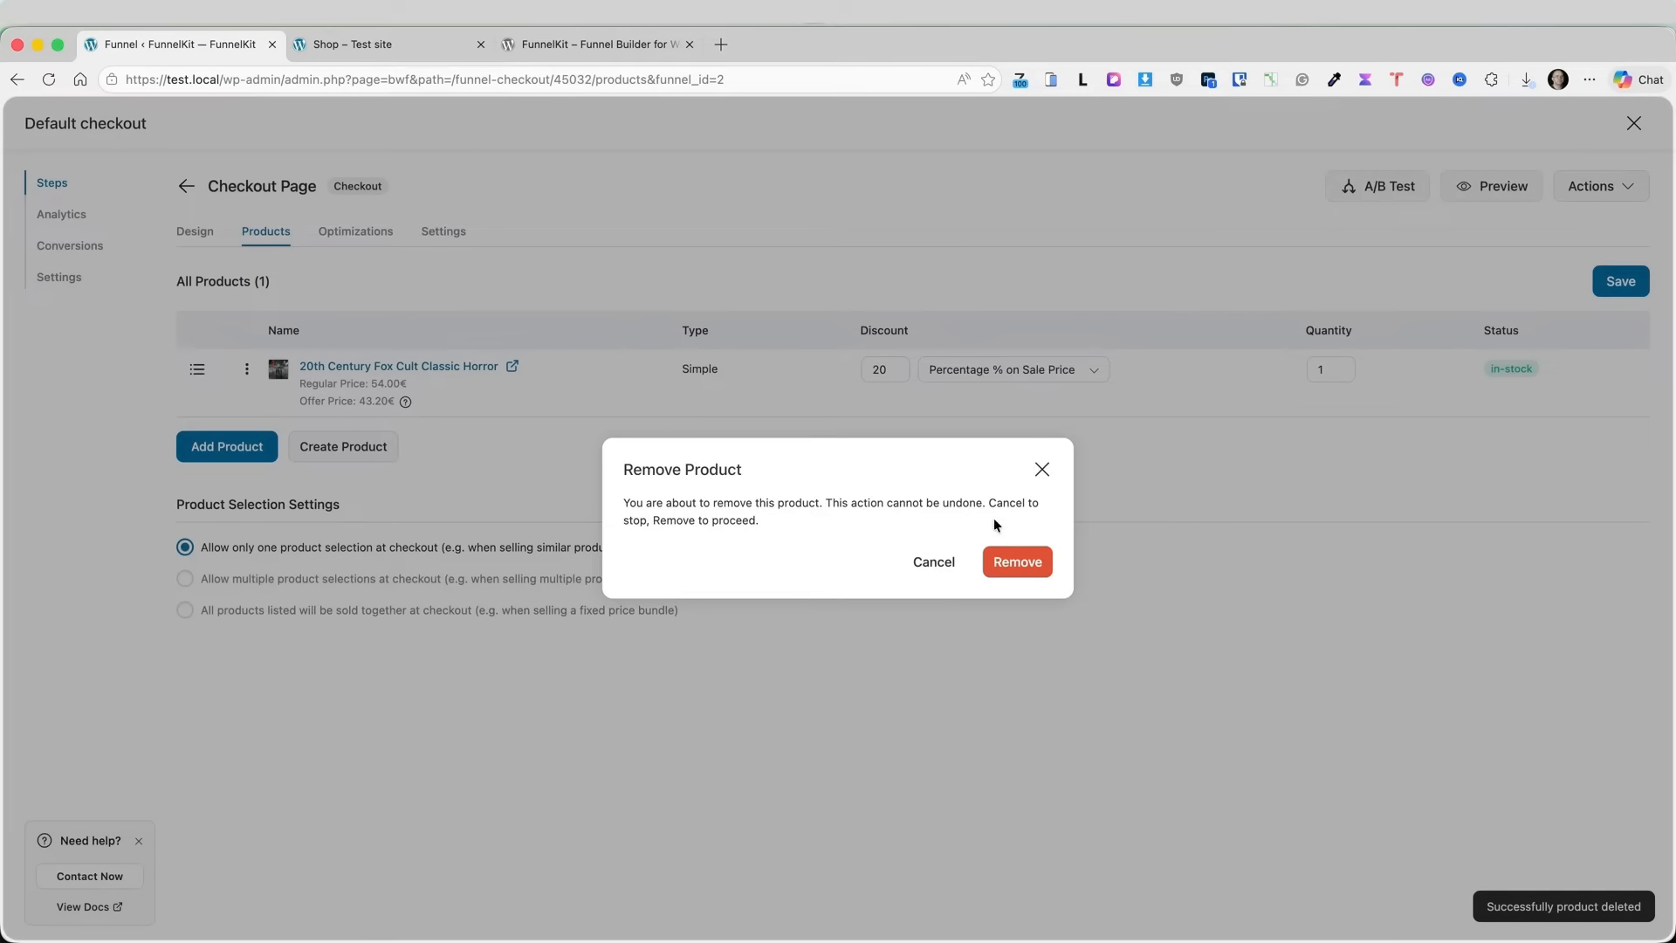
click(1008, 561)
- Examine the checkout page's optimization settings for Express Checkout Buttons, Smart Login, Inline Field Validation and Collapsible Optional Field
click(352, 233)
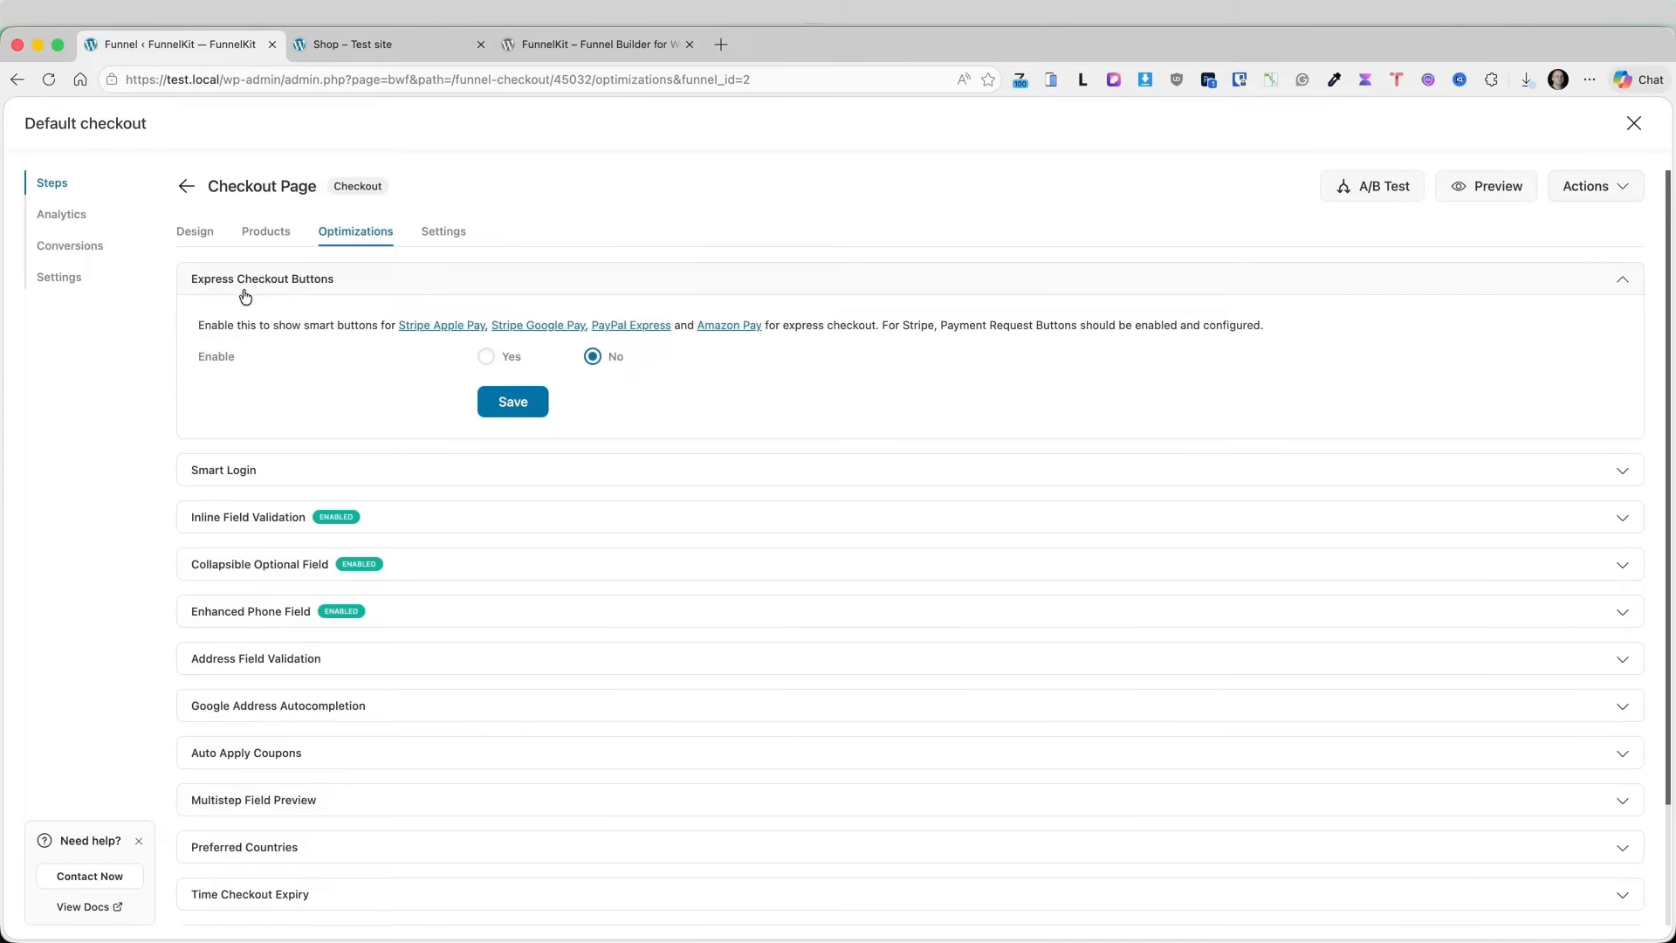
click(371, 464)
scroll(625, 433, down, 3)
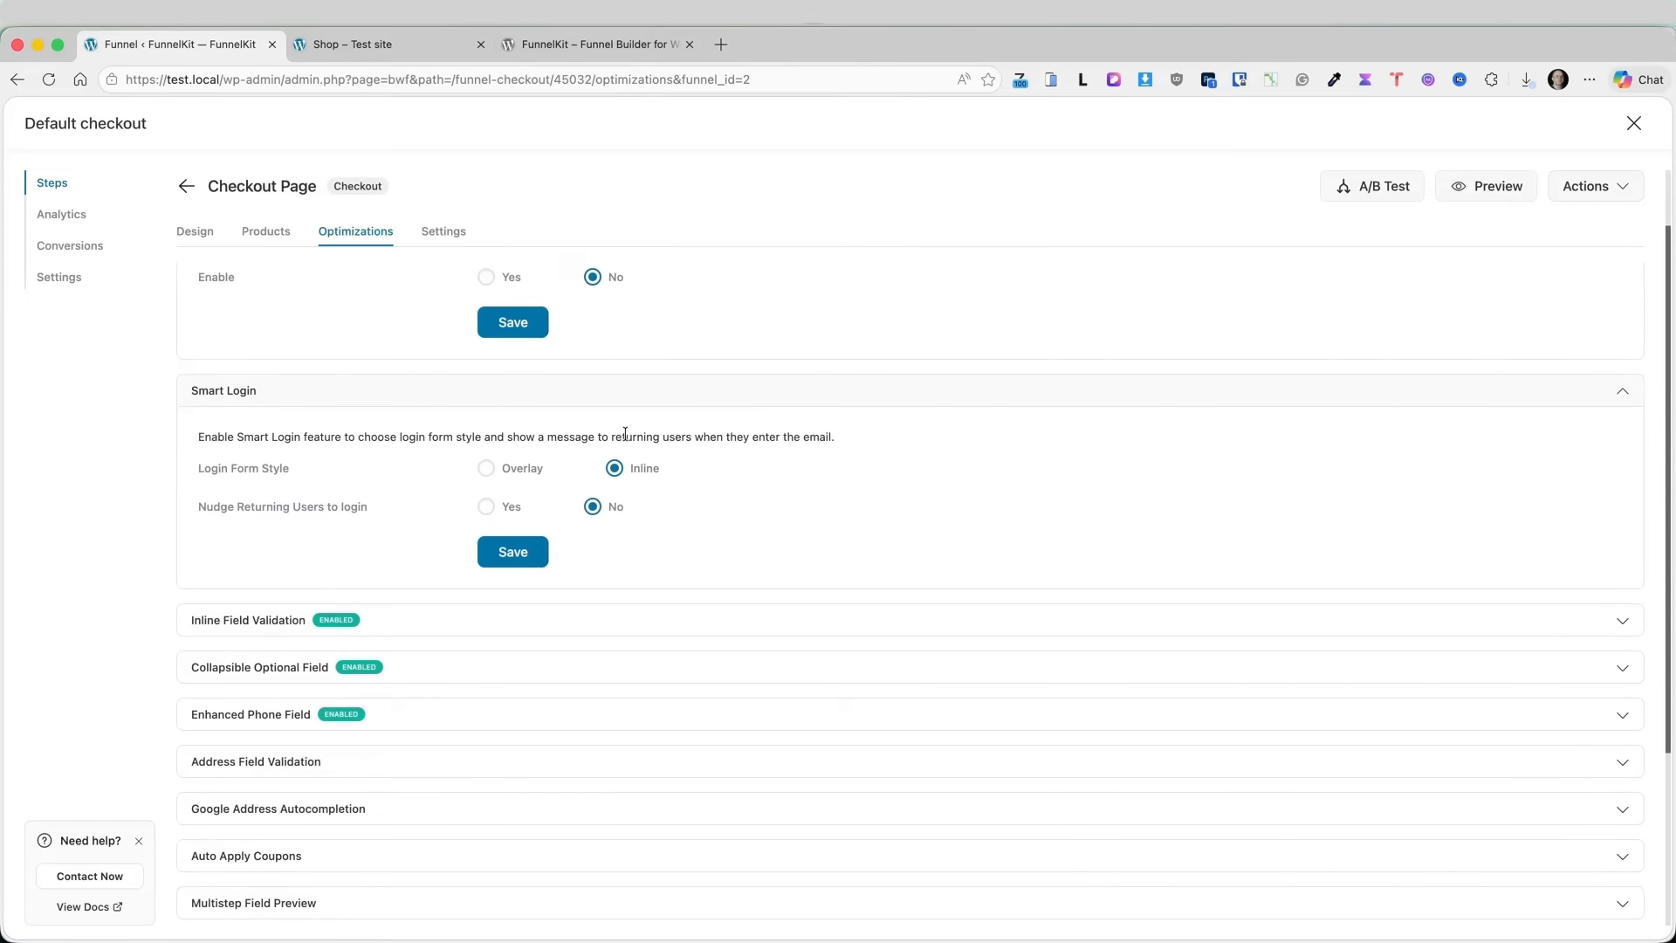
click(464, 471)
scroll(677, 472, down, 2)
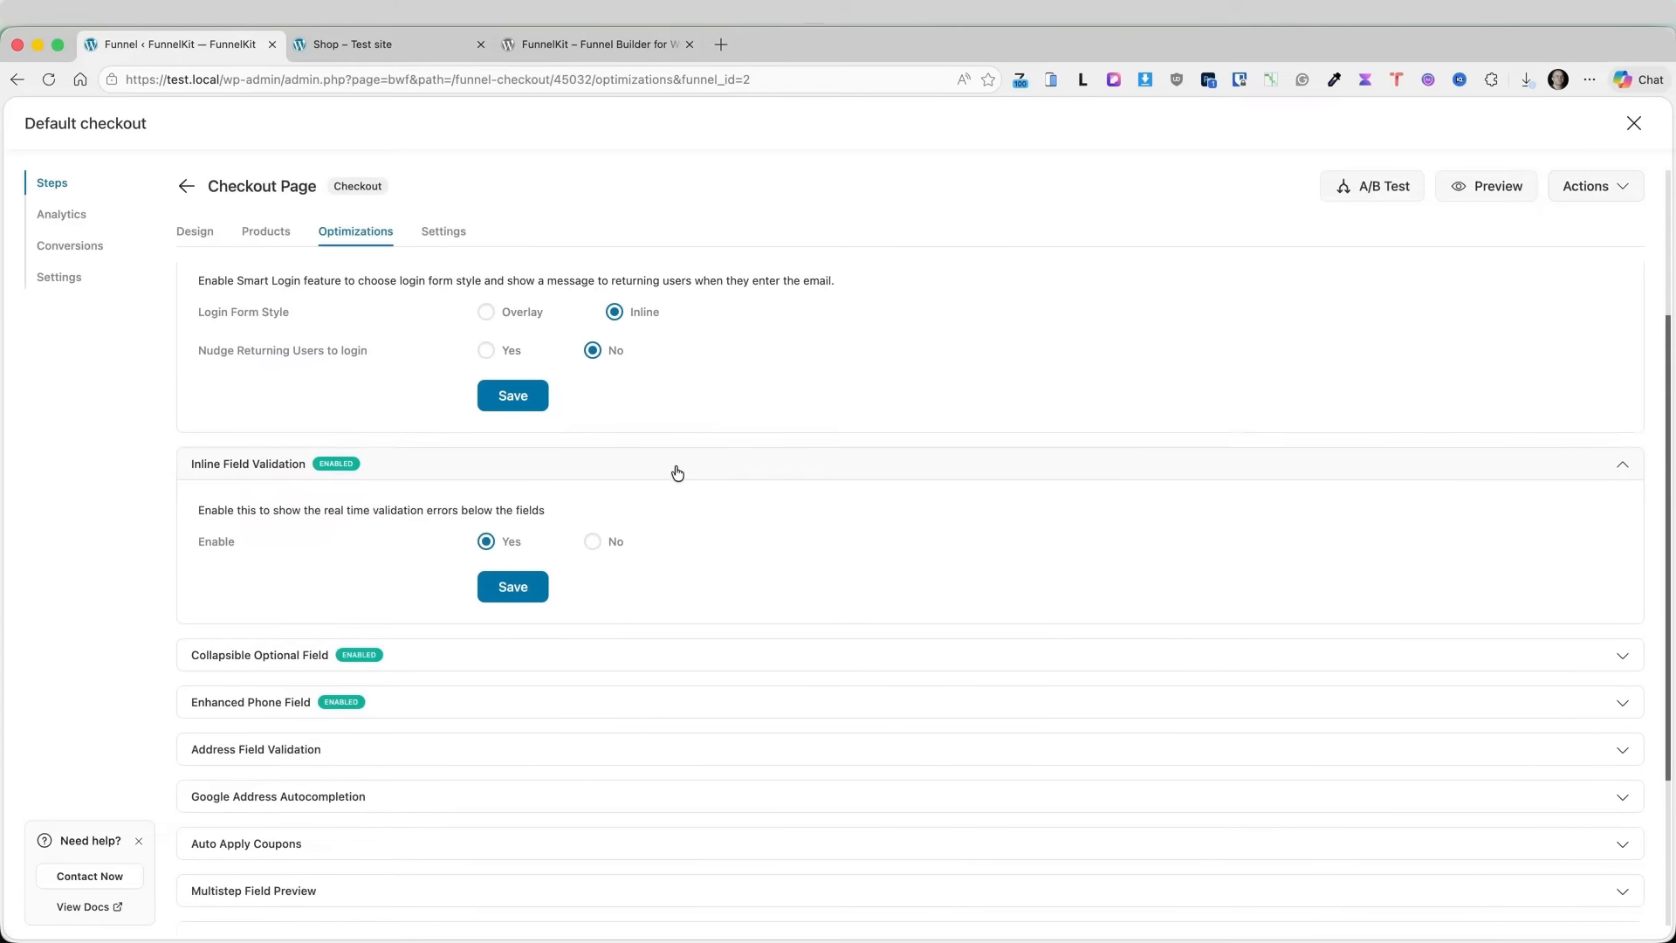
scroll(677, 473, down, 3)
click(527, 420)
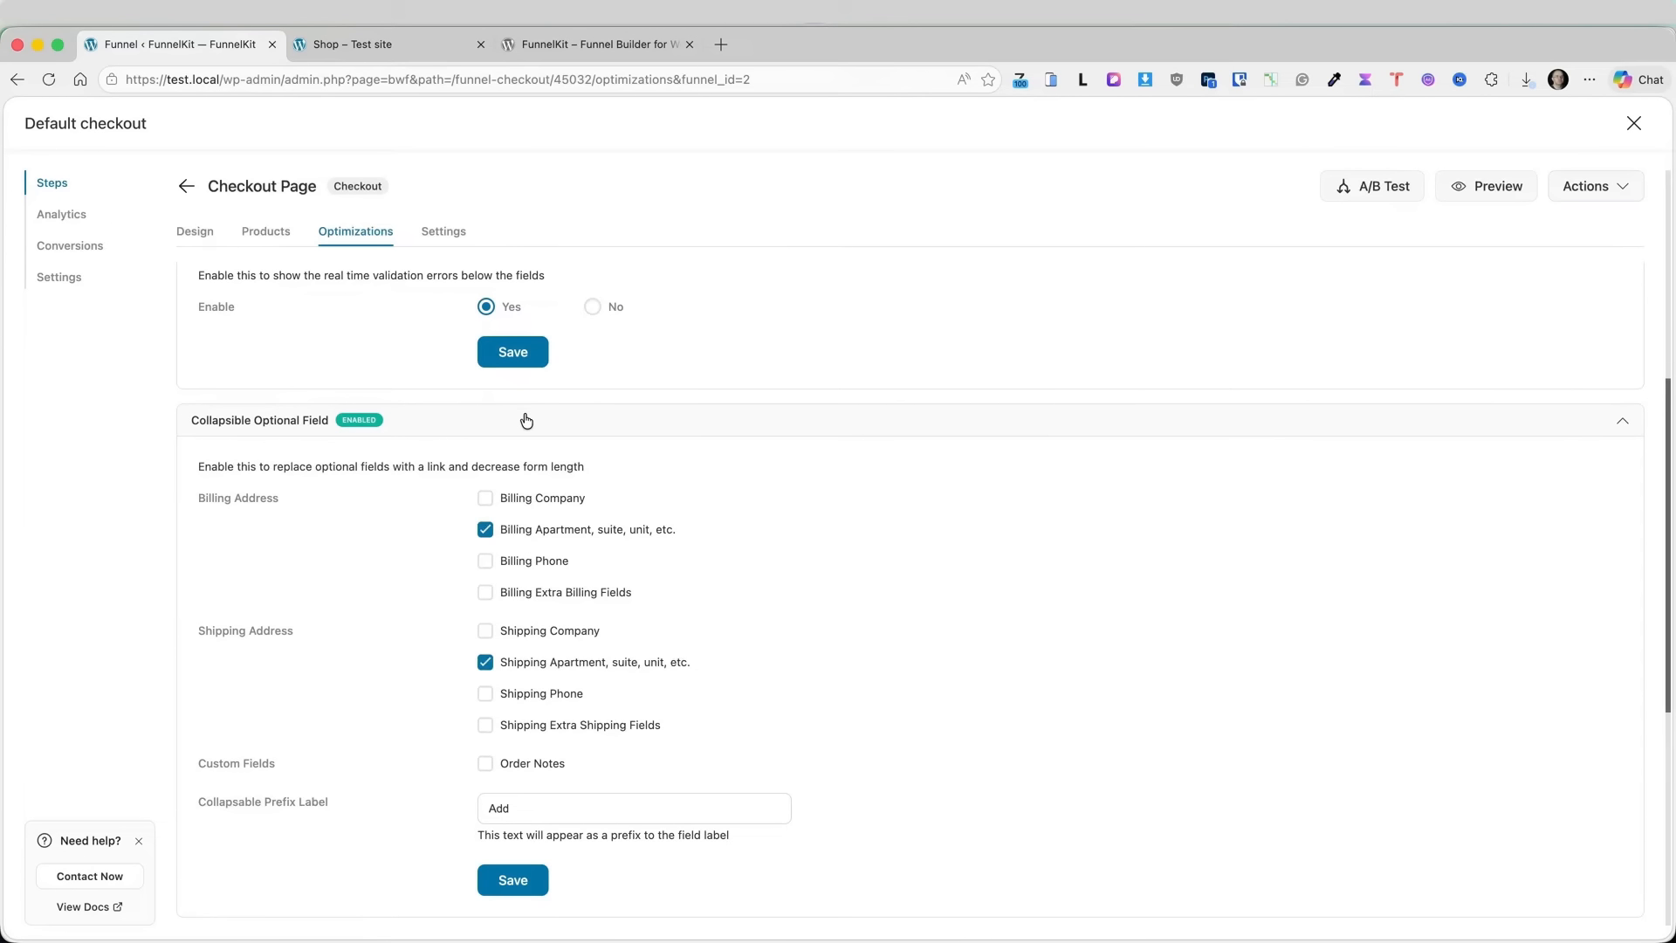
scroll(476, 645, down, 5)
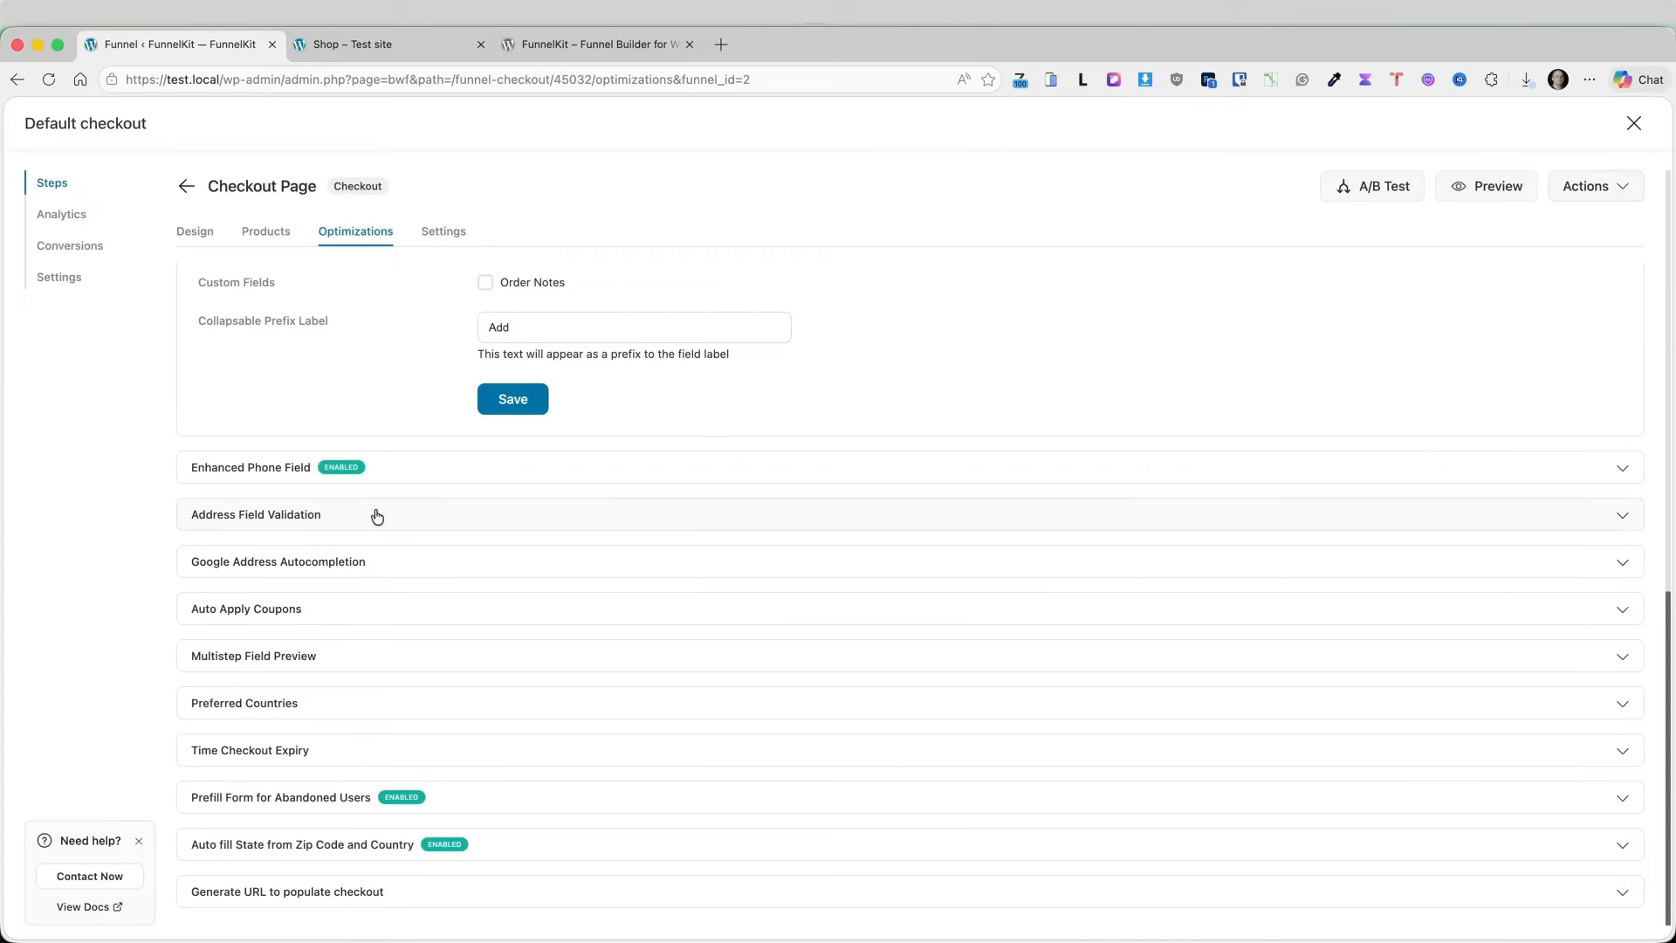
- Enable Google Address Autocompletion without disallowing any countries and save
click(376, 576)
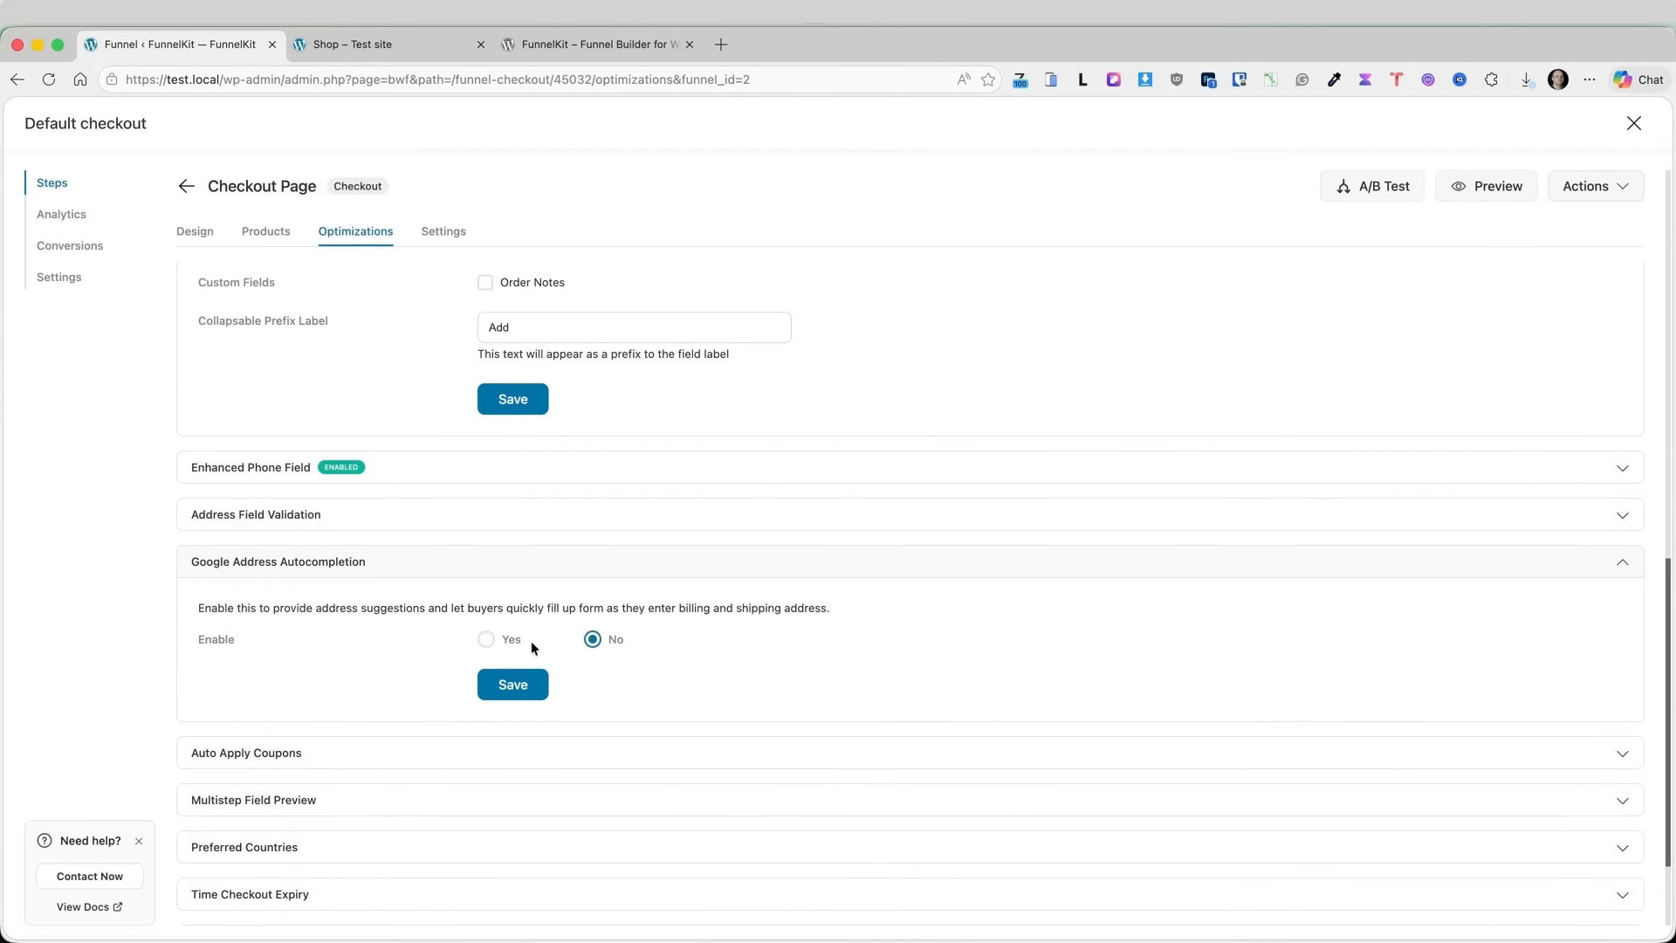
click(486, 639)
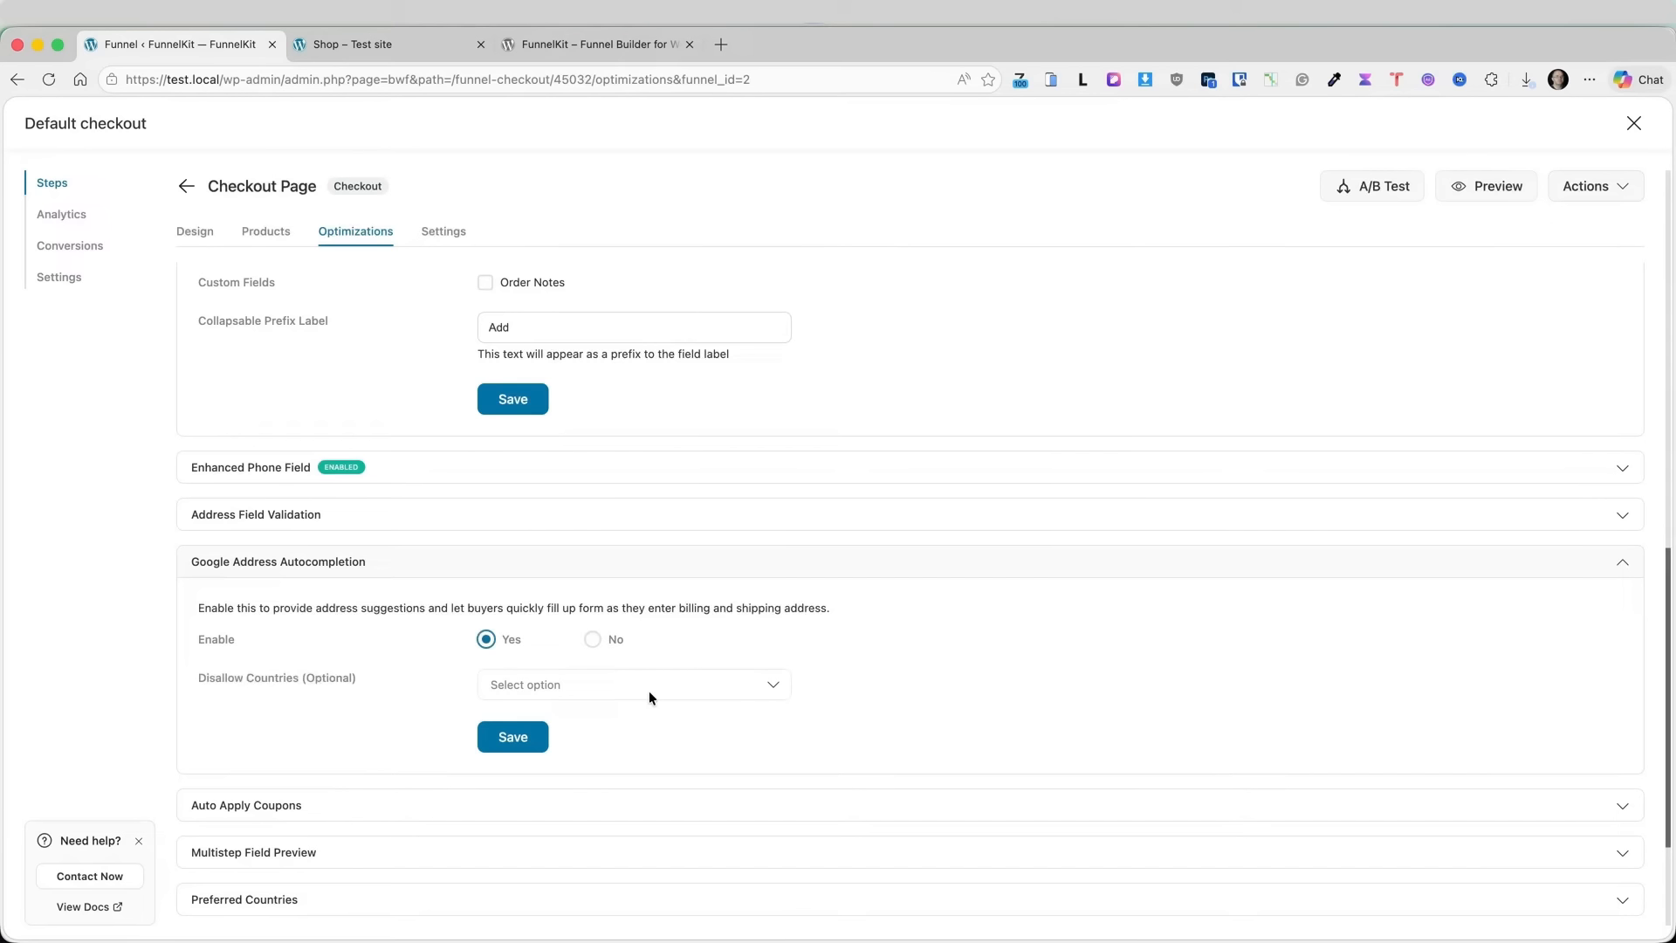
click(576, 681)
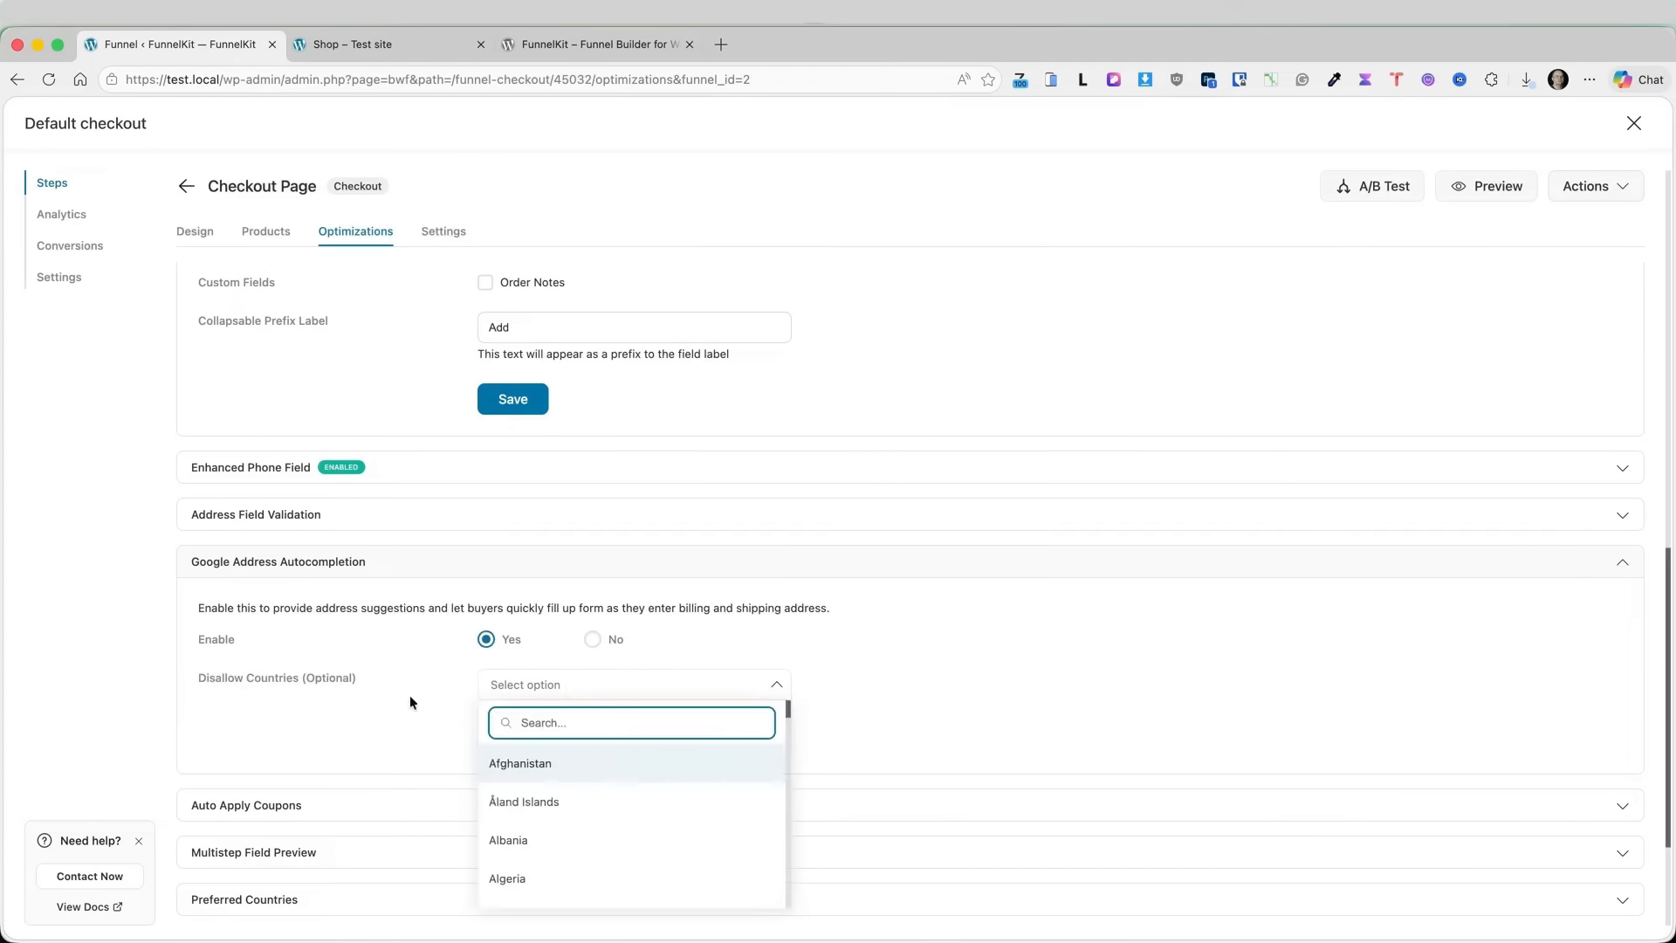
click(365, 709)
click(540, 735)
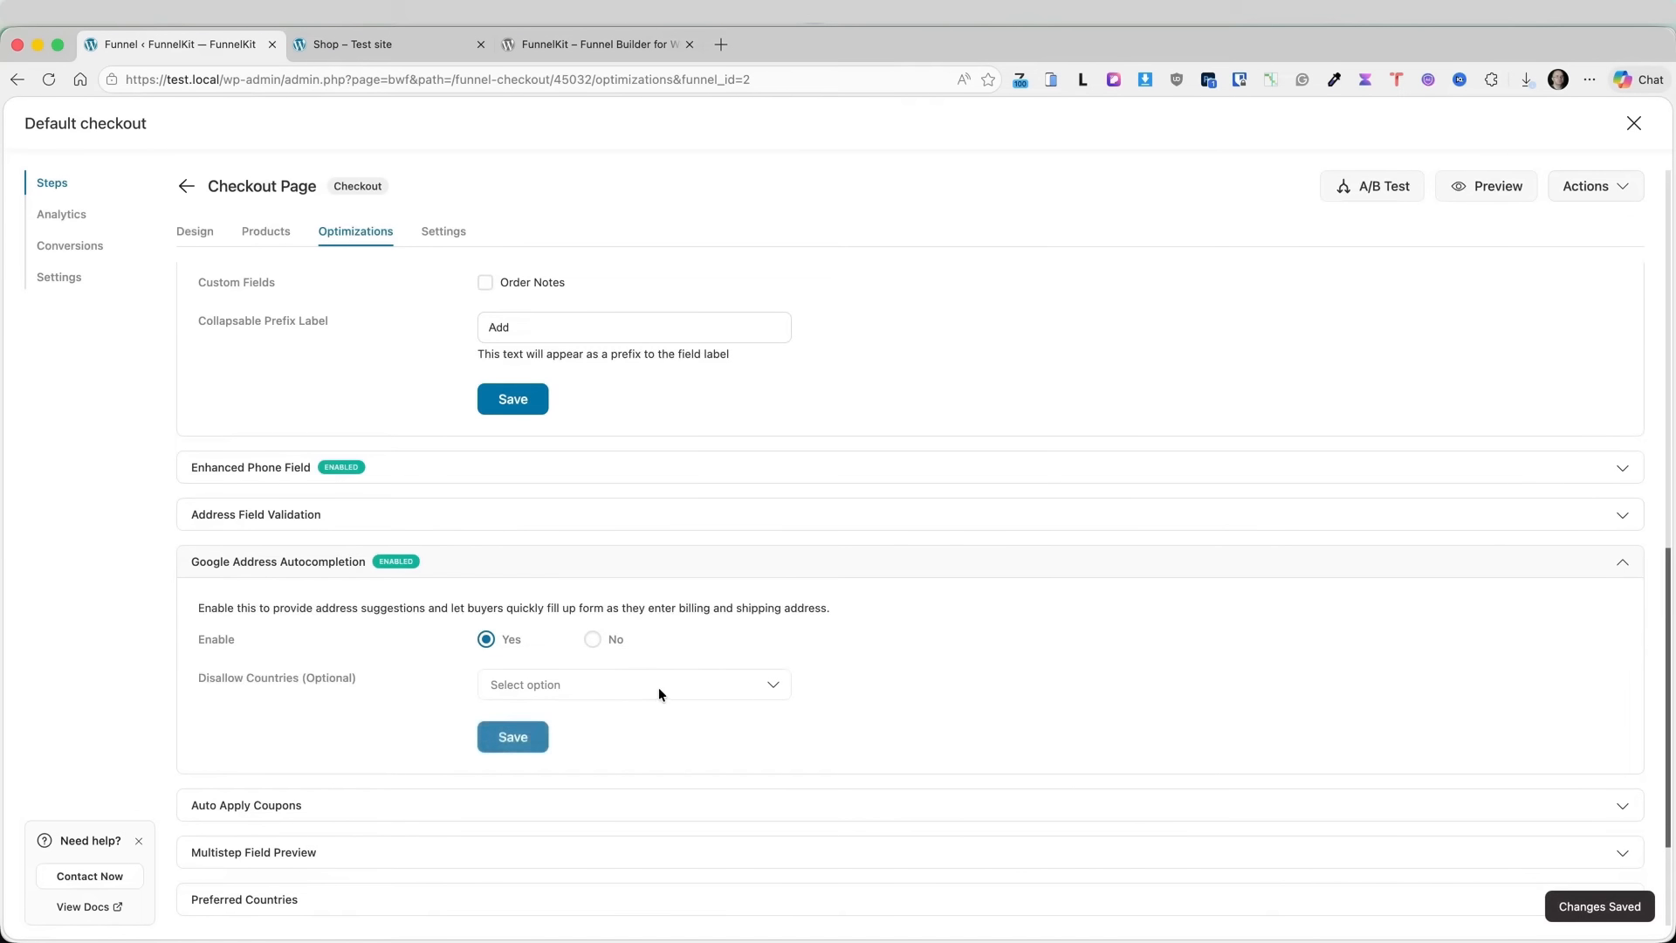
- Try turning on the automatic coupon option in the Auto Apply Coupons settings
scroll(697, 611, down, 3)
click(697, 599)
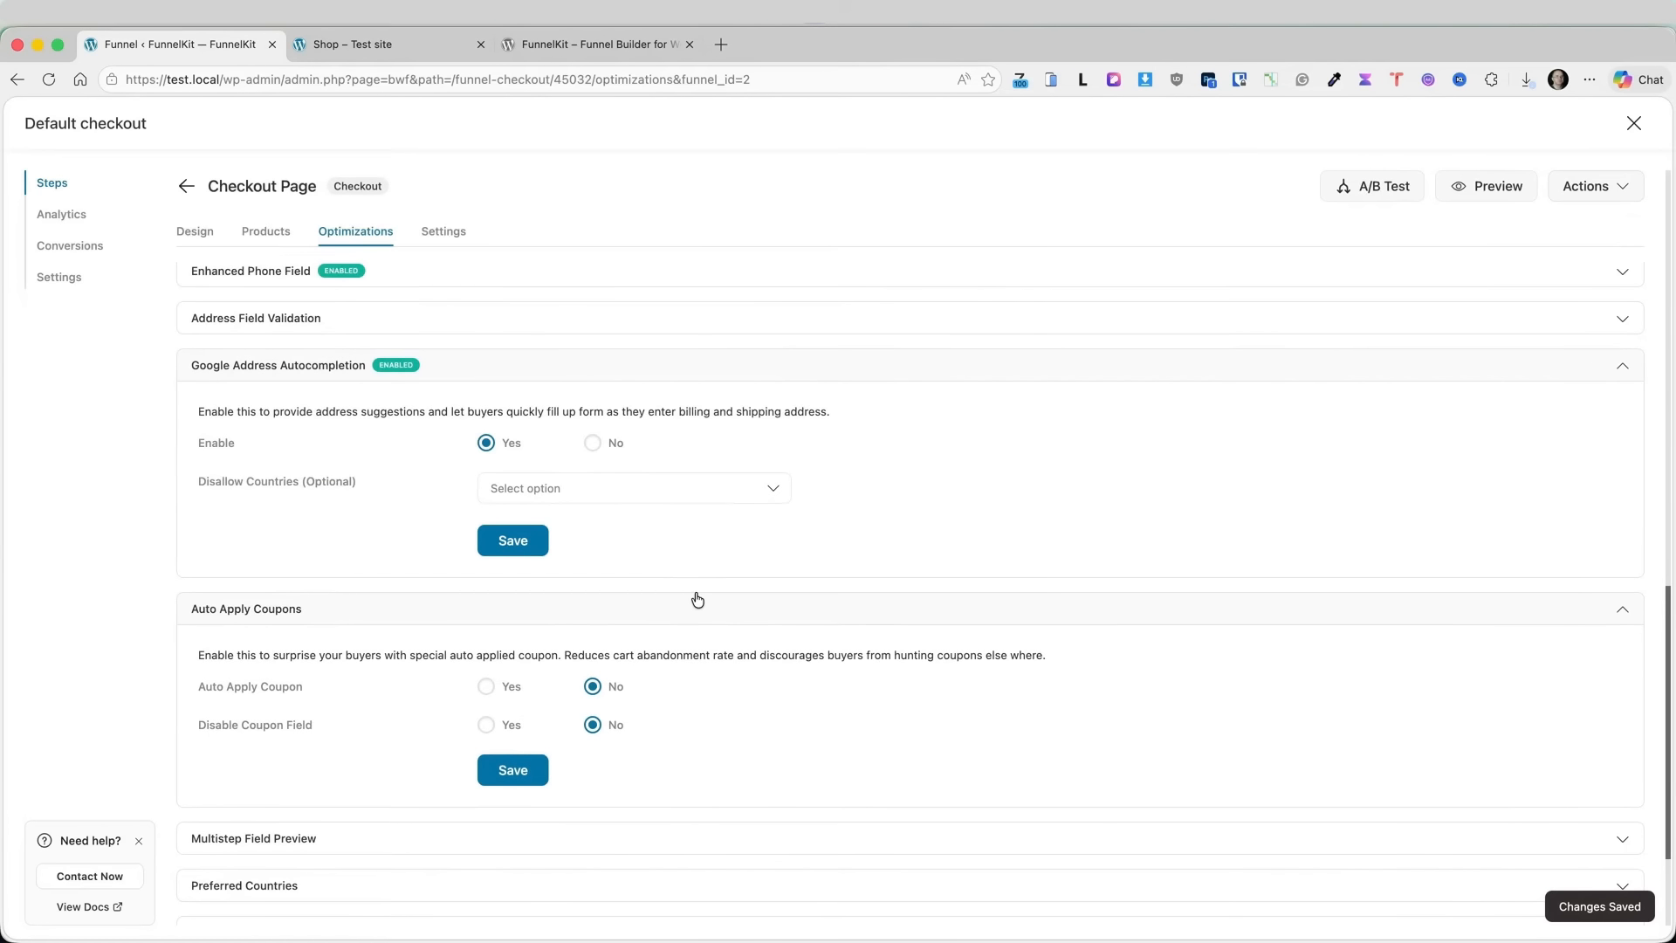
scroll(697, 598, down, 3)
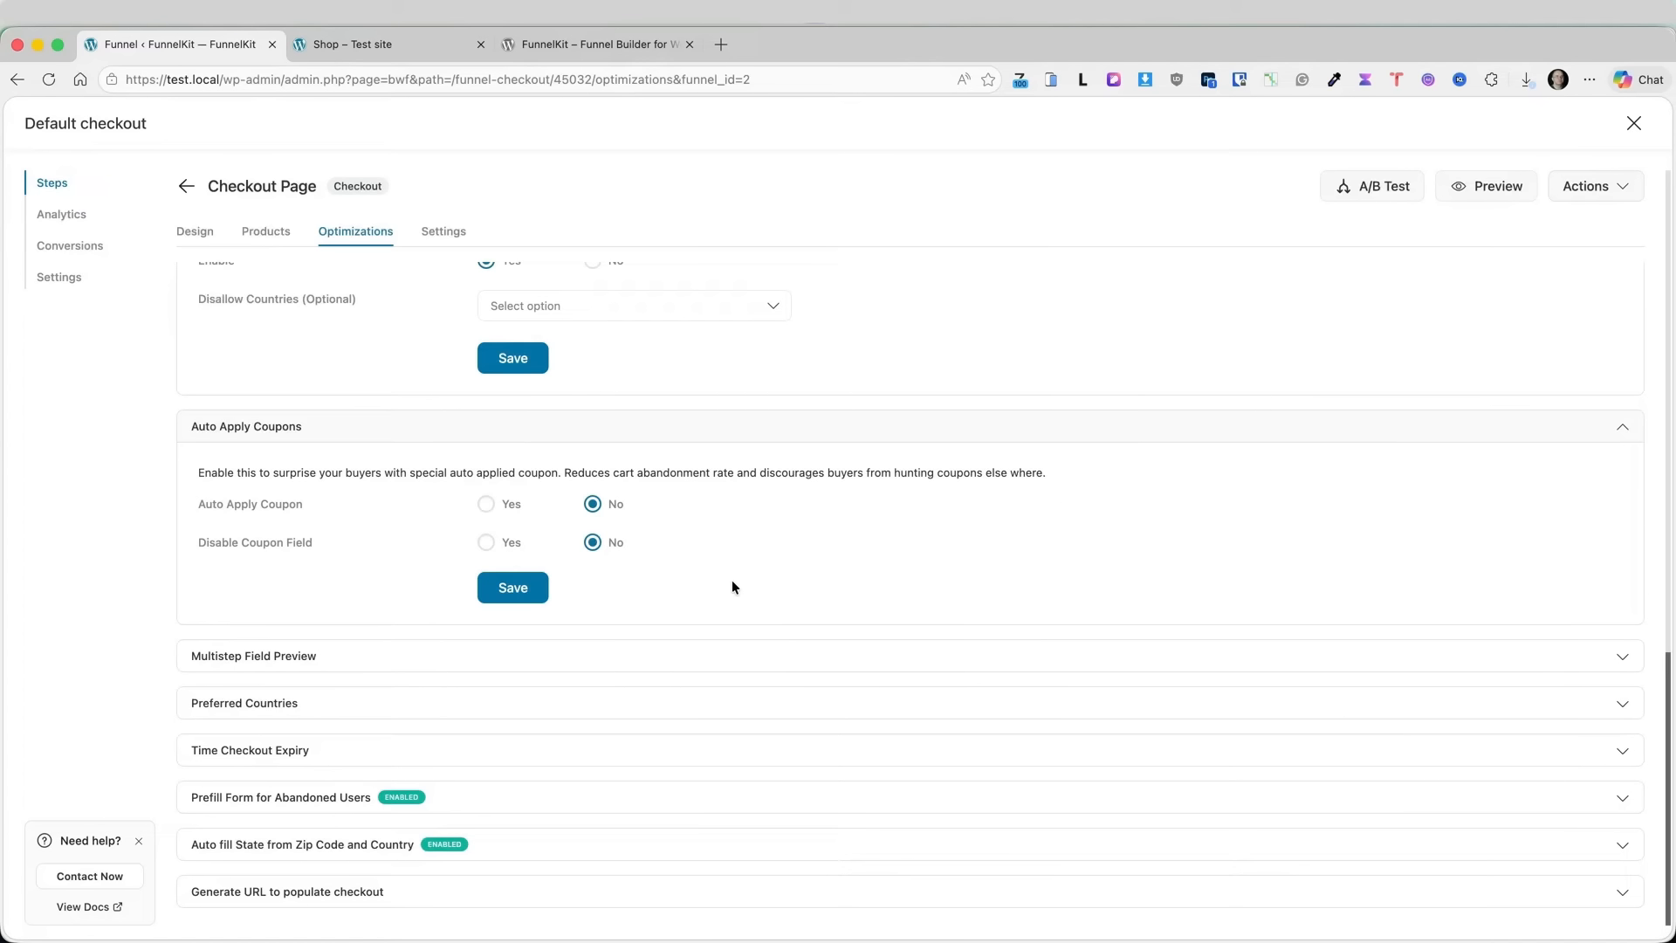
click(486, 505)
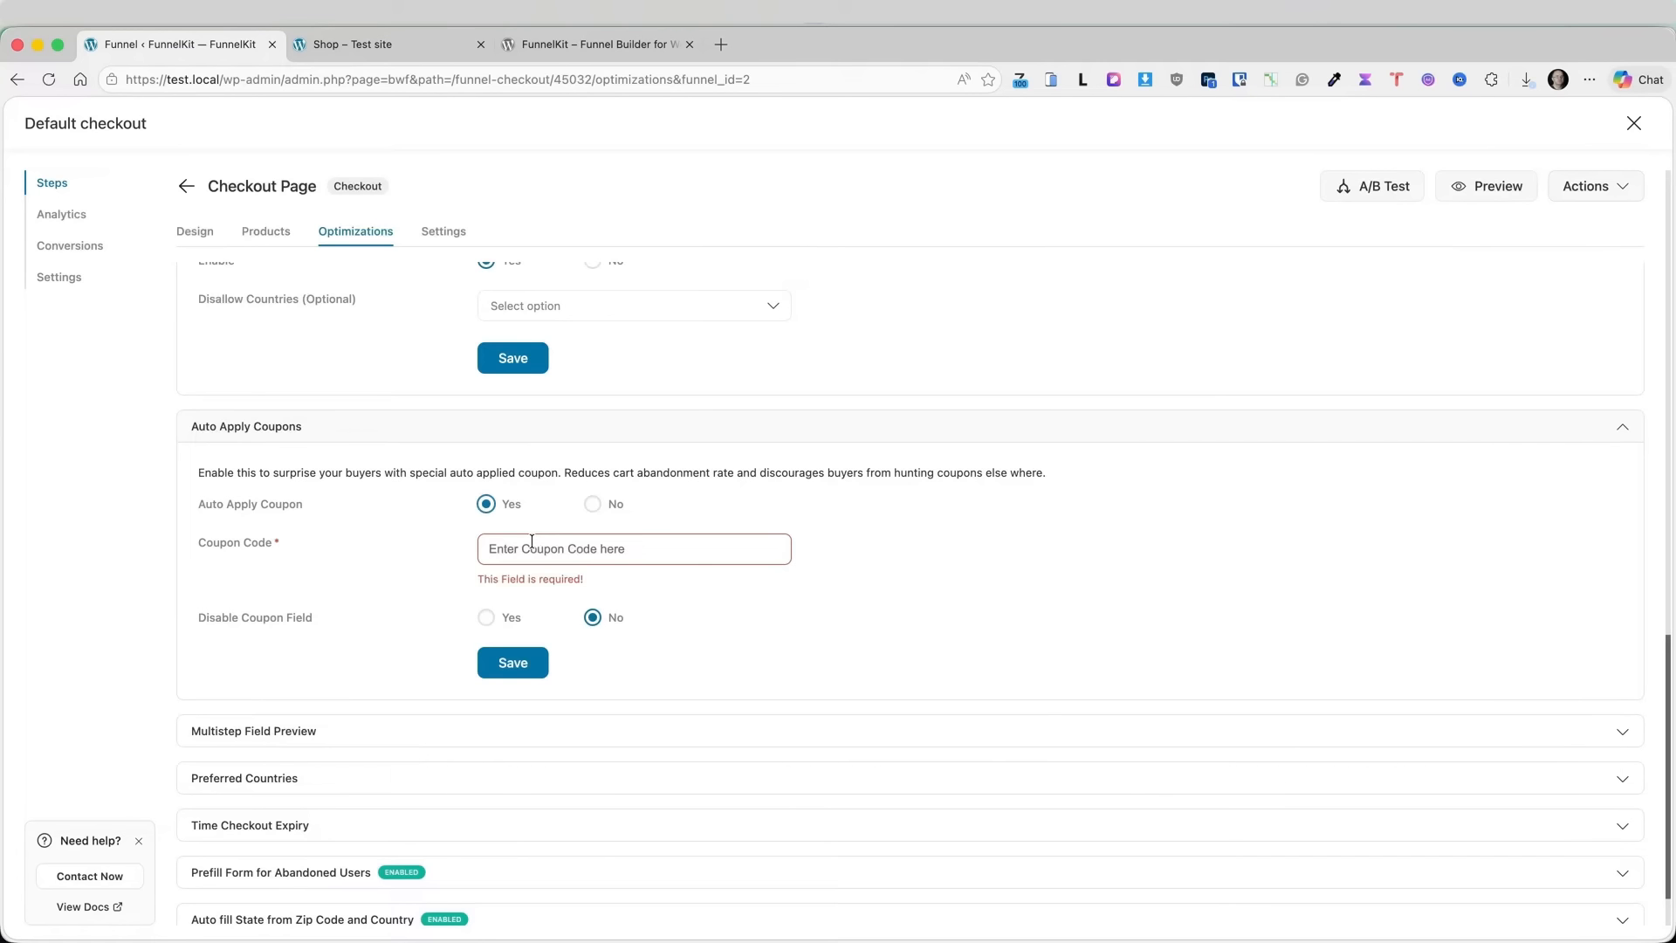
click(592, 504)
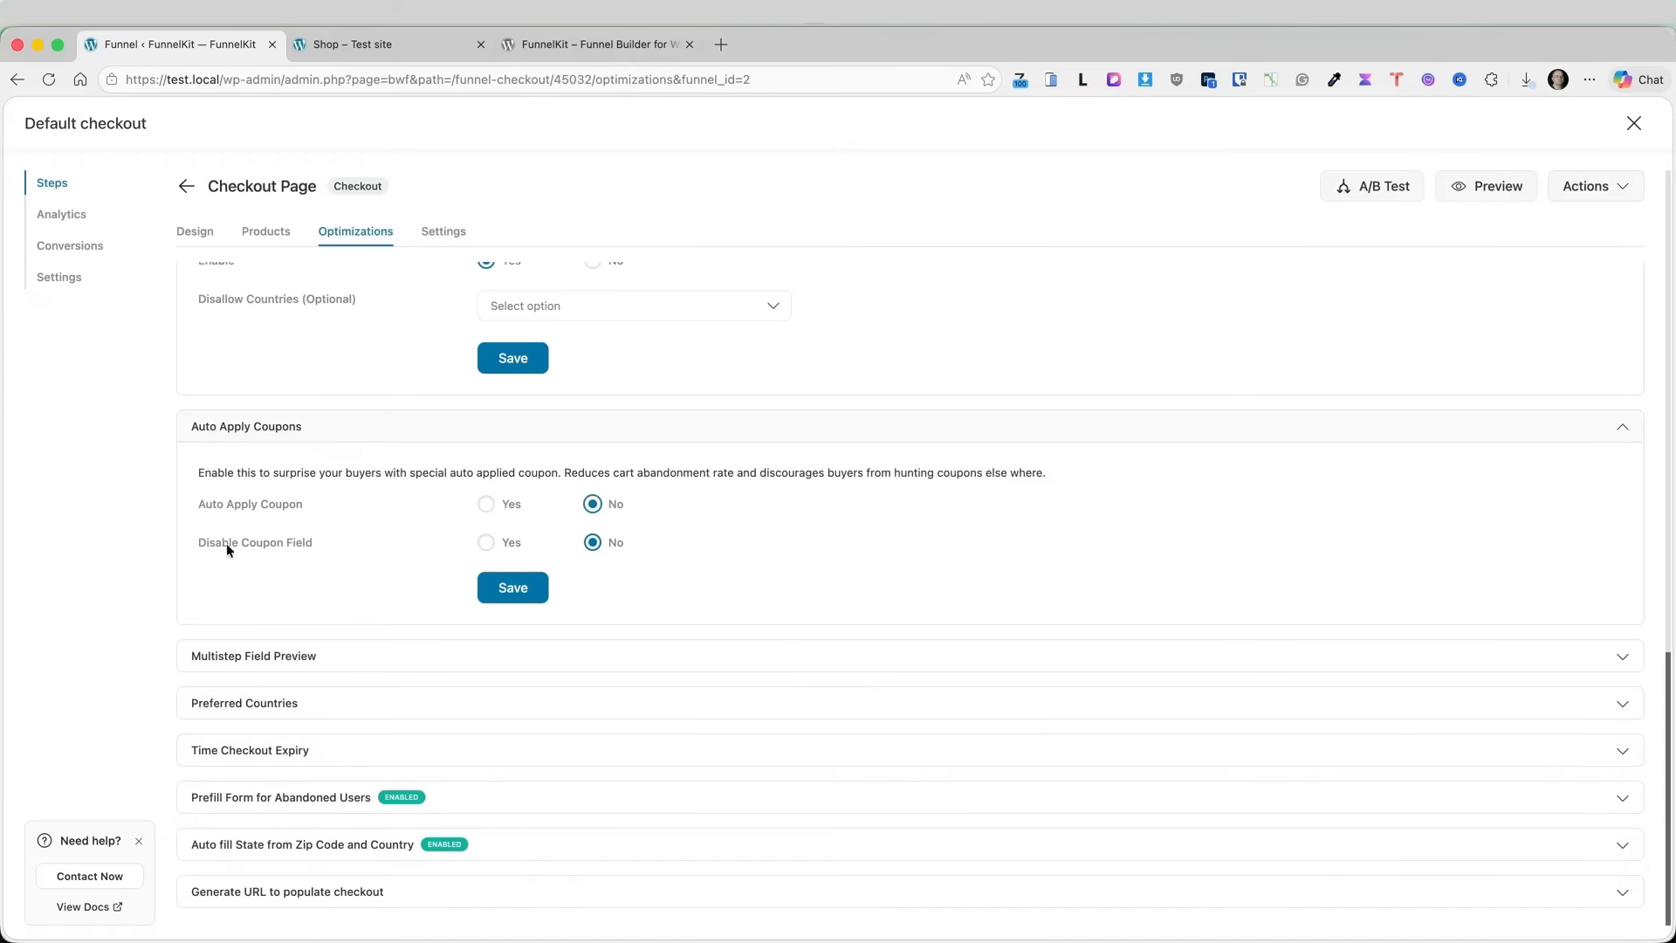
- Examine the settings for Multistep Field Preview, Preferred Countries, Time Checkout Expiry, abandoned-user form prefill and automatic state filling
click(453, 665)
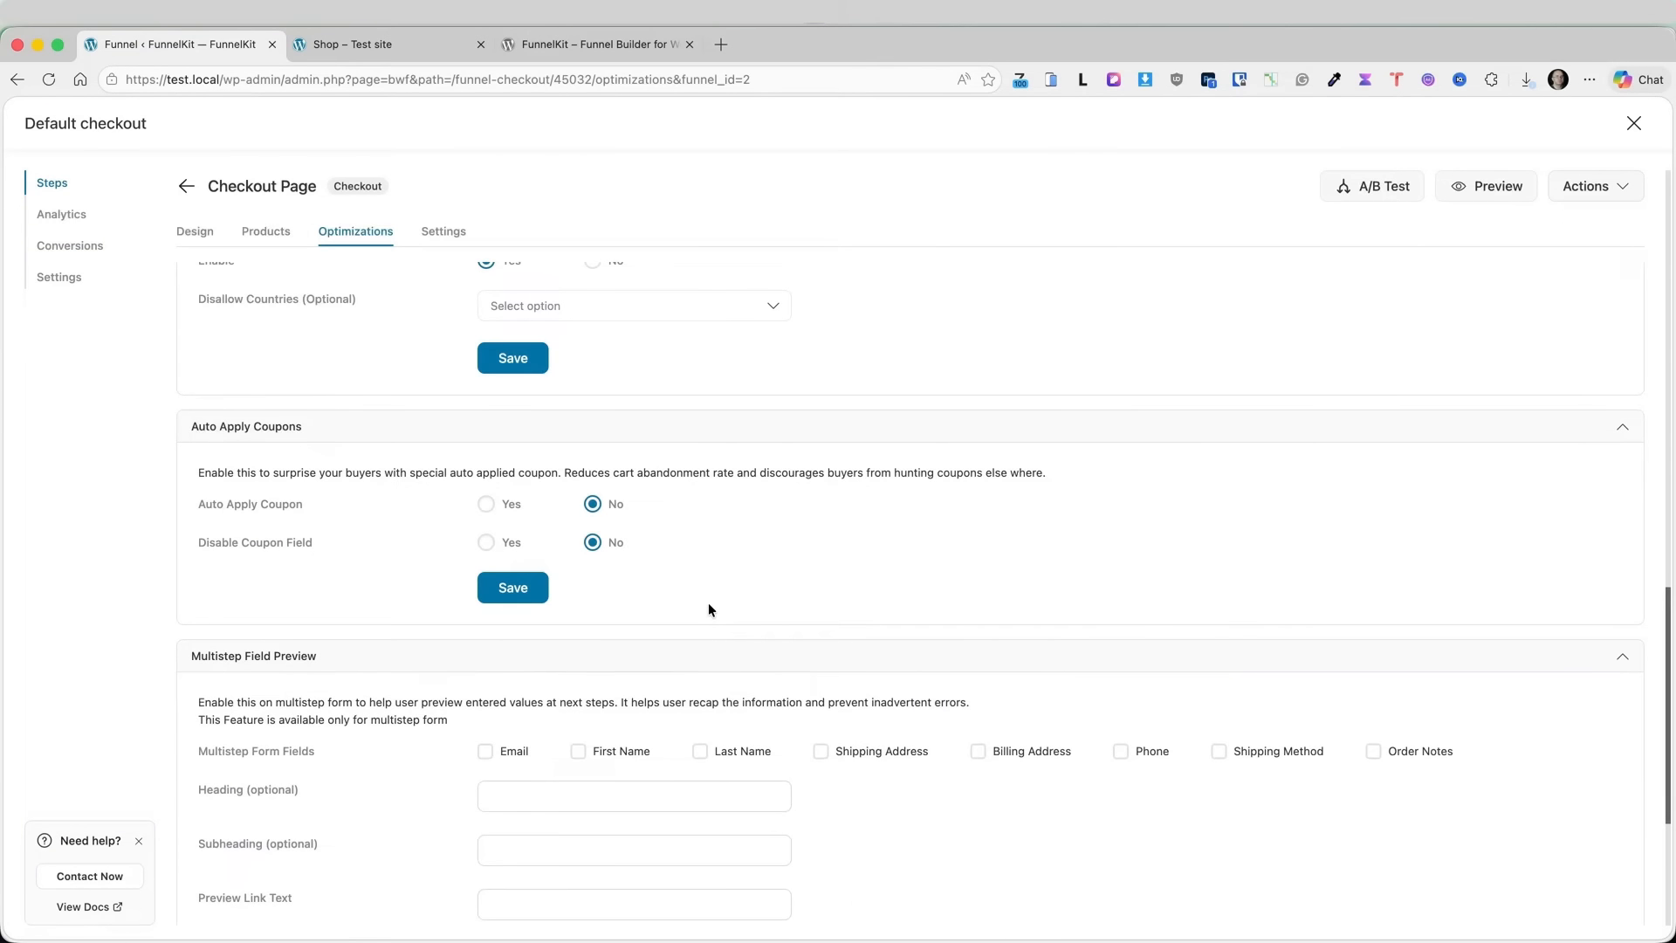
scroll(709, 610, down, 5)
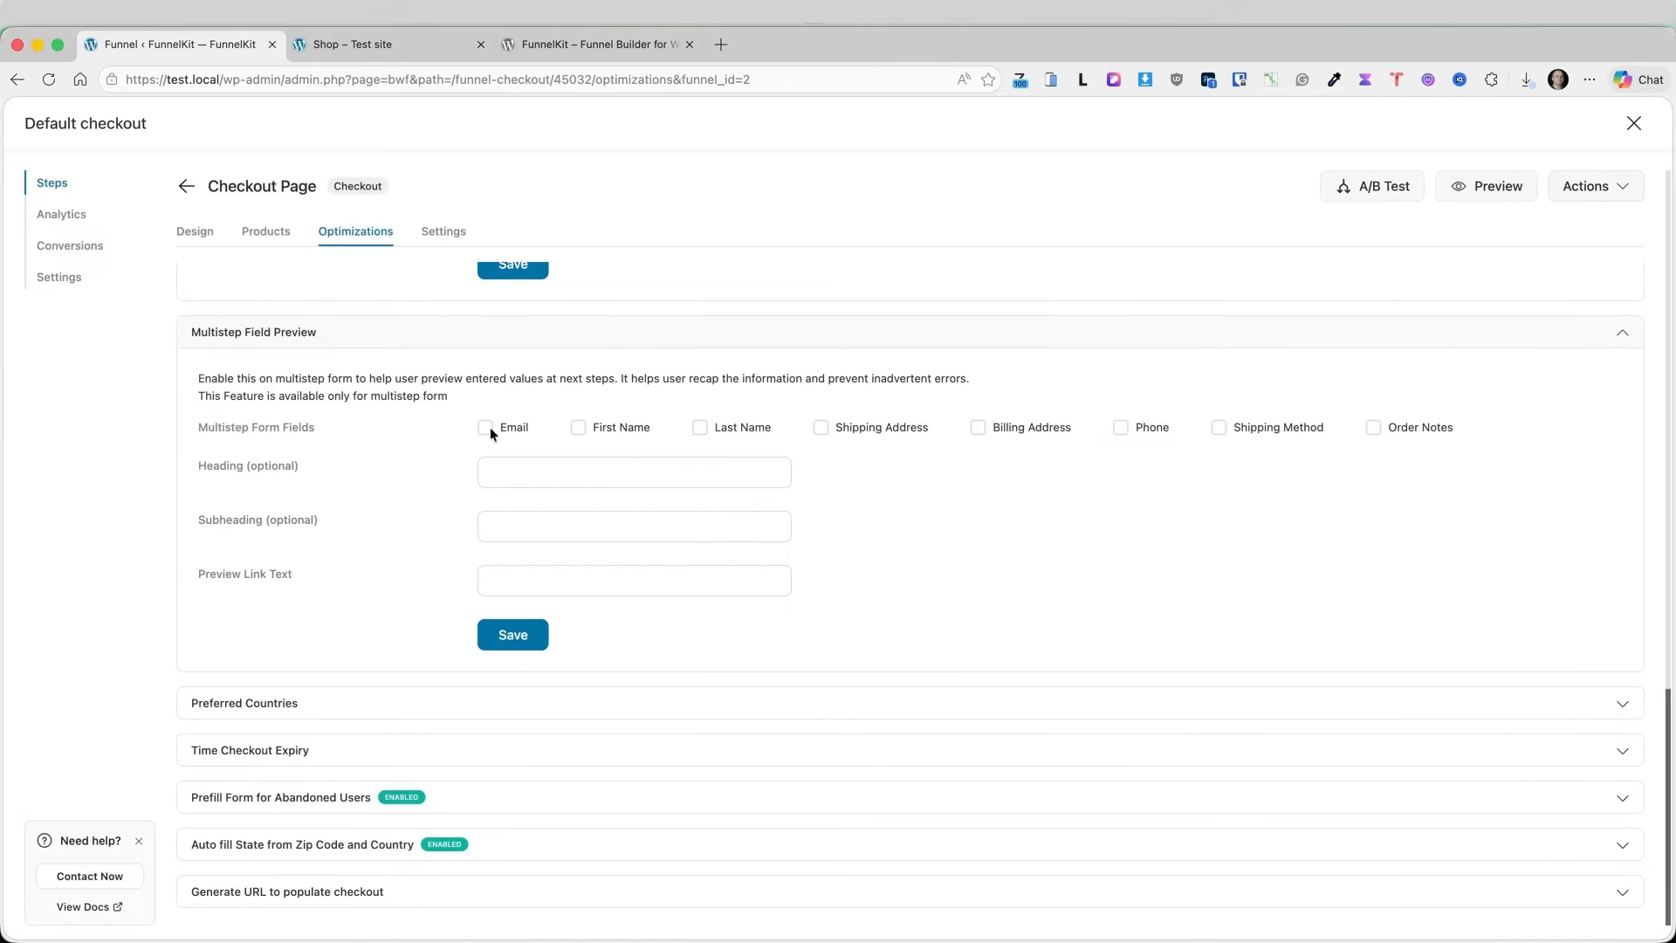
click(724, 703)
scroll(717, 639, down, 2)
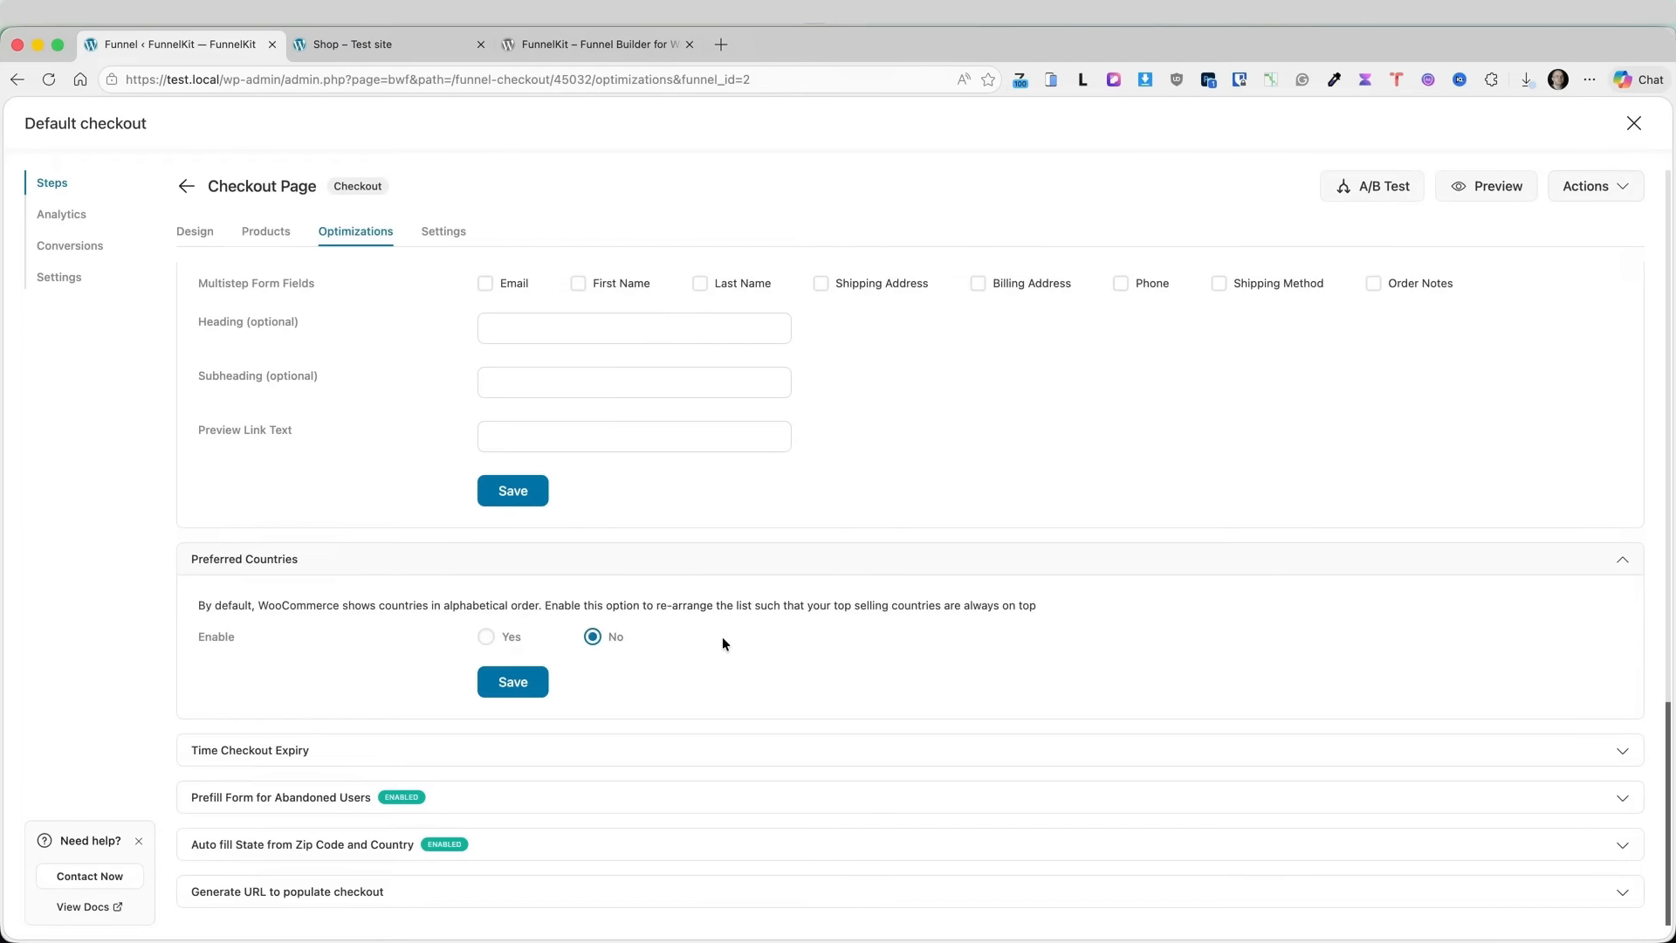
click(460, 755)
scroll(892, 606, down, 3)
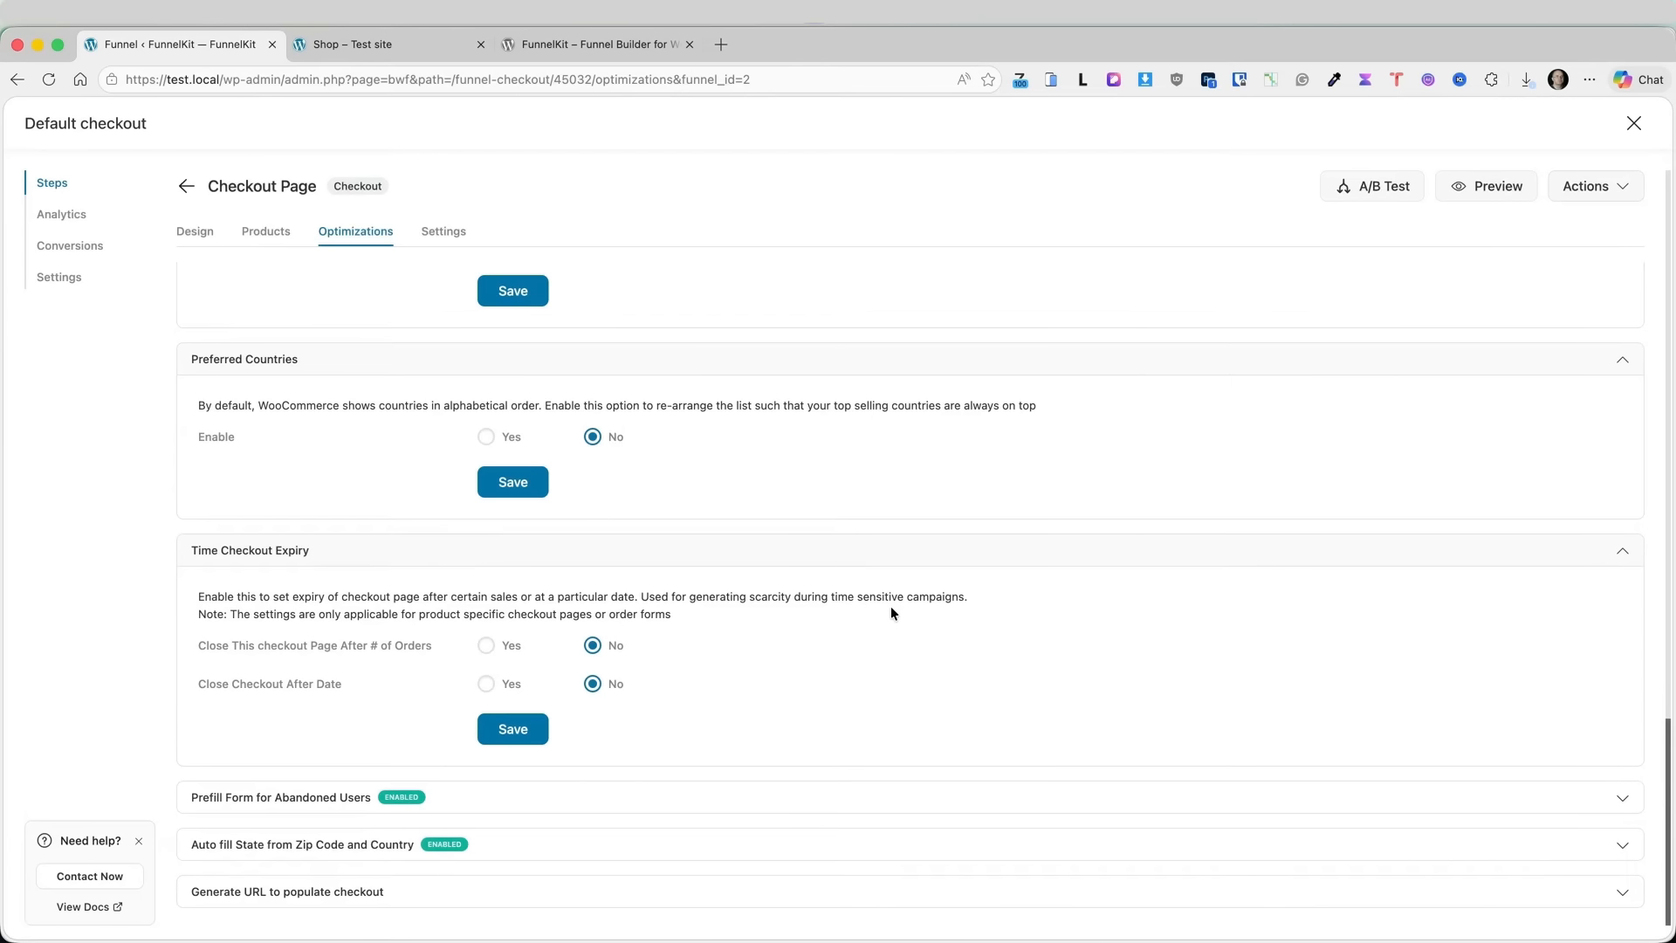
click(489, 808)
scroll(829, 669, down, 2)
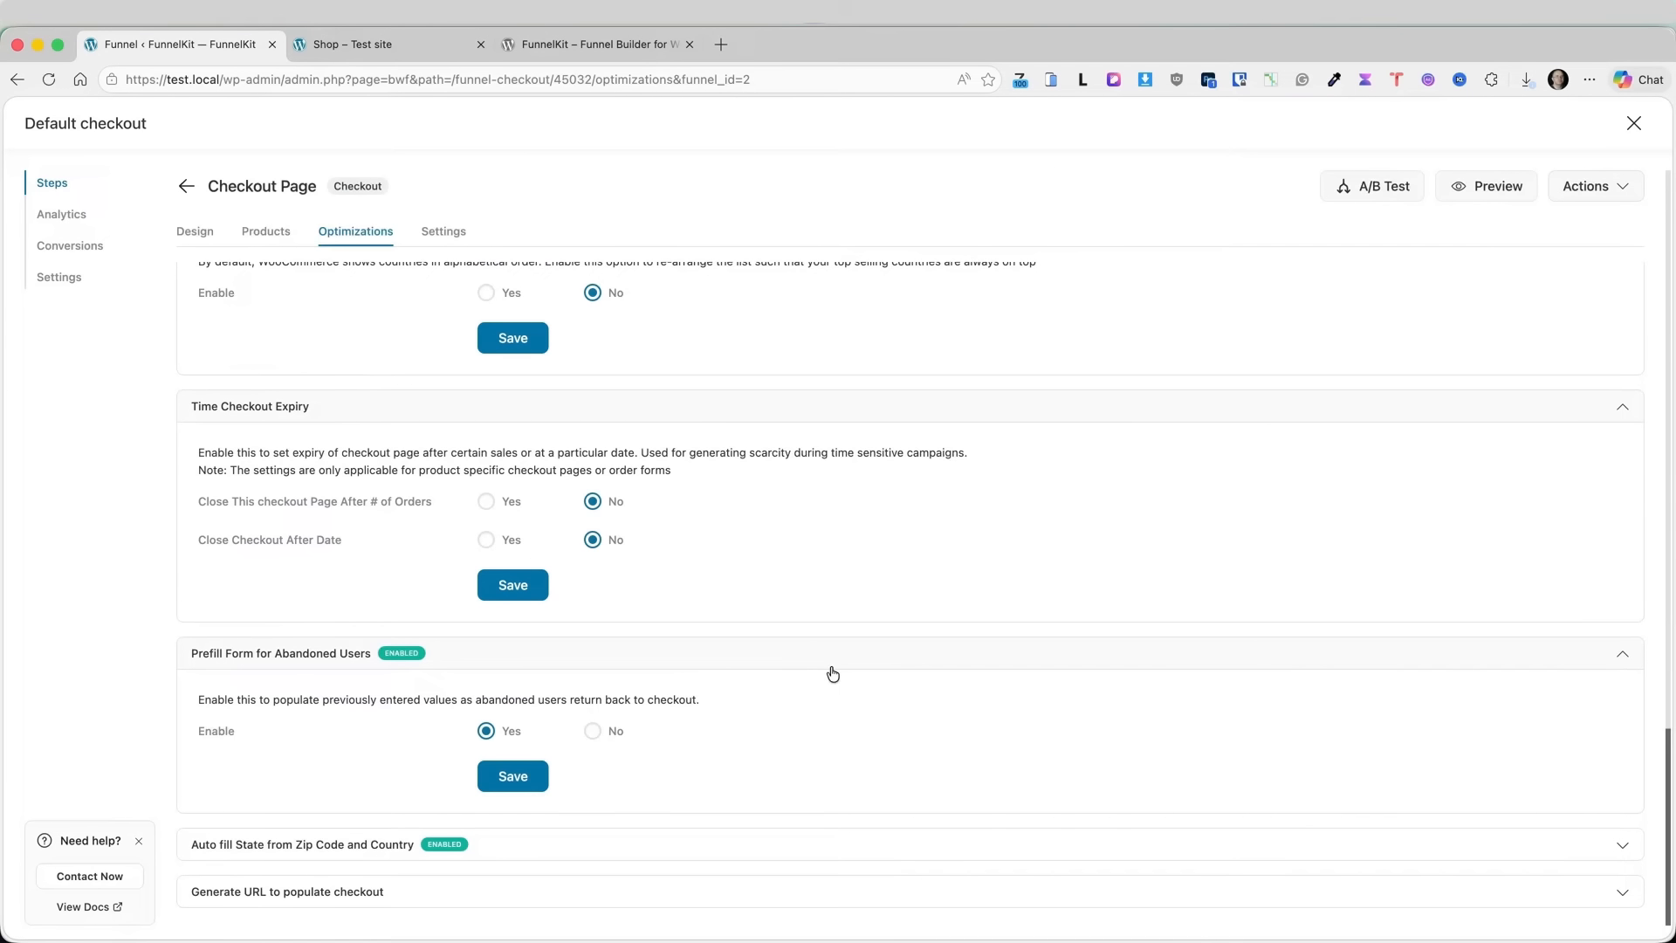
click(537, 844)
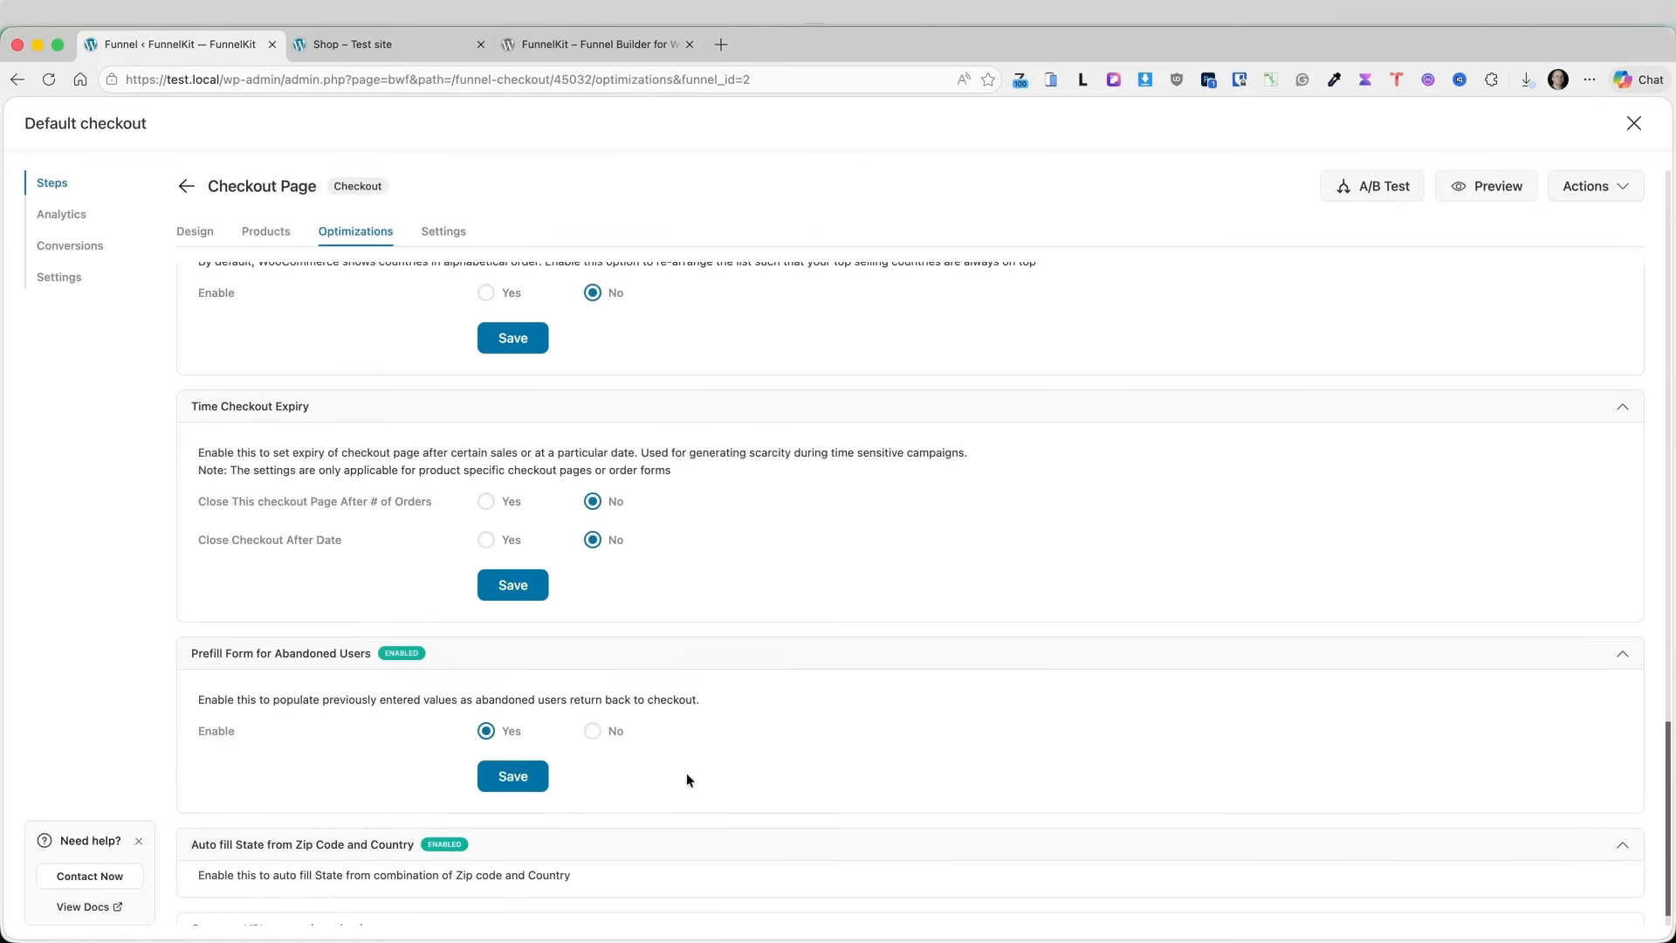
scroll(828, 688, down, 2)
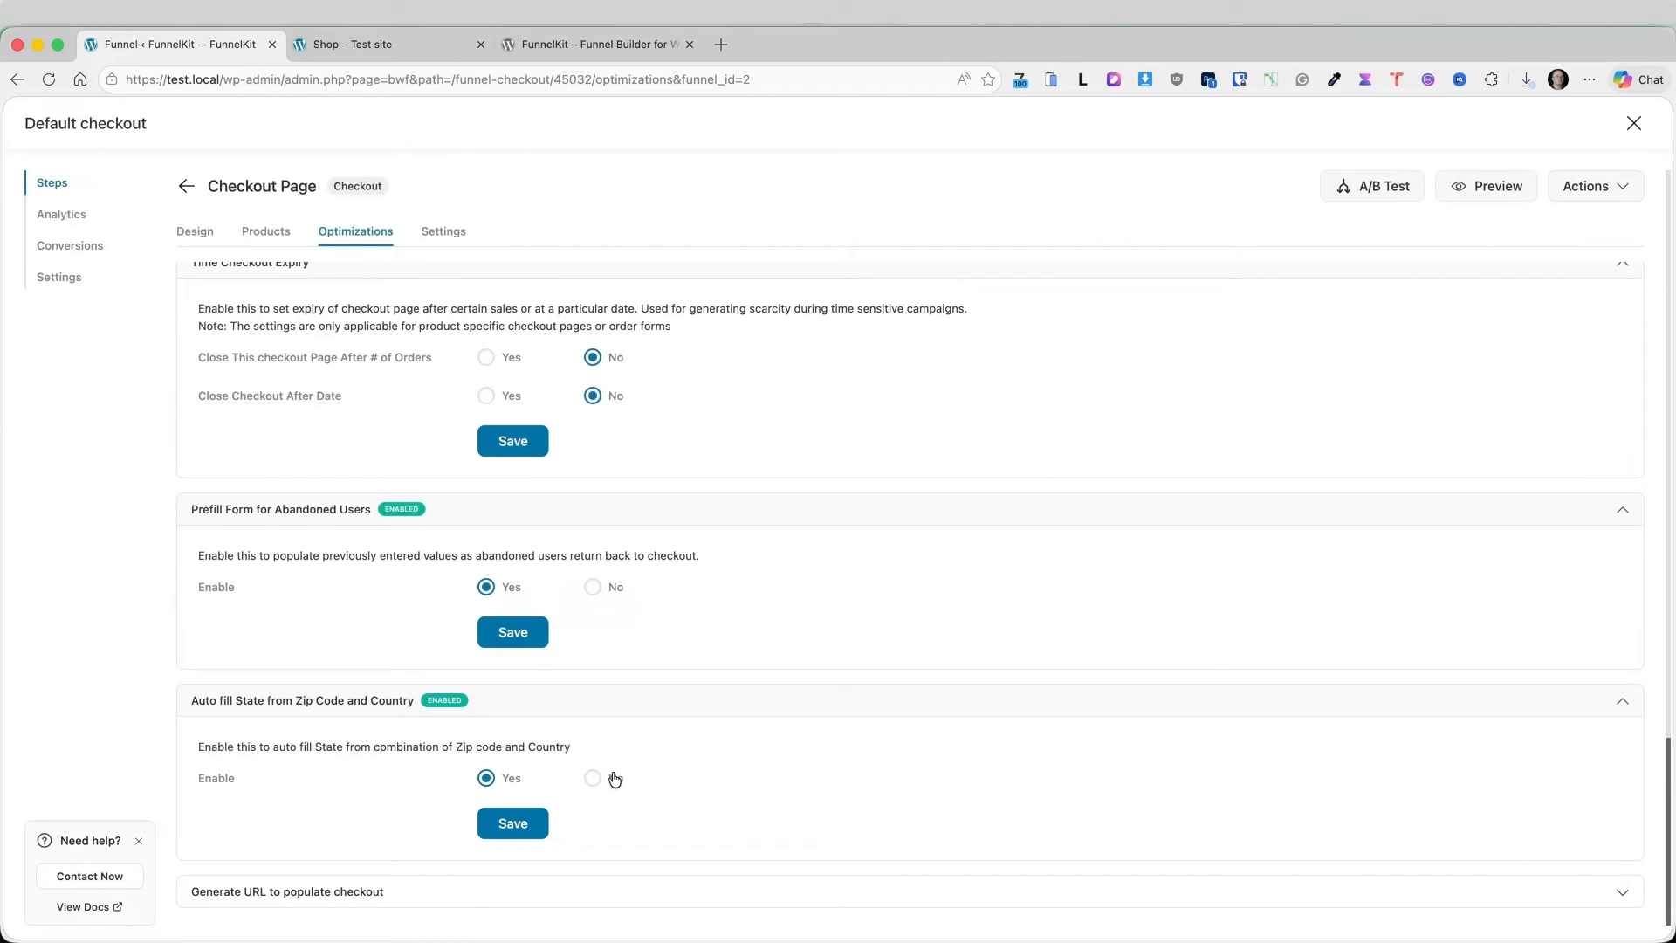
- Examine the options for generating a URL to populate checkout, including product, quantity, coupons and email service
click(423, 890)
scroll(751, 724, down, 5)
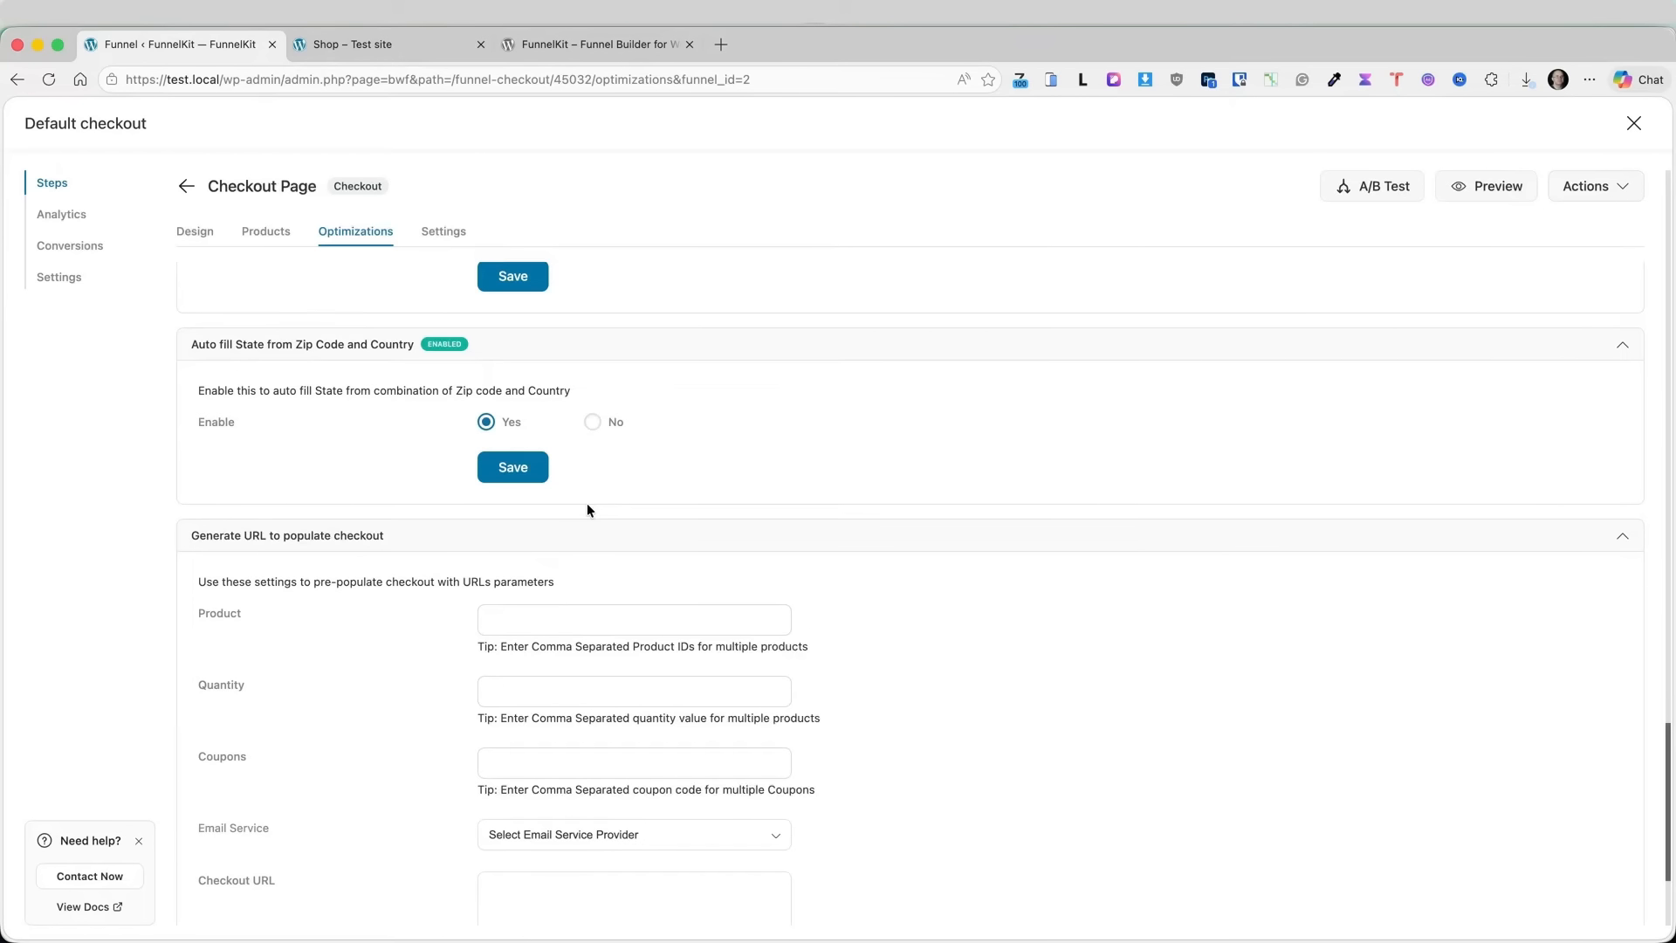
scroll(602, 532, down, 3)
click(554, 401)
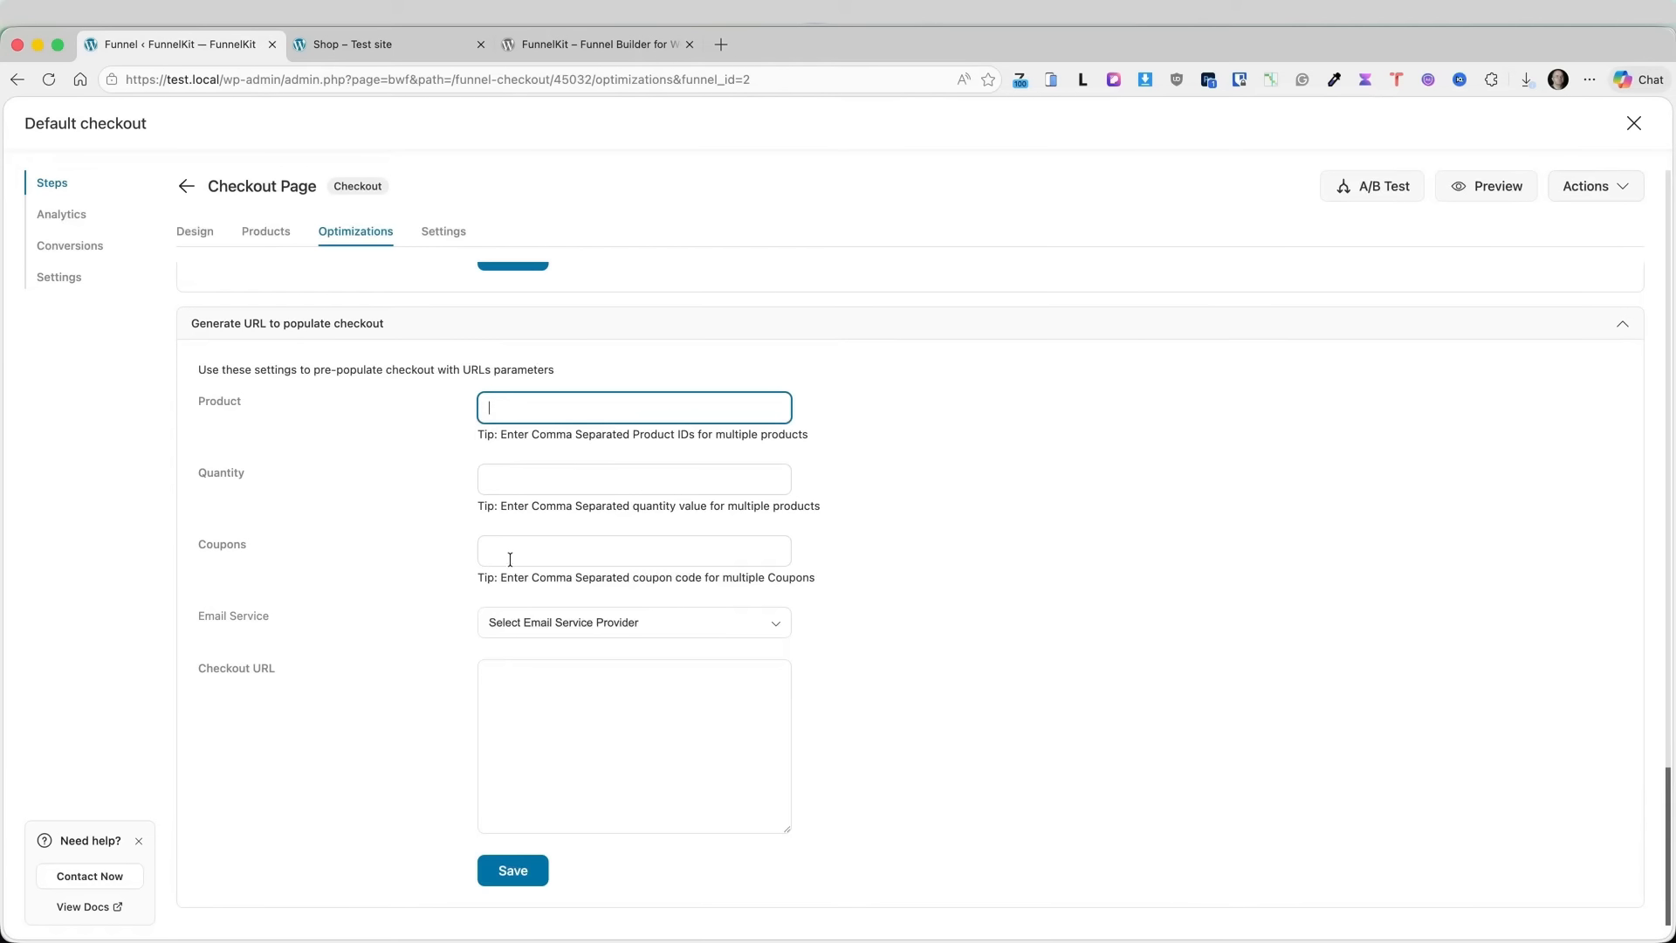
click(556, 623)
click(938, 592)
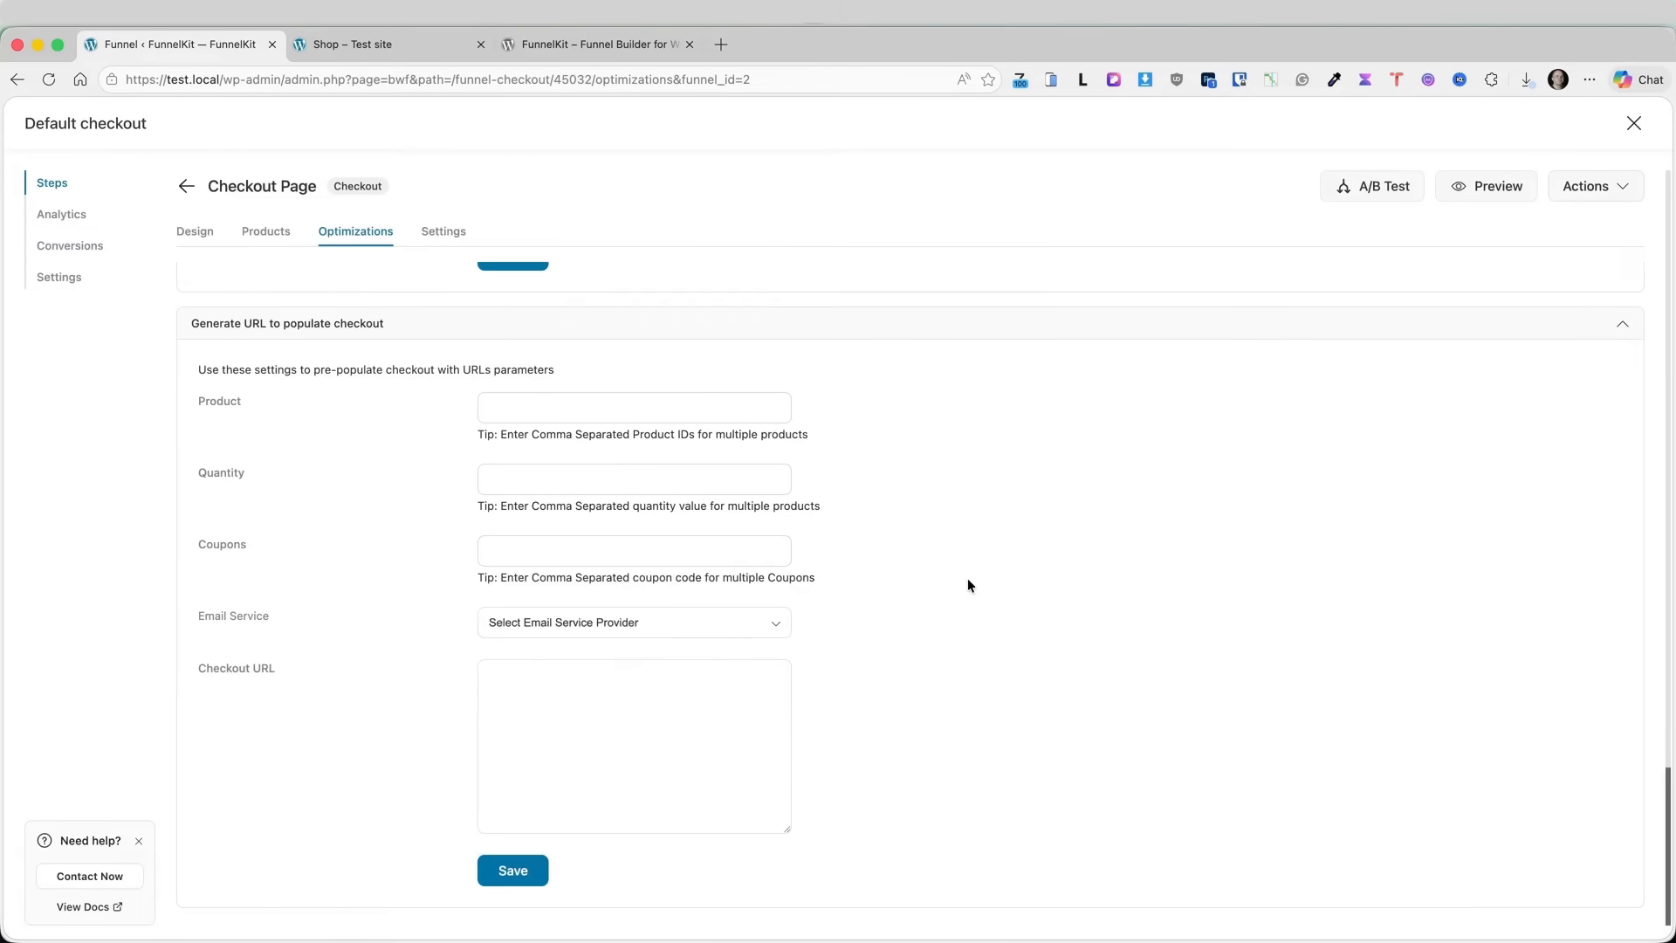
- Review the checkout page's own settings for Tracking Analytics, Custom Scripts and Custom CSS
scroll(1053, 549, up, 15)
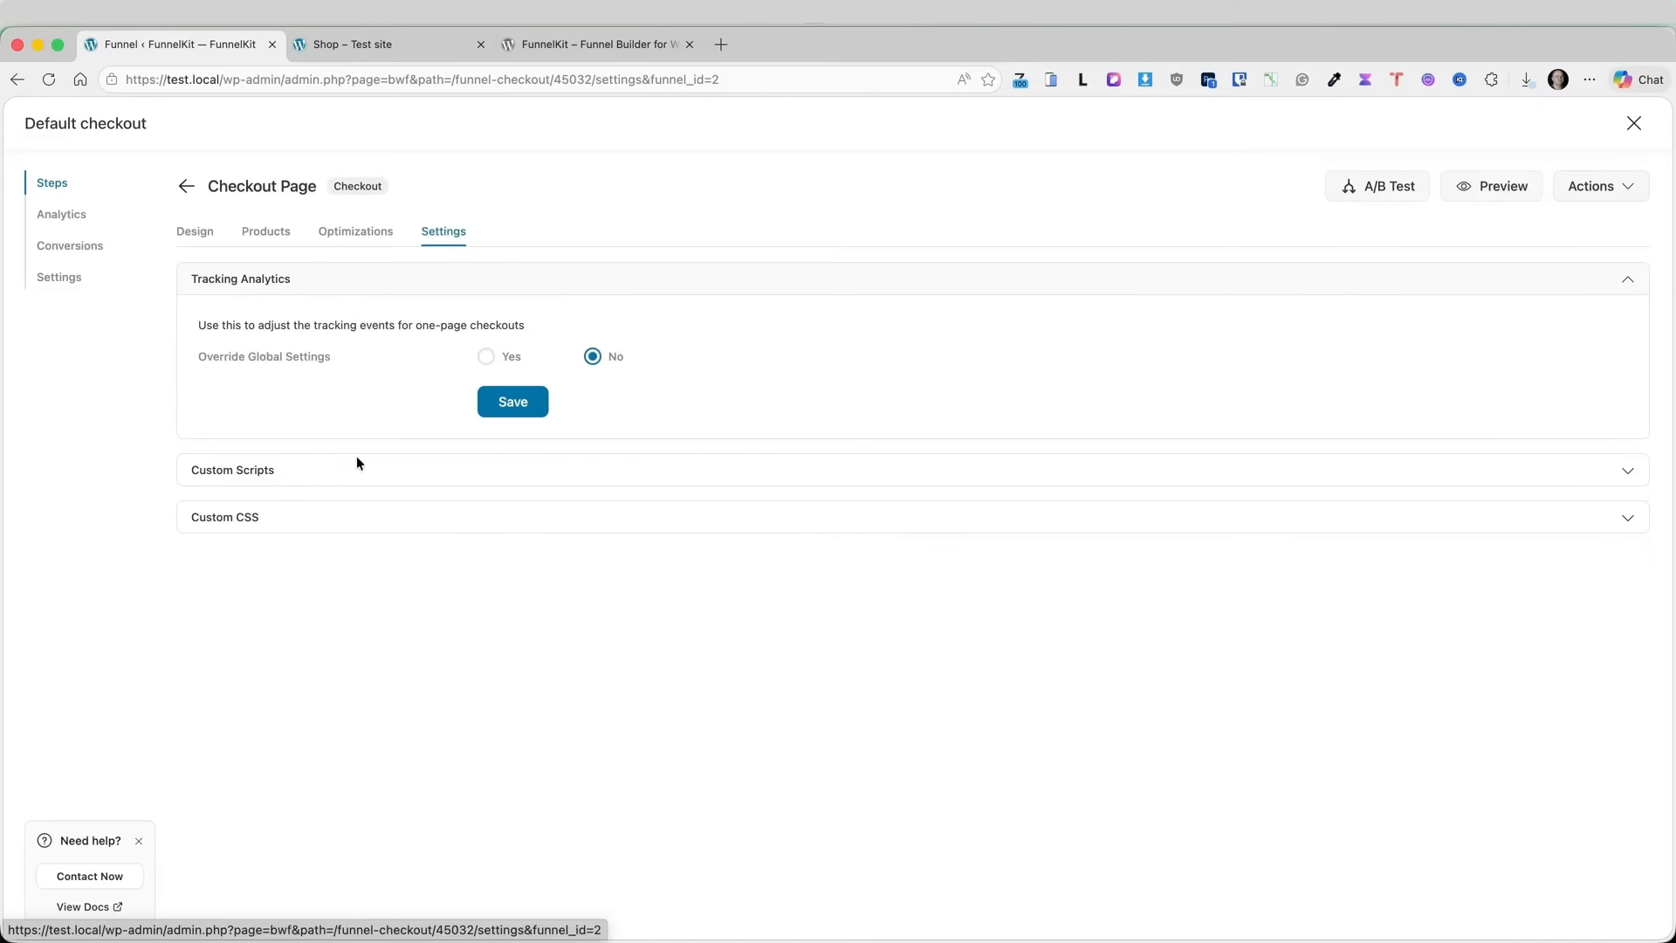
click(356, 460)
scroll(516, 587, down, 2)
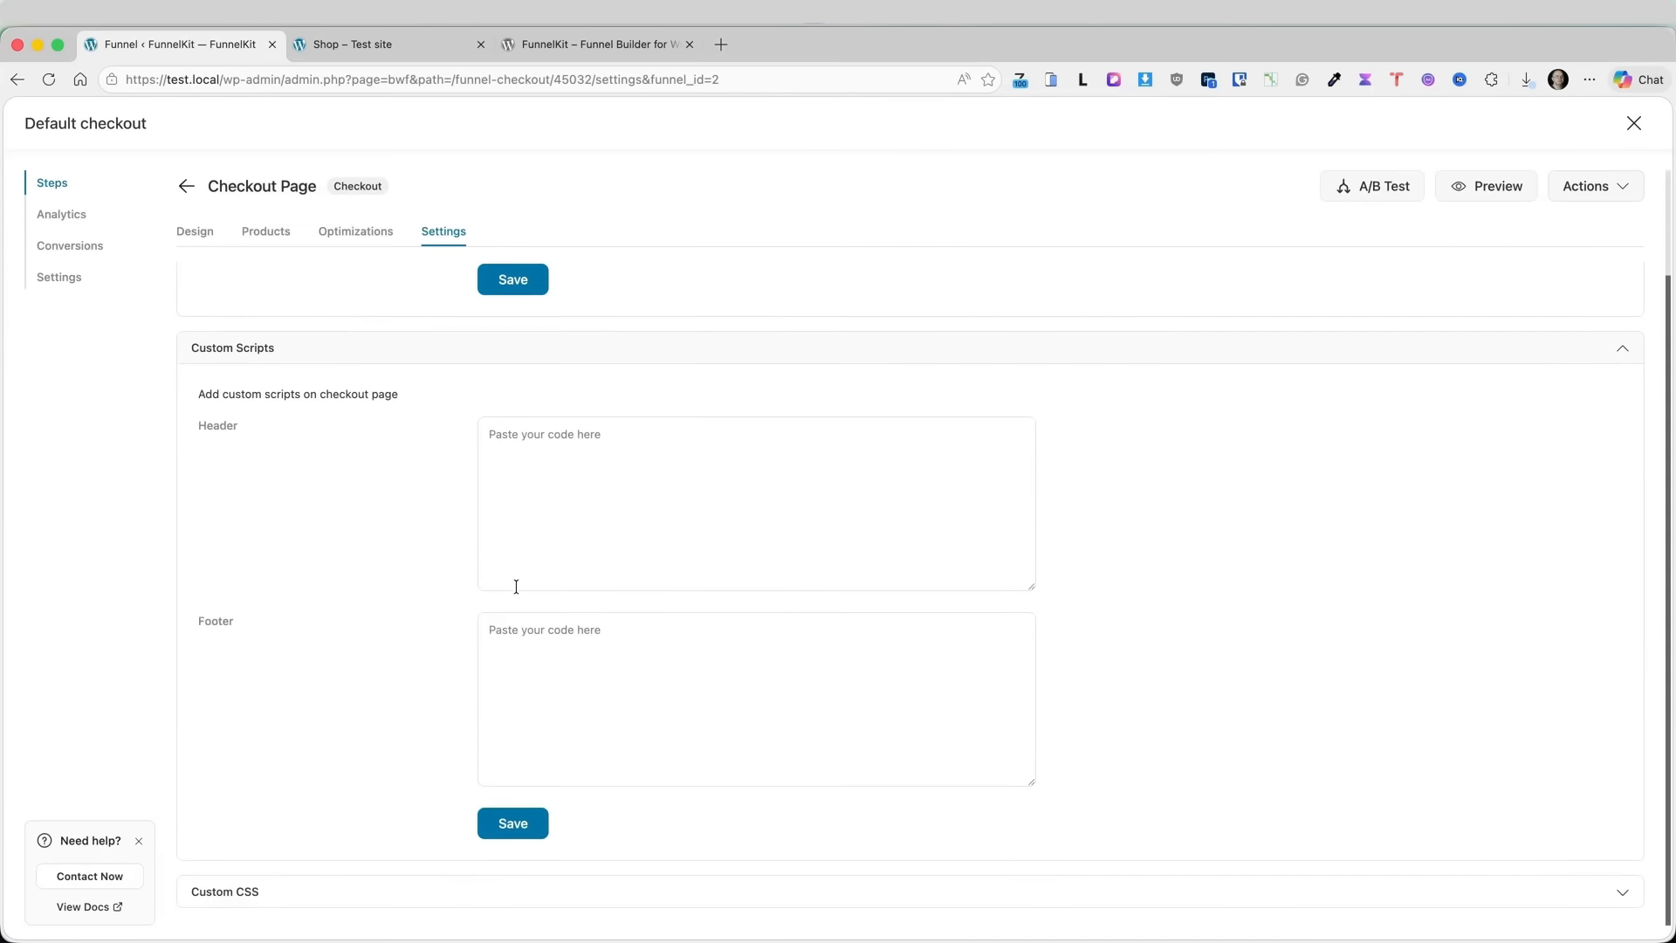
click(321, 889)
scroll(624, 673, down, 4)
scroll(648, 643, up, 6)
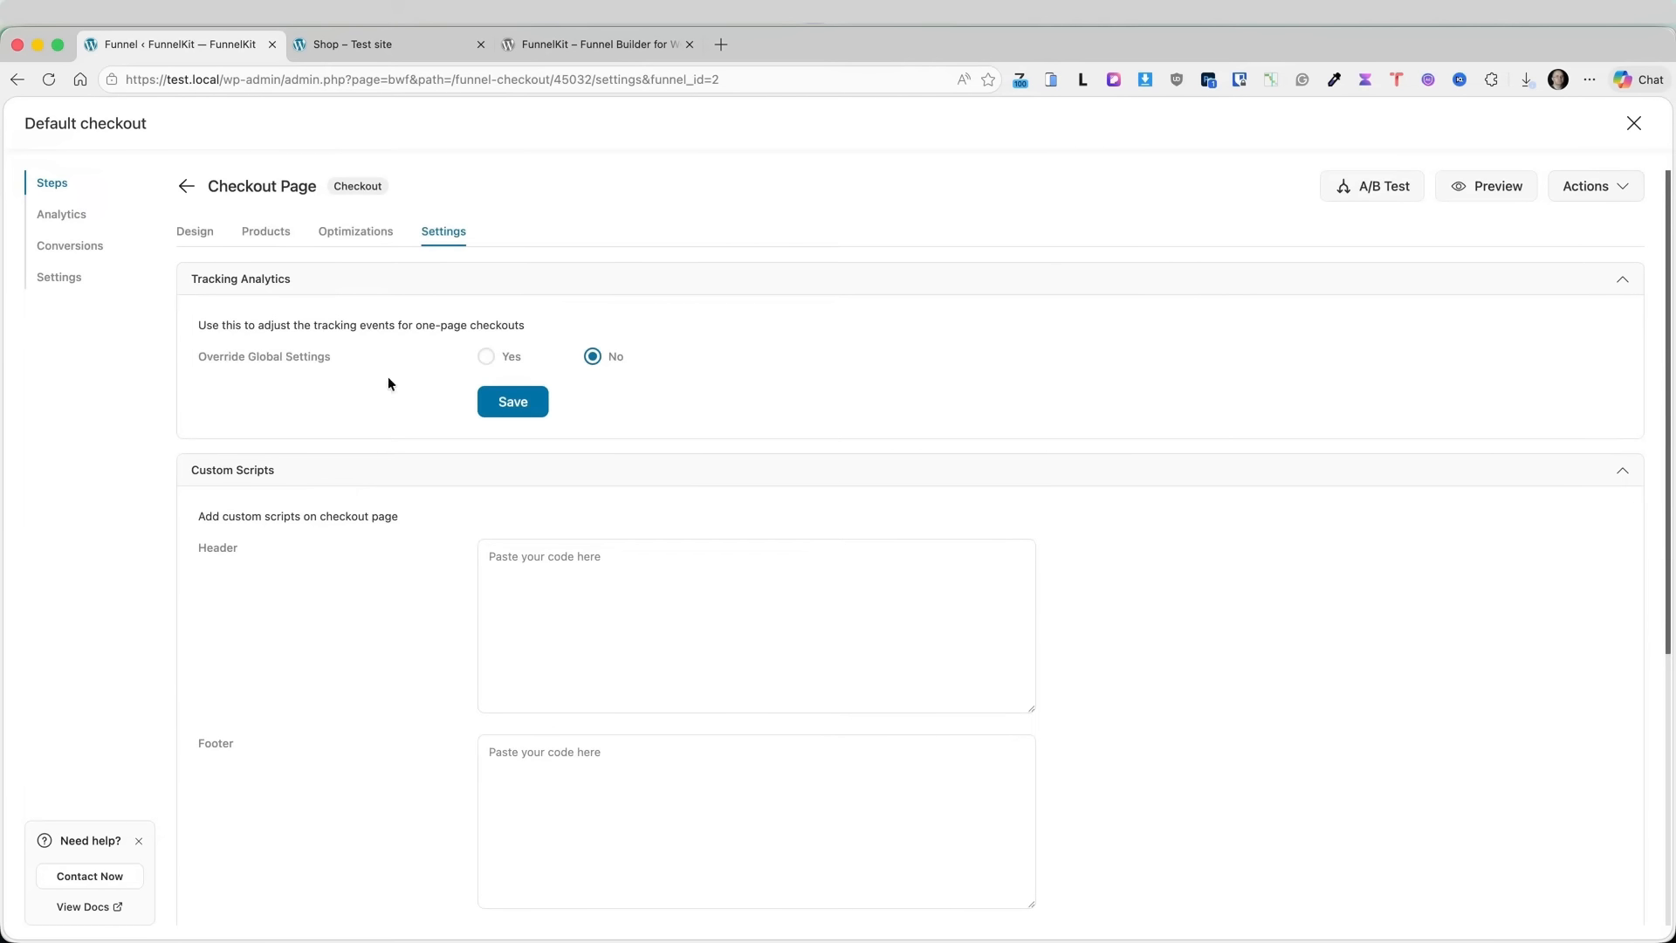
- Open the Checkout Page step's template for editing and compare it with the live checkout page
click(187, 189)
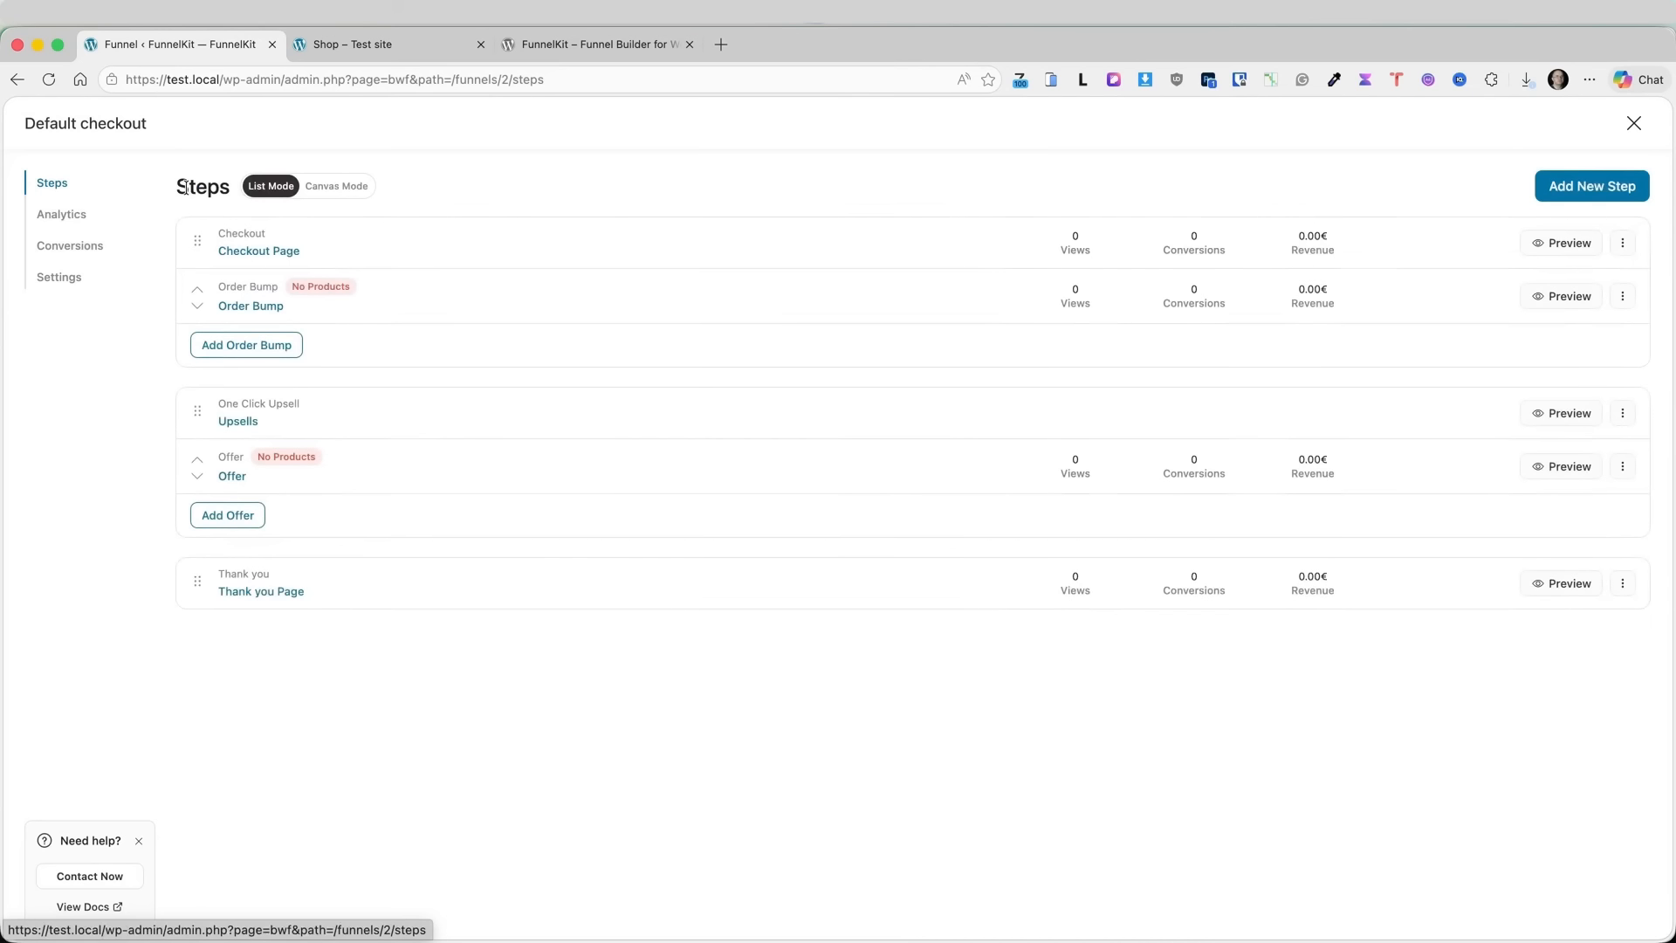
click(251, 250)
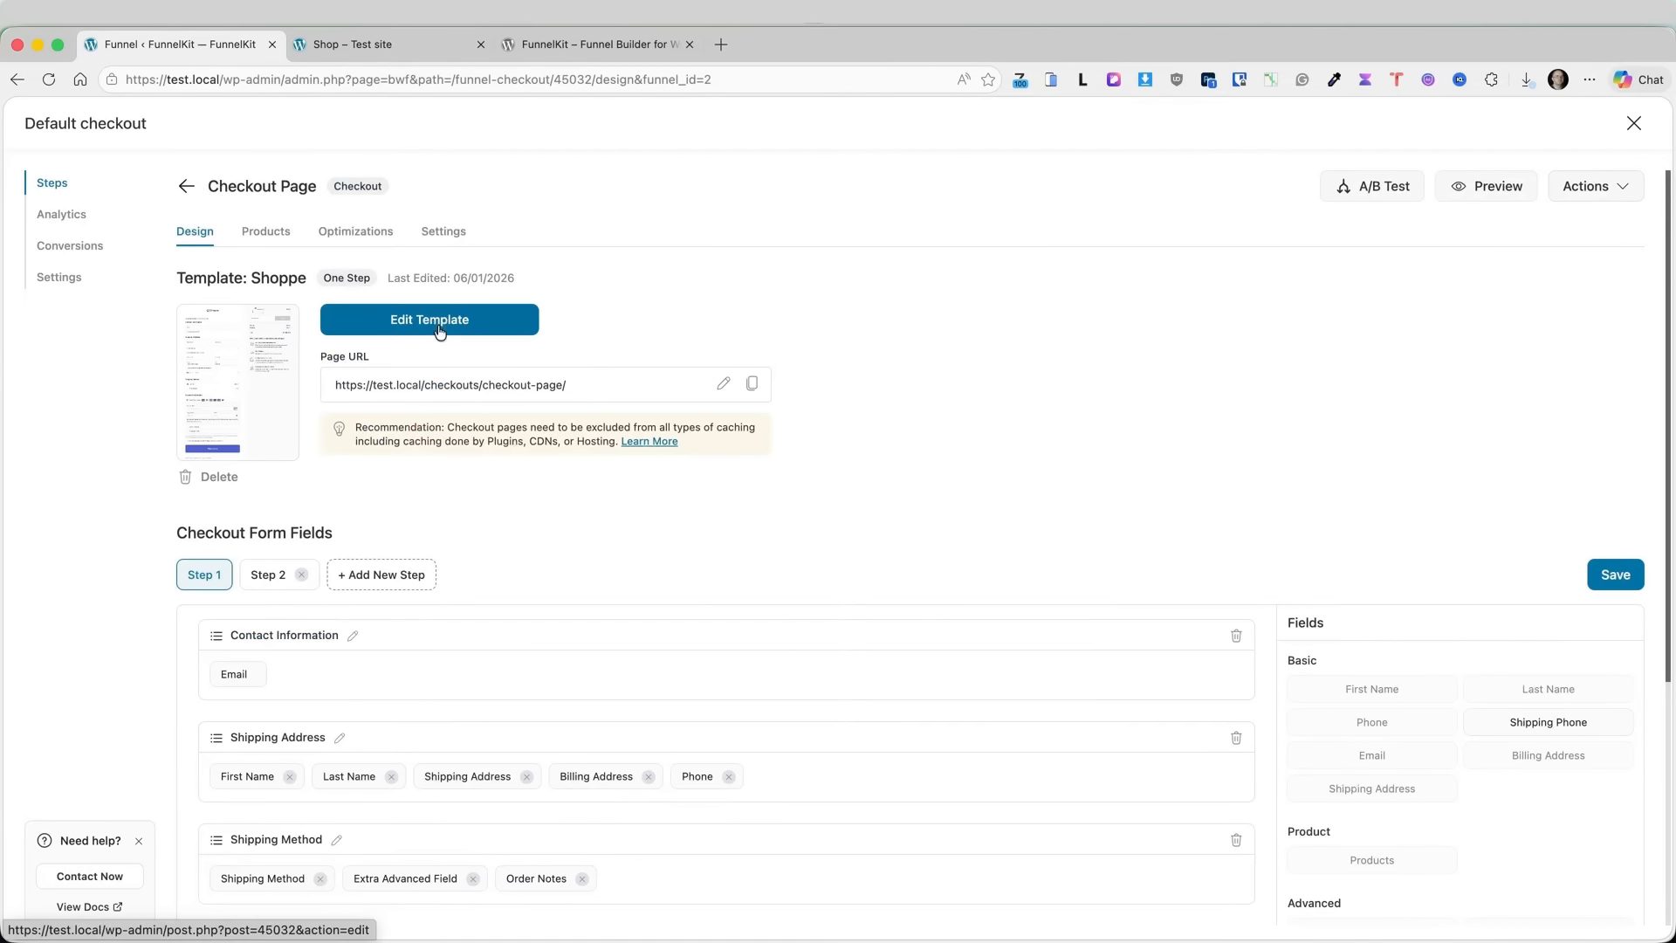
click(430, 321)
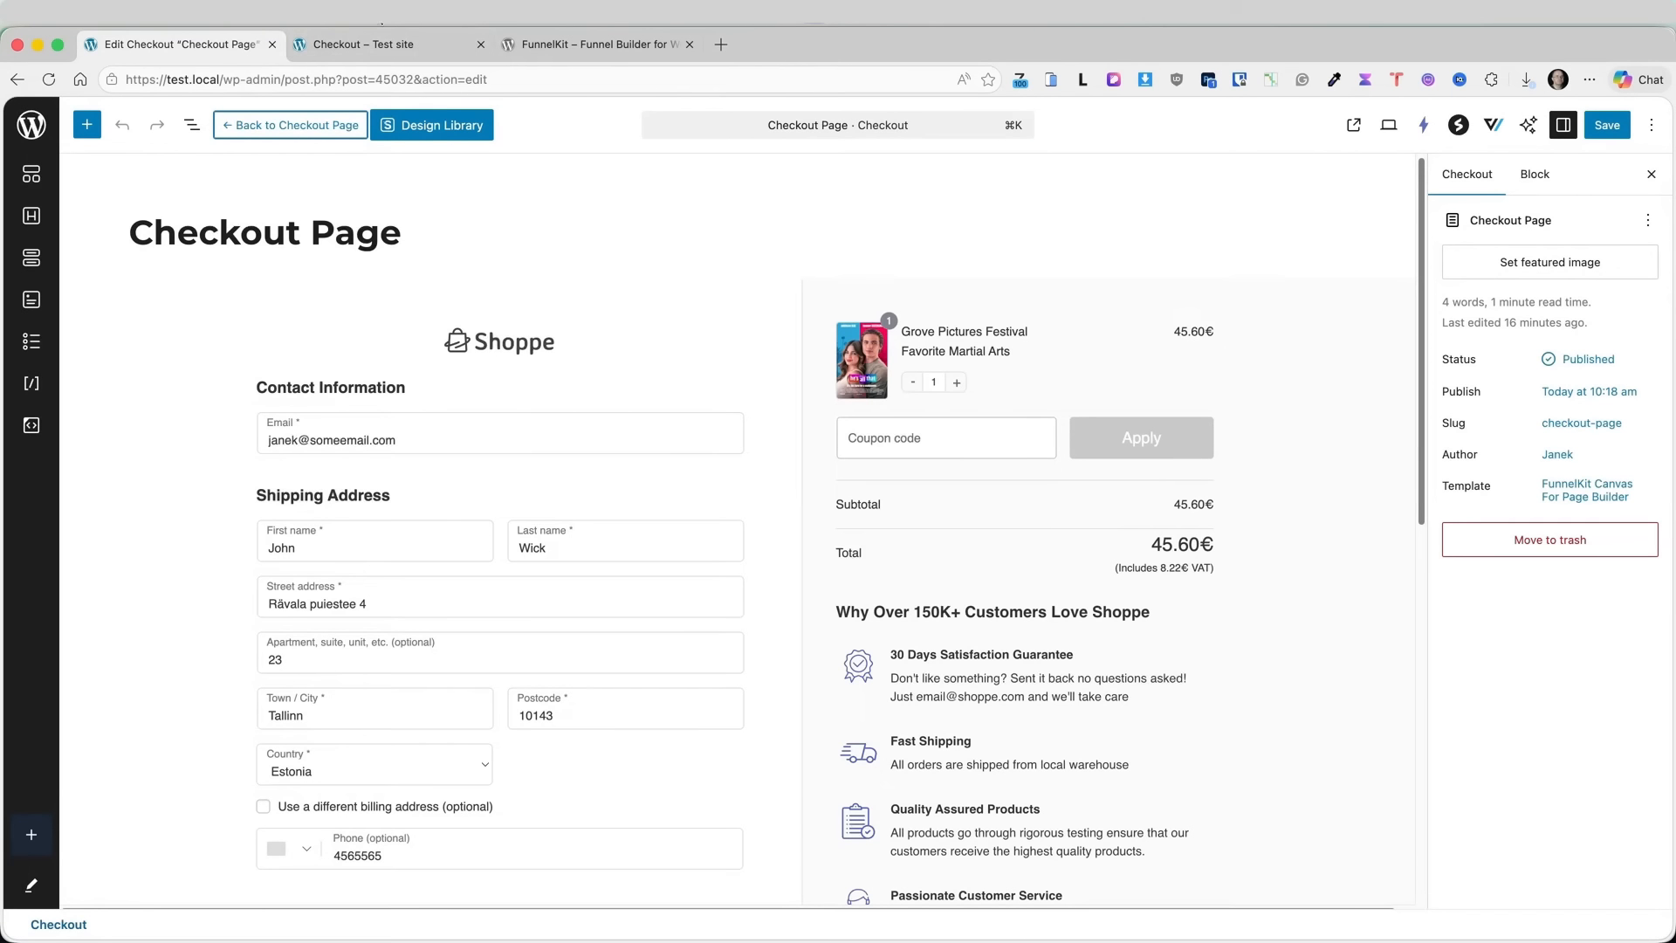
click(360, 45)
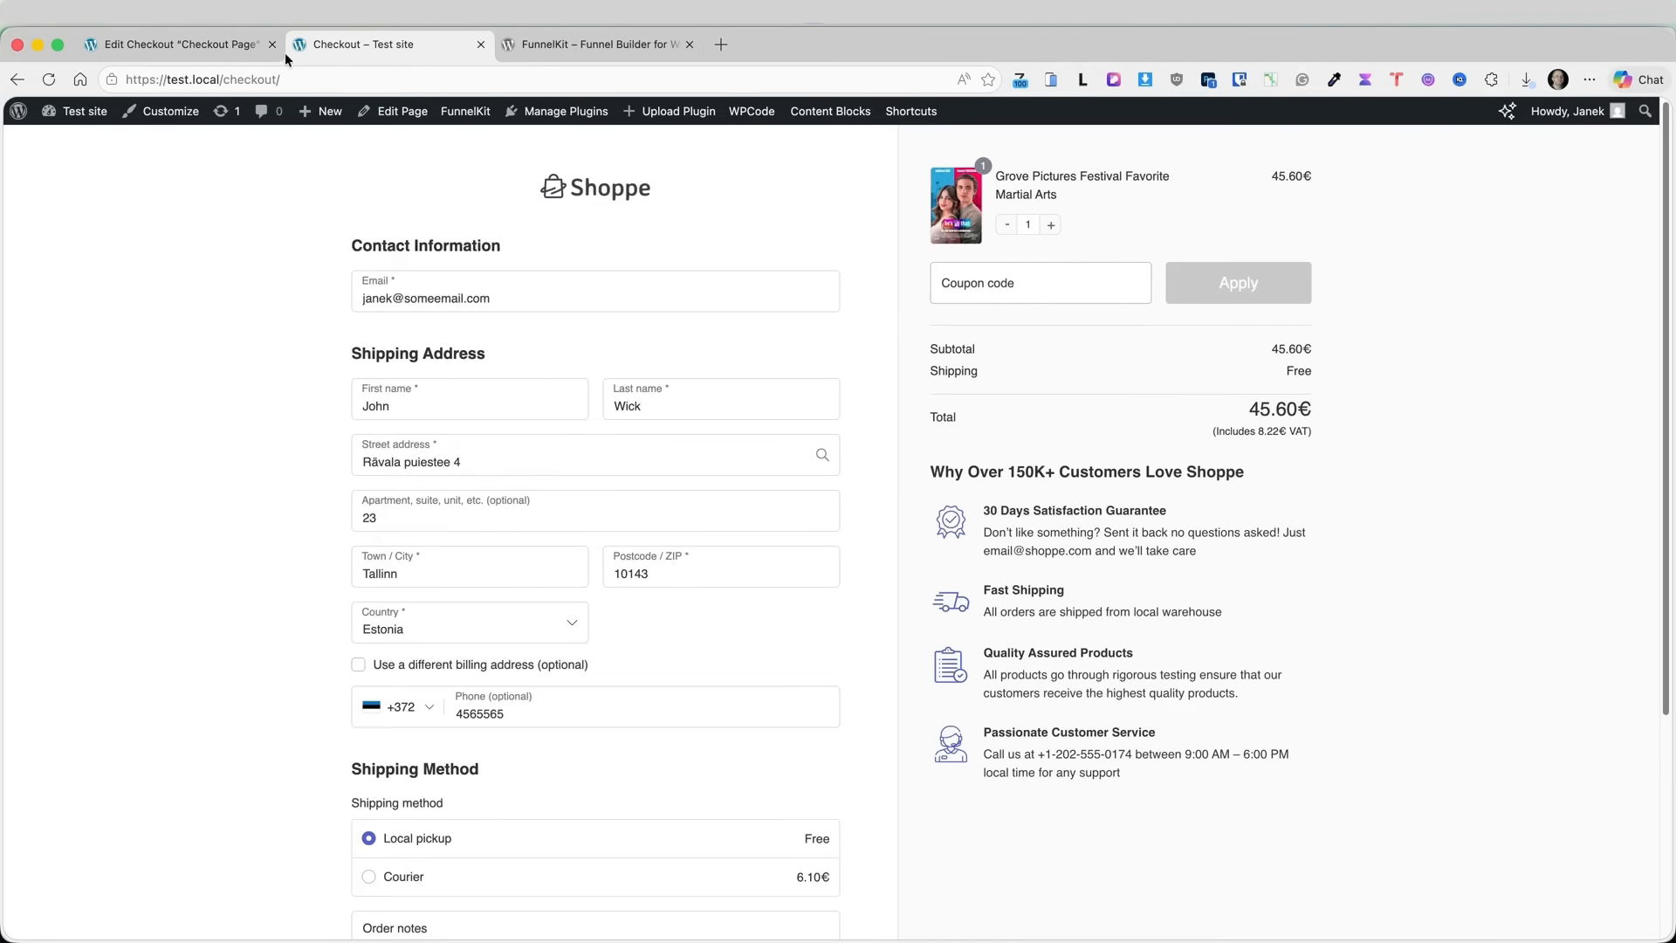
click(175, 45)
- Select the Checkout Form block and enable its Steps option
click(389, 319)
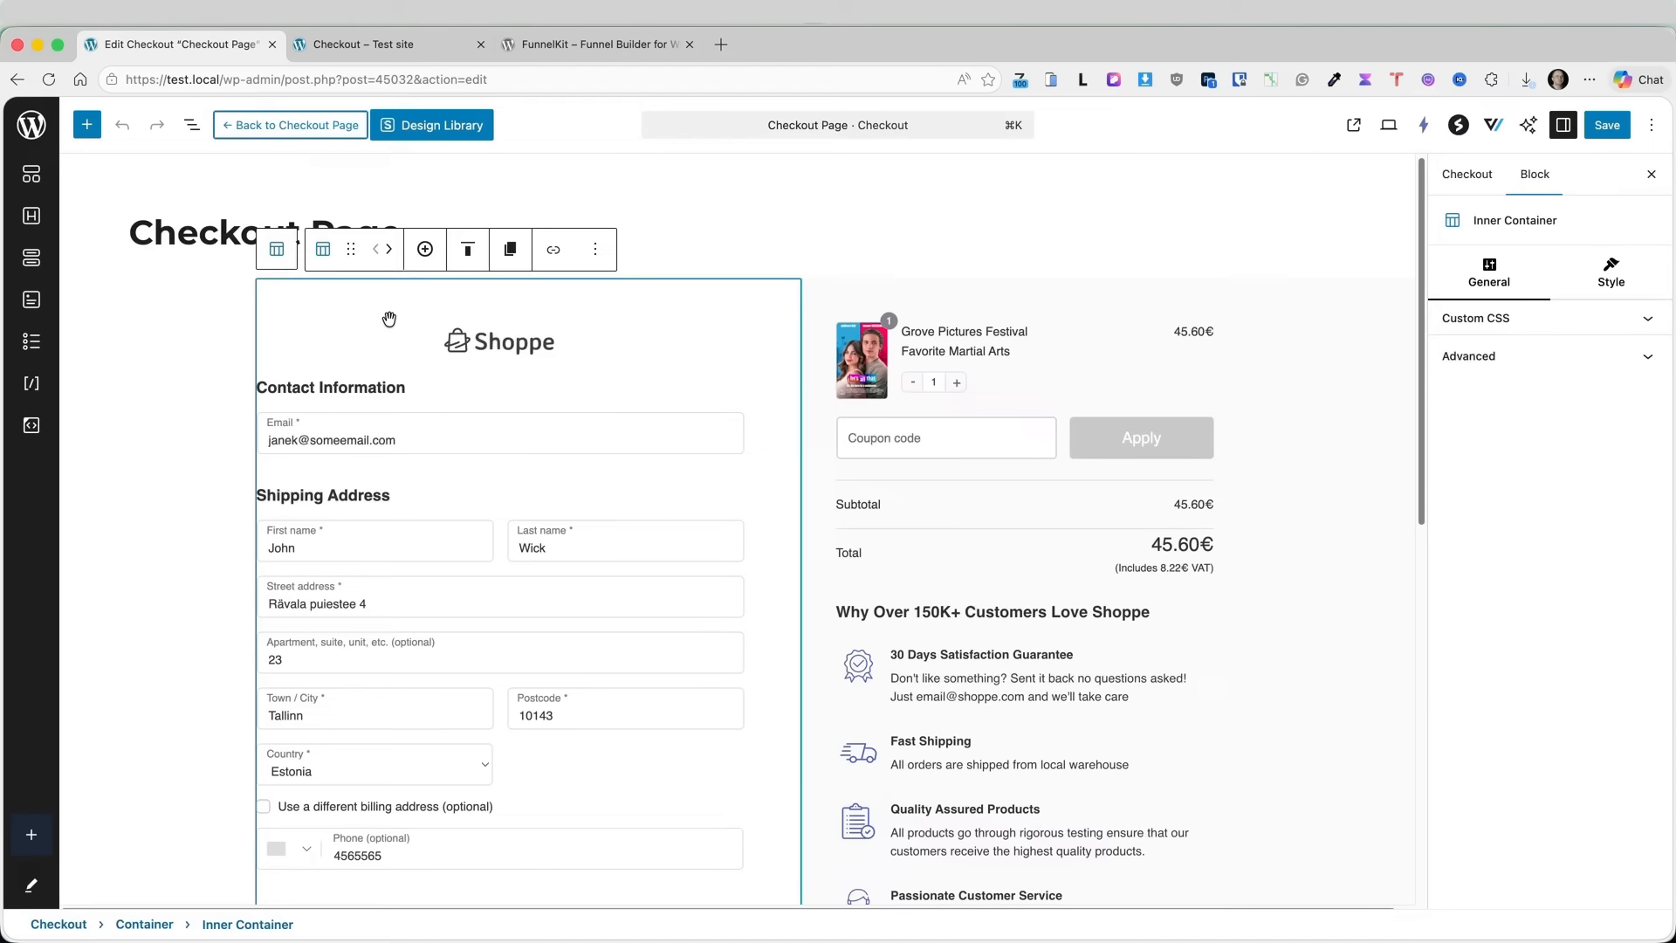
click(425, 400)
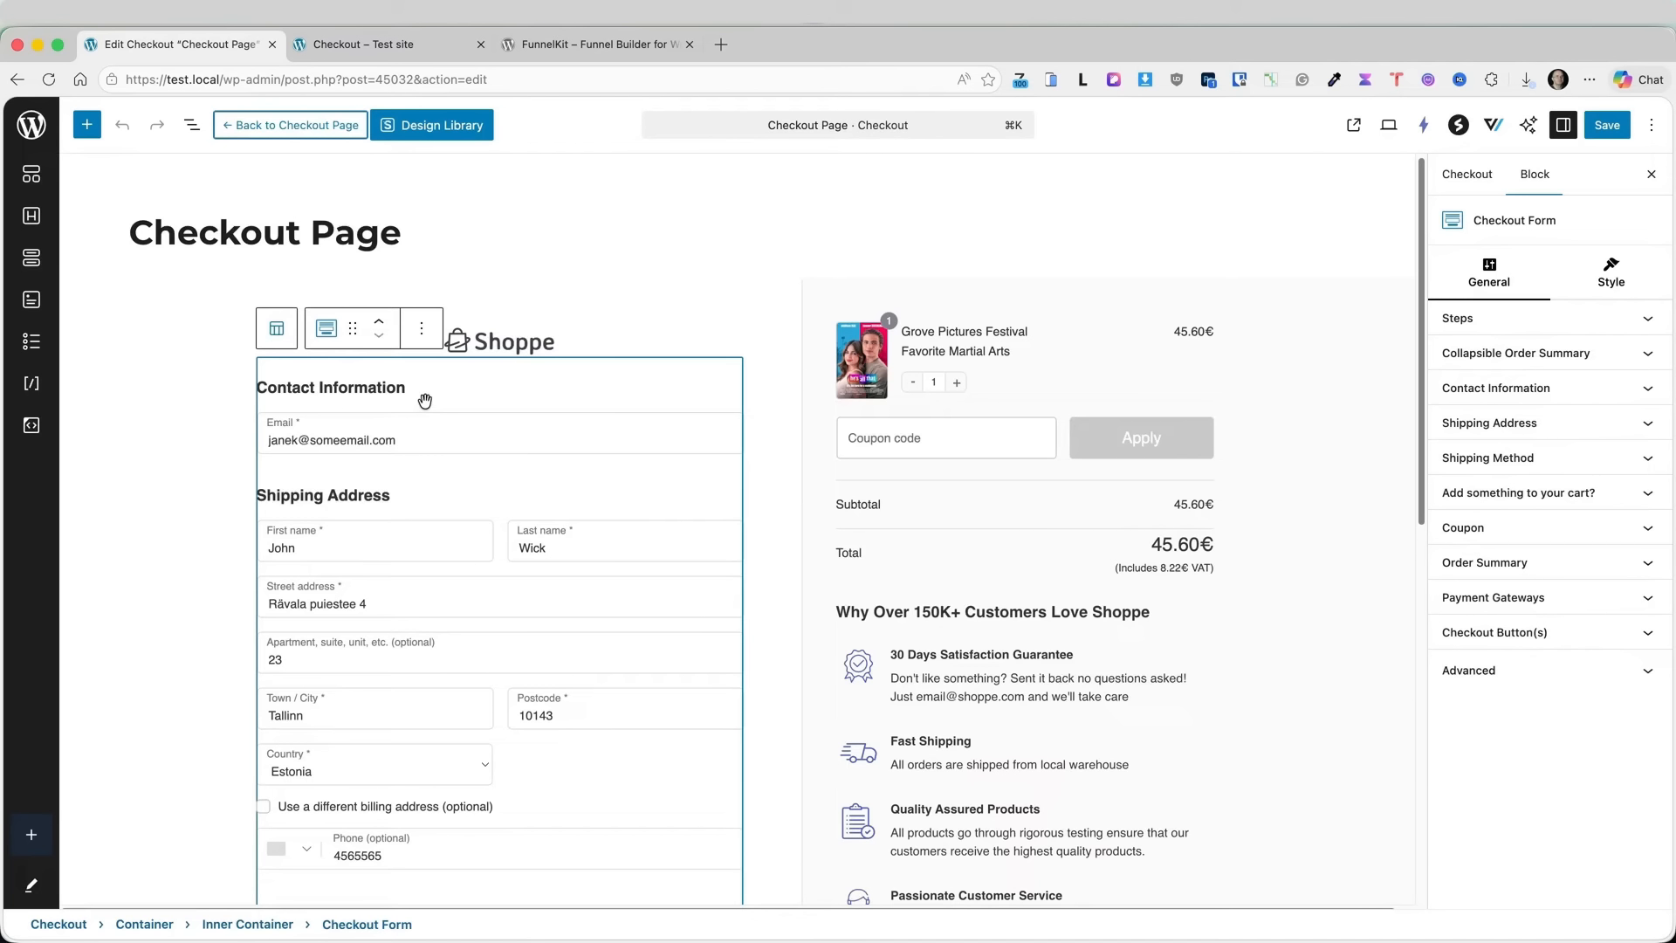
click(192, 126)
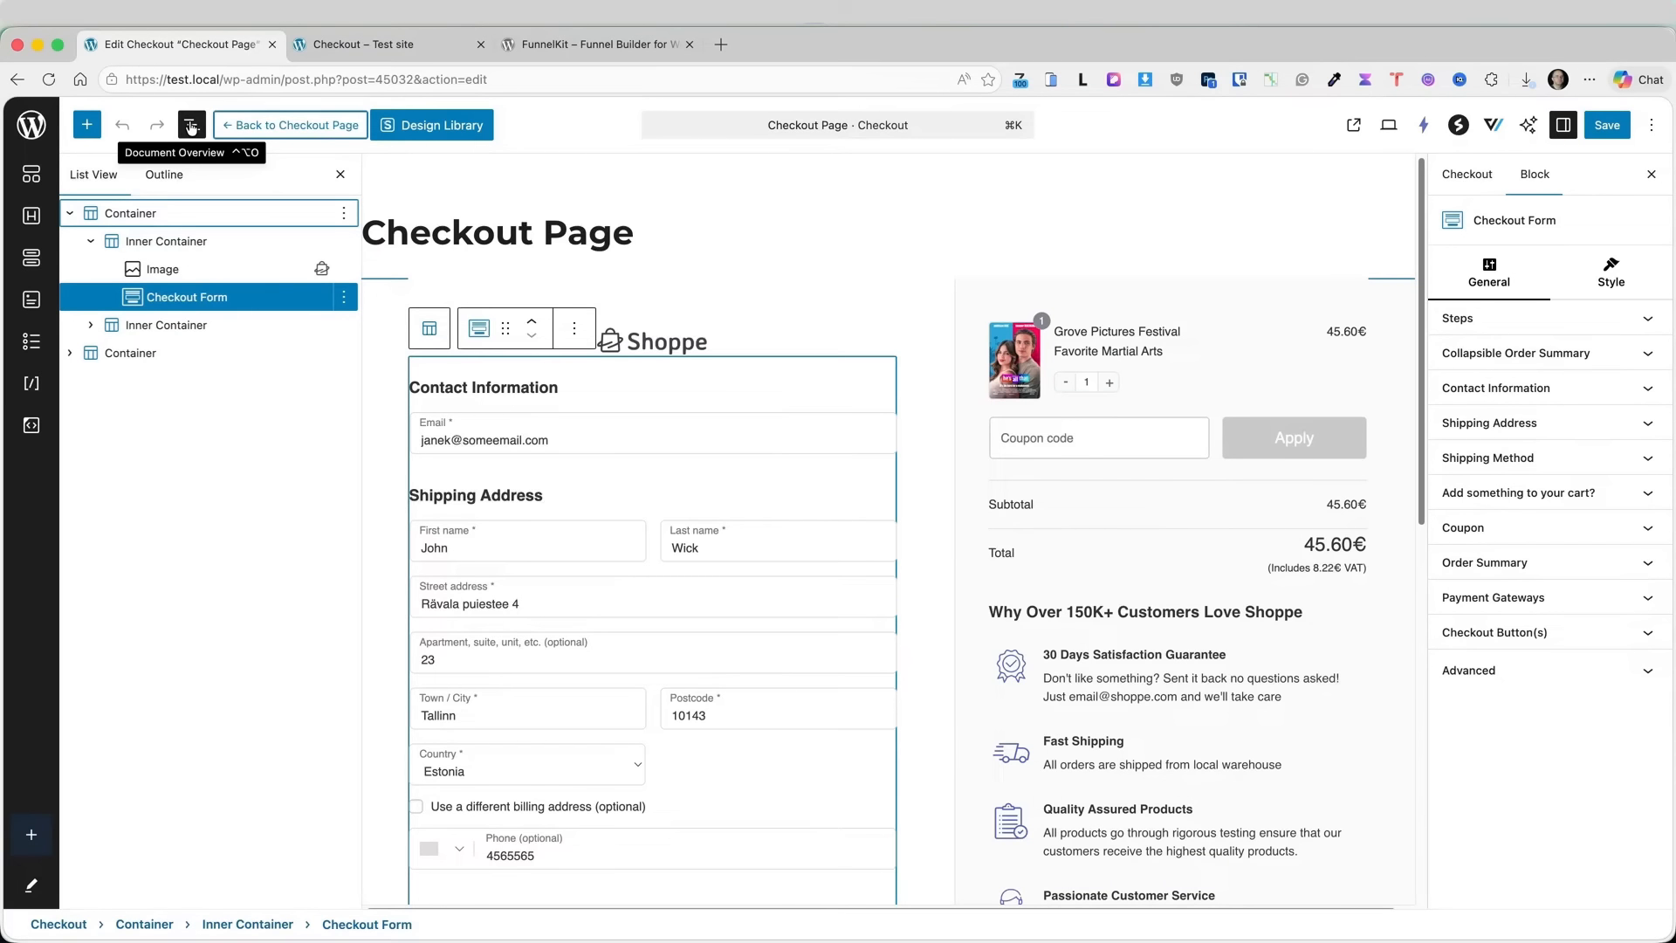
click(192, 126)
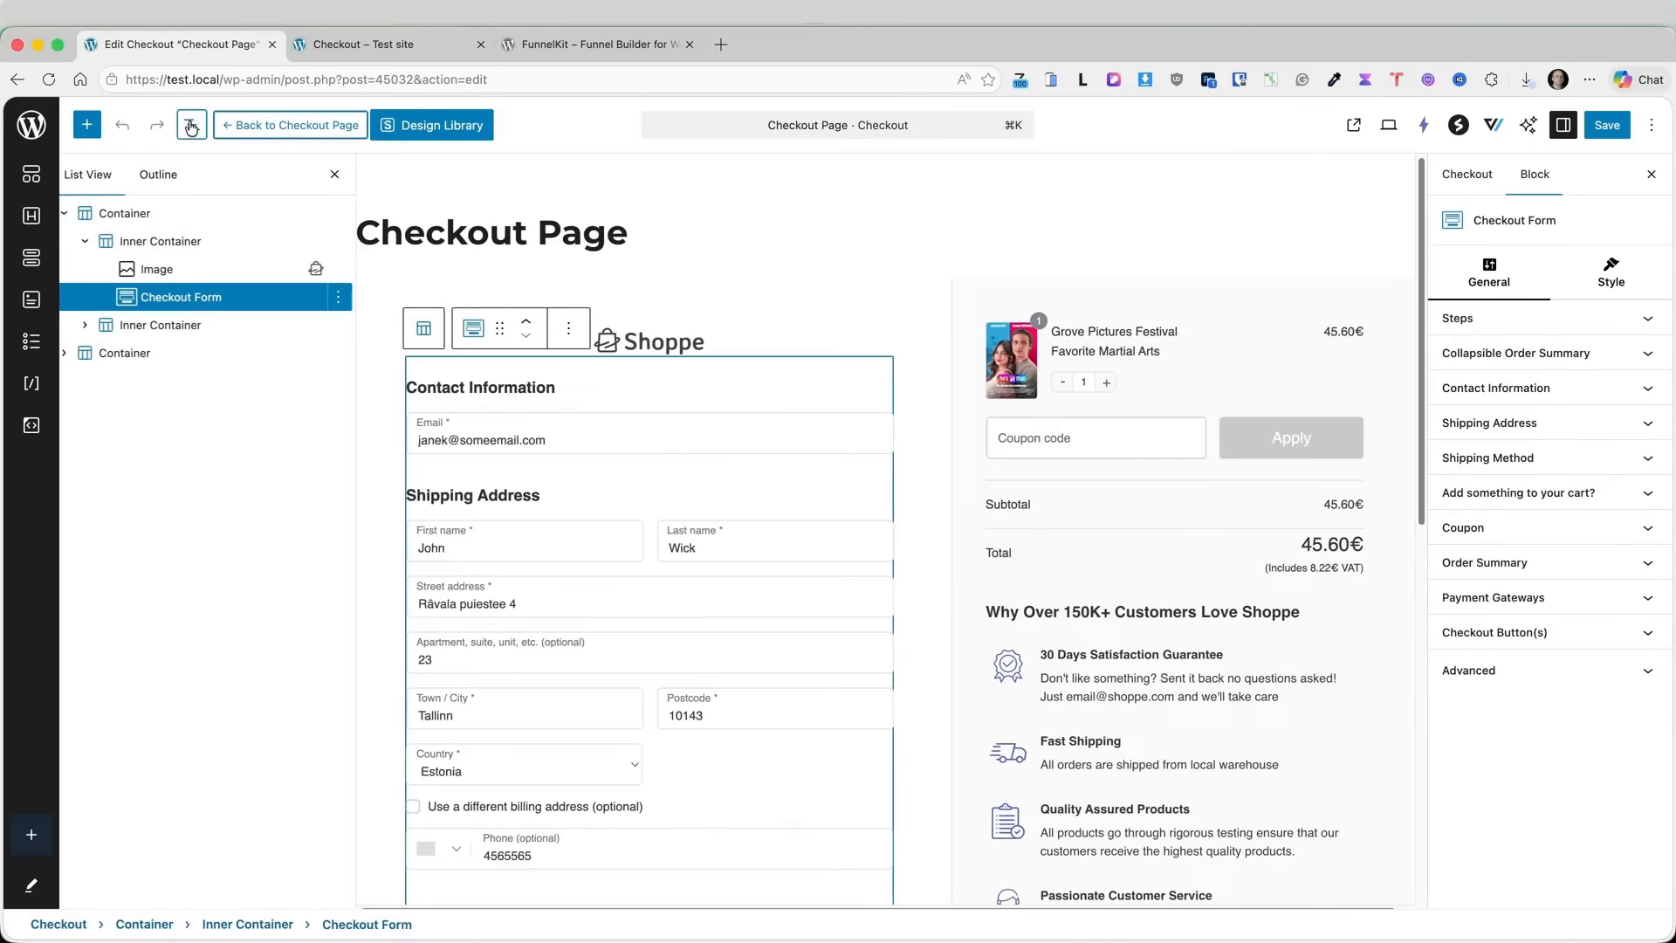
click(1575, 323)
click(1455, 367)
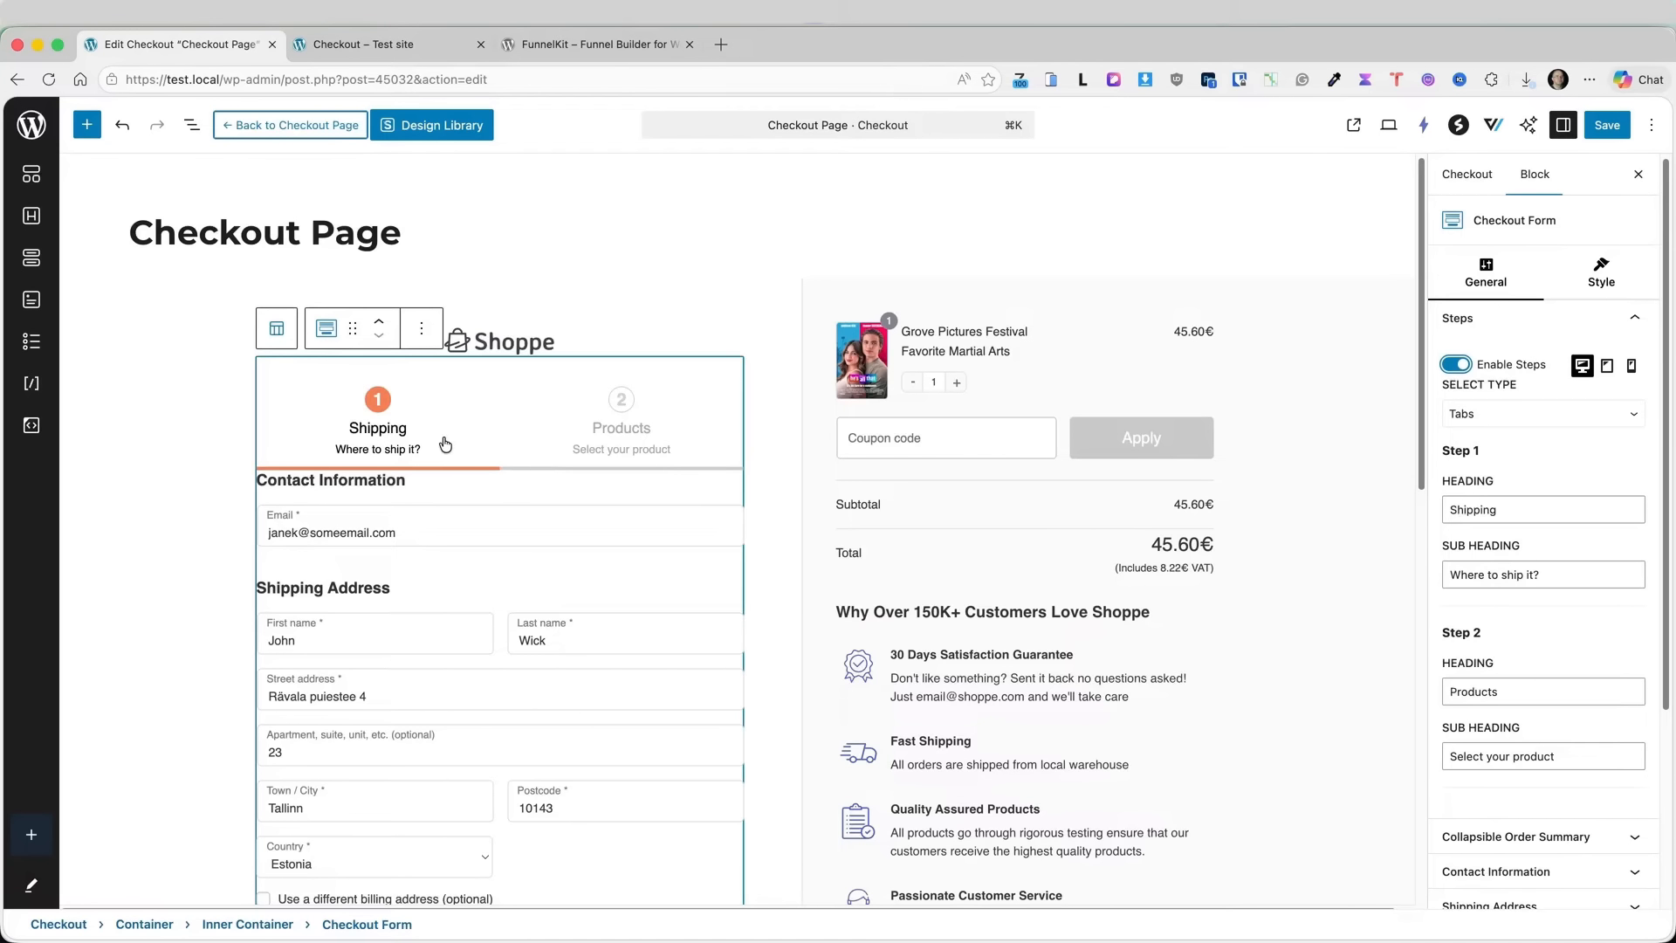
- Set the Step 2 heading to "Payment" and its sub heading to "Fast and secure"
scroll(1517, 626, down, 3)
double_click(1526, 573)
text(Payment)
key(Tab)
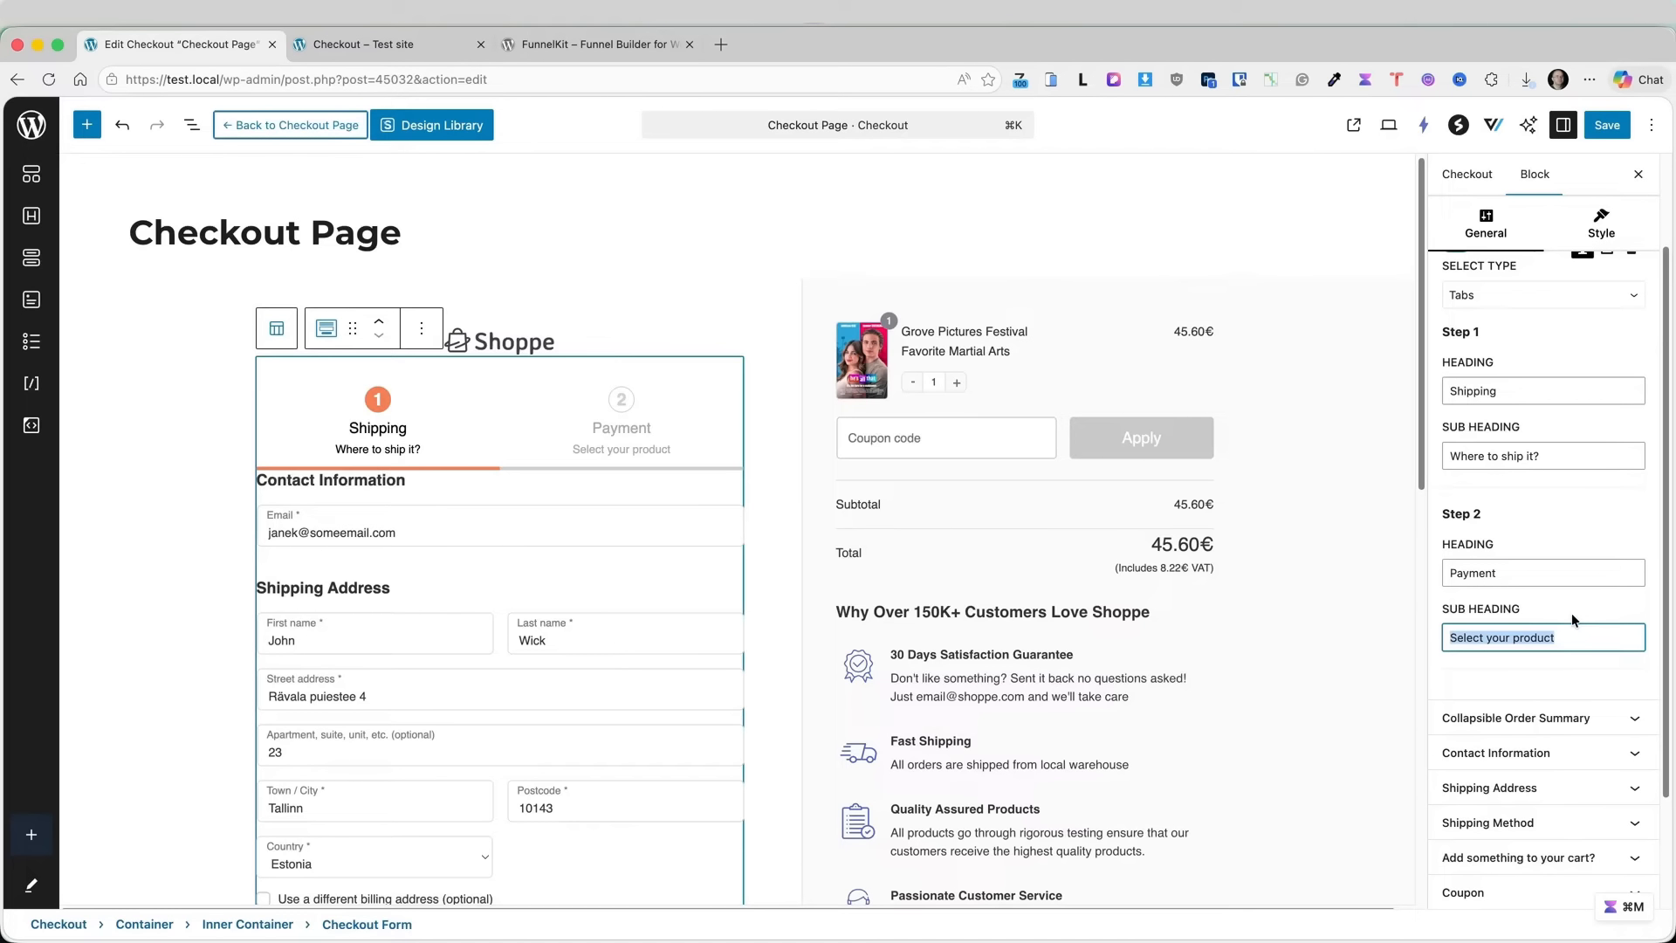
text(Fast and secure)
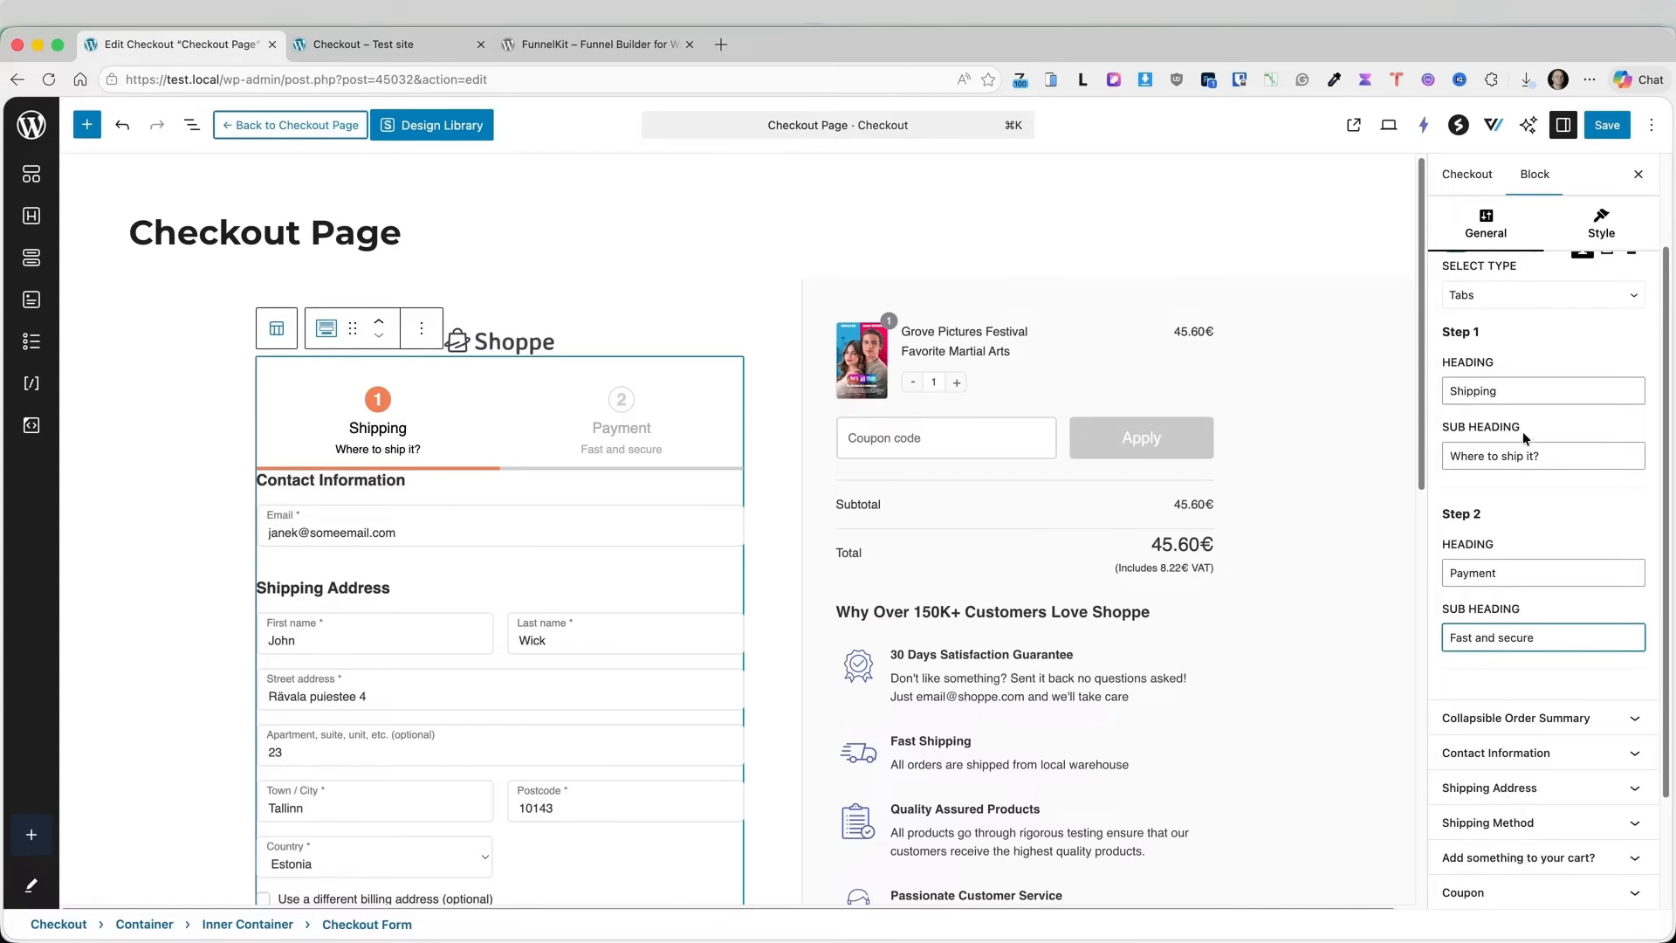
- Try out the Collapsible Order Summary in the checkout form by enabling and expanding it, and disable it again
scroll(1536, 558, down, 4)
click(1528, 580)
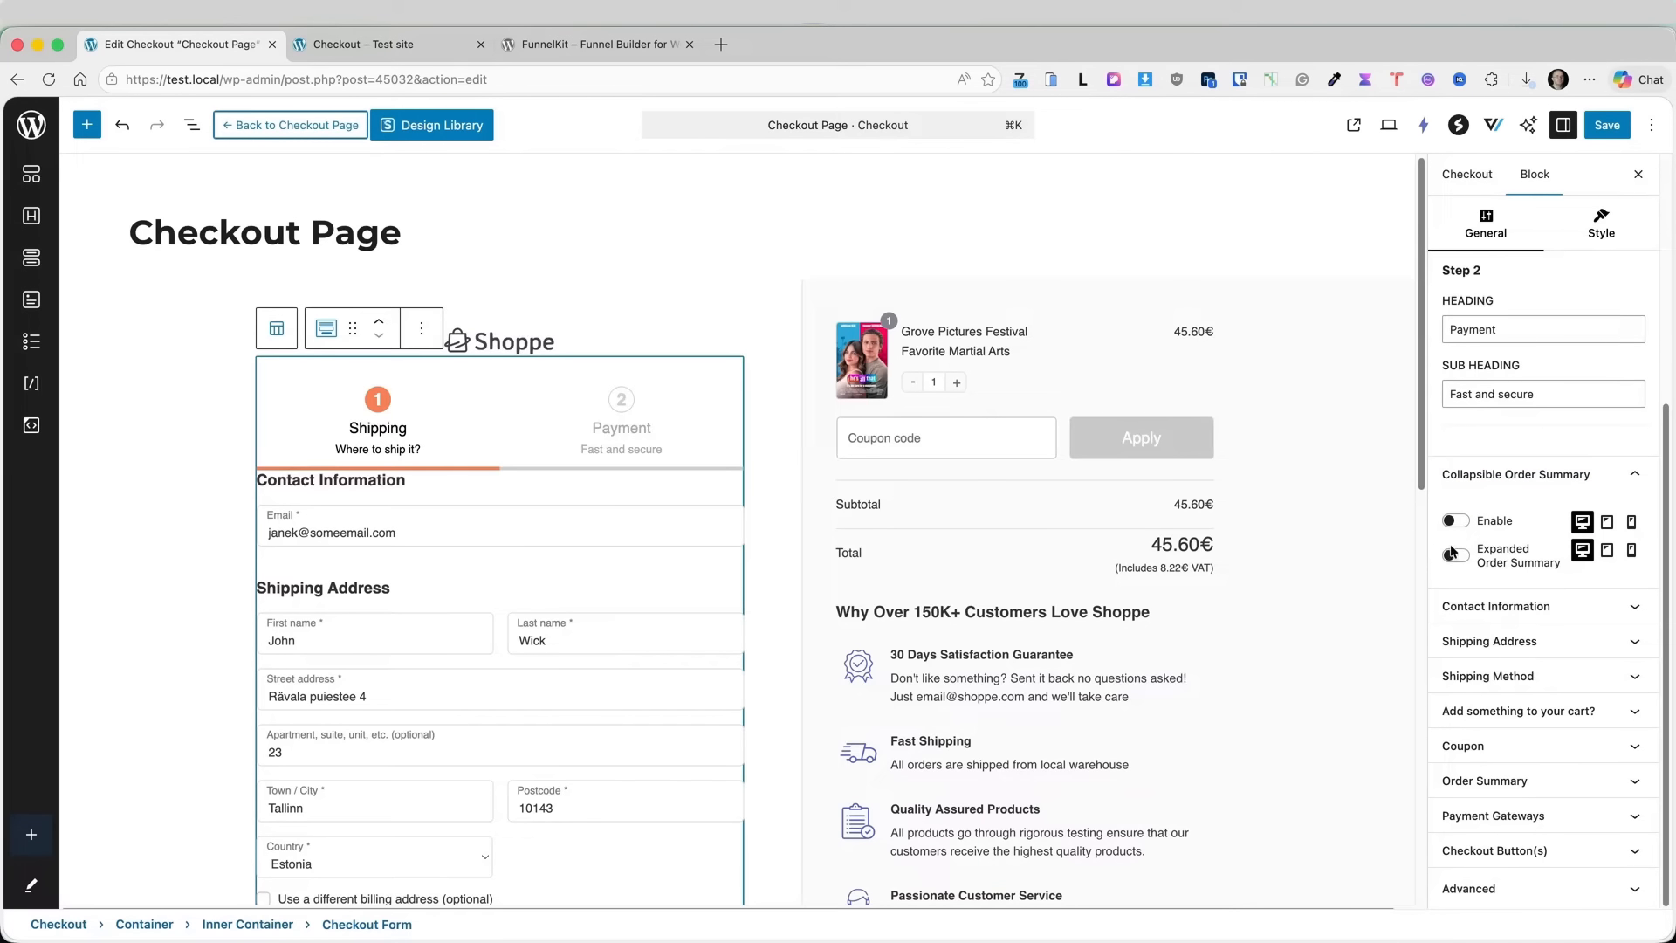
click(1455, 521)
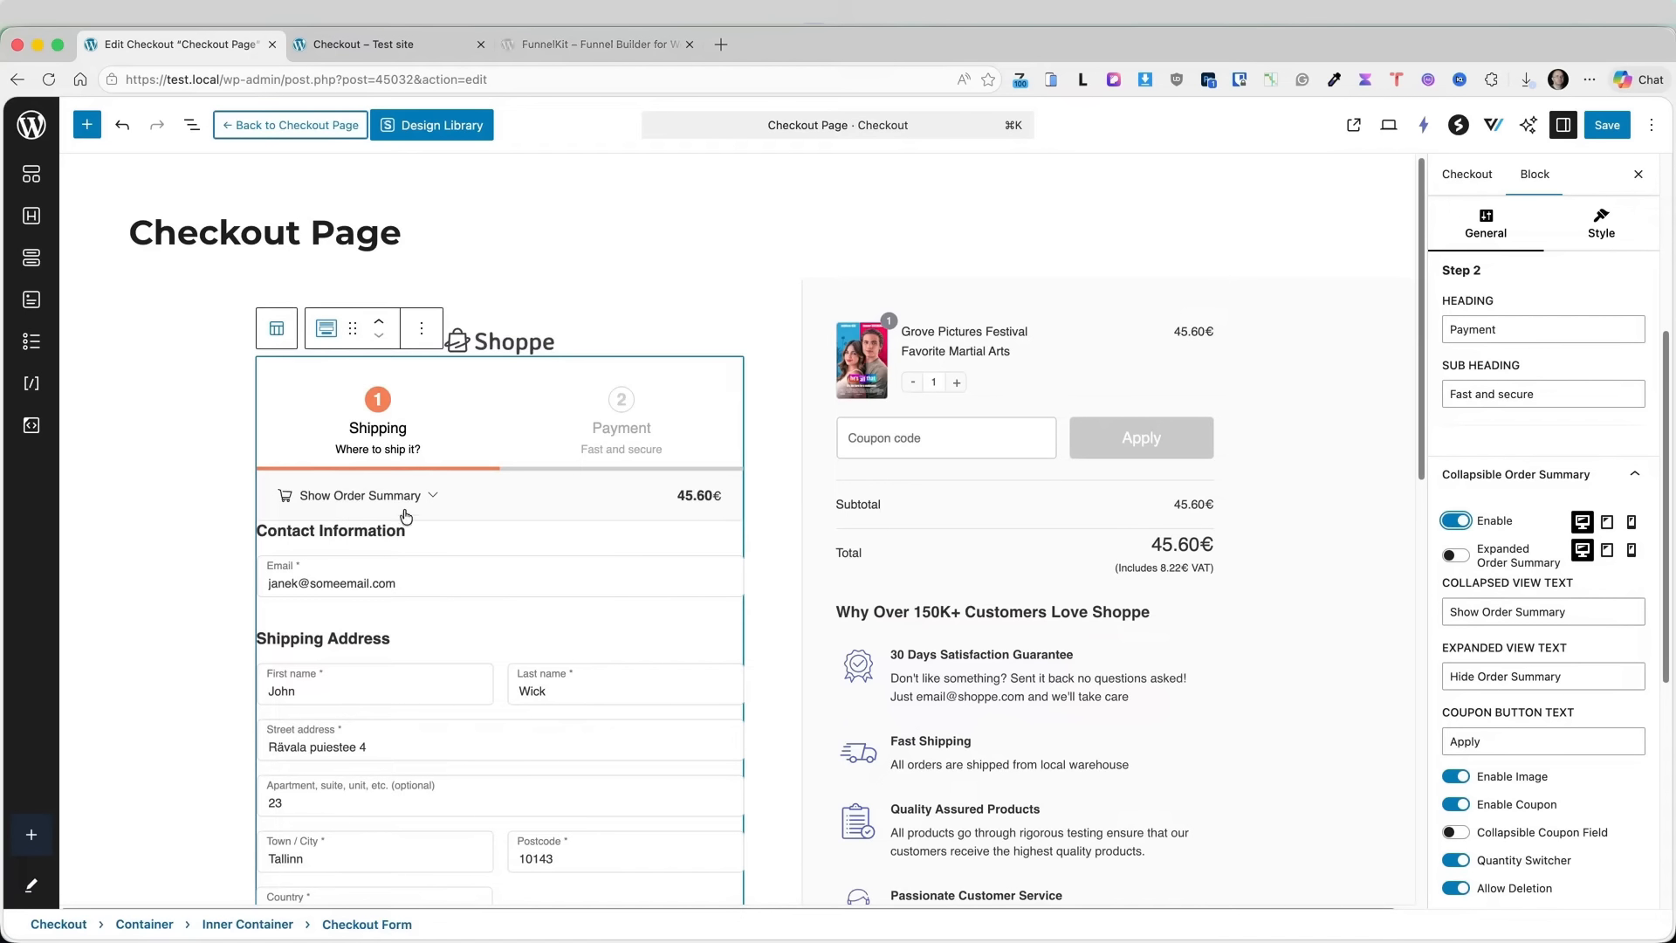
click(434, 493)
click(665, 504)
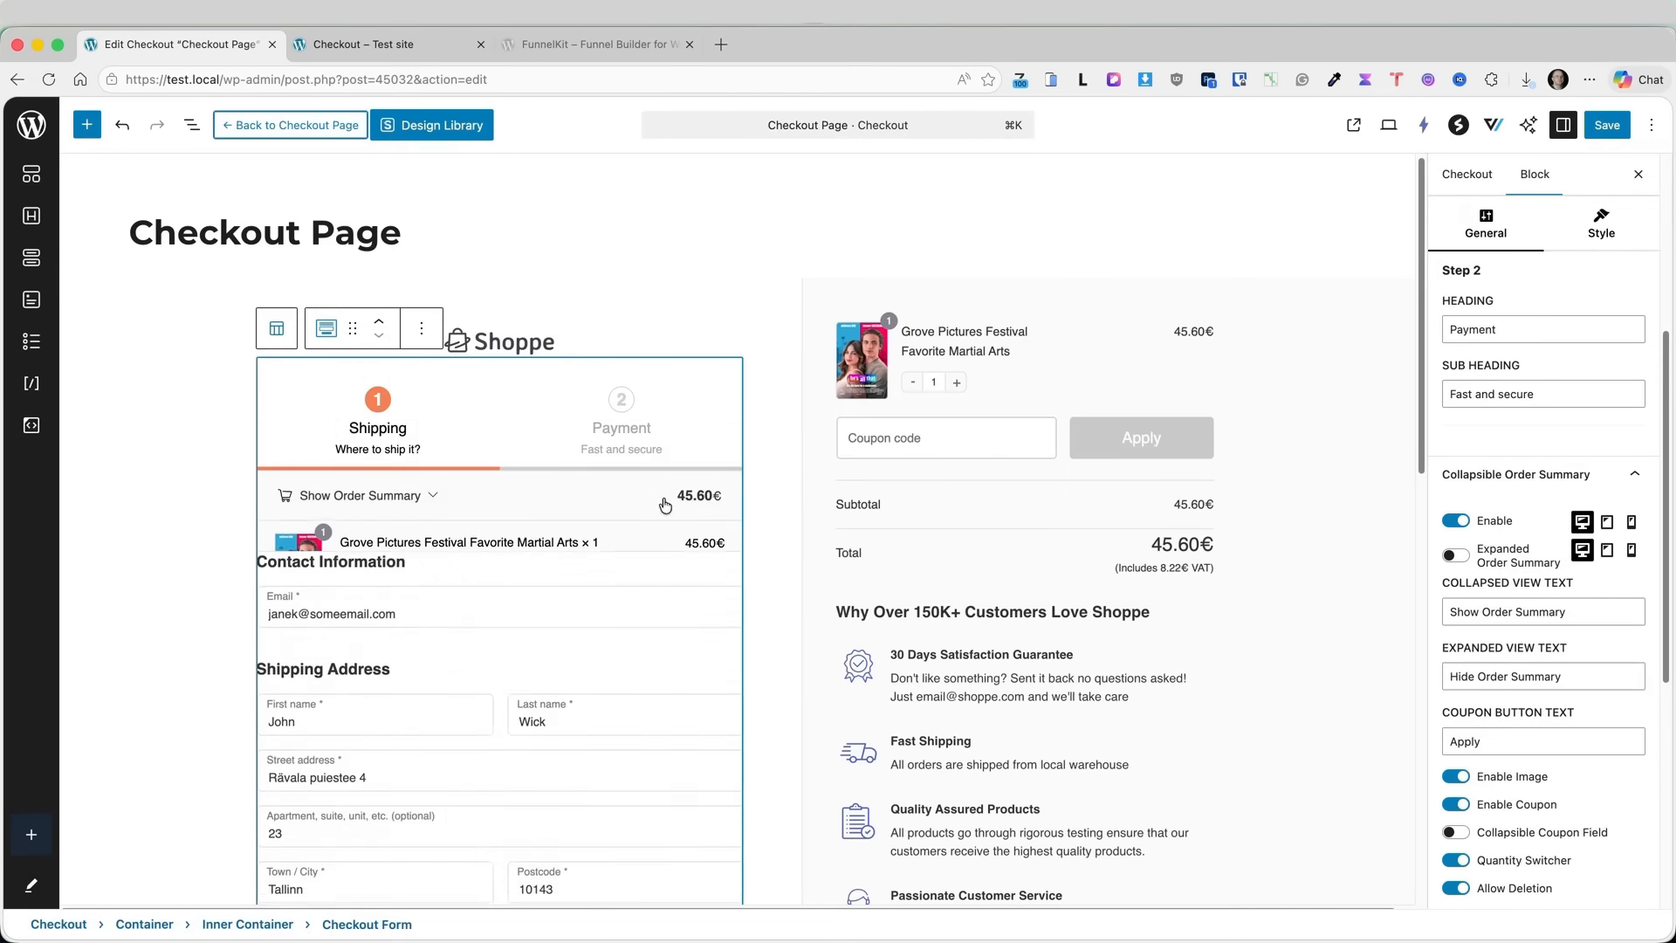
click(1455, 520)
scroll(1597, 362, up, 1)
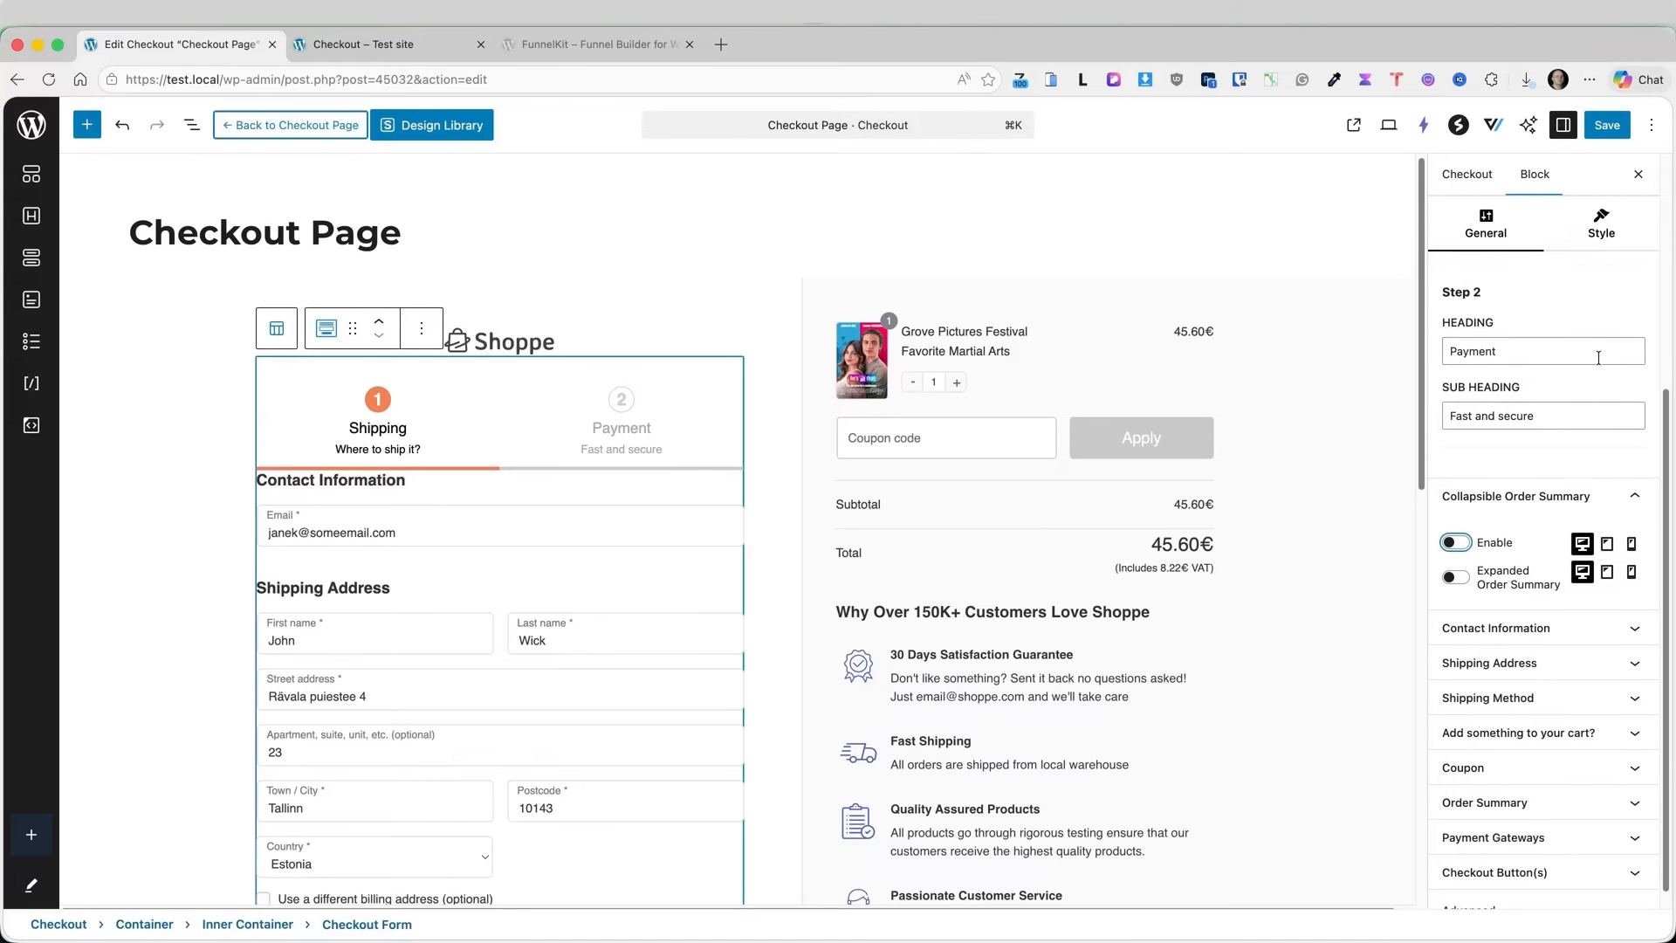
- Try the One Half width for the Email field under Contact Information and return it to Full
scroll(1597, 363, down, 1)
click(1517, 617)
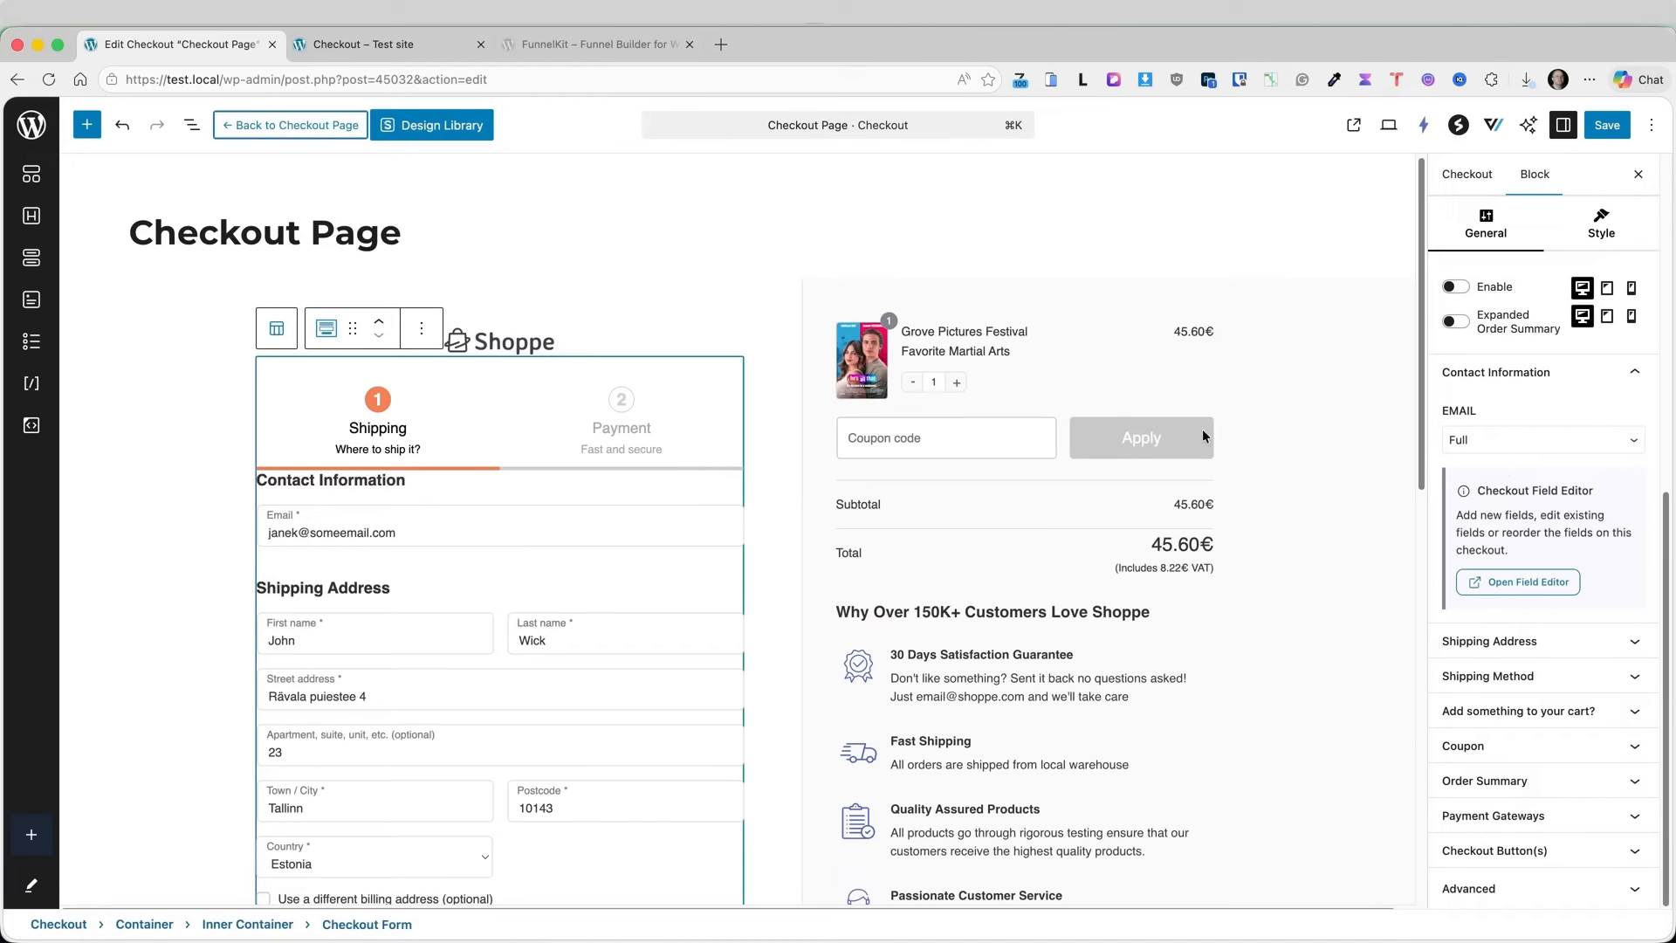
click(1539, 439)
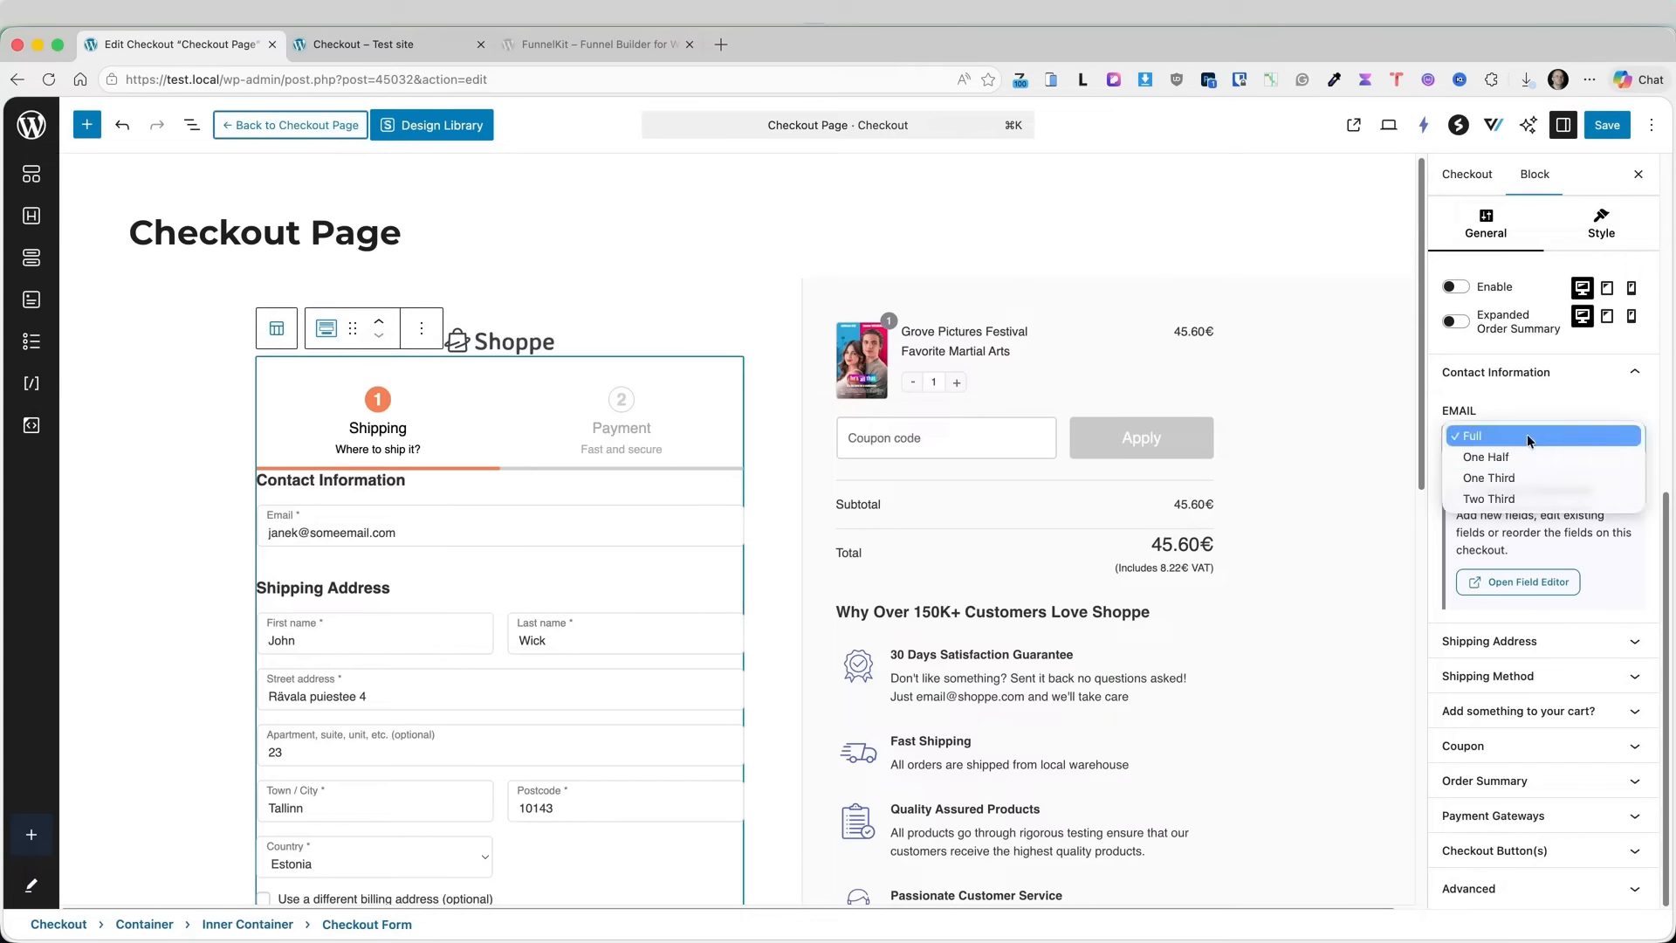
click(1511, 456)
click(1511, 452)
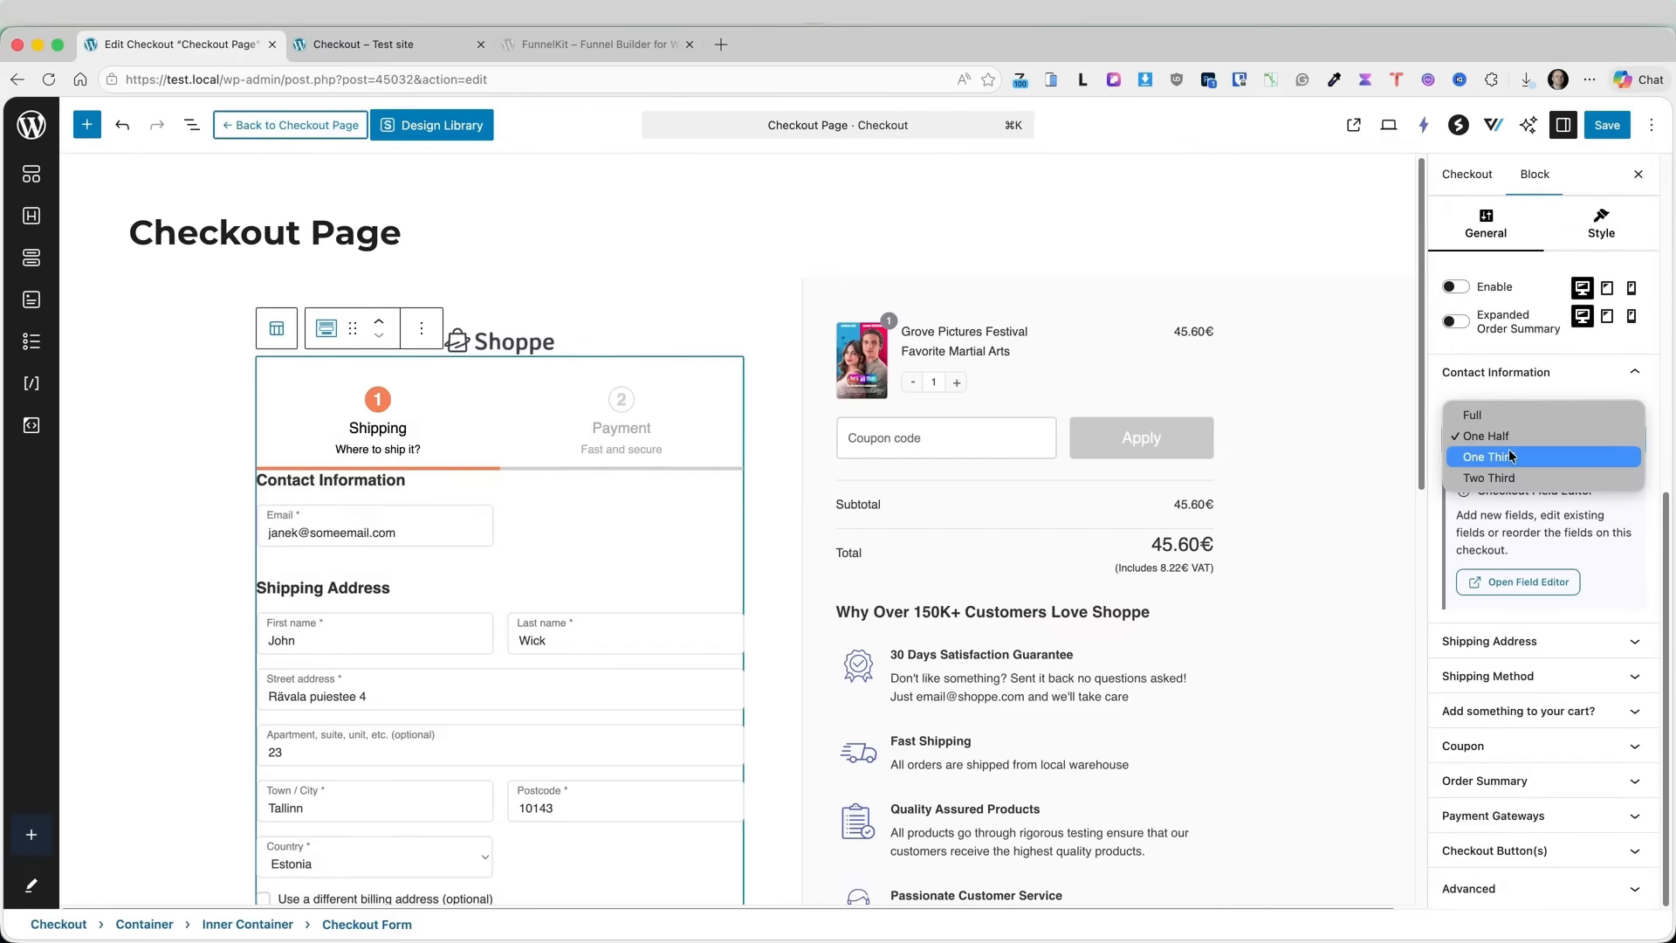
click(1480, 414)
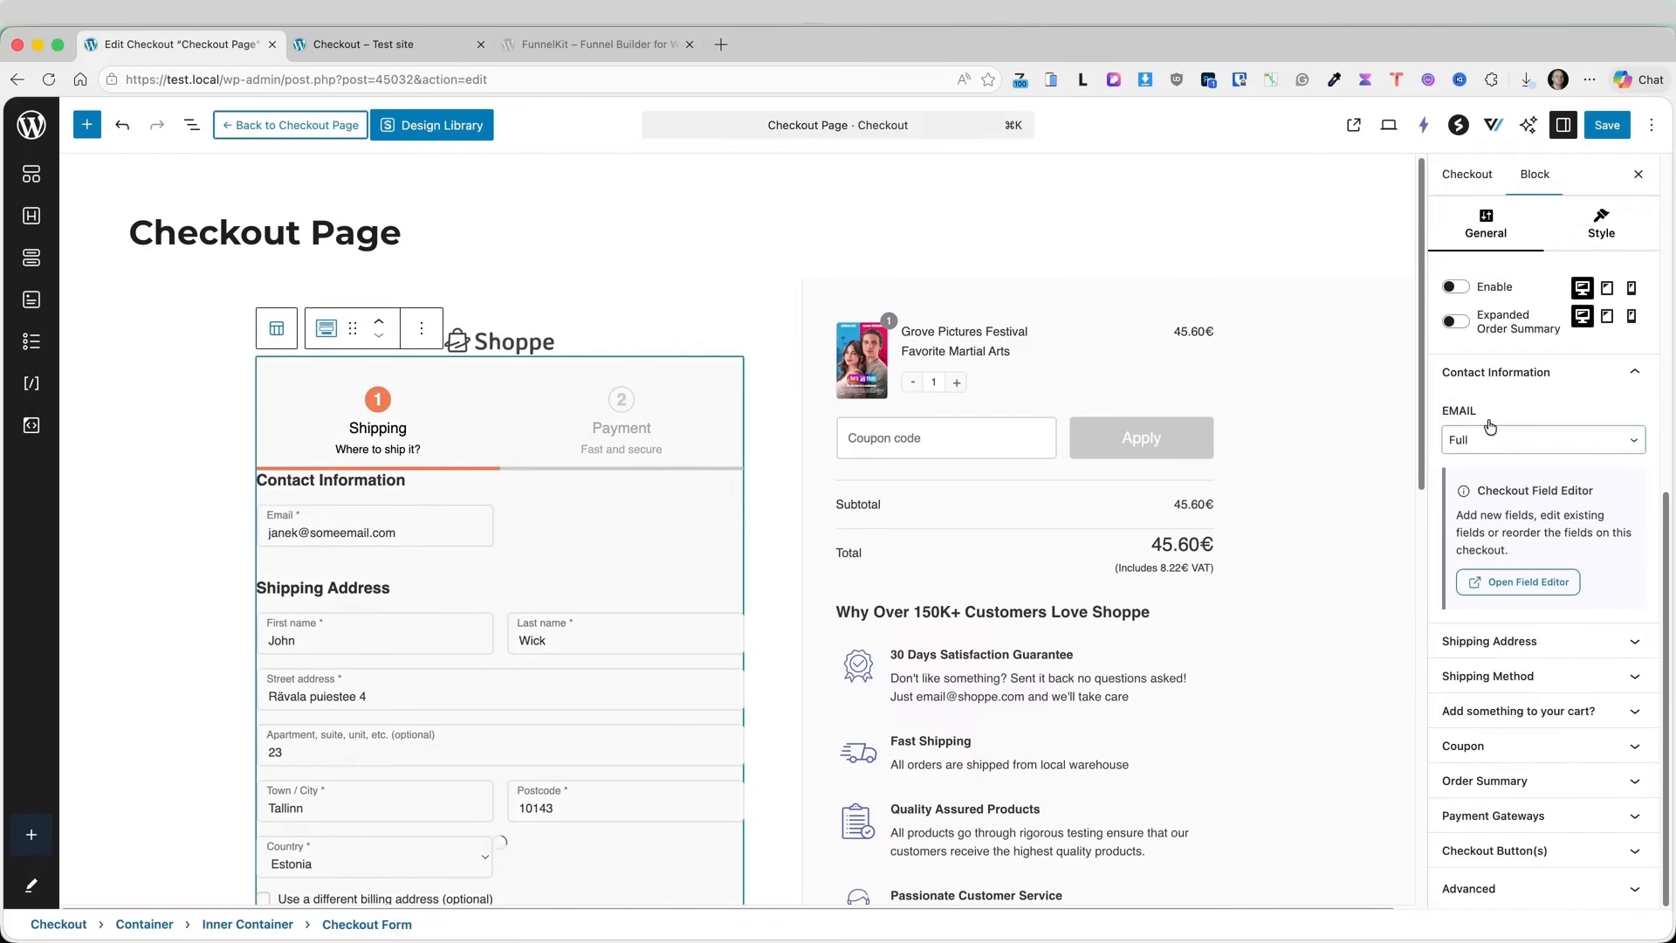
- Examine the field width settings for the checkout form's Shipping Address and Shipping Method sections
scroll(831, 477, down, 5)
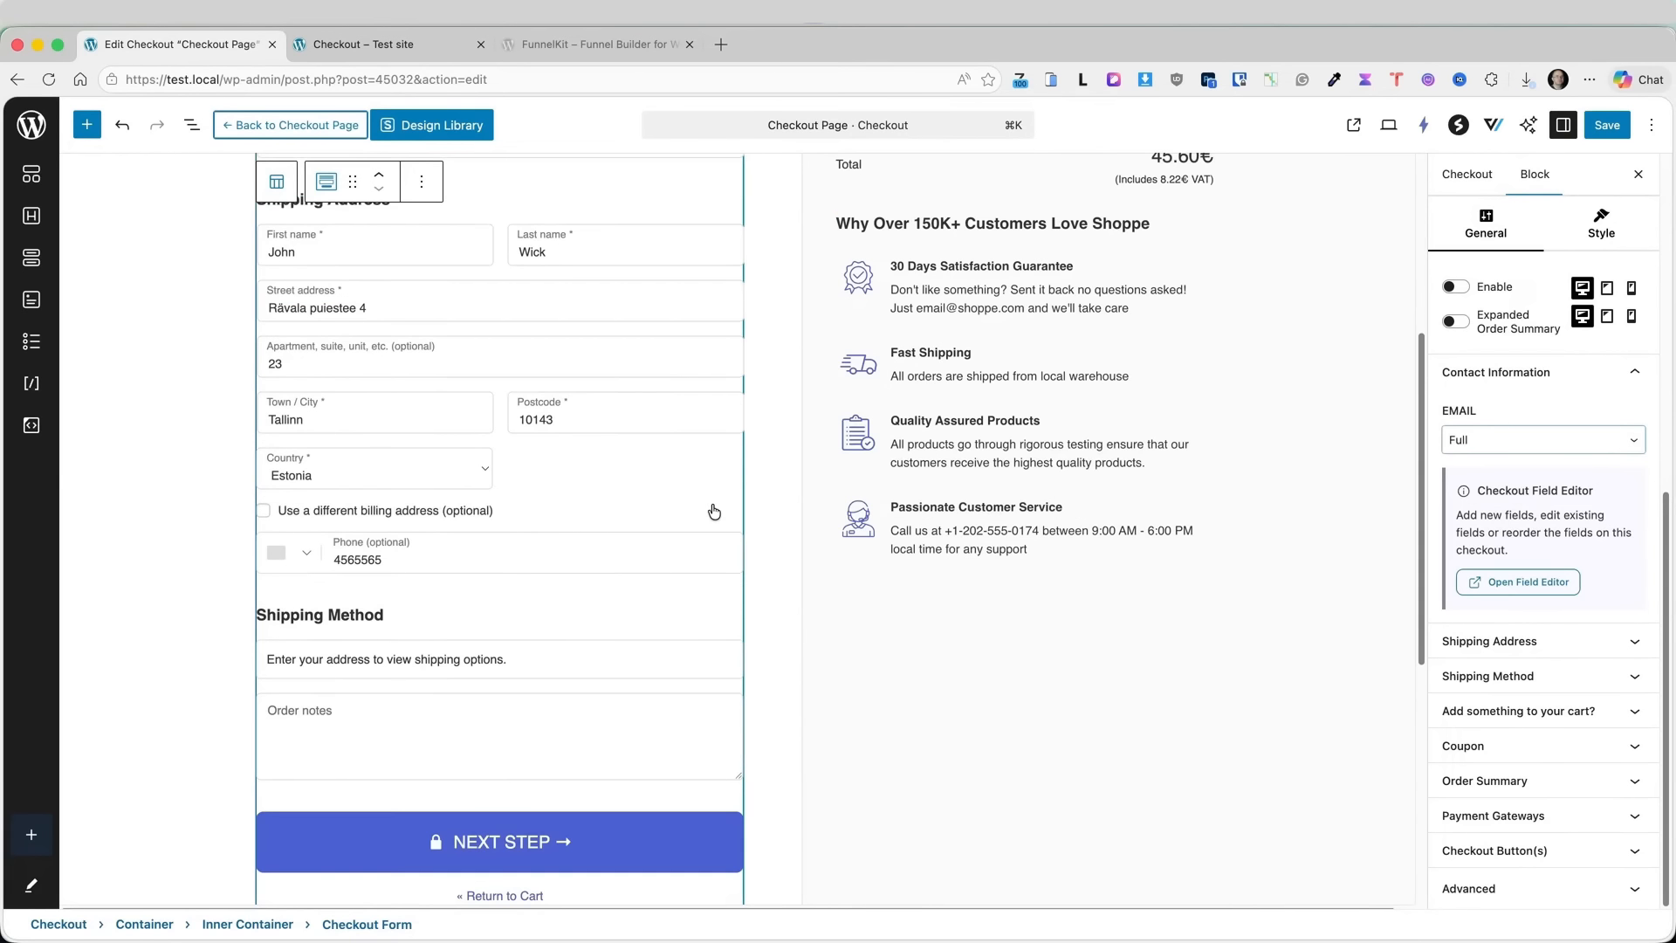
click(1557, 641)
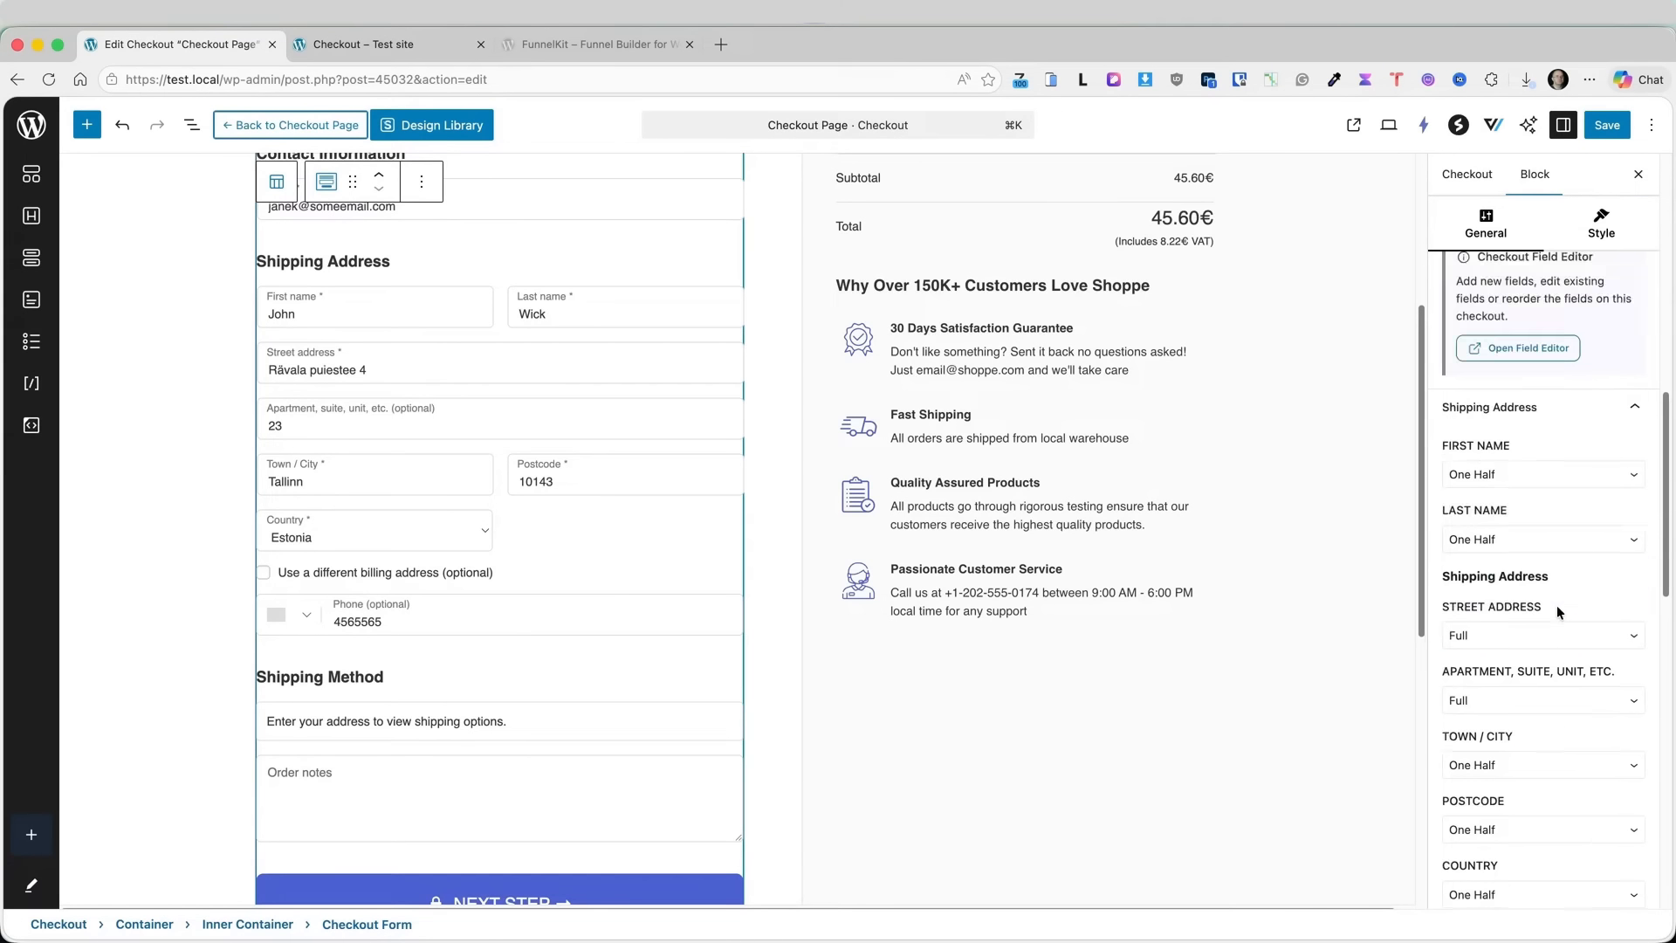
scroll(1567, 546, down, 8)
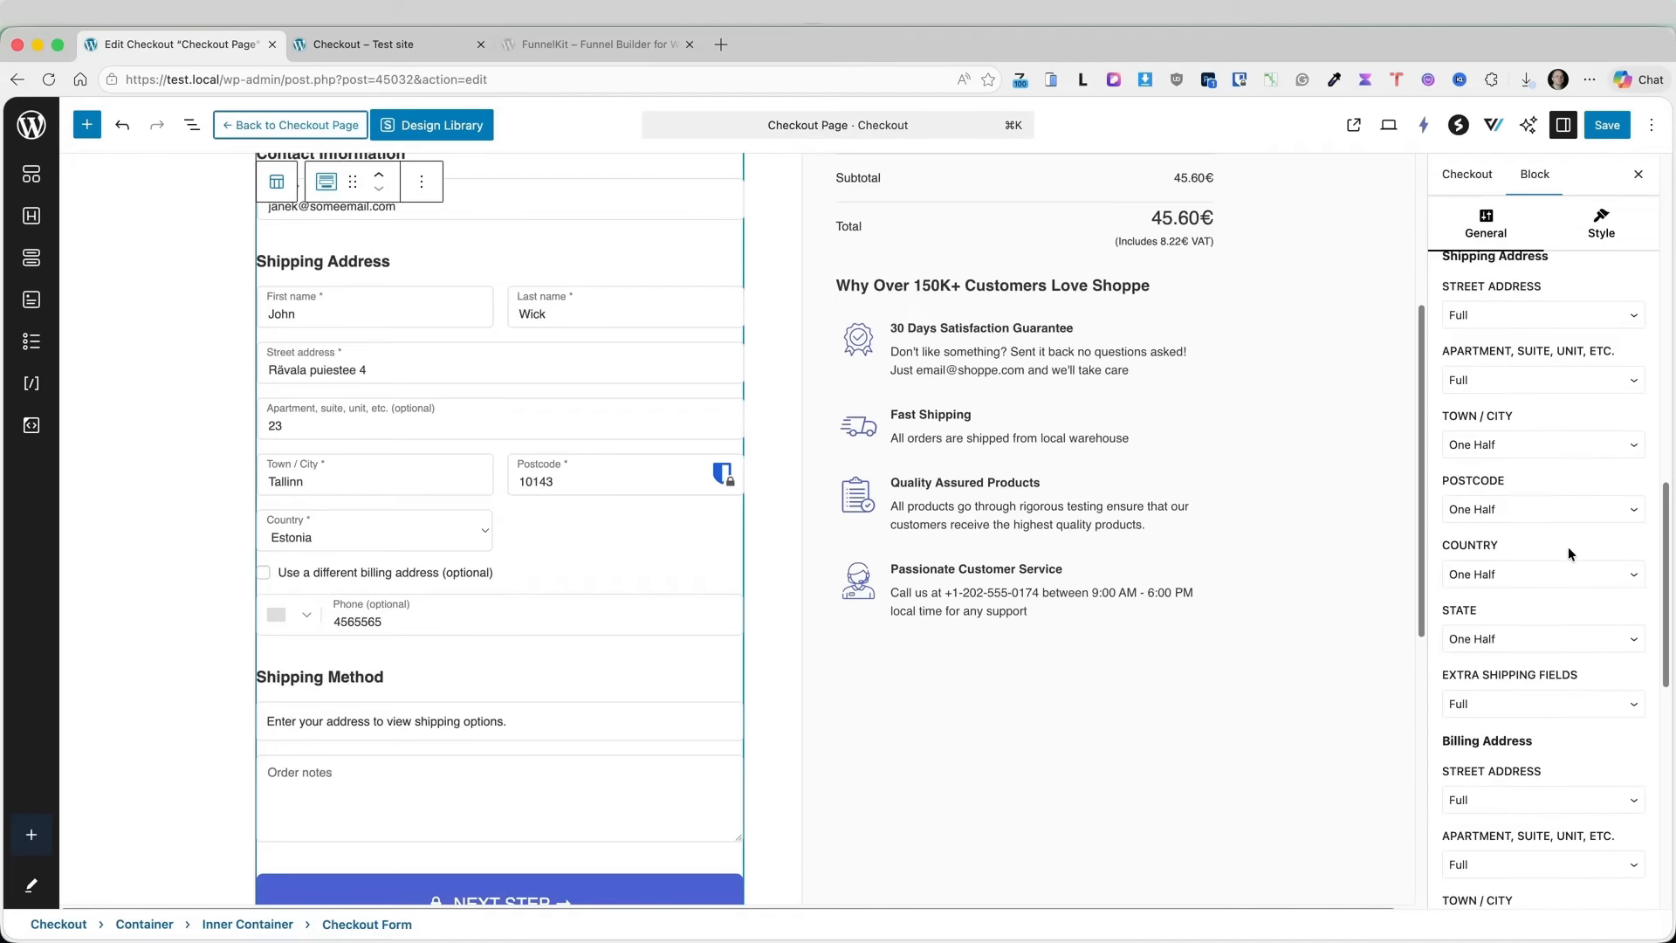
scroll(1538, 421, down, 4)
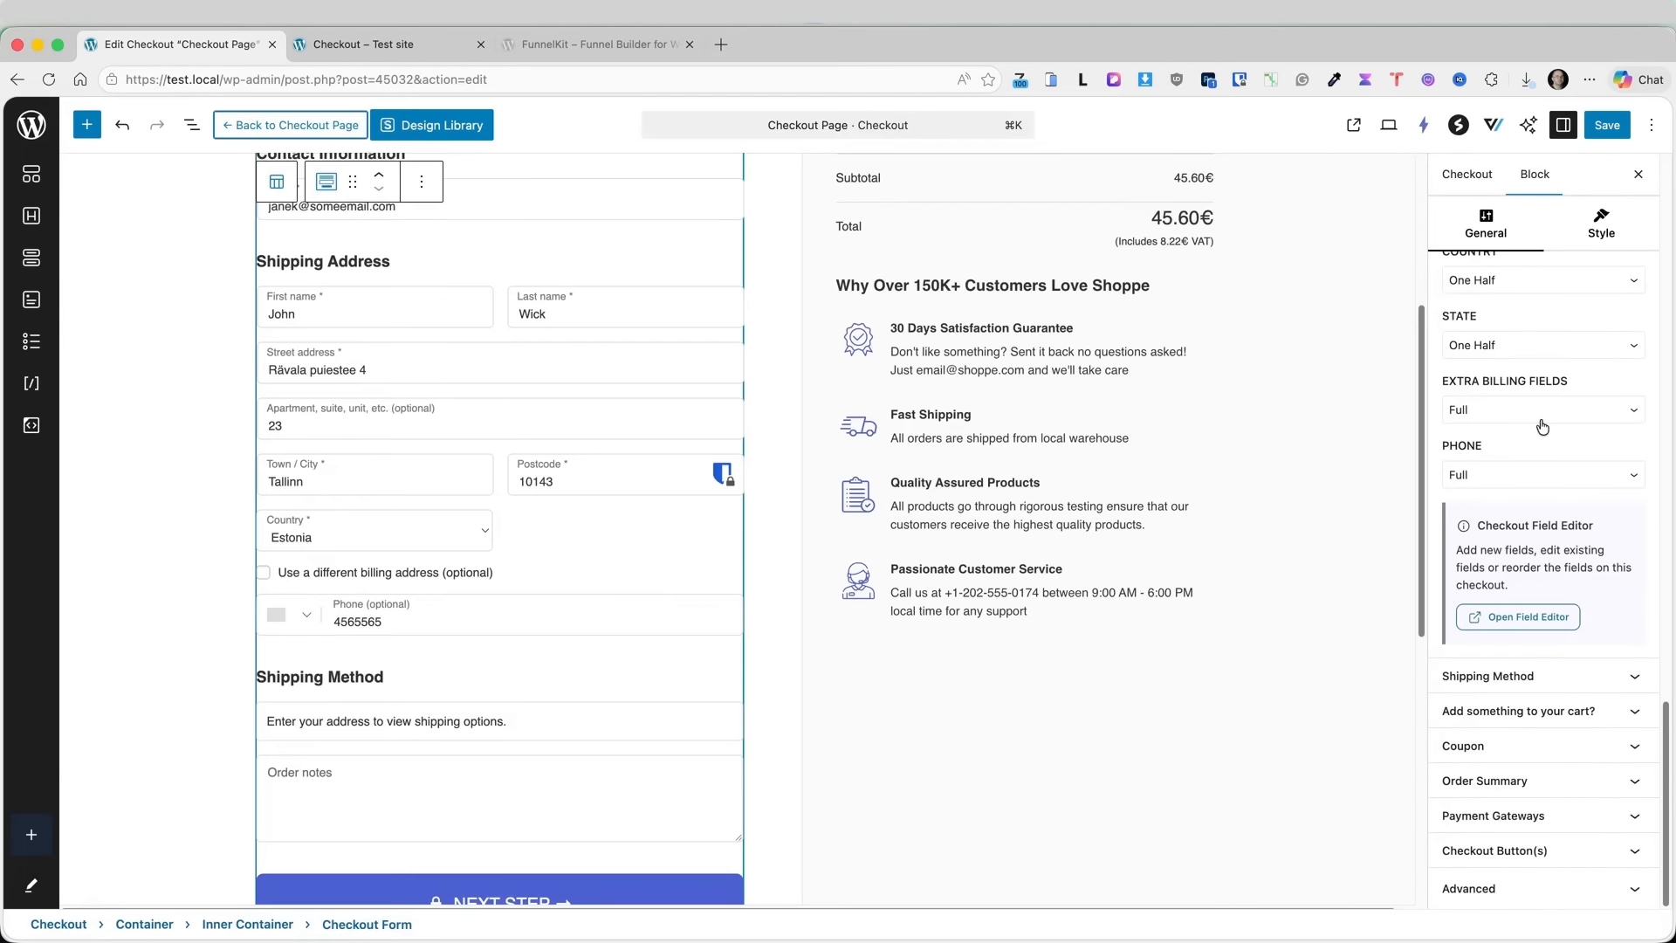
click(1523, 677)
scroll(1581, 520, up, 3)
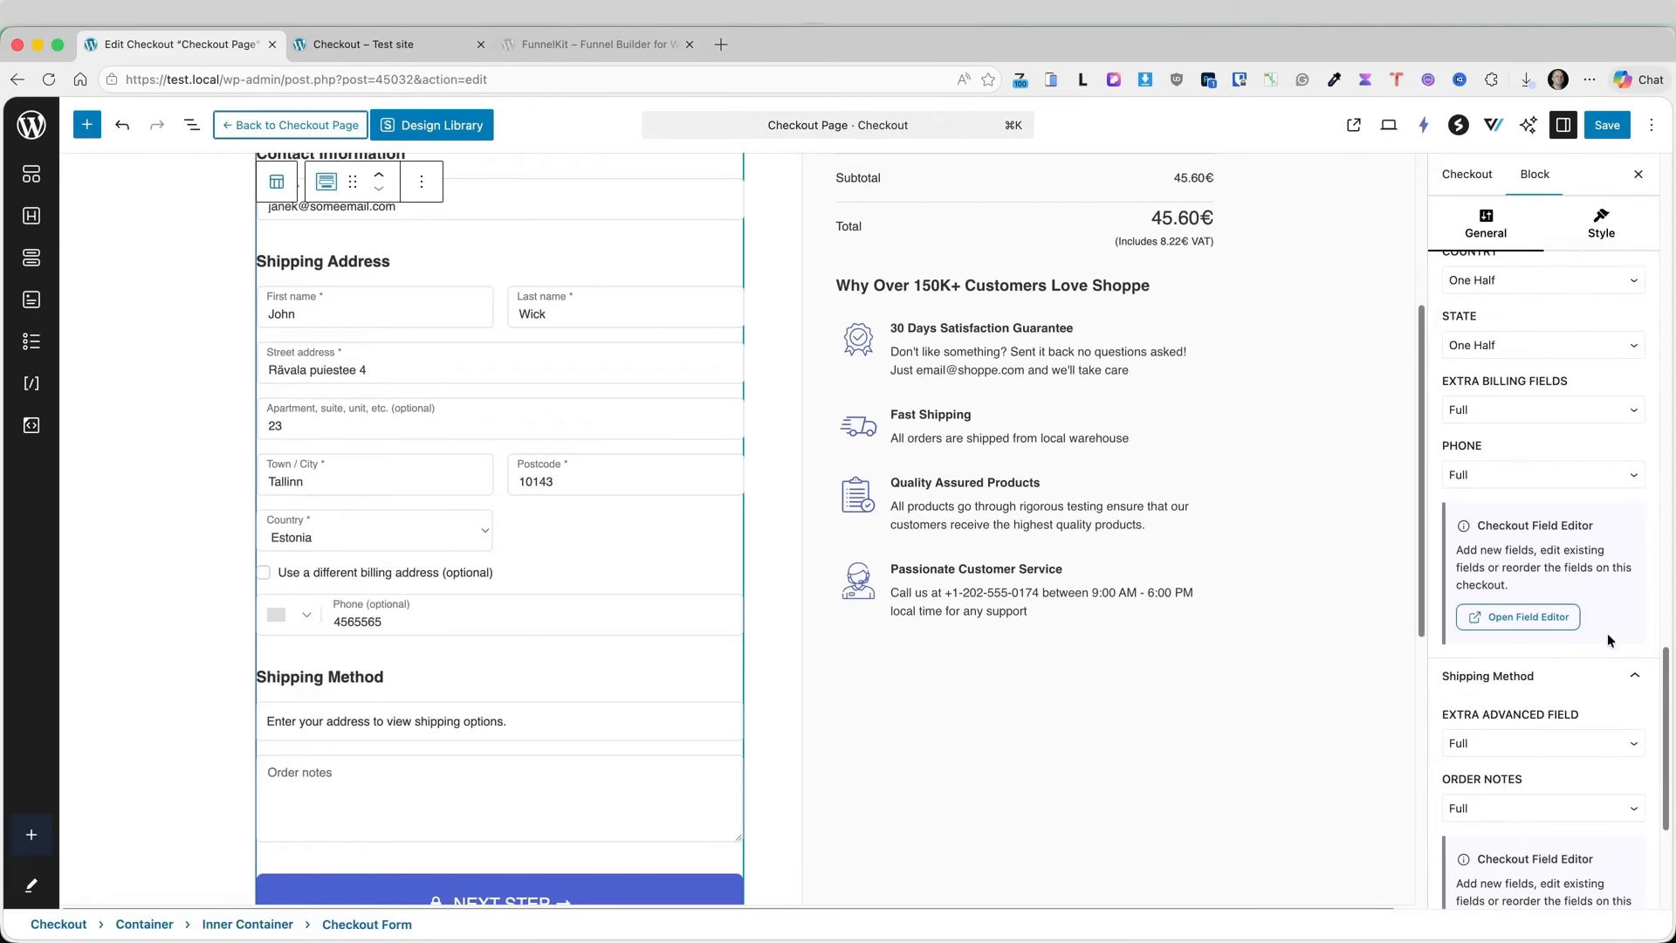
scroll(1574, 474, down, 3)
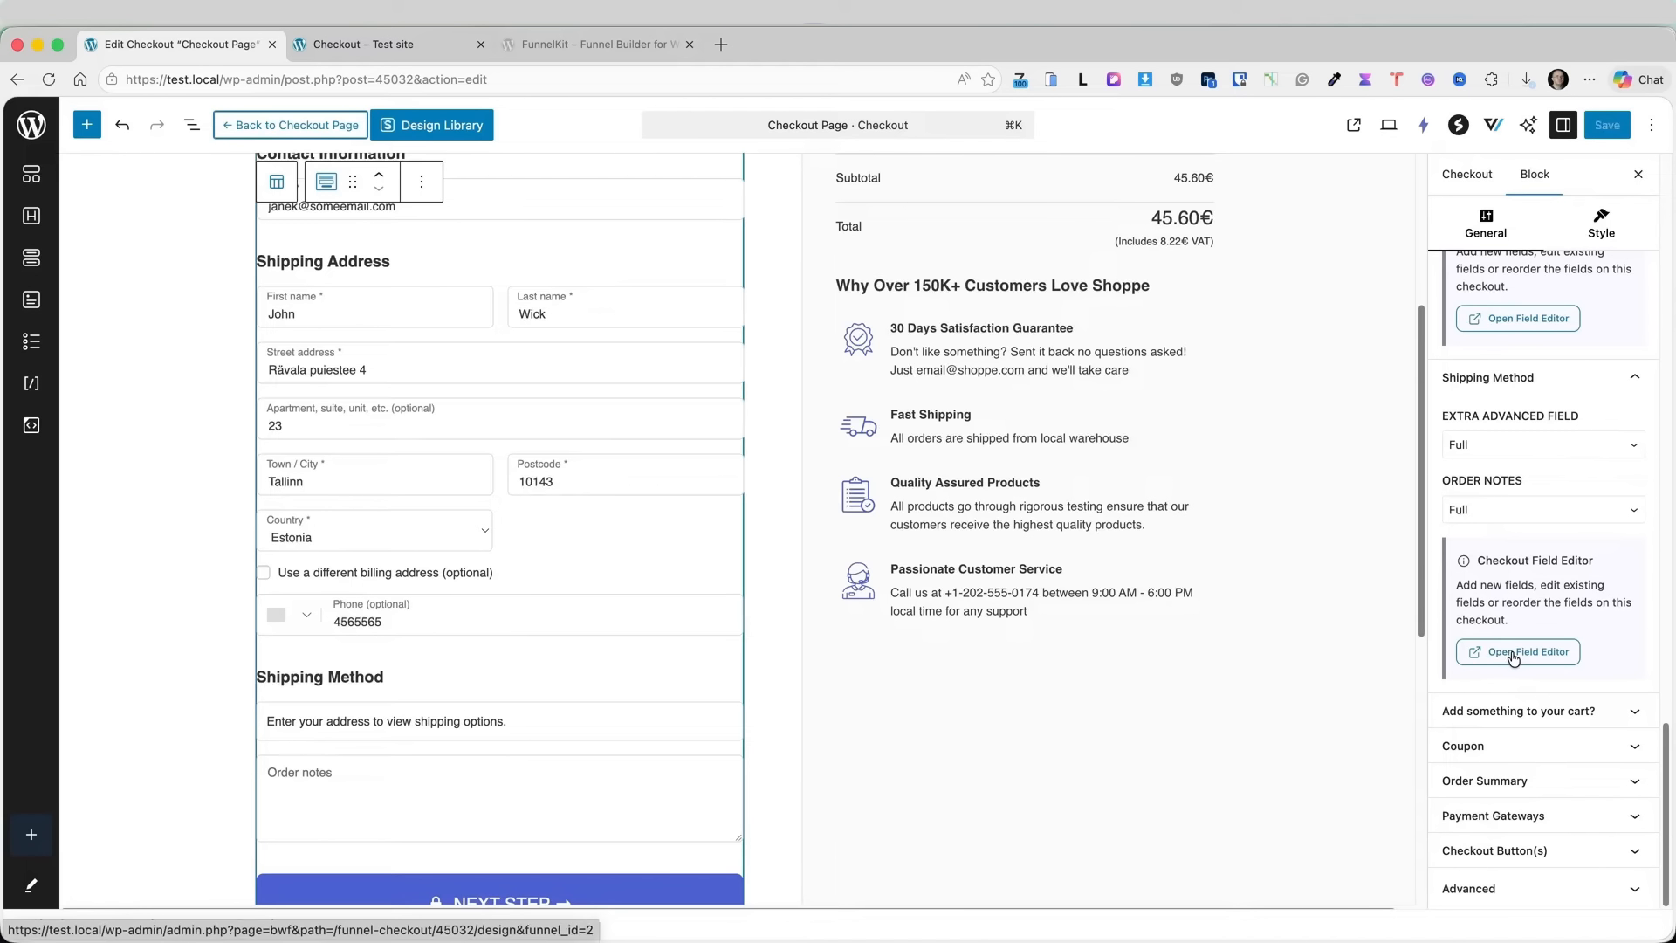
- Review the checkout form's settings for "Add something to your cart?", Coupon and Order Summary
click(1530, 712)
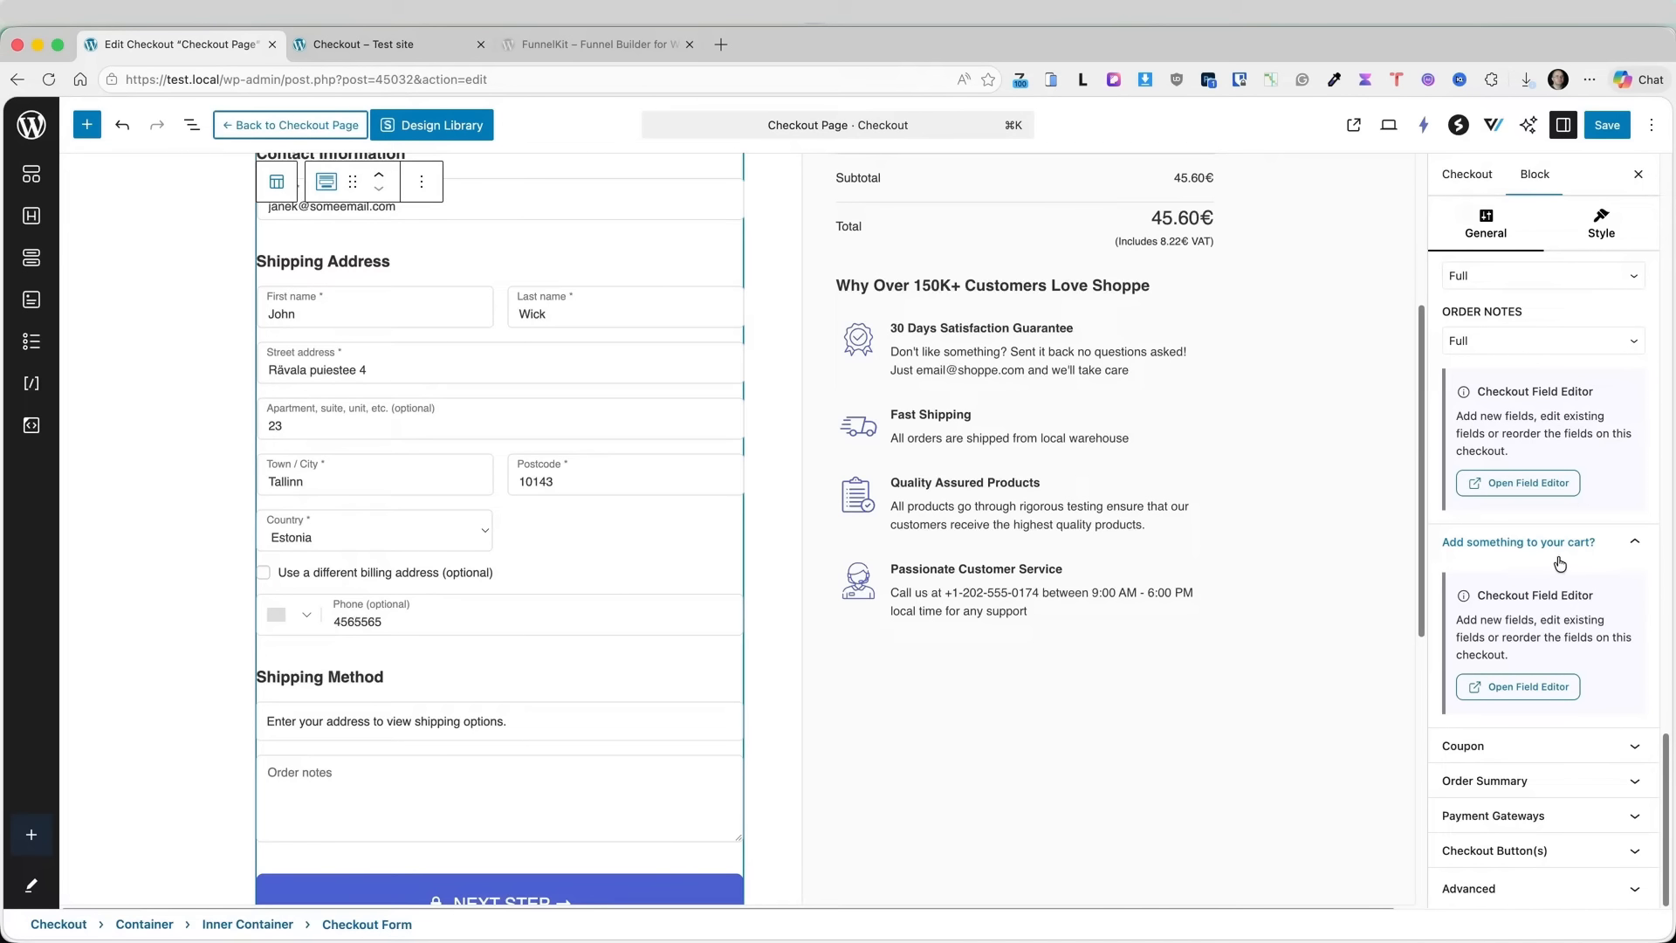
click(1563, 745)
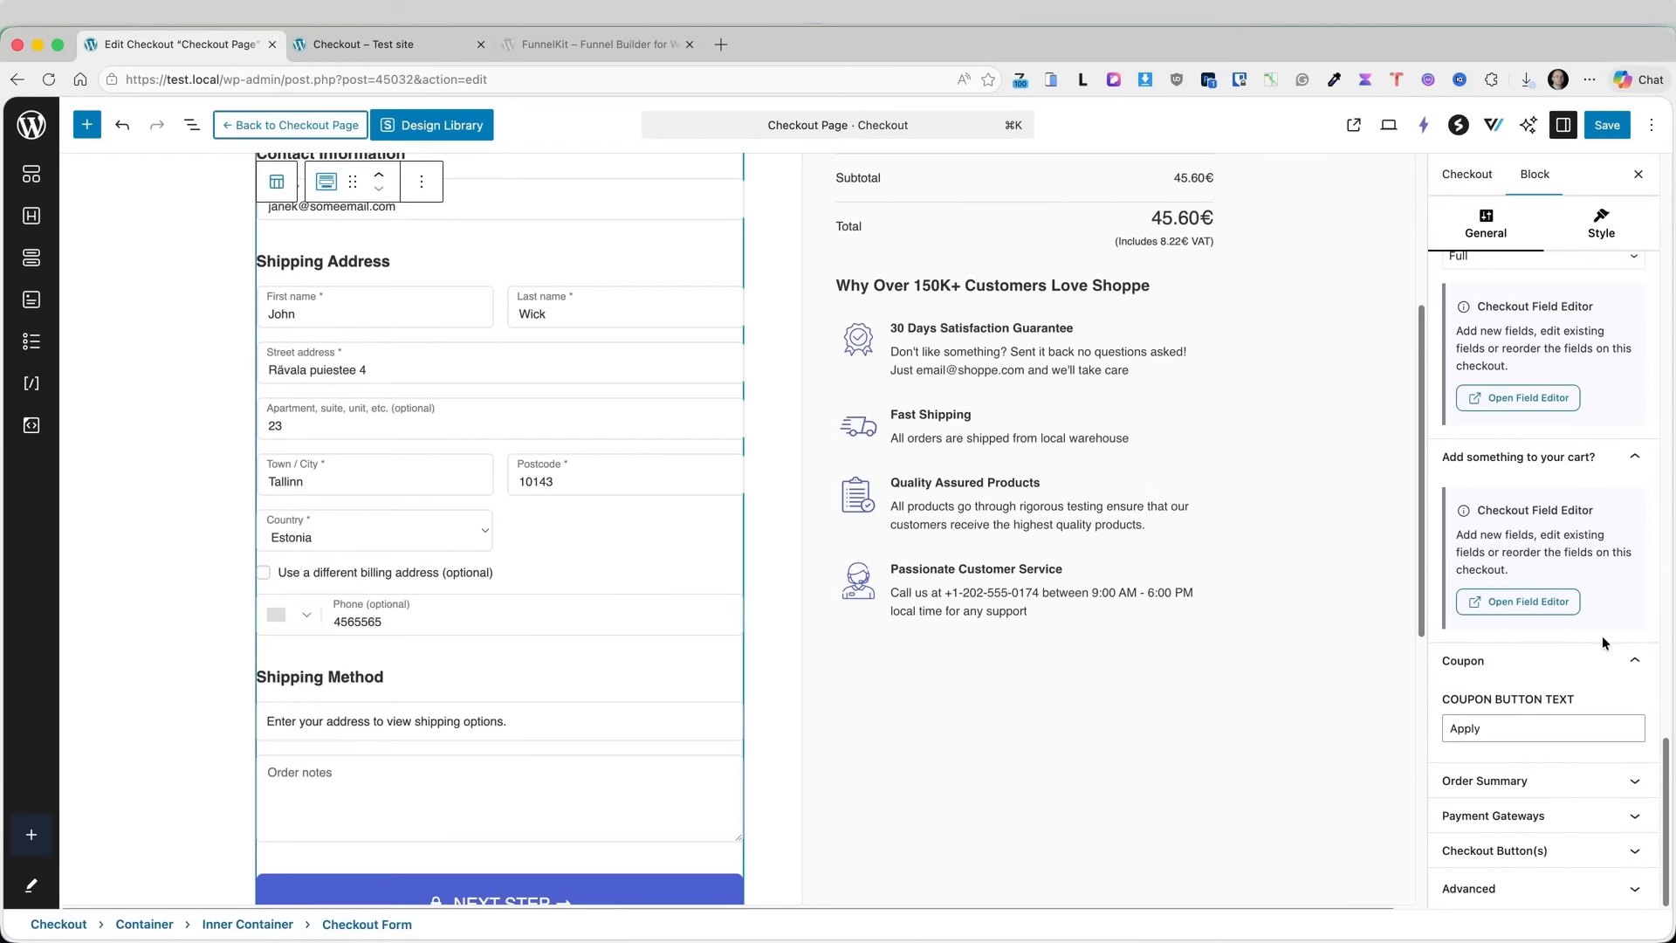
drag(1498, 728, 1449, 722)
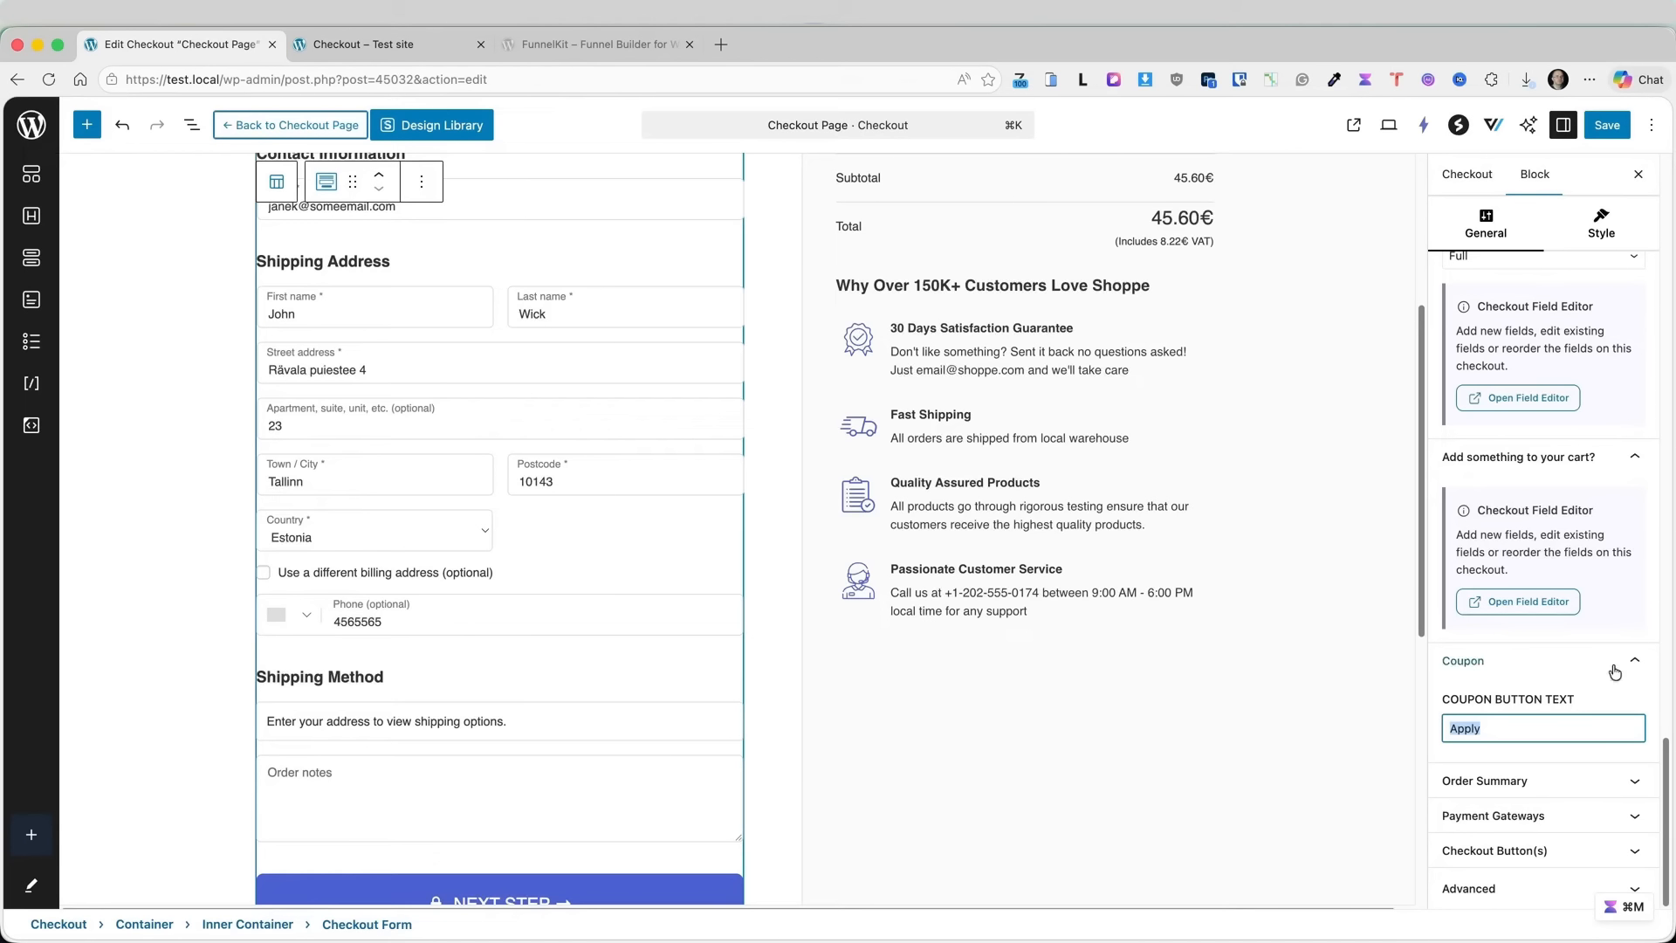
click(1547, 779)
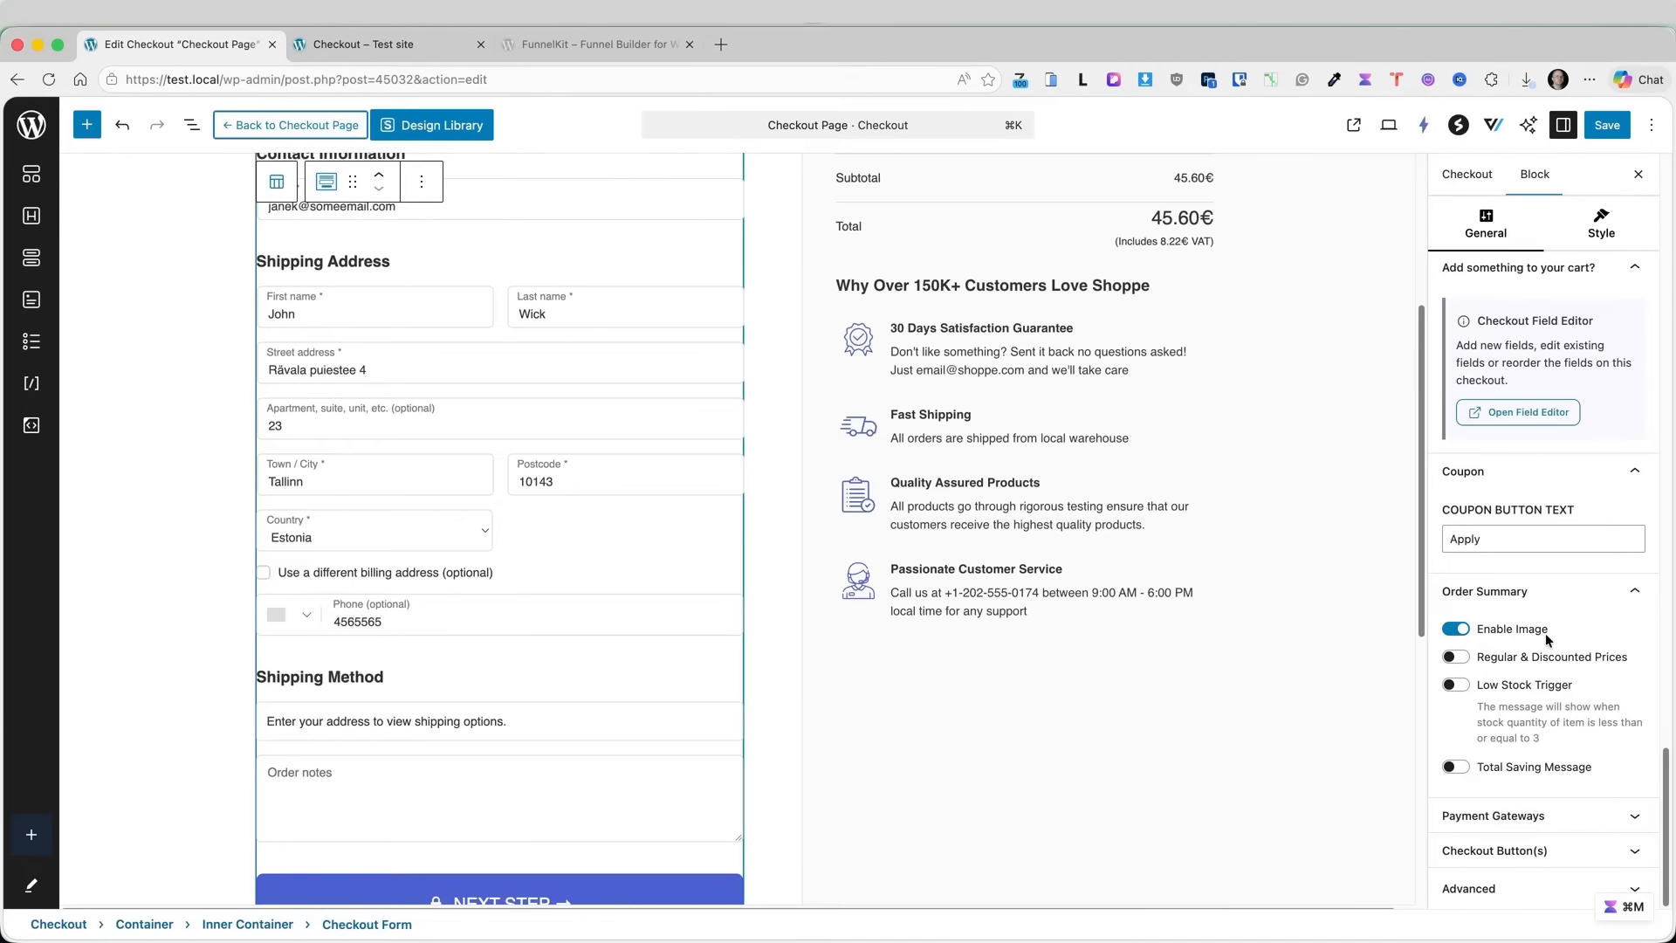
- Select the Mini Cart block and enable Allow Deletion and Regular & Discounted Prices in its Product settings
scroll(633, 617, up, 4)
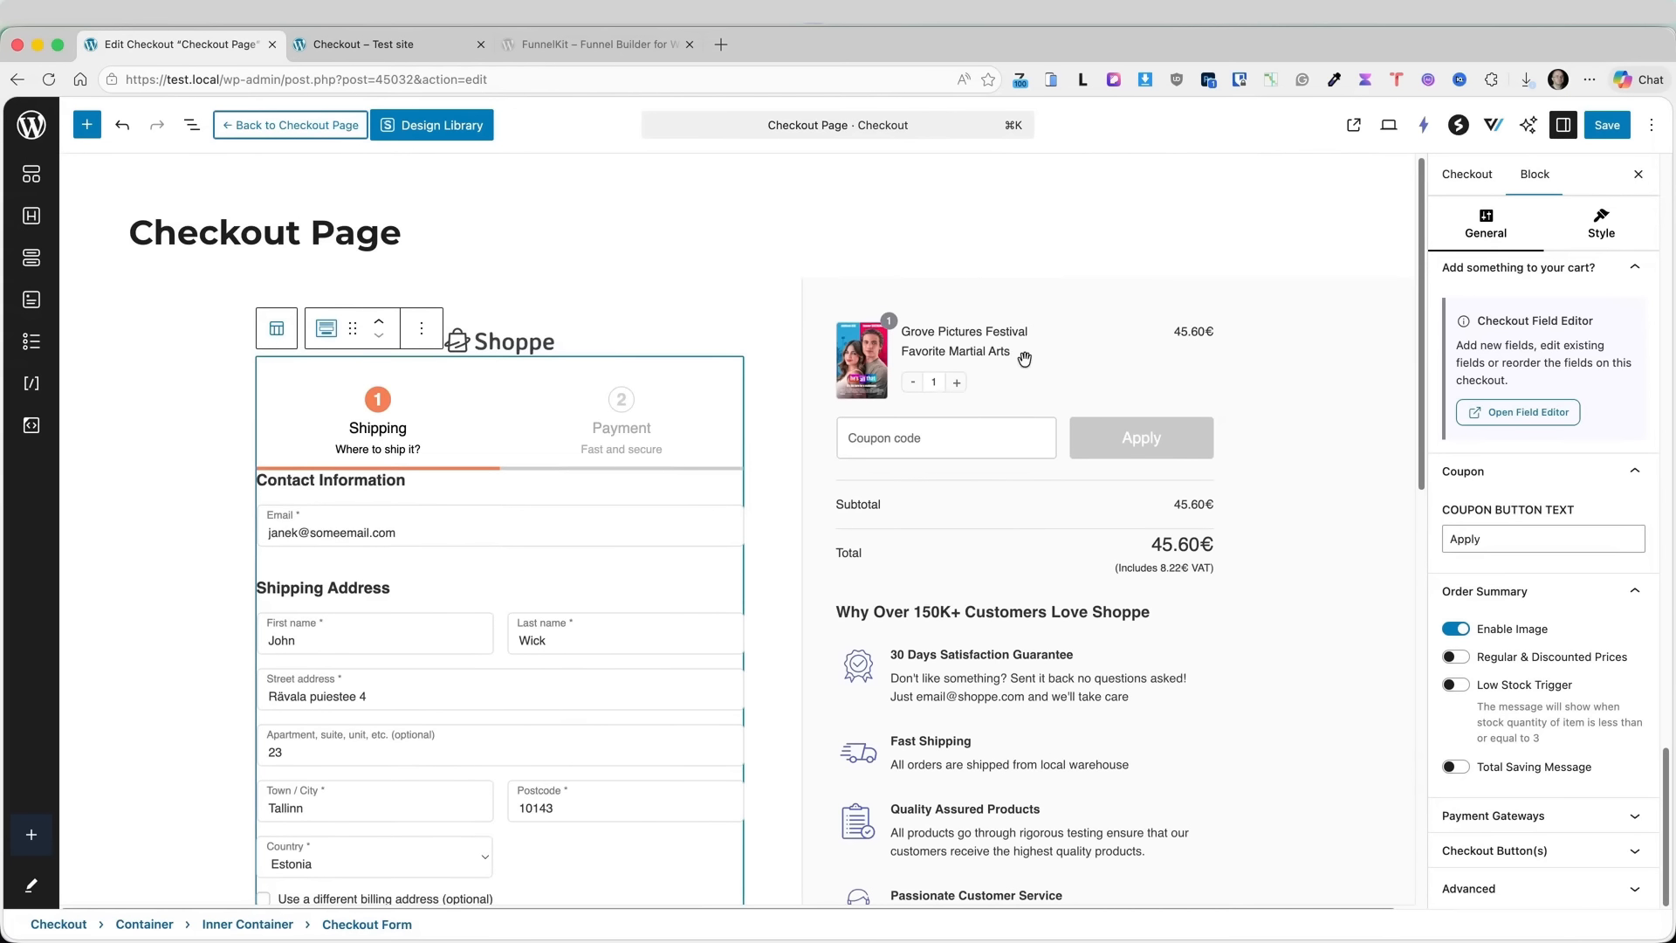
click(974, 358)
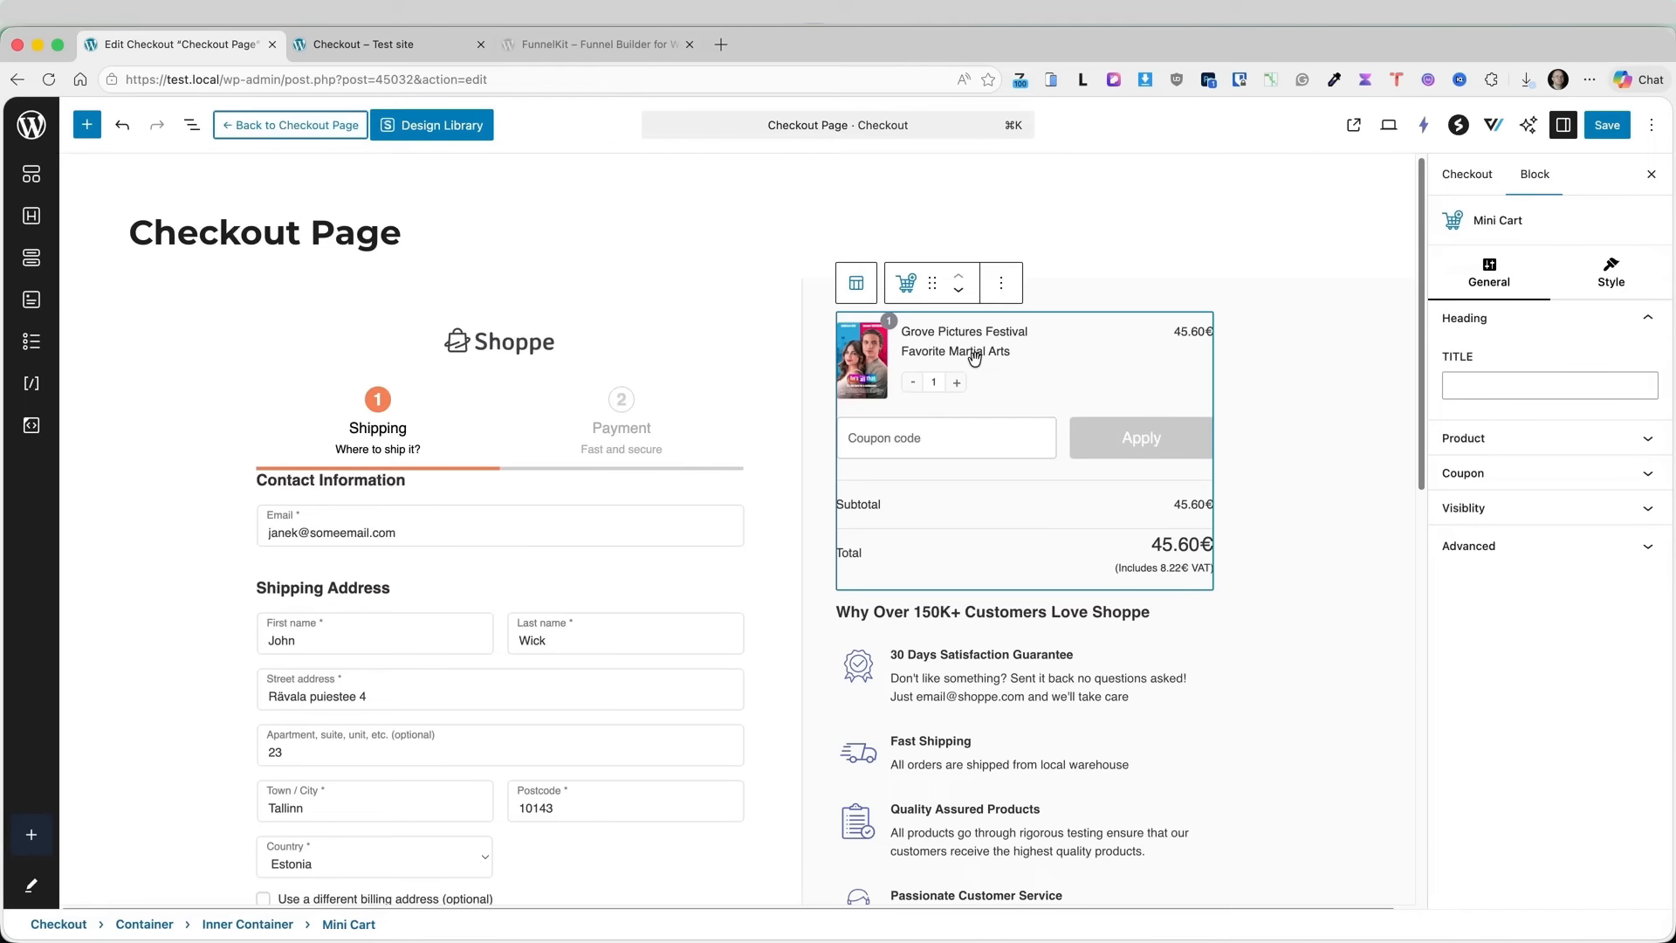
click(1554, 439)
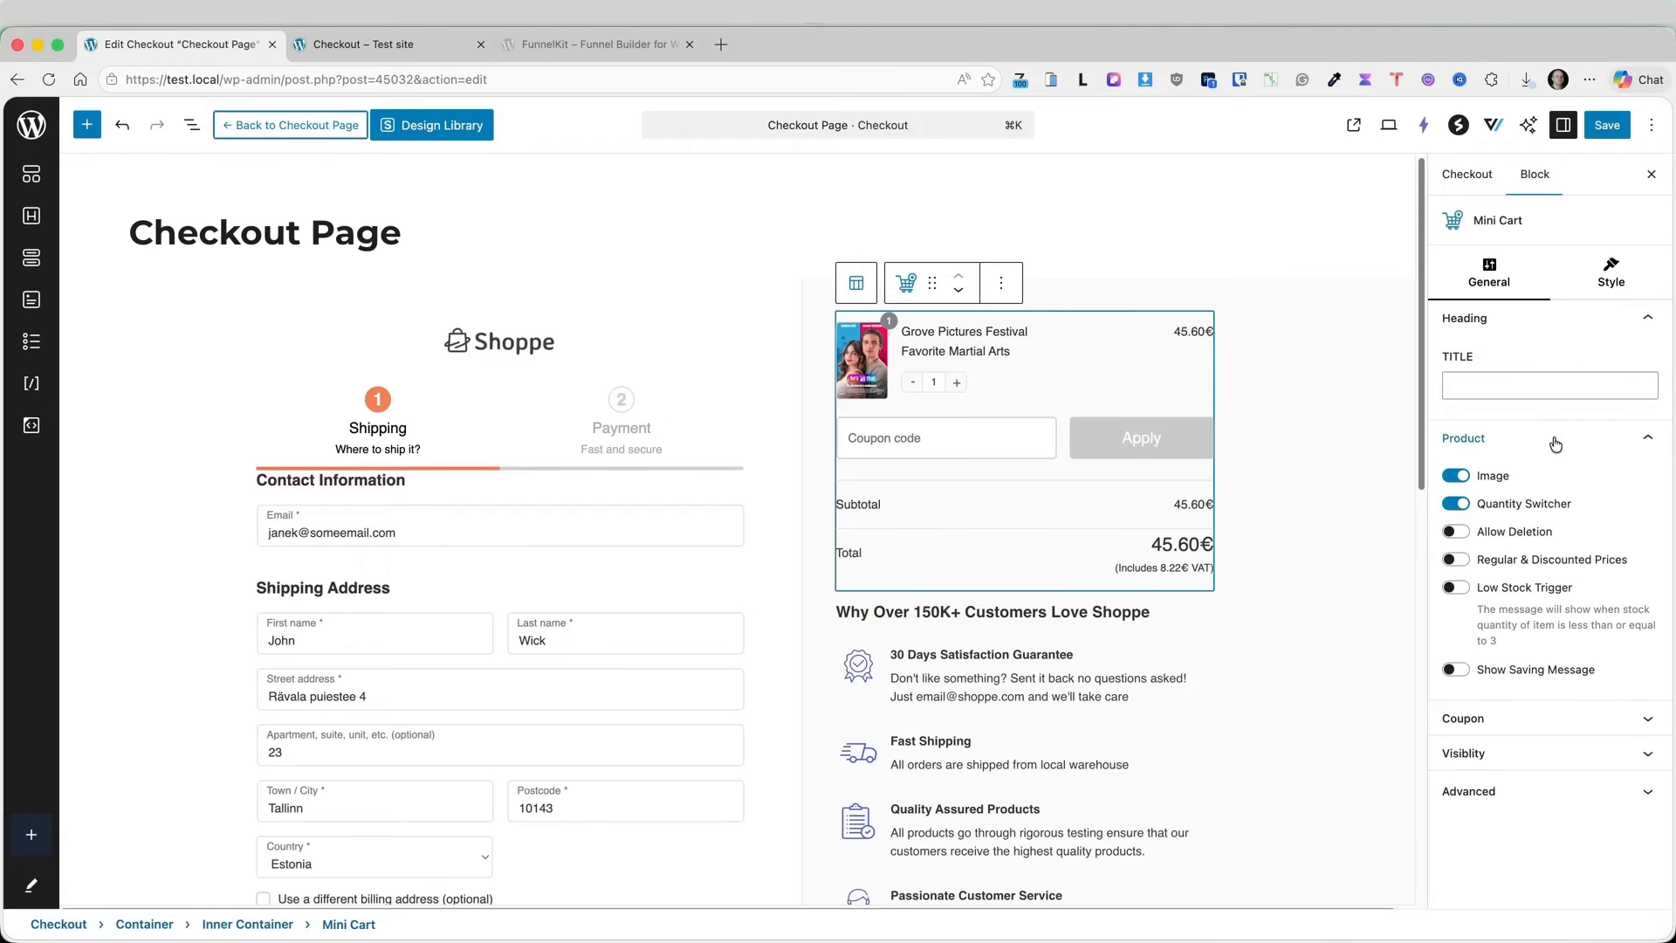
click(1458, 532)
click(1455, 563)
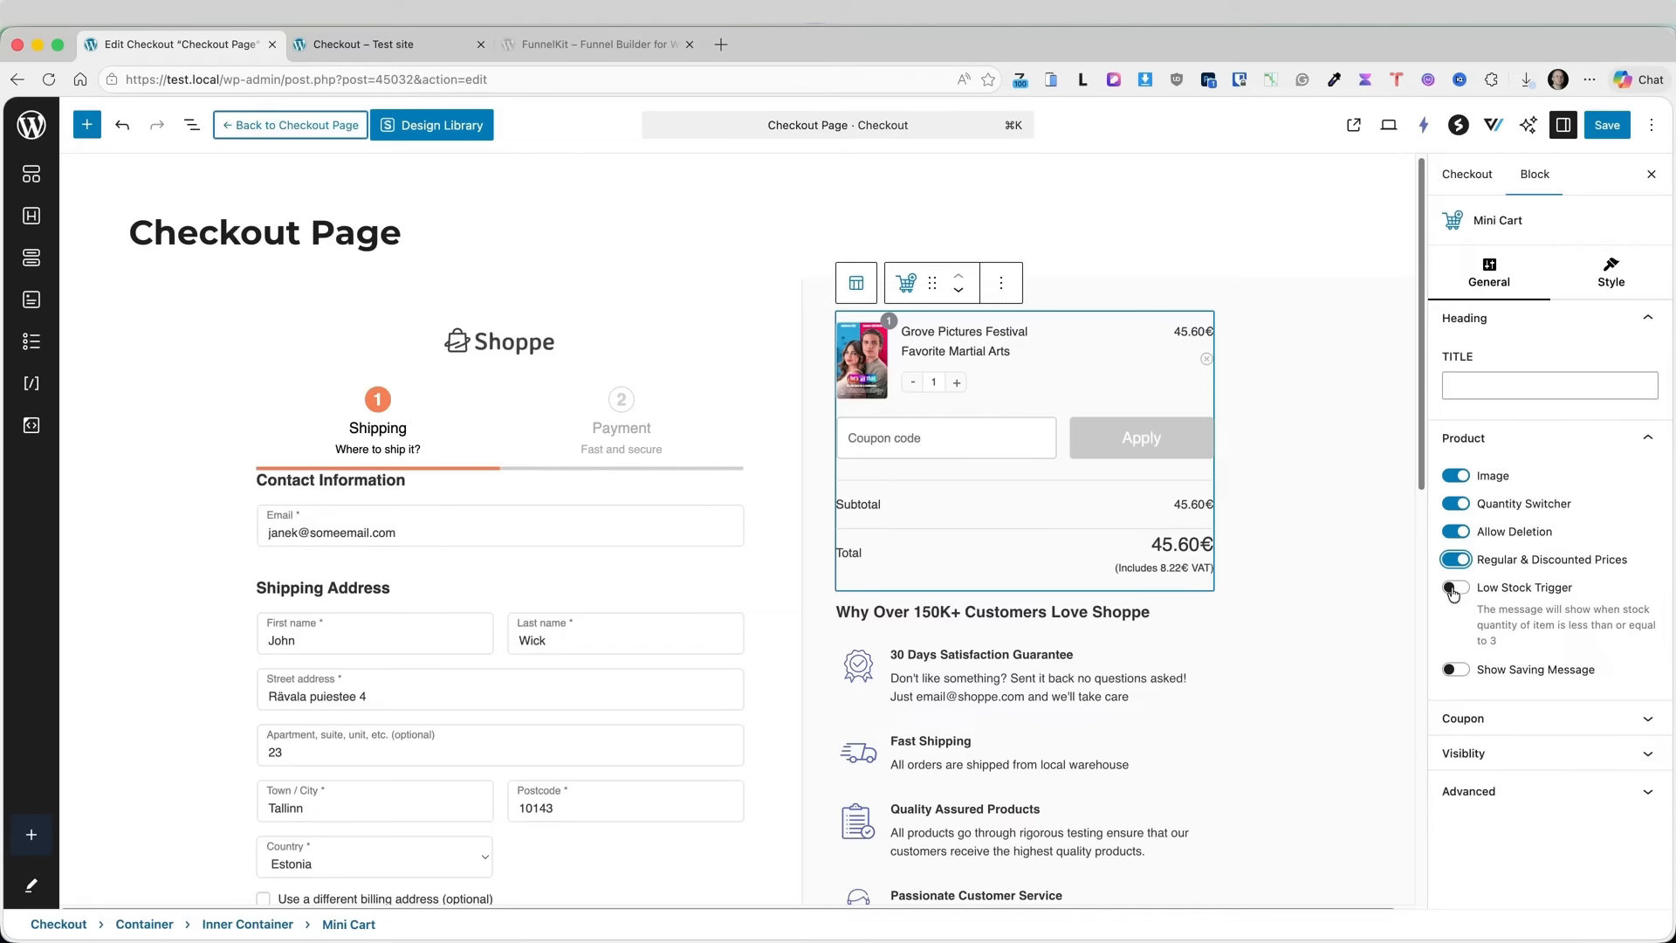
- Enable the Mini Cart's Low Stock Trigger with the message "Only {{quantity}} left in stock", and turn on Show Saving Message
click(1463, 591)
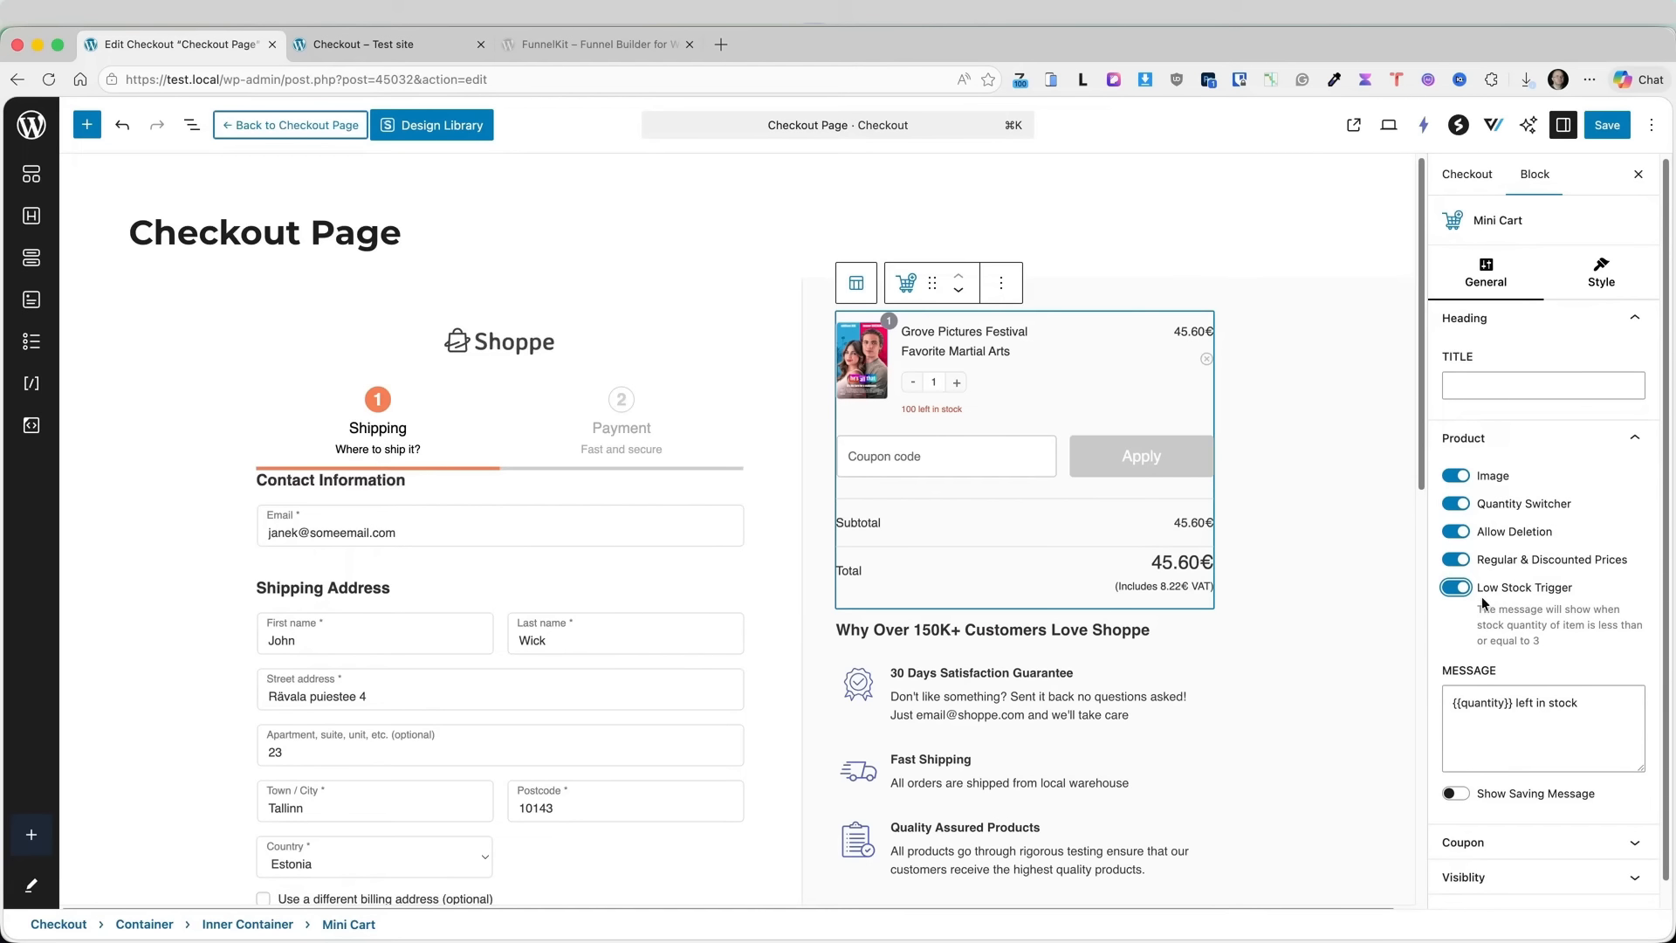
scroll(1469, 593, down, 1)
click(1447, 677)
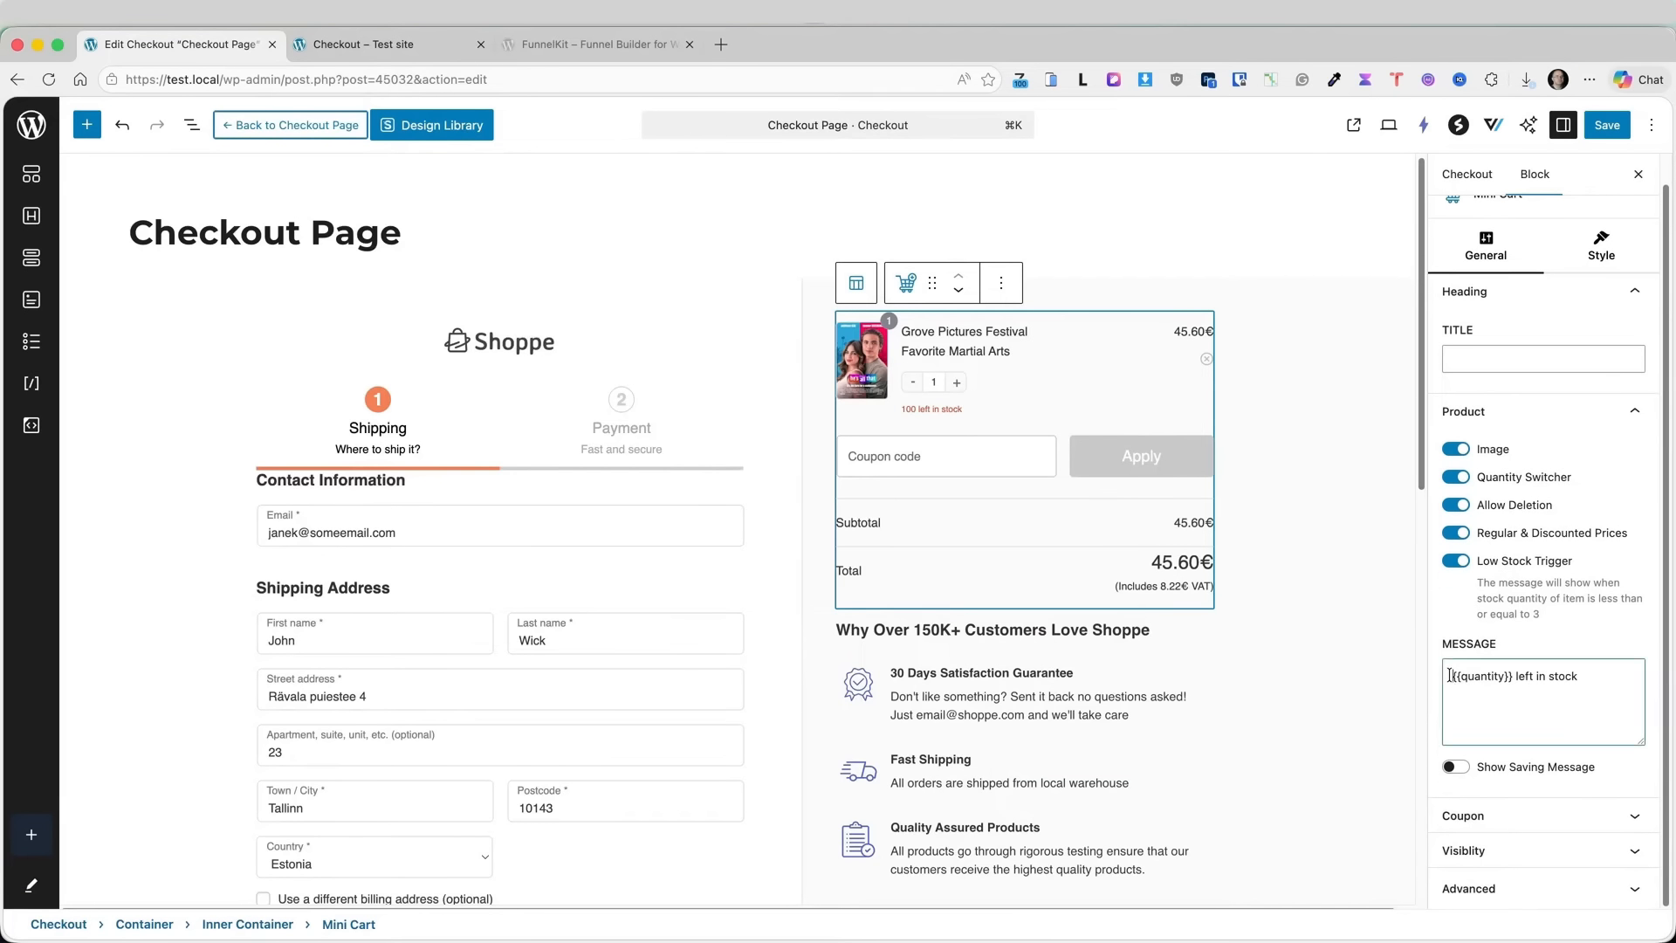
text(Only)
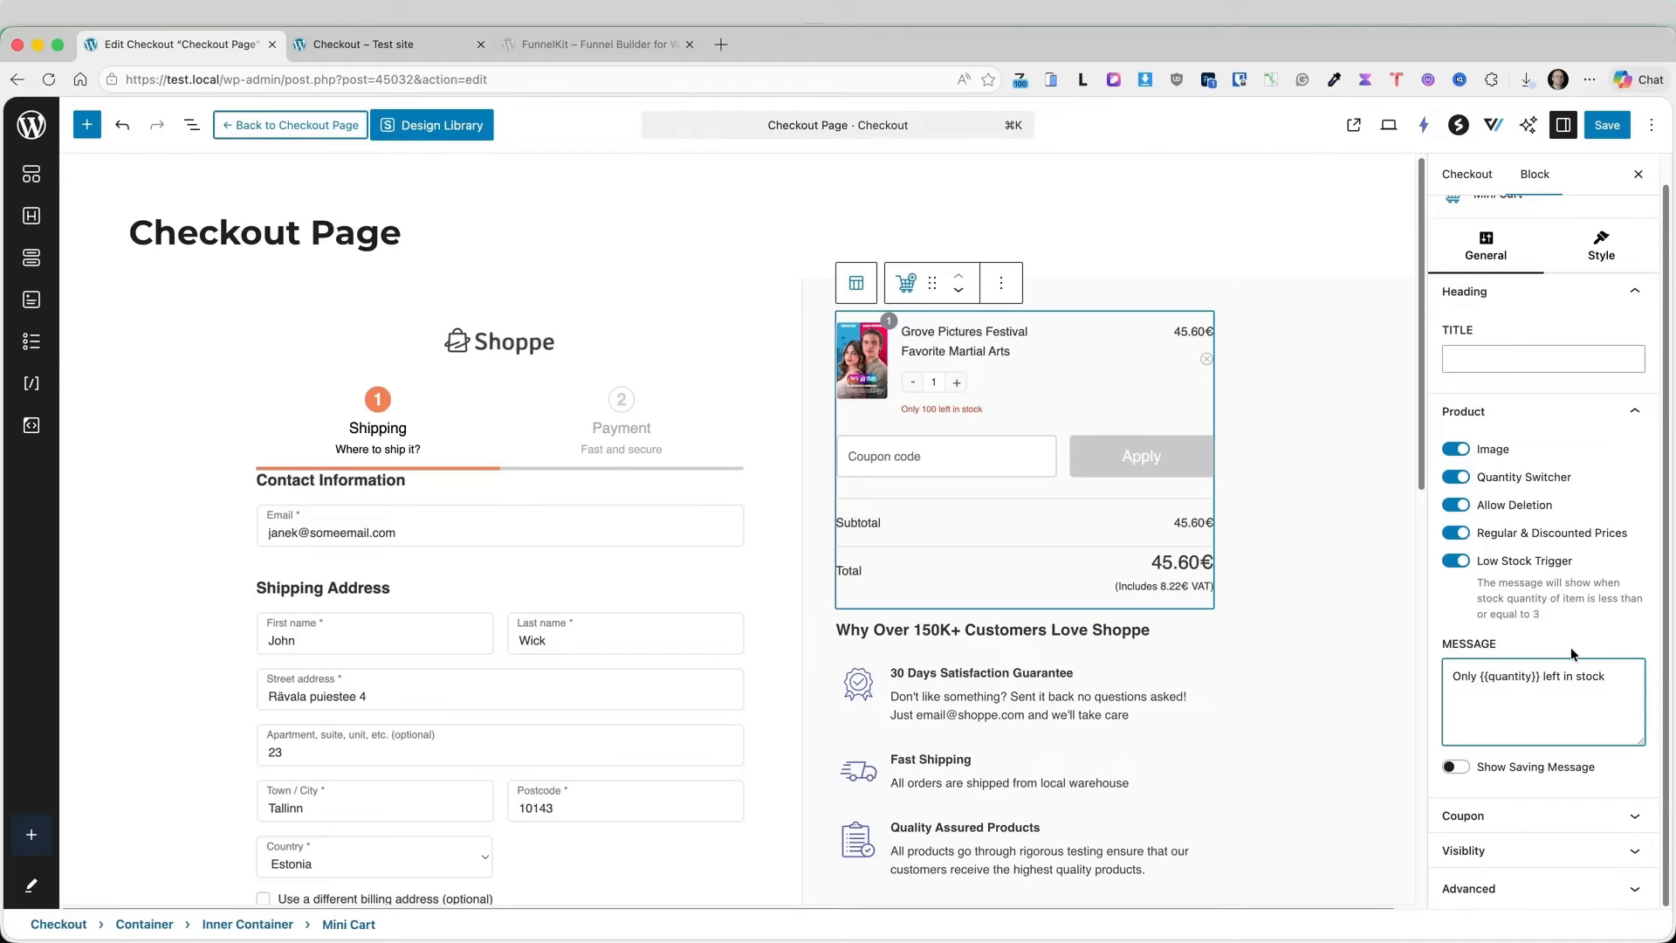
click(1455, 767)
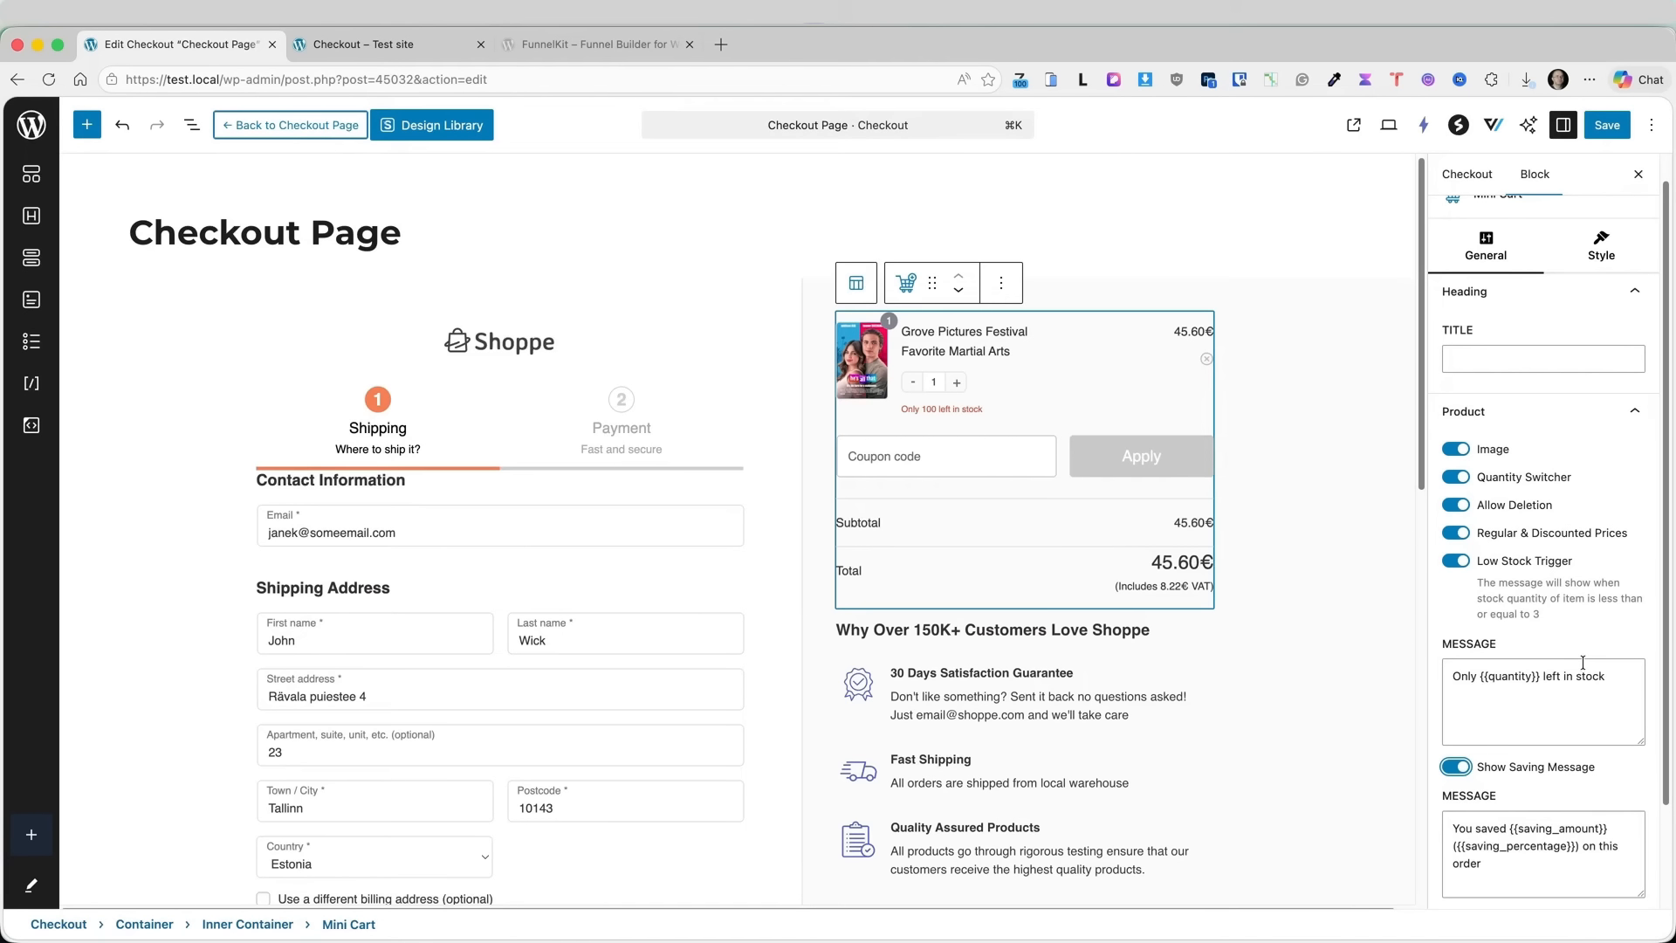
scroll(1609, 626, down, 3)
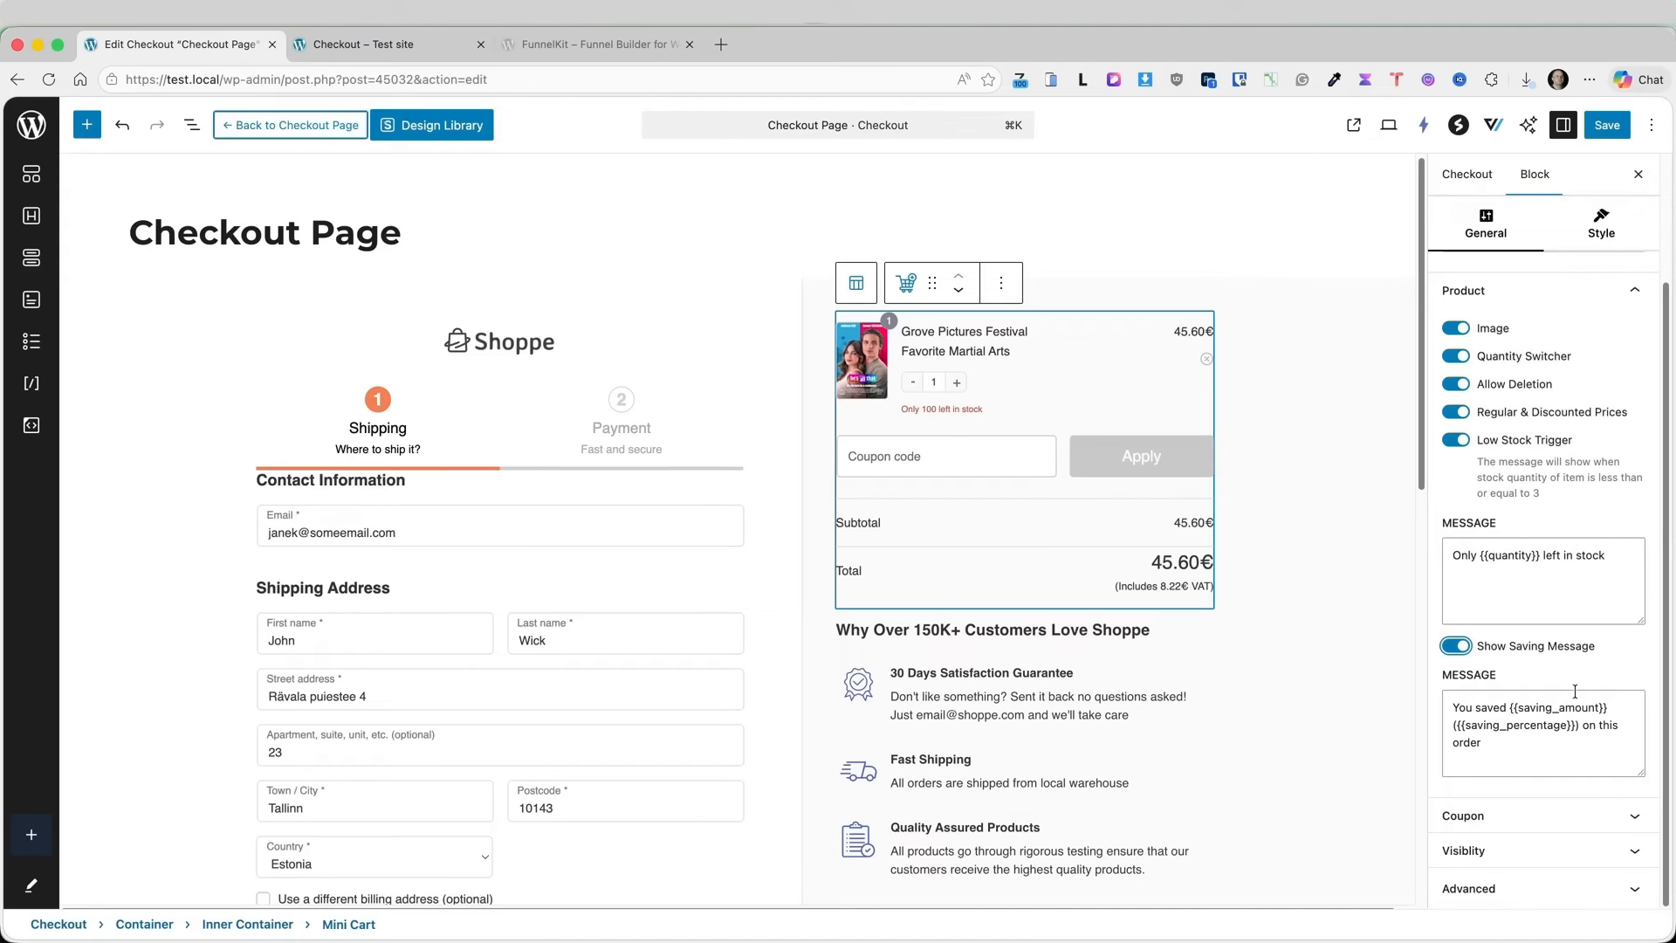
- Try the Collapsible option in the Mini Cart's Coupon settings
click(1571, 813)
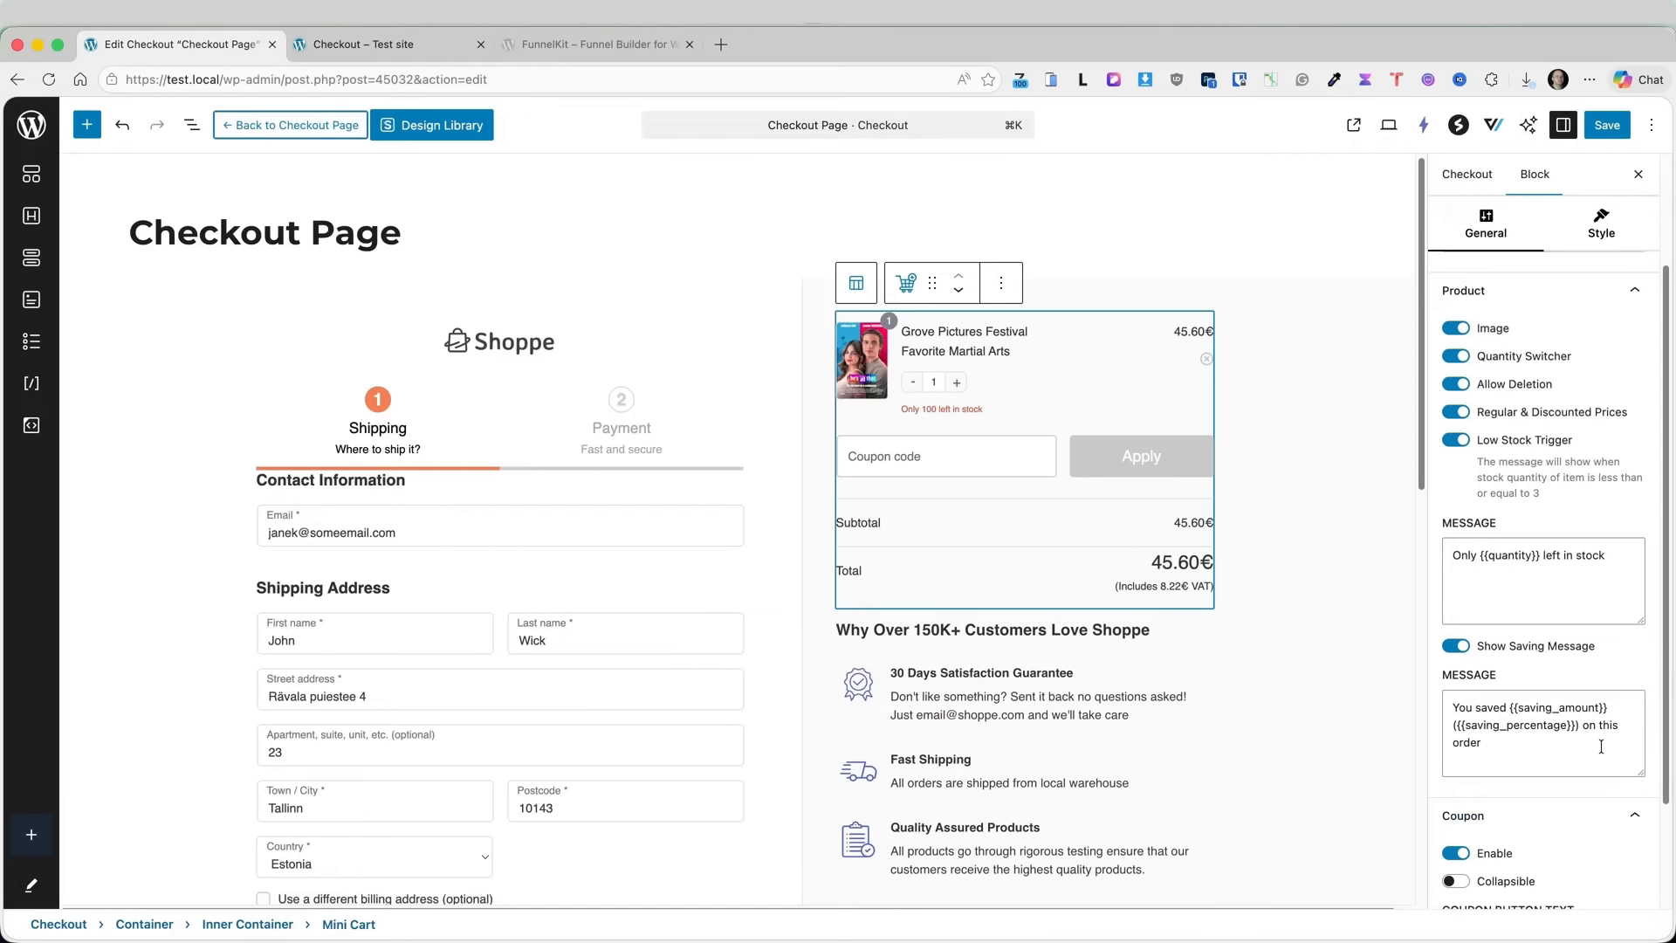
scroll(1601, 746, down, 3)
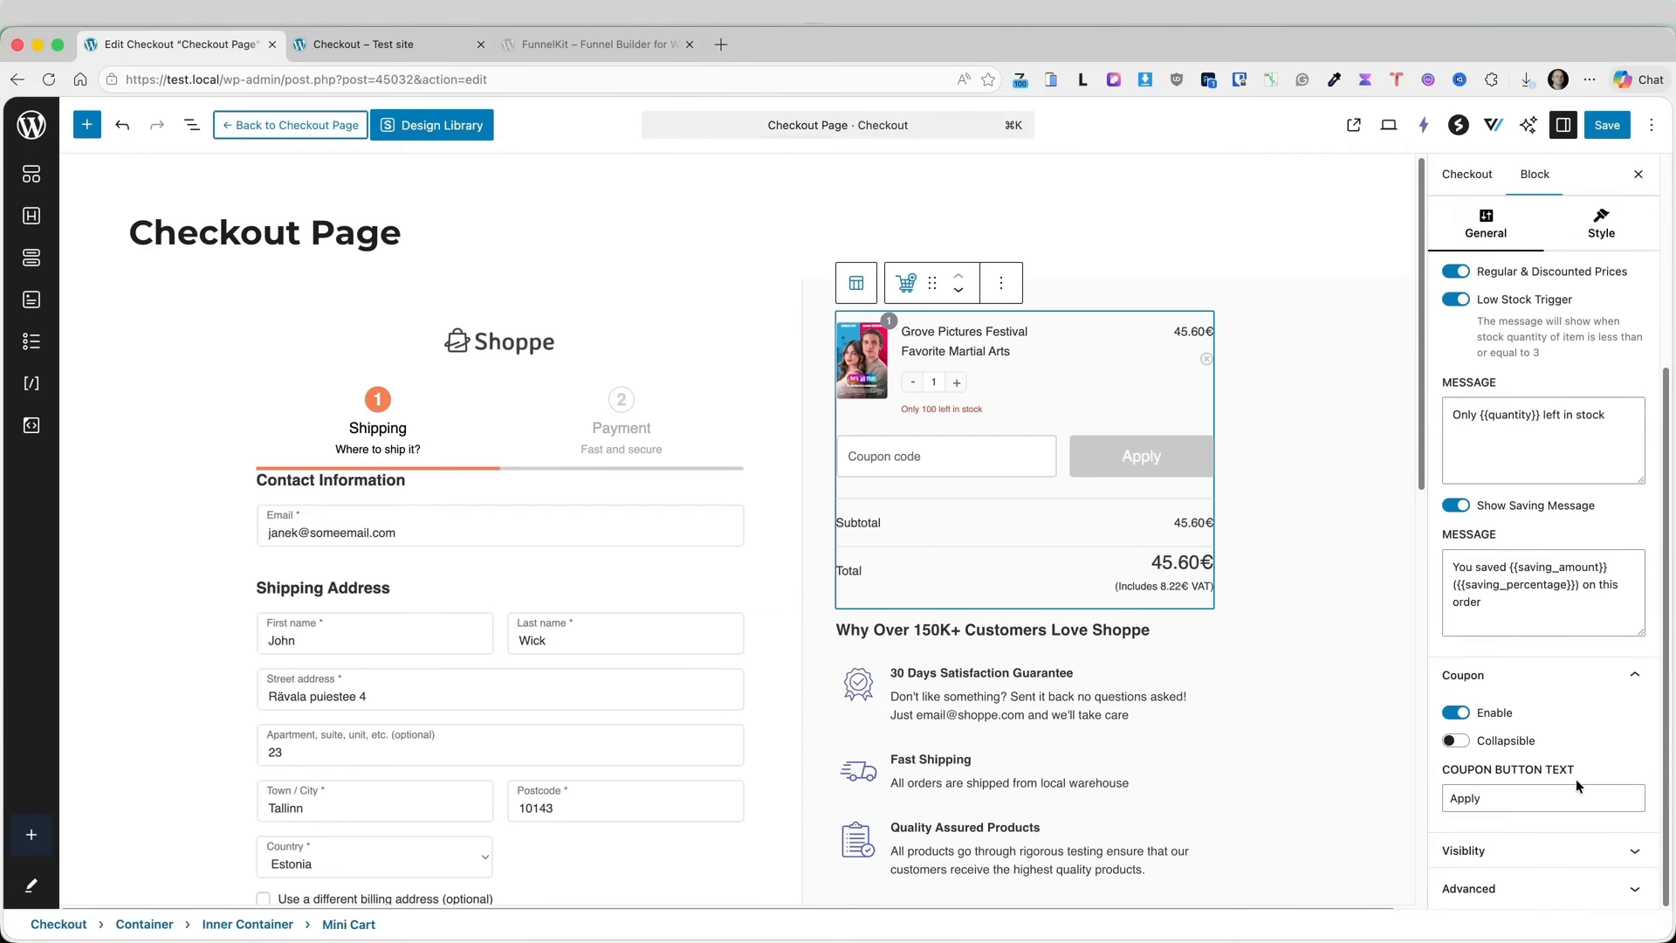
click(1455, 741)
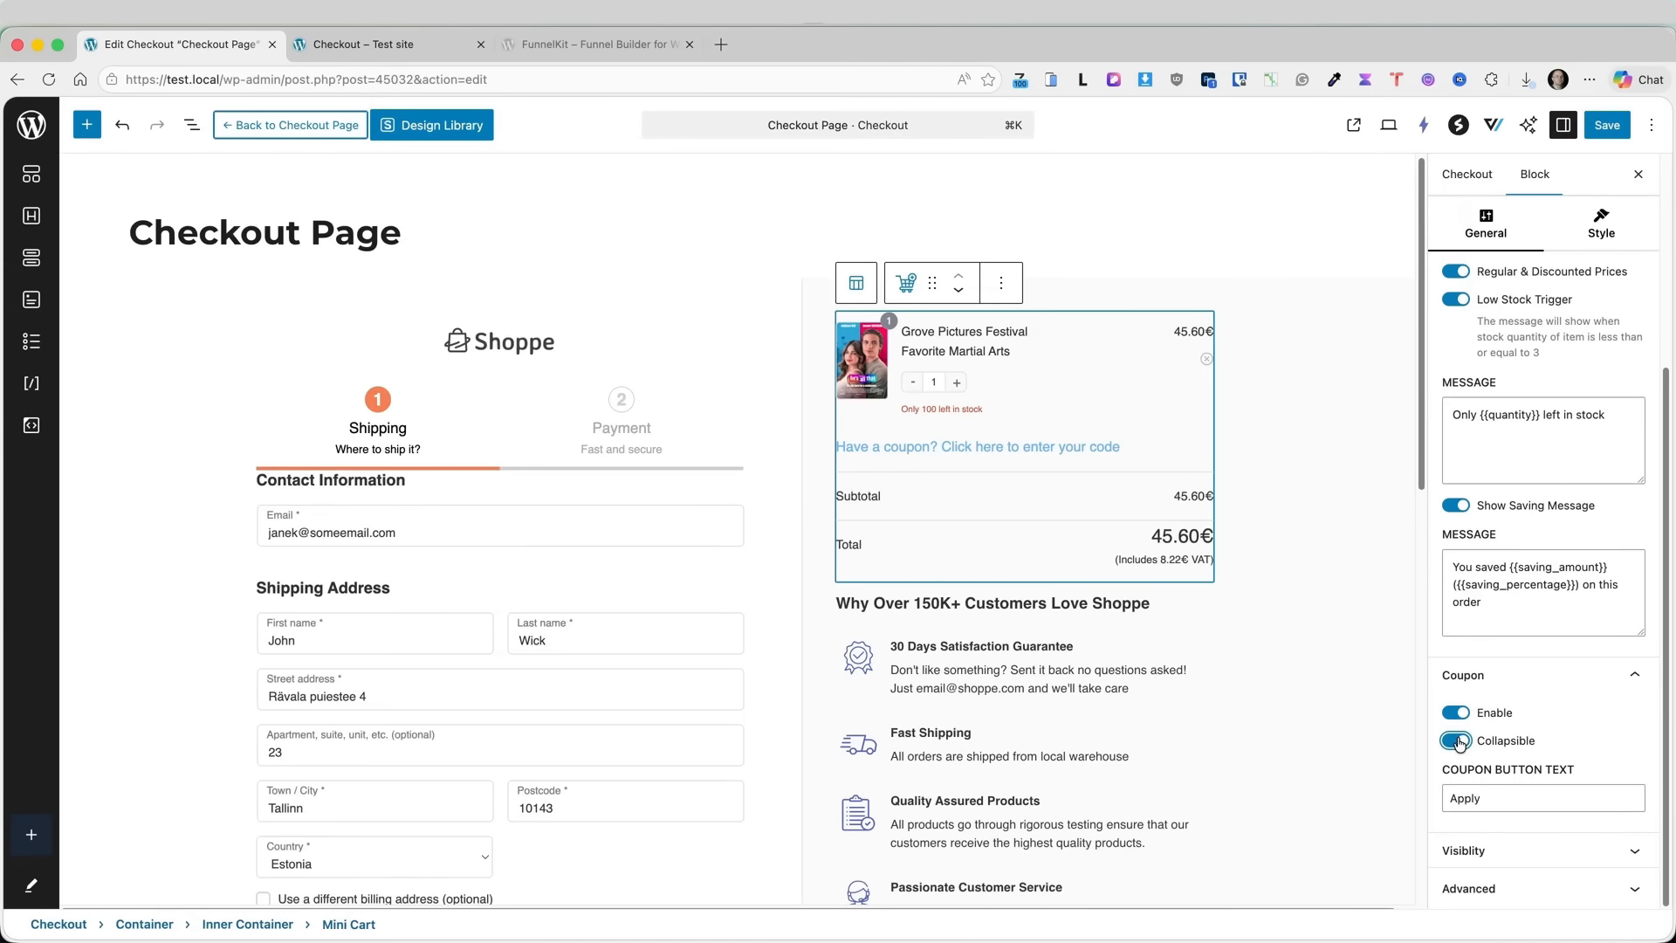
- Add a paragraph reading "This is a text" after the support text under Passionate Customer Service
scroll(960, 524, down, 5)
click(949, 454)
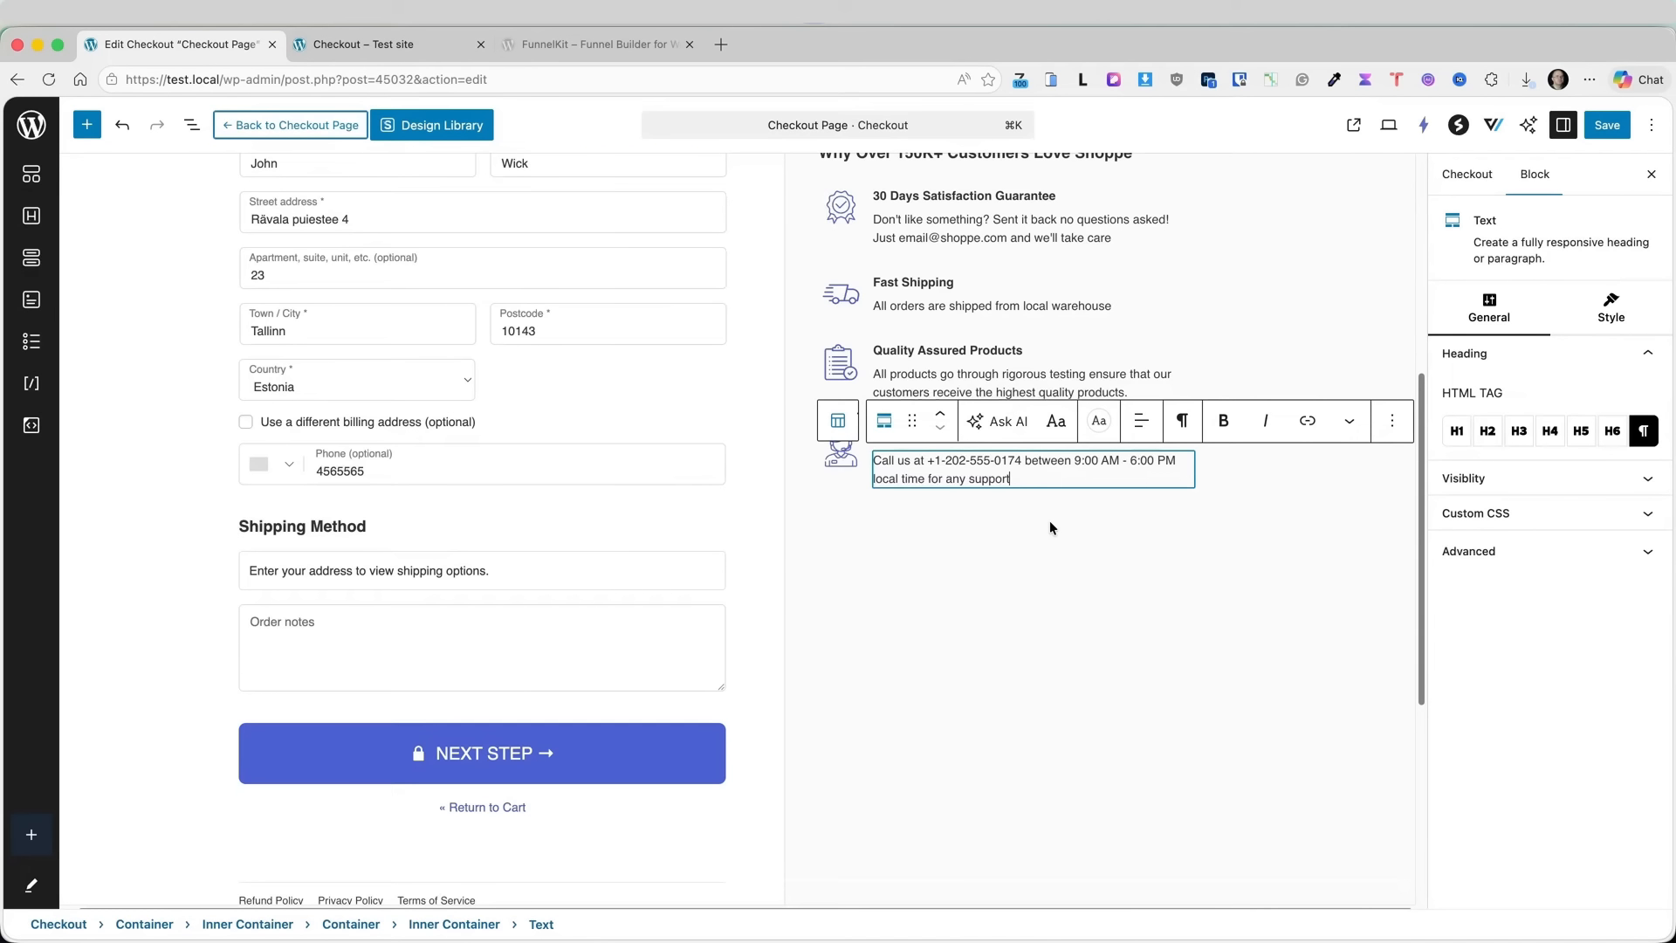
click(1391, 420)
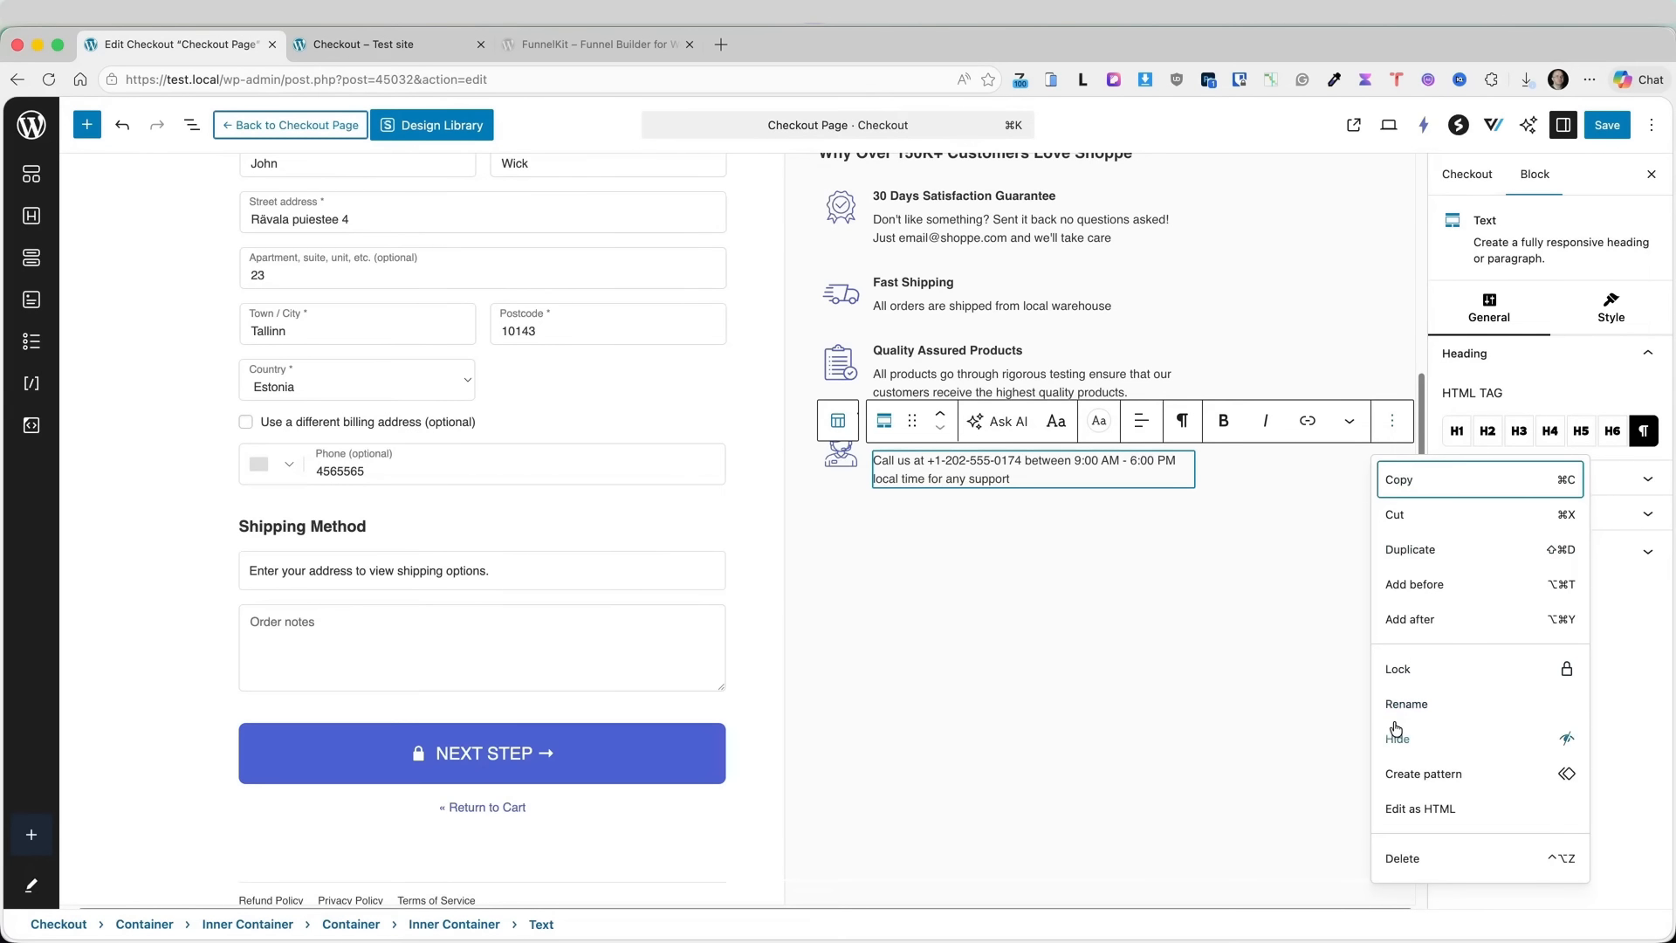
click(1381, 615)
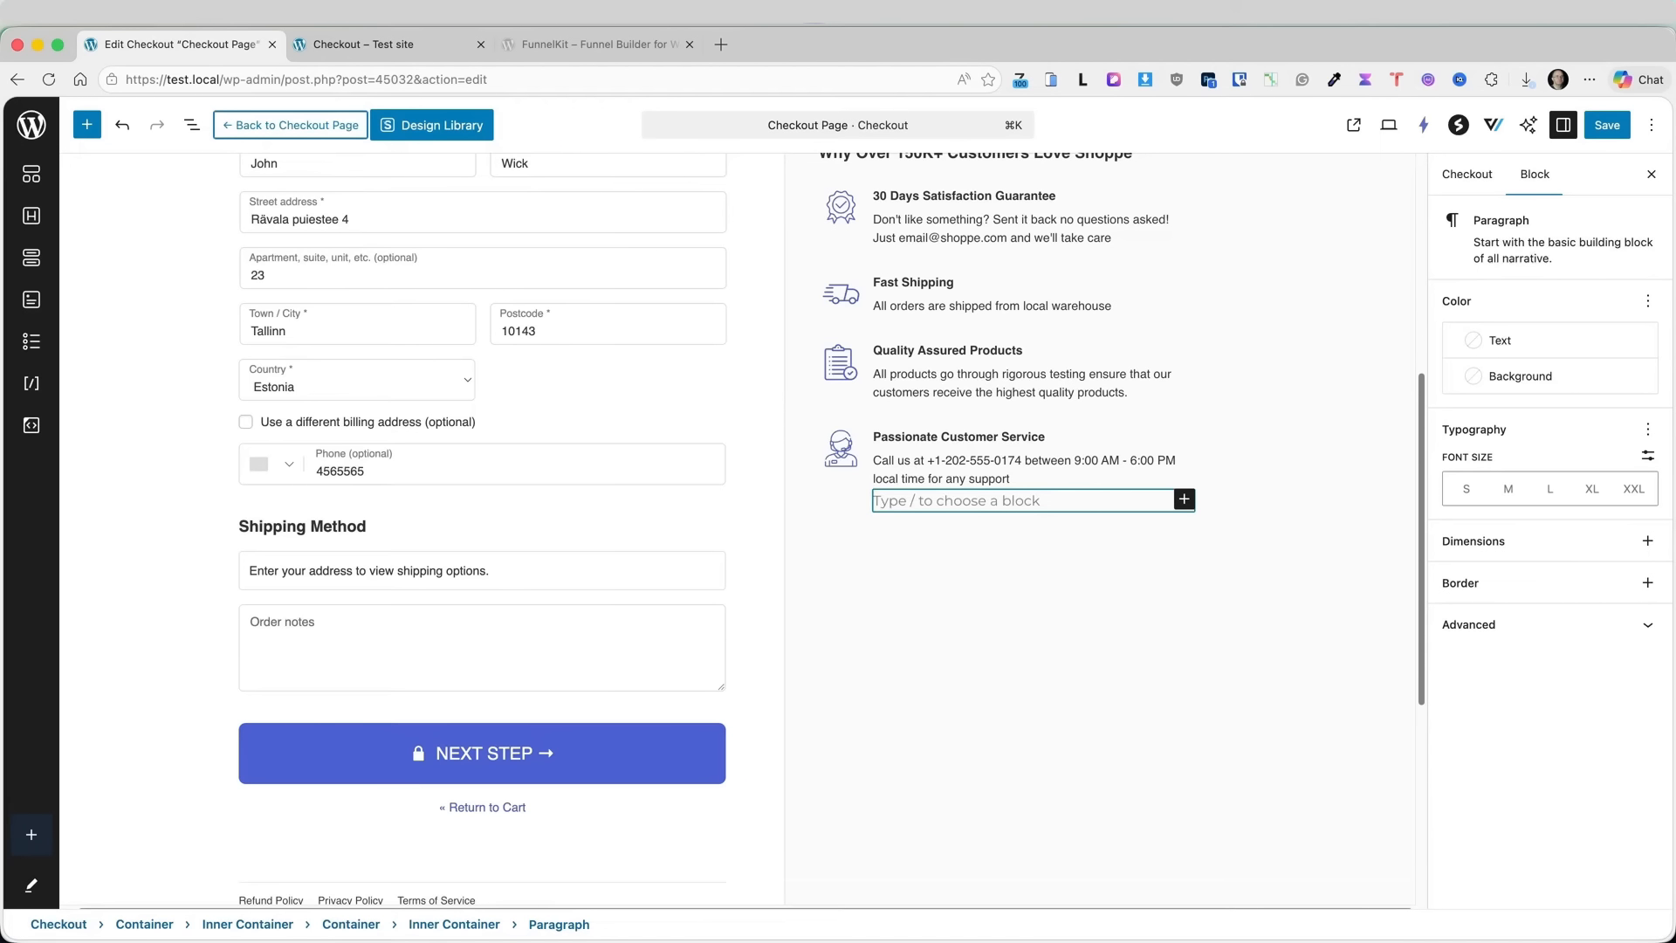
text(This is a text)
- Save the checkout page, reload the live checkout to check the changes, and return to the editor
click(1605, 125)
click(362, 44)
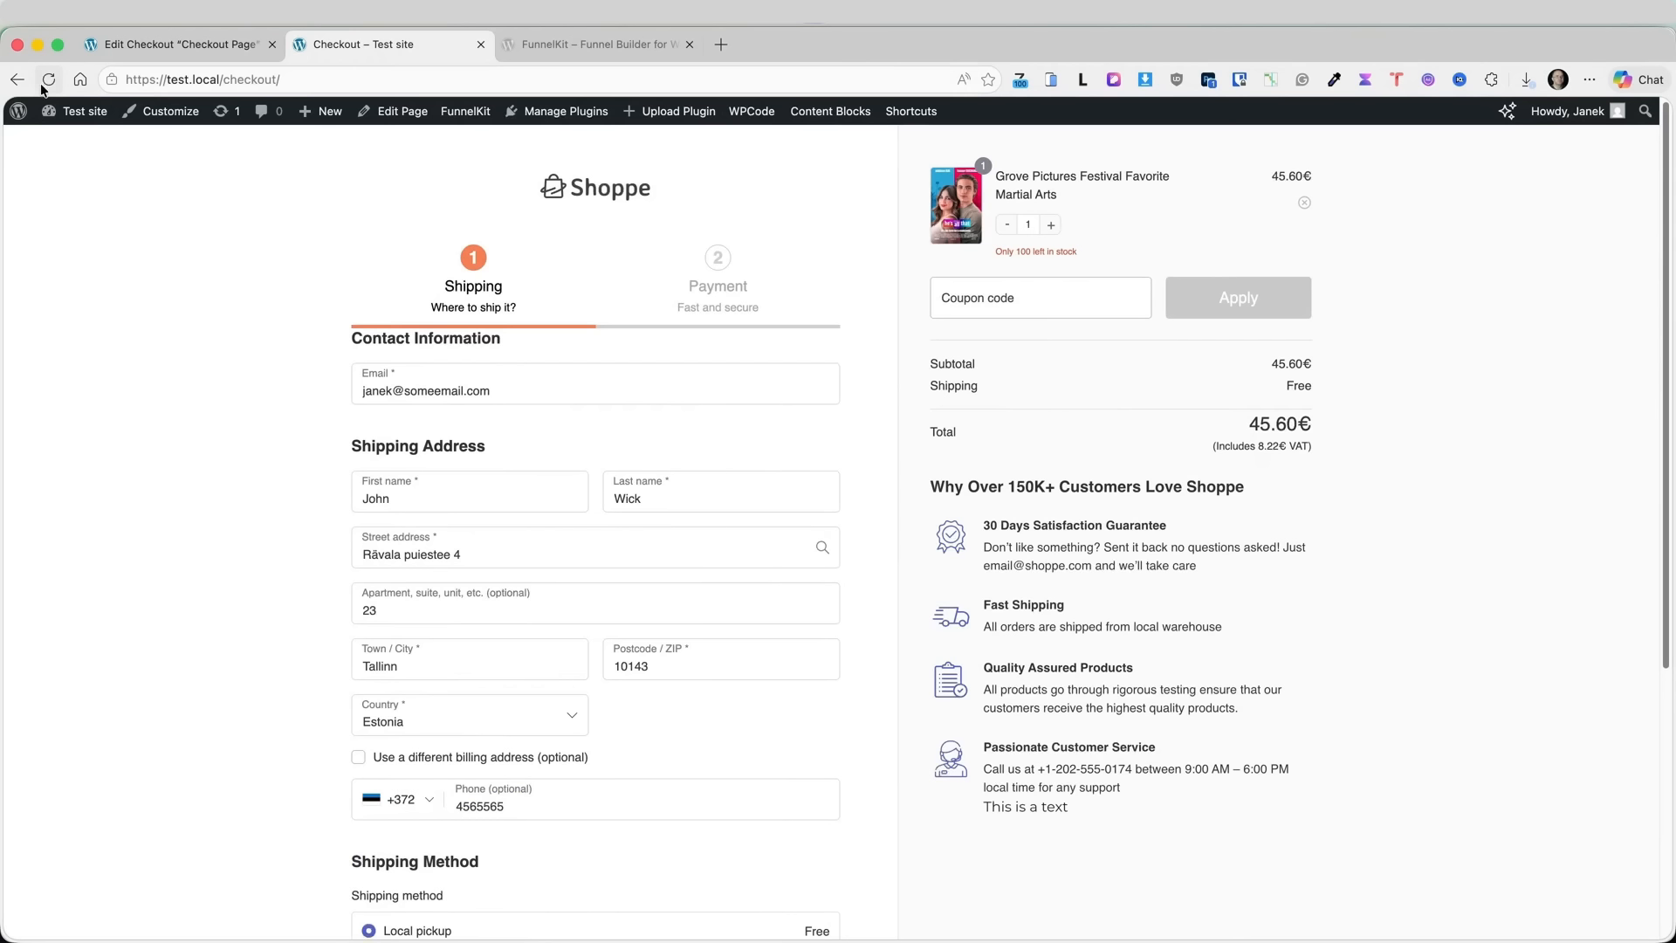
click(48, 80)
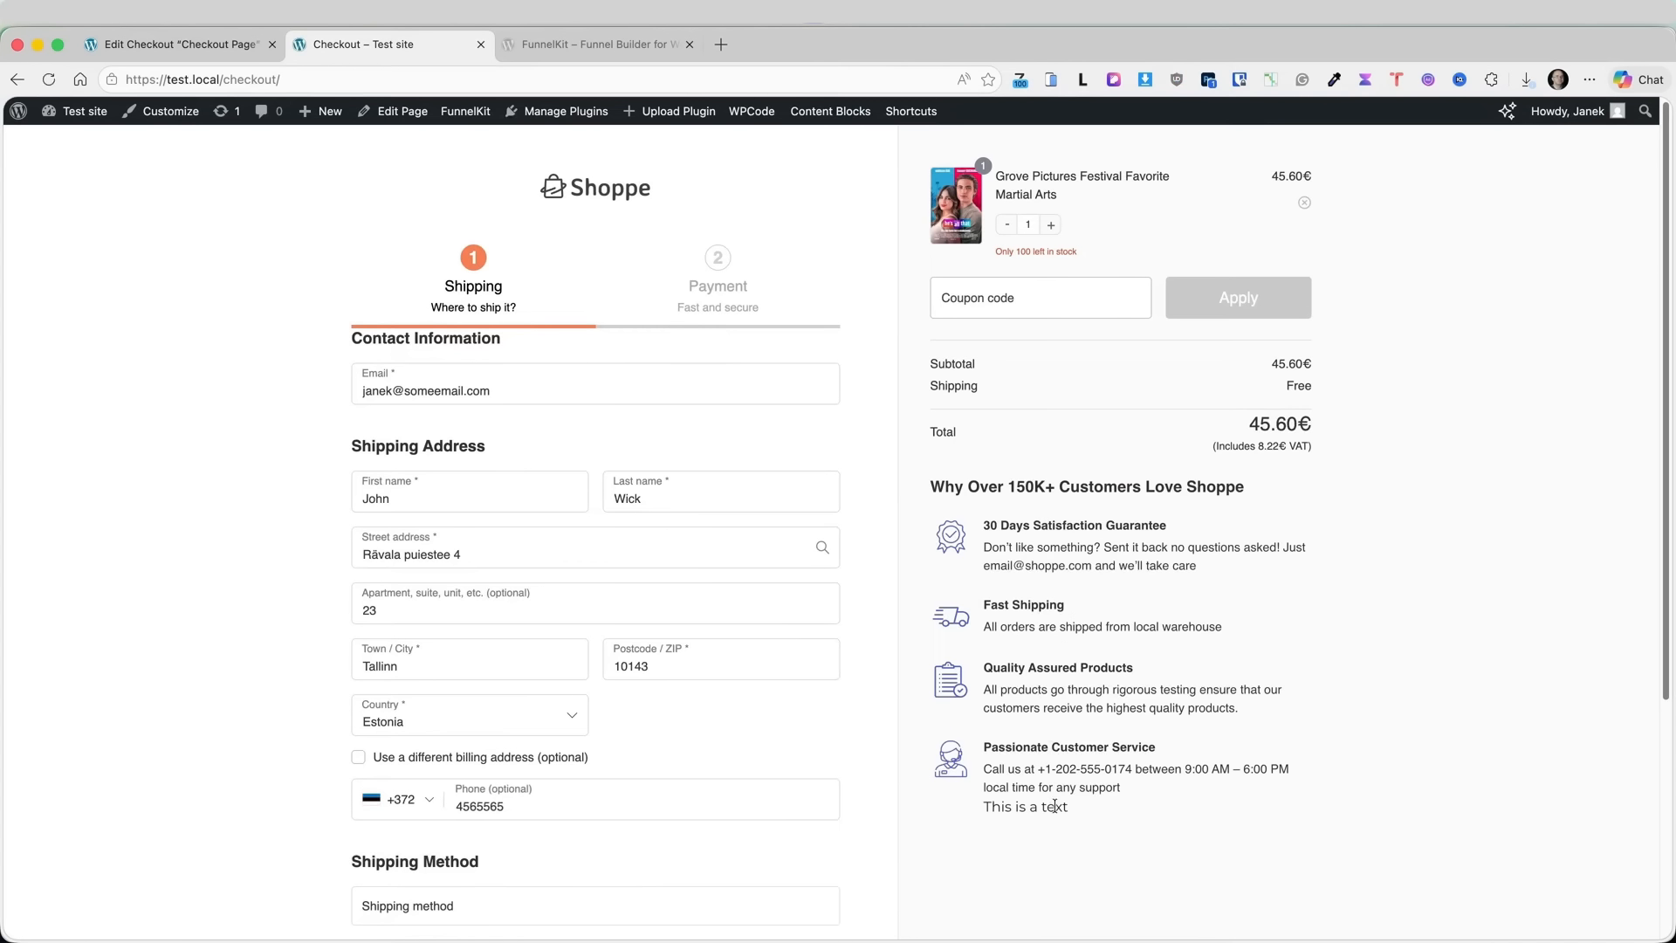
drag(1069, 808, 987, 808)
click(207, 43)
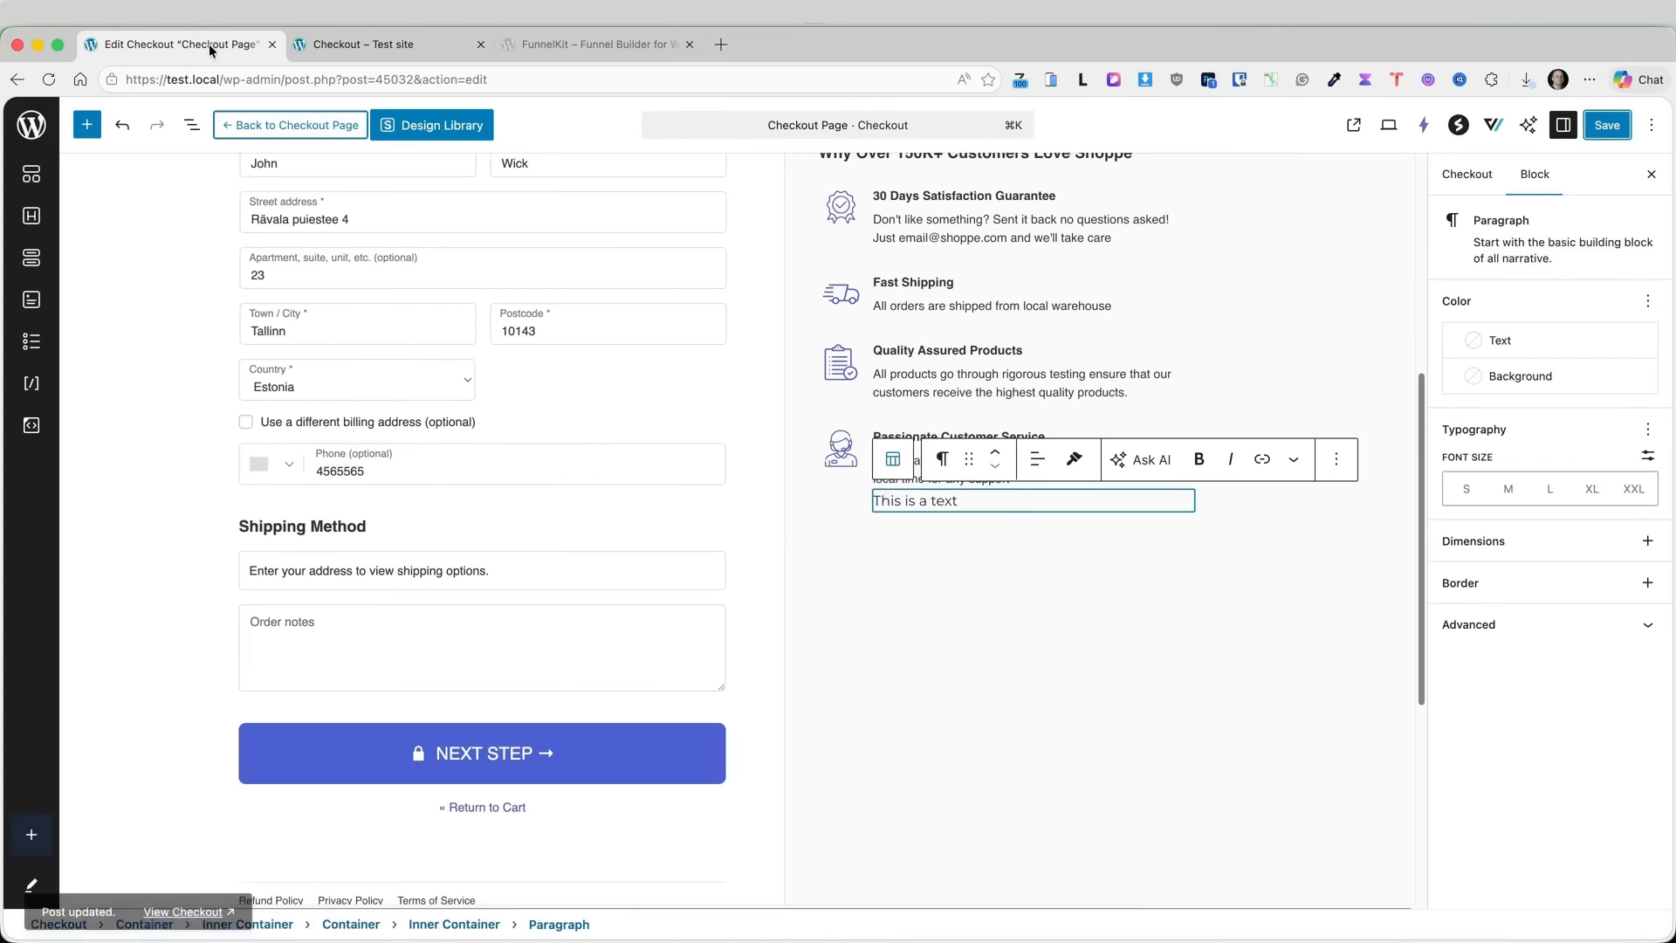
- Delete the "This is a text" paragraph and save the checkout page
click(1336, 459)
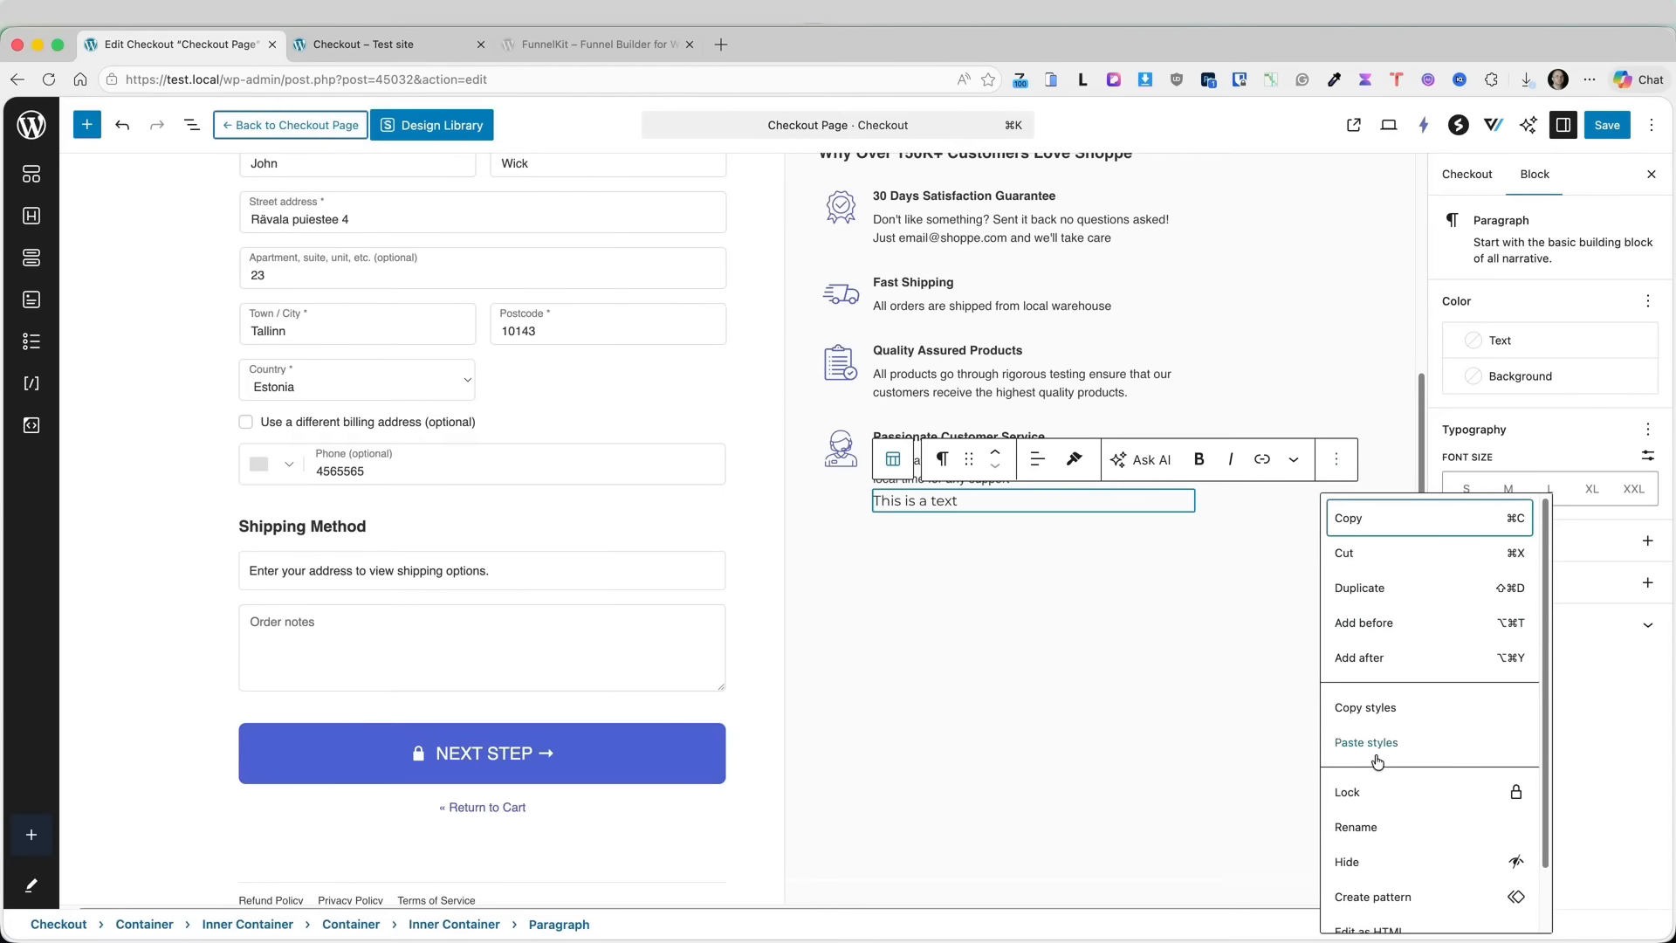
scroll(1370, 864, down, 2)
click(1356, 909)
key(super+s)
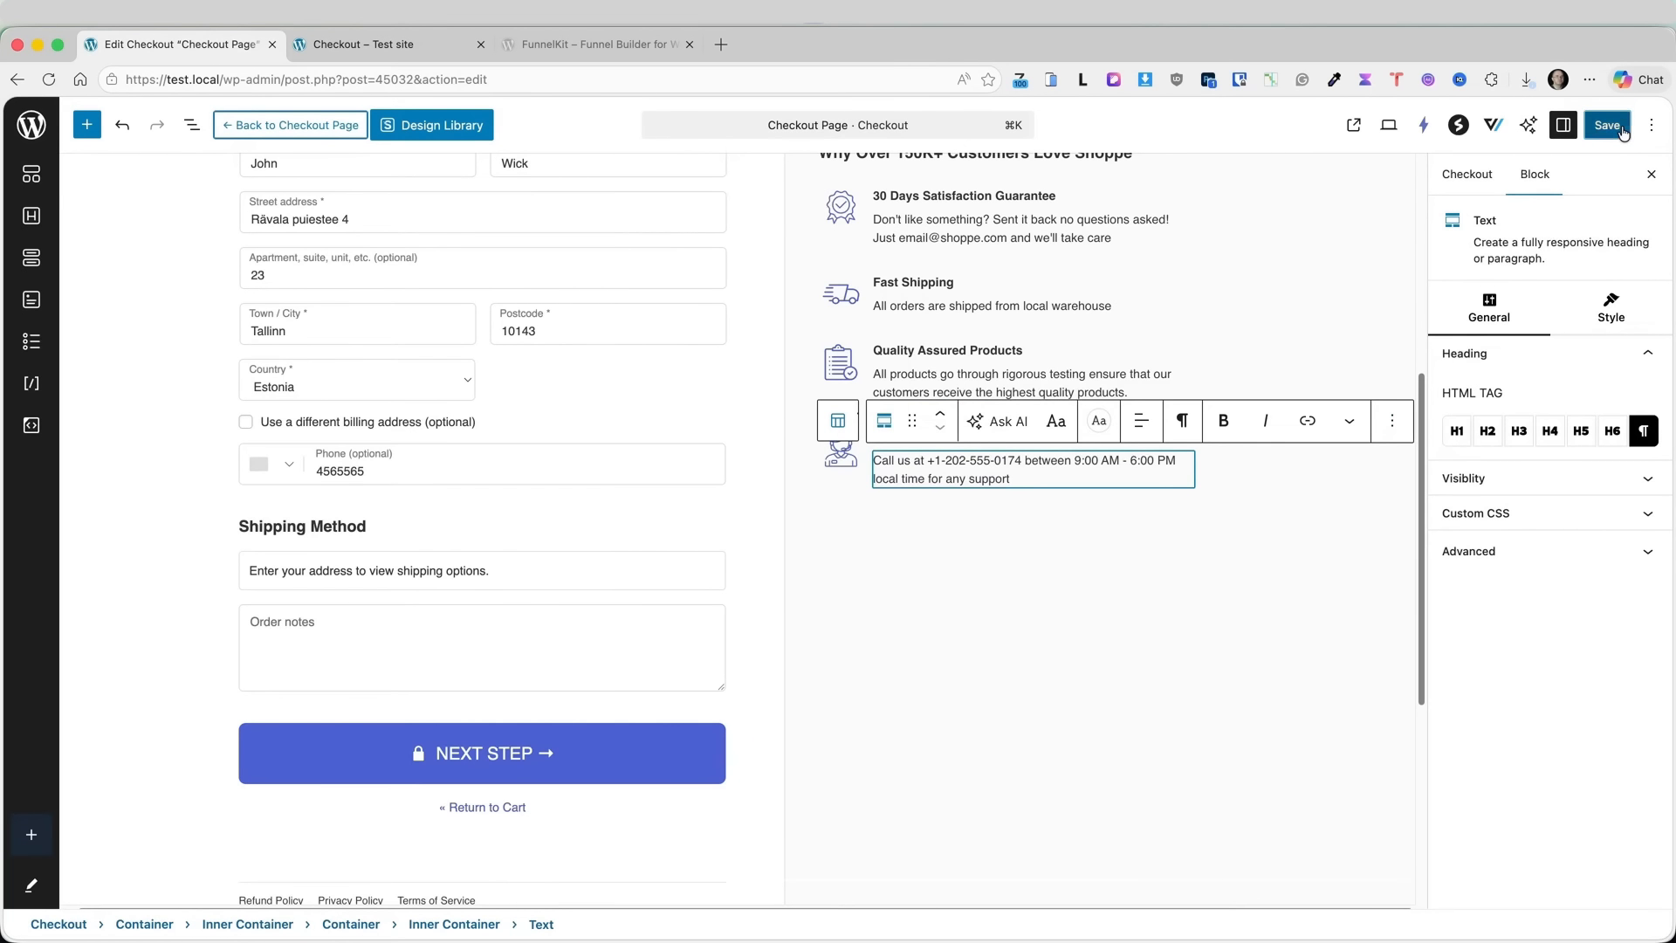
- Select the outer container around the checkout form and set its solid background to the theme's yellow
scroll(973, 501, up, 5)
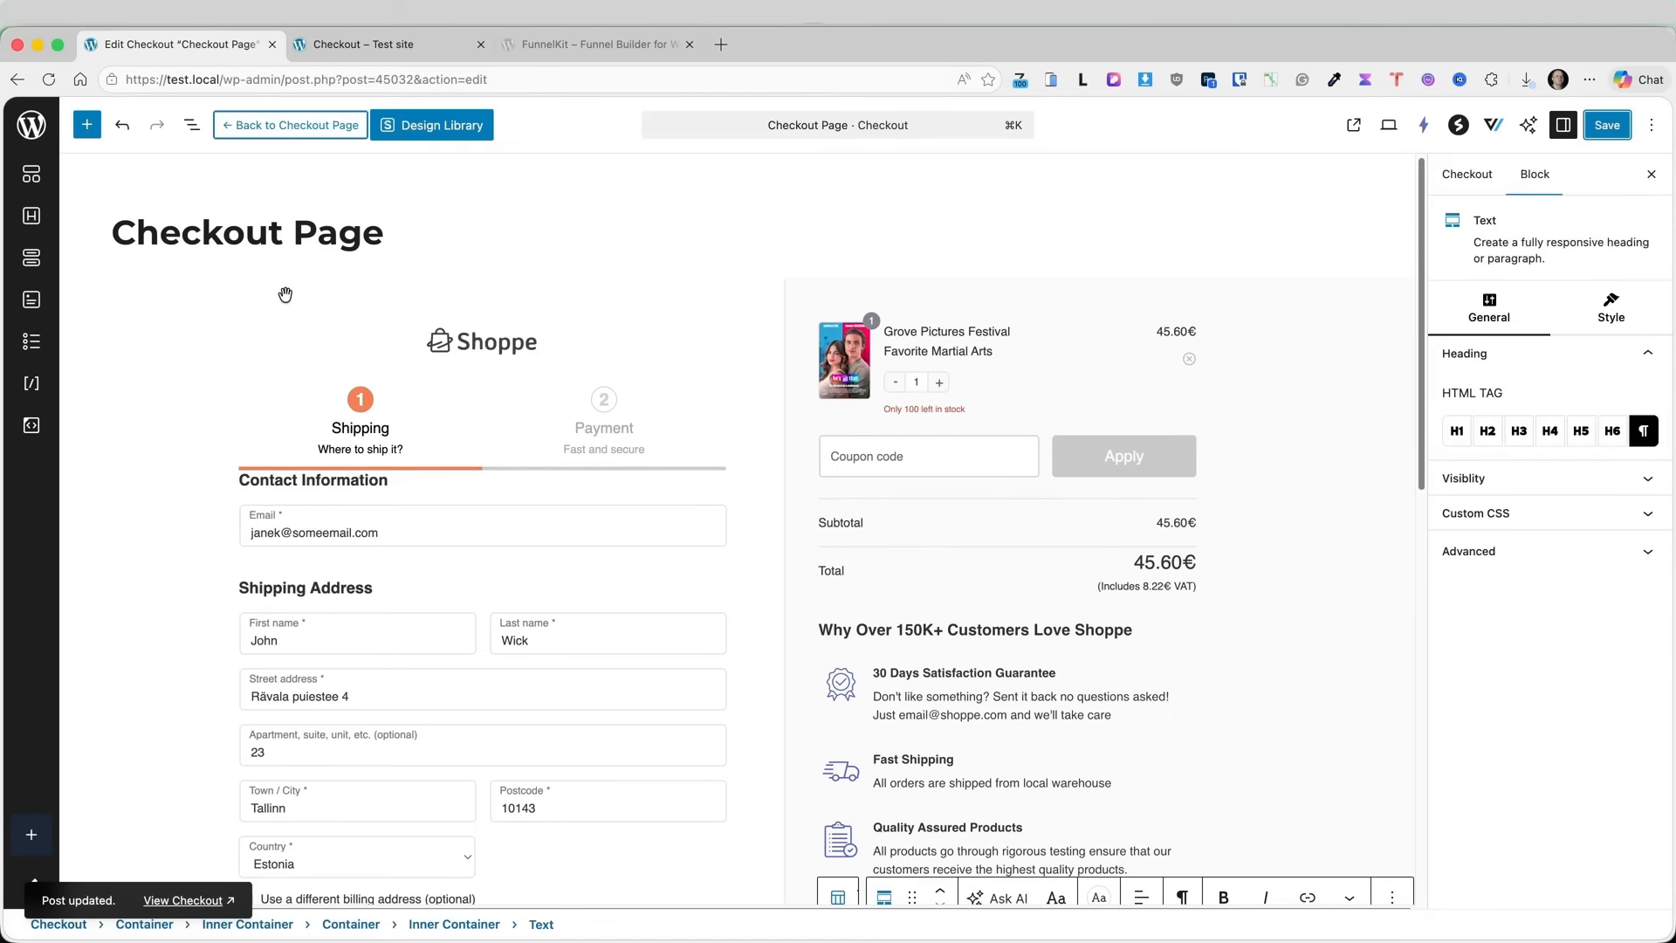
click(177, 312)
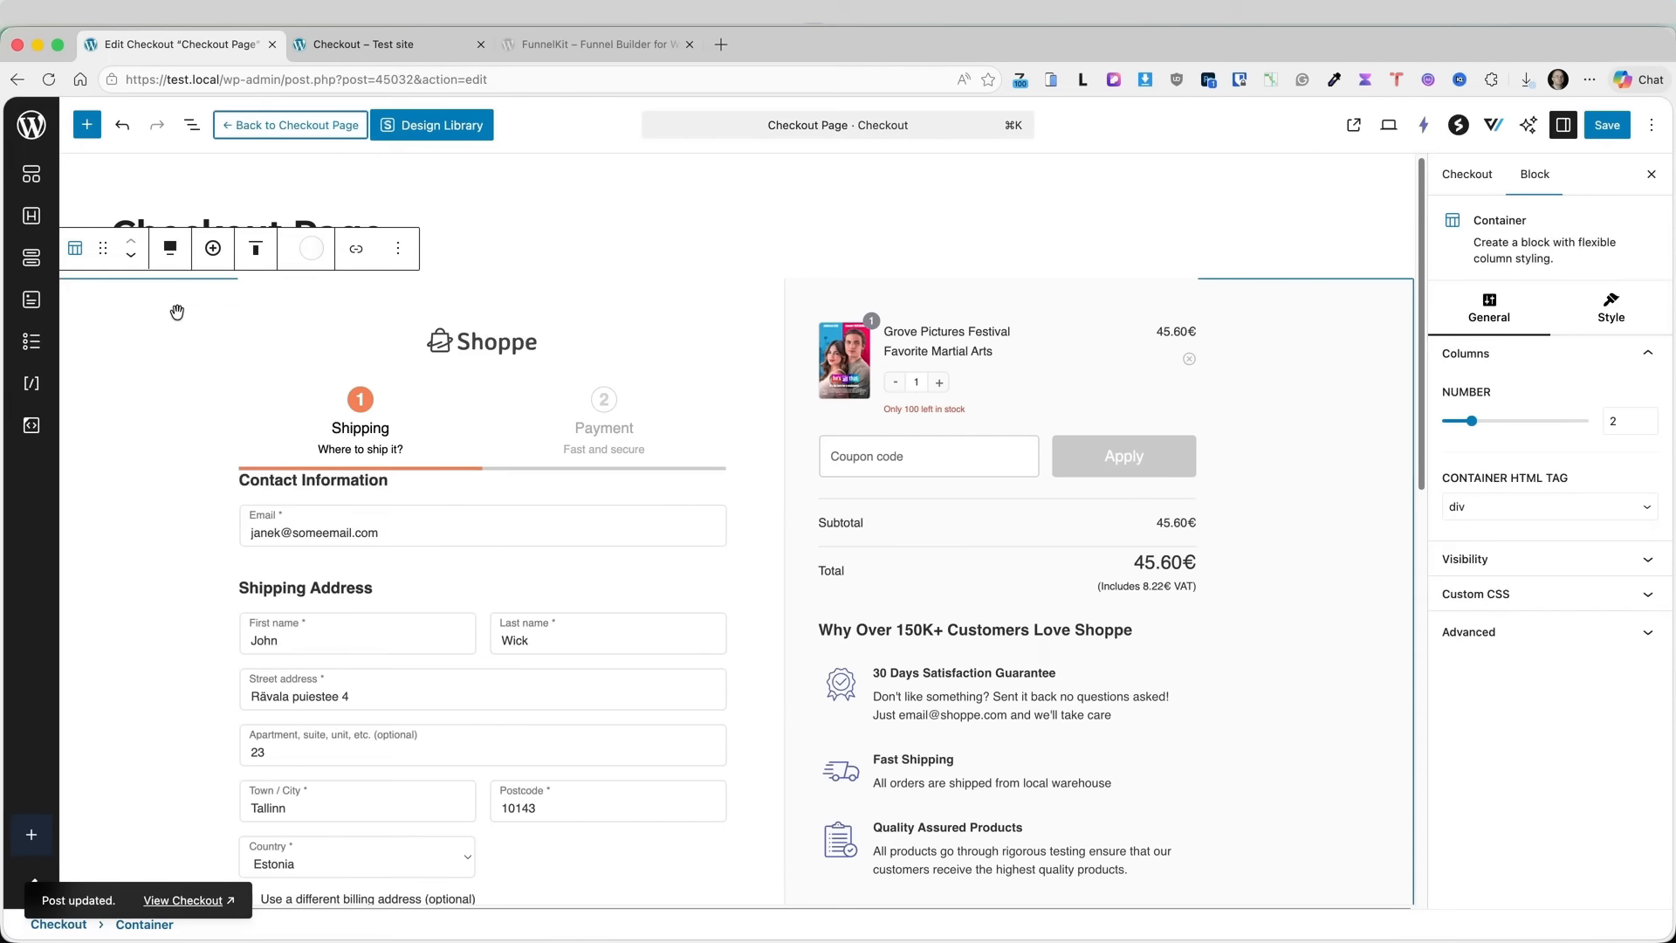
click(1581, 319)
scroll(1610, 463, down, 2)
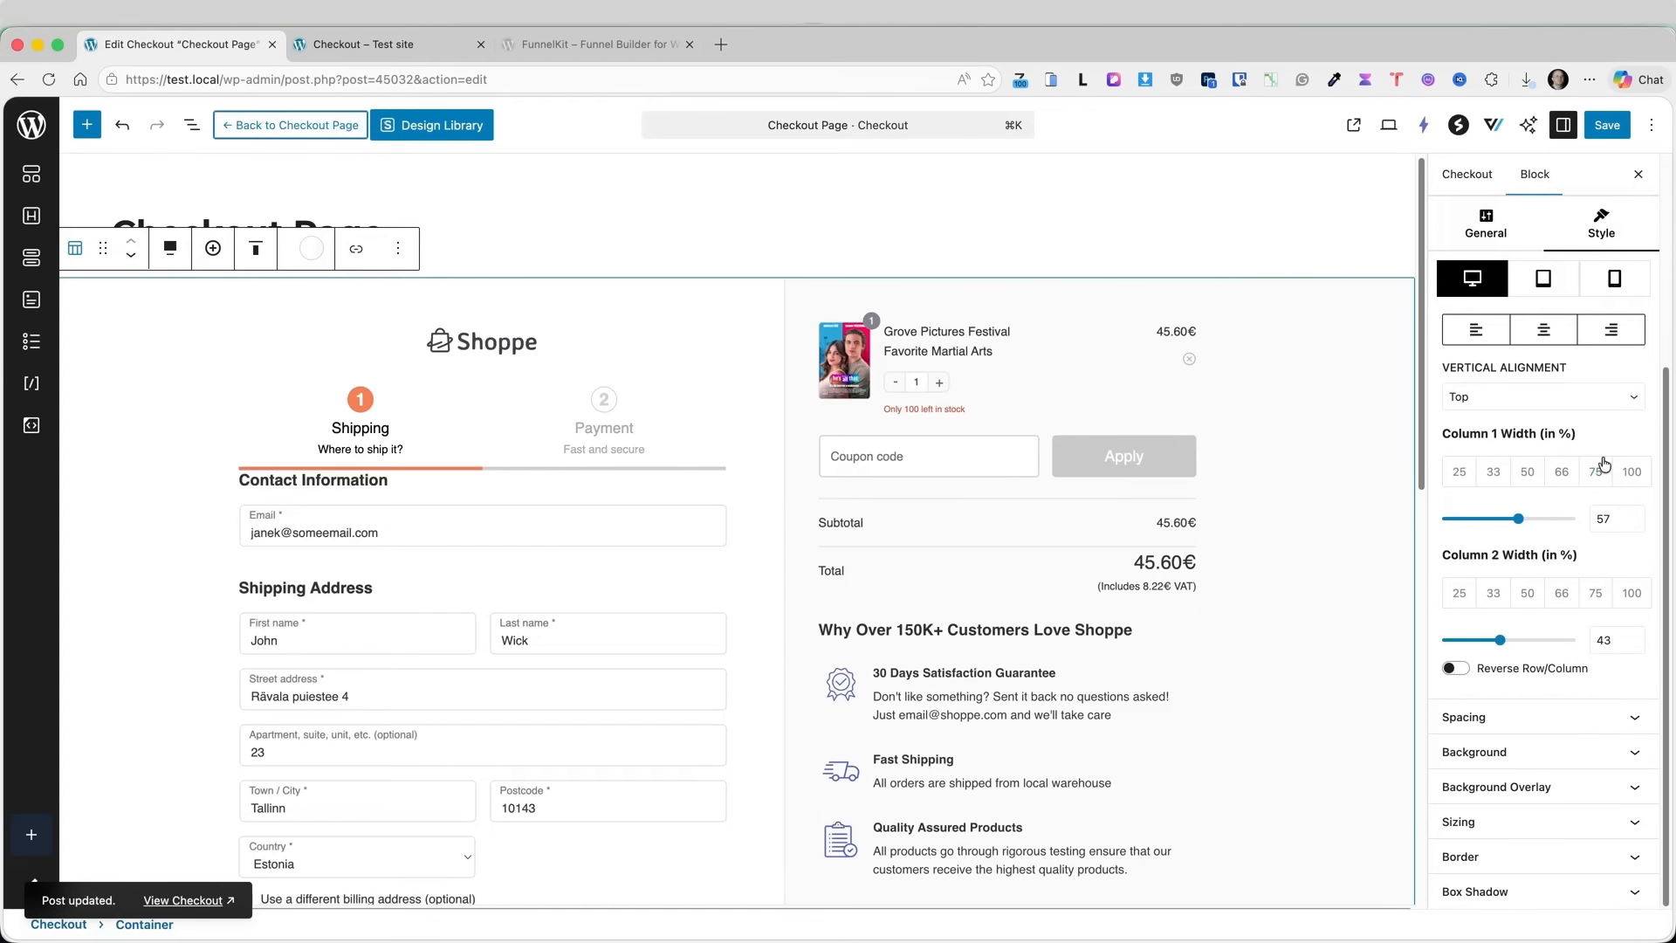
click(1558, 752)
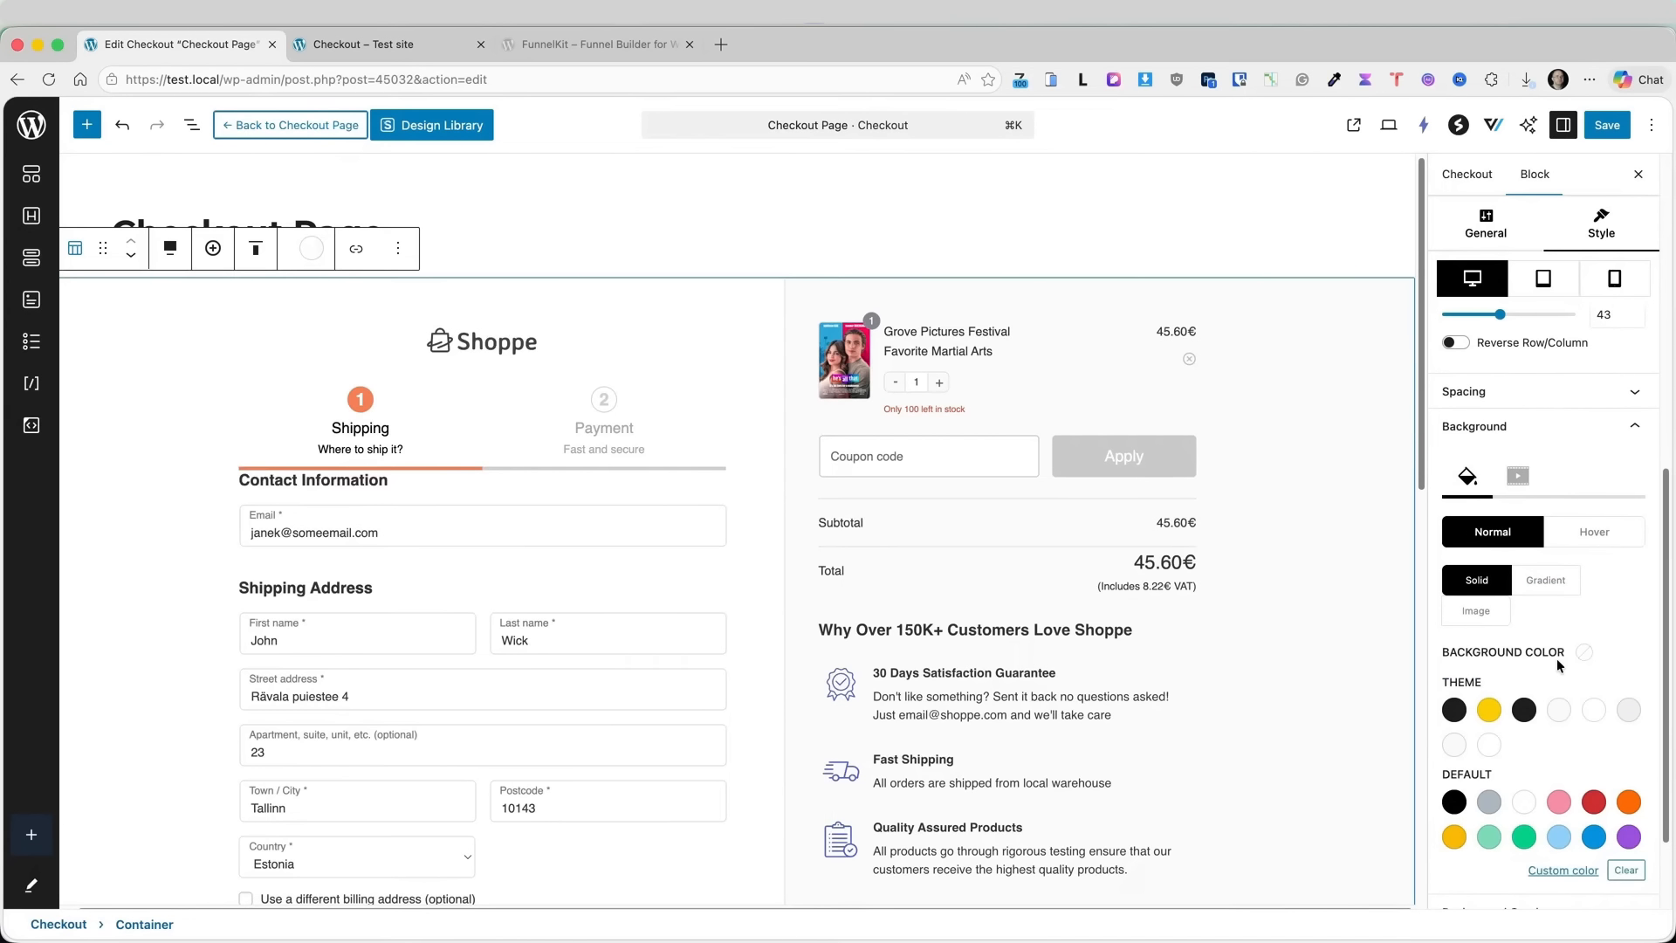
click(1489, 606)
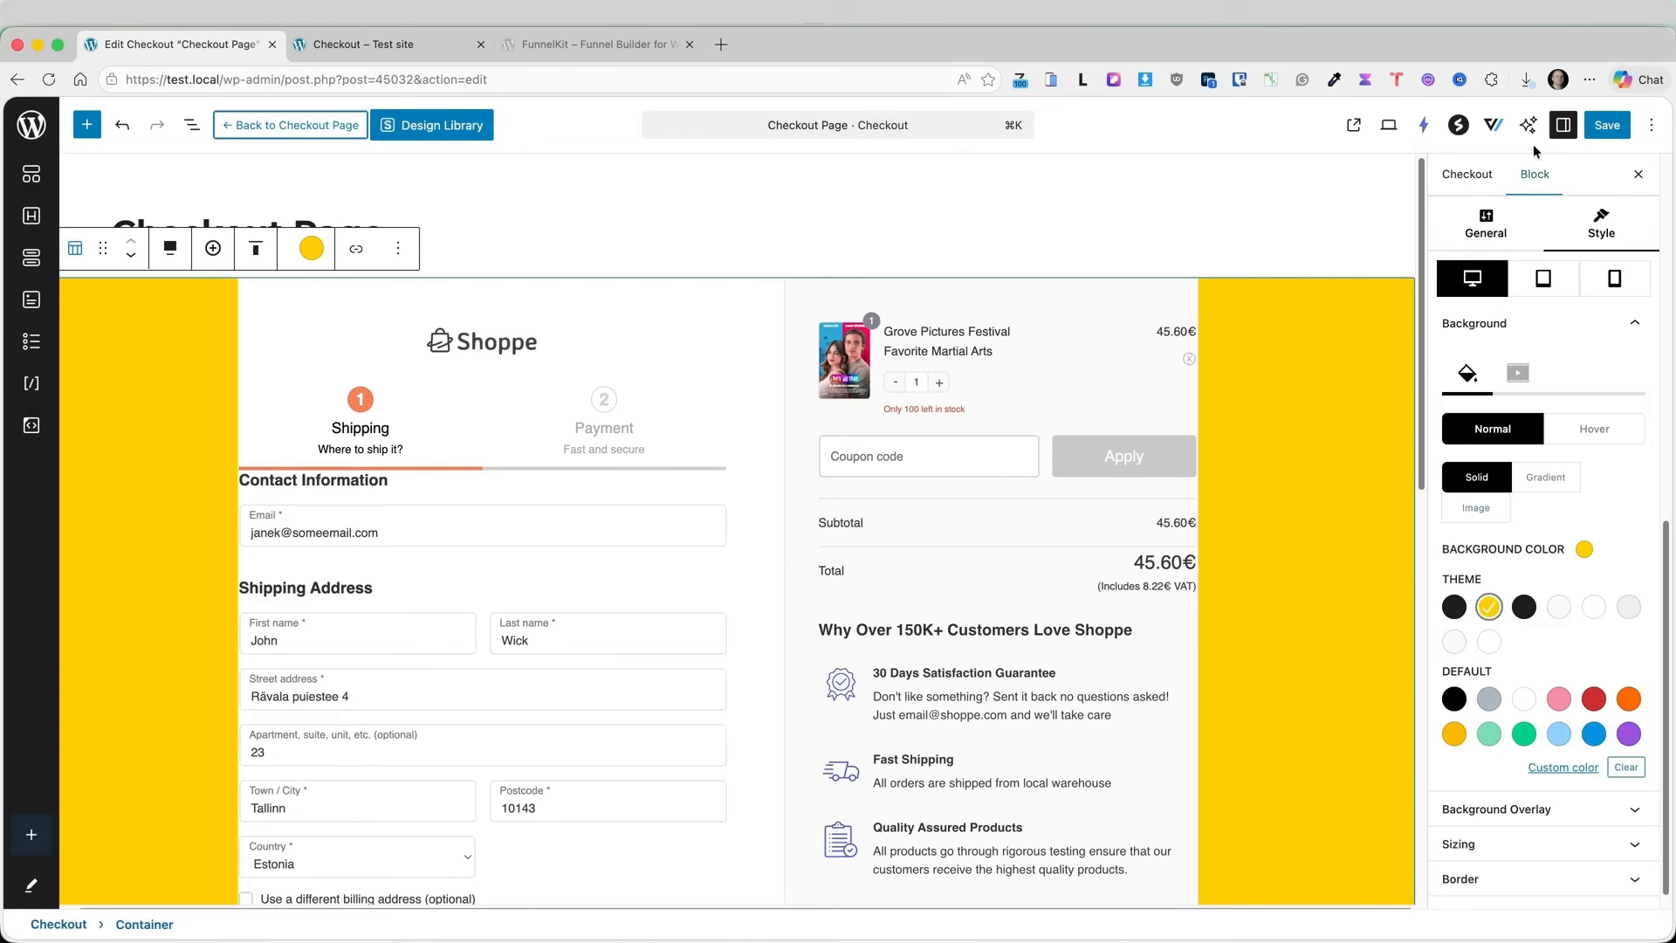
- Save the page and check the container's yellow background on the reloaded live checkout
click(1625, 127)
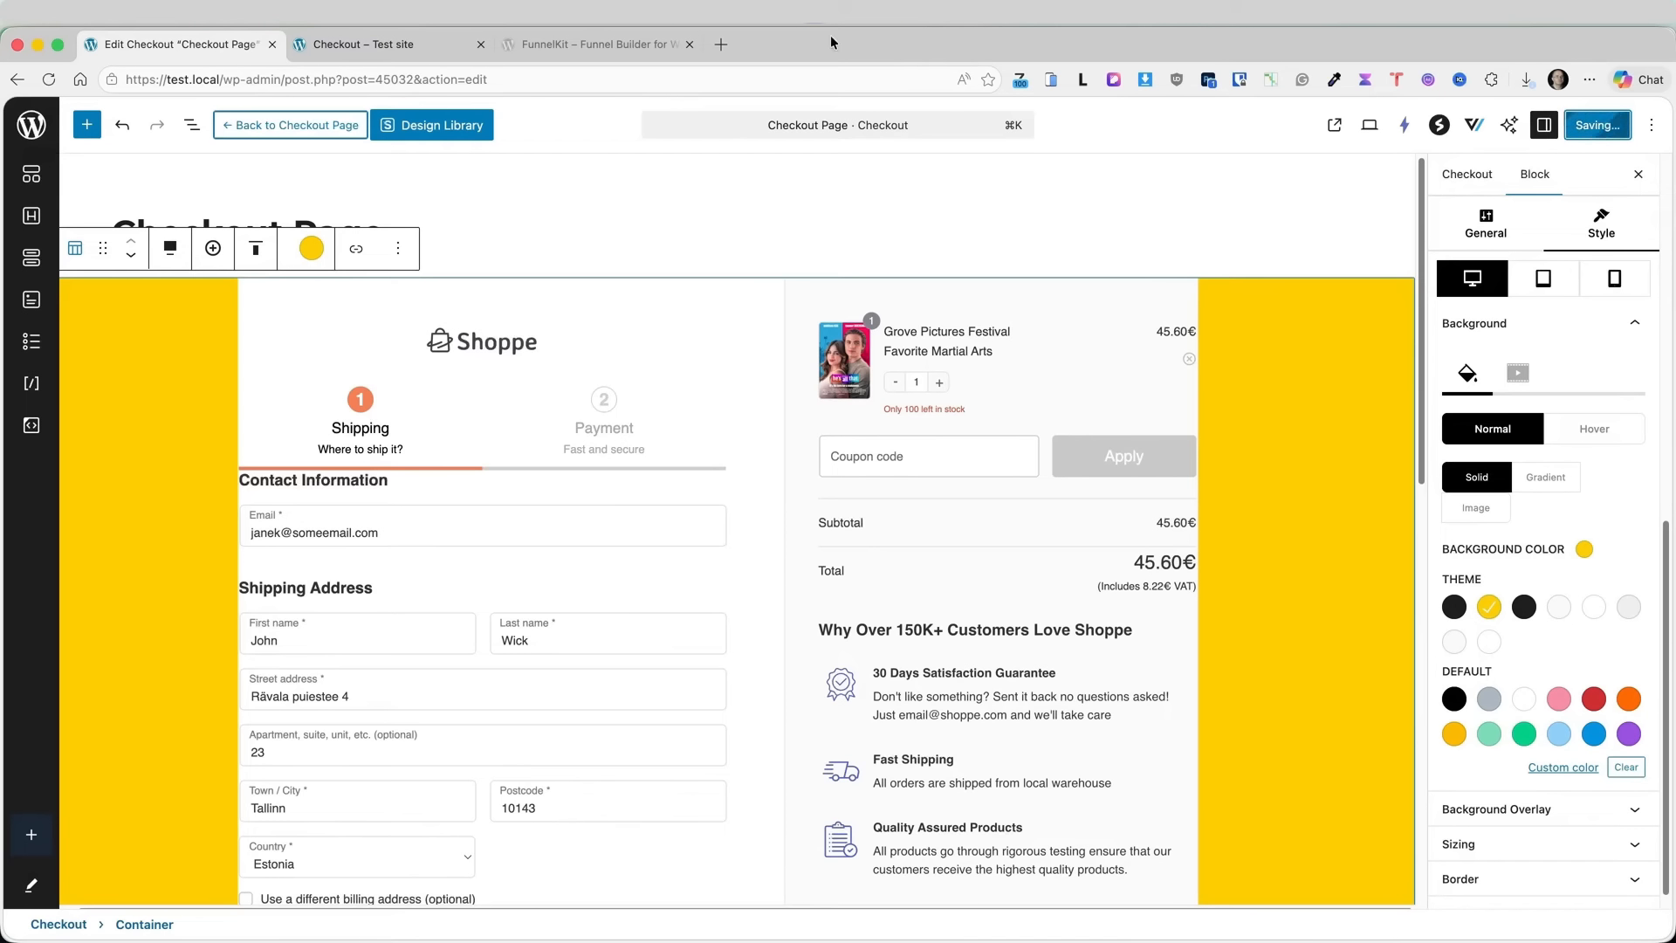
click(340, 39)
key(super+r)
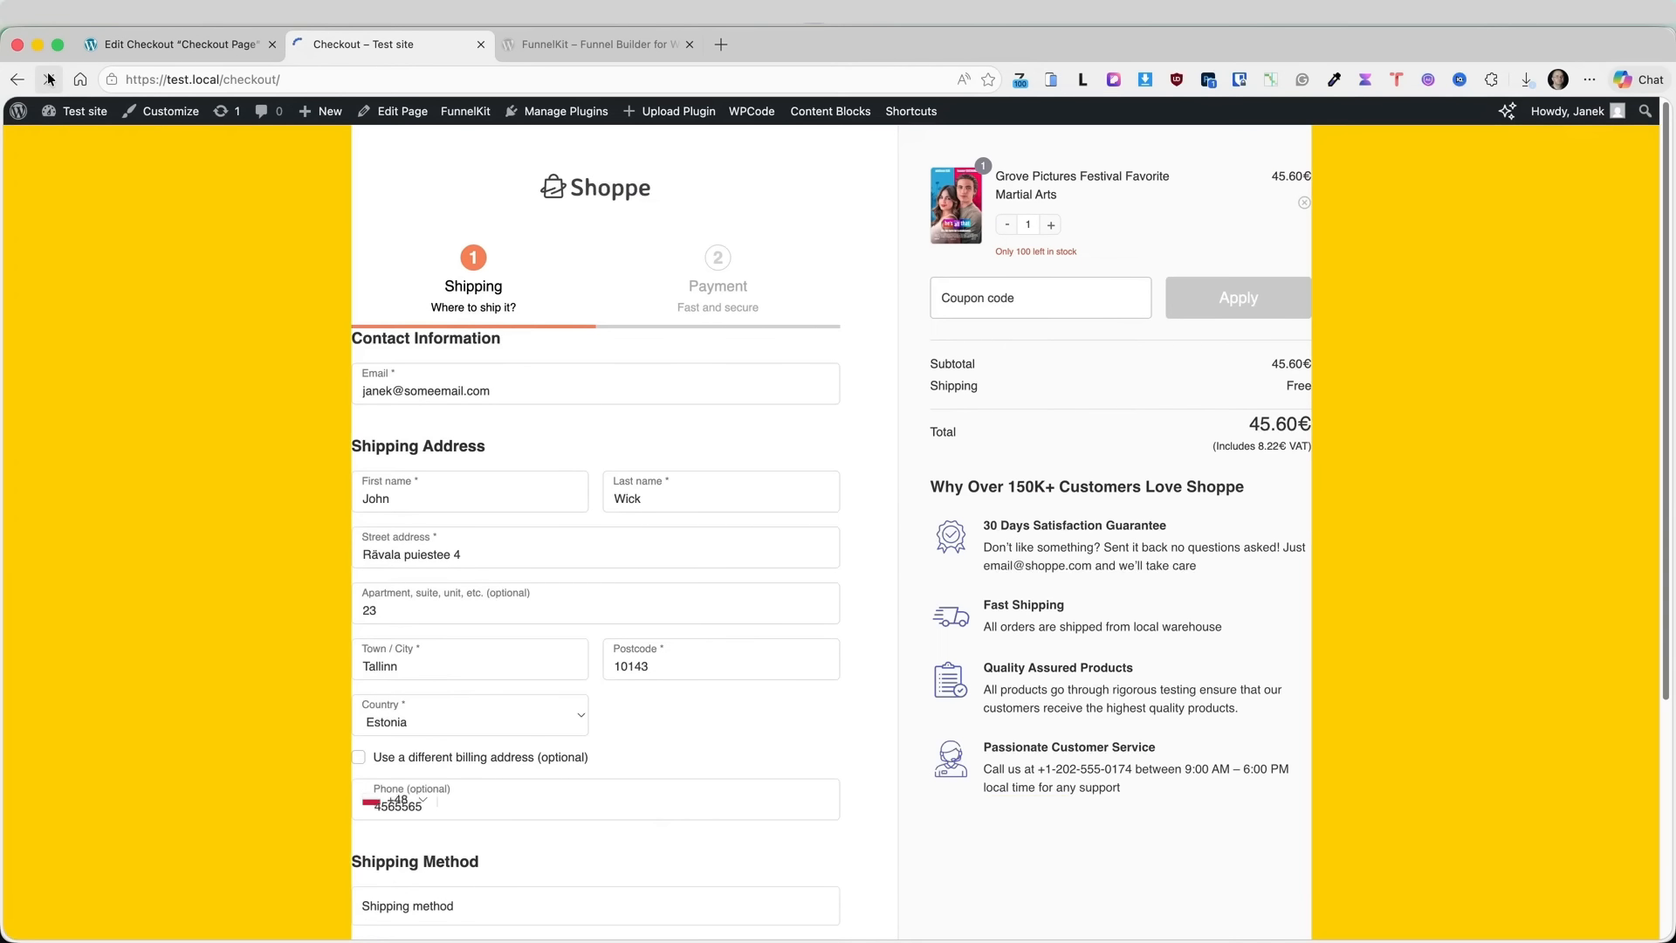
click(171, 42)
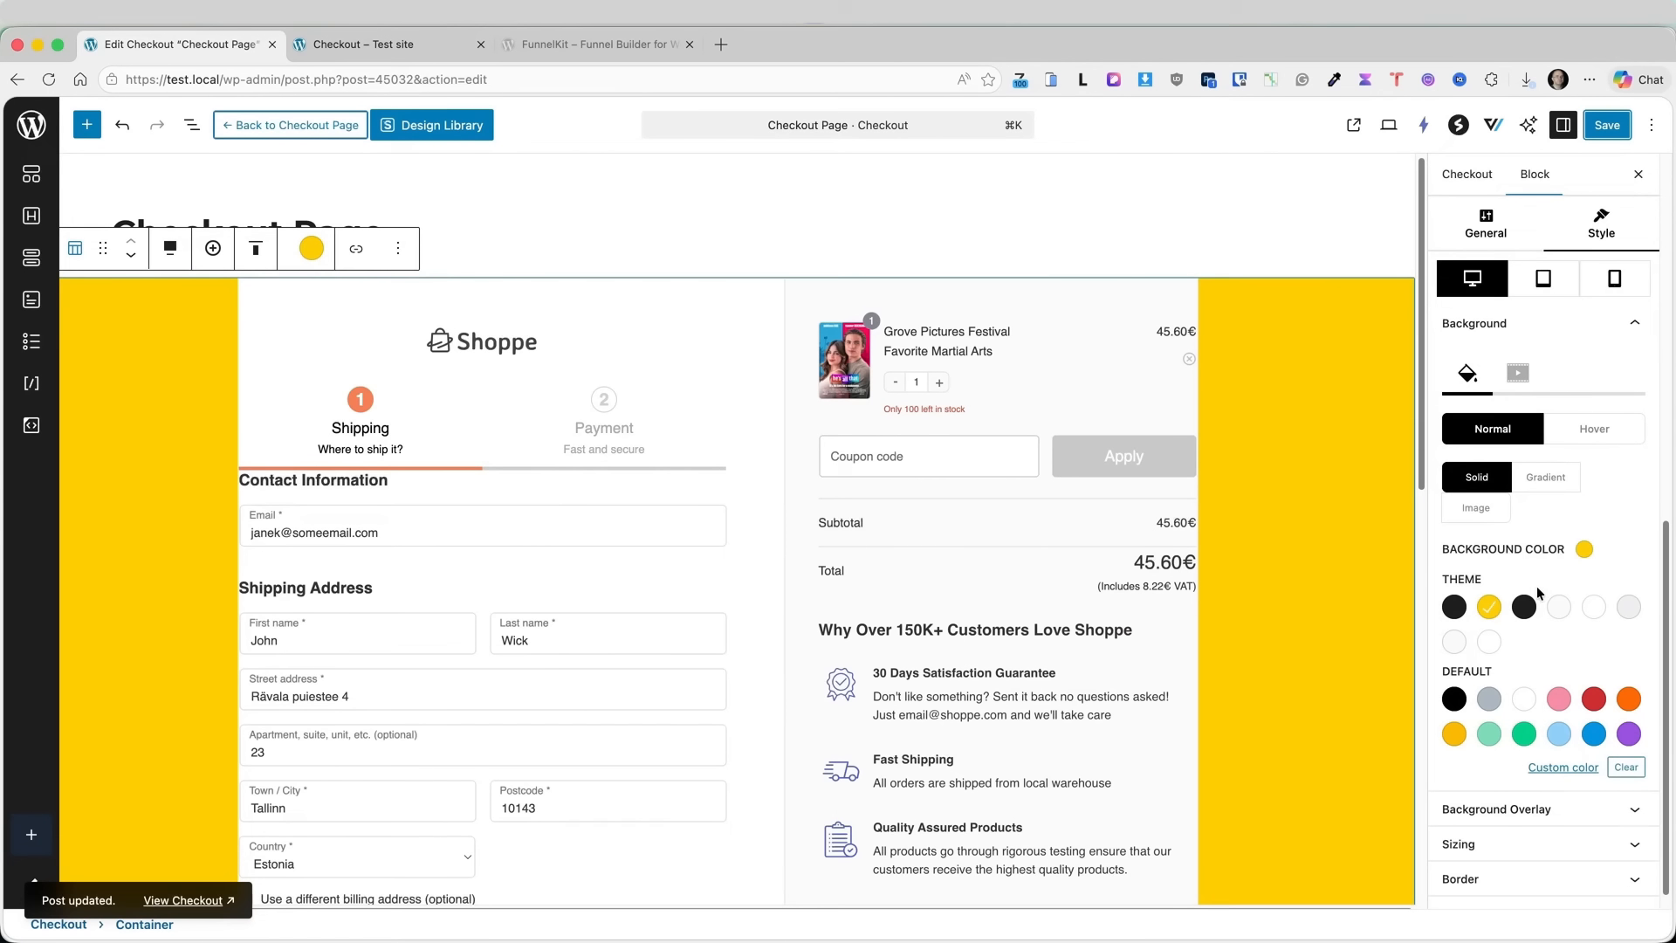
- Clear the outer container's background color and save the checkout page
scroll(1532, 626, down, 1)
click(1625, 744)
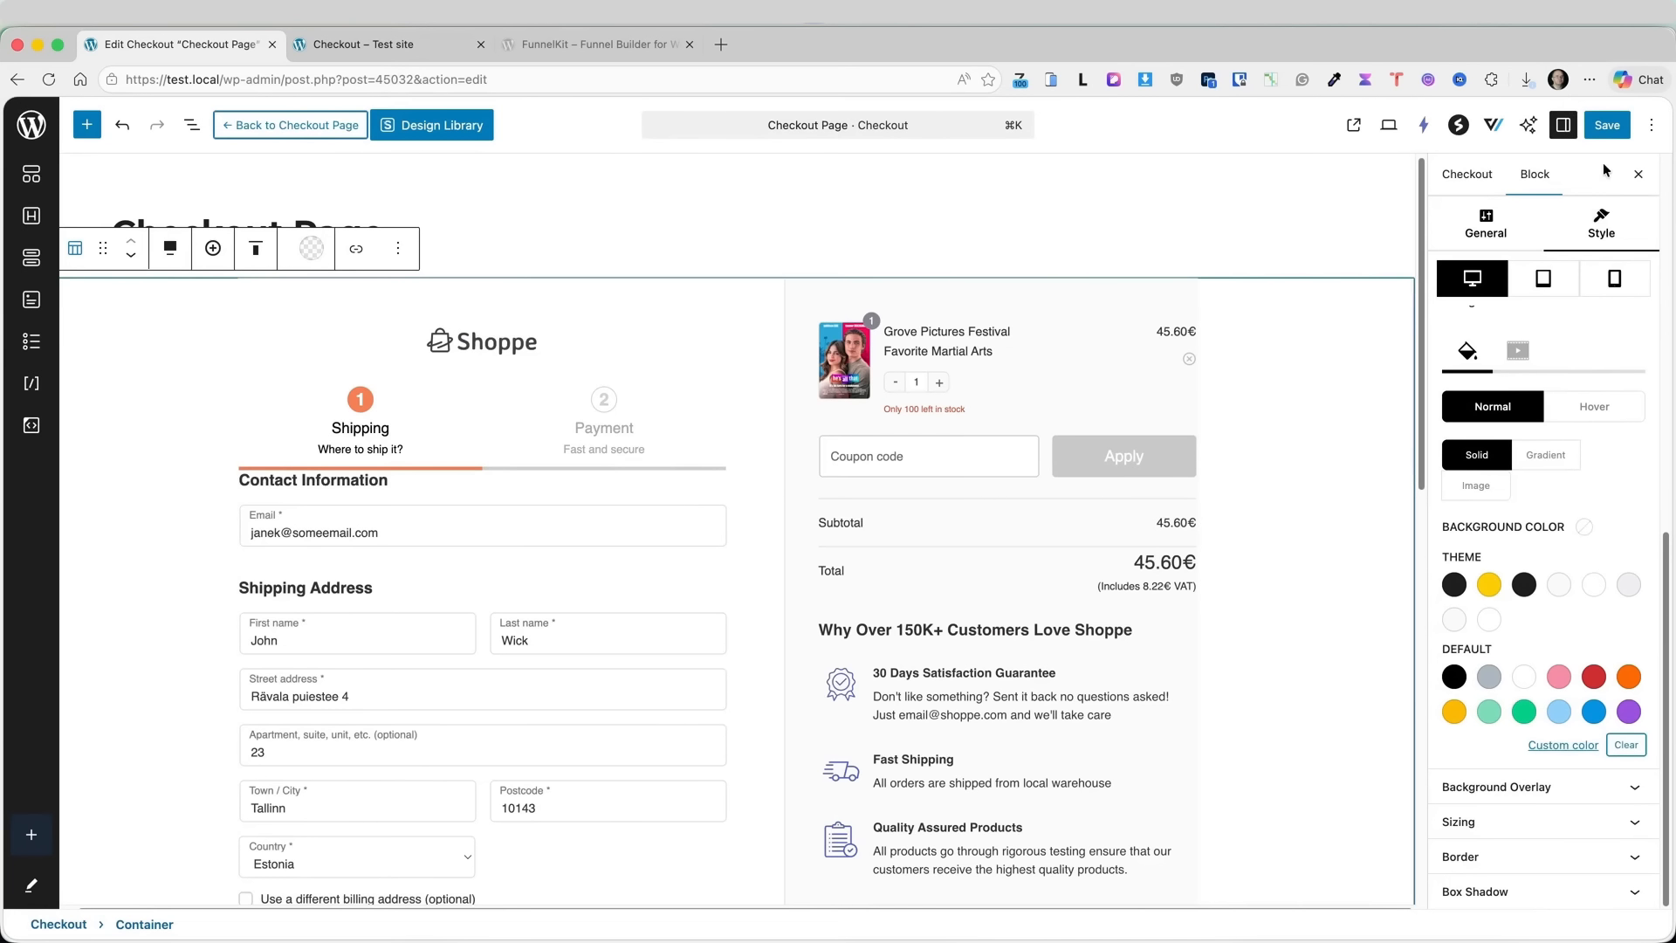
click(1608, 126)
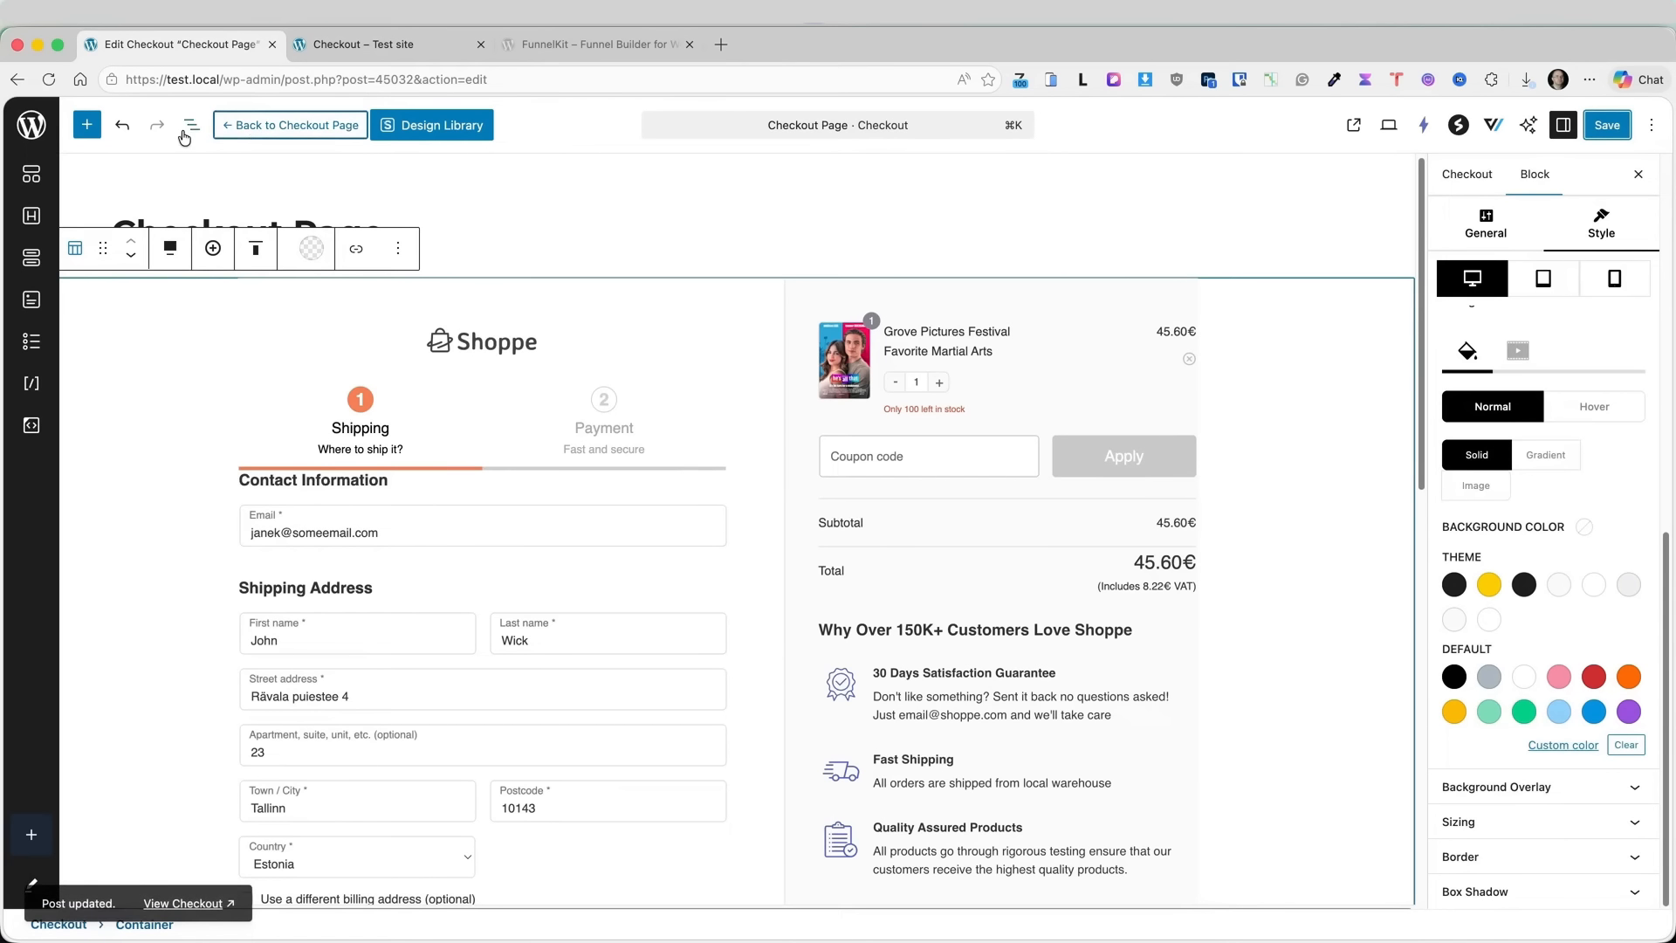
- Return to the funnel steps, open the Order Bump, and add the product "20th Century Fox Box Office Hit Horror" to it
click(301, 124)
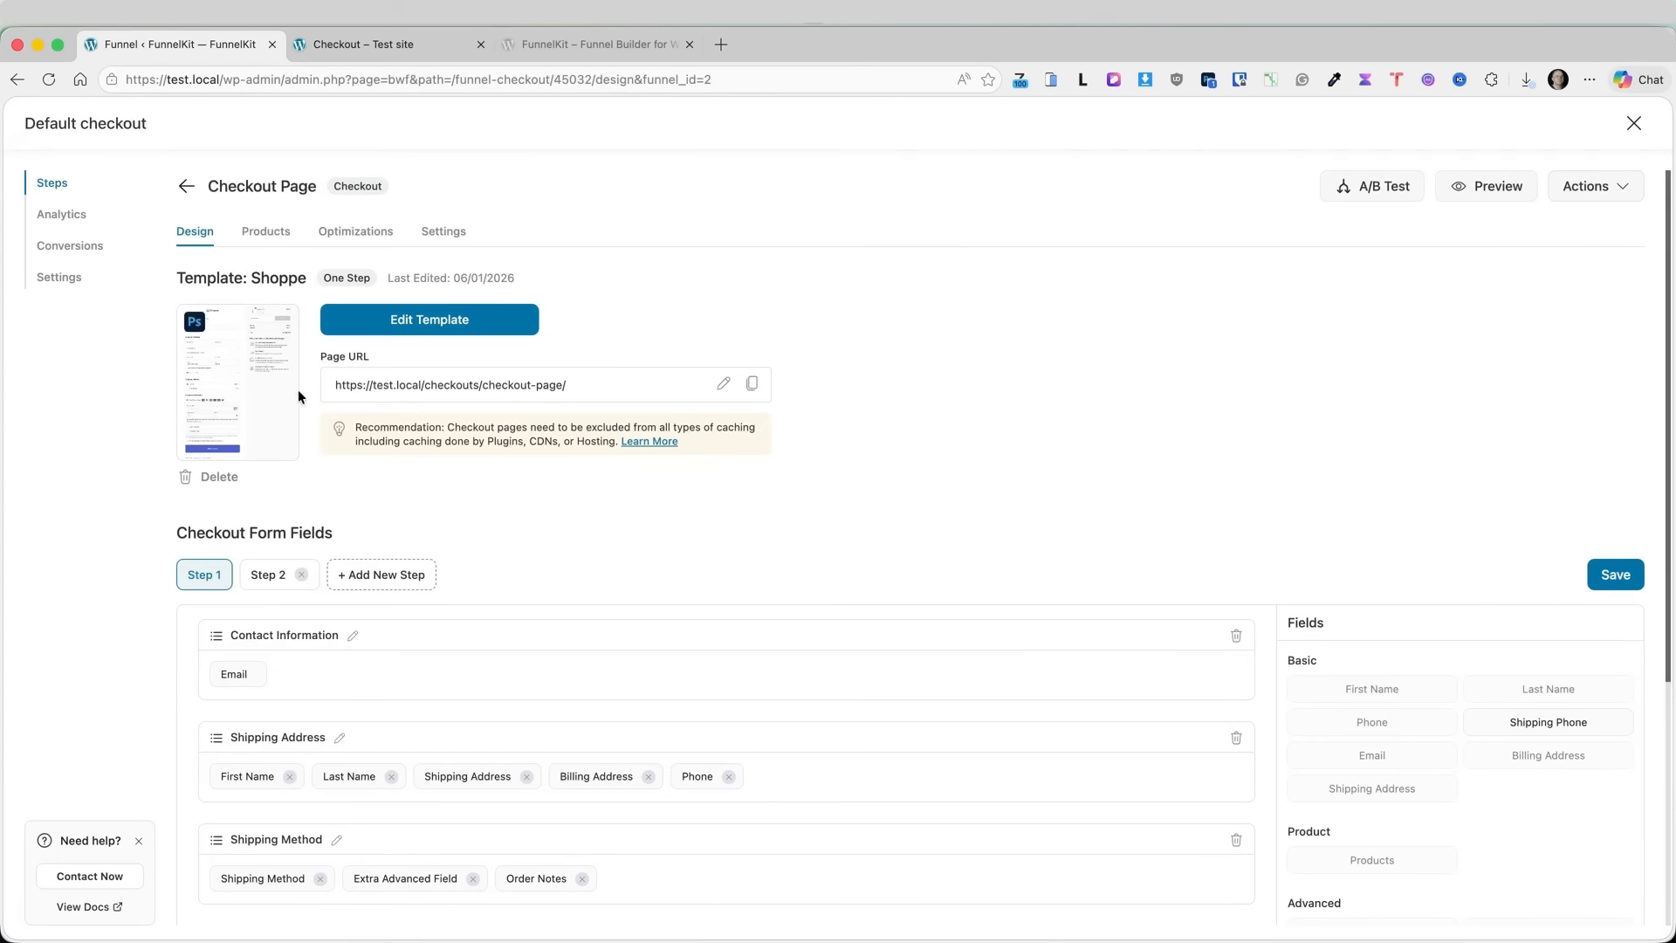
click(185, 186)
click(249, 308)
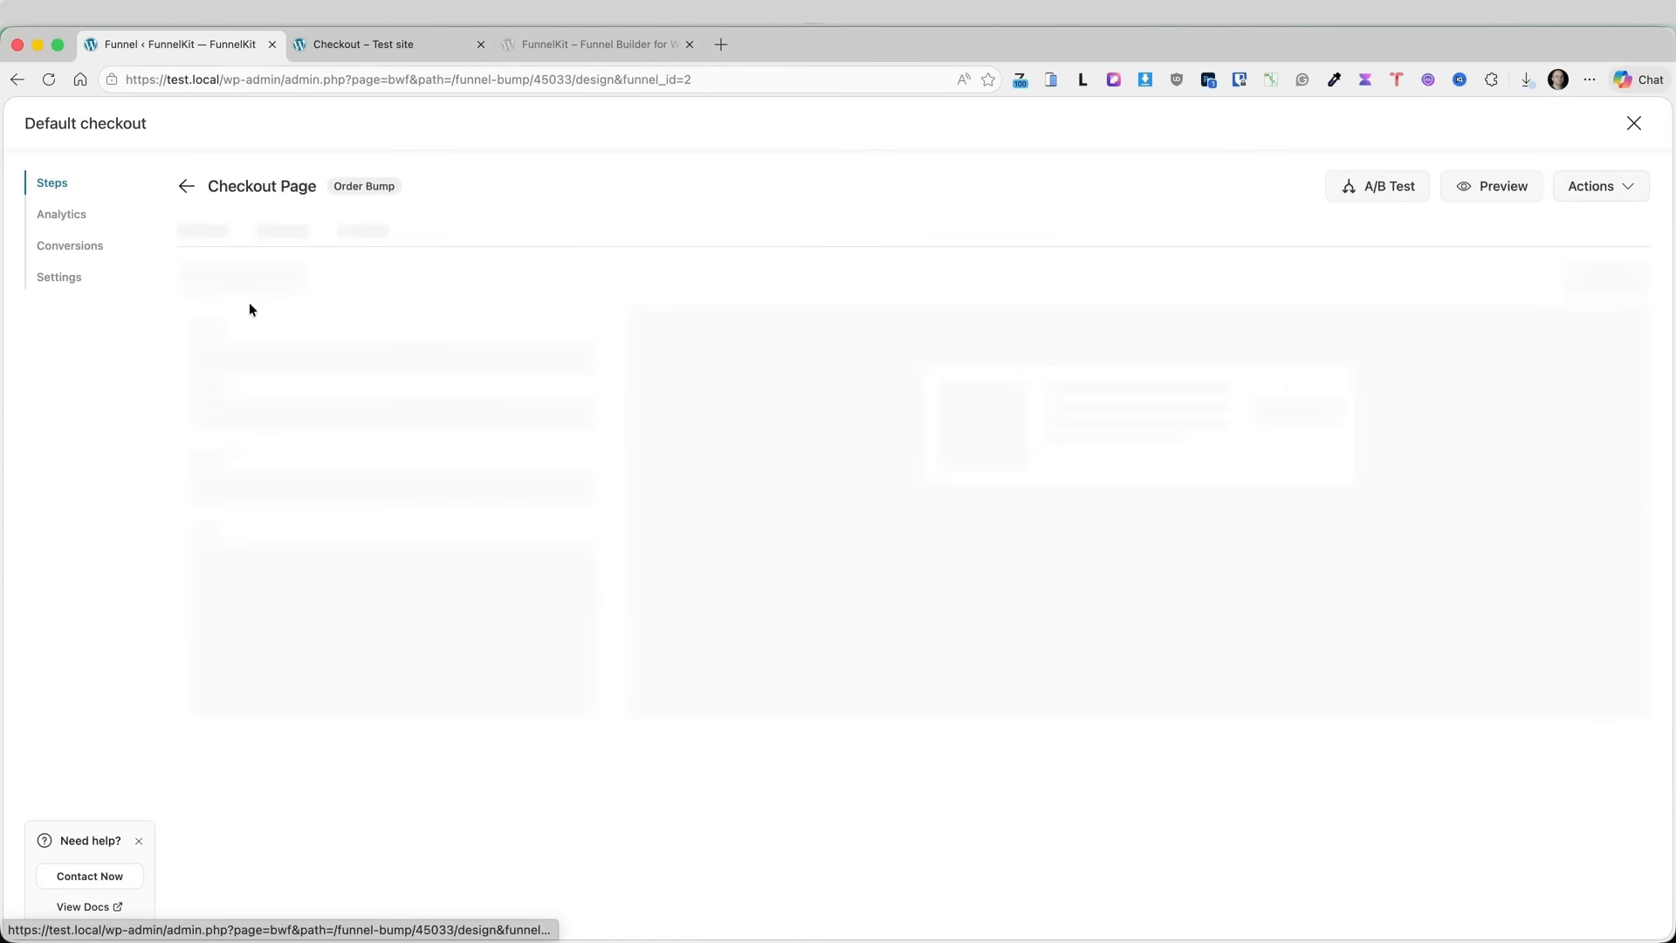
click(921, 628)
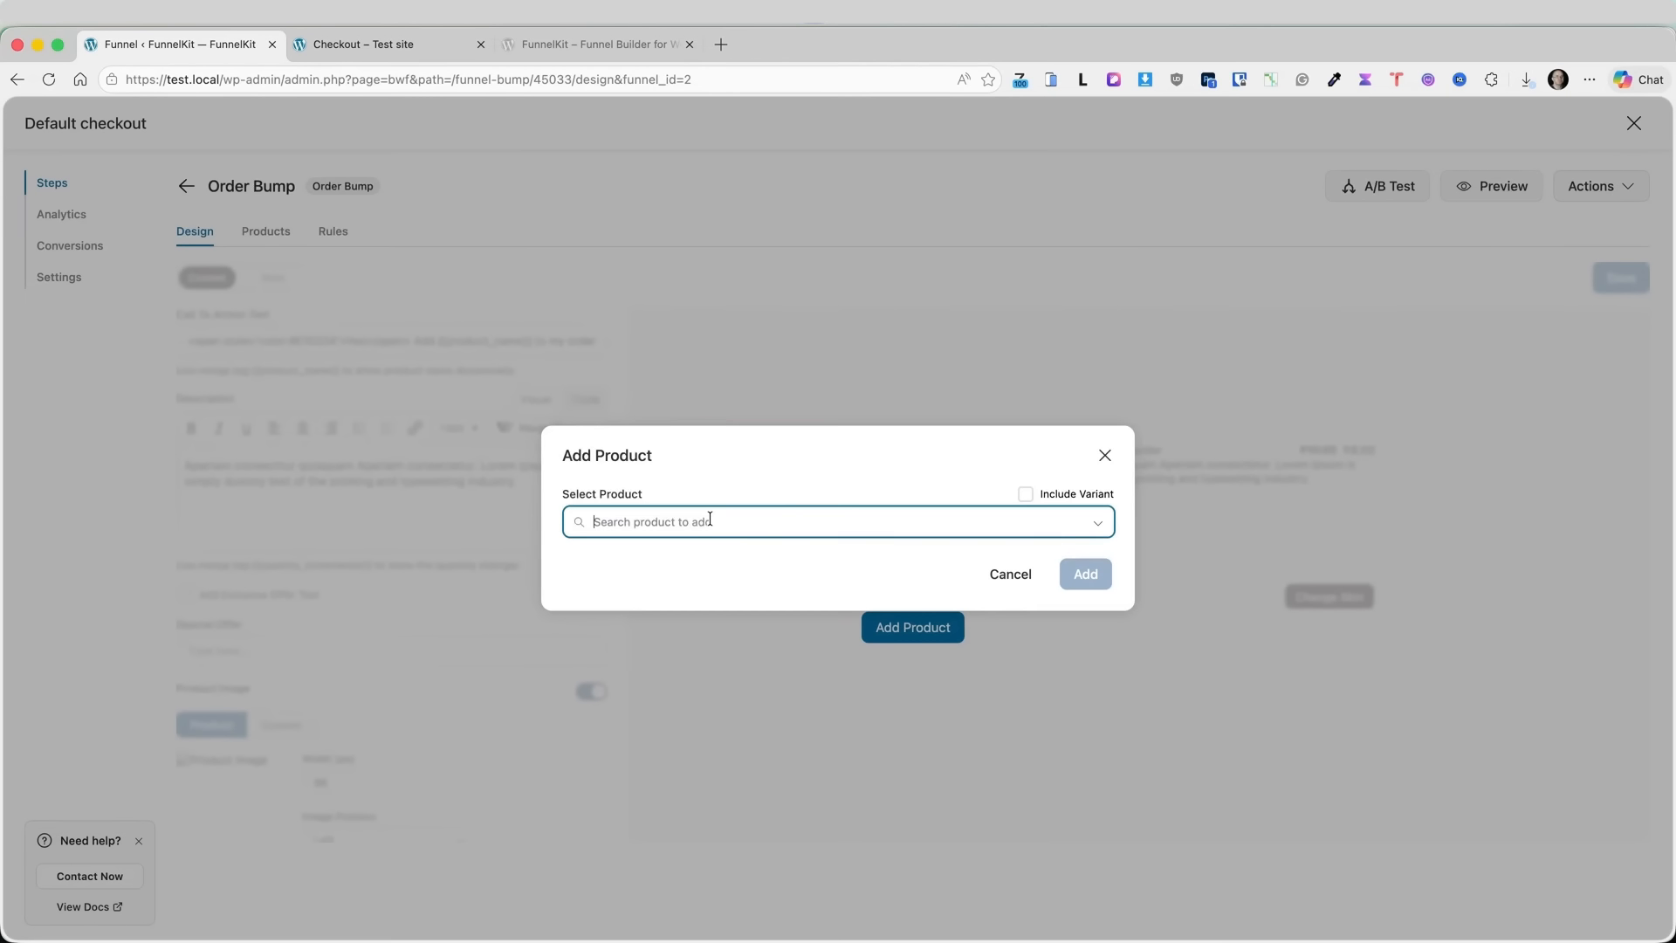
text(fox)
click(736, 566)
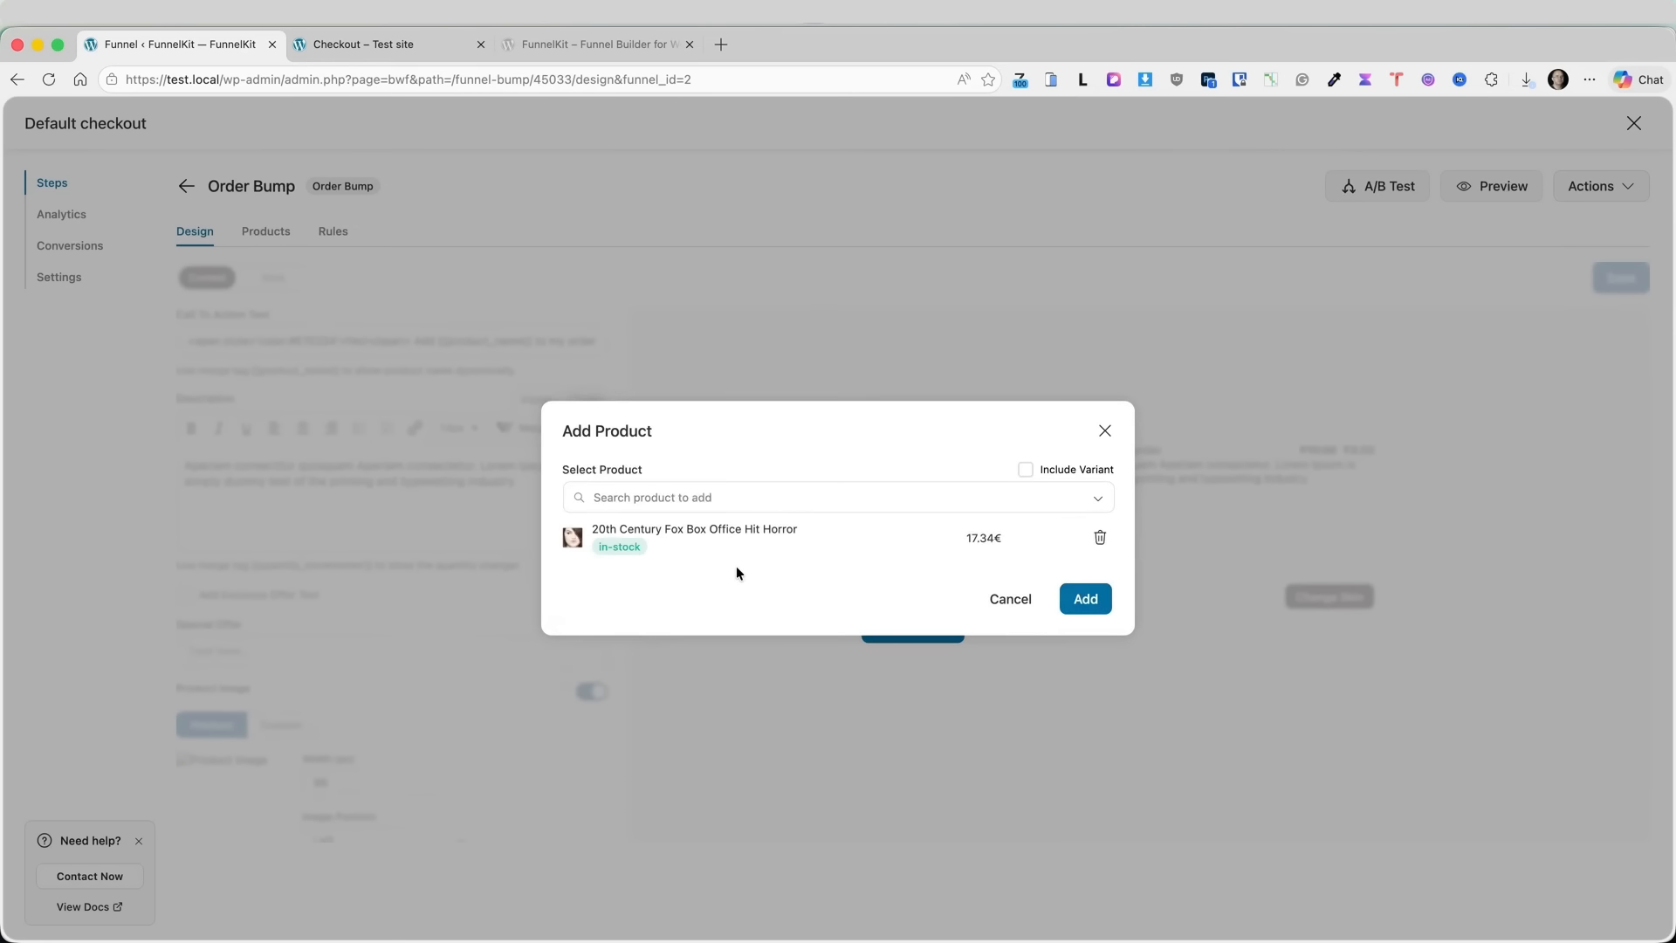
click(1083, 615)
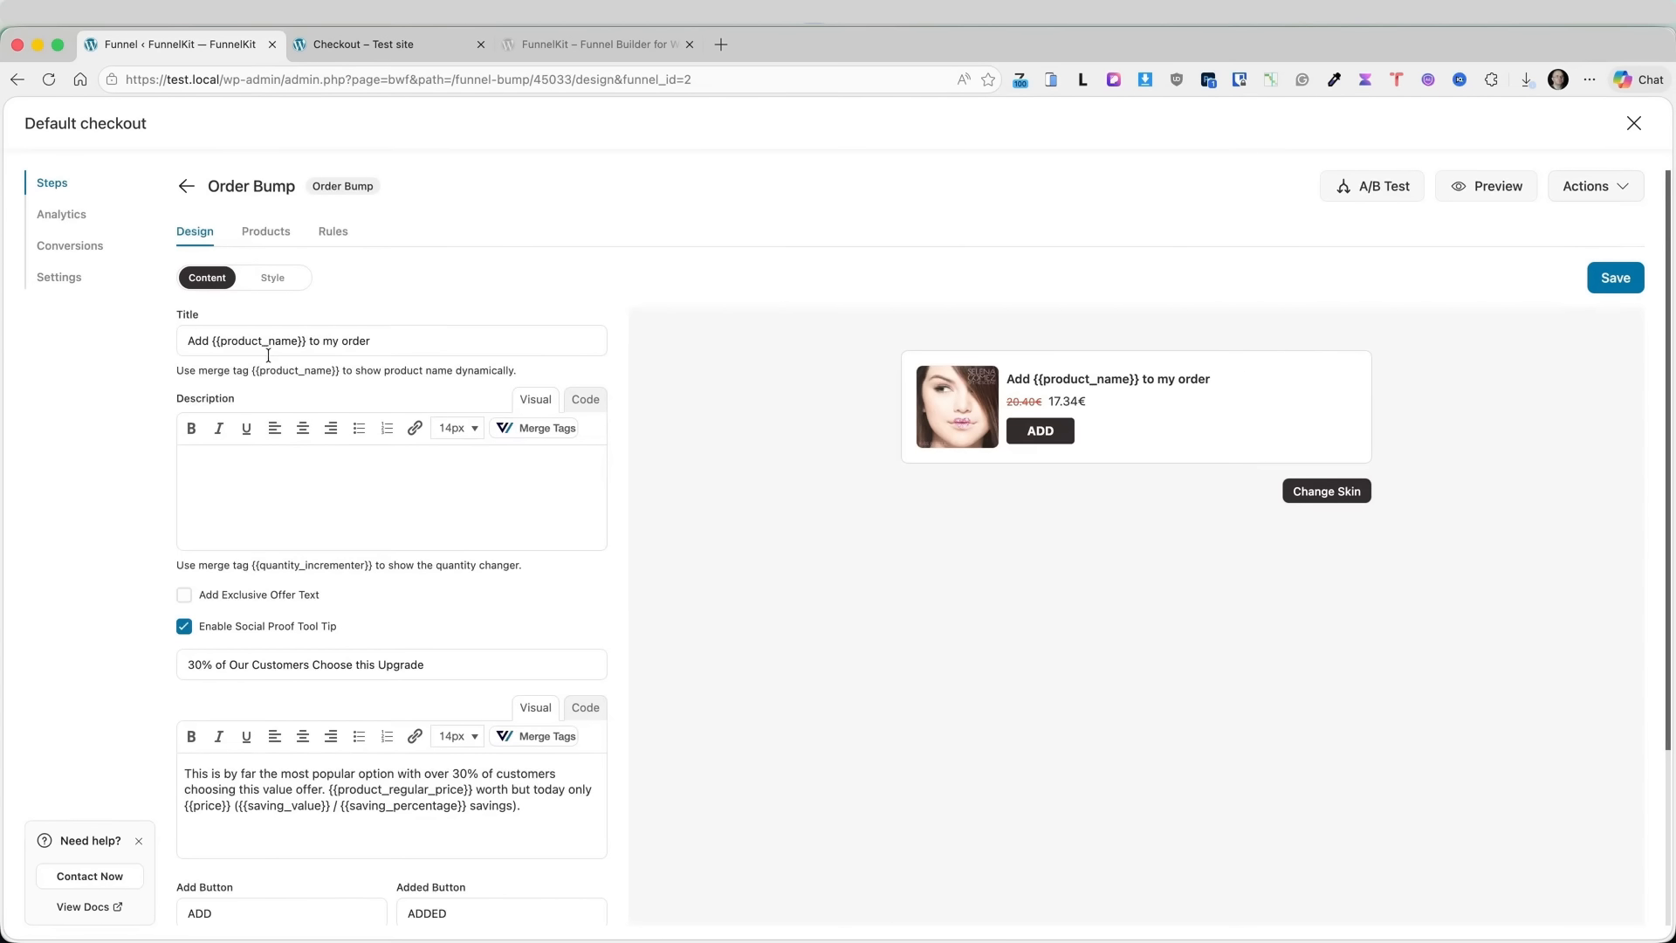
- Enable the order bump's Exclusive Offer text and review its remaining content settings
scroll(200, 364, down, 3)
click(184, 485)
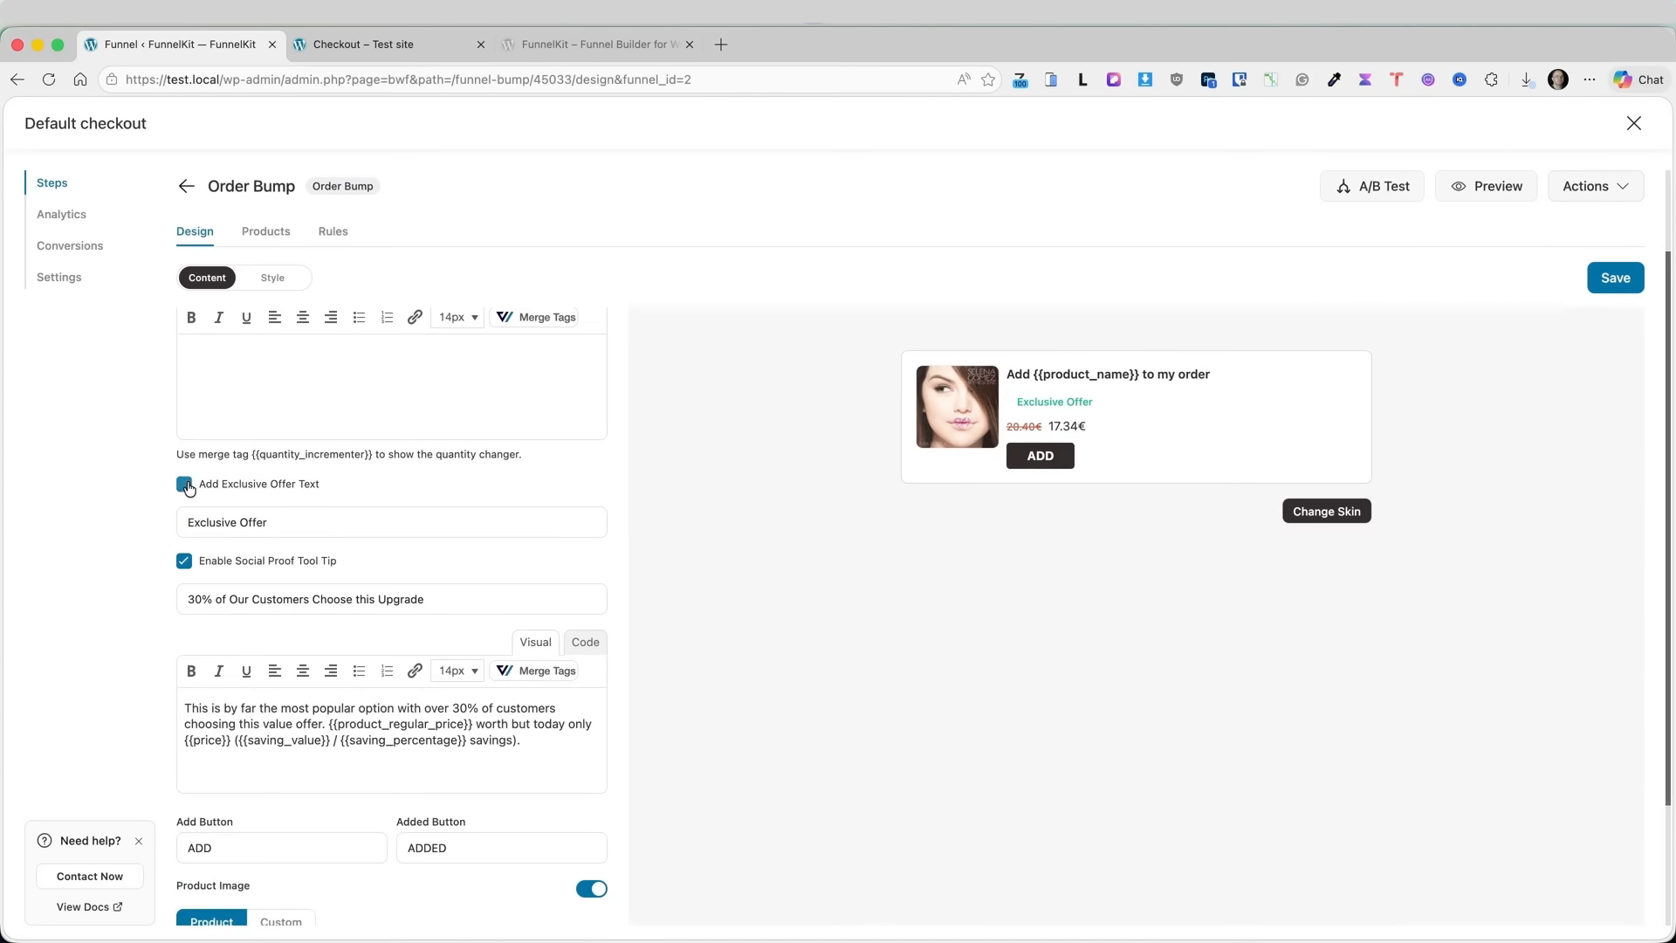
scroll(279, 731, down, 4)
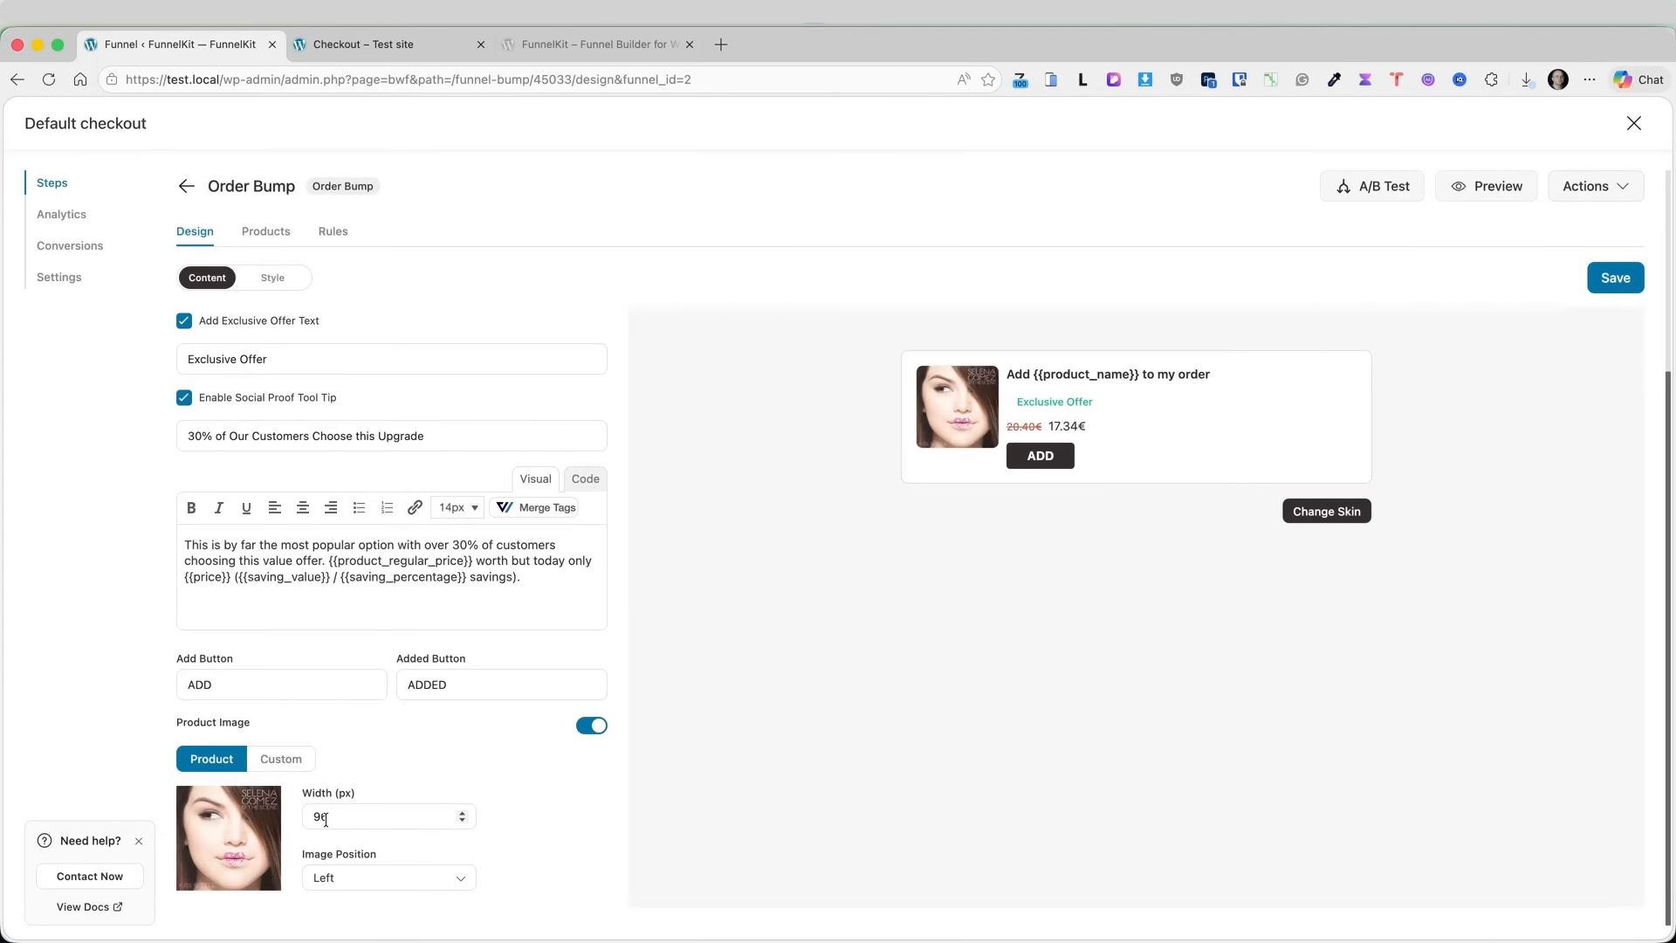
- Review the order bump's style settings, covering its desktop position options, layout, call to action text, and buttons
click(288, 280)
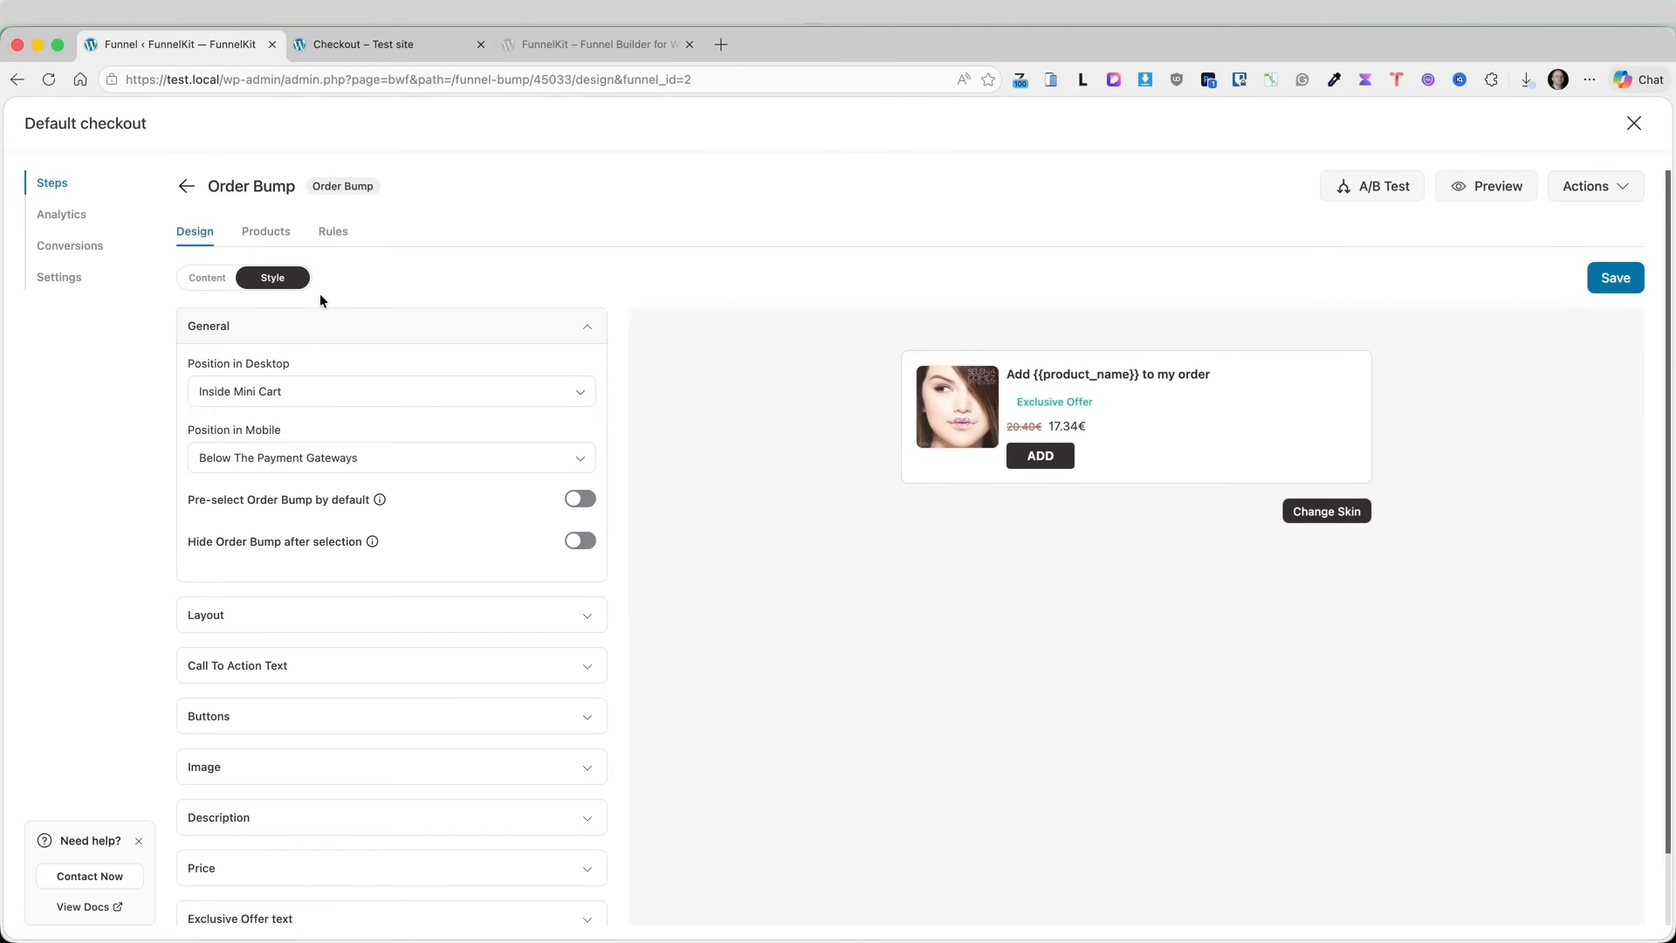
click(279, 391)
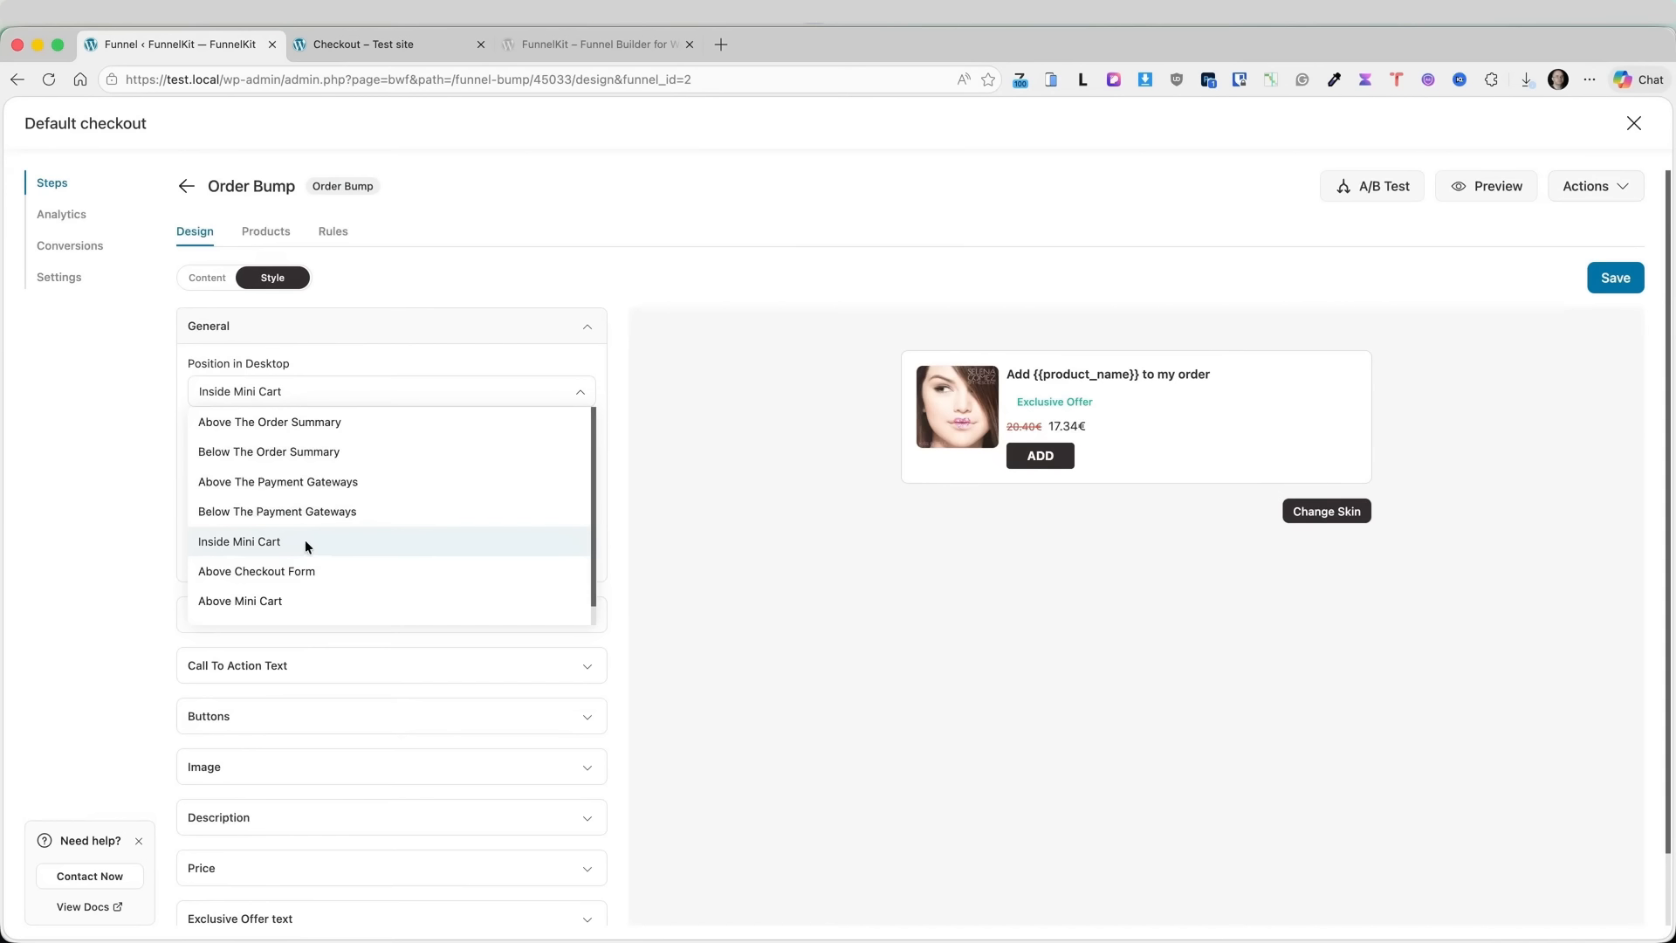
click(421, 344)
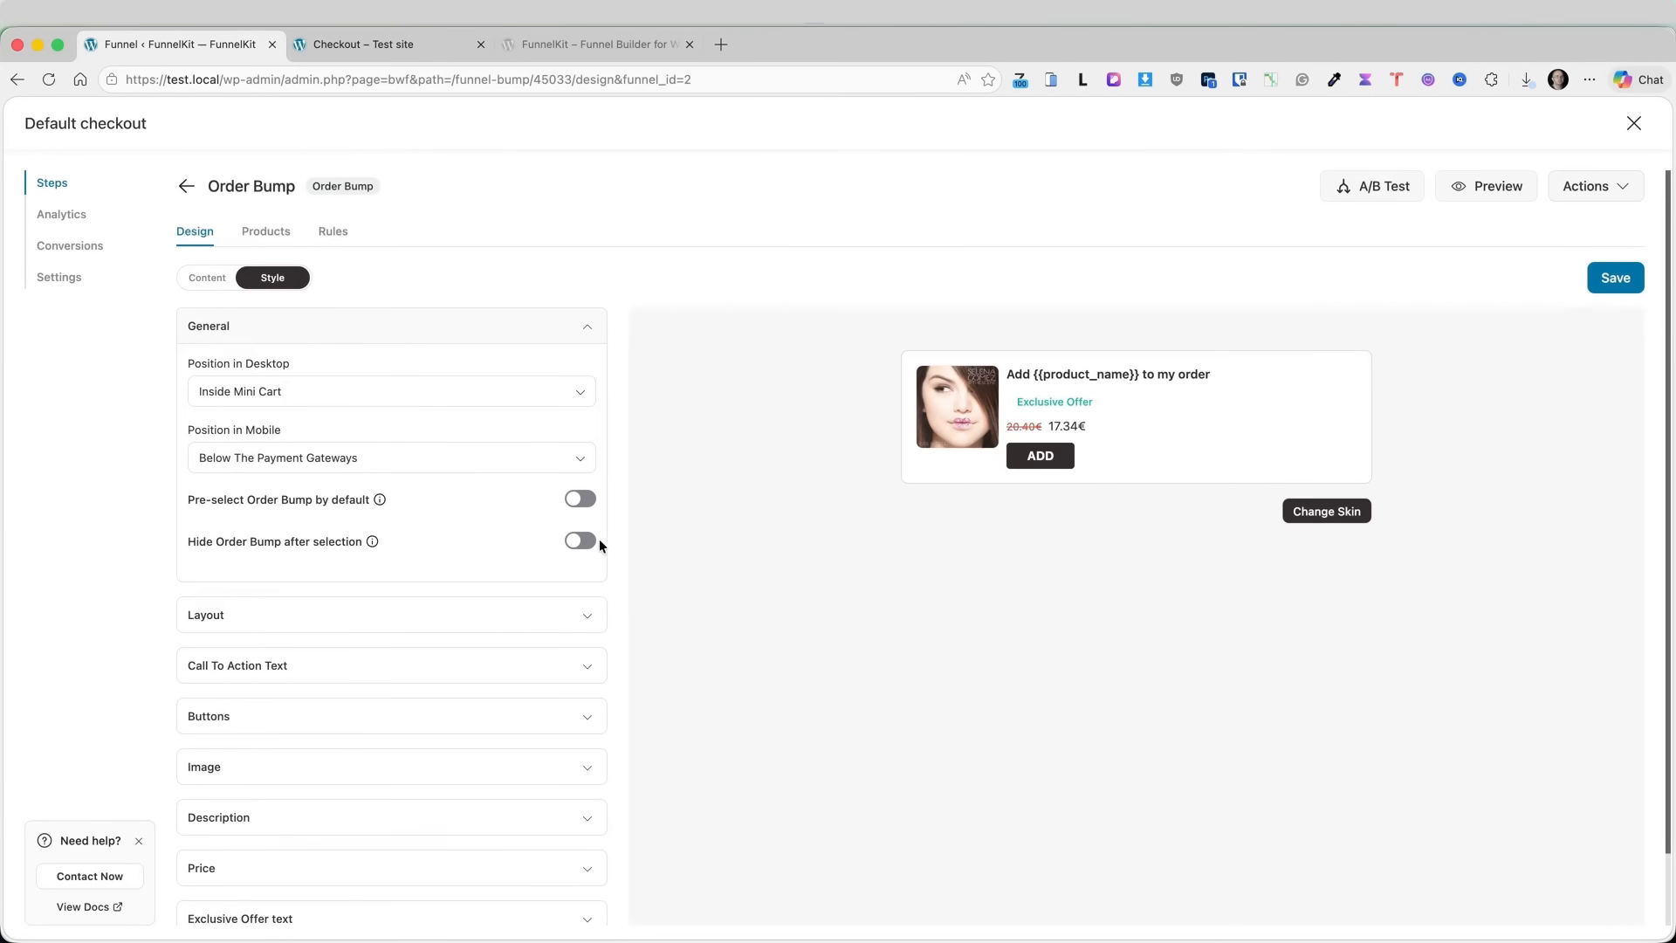
click(349, 604)
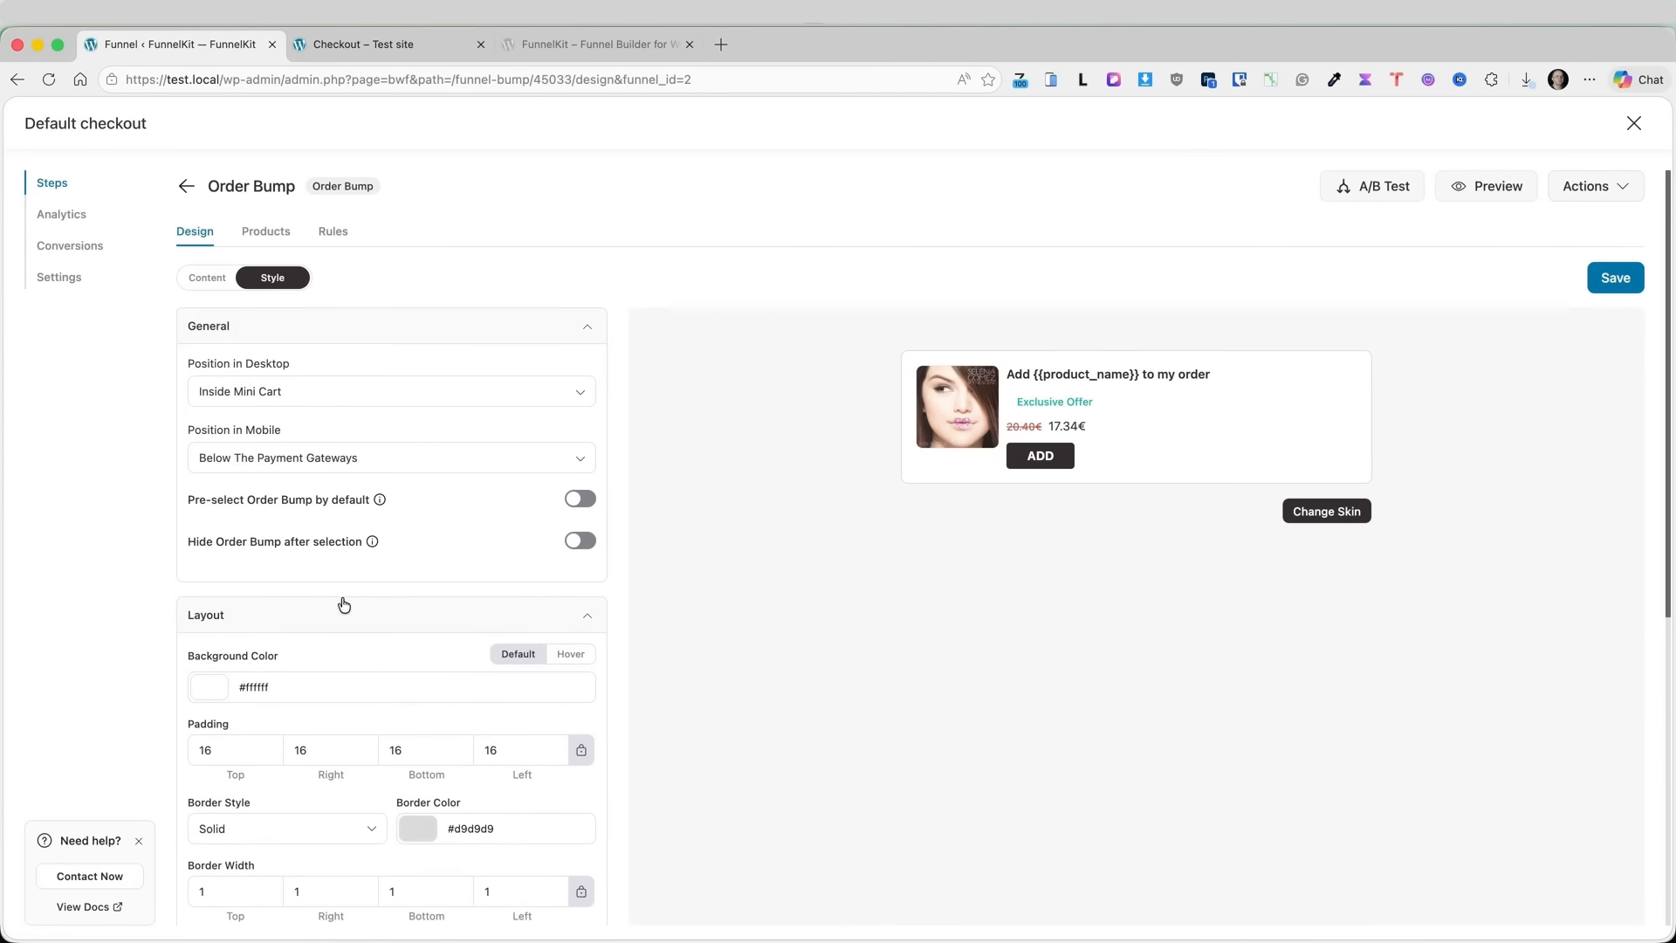
scroll(348, 600, down, 5)
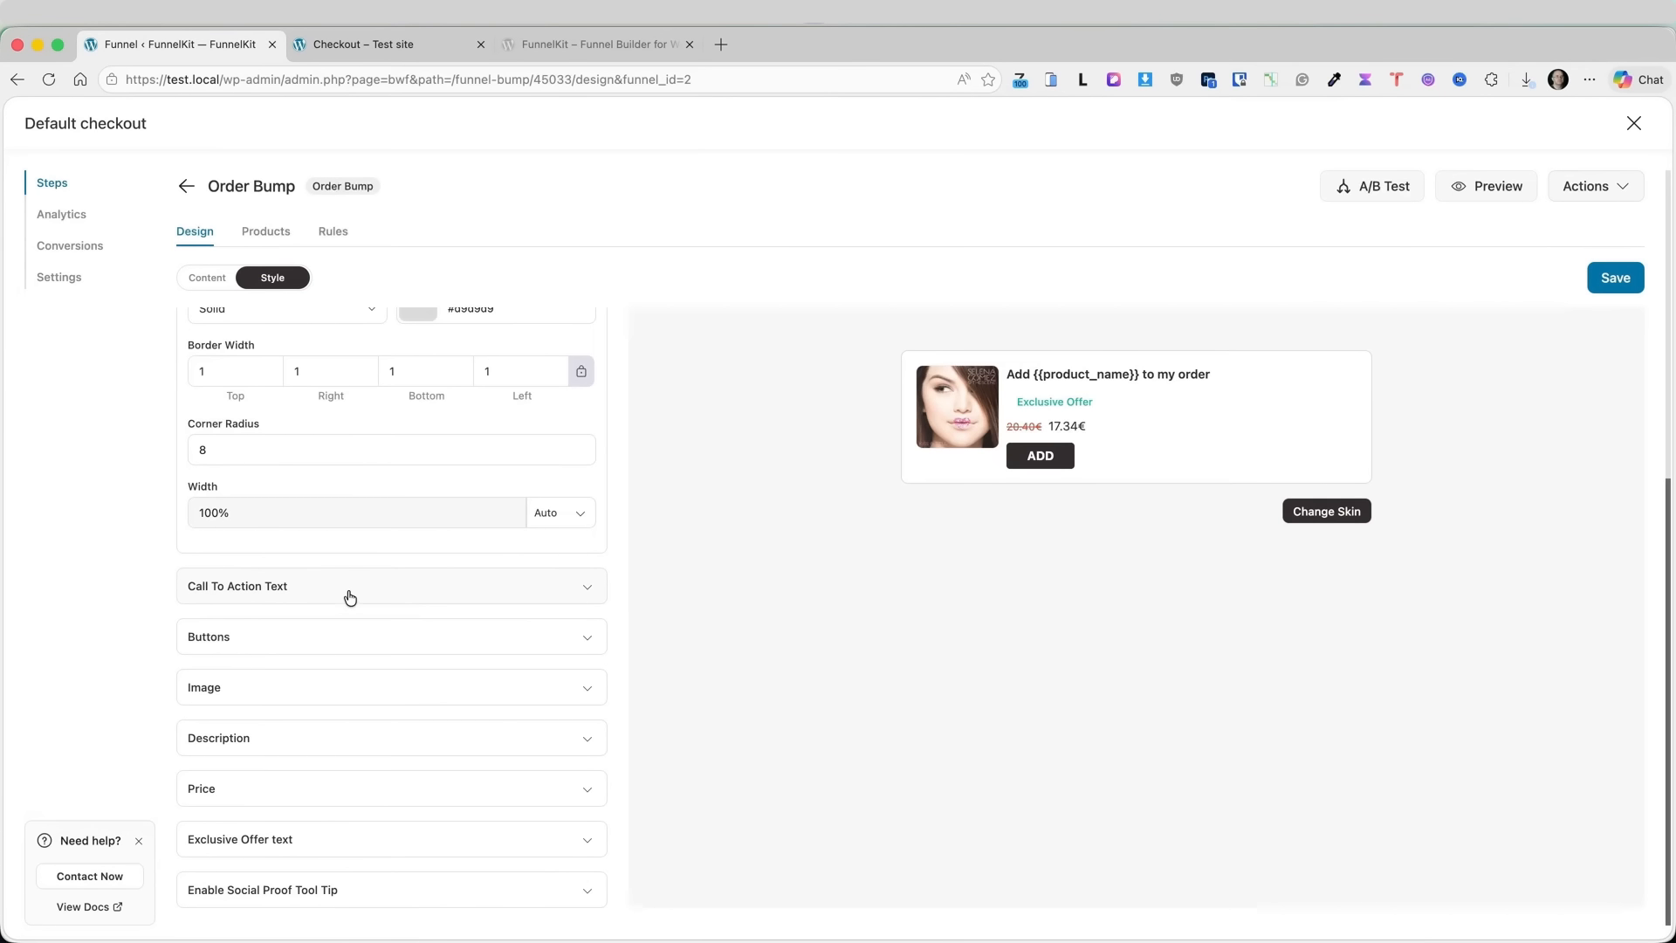
click(350, 598)
scroll(364, 581, down, 3)
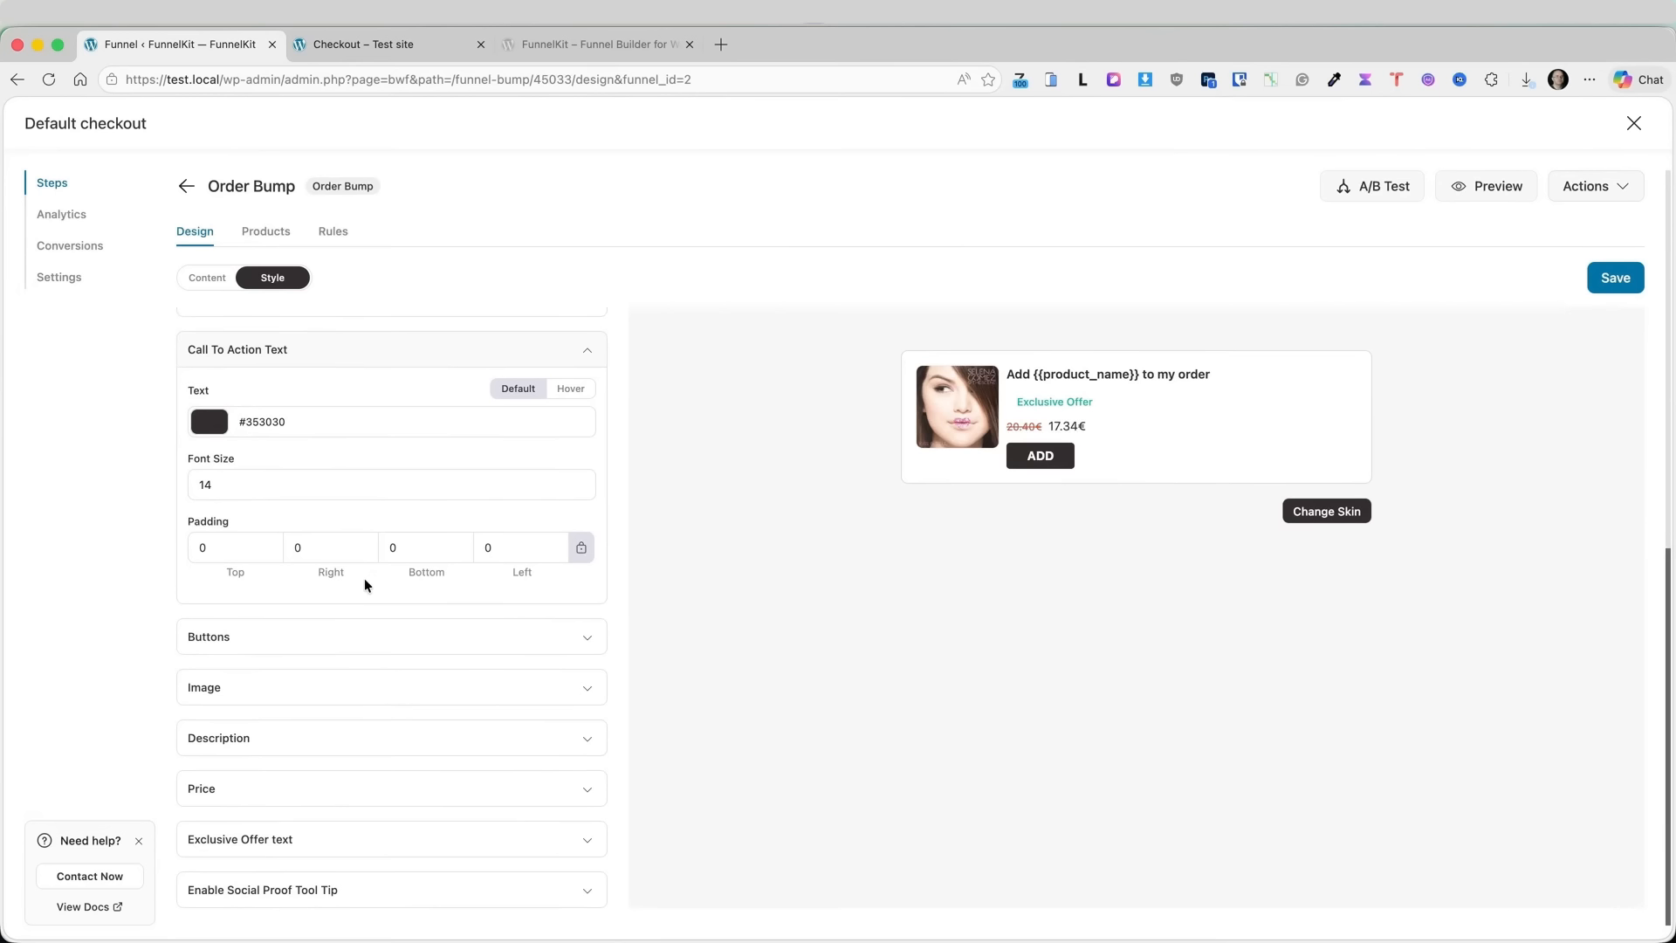
click(340, 636)
scroll(355, 644, down, 5)
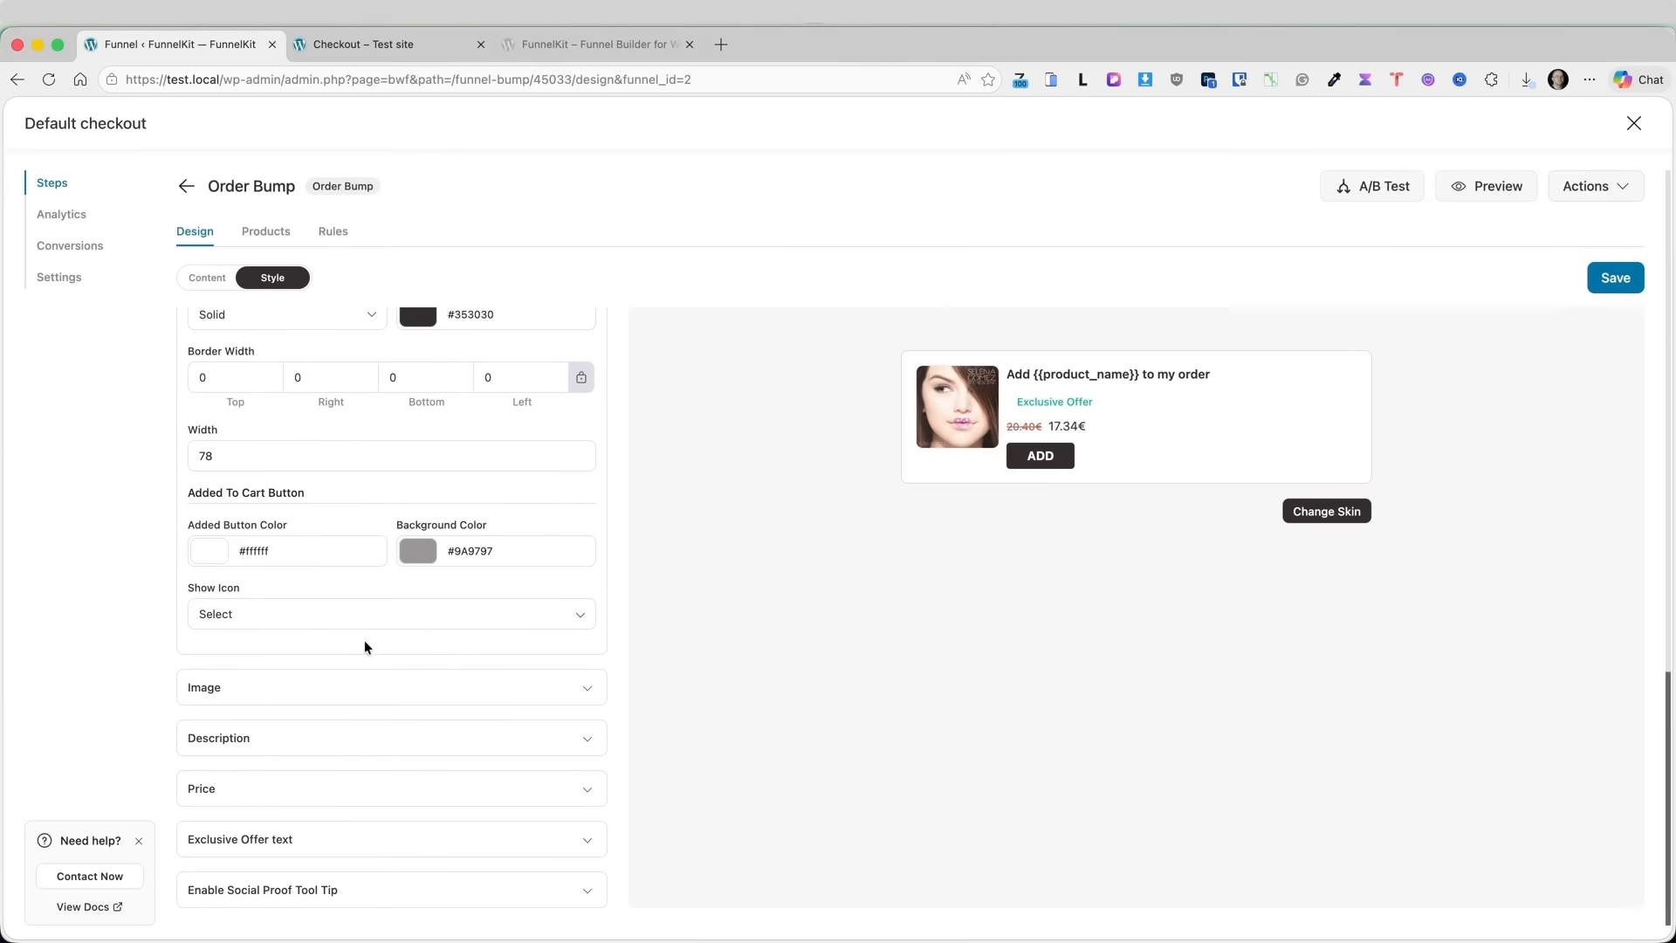
- Start a rule for the order bump and examine the available cart and customer conditions
click(267, 232)
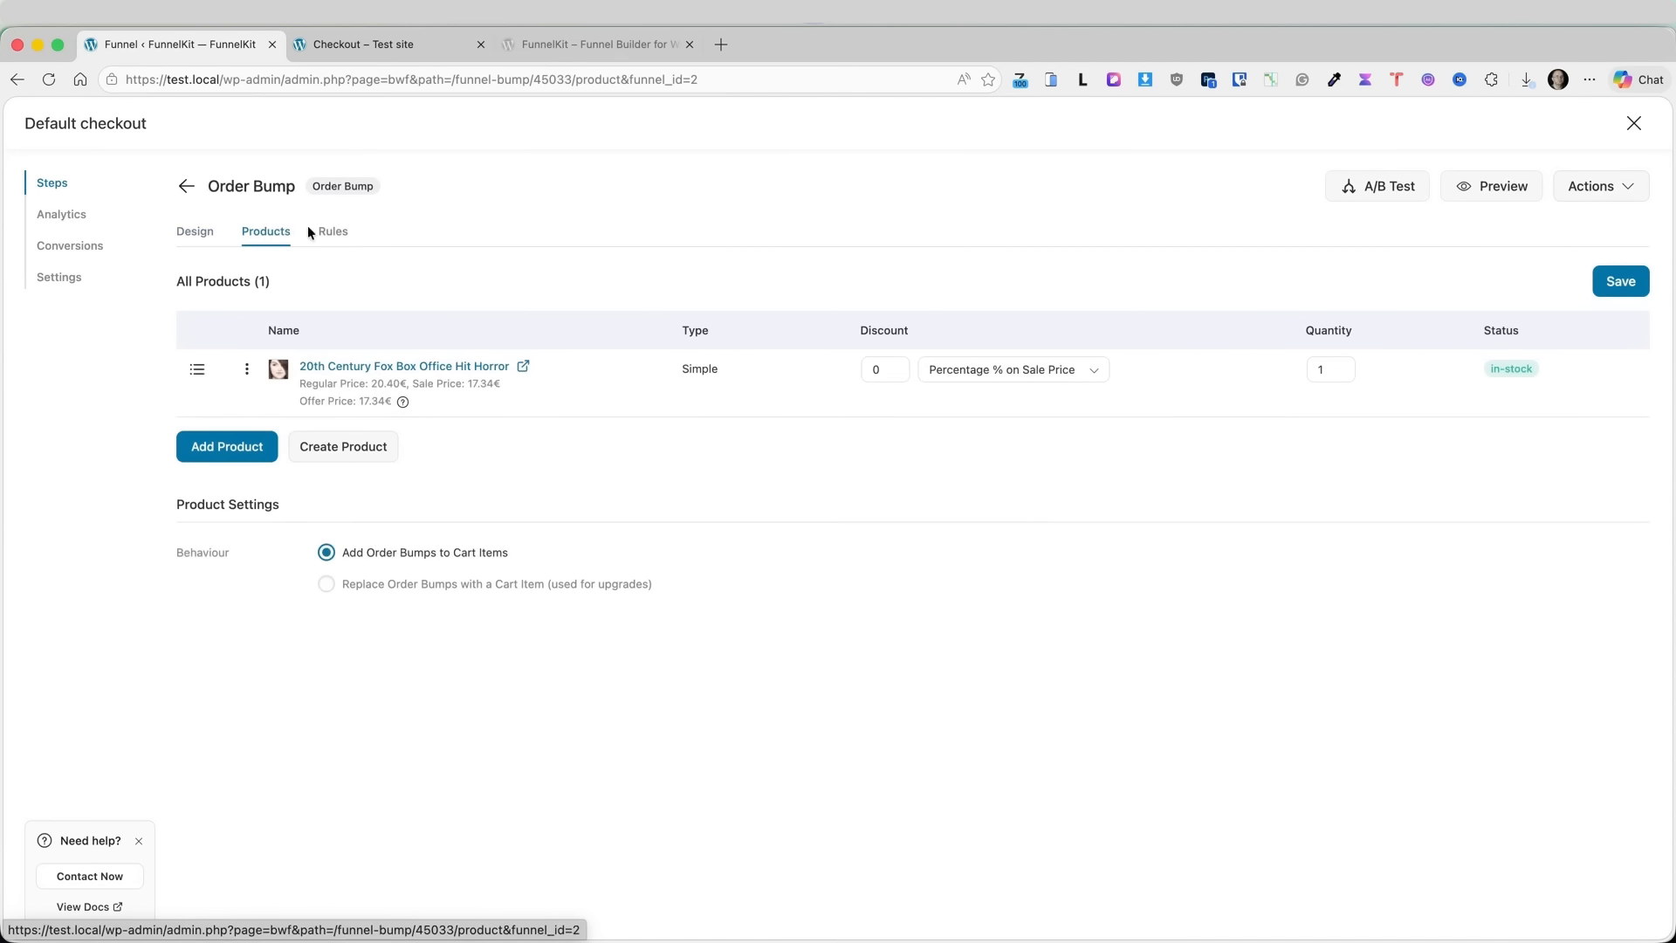
click(343, 232)
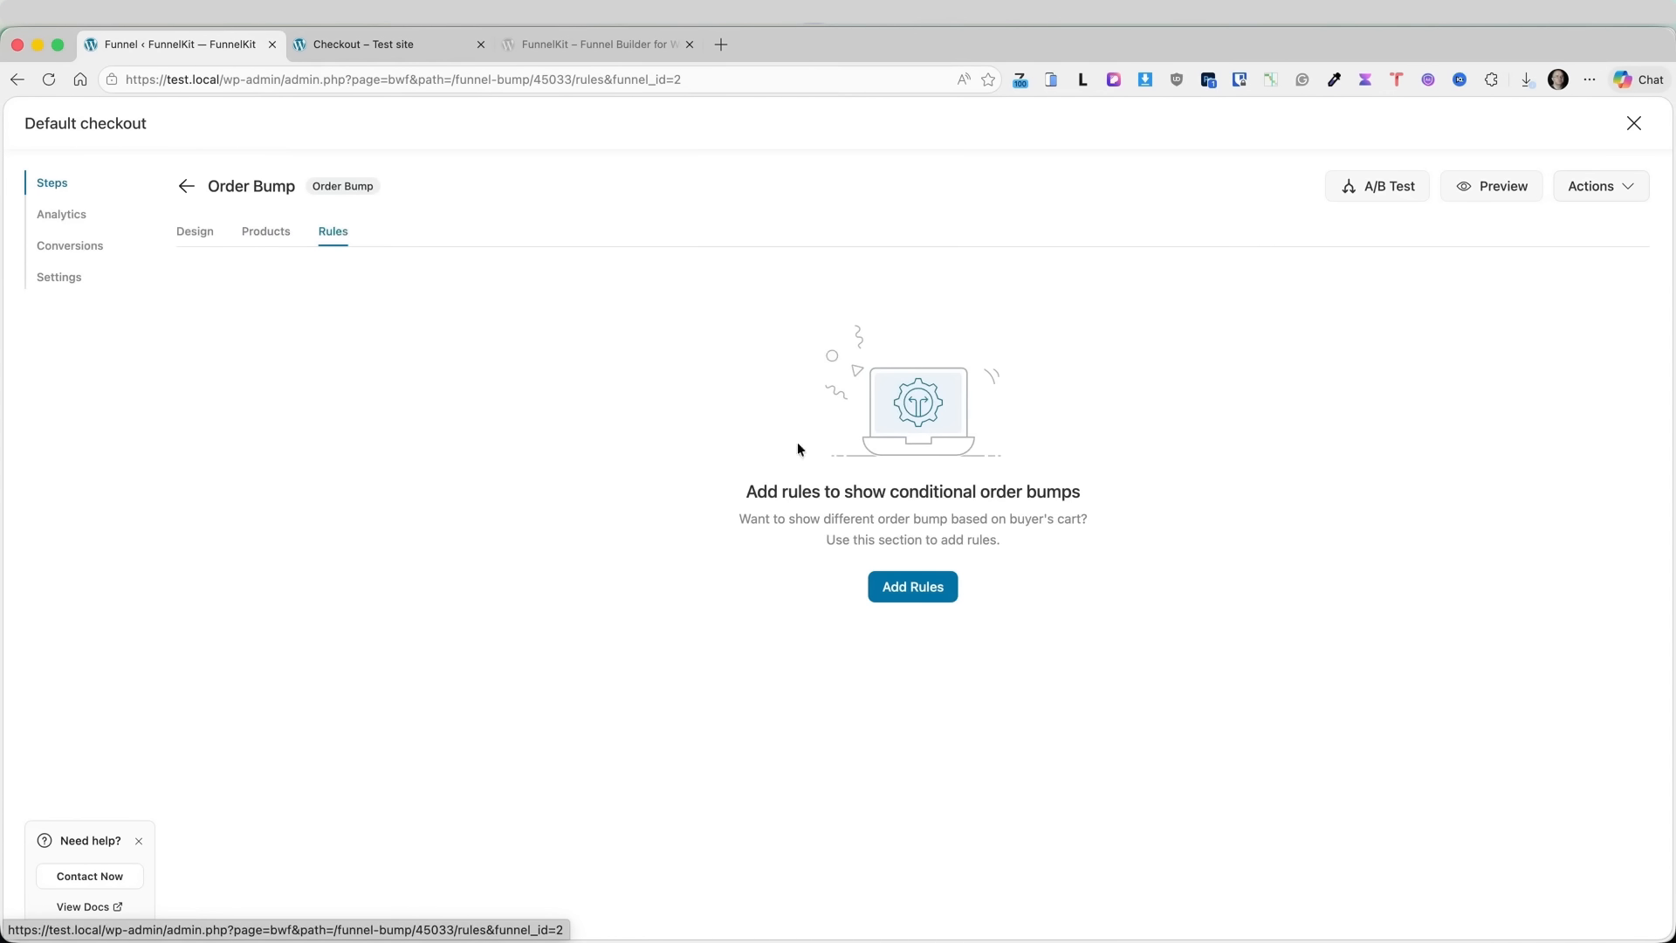
click(900, 587)
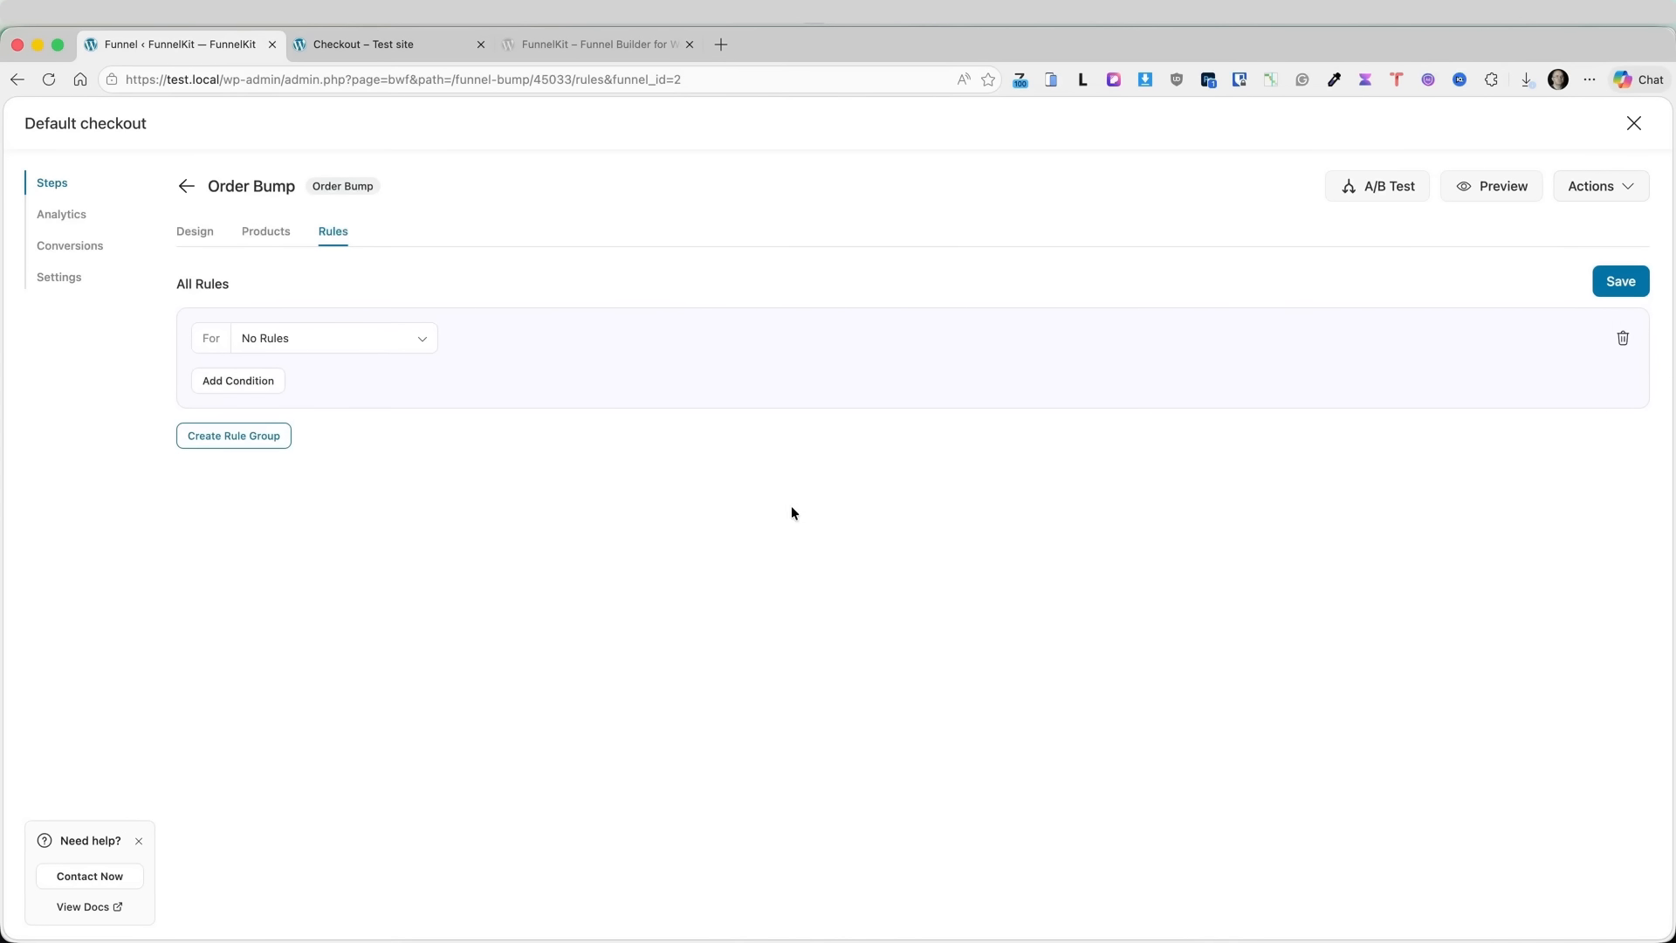
click(372, 345)
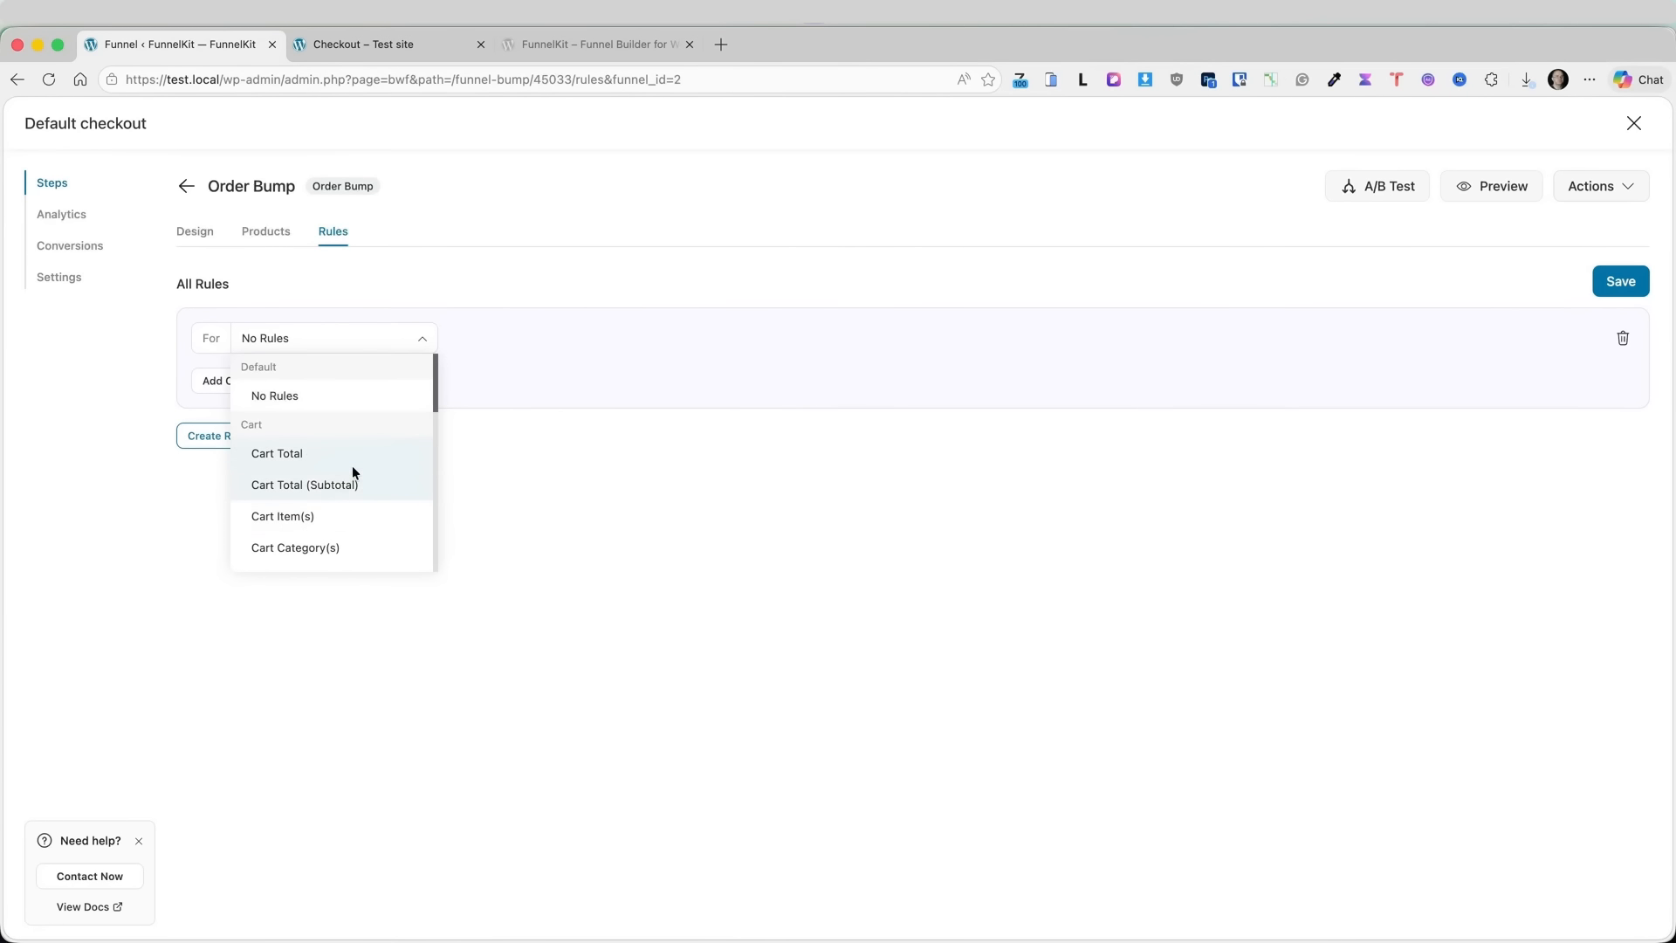
scroll(353, 464, down, 2)
scroll(355, 469, down, 6)
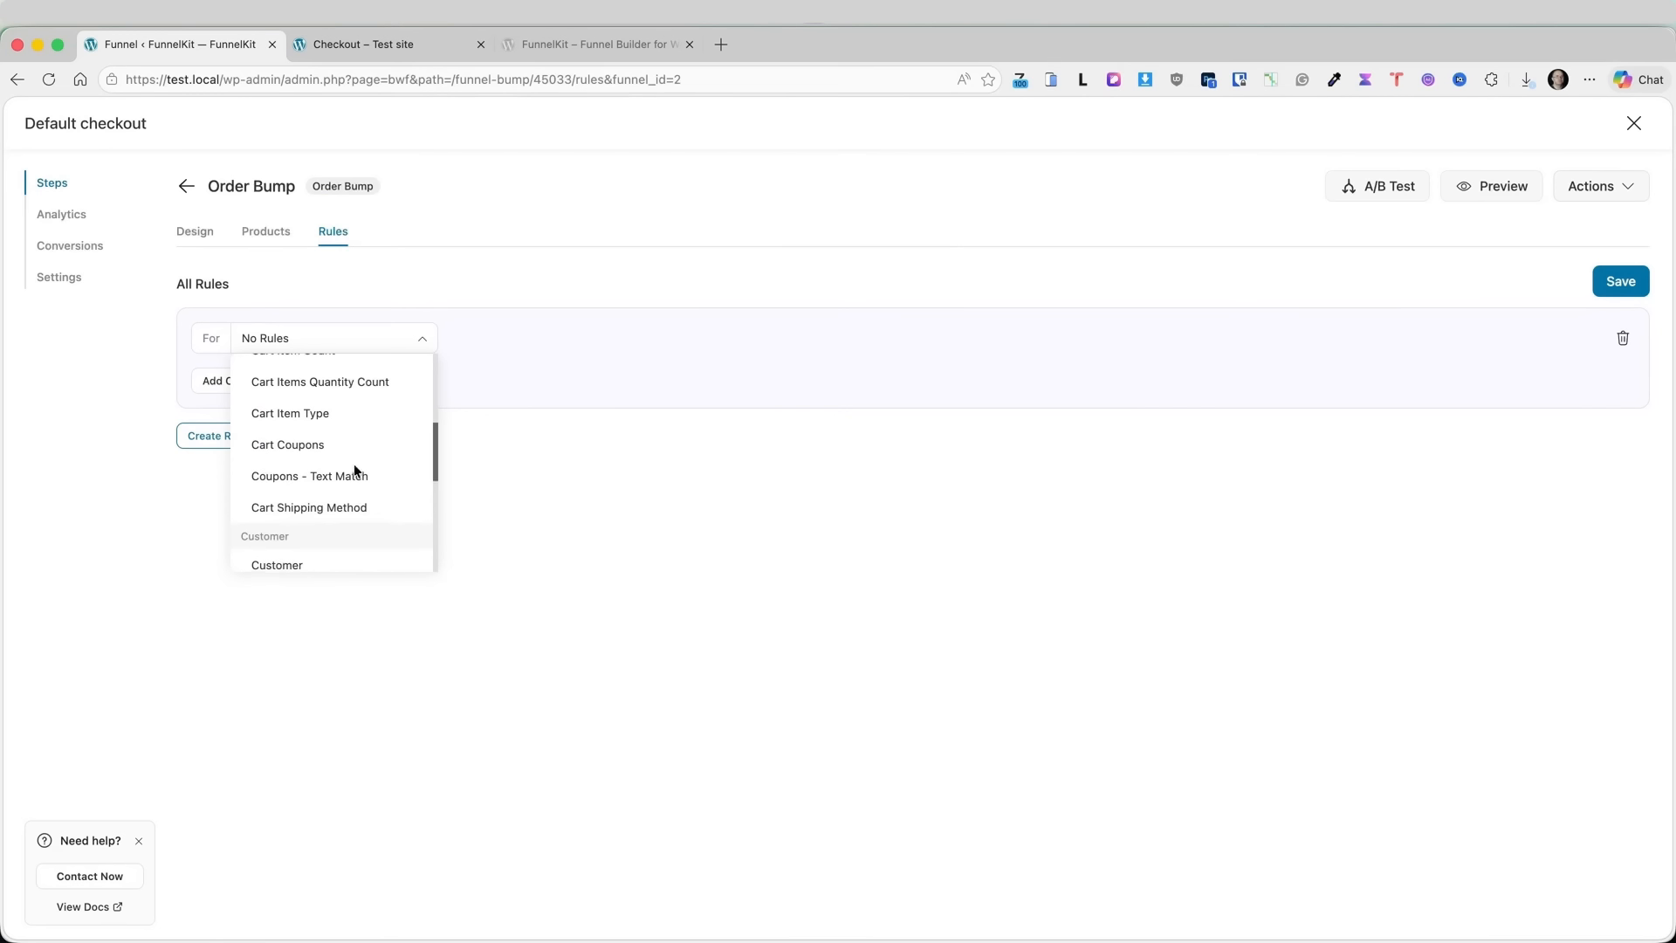
scroll(353, 470, down, 3)
click(964, 434)
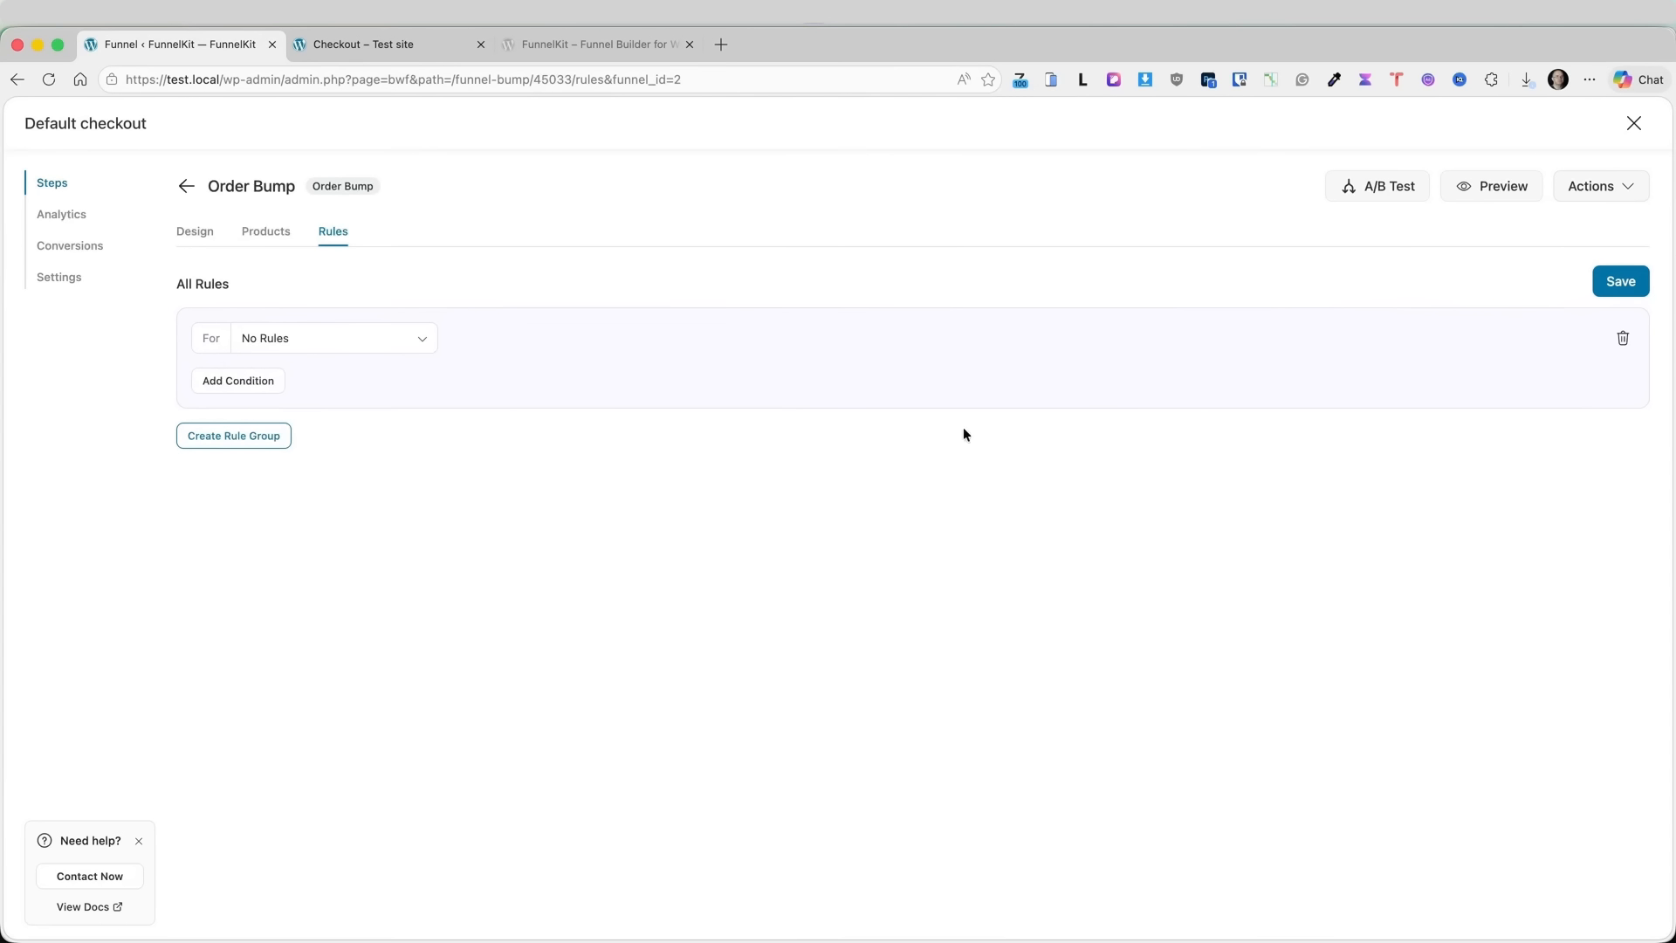
- Save the order bump's rules and check the bump and its social proof tooltip on the reloaded live checkout
click(1608, 293)
click(377, 54)
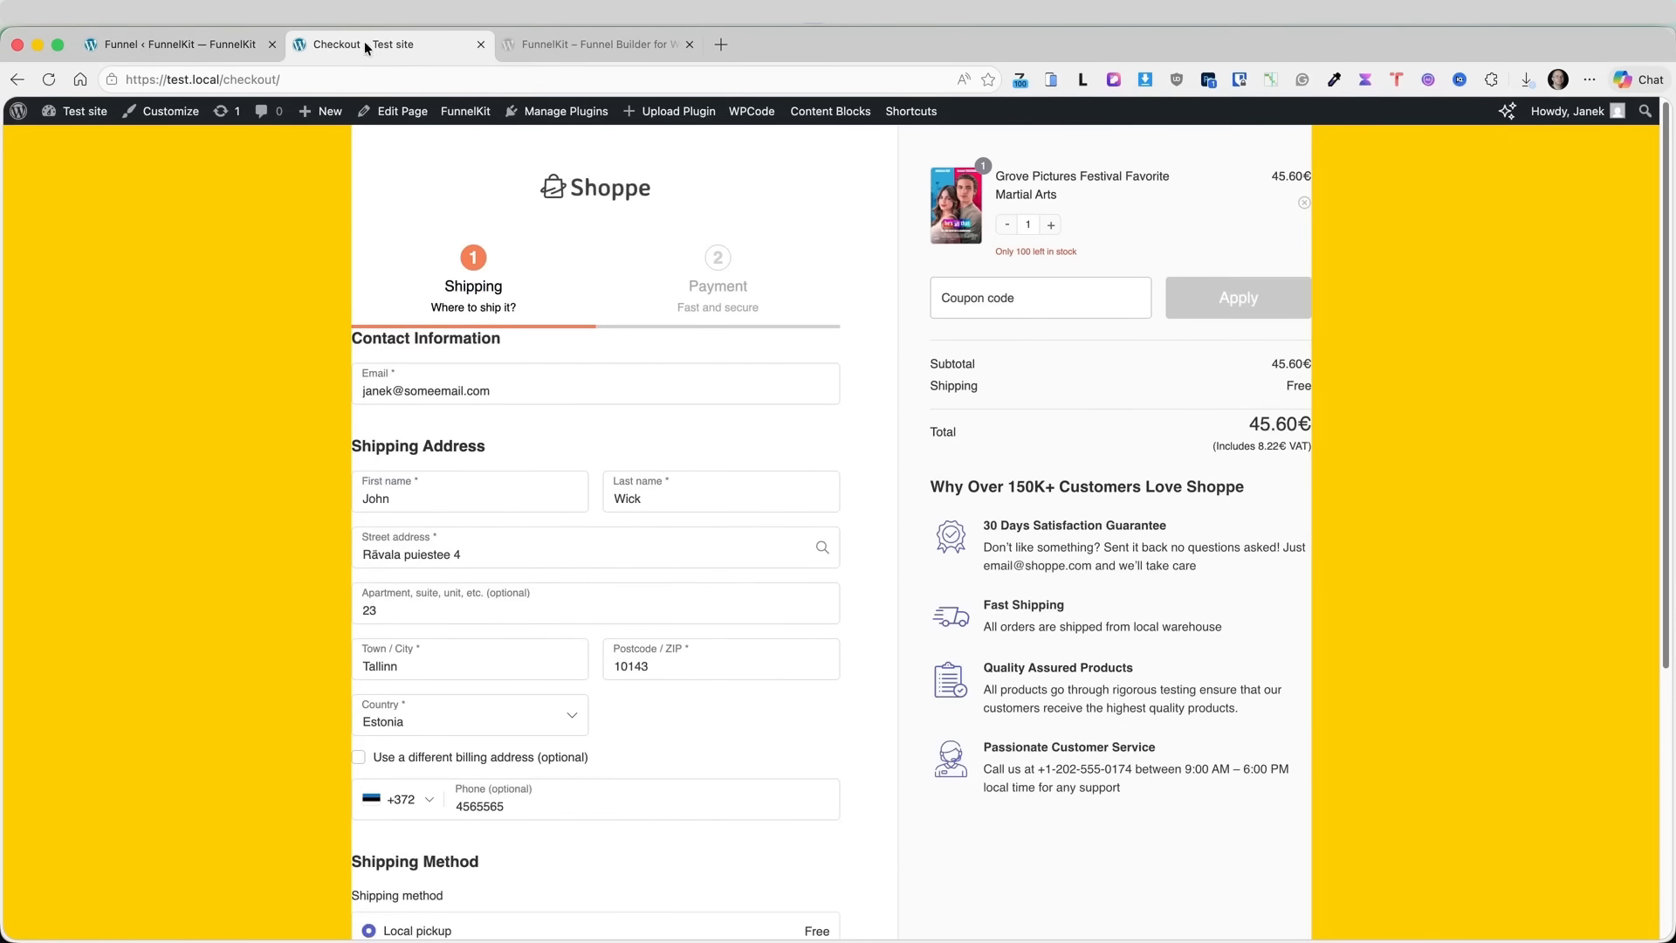
click(48, 79)
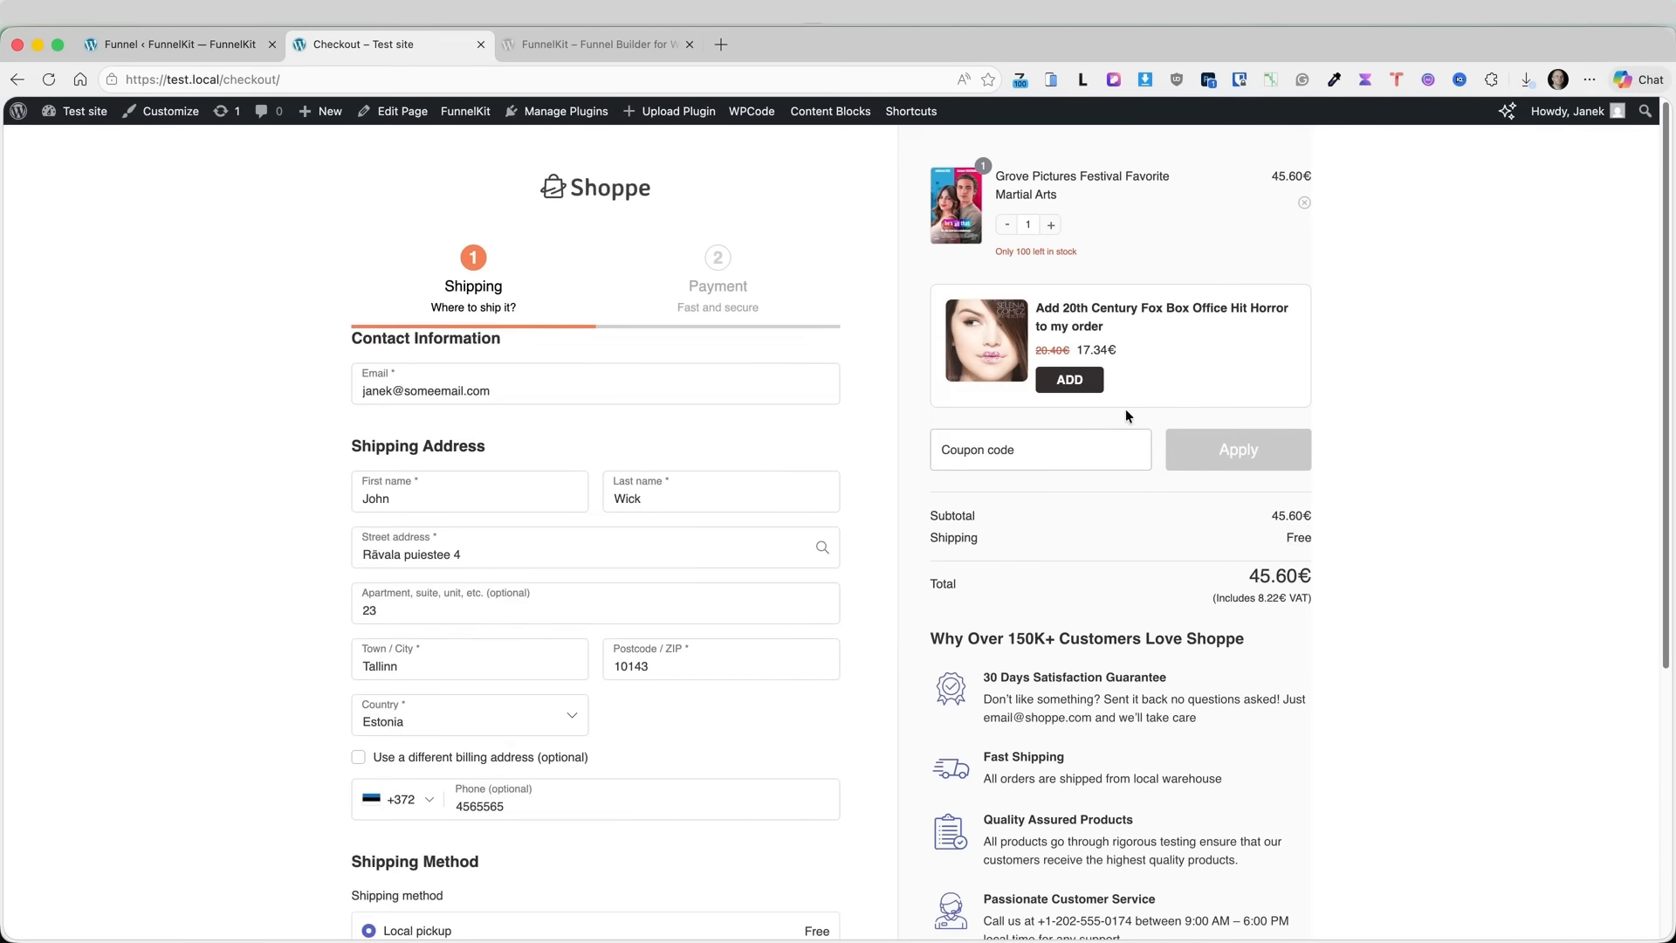
mouse_move(1106, 336)
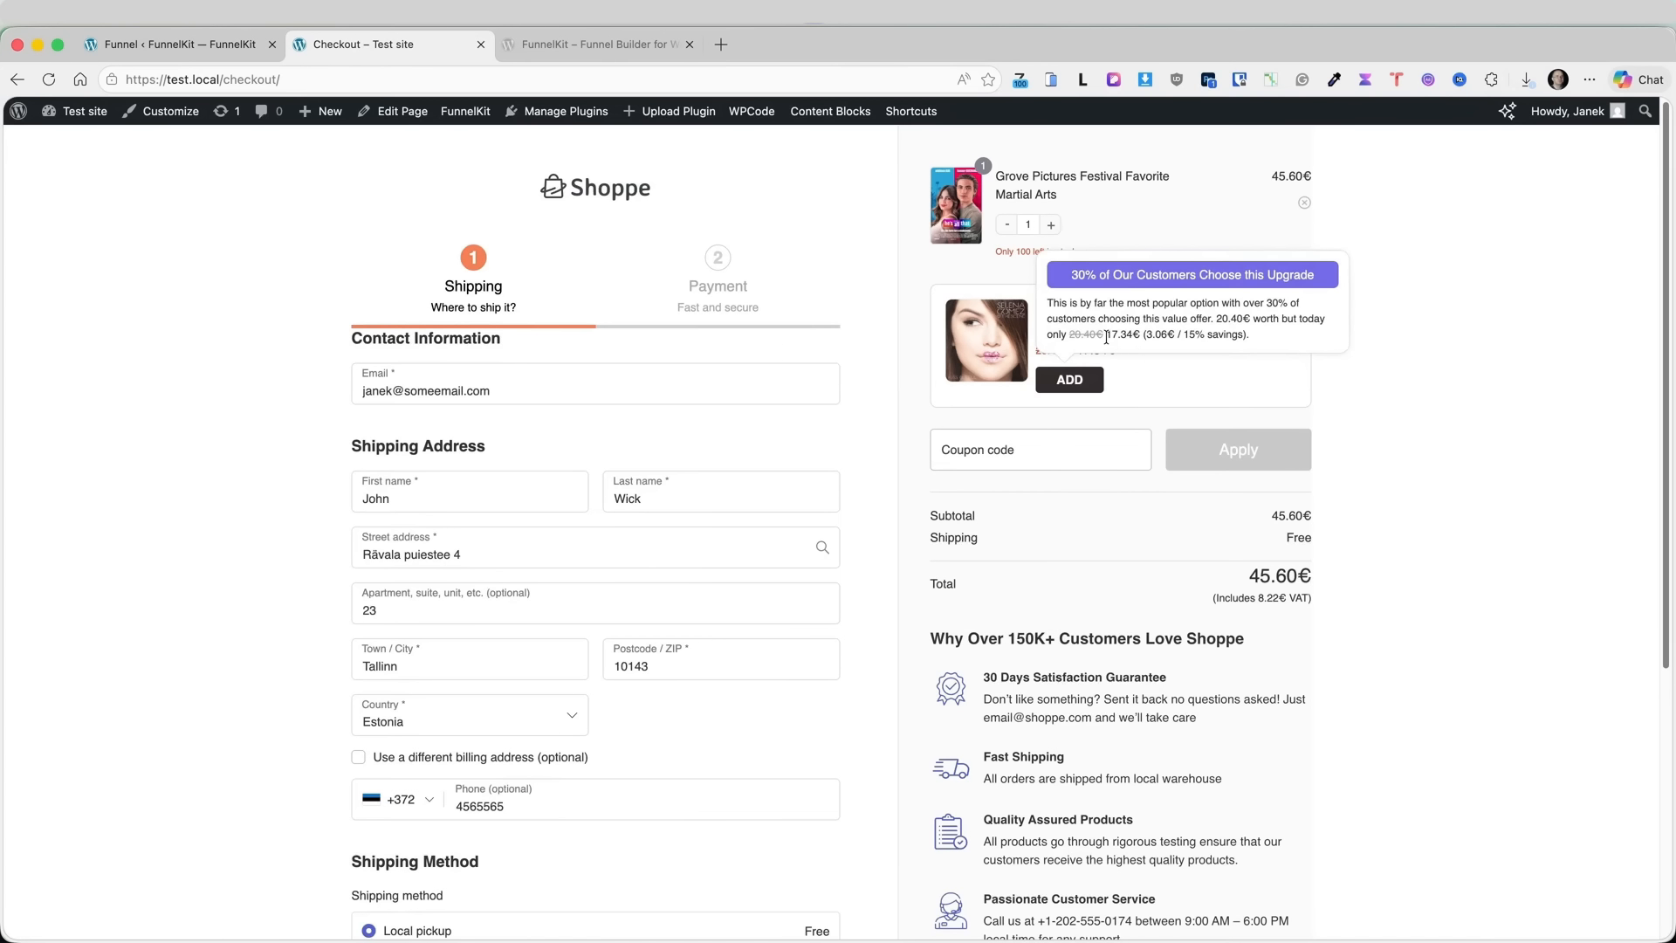
- Return to the funnel steps, open Upsells, and examine its available rule conditions and its order settings
click(199, 45)
click(190, 186)
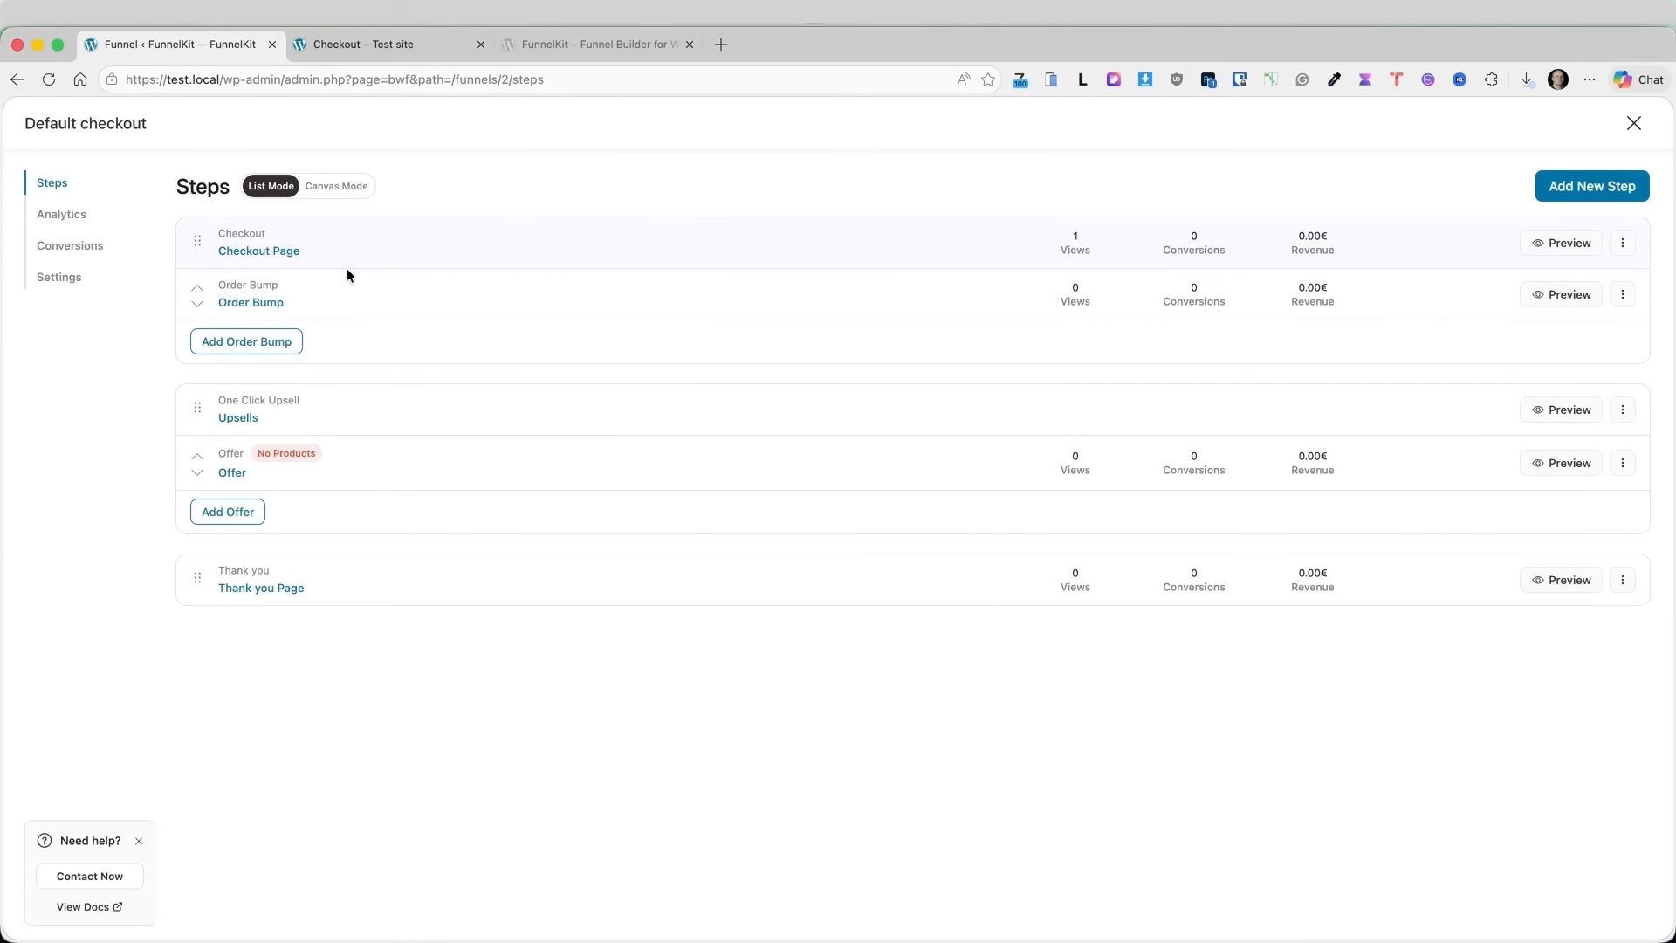
click(243, 421)
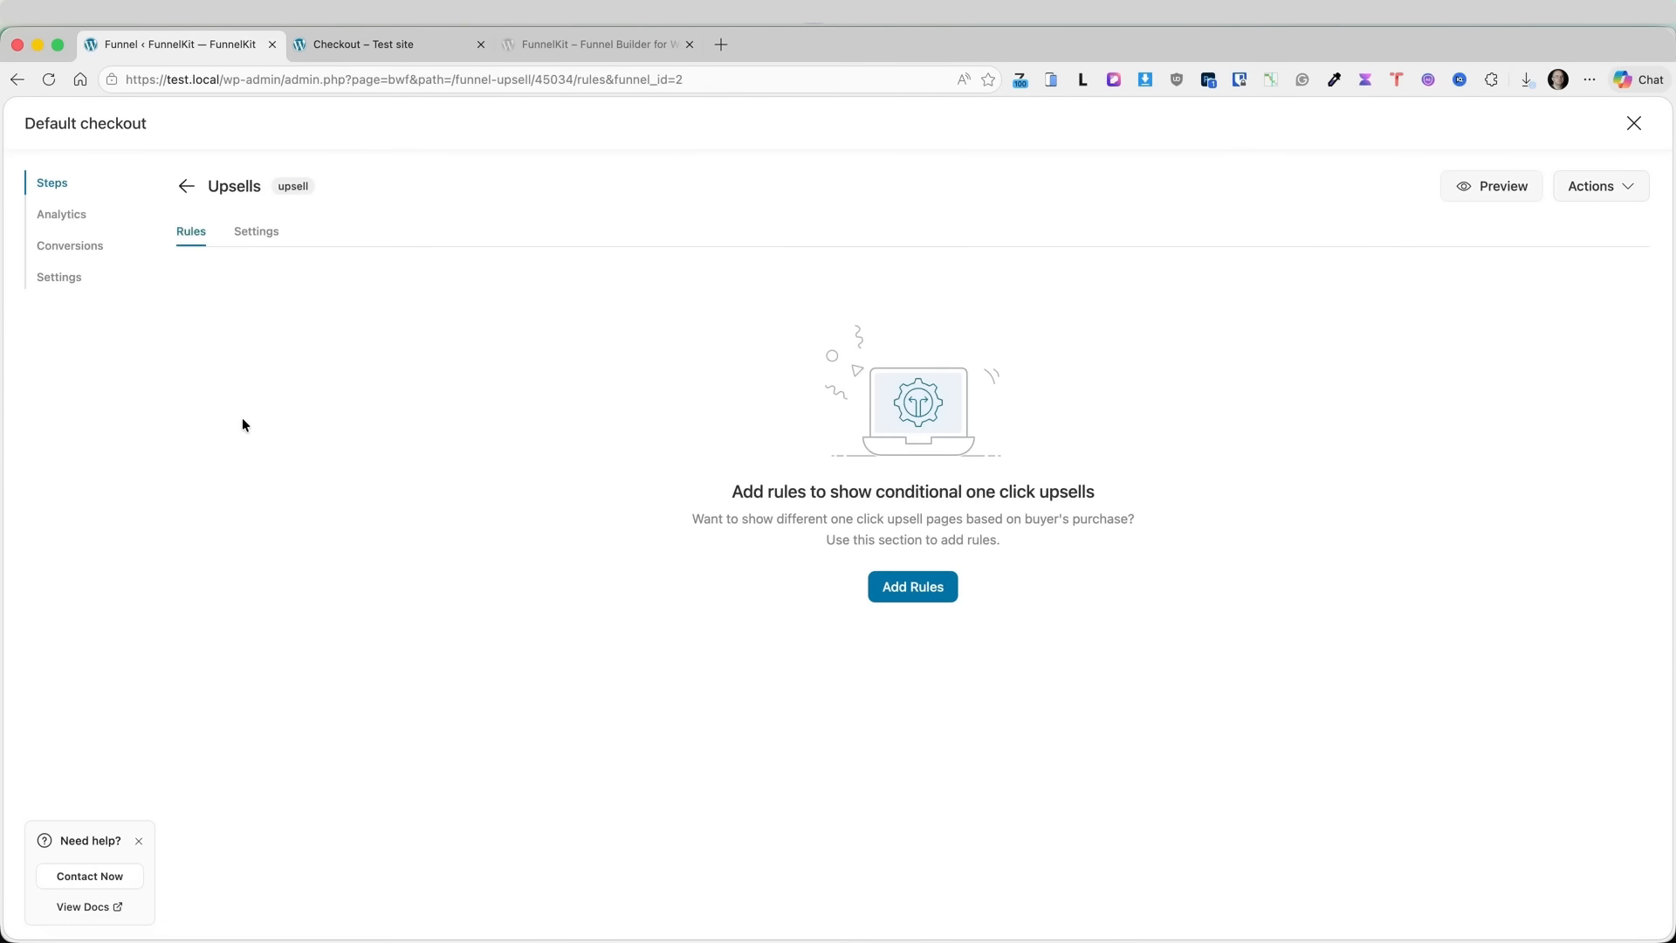
click(910, 585)
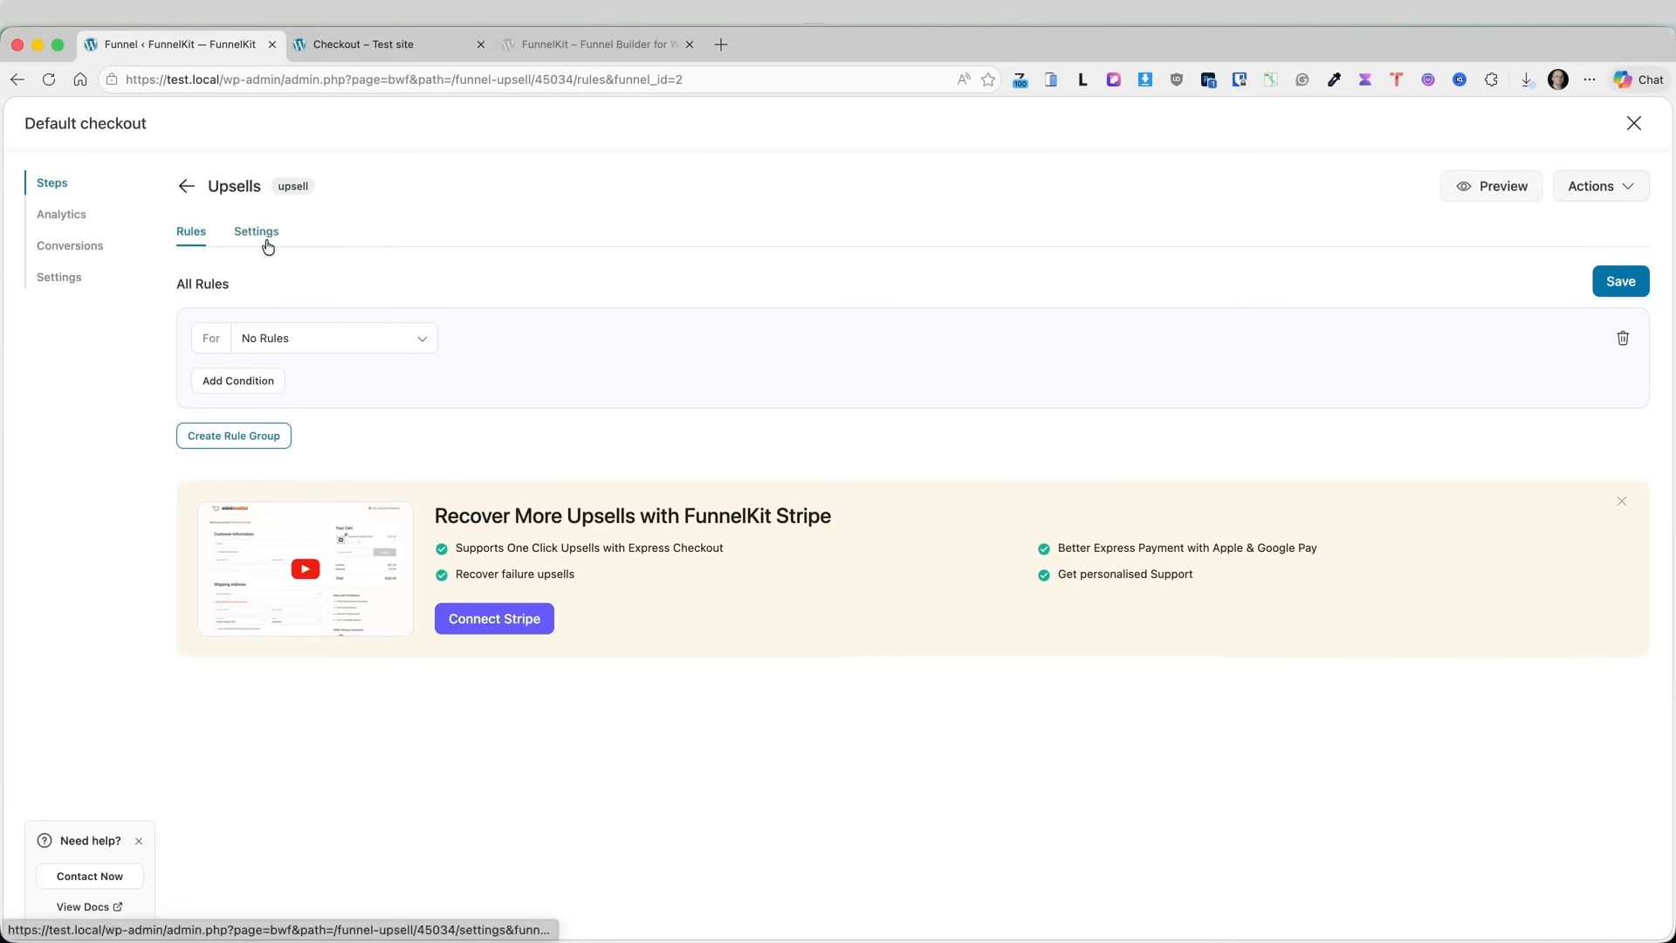
click(325, 339)
scroll(333, 445, down, 3)
scroll(334, 449, down, 5)
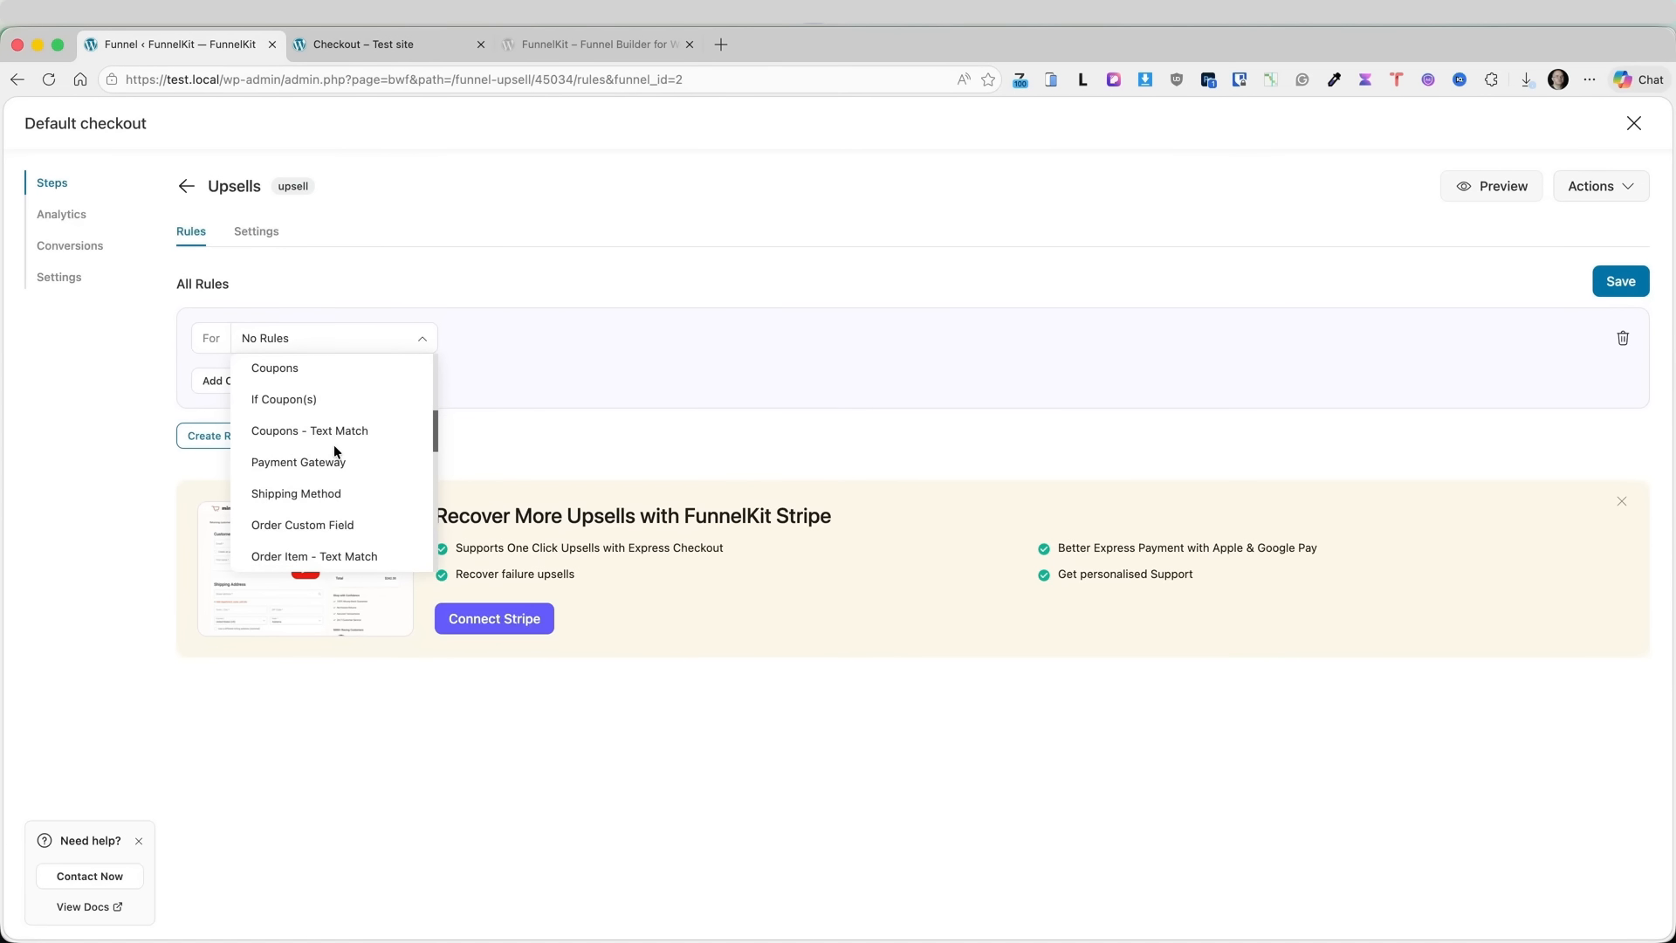
scroll(333, 445, down, 2)
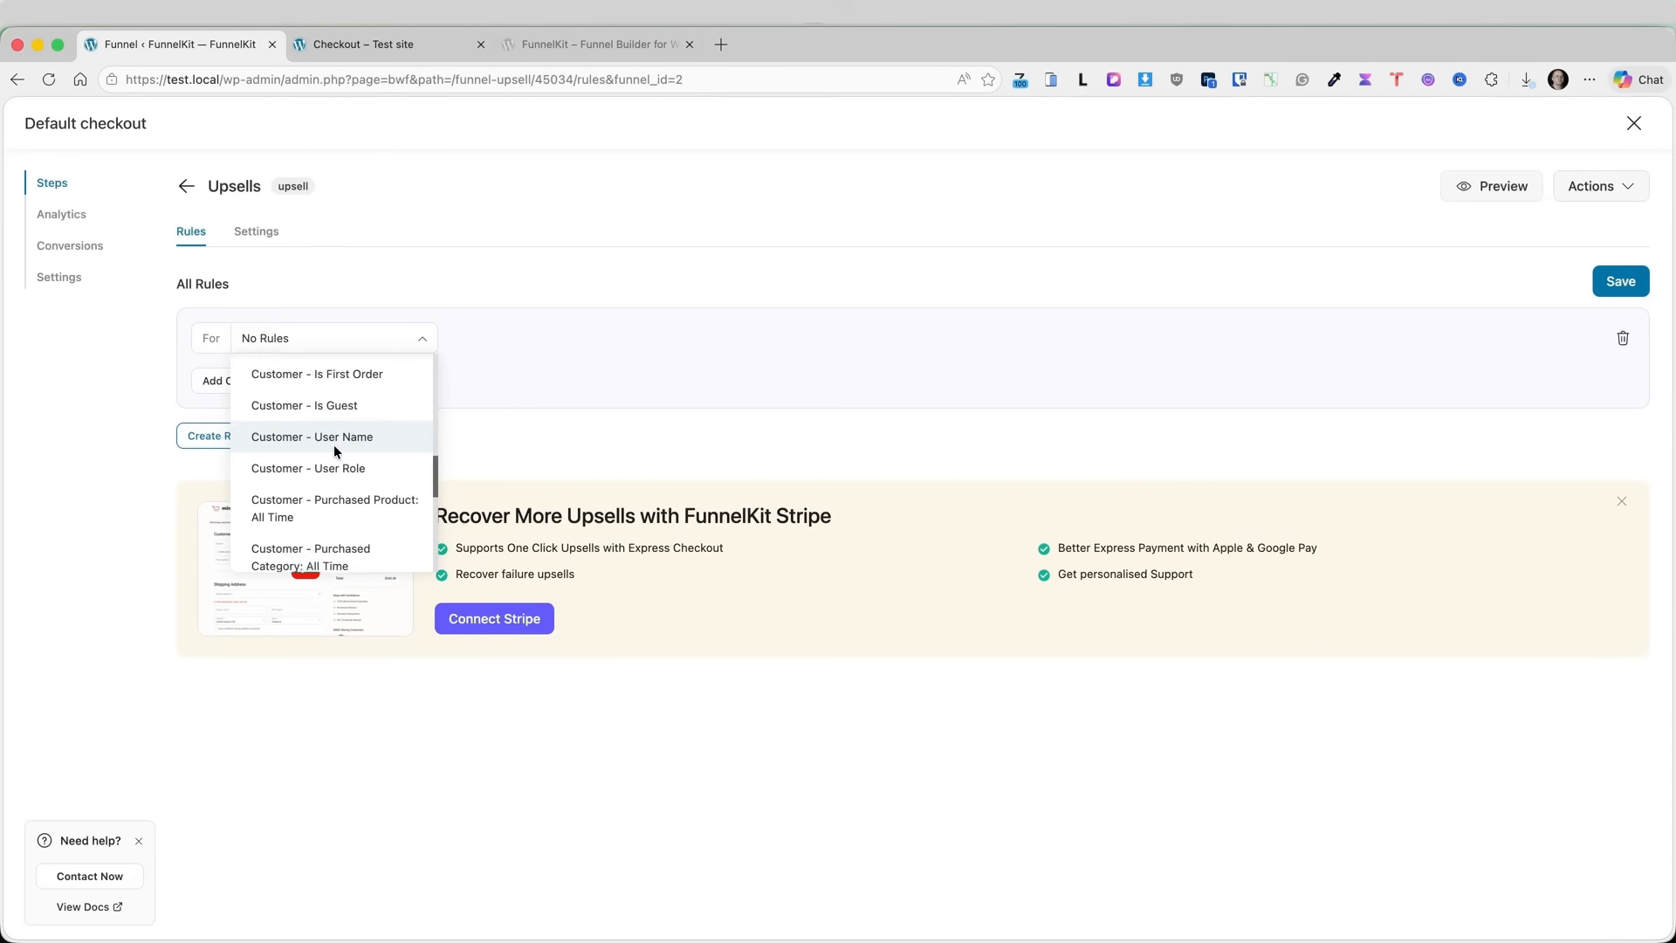
click(386, 761)
click(268, 239)
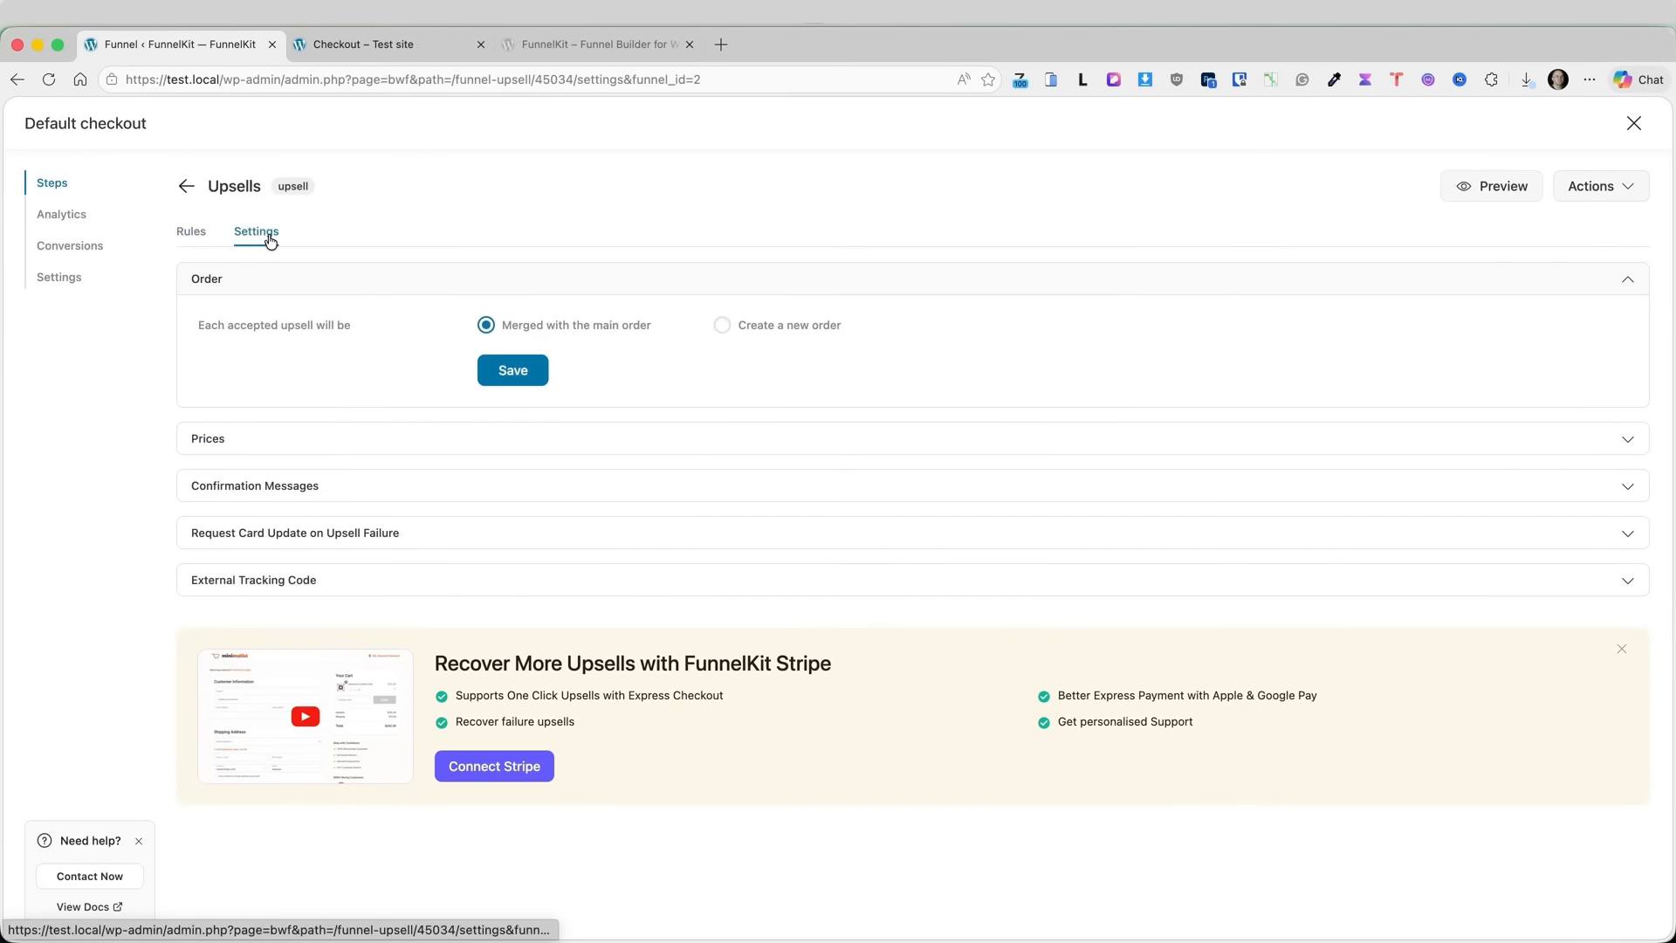
- Open the Offer step, inspect its Shoppe template and quantity selector in the block editor, and return to the funnel
click(185, 186)
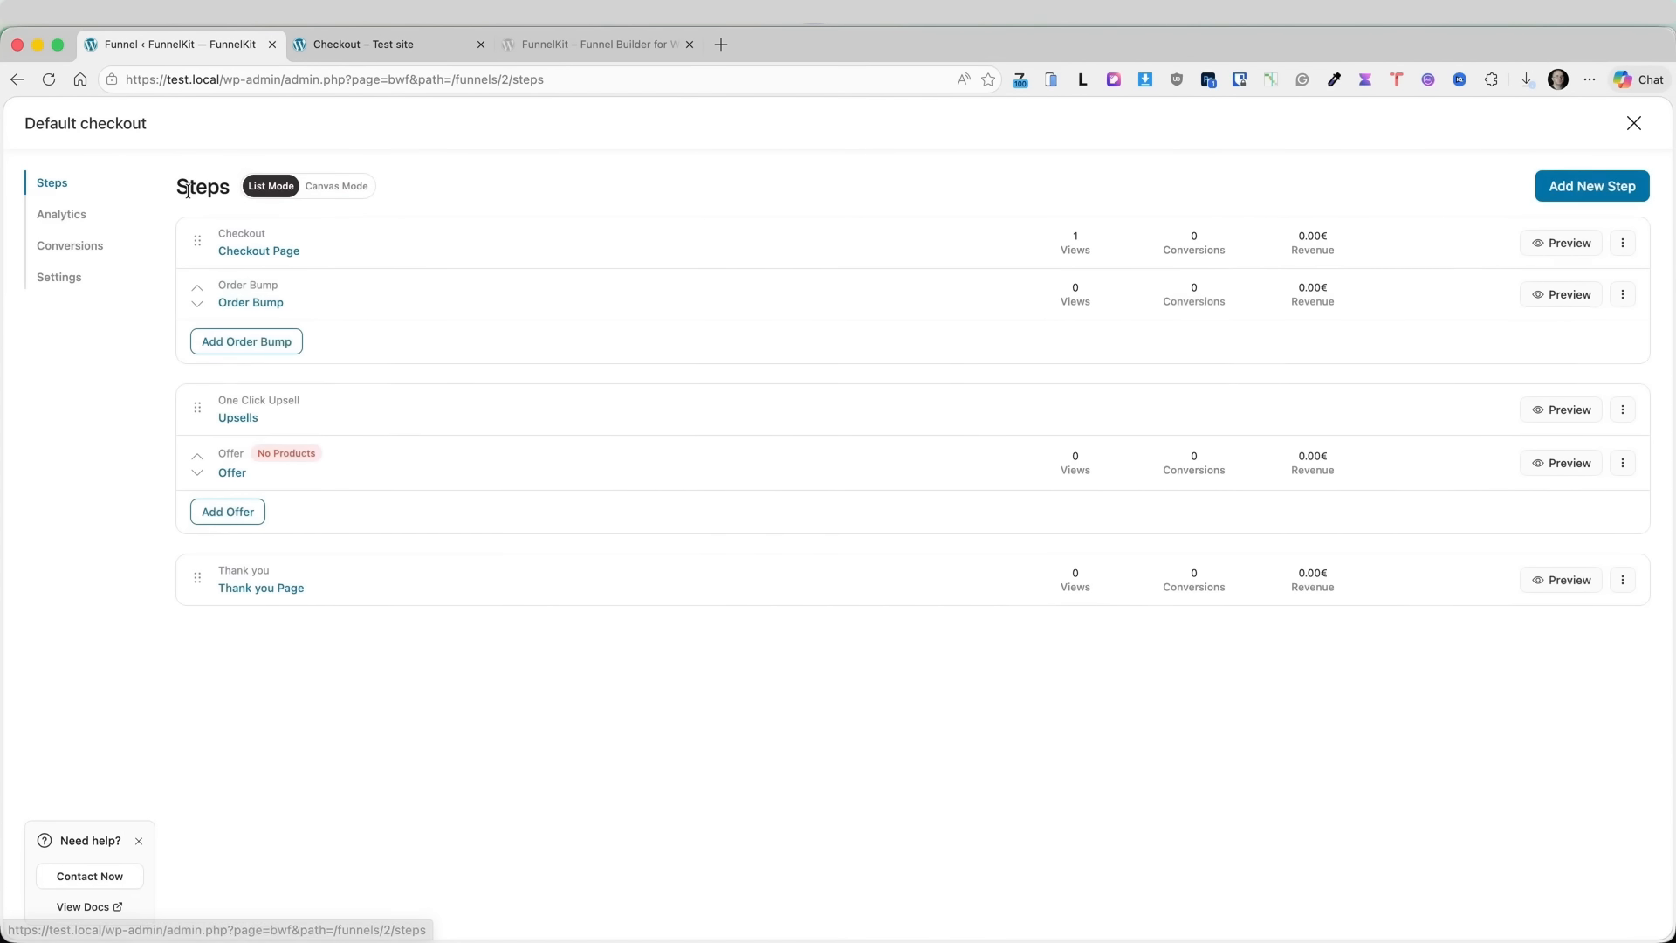
click(233, 471)
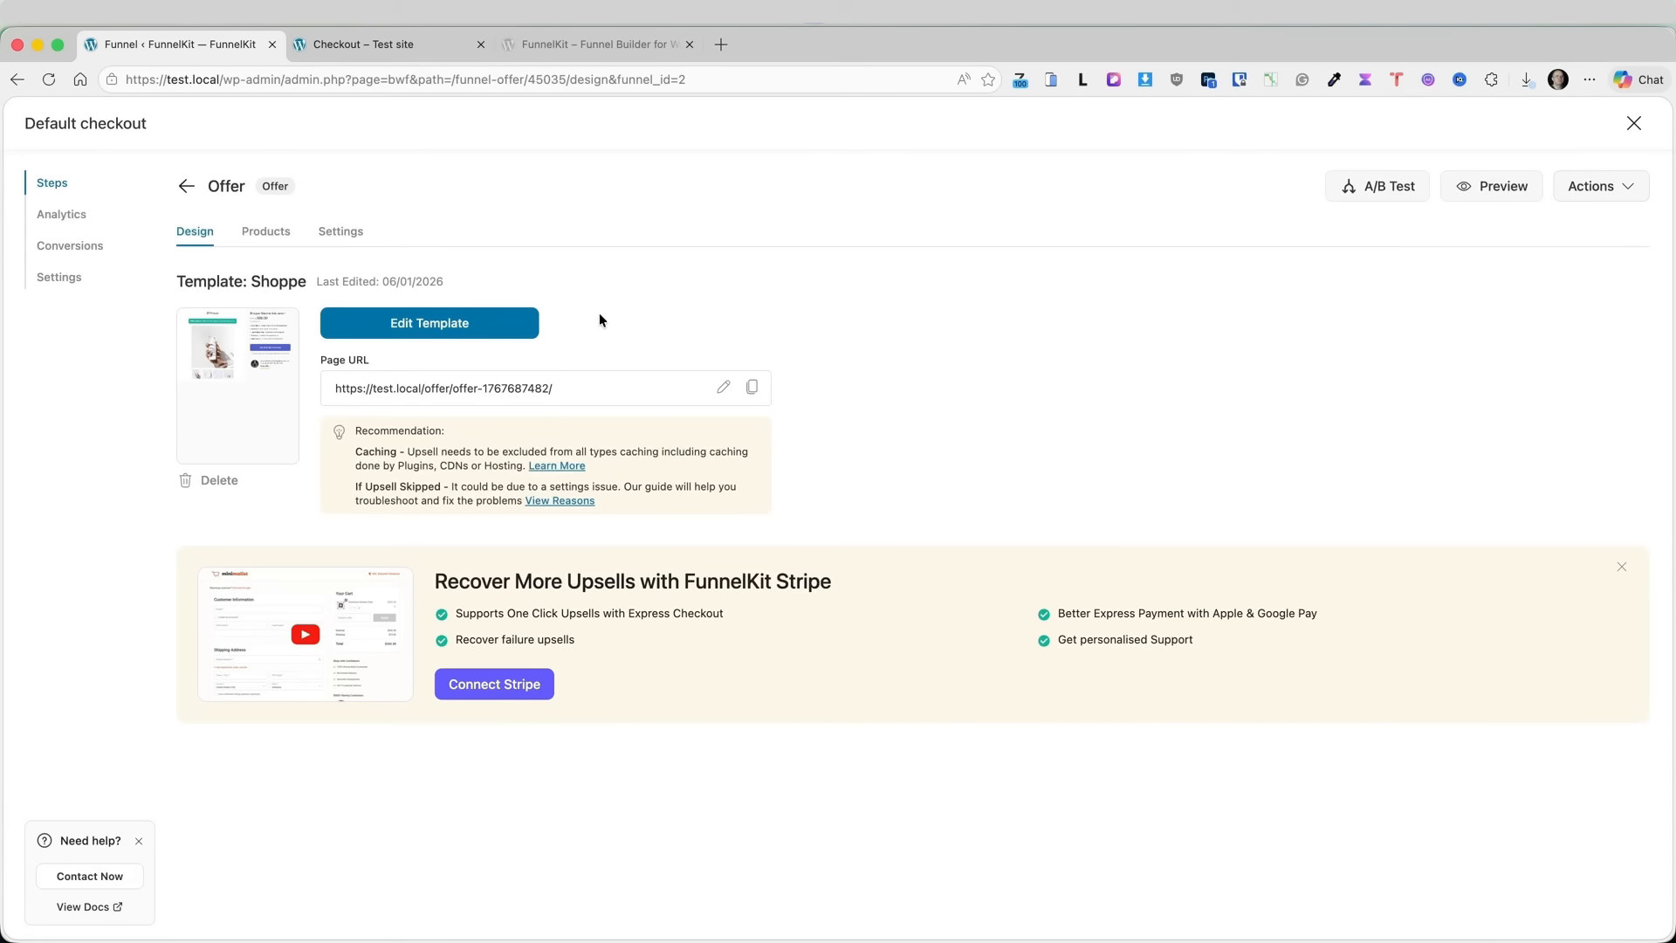
click(423, 325)
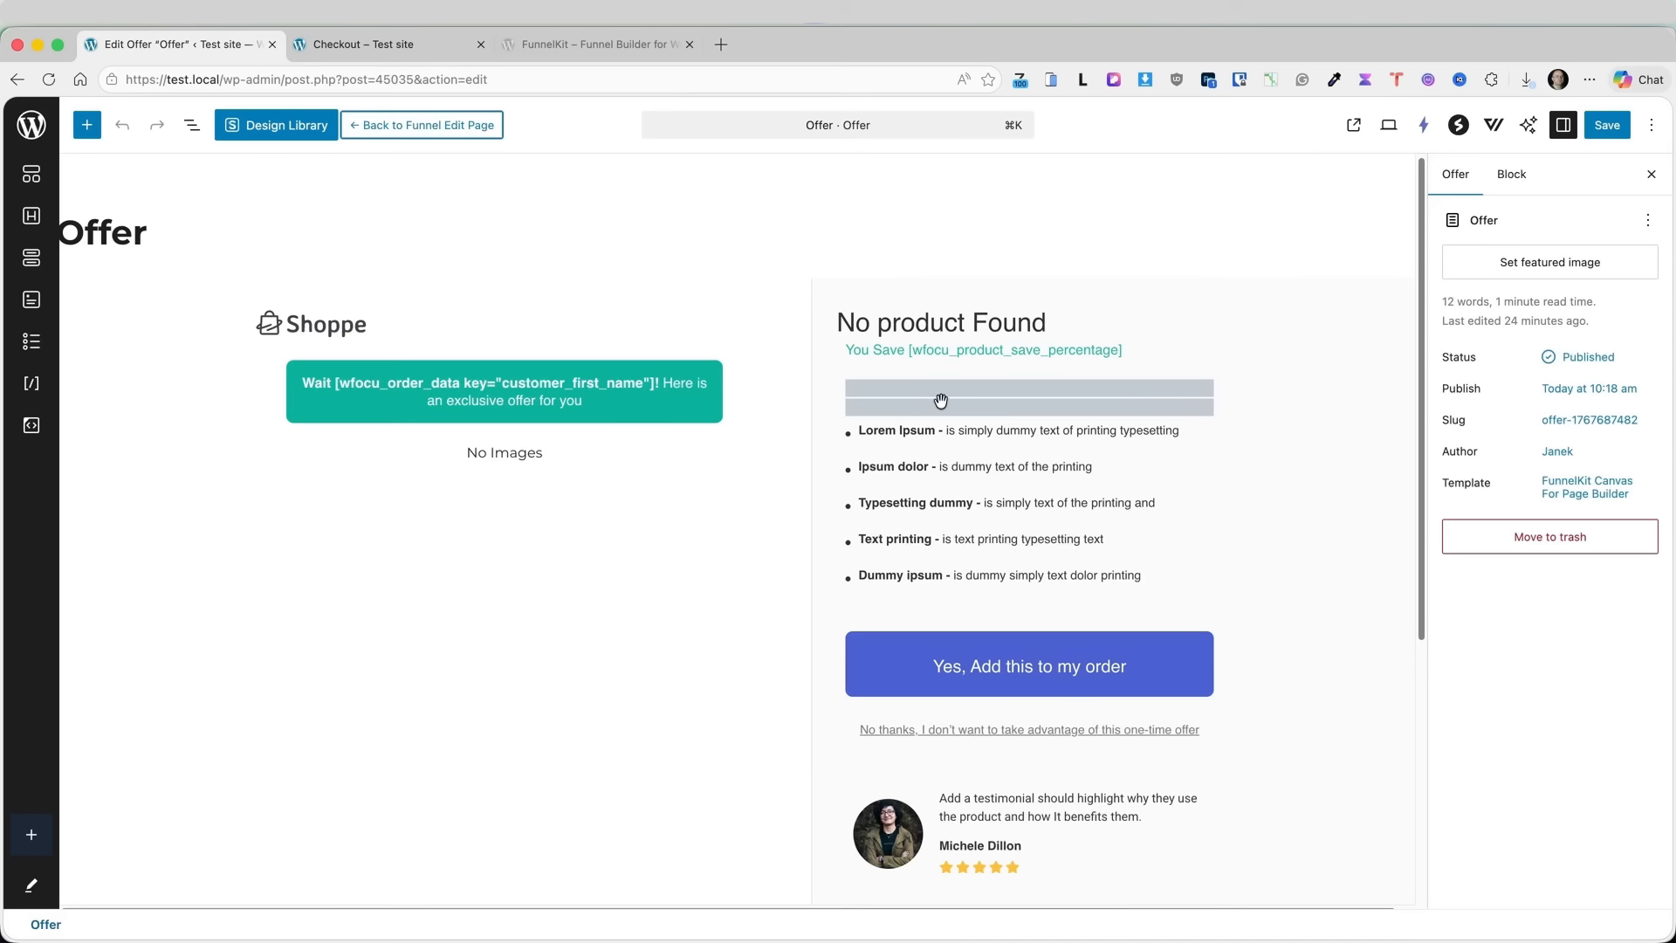
click(941, 395)
click(941, 407)
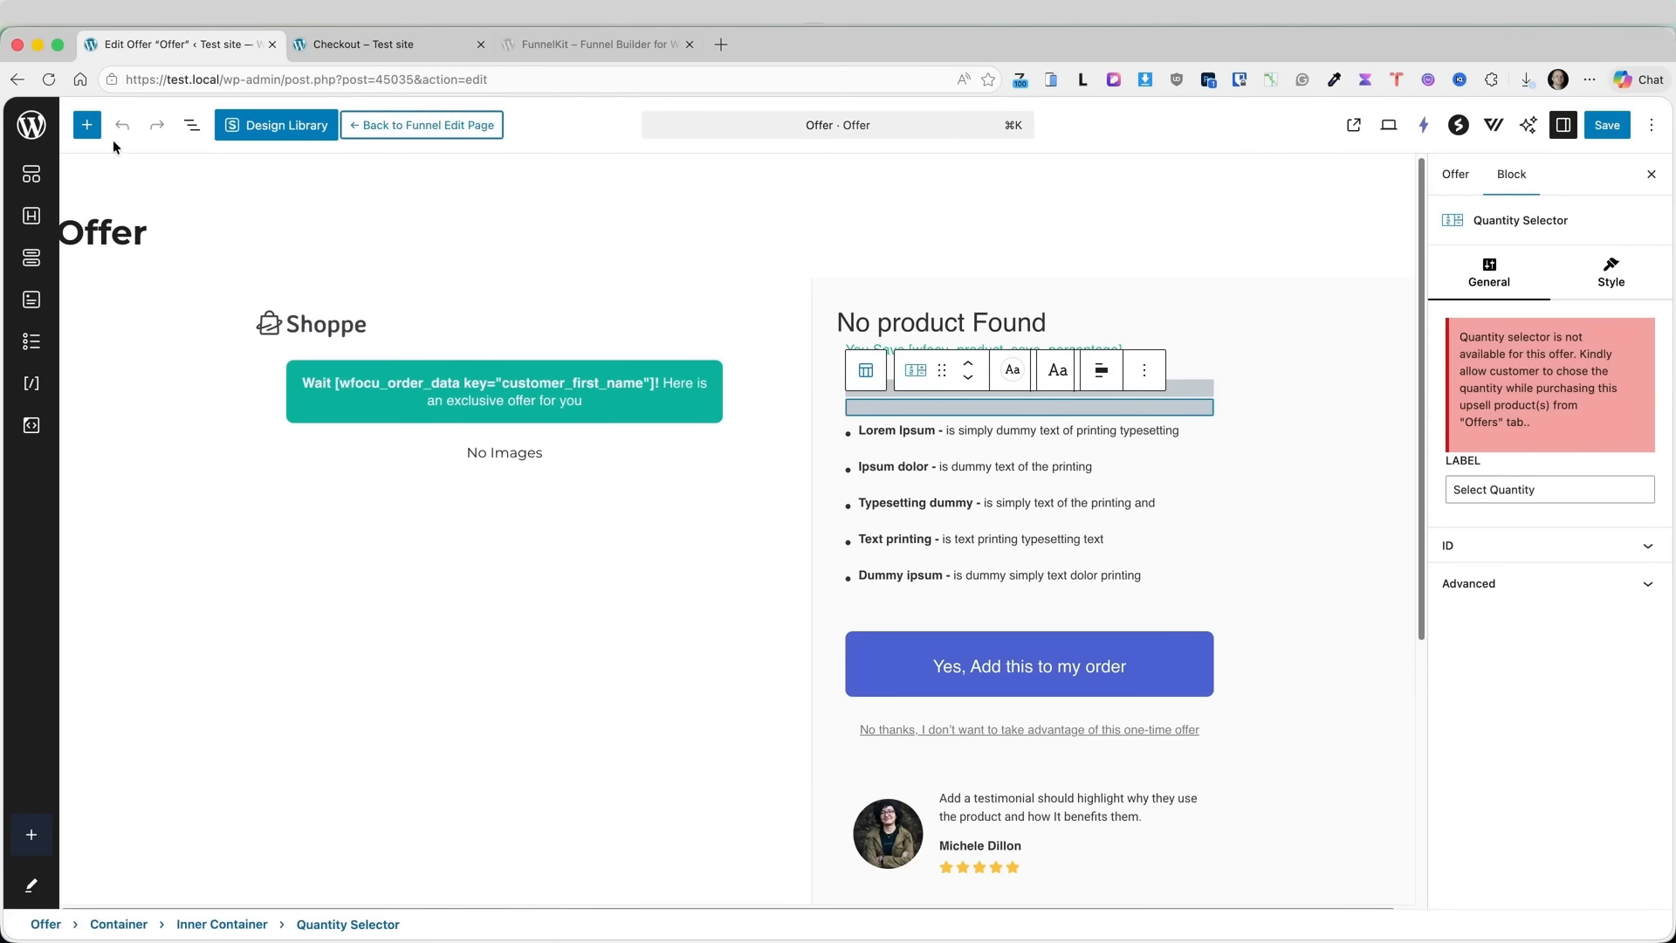
click(422, 125)
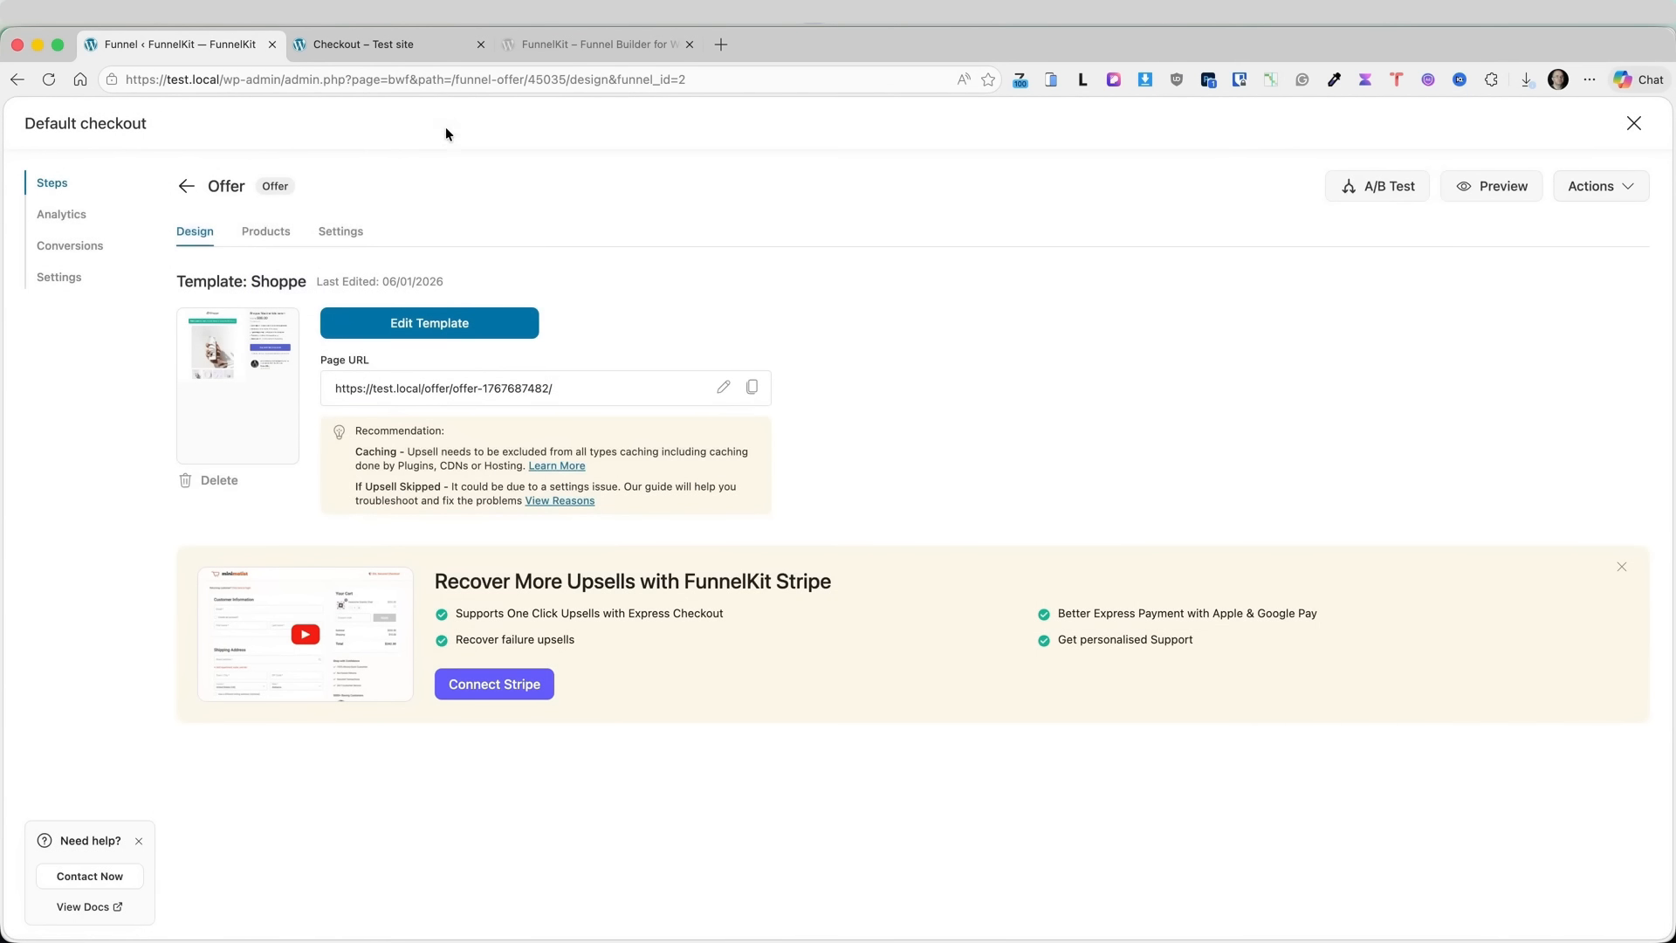
- Add the product "20th Century Fox Fan Favorite Horror" to the offer and save it
click(273, 241)
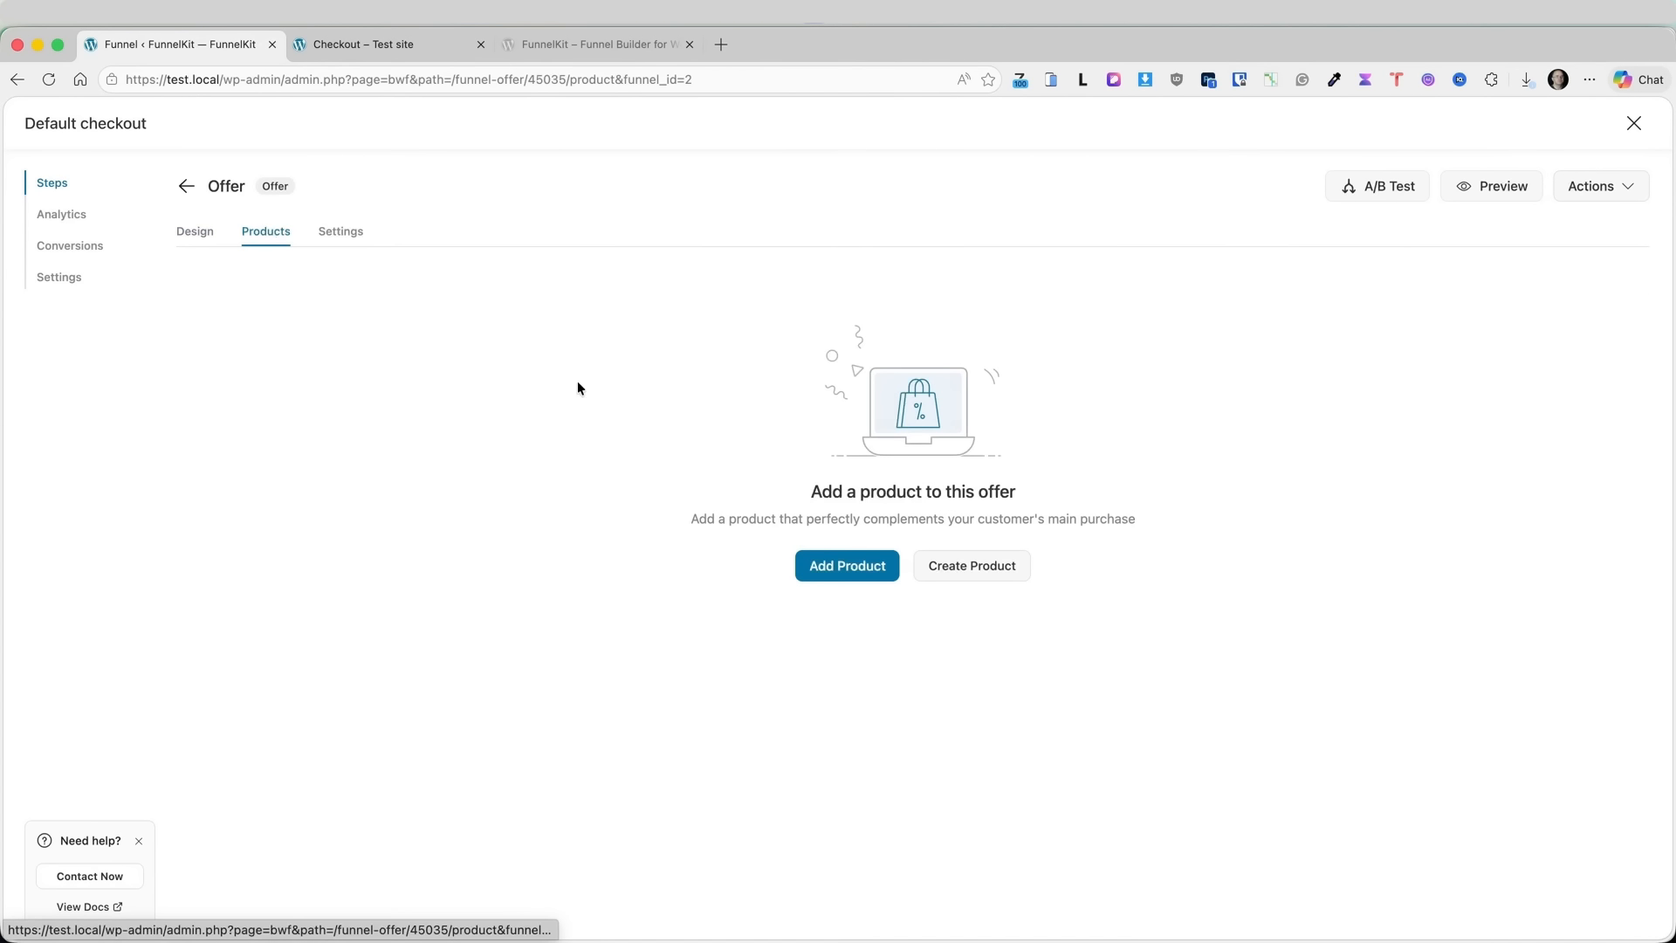
click(863, 563)
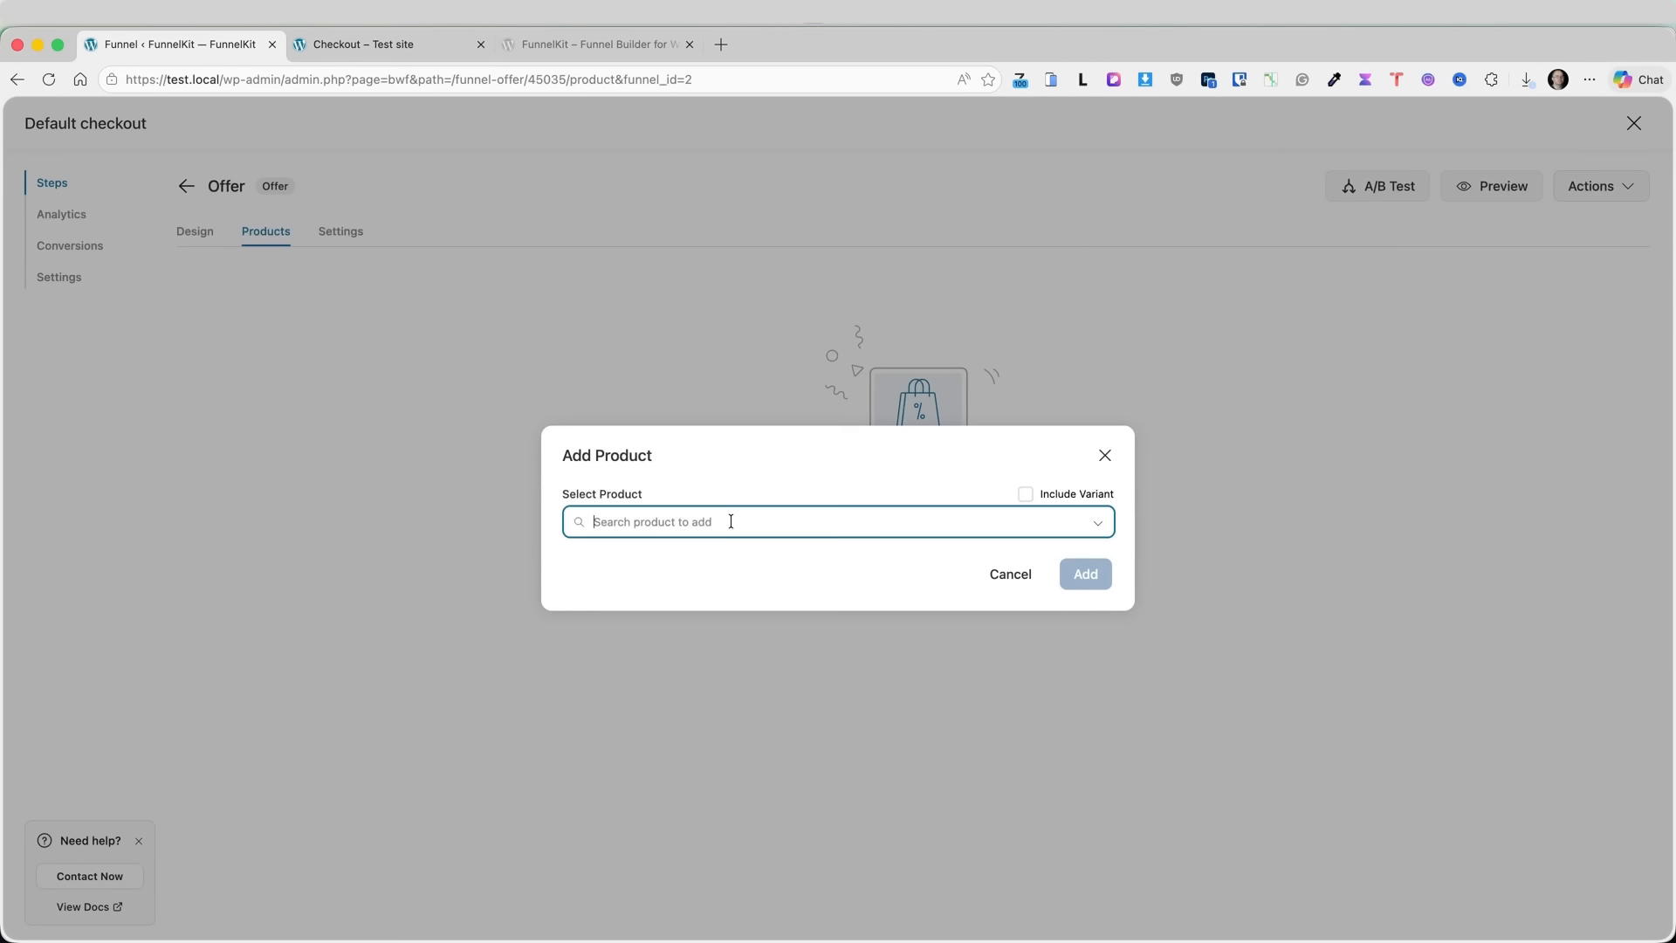
text(ho)
text(r)
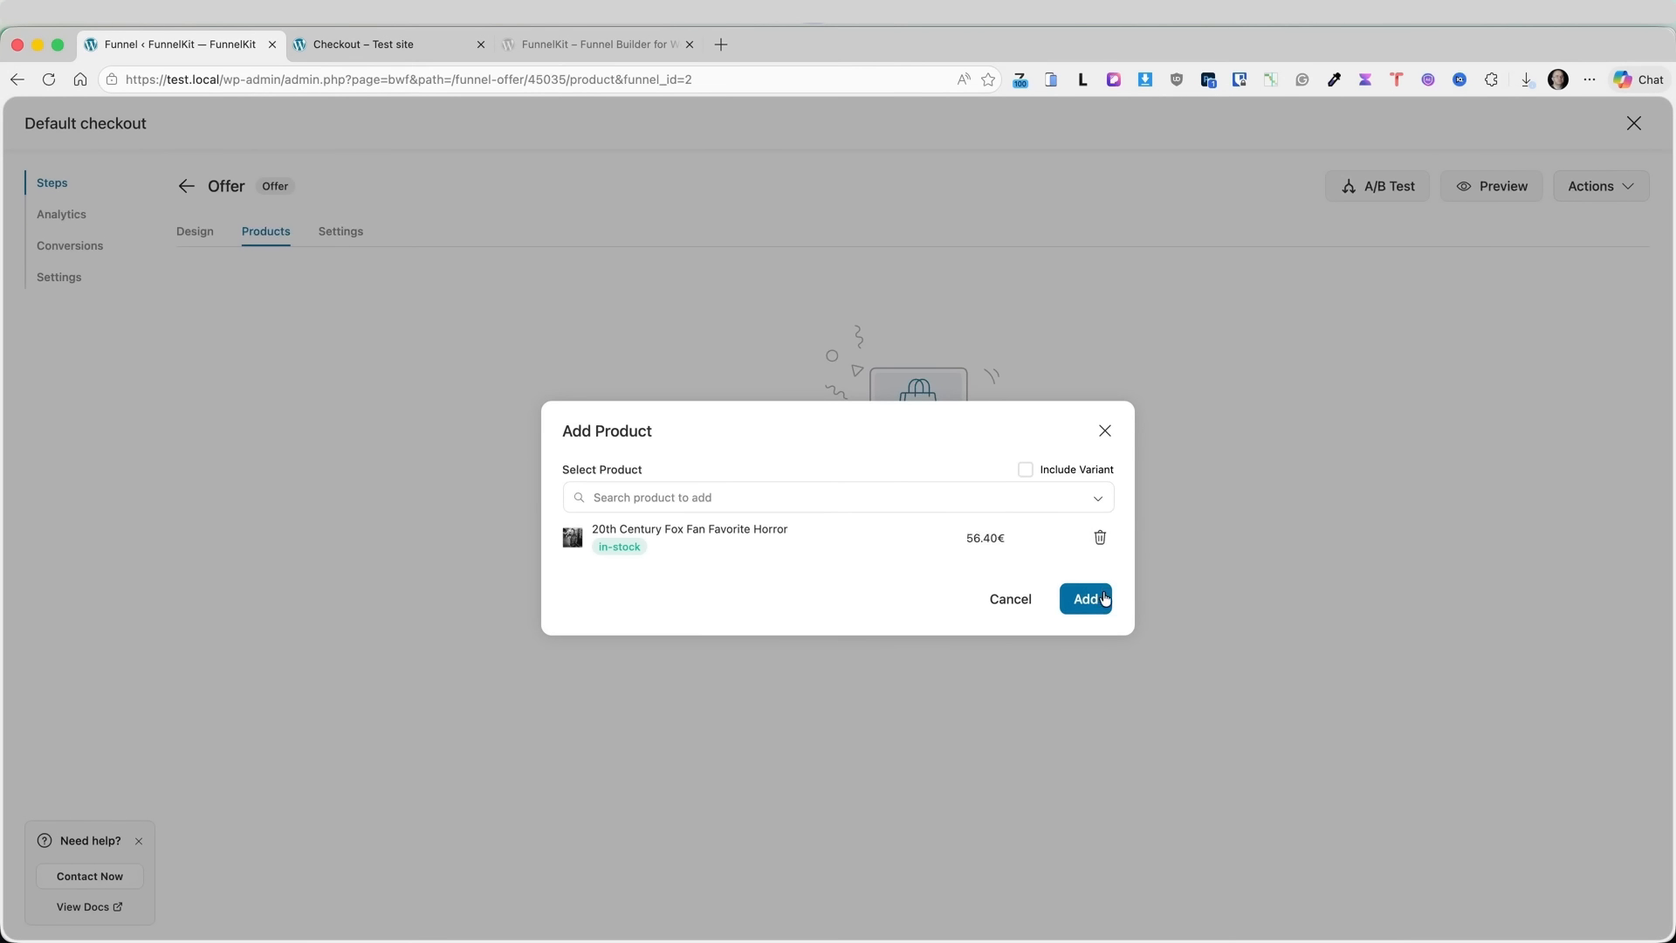
click(1094, 598)
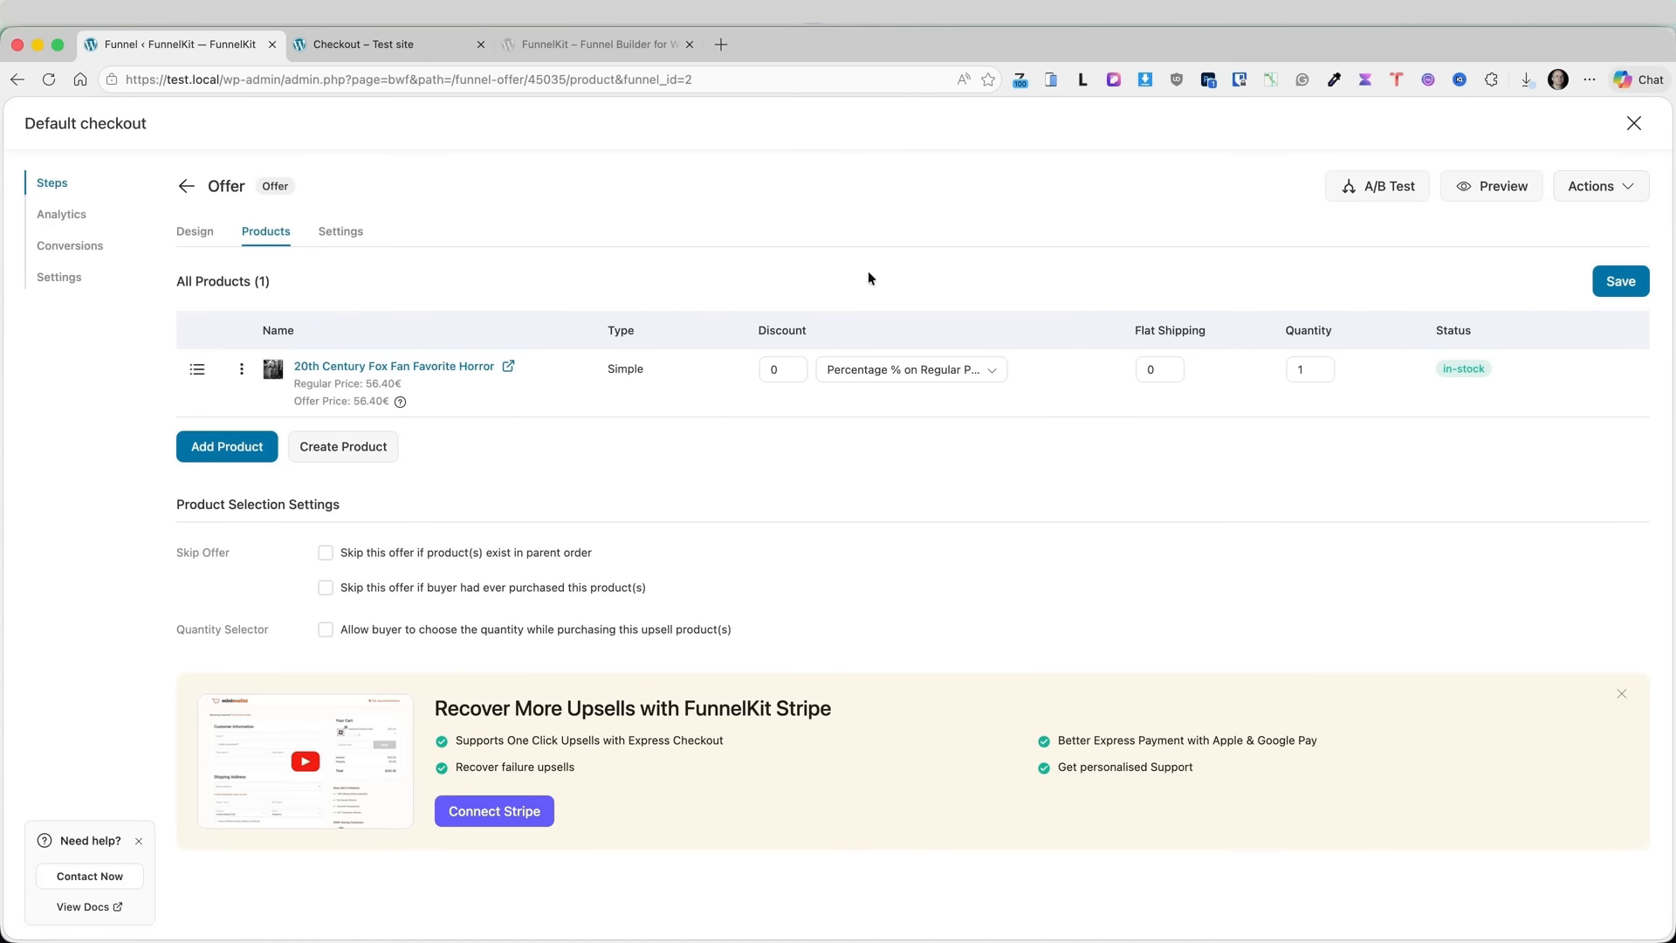
click(1595, 282)
- Review the offer's Dynamic Shipping, Ask Confirmation, and Tracking Code settings
click(348, 233)
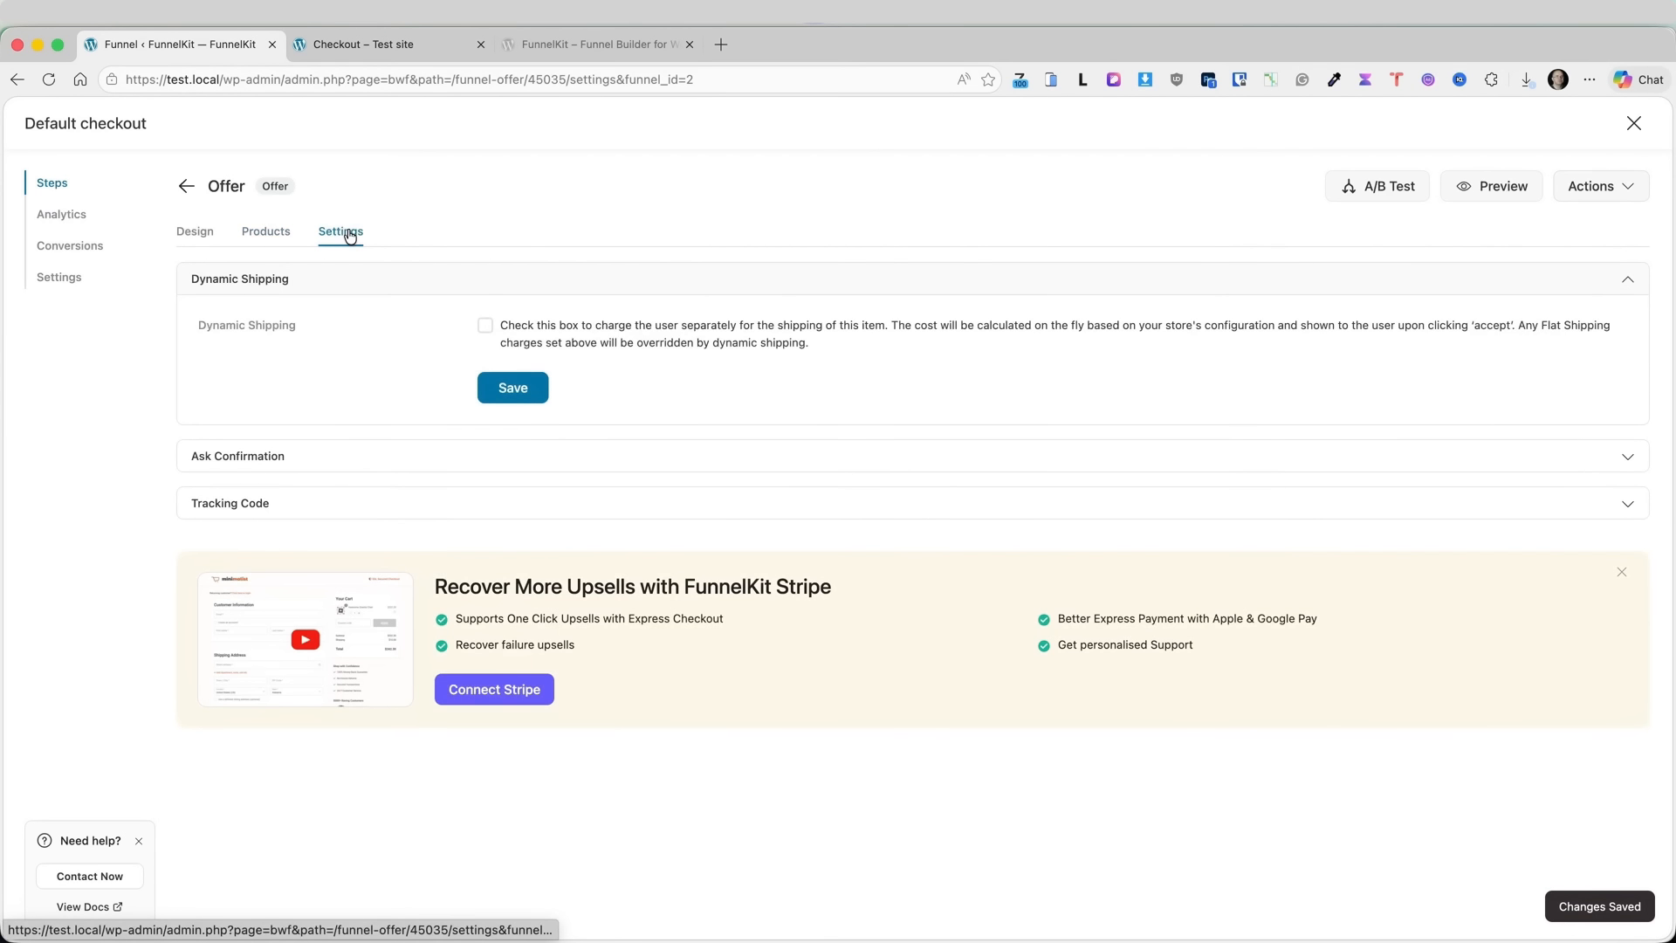
click(293, 455)
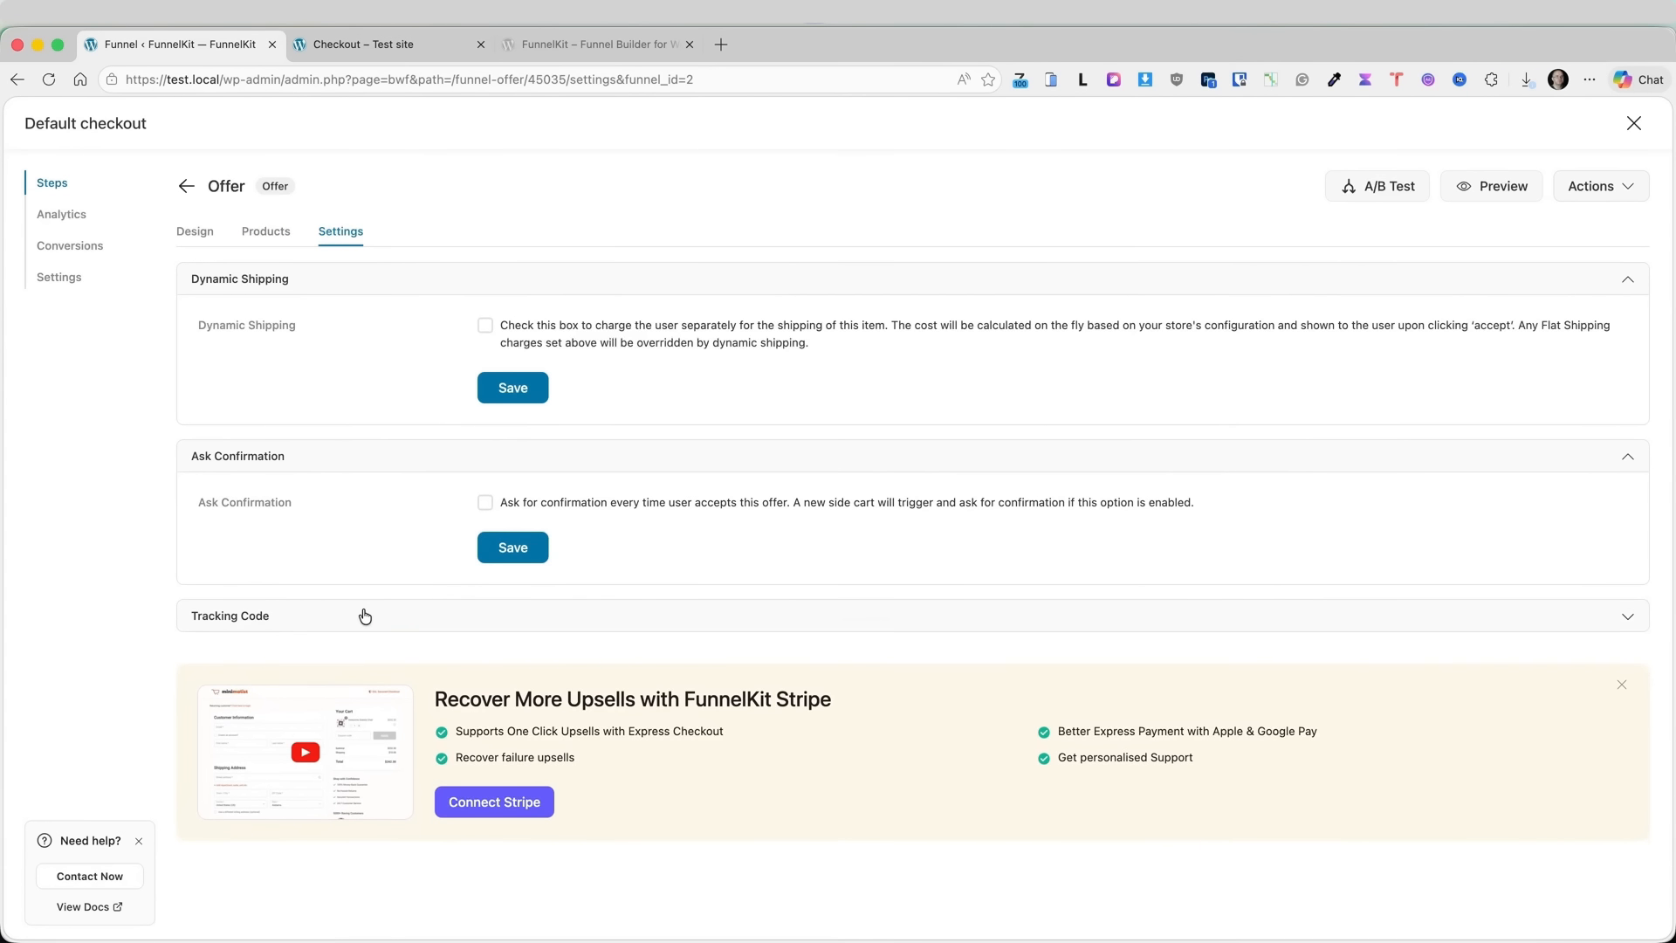
click(365, 617)
- Return to the funnel steps, open the Thank you Page step, and inspect its Shoppe template in the block editor
click(186, 186)
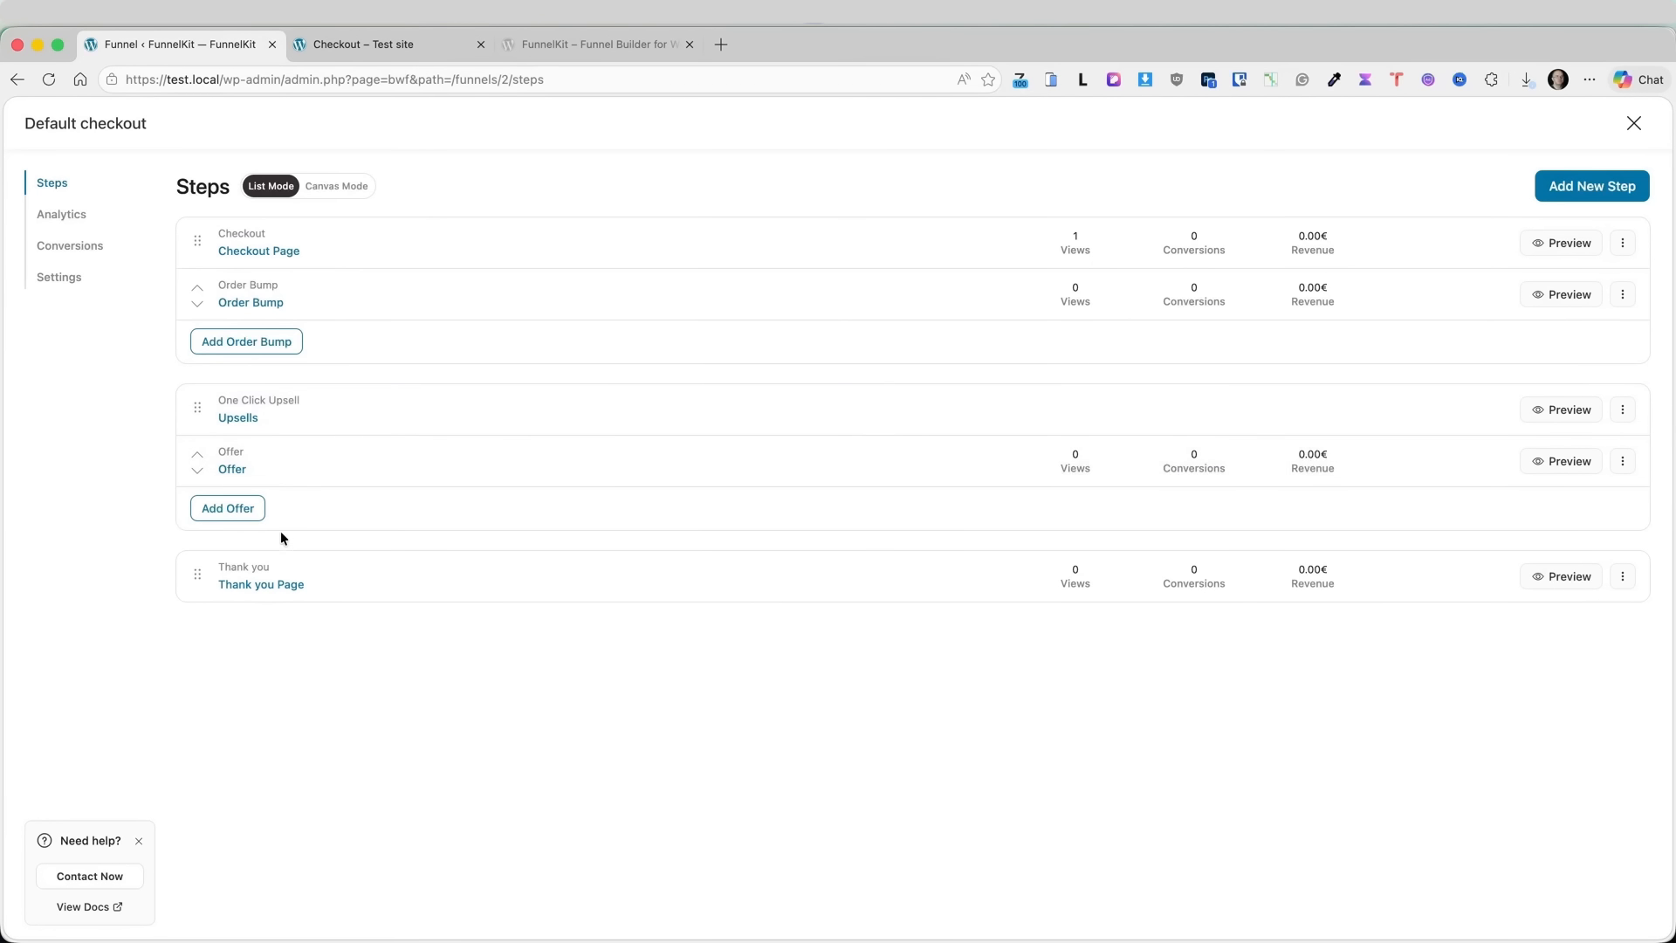
click(276, 585)
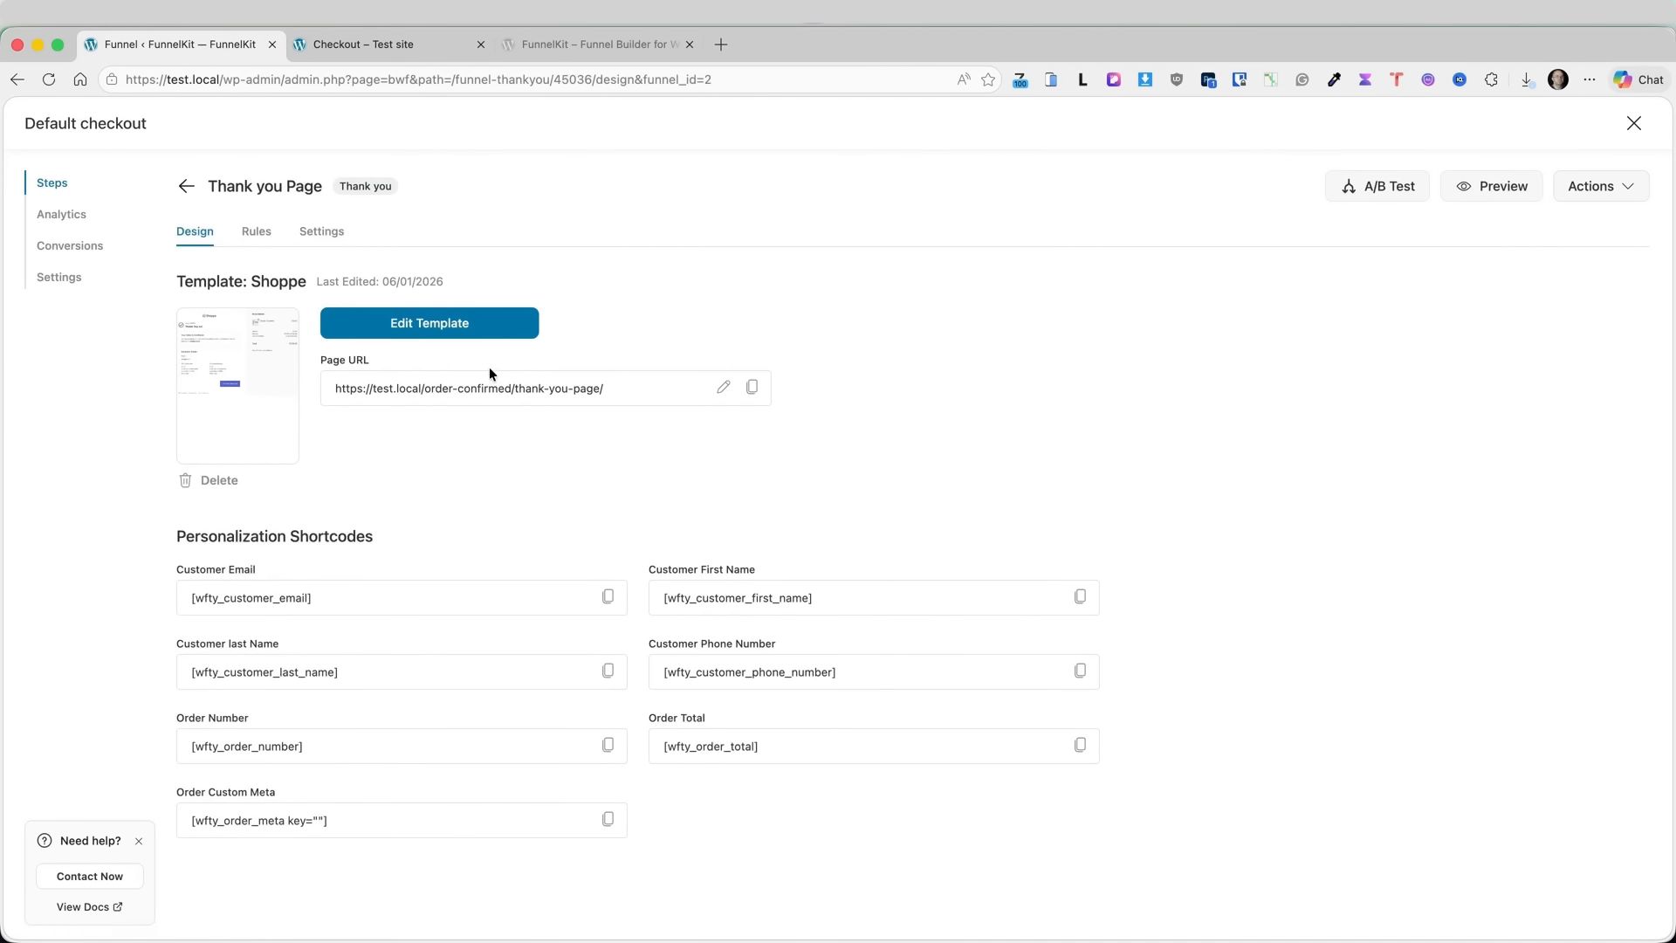
click(437, 328)
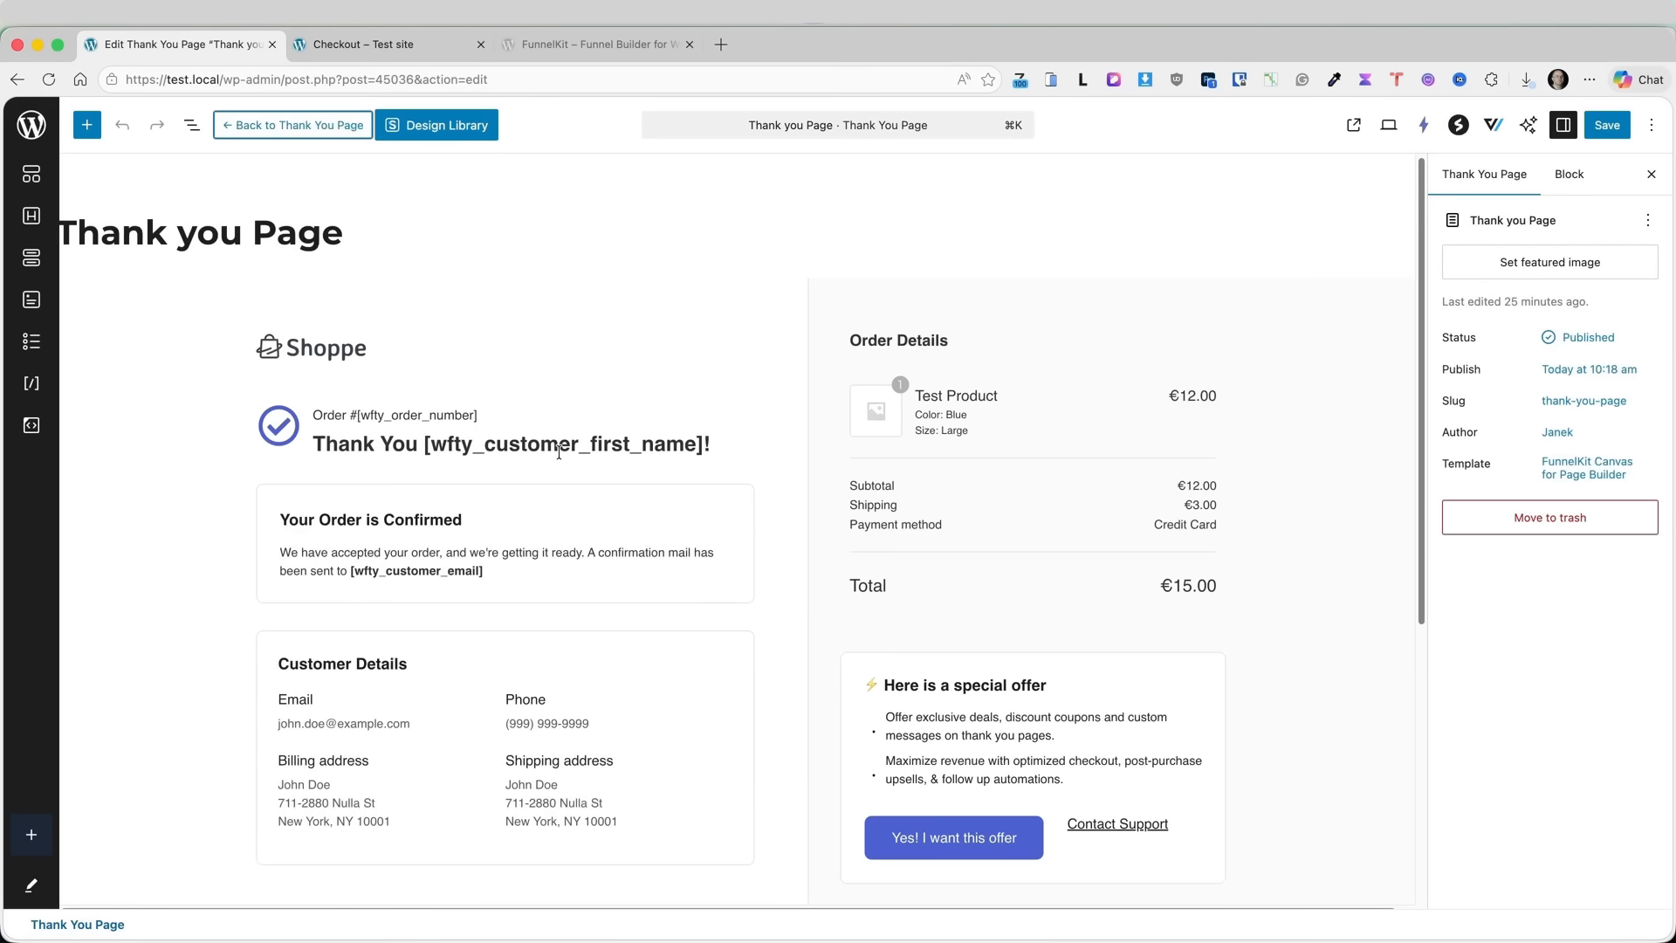
- Reload the live checkout page and examine the spacing between the step indicator and the Contact Information heading
click(372, 44)
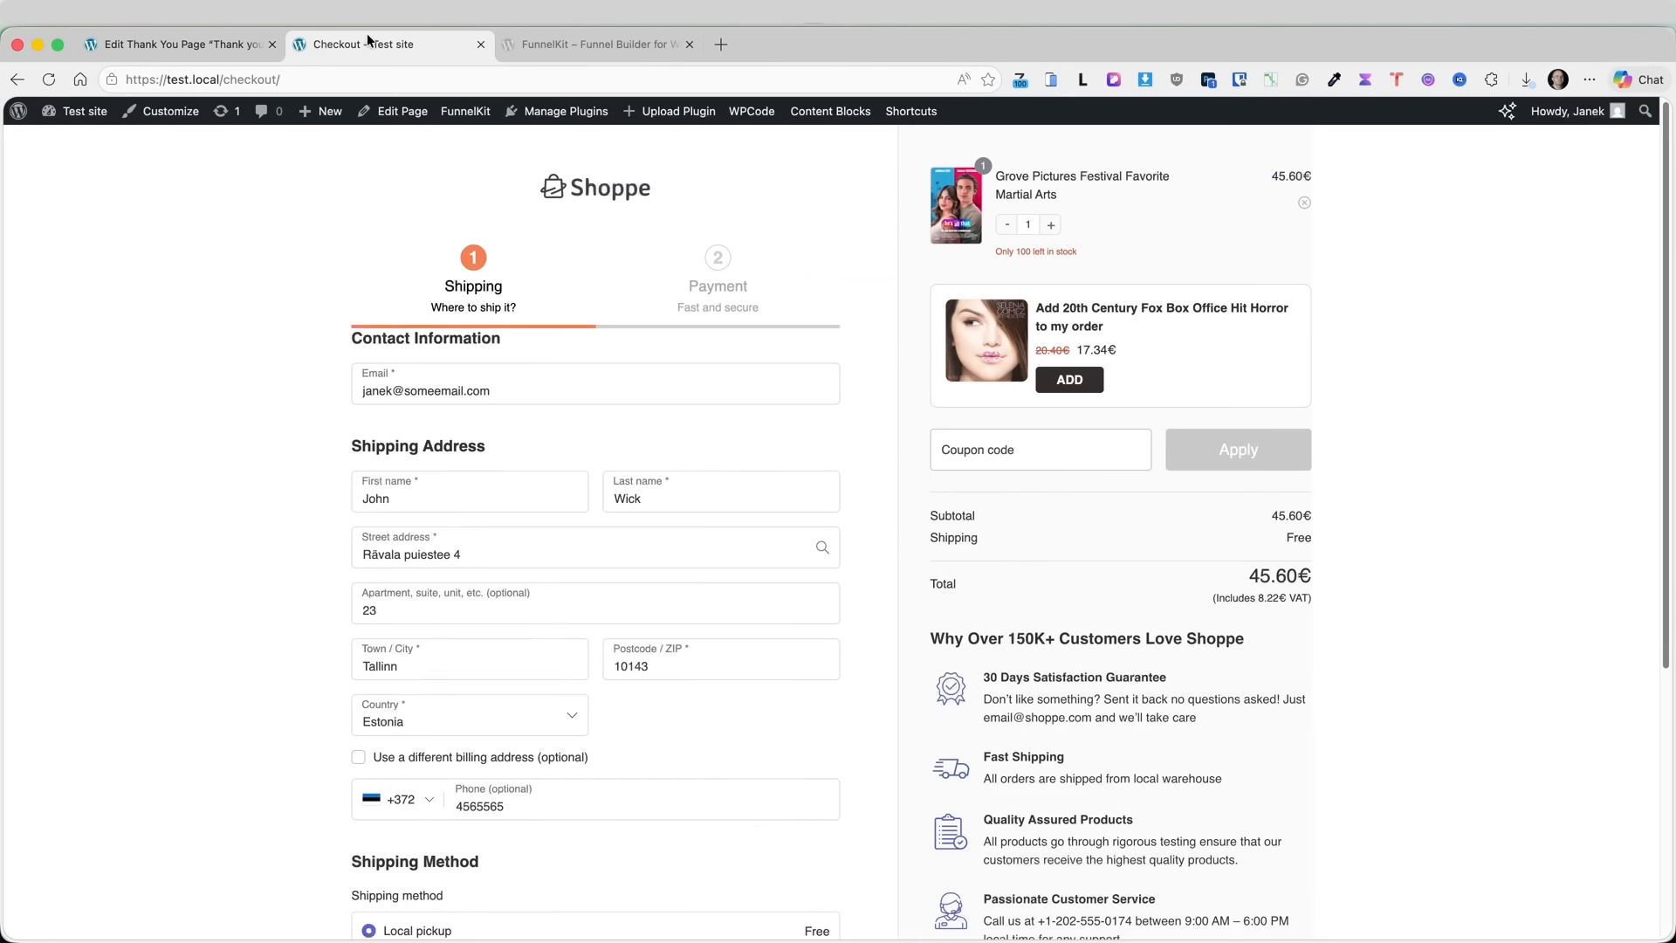
click(52, 79)
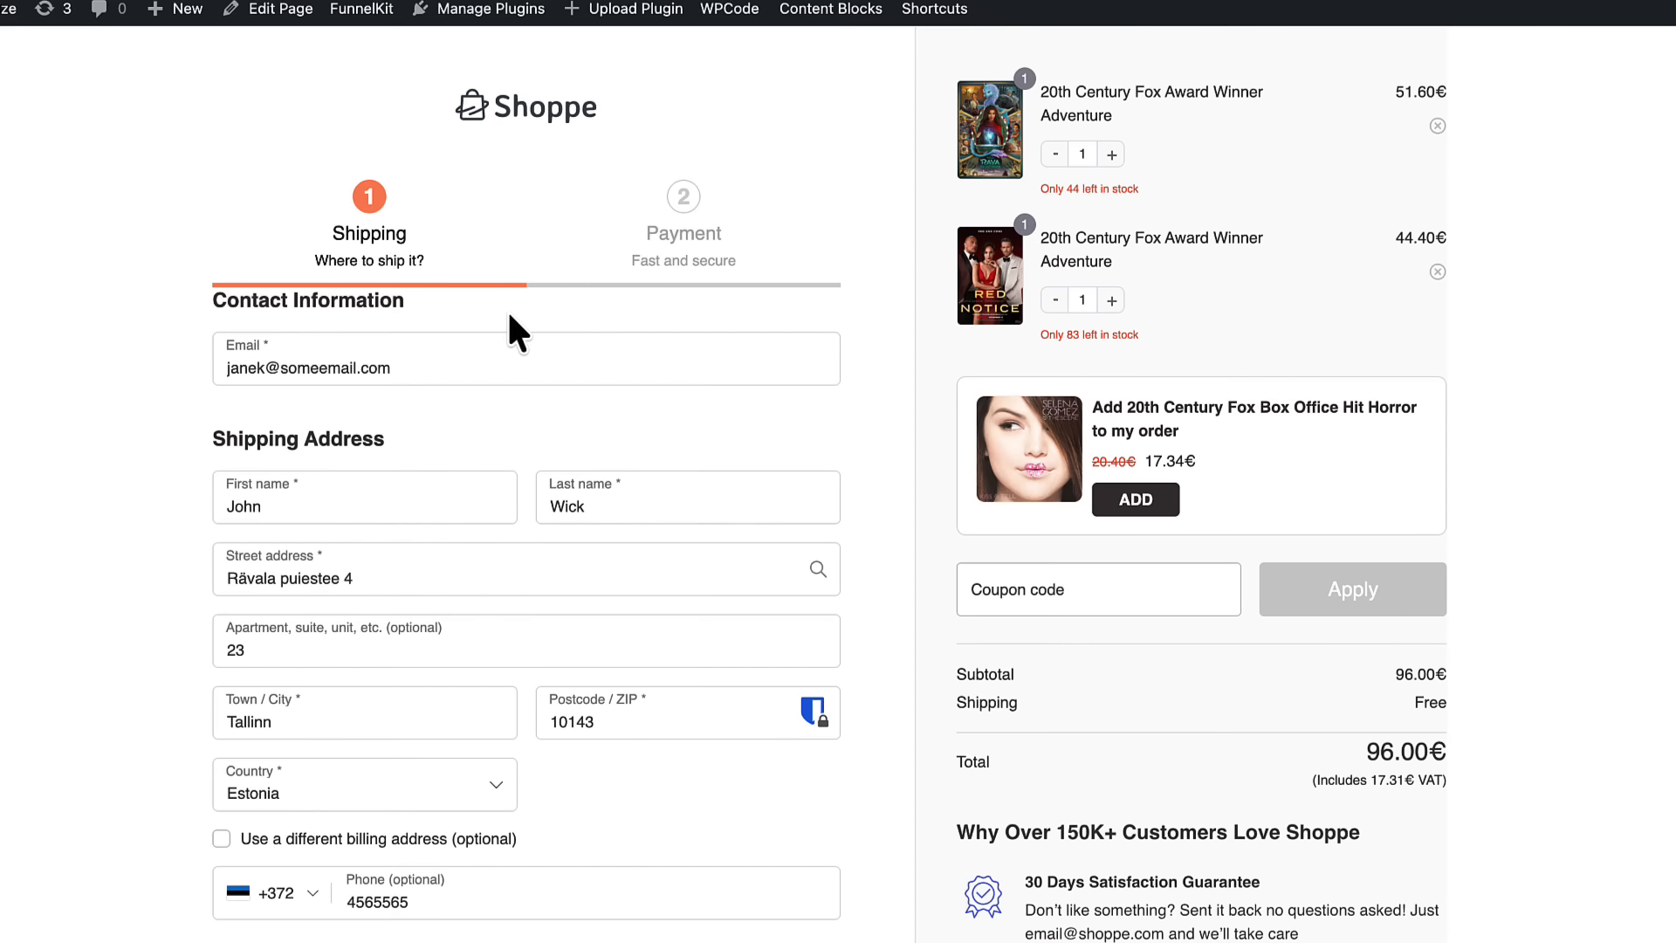
drag(410, 300, 214, 306)
click(142, 356)
- Set the bottom margin of the Checkout Form block's Steps to 30 px in the checkout template and save it
click(1160, 2)
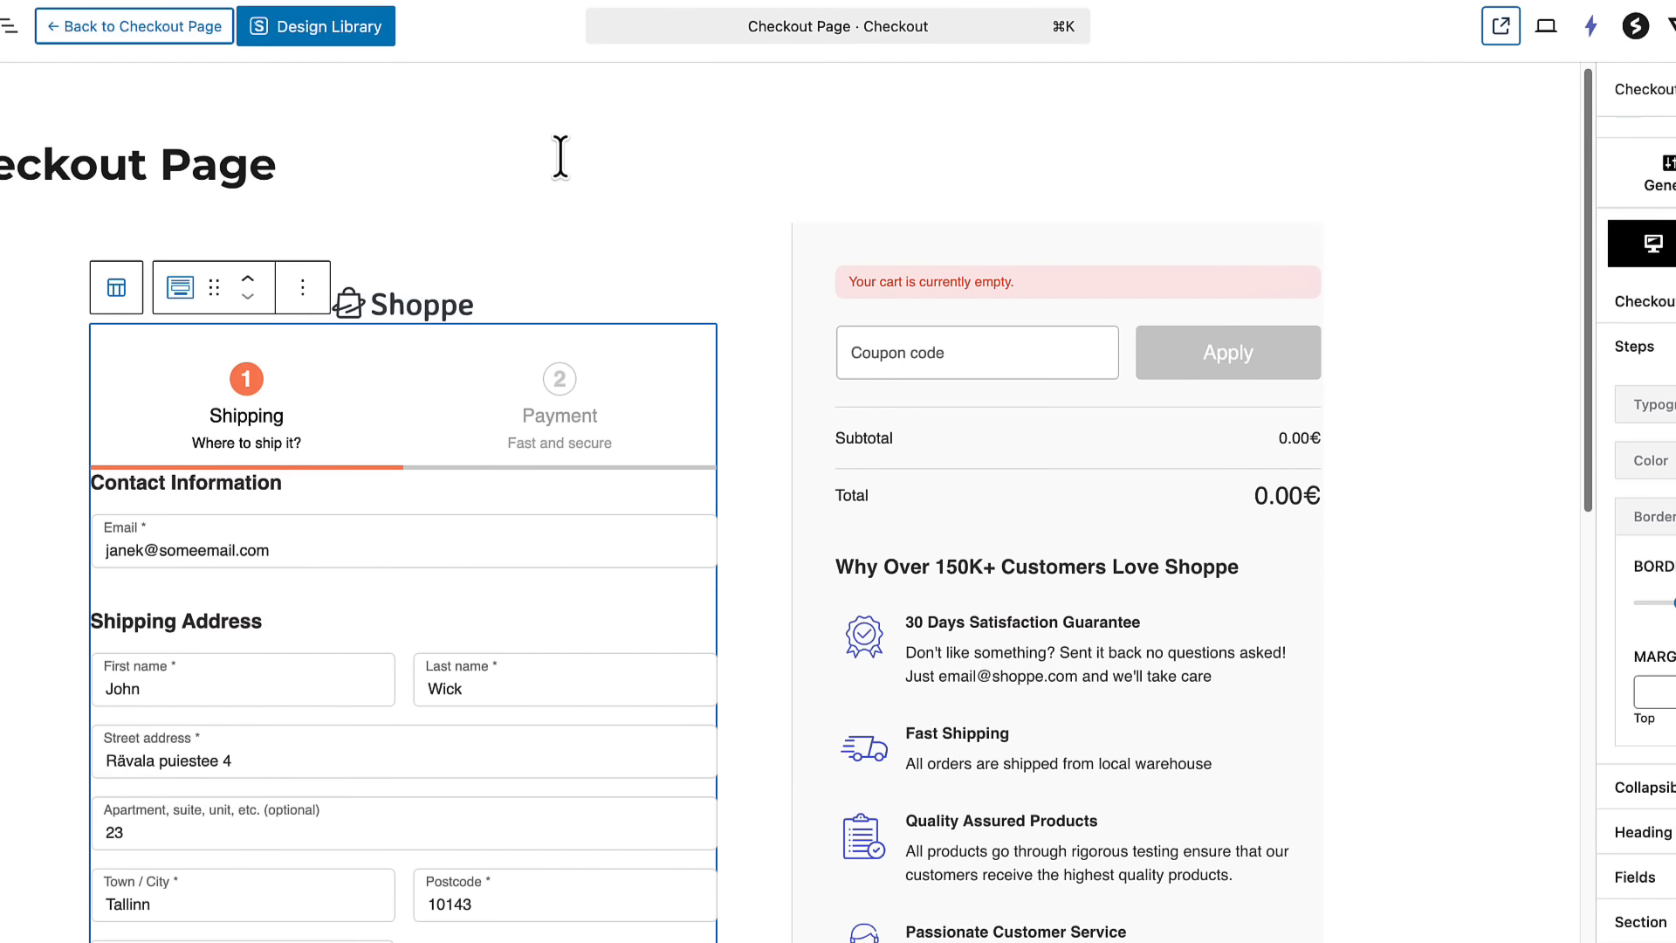
click(312, 420)
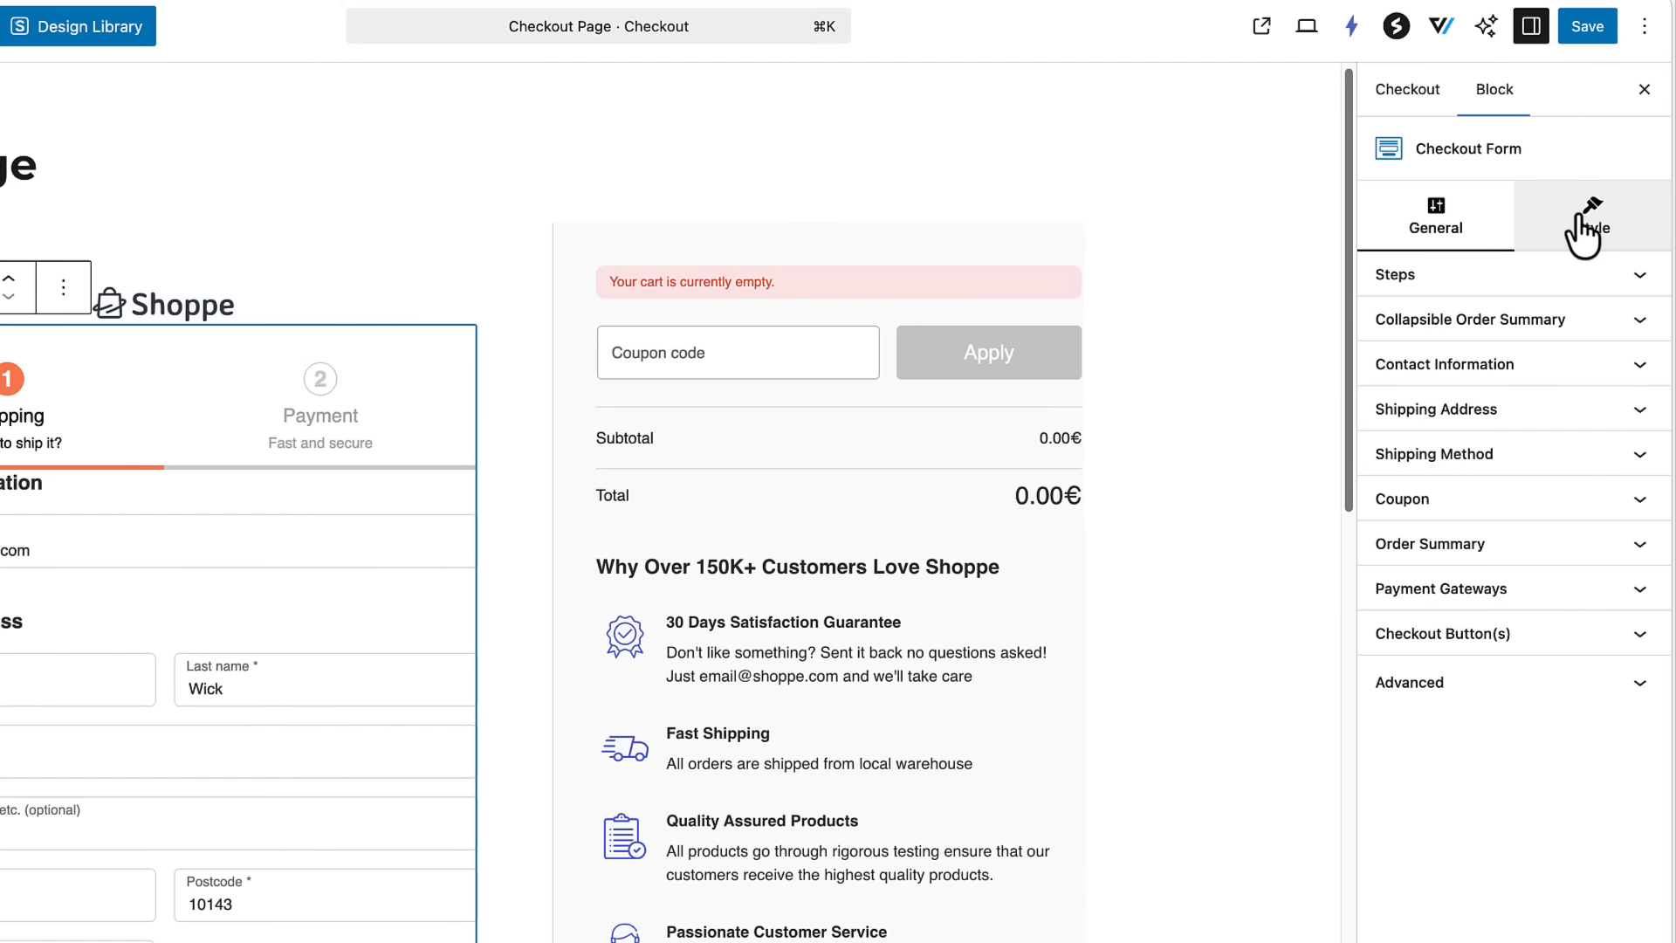
click(1593, 225)
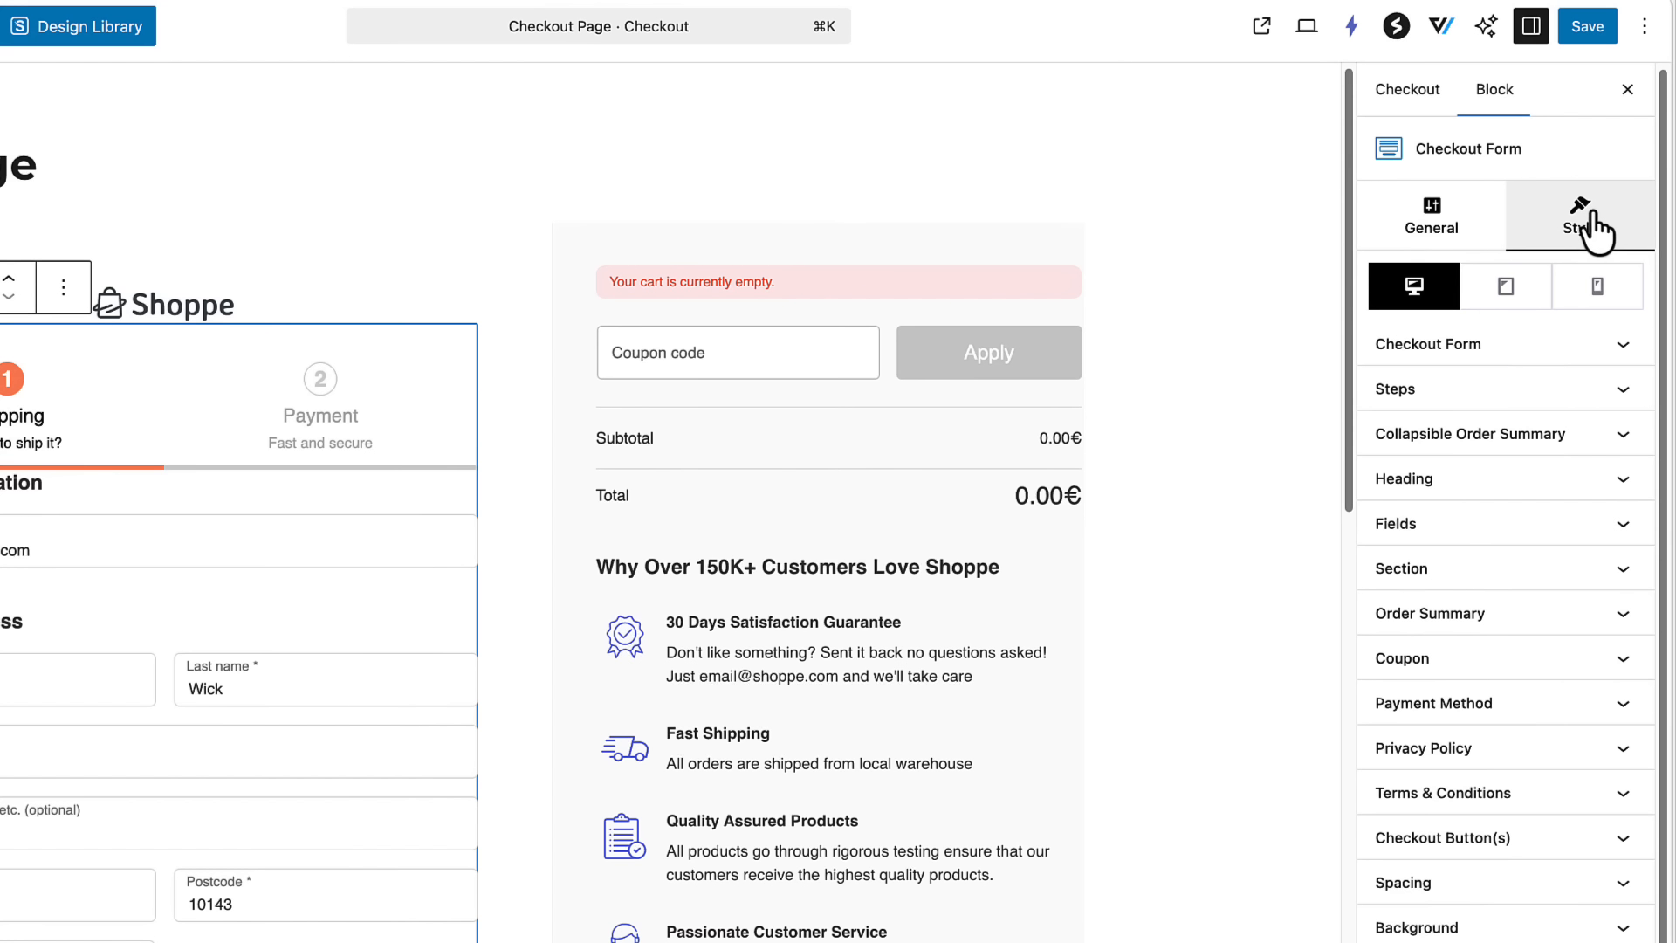
click(1481, 395)
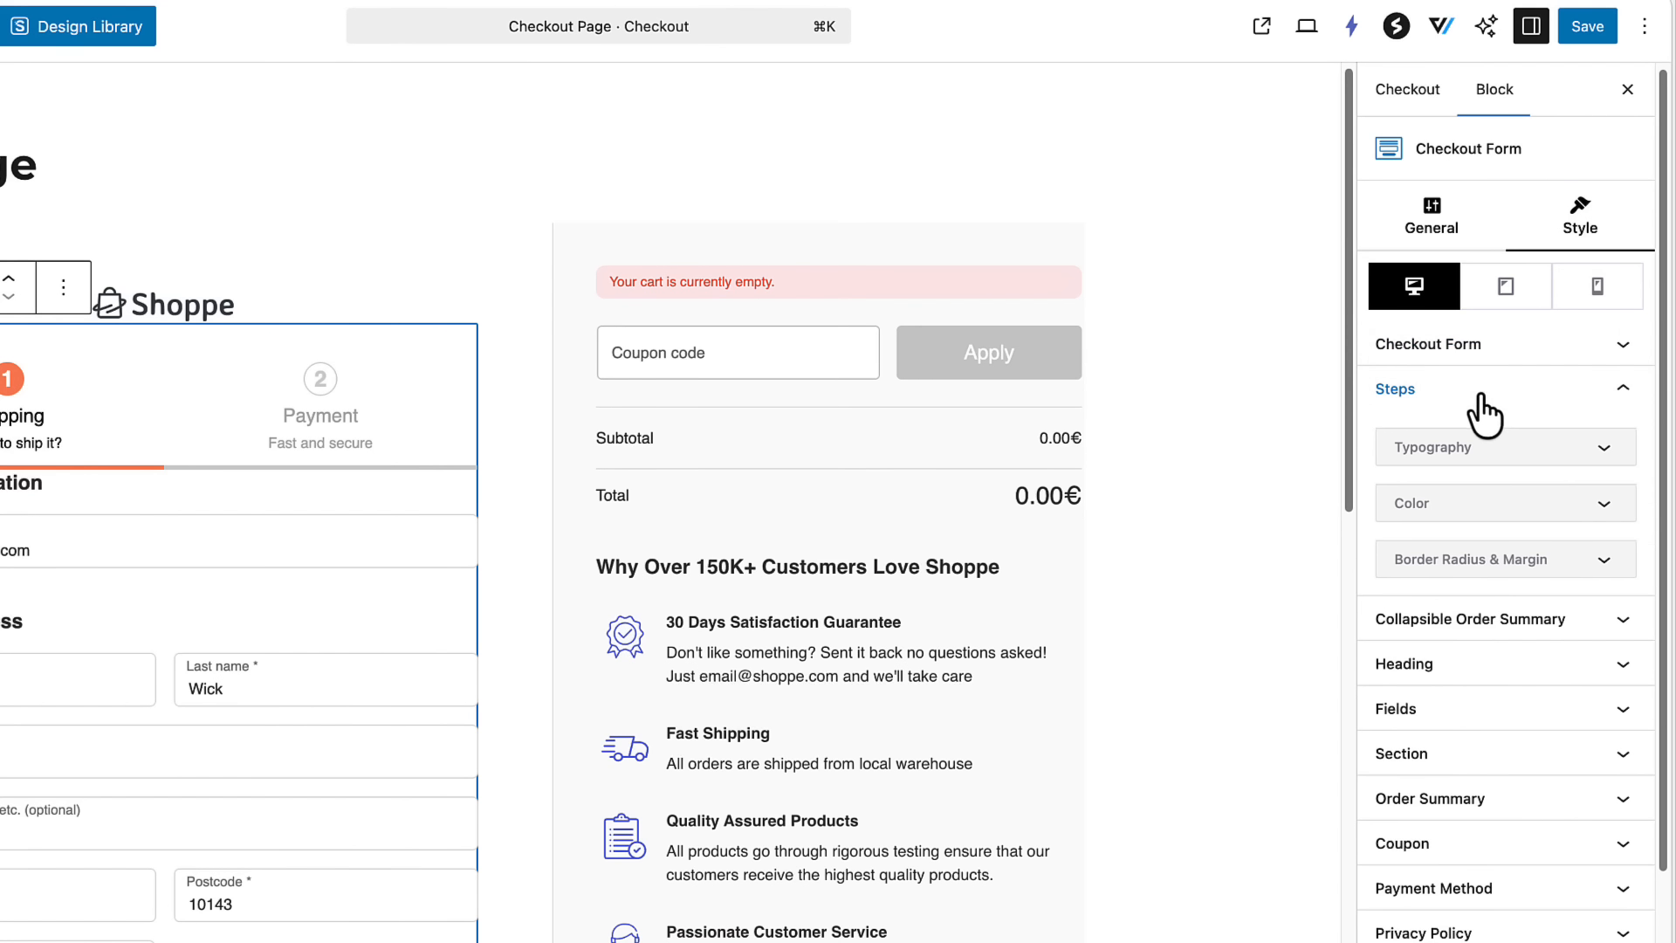
click(1471, 563)
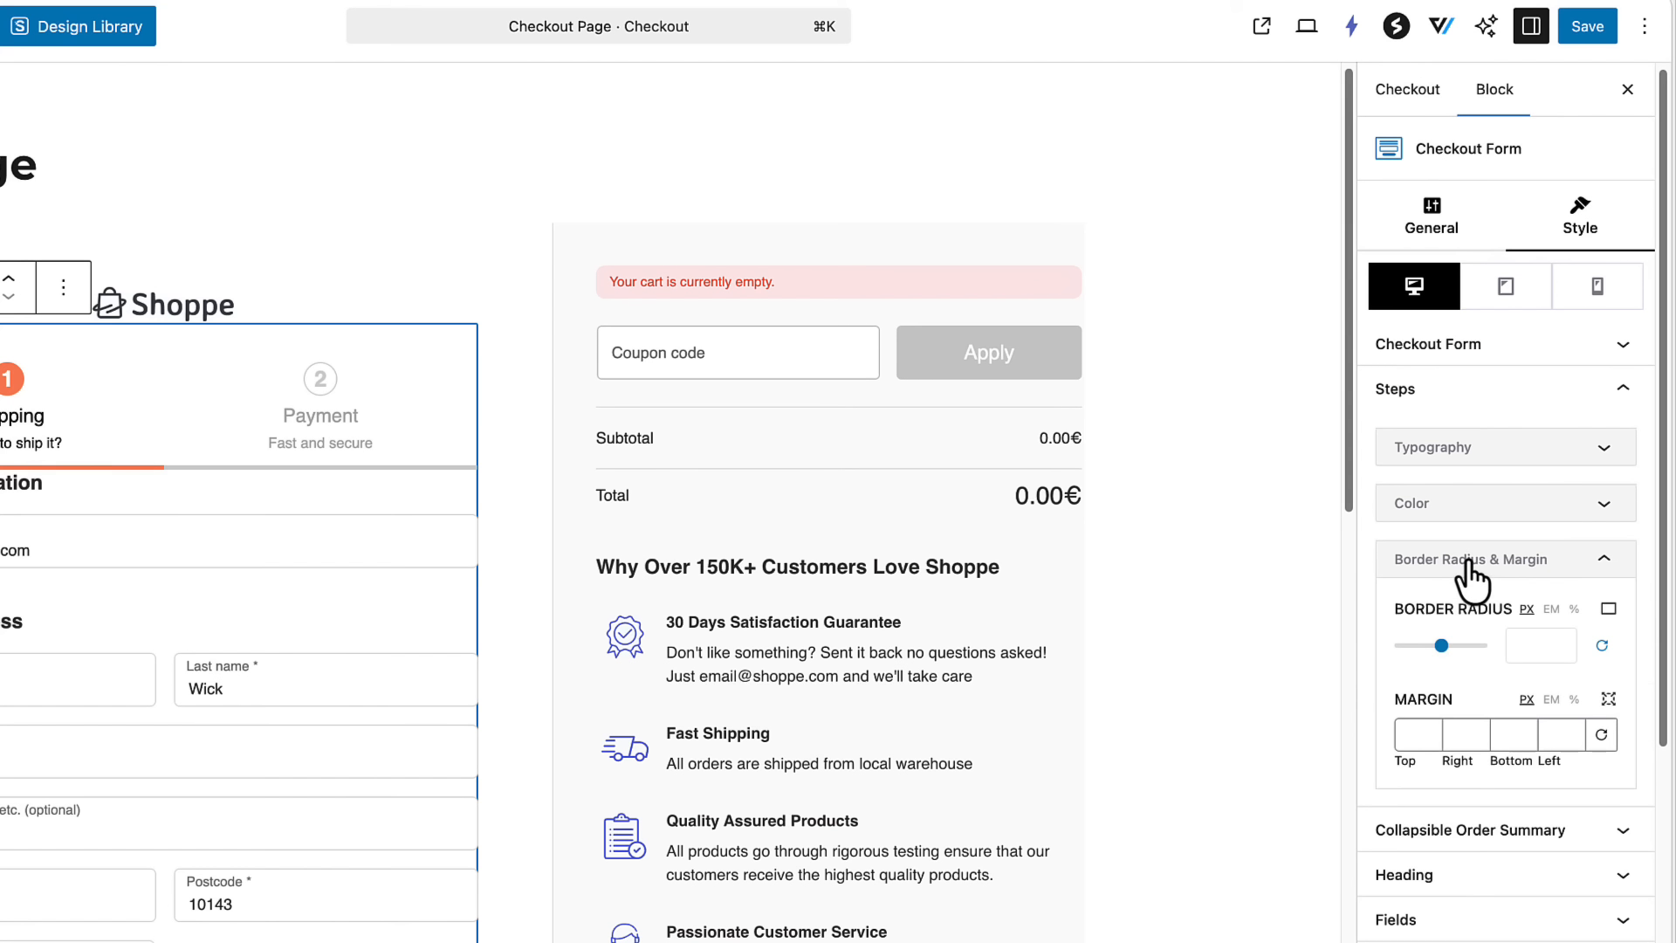
click(1516, 735)
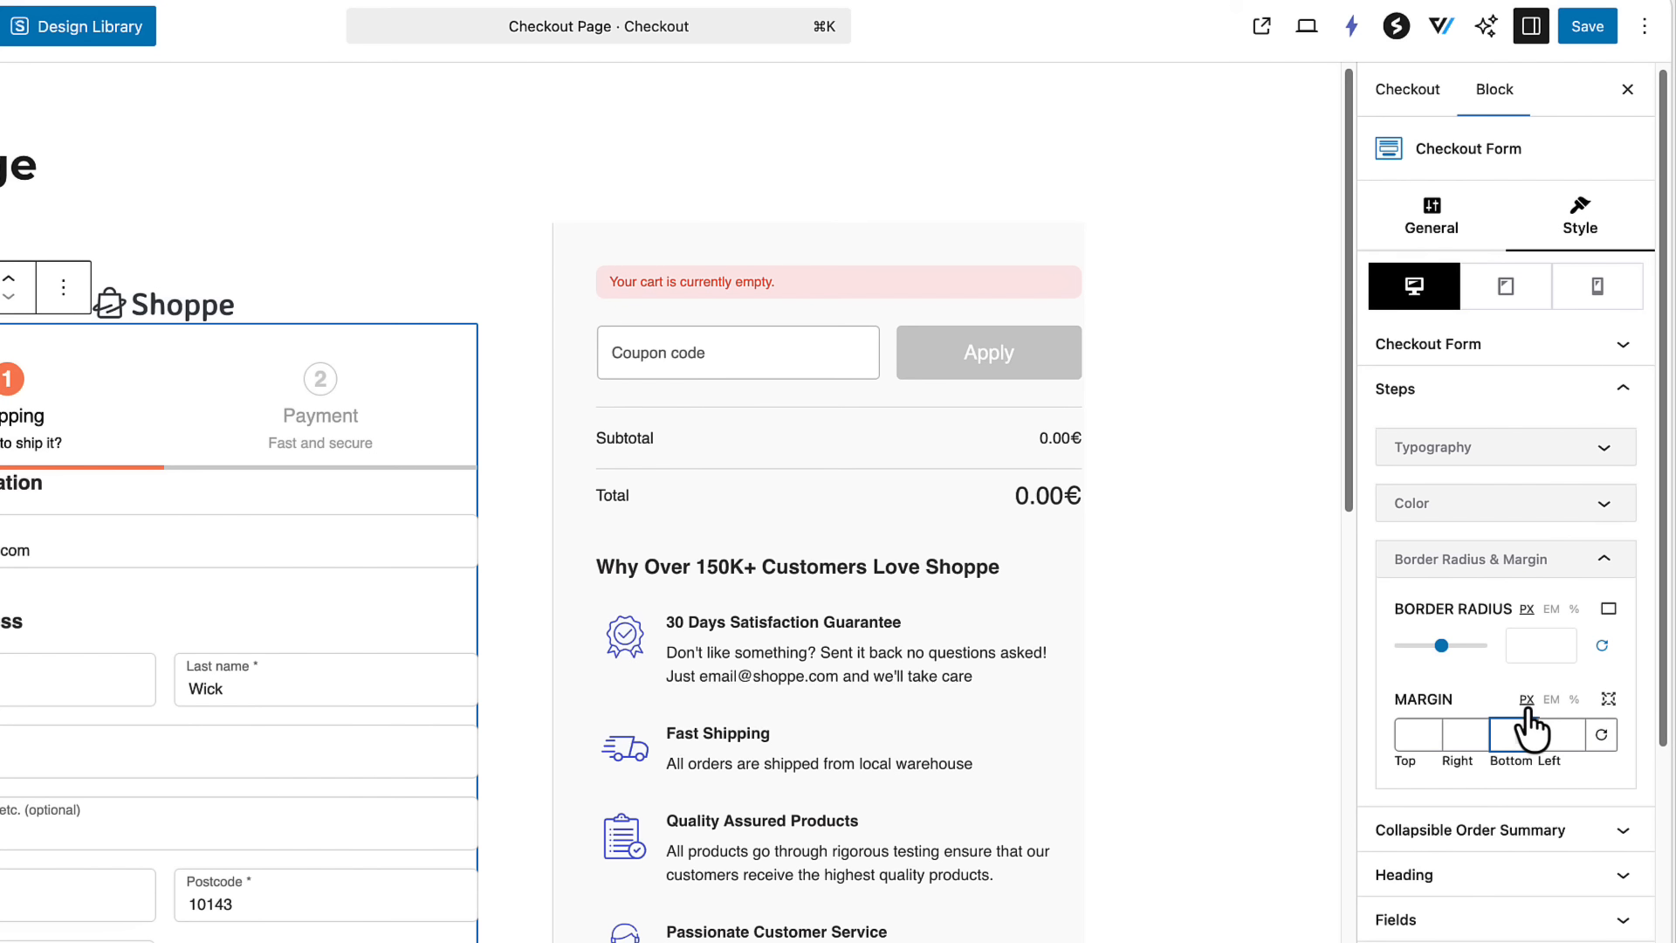
text(30)
click(1584, 29)
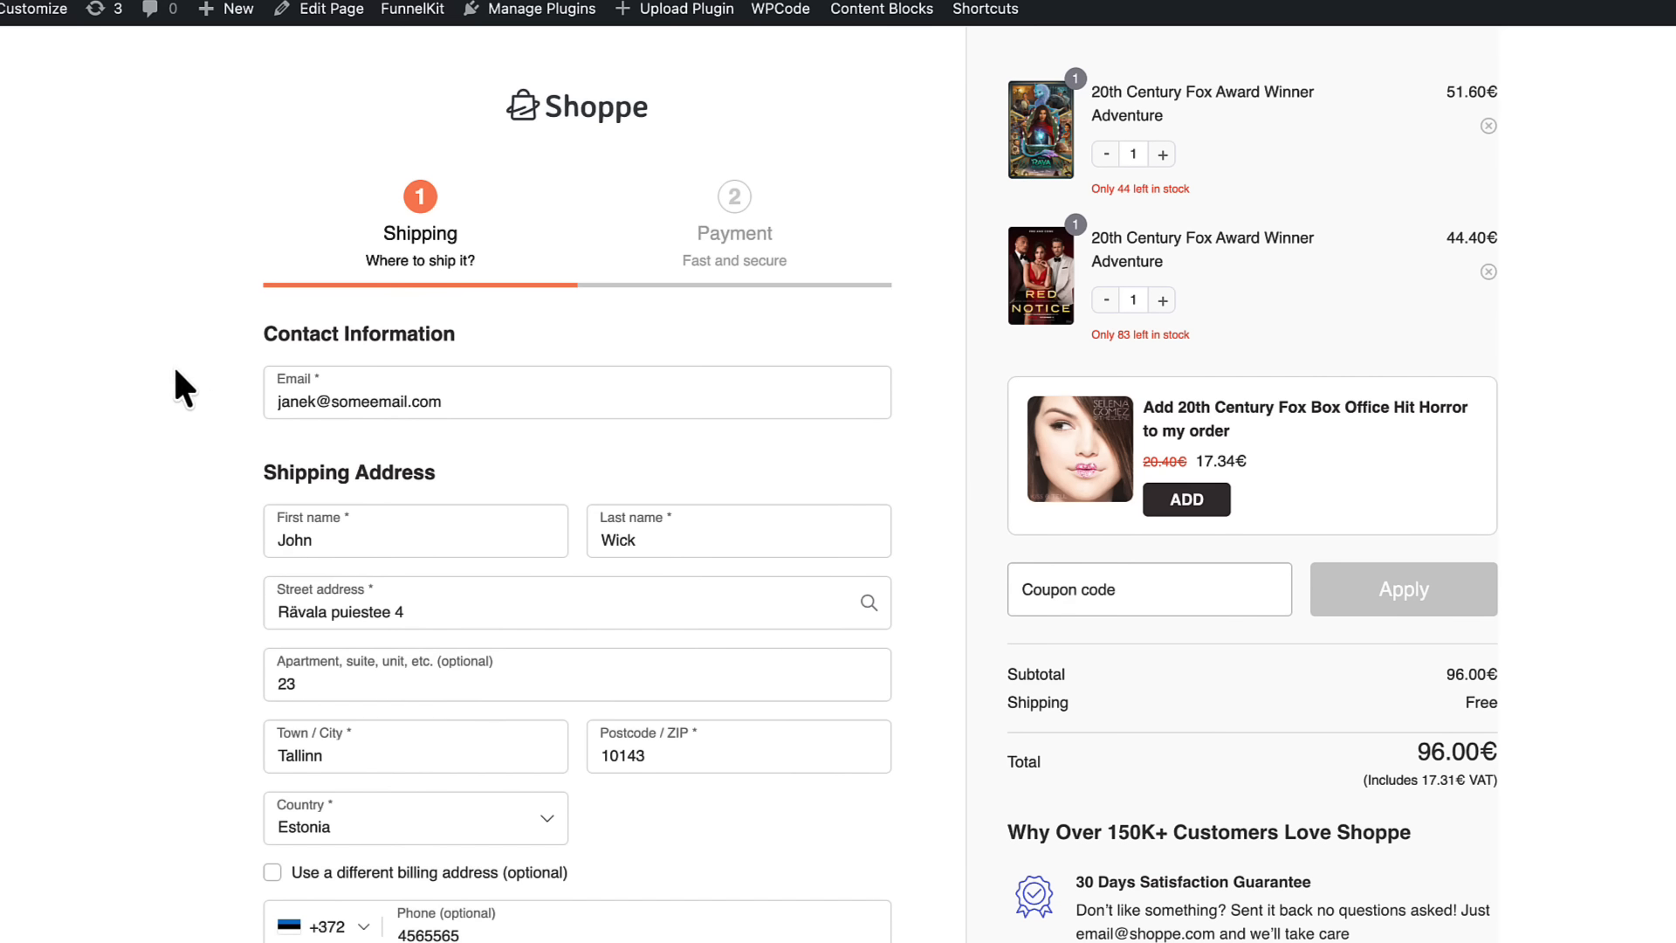
- Proceed to the Payment step of the live checkout and add the 20th Century Fox Box Office Hit Horror order bump
scroll(207, 394, down, 6)
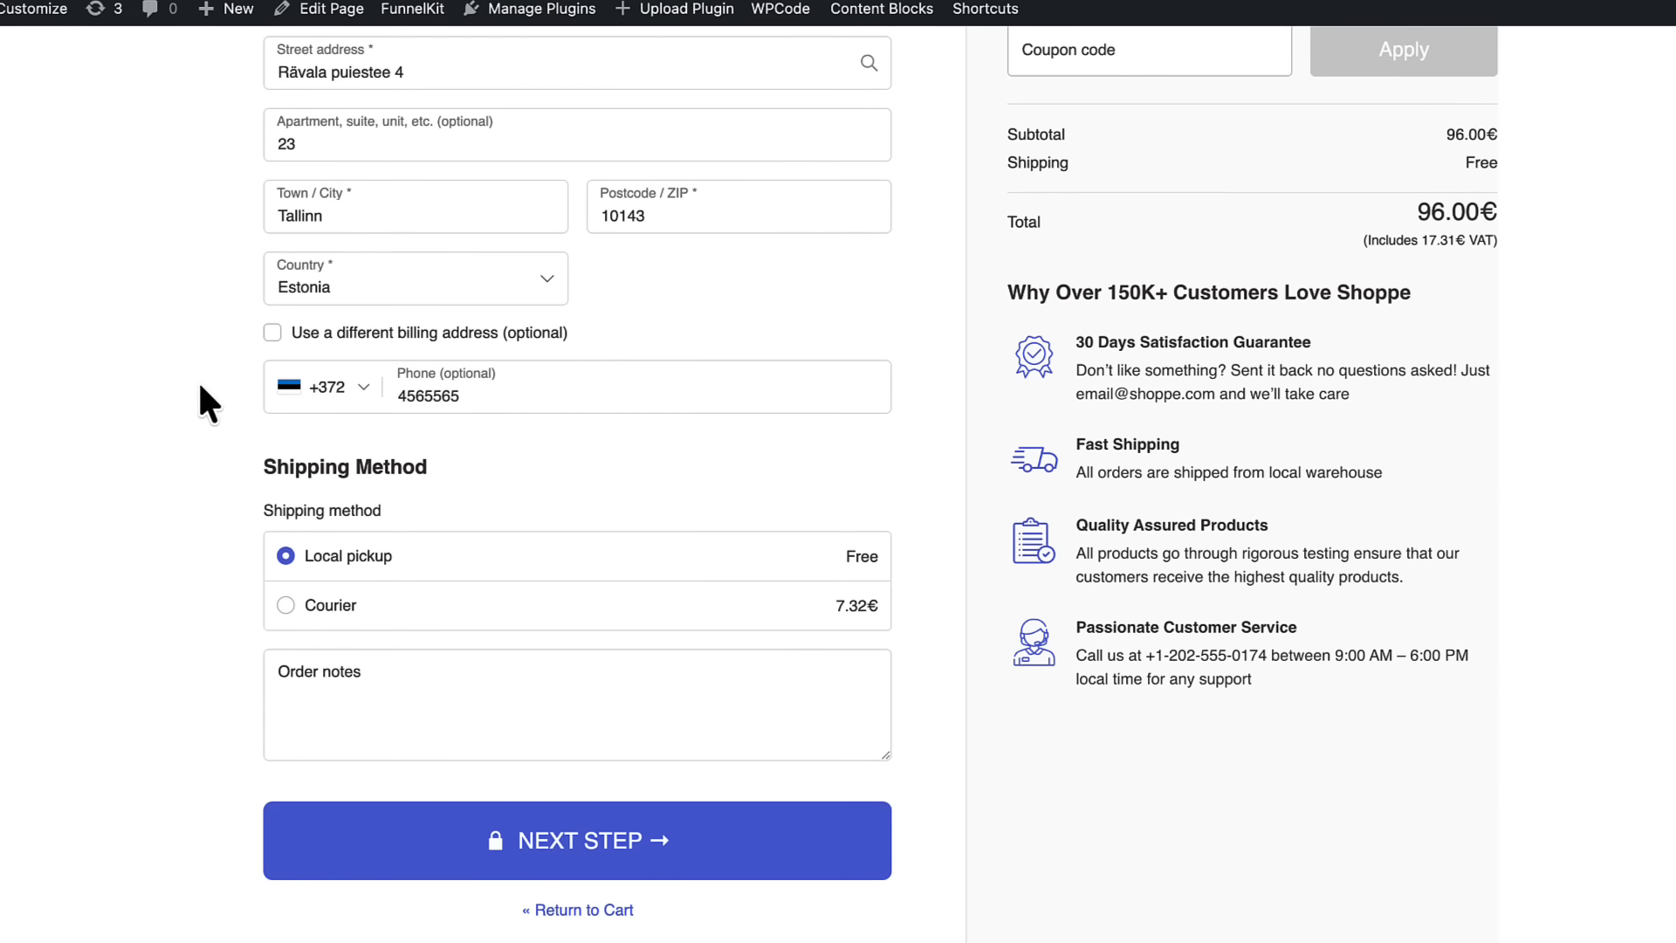
click(698, 849)
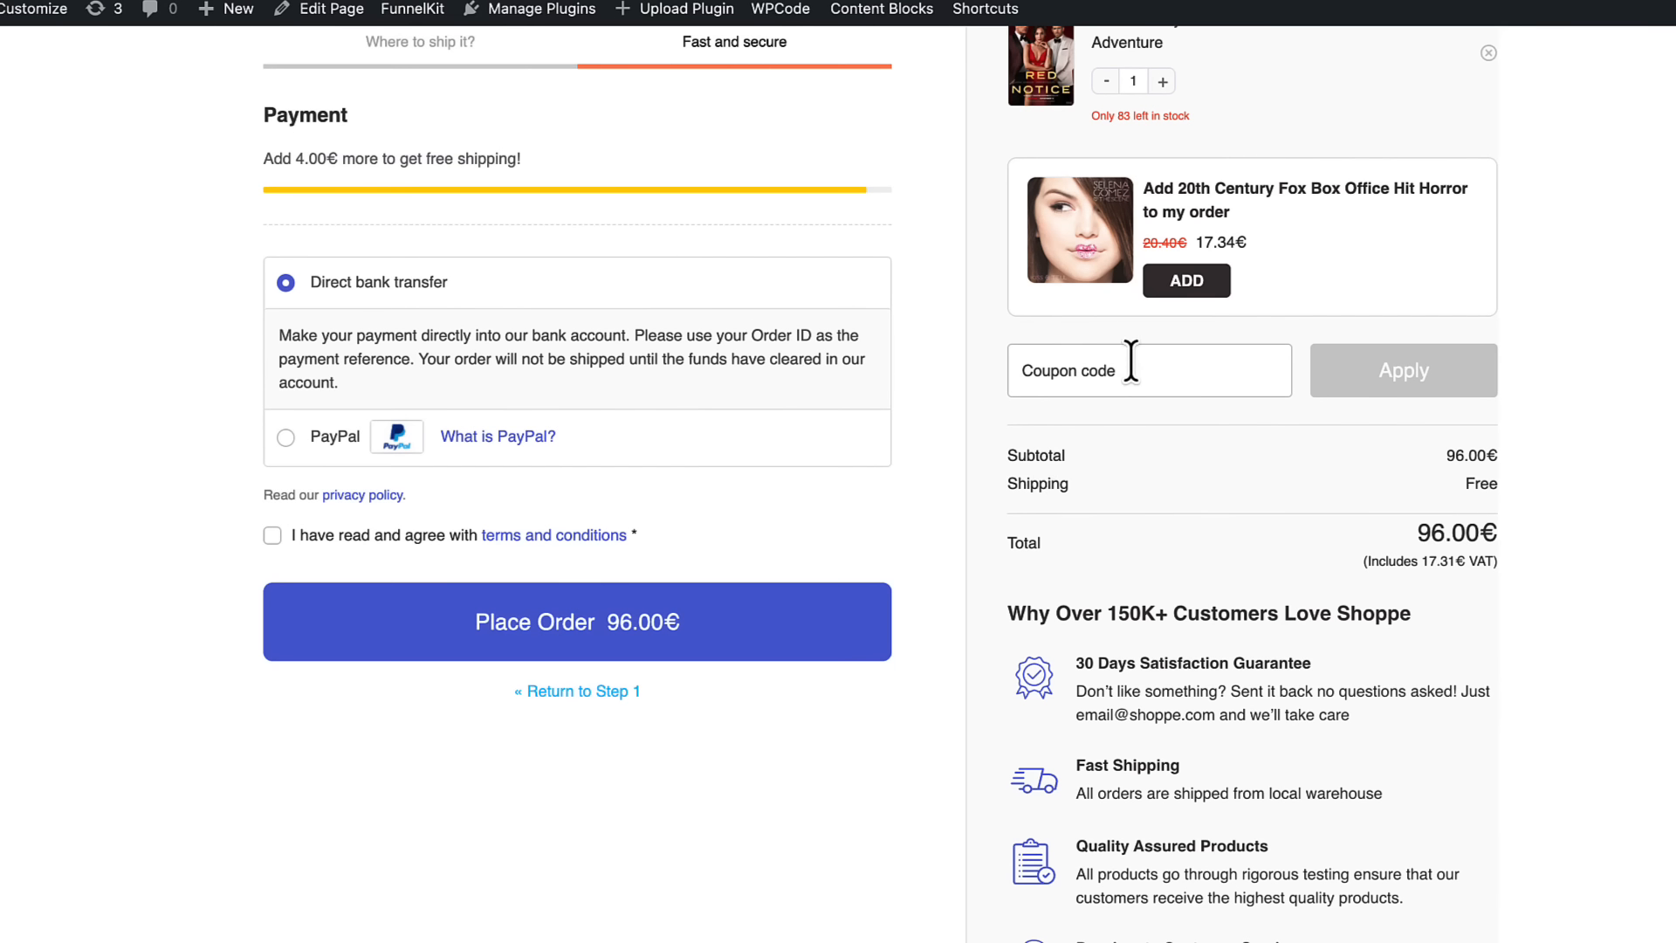
mouse_move(1194, 498)
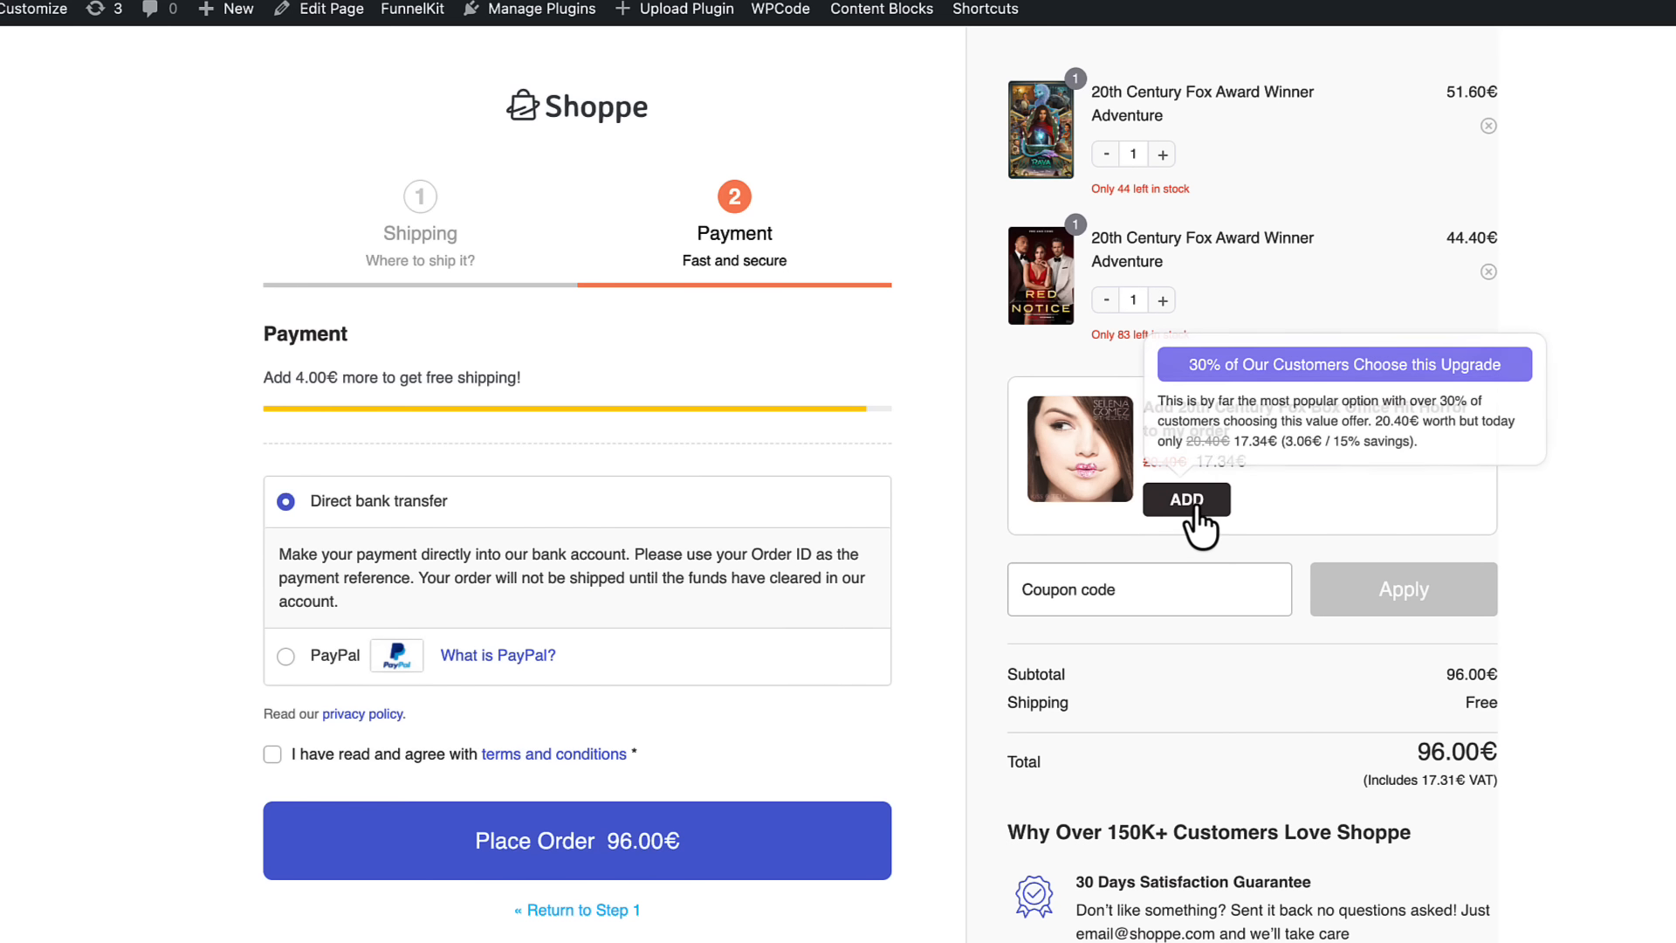
click(1194, 500)
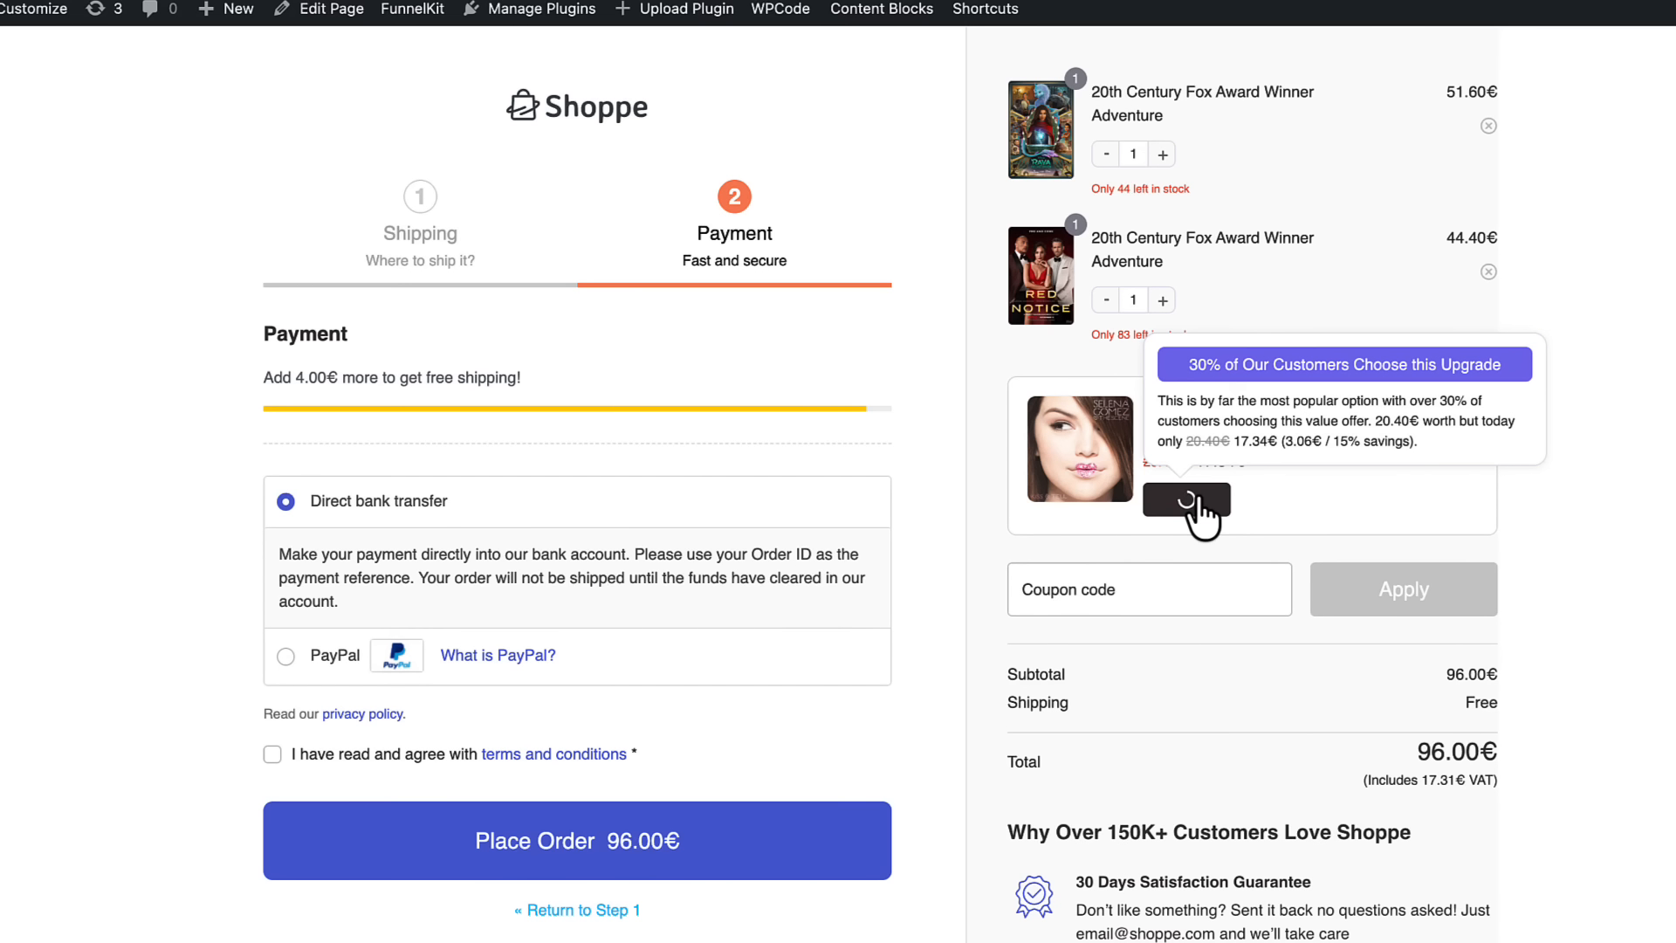
- Agree to the terms and conditions, place the order, and accept the 20th Century Fox Fan Favorite Horror upsell offer
click(272, 753)
click(561, 840)
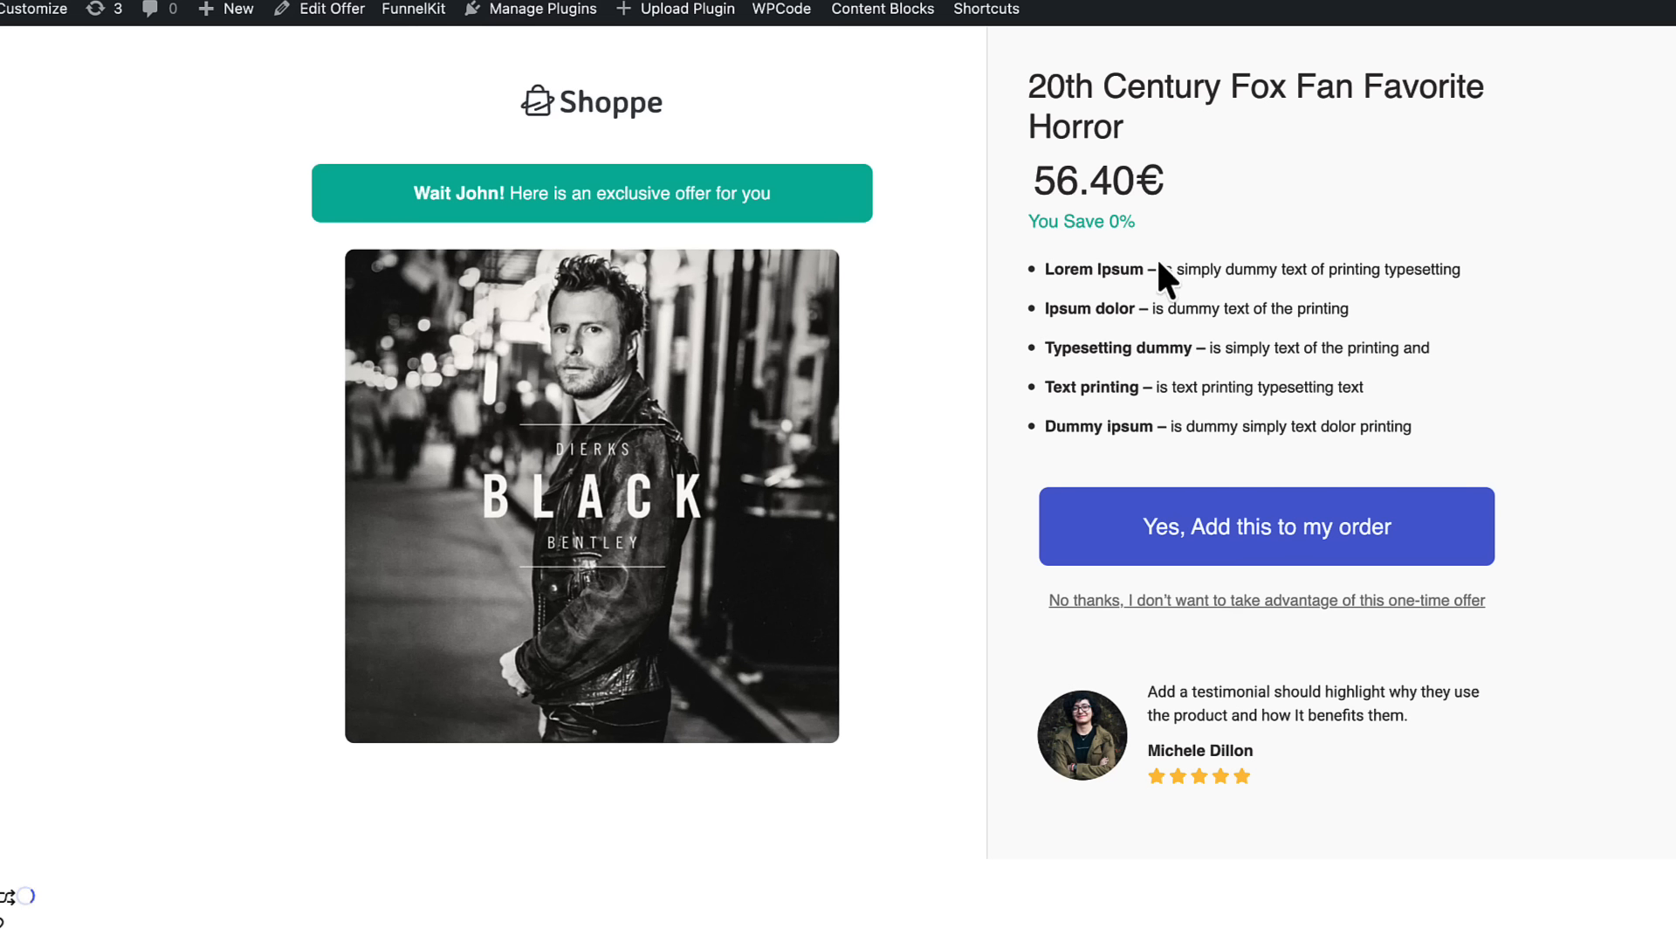
click(1202, 537)
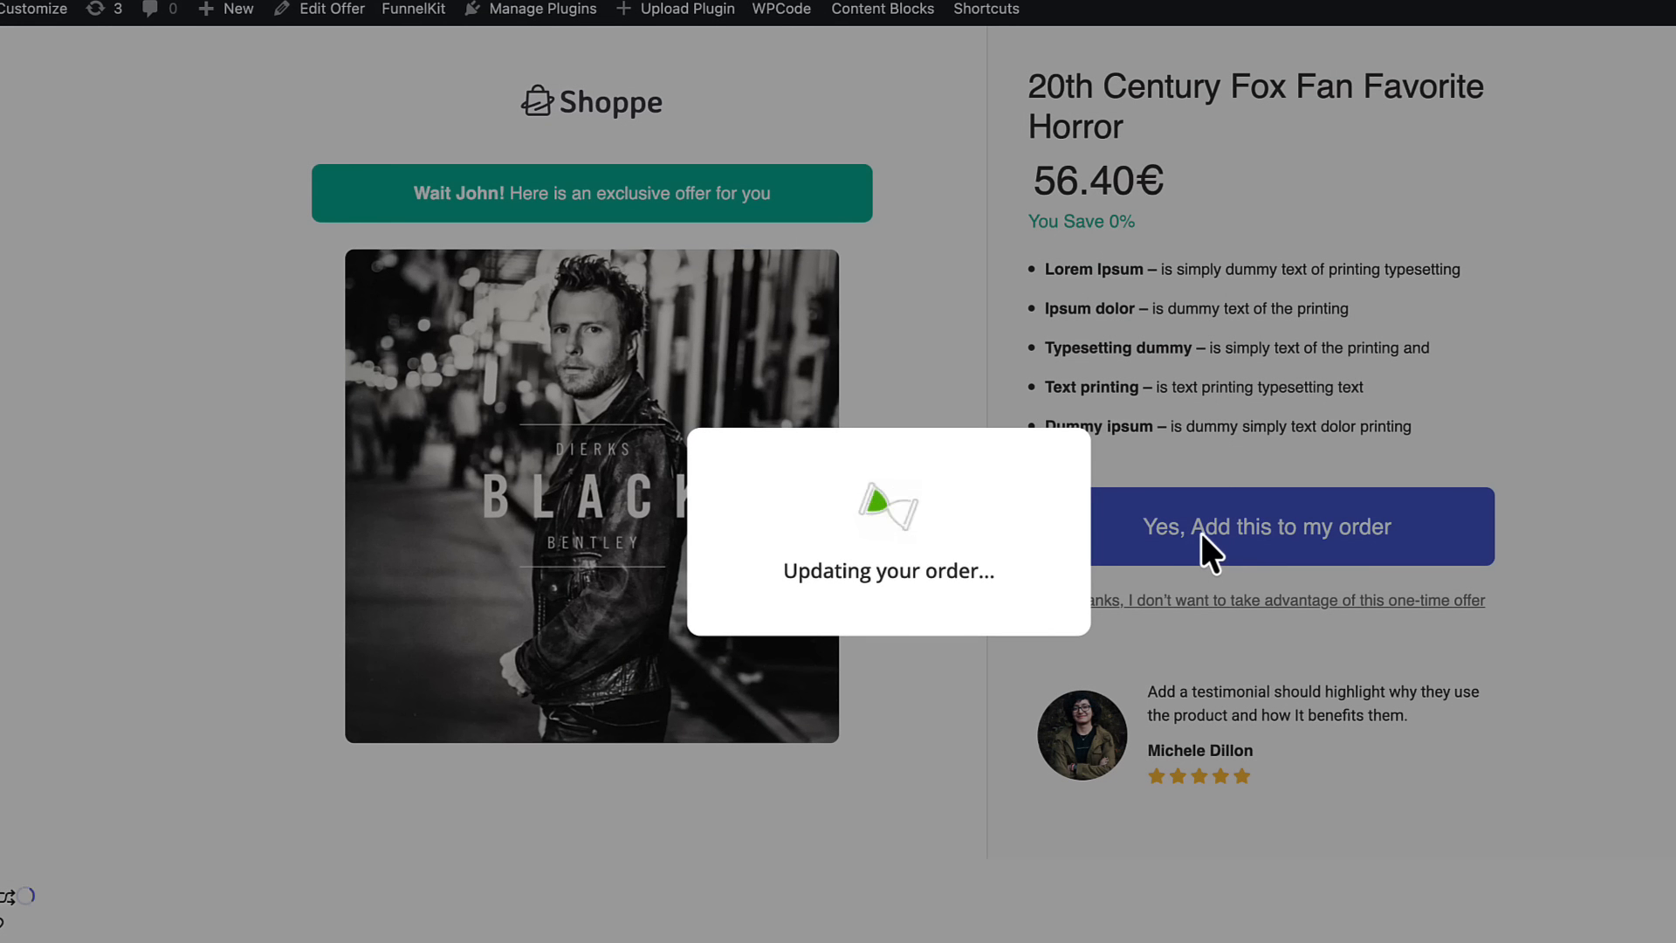
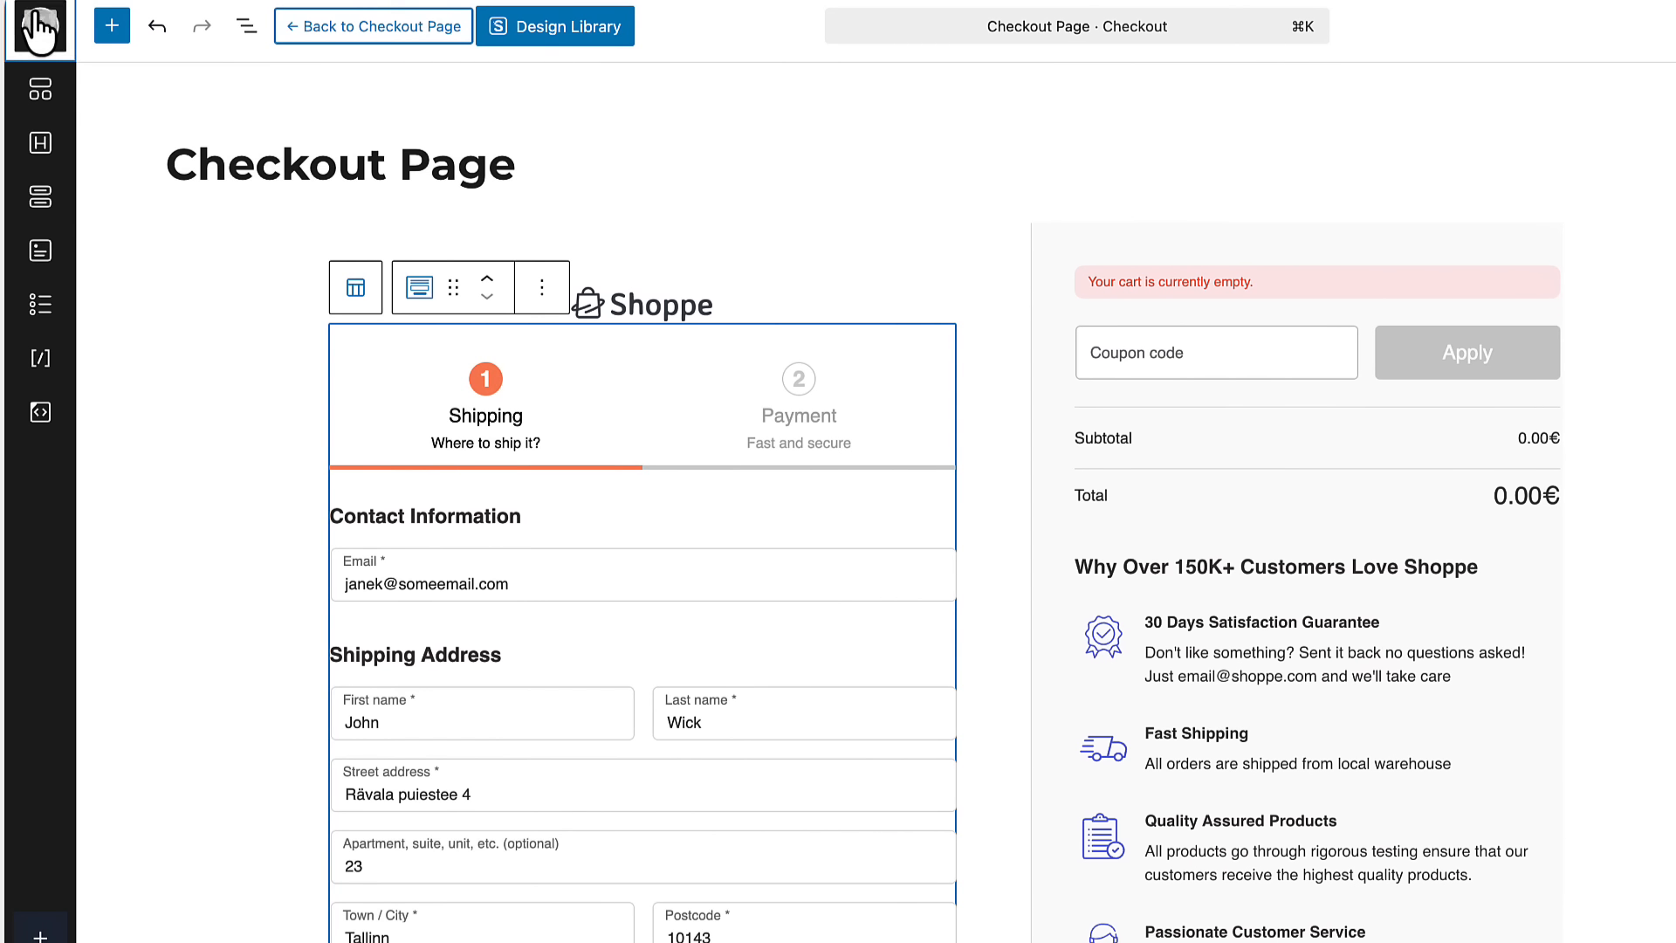
- Open the newly placed order in the WooCommerce orders and examine its details and purchased items
click(17, 25)
mouse_move(87, 427)
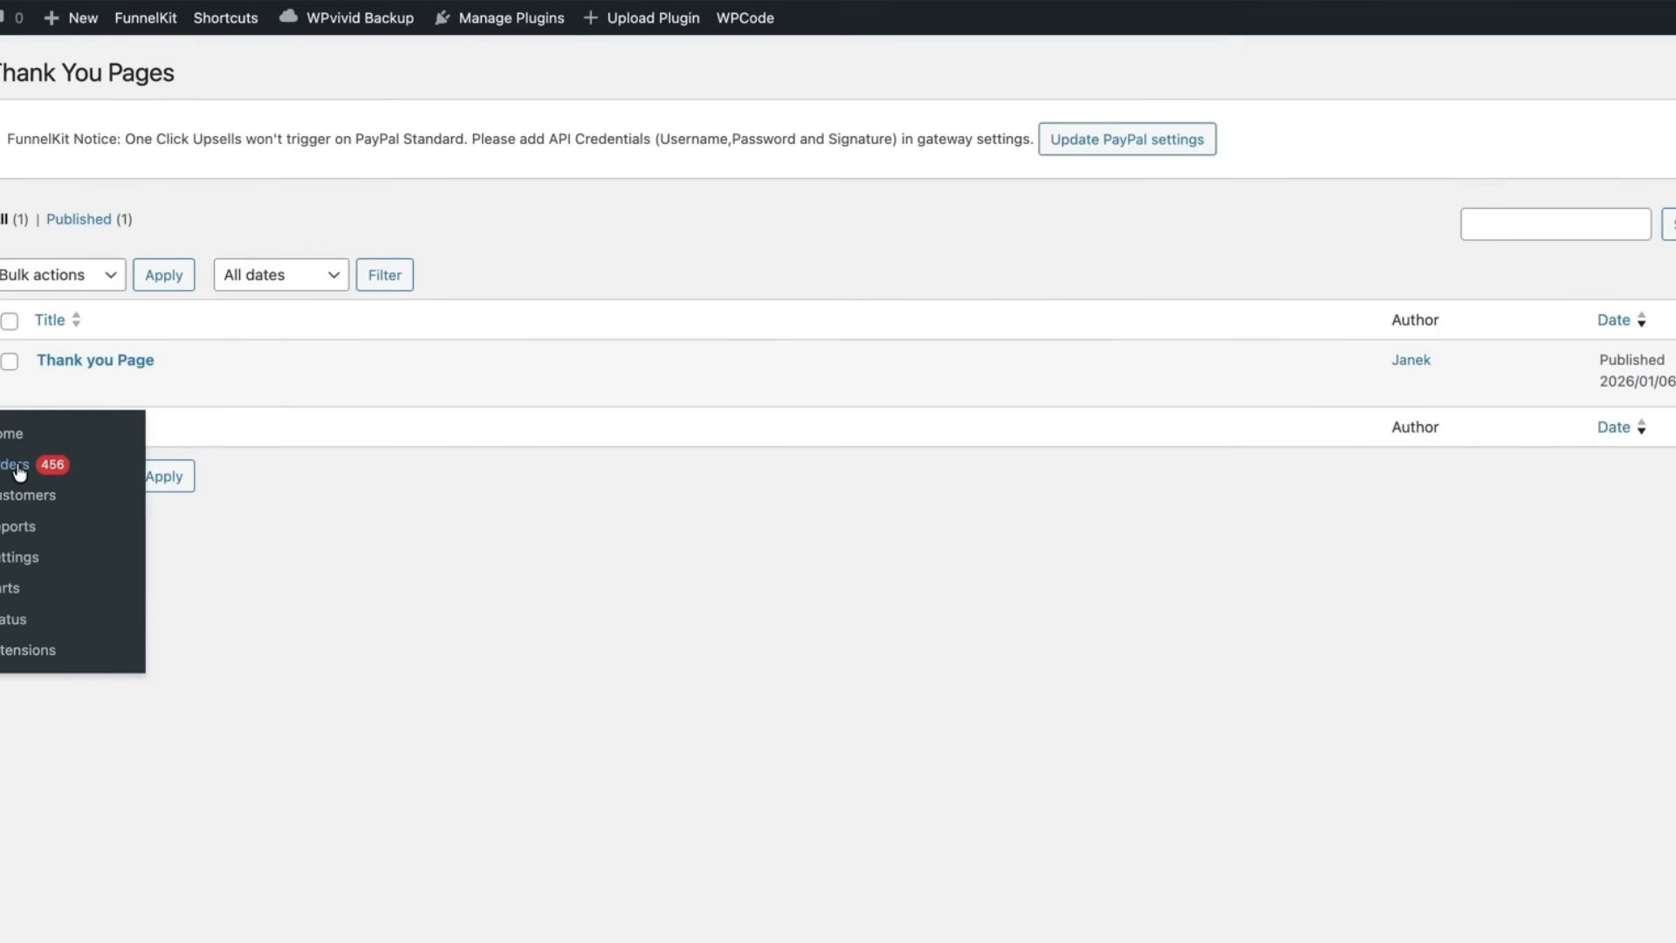
click(228, 465)
click(344, 471)
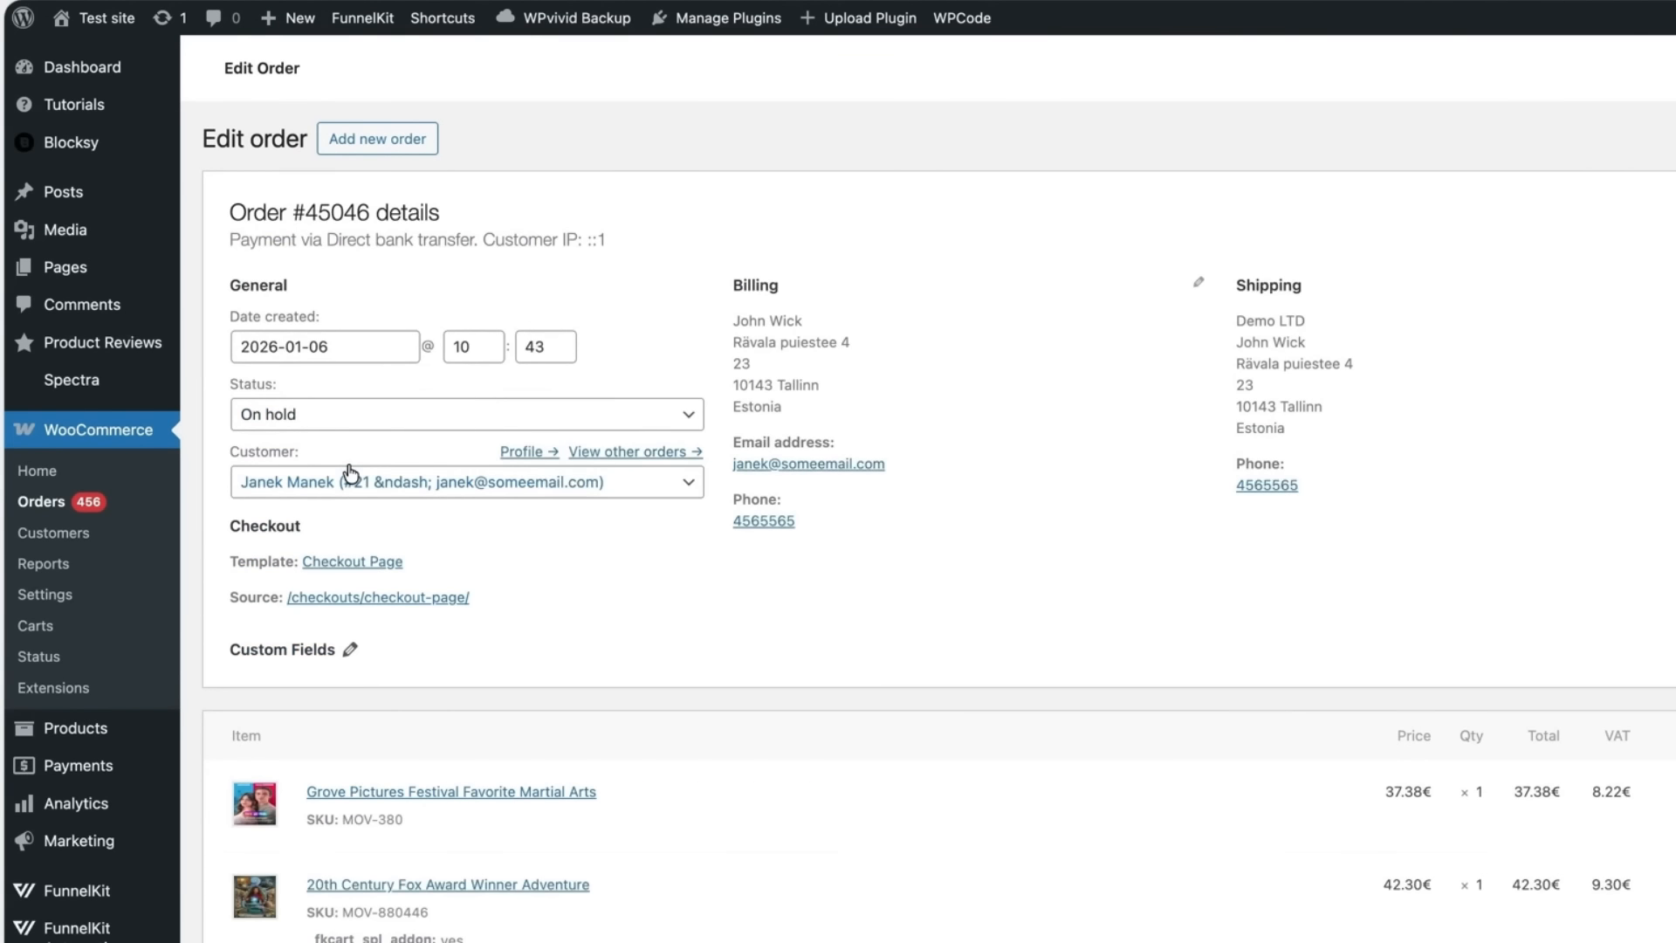
scroll(1615, 362, down, 3)
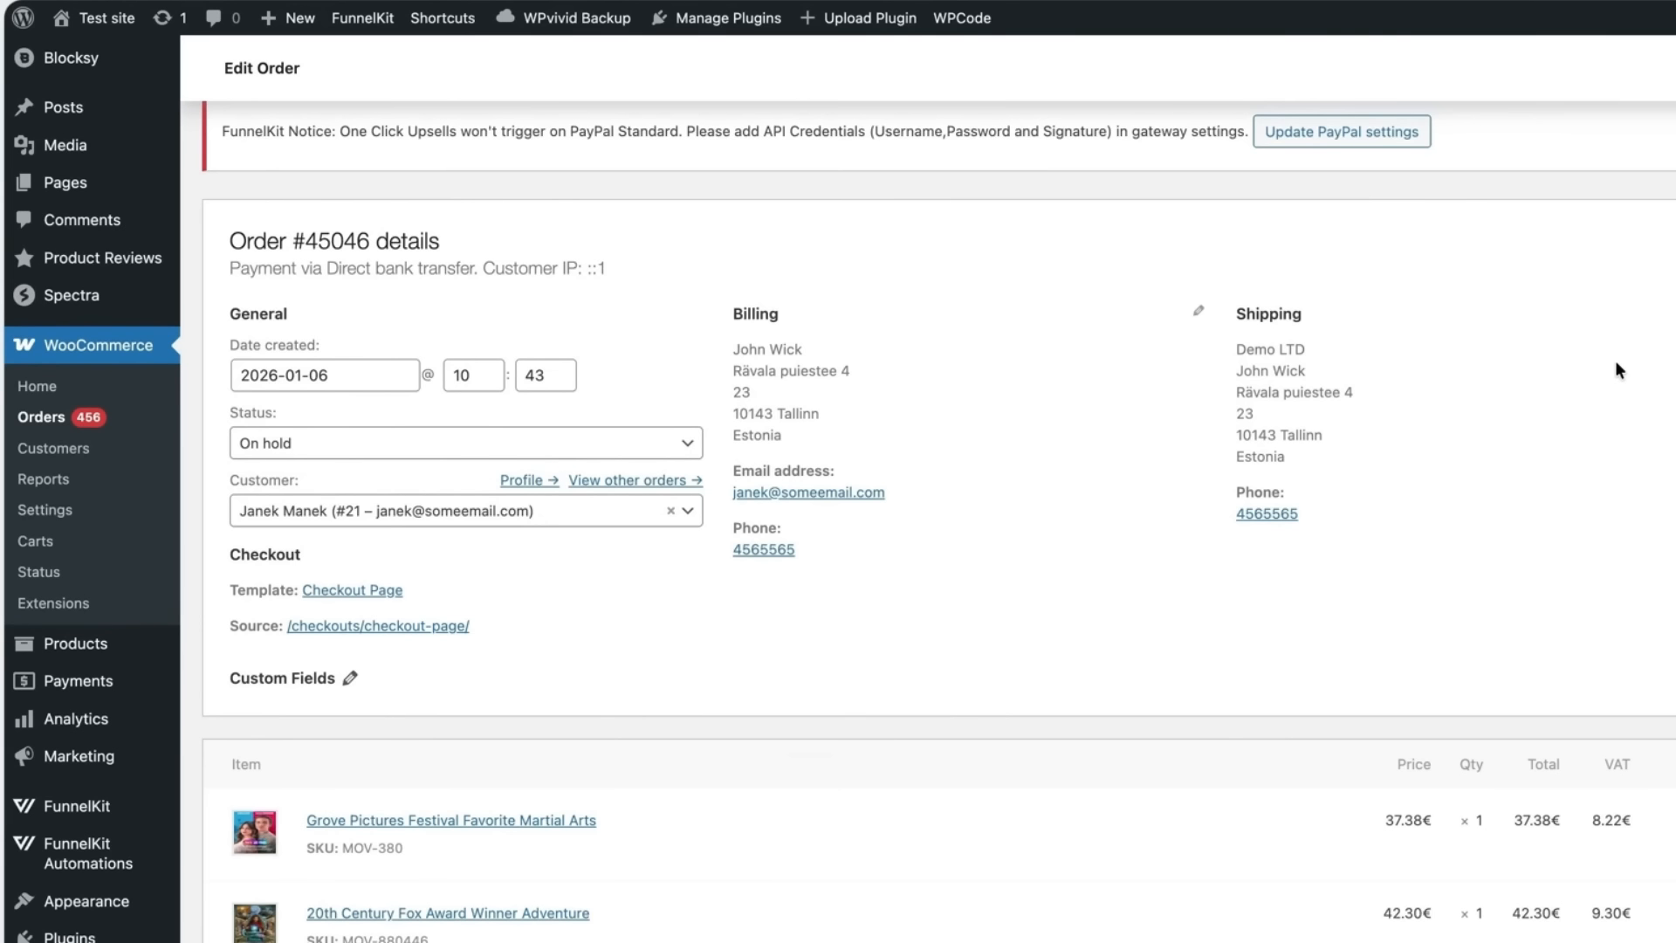
scroll(1615, 363, down, 1)
scroll(1616, 362, up, 3)
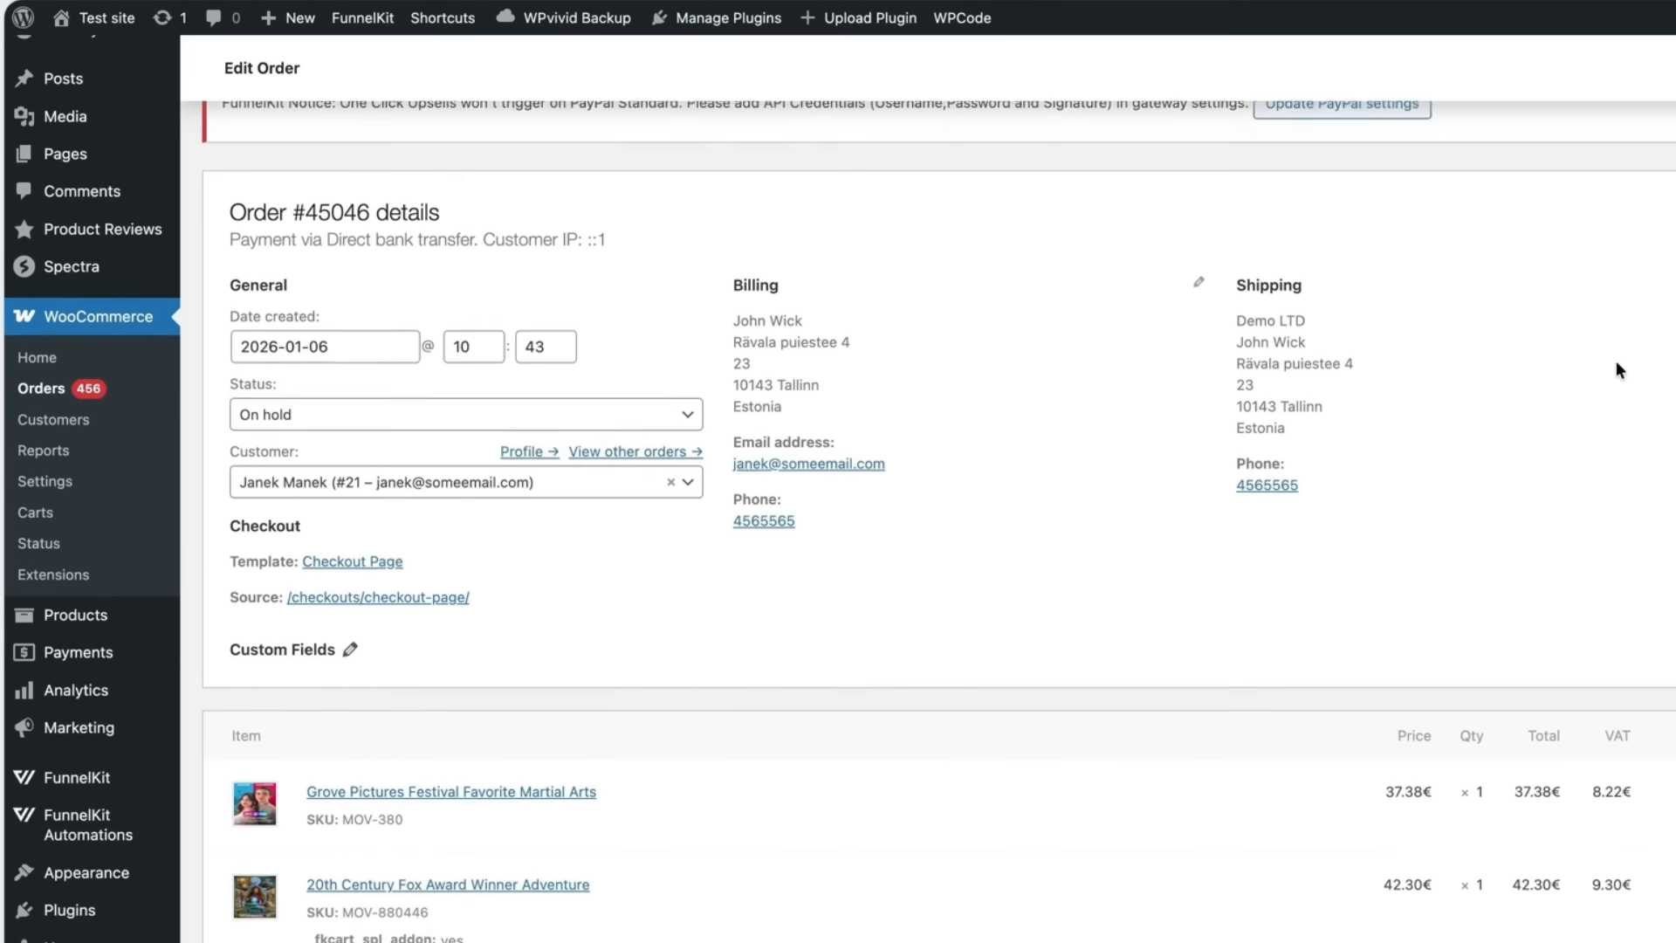
scroll(1616, 362, down, 2)
scroll(1615, 360, down, 5)
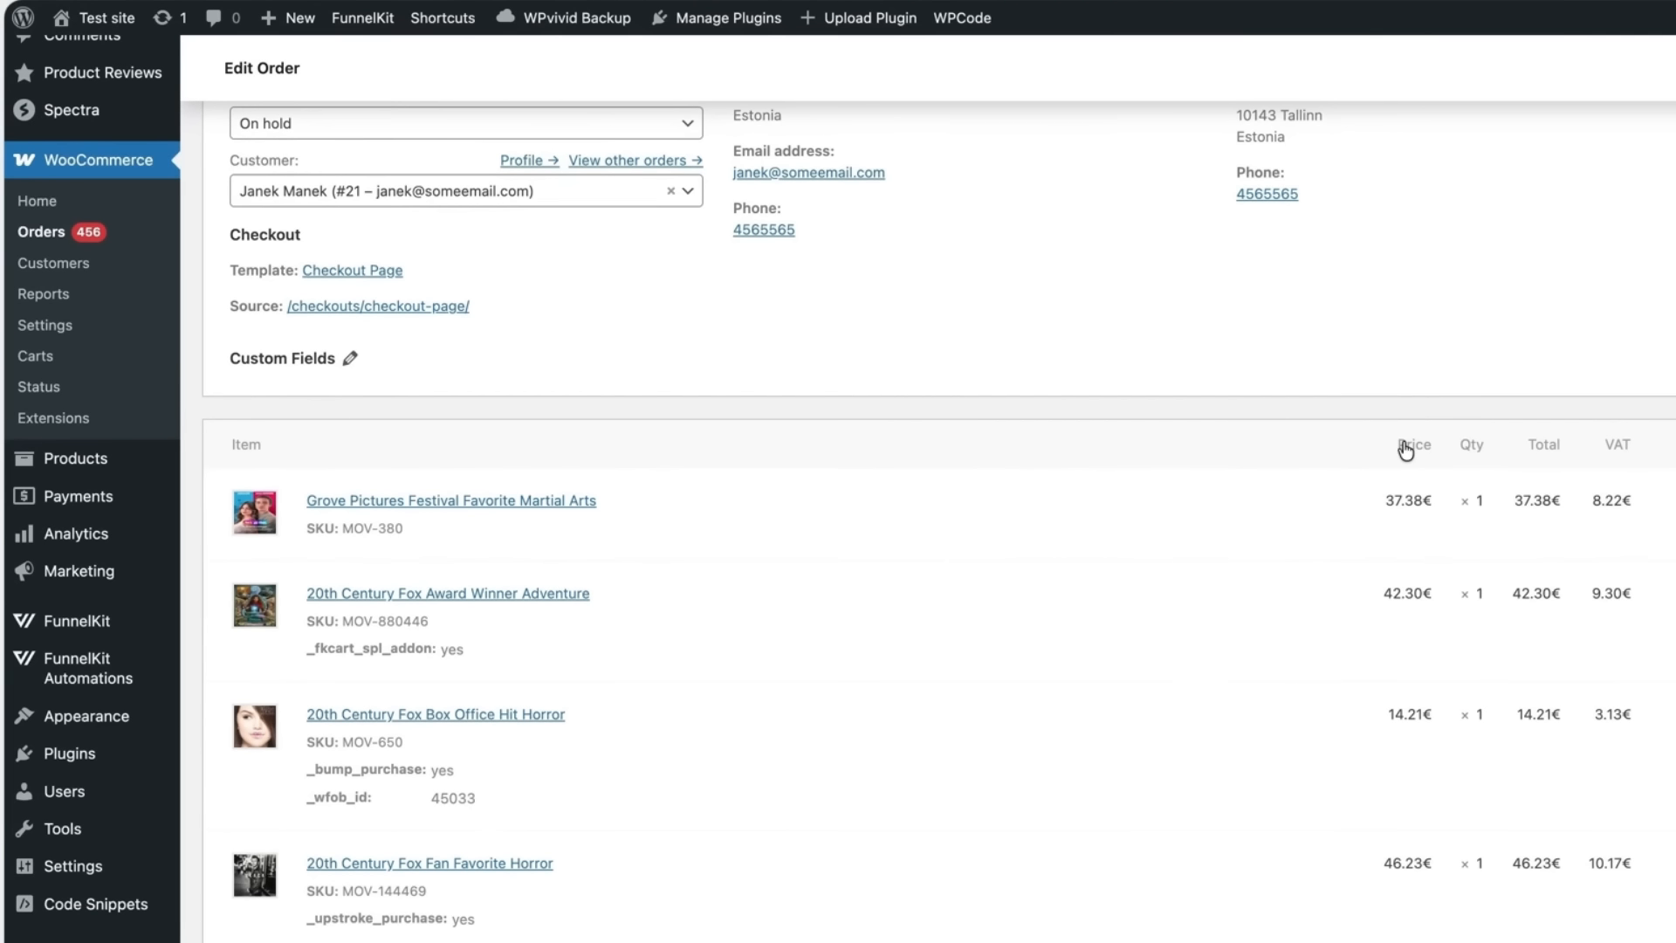